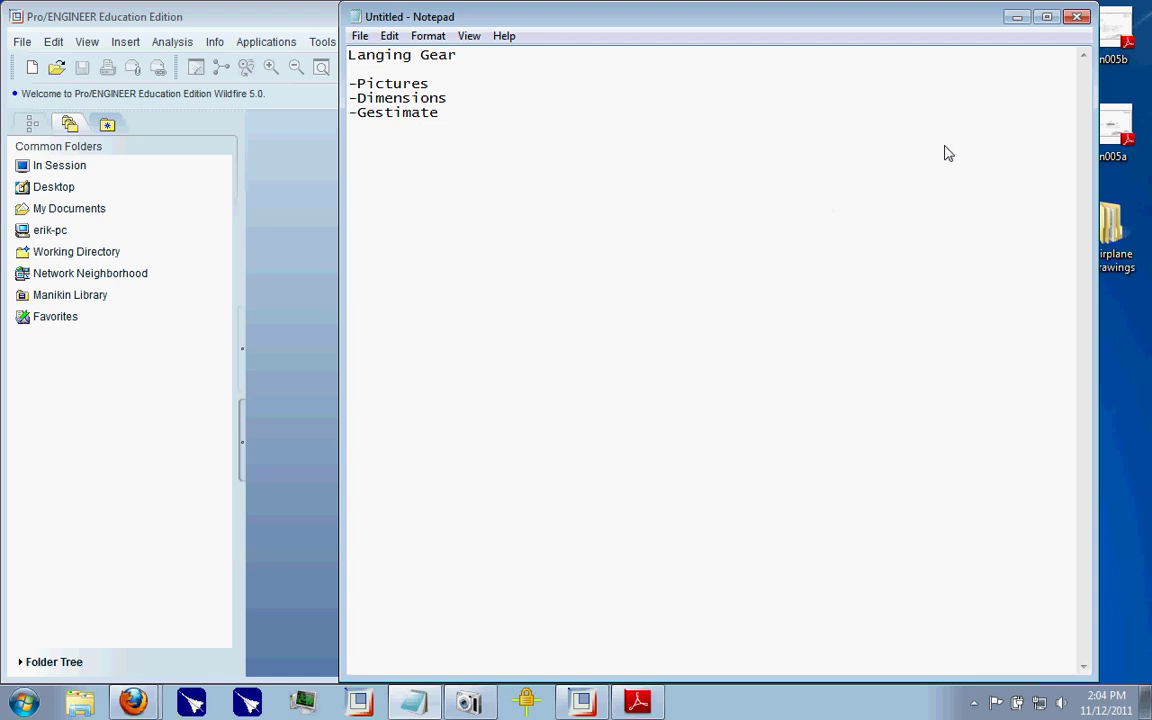
# - Switch to Firefox and open the airliners.net source page of the Boeing 777-206/ER nose gear photo
pyautogui.click(140, 704)
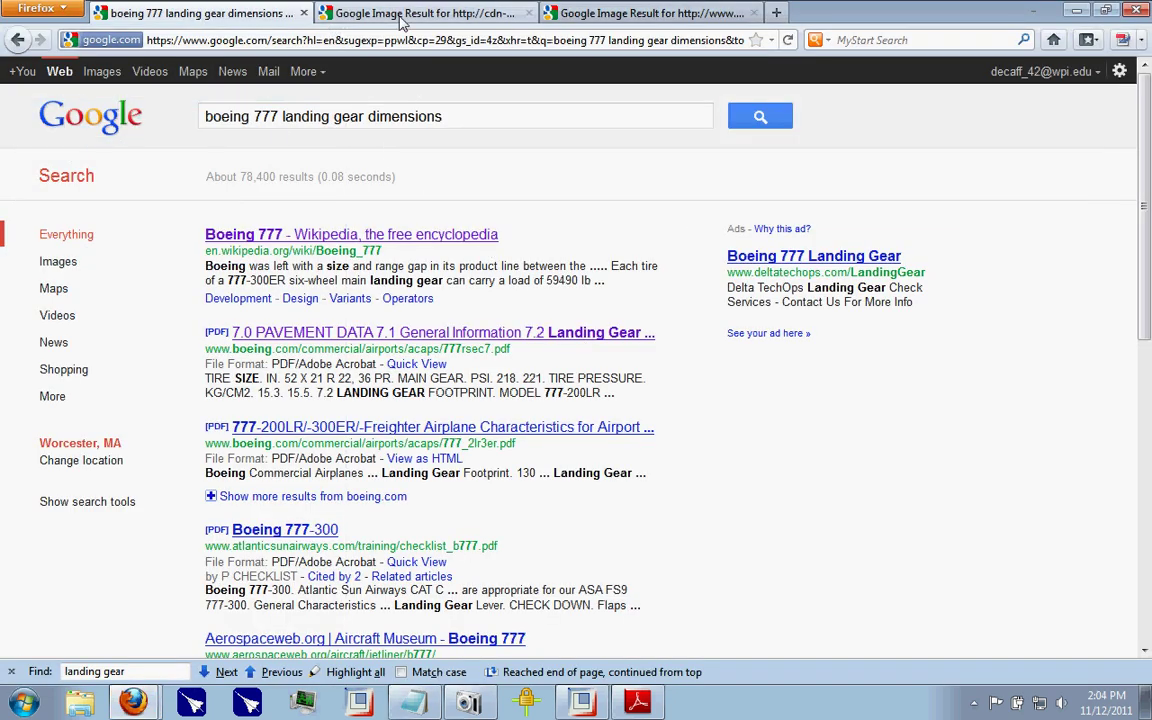
pyautogui.click(382, 14)
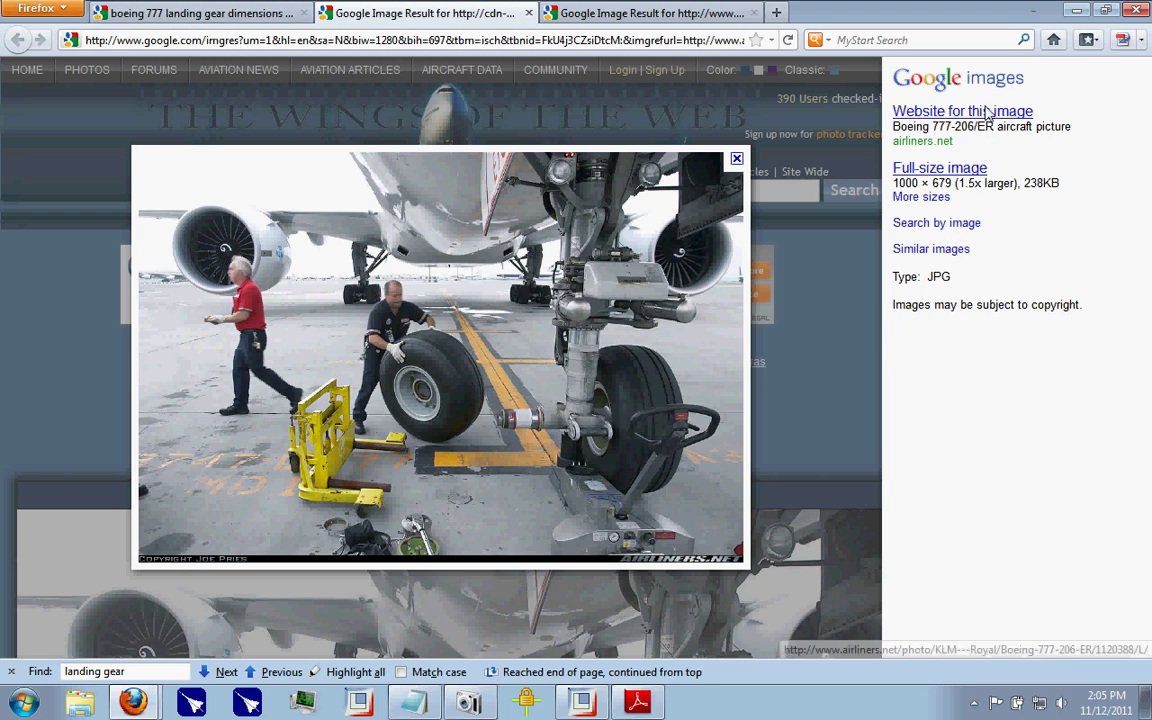
pyautogui.click(905, 111)
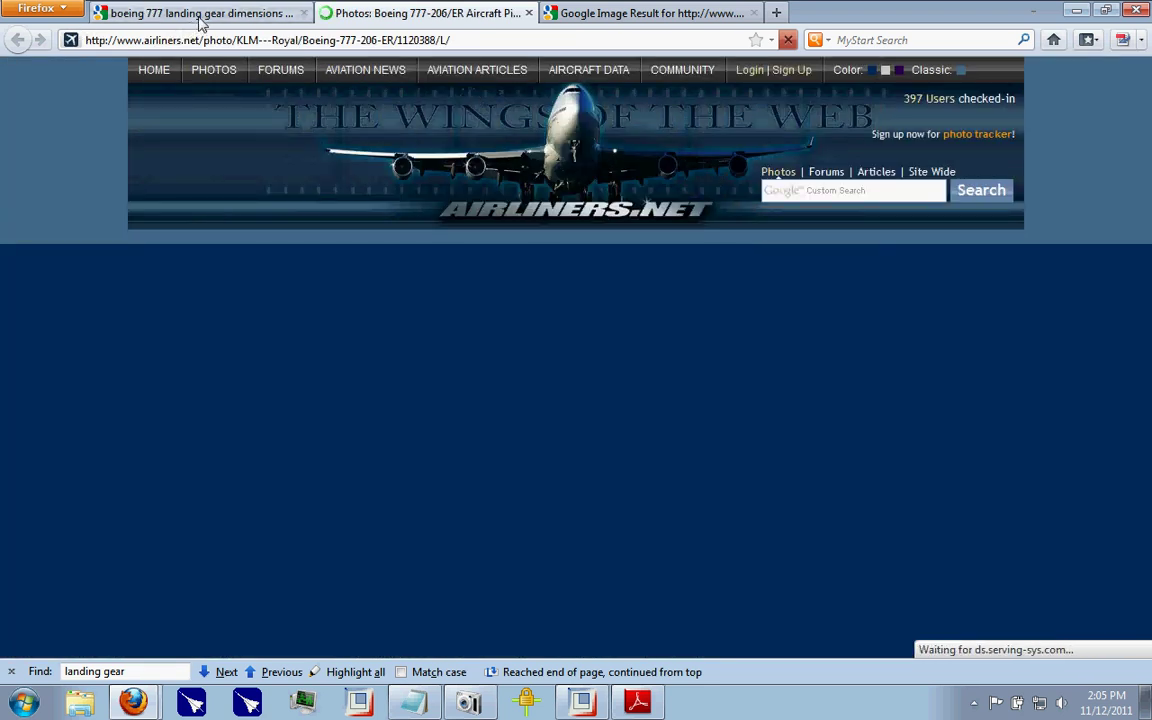
# - Show the image results for "boeing 777 landing gear dimensions" and view the Wikipedia photo of the six-wheel main gear
pyautogui.click(204, 16)
pyautogui.click(102, 71)
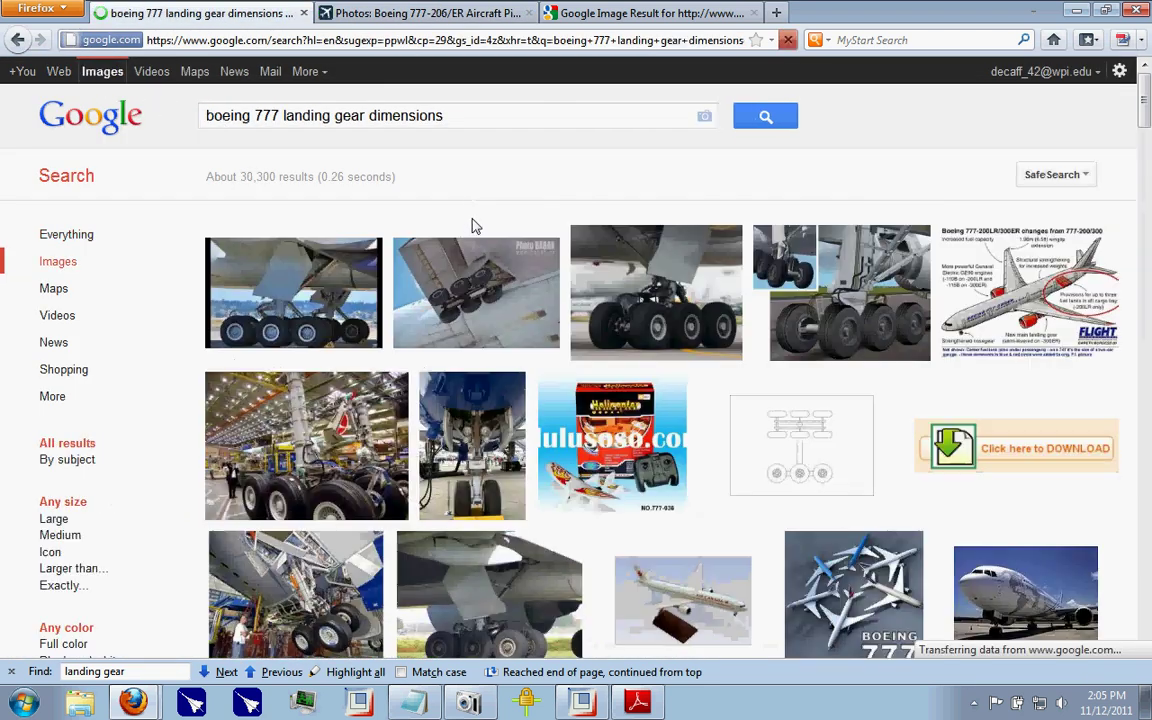
pyautogui.moveTo(690, 303)
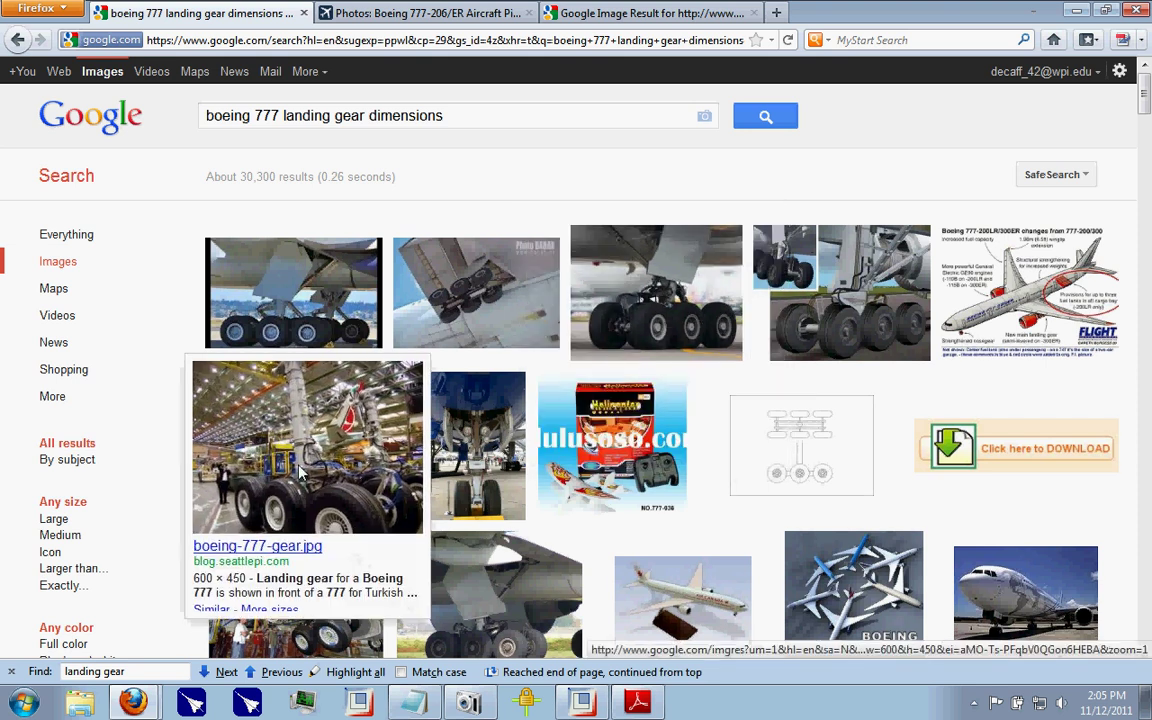
pyautogui.click(695, 279)
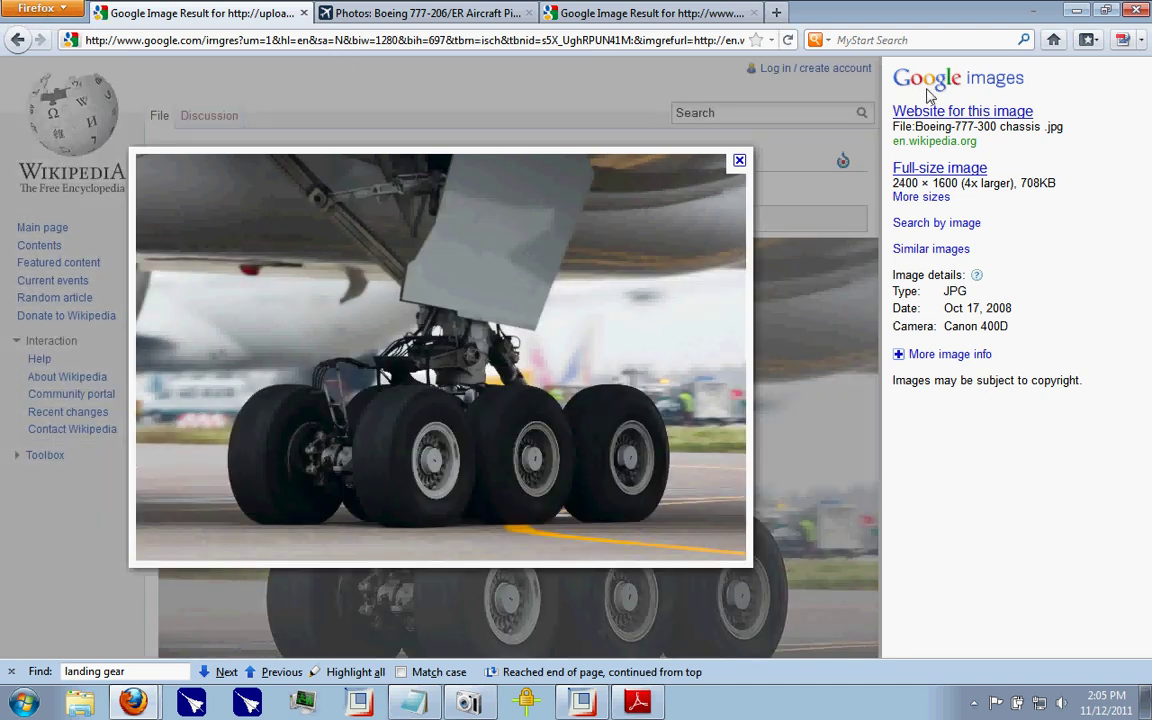
pyautogui.click(18, 42)
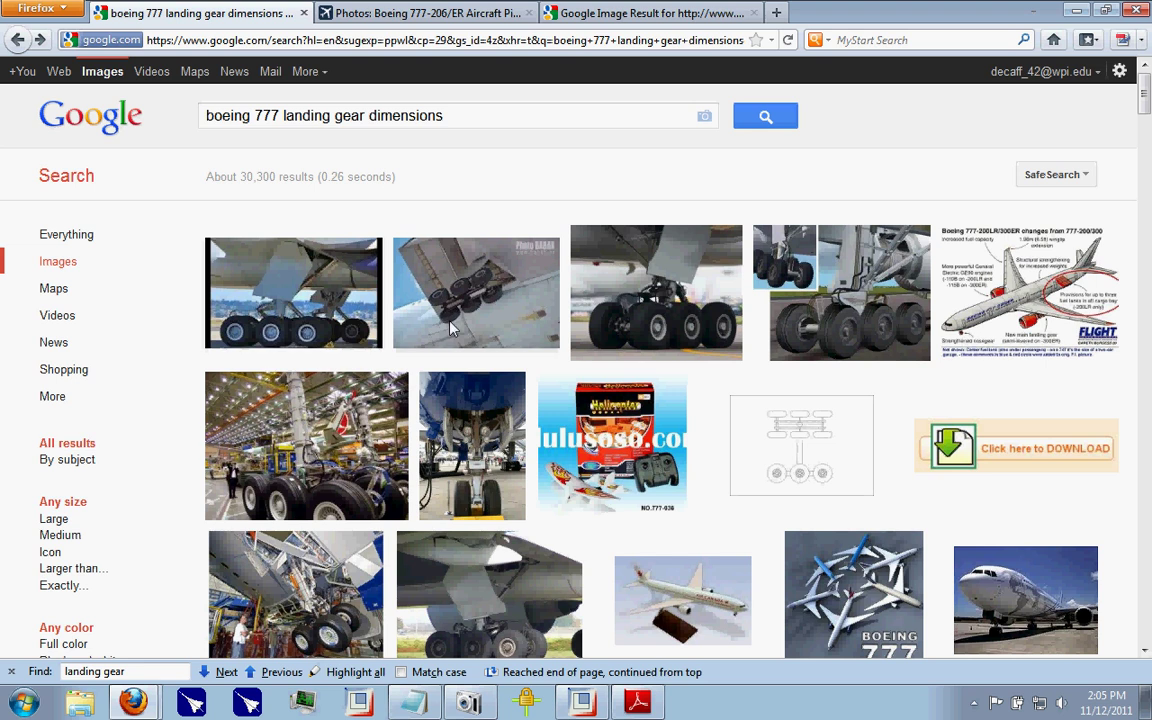
# - Browse further landing gear image results and open the front-view photo of the American Airlines 777
pyautogui.moveTo(515, 300)
pyautogui.scroll(-2, 519, 303)
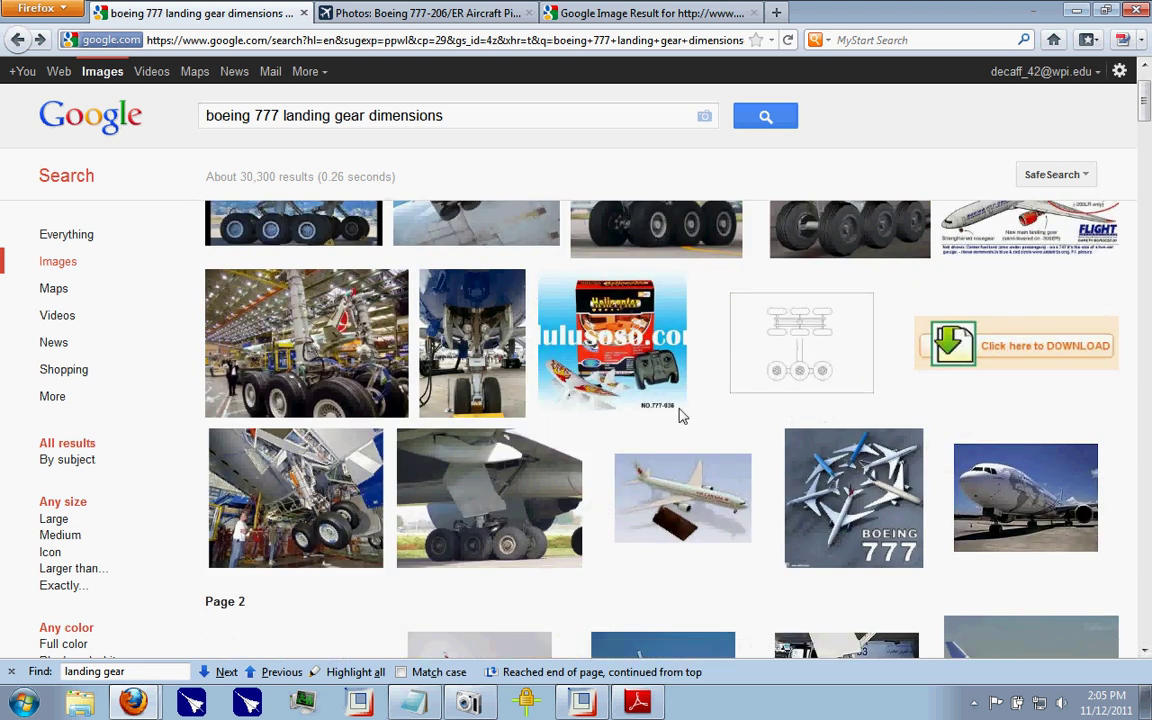
pyautogui.scroll(-2, 600, 443)
pyautogui.scroll(-1, 600, 443)
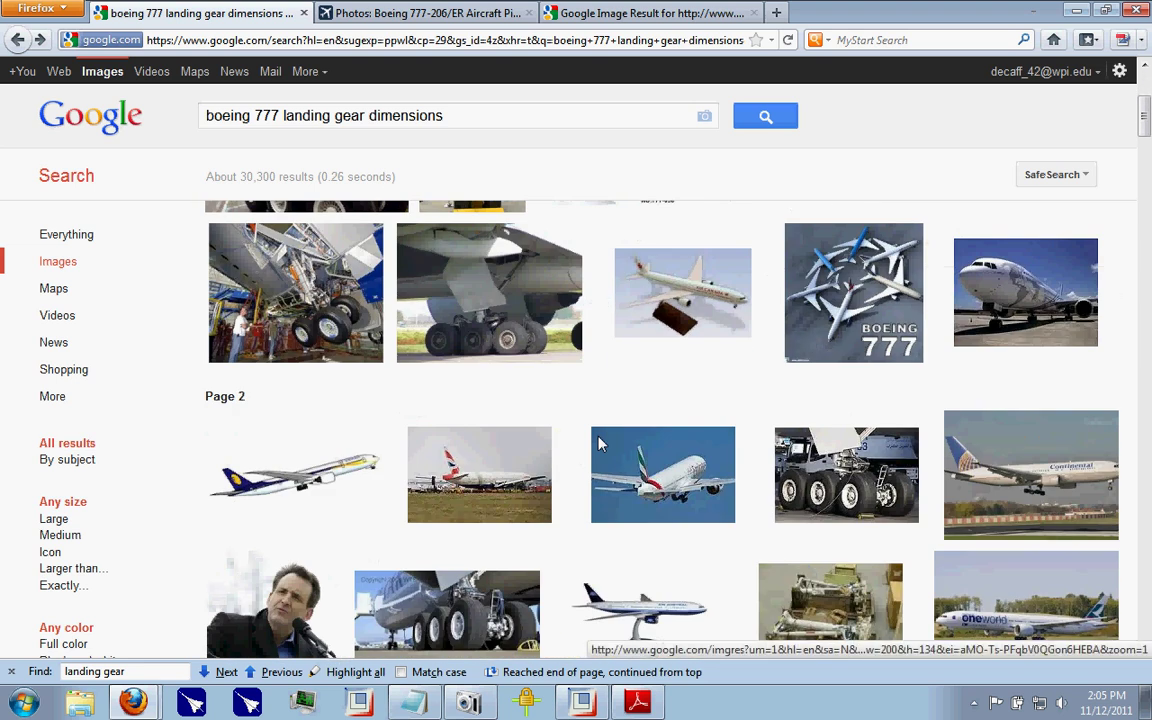
pyautogui.scroll(-2, 600, 445)
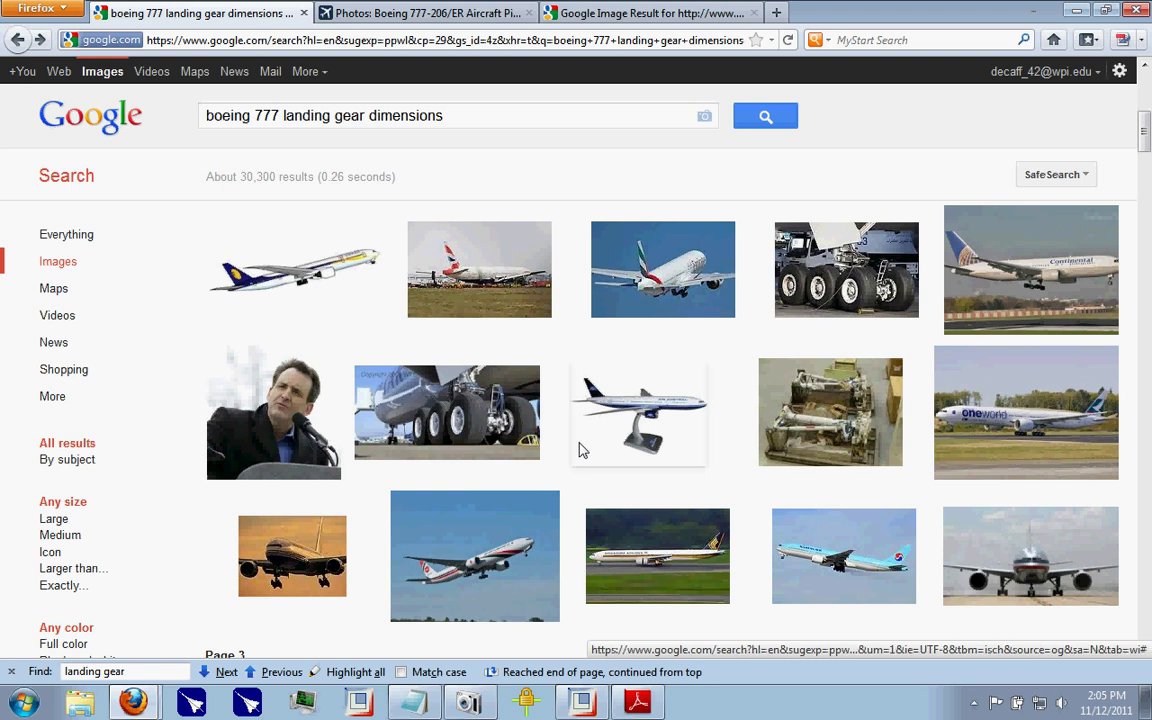
pyautogui.click(1025, 556)
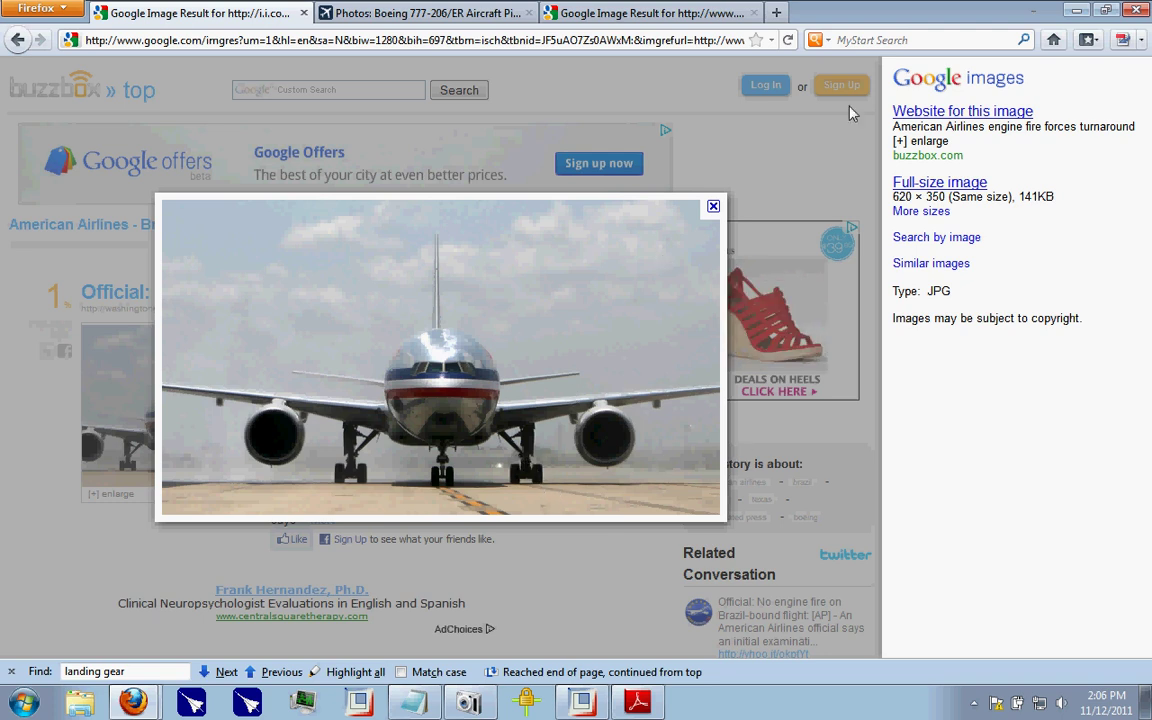
# - Open the daddyhobby.com source page of the 777 three-view drawing and look through the "Scratch-built Boeing 777" thread
pyautogui.click(605, 13)
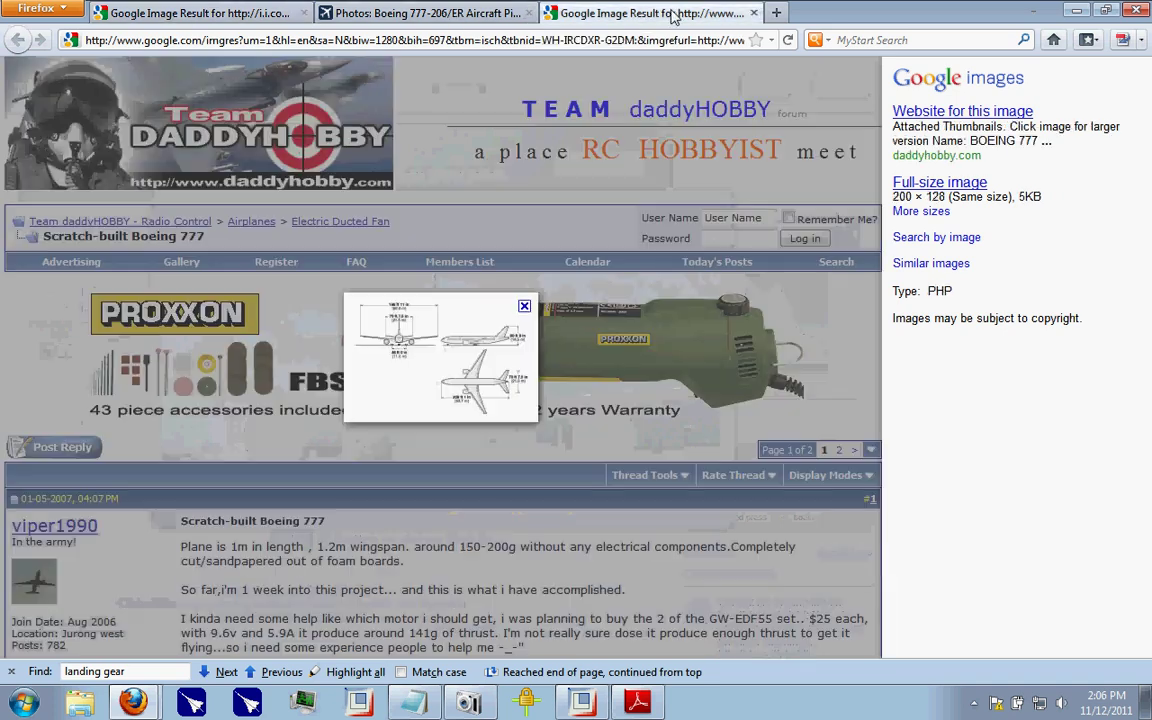
pyautogui.click(400, 13)
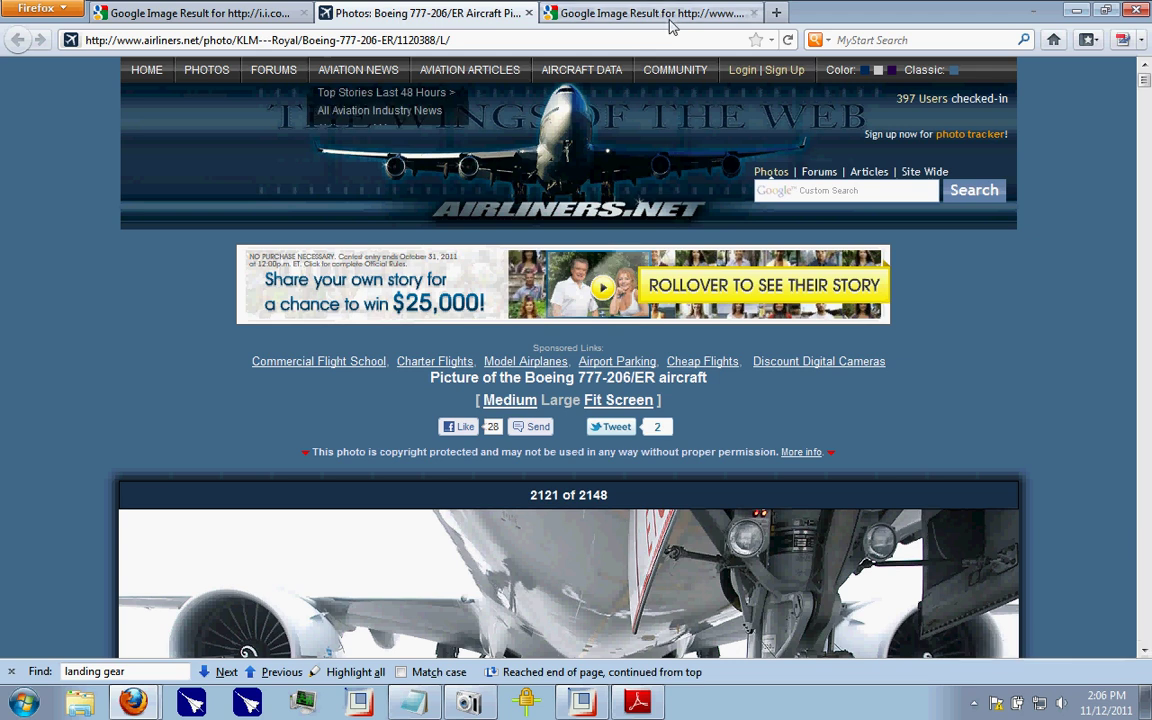
pyautogui.click(605, 13)
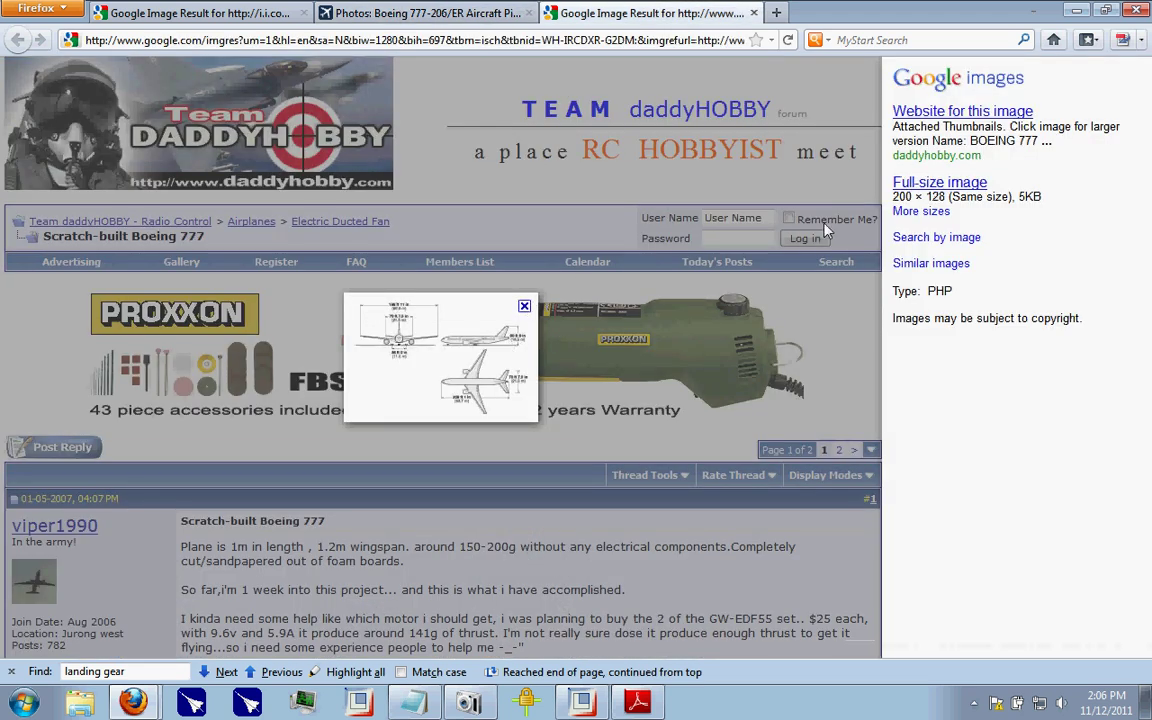
pyautogui.click(511, 513)
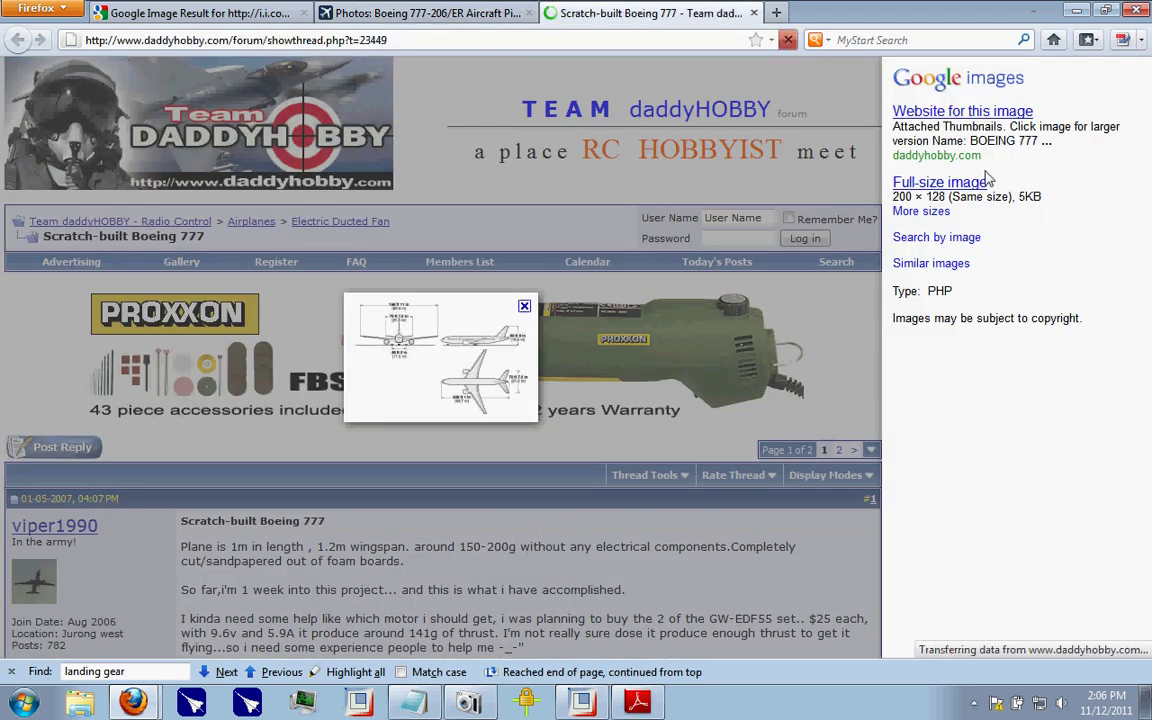
pyautogui.scroll(-6, 457, 478)
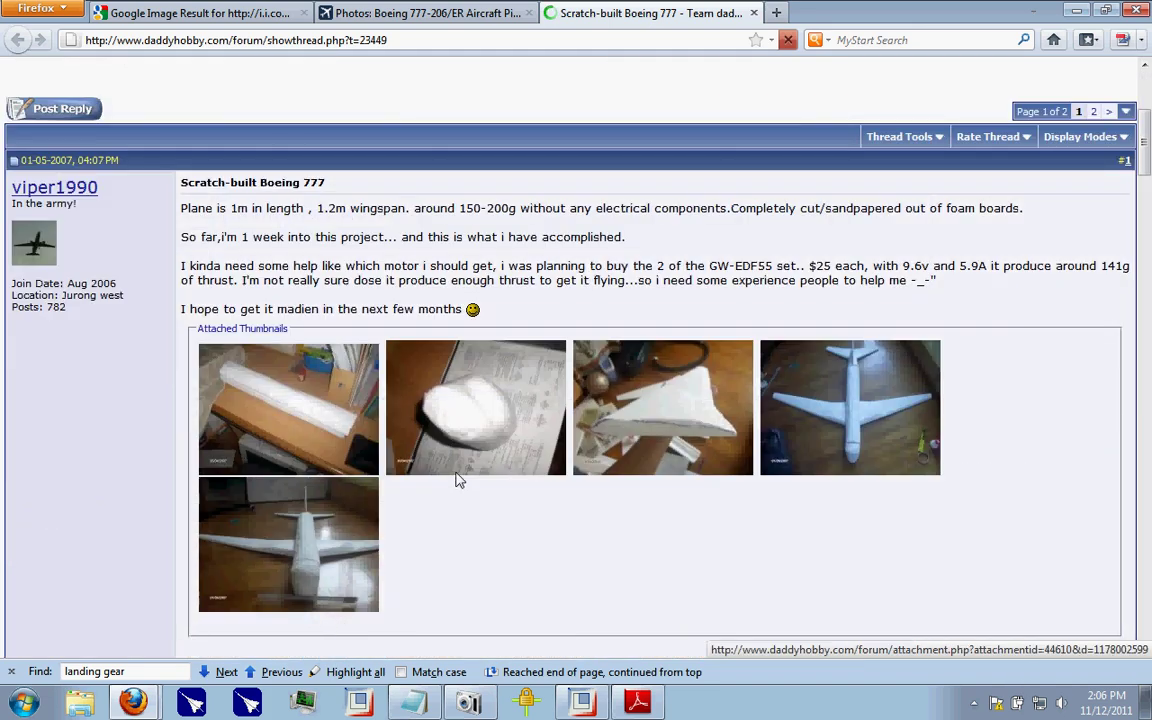
pyautogui.scroll(-10, 457, 478)
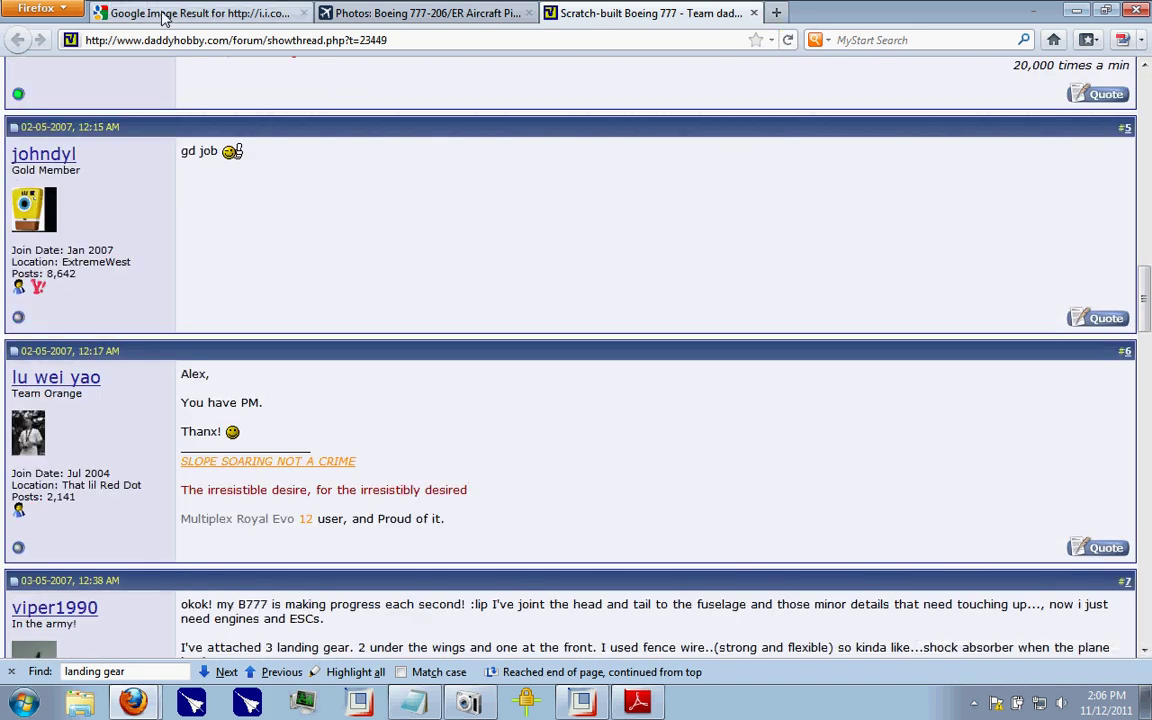
# - Examine the nose gear strut, wheels and main gear in the large airliners.net photo
pyautogui.click(337, 12)
pyautogui.scroll(-5, 450, 294)
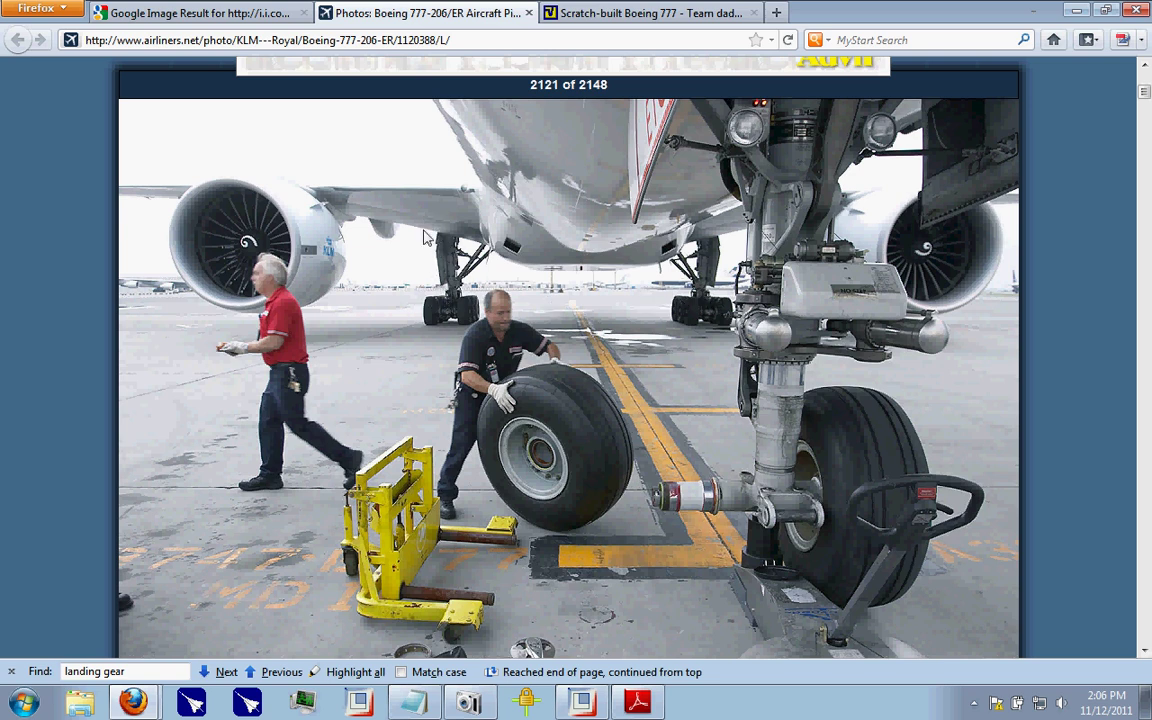
pyautogui.scroll(-10, 493, 226)
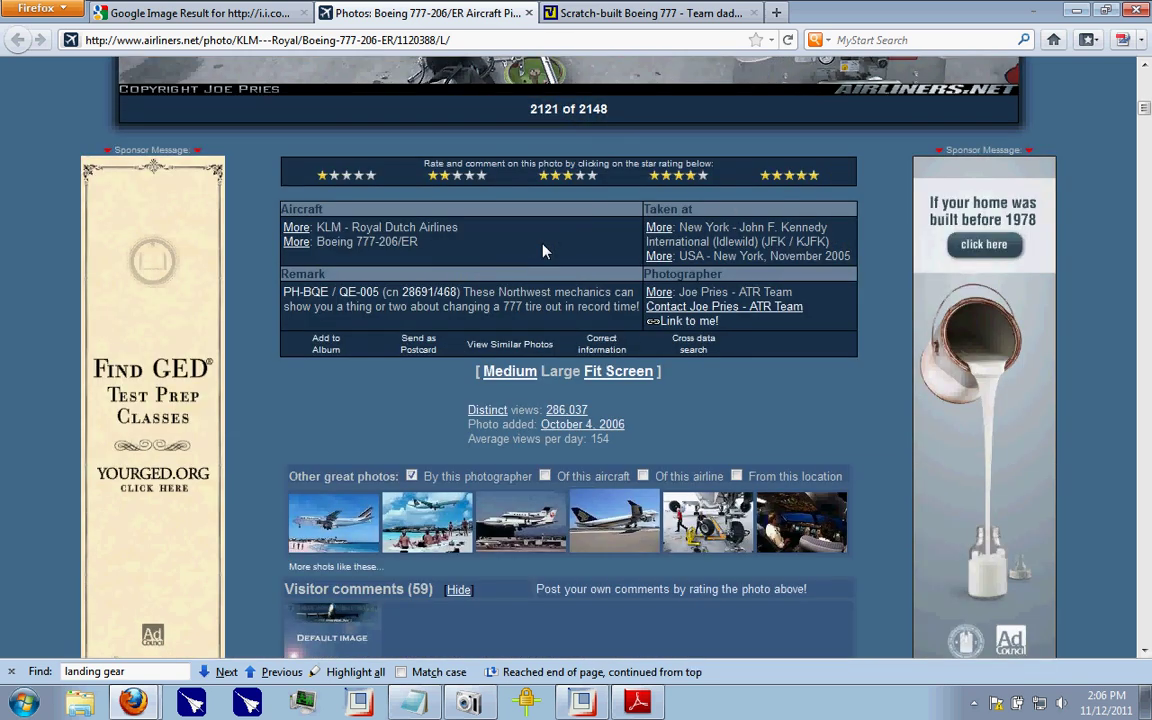
pyautogui.scroll(10, 605, 360)
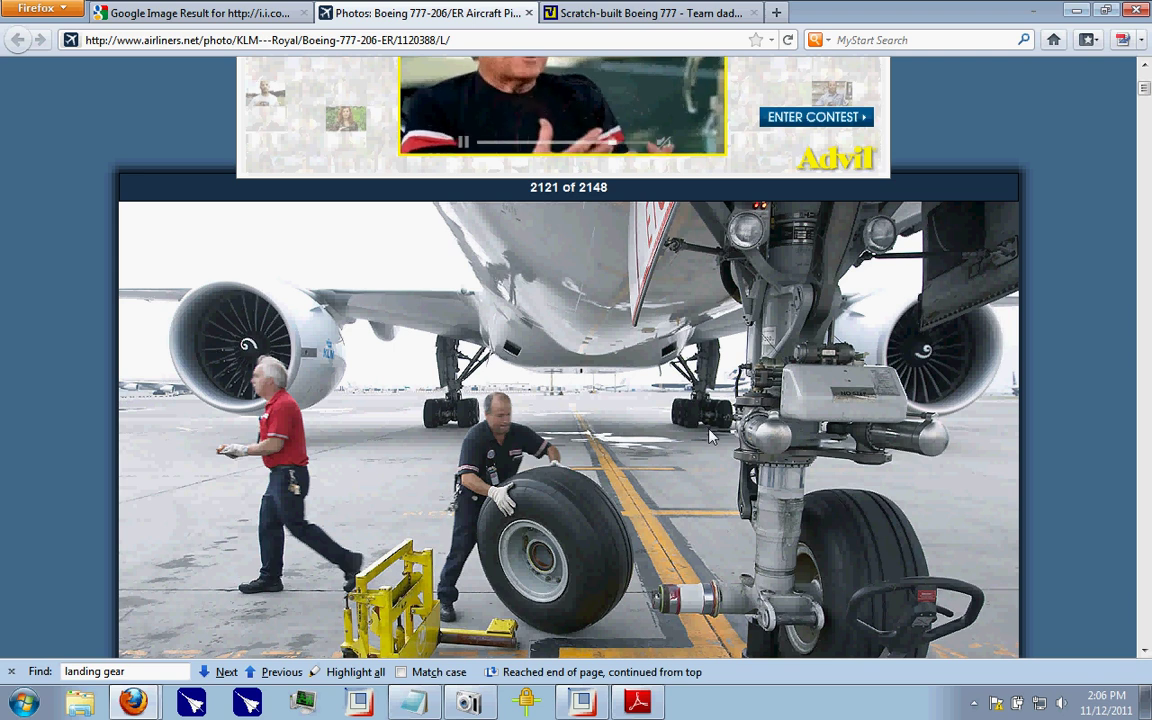
pyautogui.scroll(-4, 708, 435)
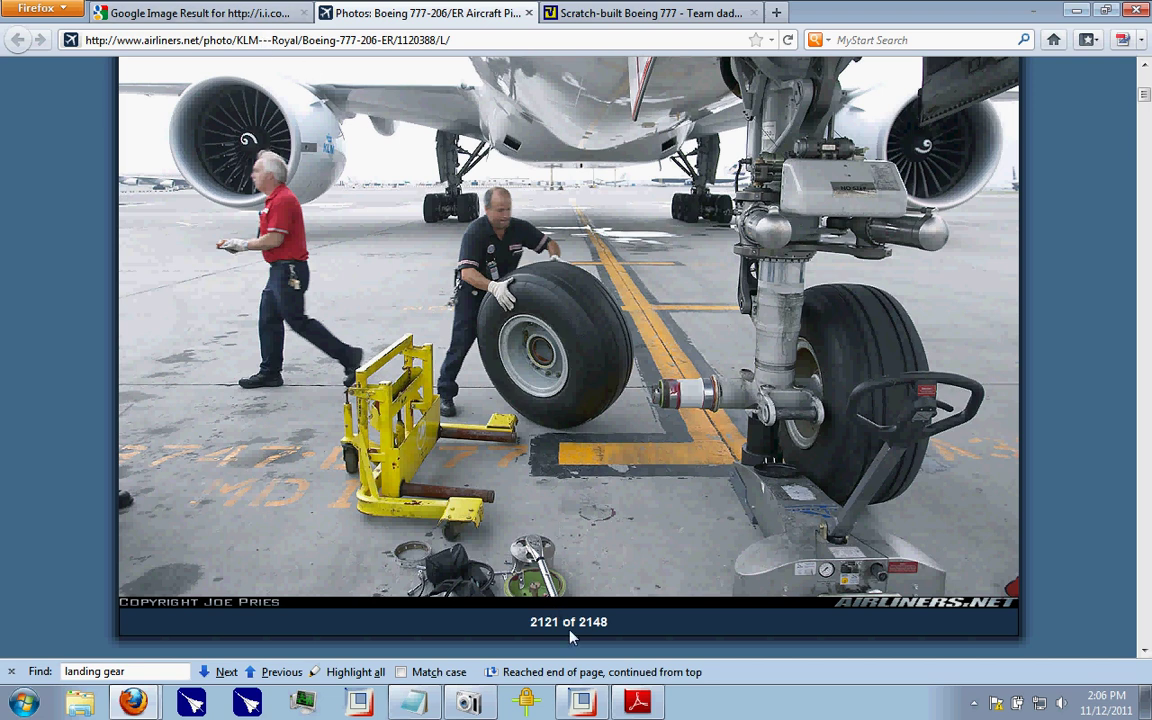
# - Switch to 777rsec7.pdf in Adobe Reader and read the nose gear and main gear tire sizes in the footprint table
pyautogui.click(634, 703)
pyautogui.moveTo(684, 79); pyautogui.dragTo(615, 37)
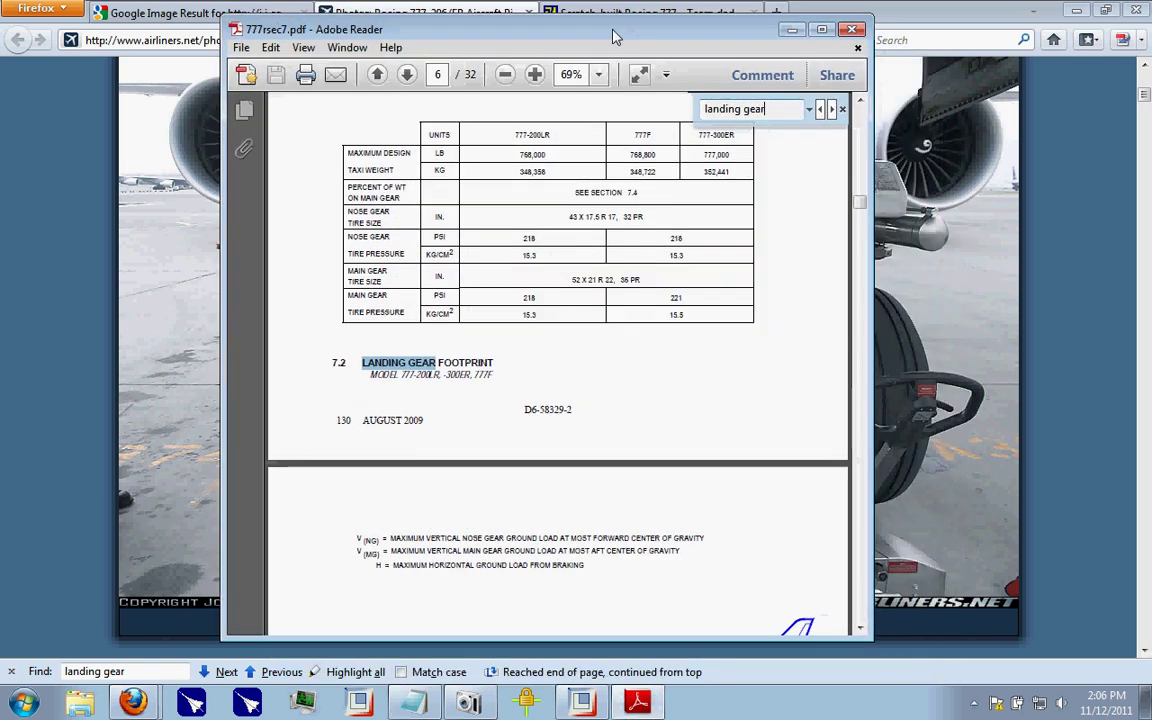
pyautogui.click(843, 109)
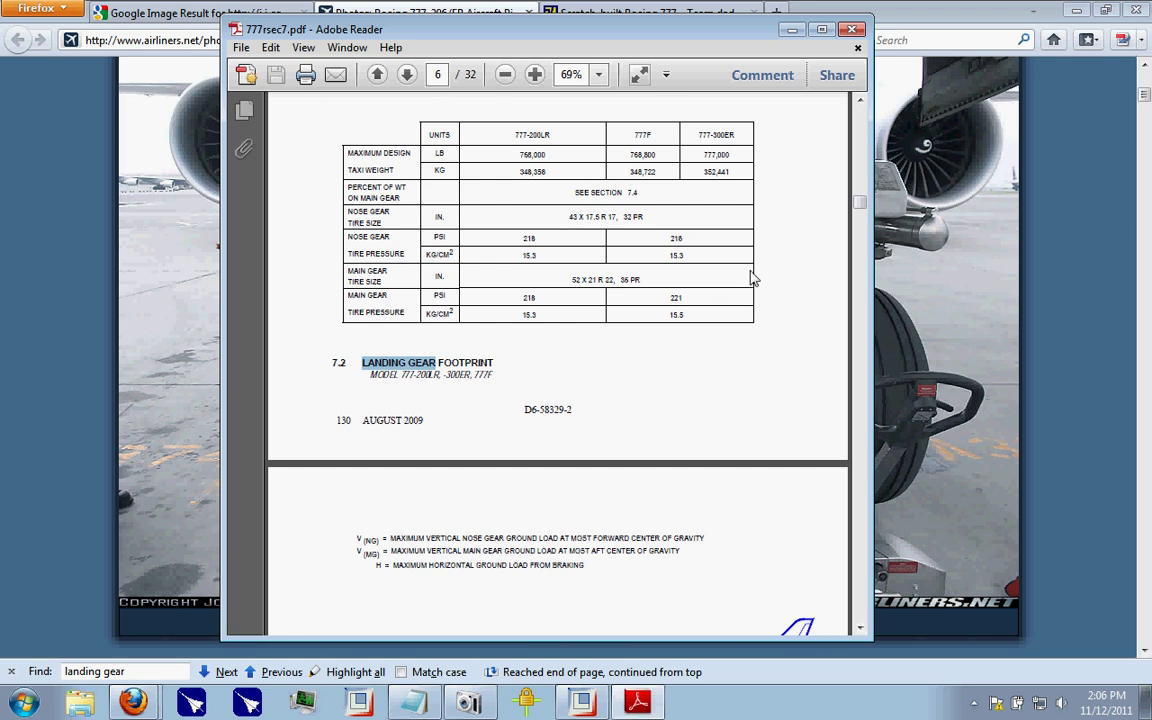
pyautogui.moveTo(340, 208); pyautogui.dragTo(395, 231)
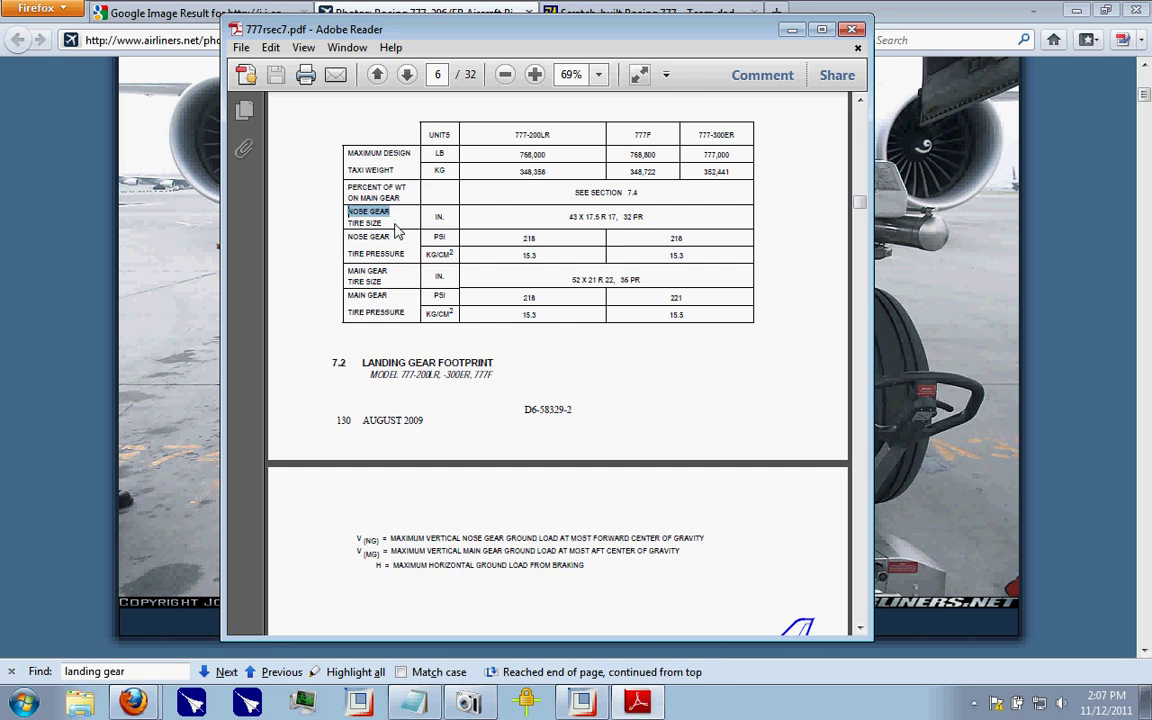
pyautogui.moveTo(567, 221); pyautogui.dragTo(575, 221)
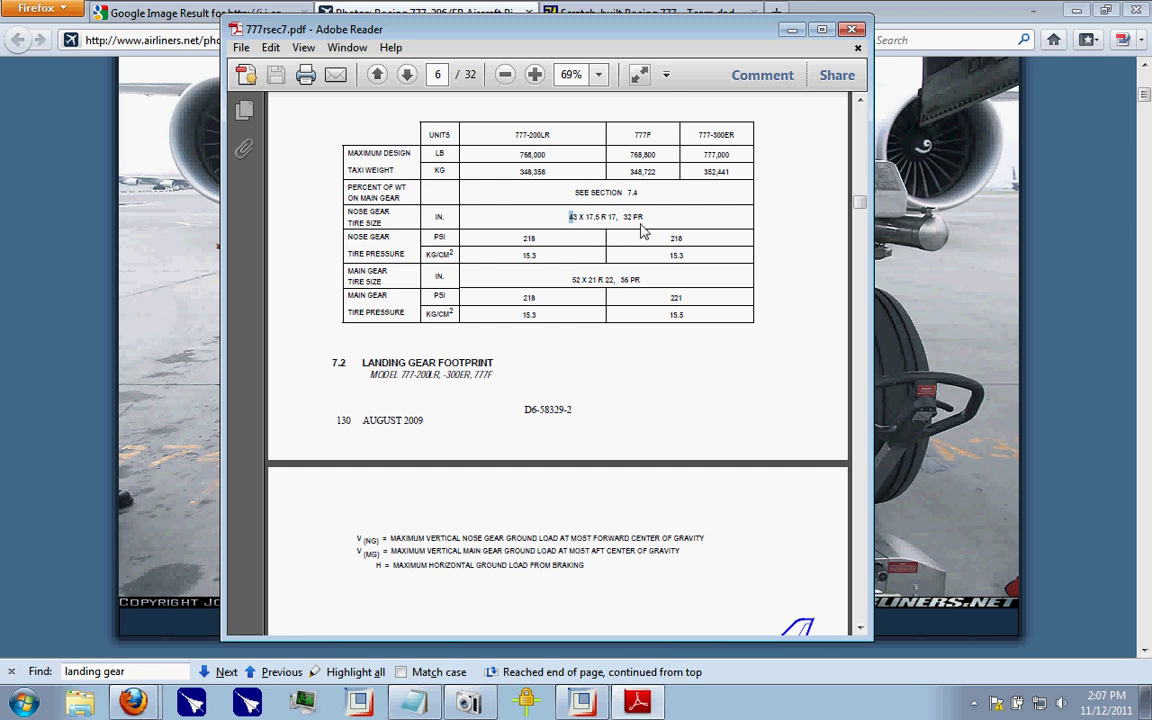
pyautogui.moveTo(572, 282); pyautogui.dragTo(614, 281)
pyautogui.click(589, 284)
pyautogui.click(626, 359)
pyautogui.click(811, 10)
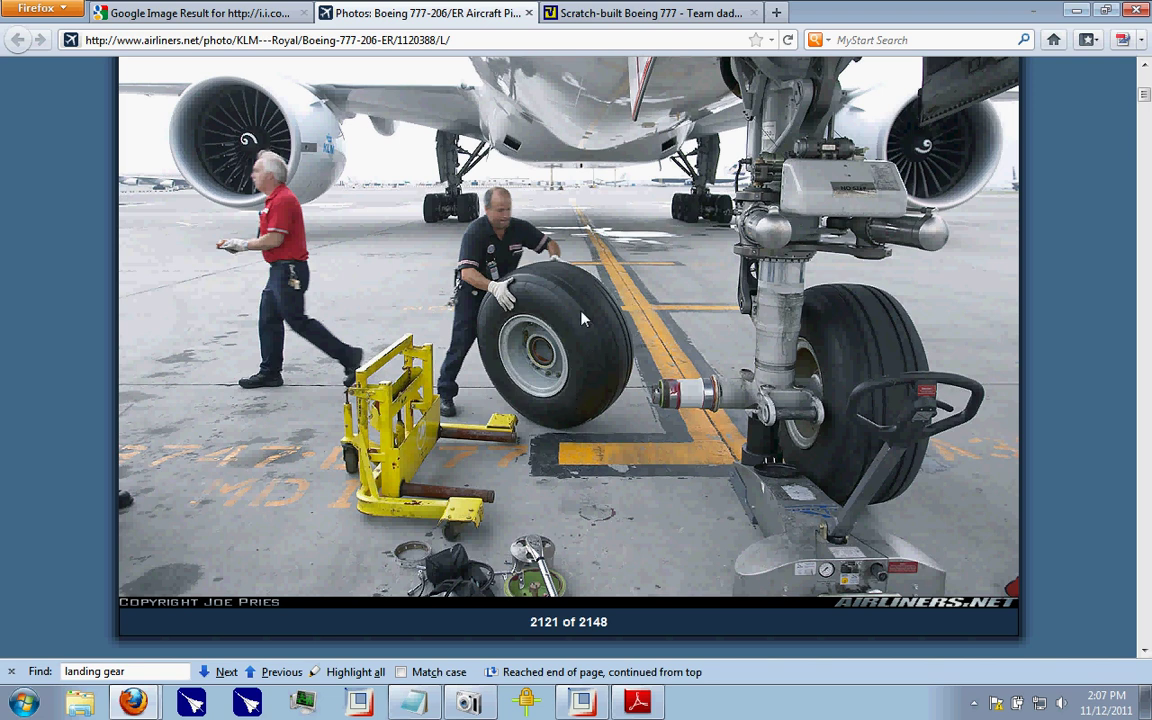
# - Check the nose gear photo again, switch to the Notepad outline and highlight its "Gestimate" item
pyautogui.scroll(2, 584, 318)
pyautogui.scroll(-2, 630, 342)
pyautogui.click(359, 703)
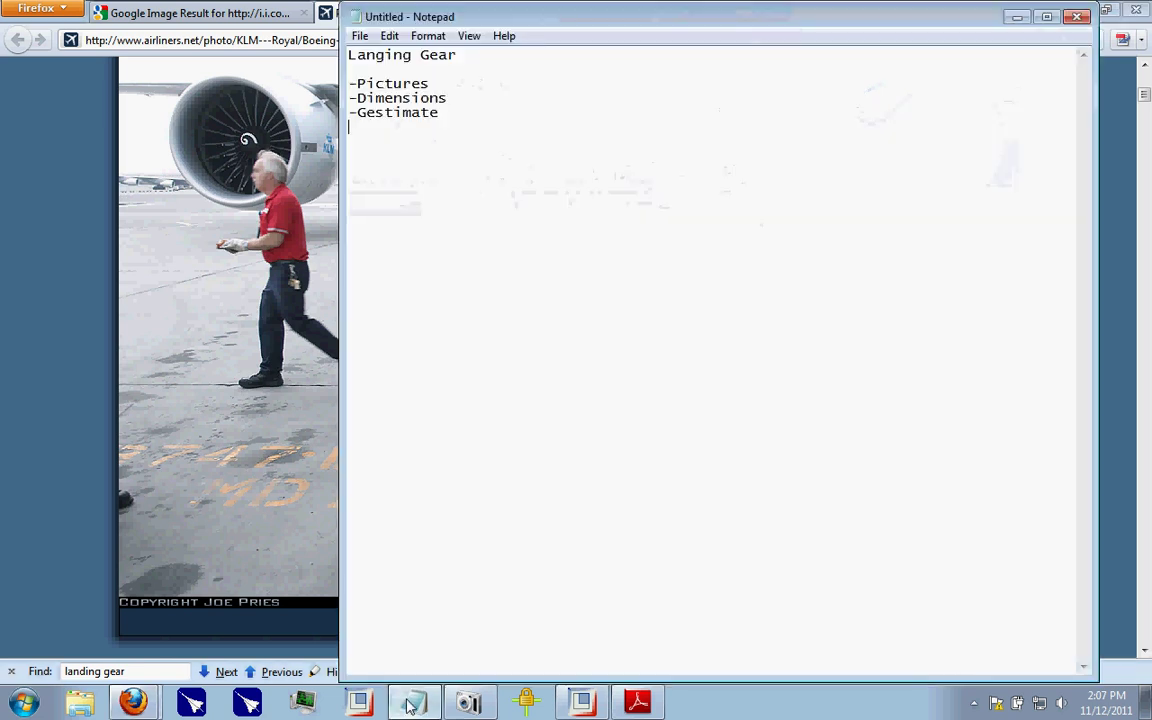
pyautogui.doubleClick(358, 118)
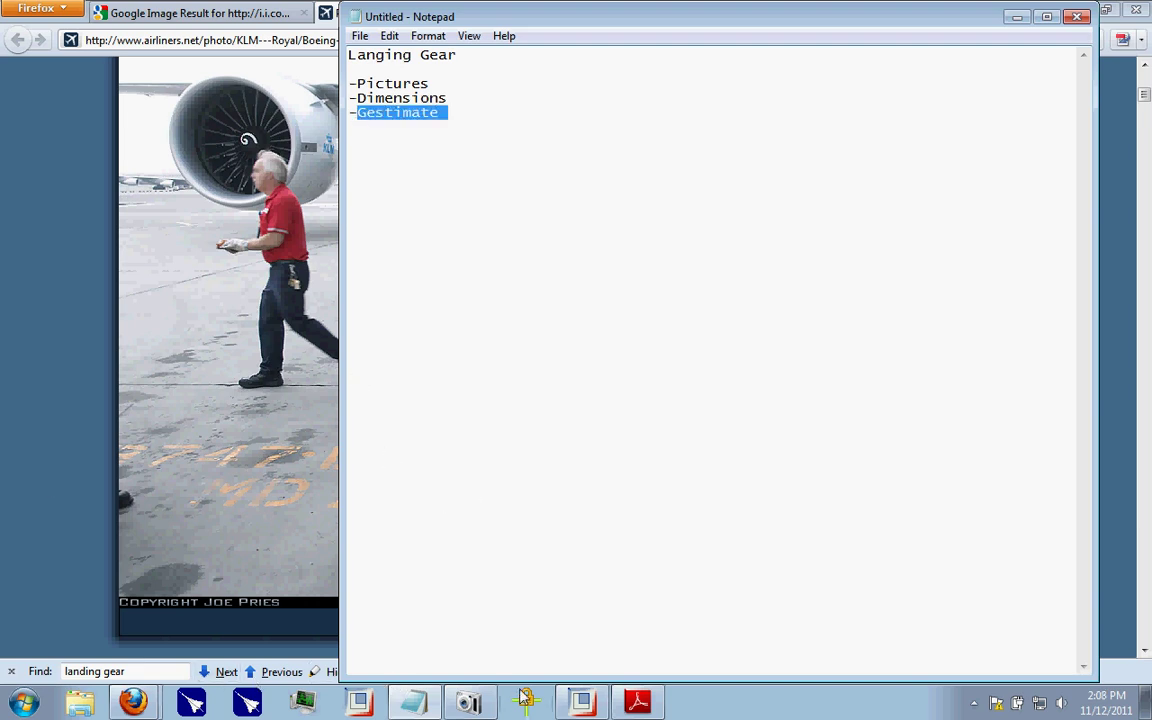
# - Switch to Pro/ENGINEER and create a solid part named Landing_Gear using the default template
pyautogui.click(581, 703)
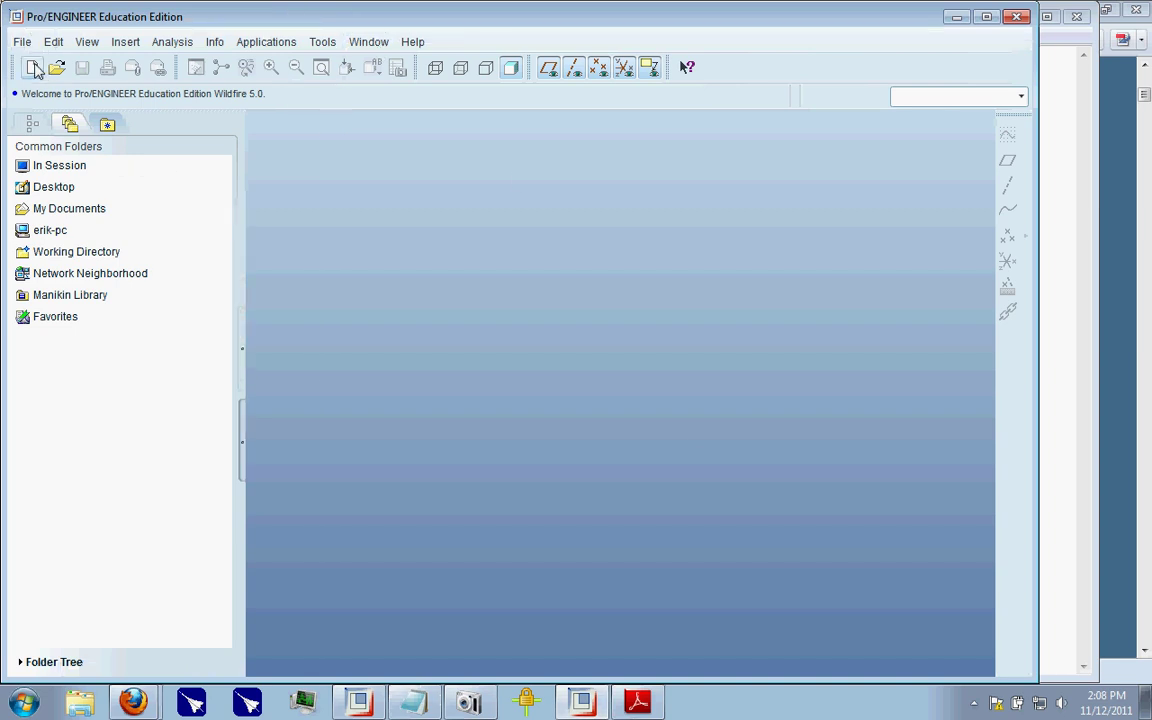
pyautogui.click(32, 67)
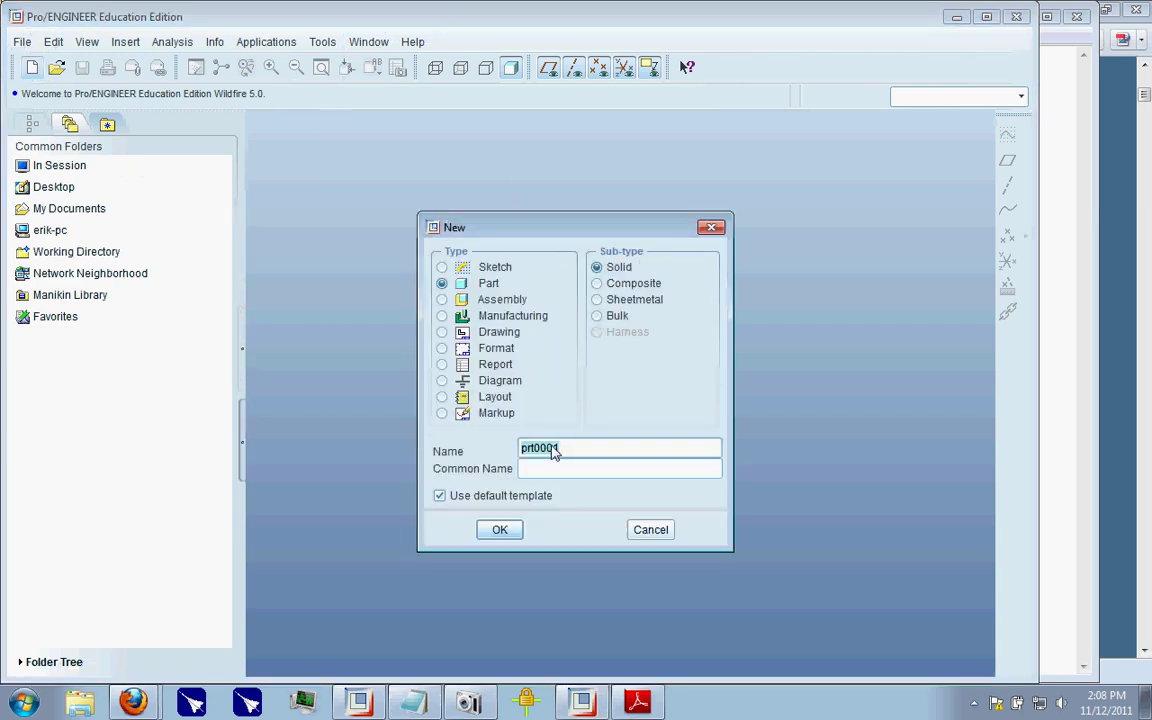
pyautogui.write('Landing_Gear')
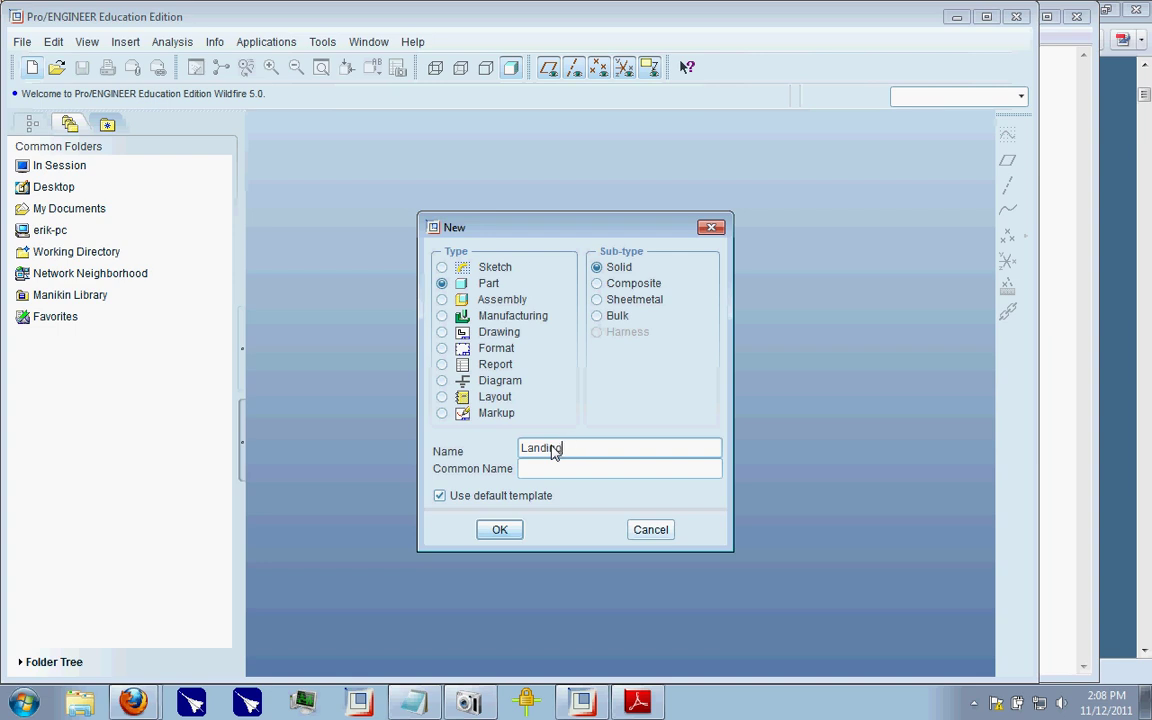
pyautogui.click(503, 530)
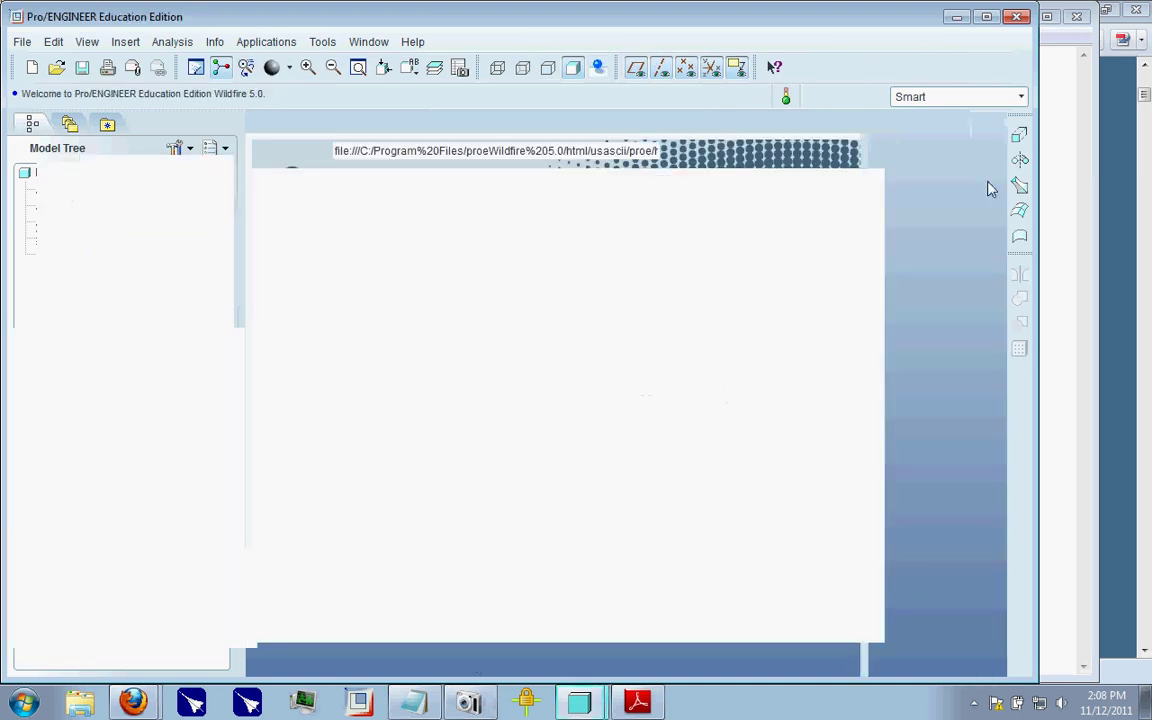
pyautogui.click(1018, 20)
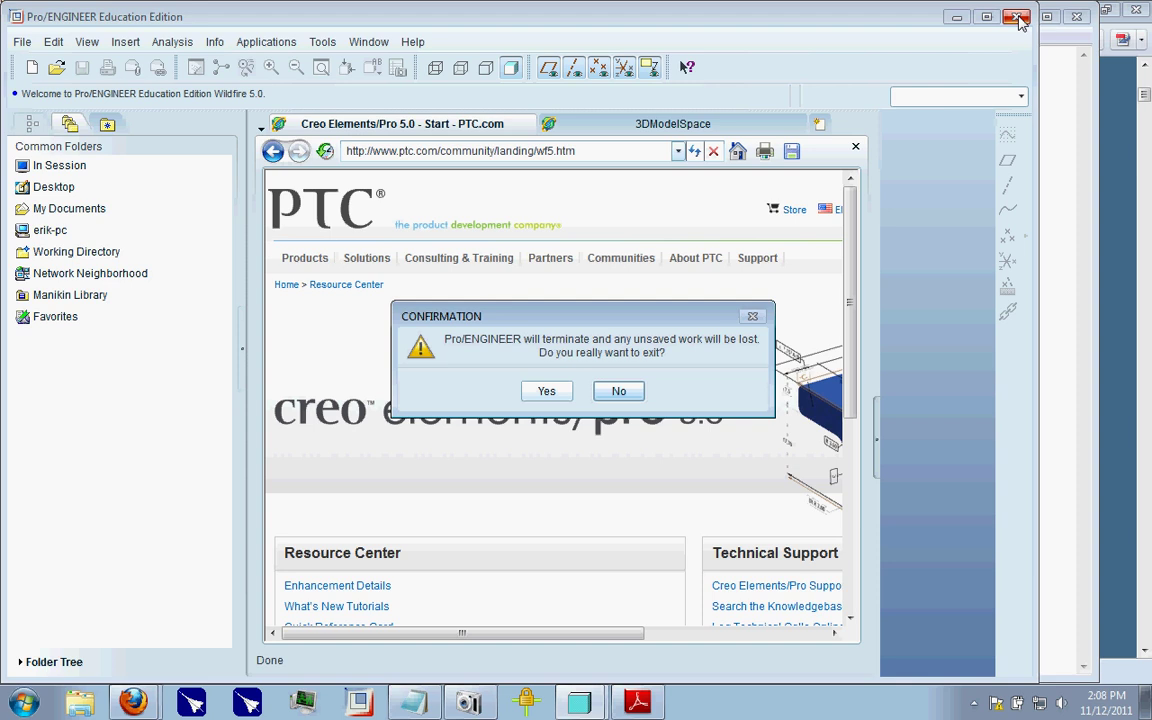
pyautogui.click(545, 391)
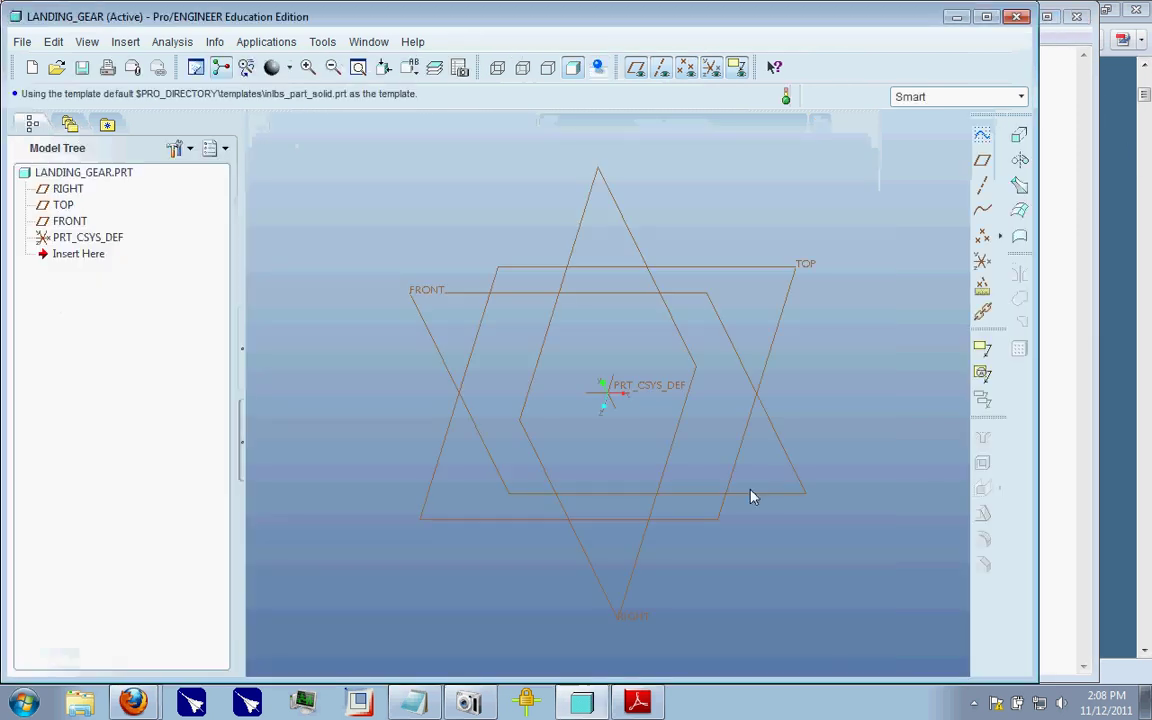
pyautogui.moveTo(437, 386); pyautogui.dragTo(445, 318, button='middle')
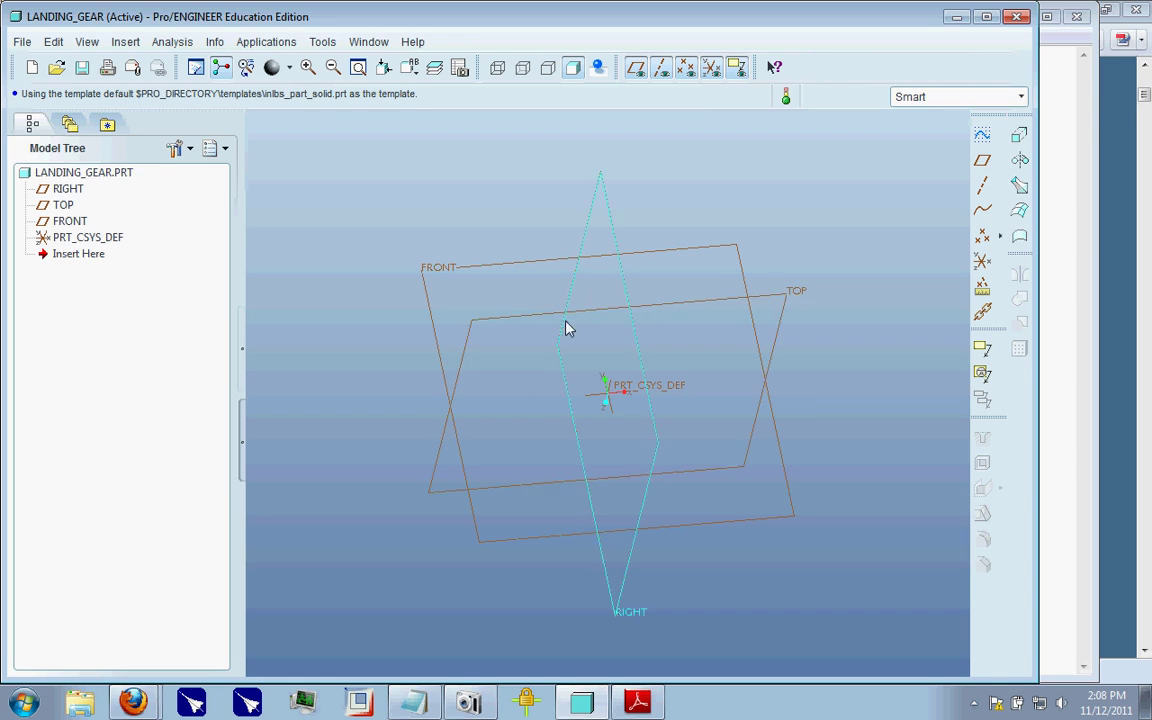
# - Start a solid extrusion and open an internal sketch on the RIGHT datum plane, with TOP as the orientation reference
pyautogui.moveTo(768, 297); pyautogui.dragTo(742, 302, button='middle')
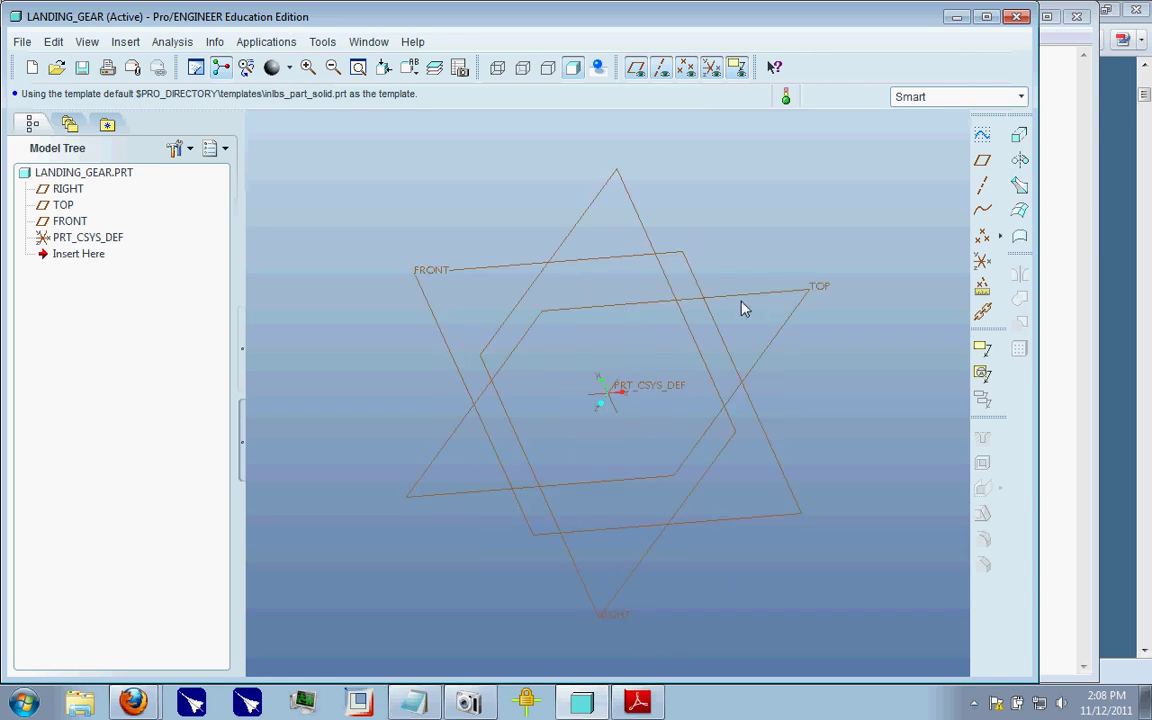
pyautogui.moveTo(664, 615); pyautogui.dragTo(692, 617, button='middle')
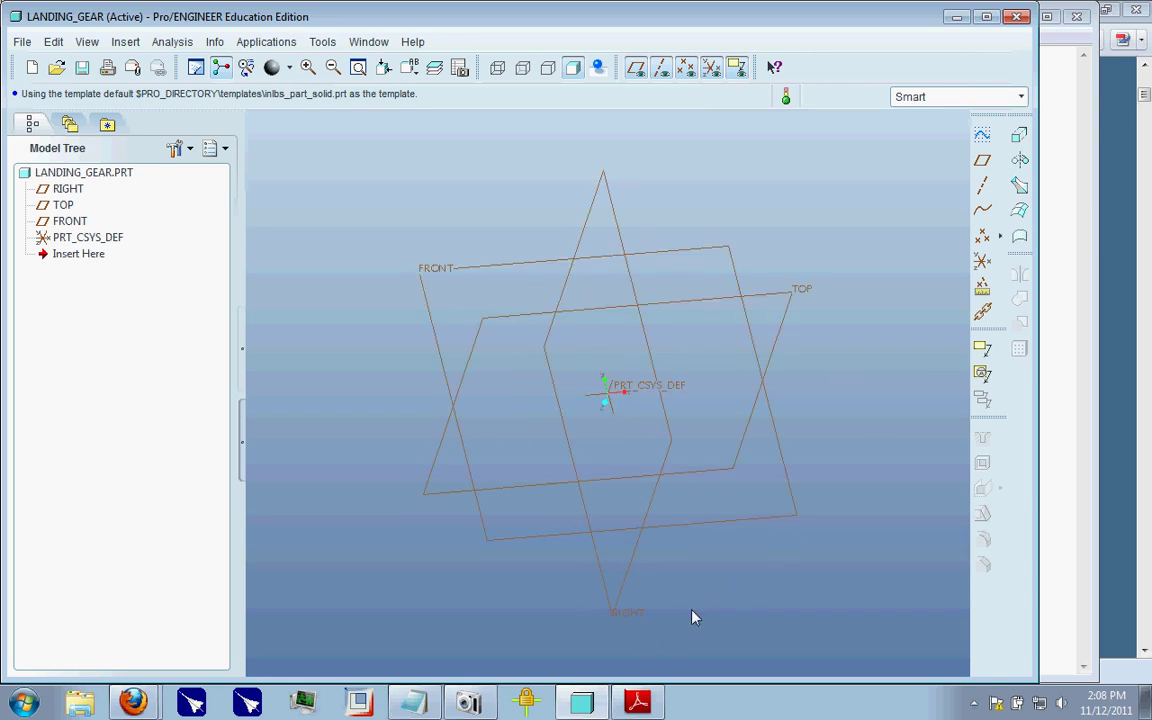
pyautogui.click(566, 451)
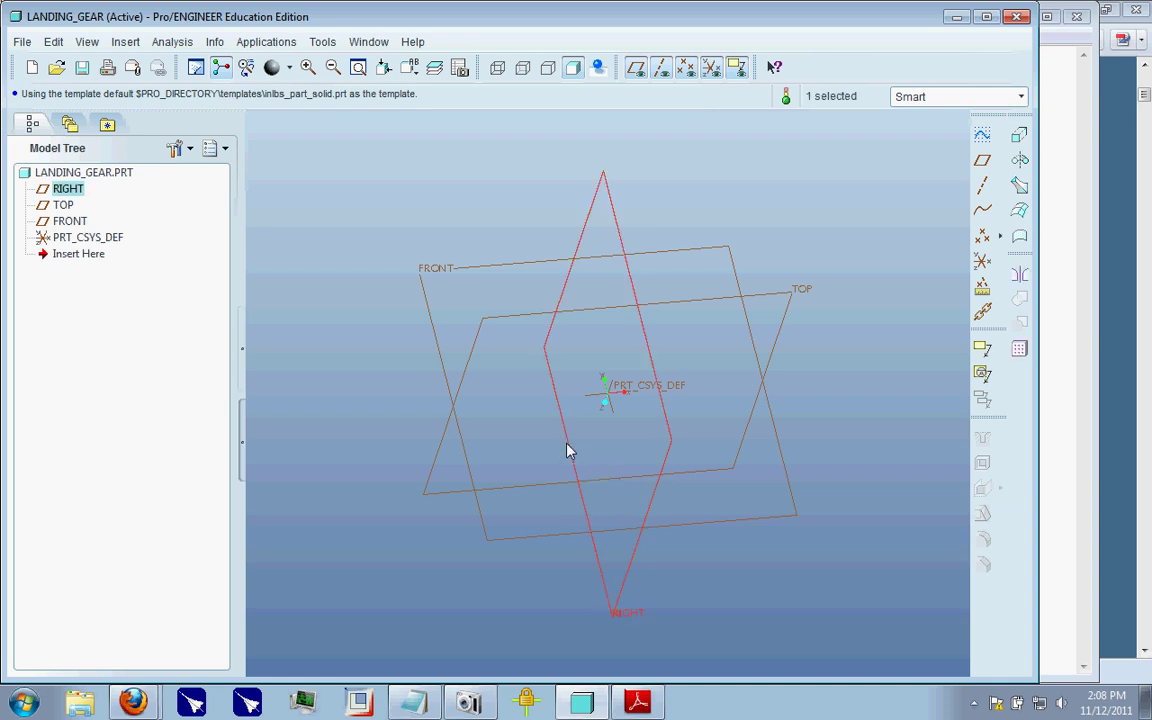
pyautogui.click(1018, 137)
pyautogui.click(77, 146)
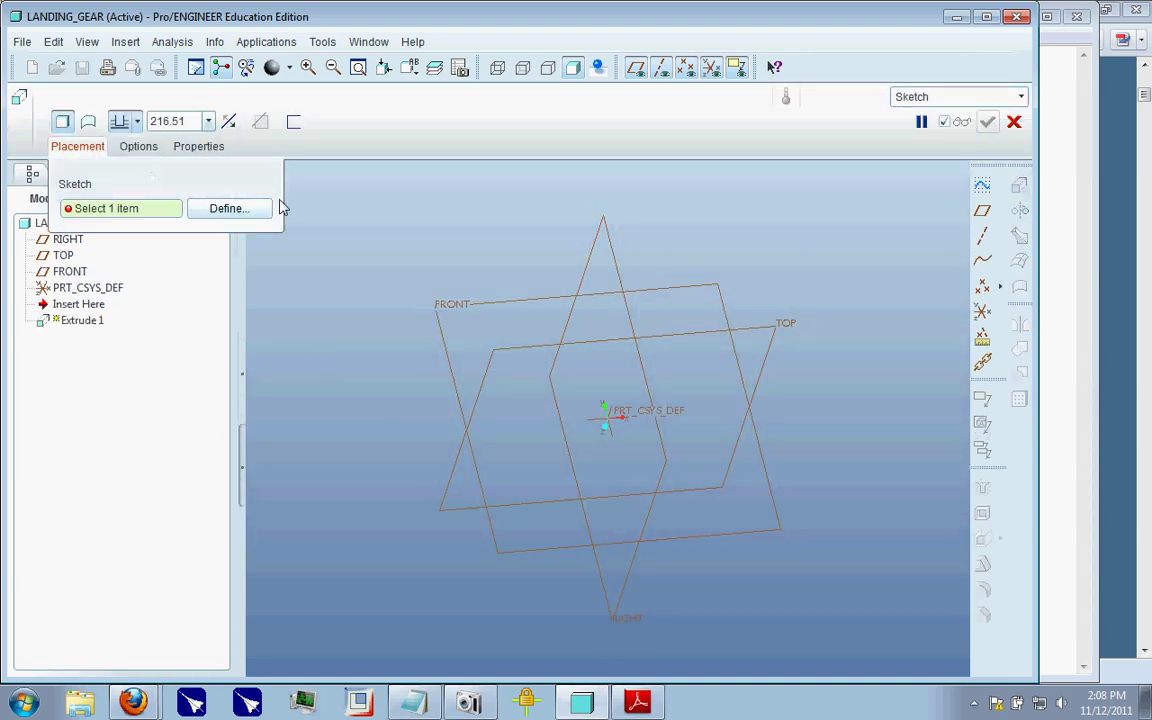
pyautogui.click(265, 208)
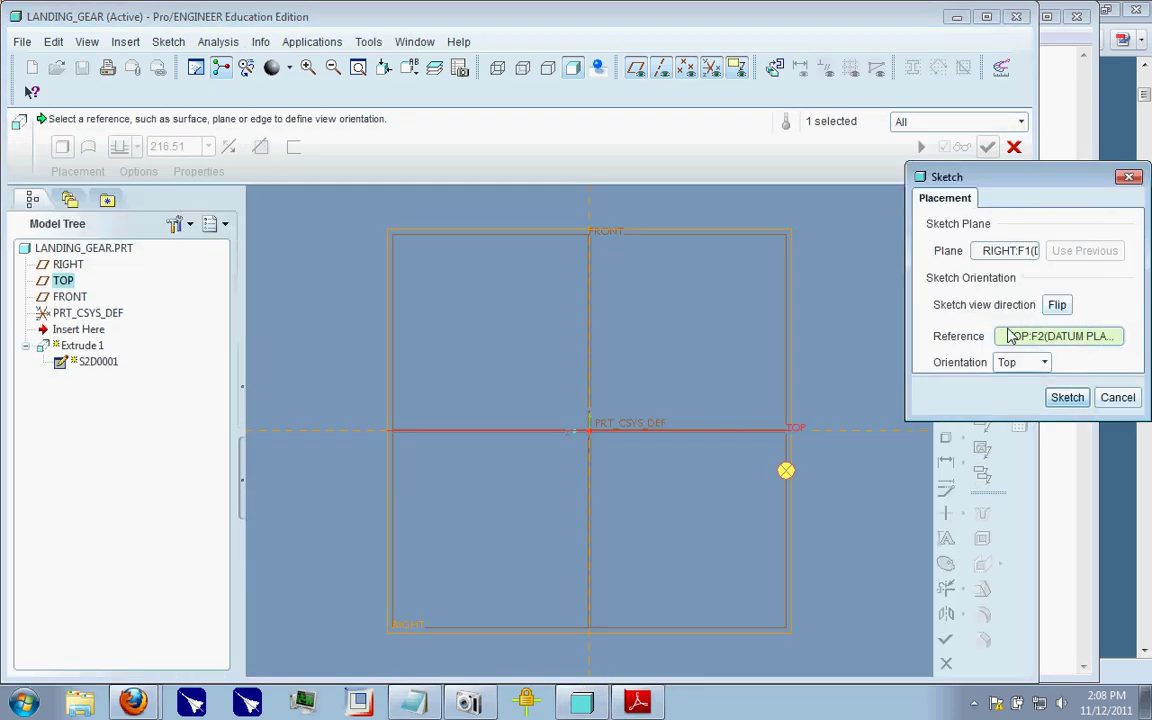
pyautogui.click(1070, 399)
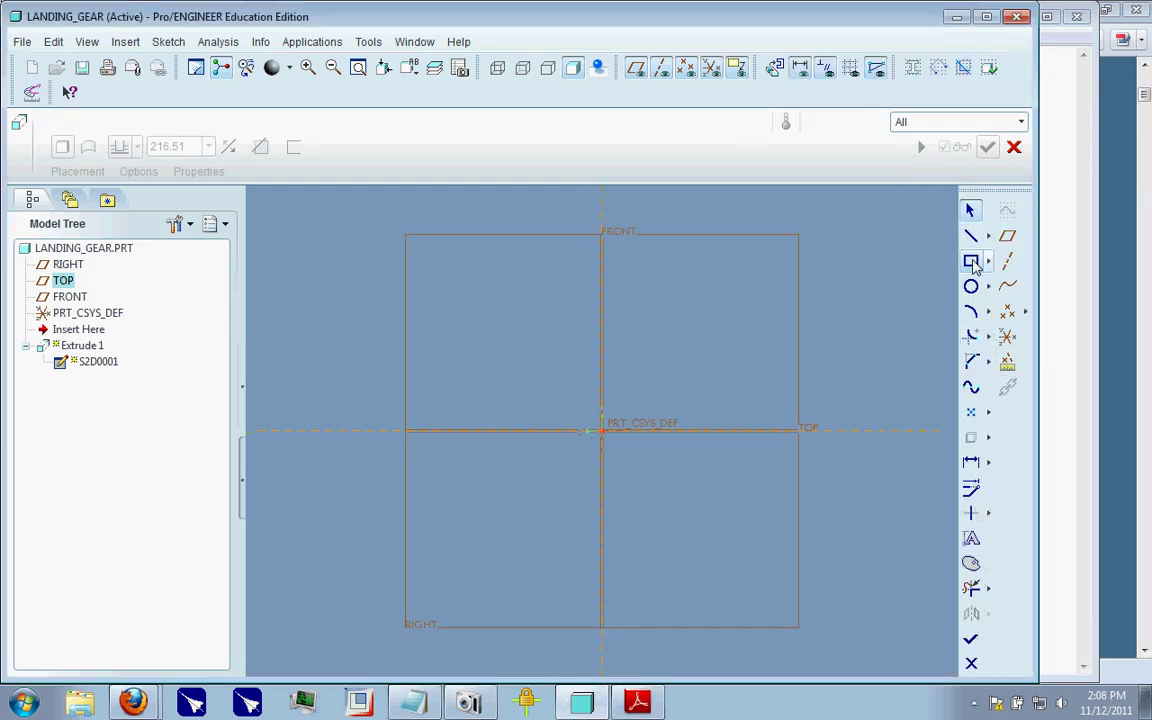
# - Sketch a rectangle about 215 by 26 with one corner at the intersection of the FRONT and TOP references
pyautogui.click(972, 261)
pyautogui.click(601, 431)
pyautogui.click(769, 422)
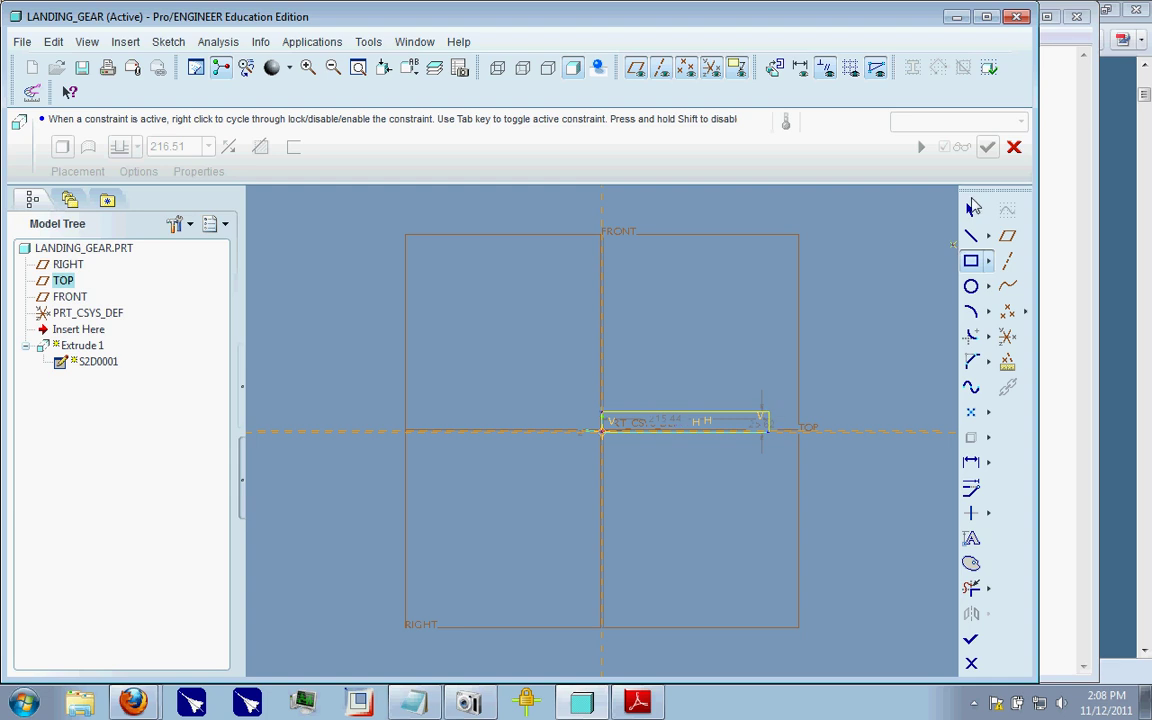
pyautogui.click(969, 212)
pyautogui.scroll(4, 730, 410)
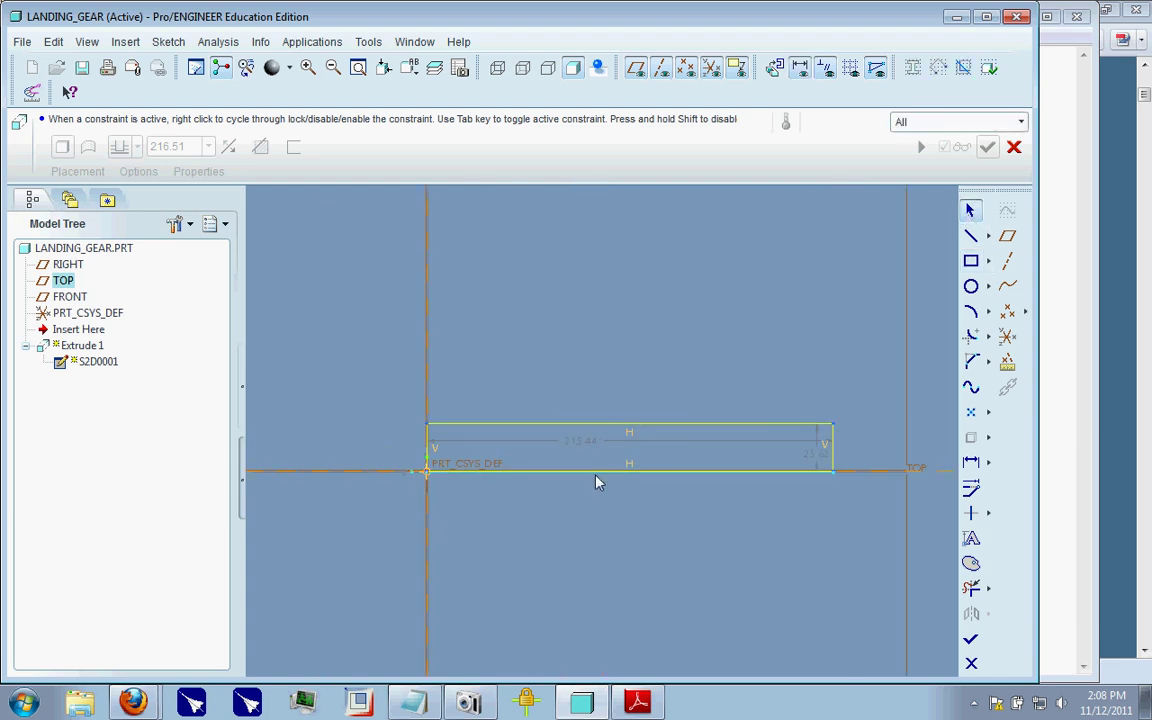
# - Switch to Firefox, return to the "boeing 777 landing gear dimensions" image results and examine the main gear side view for proportions
pyautogui.click(1108, 117)
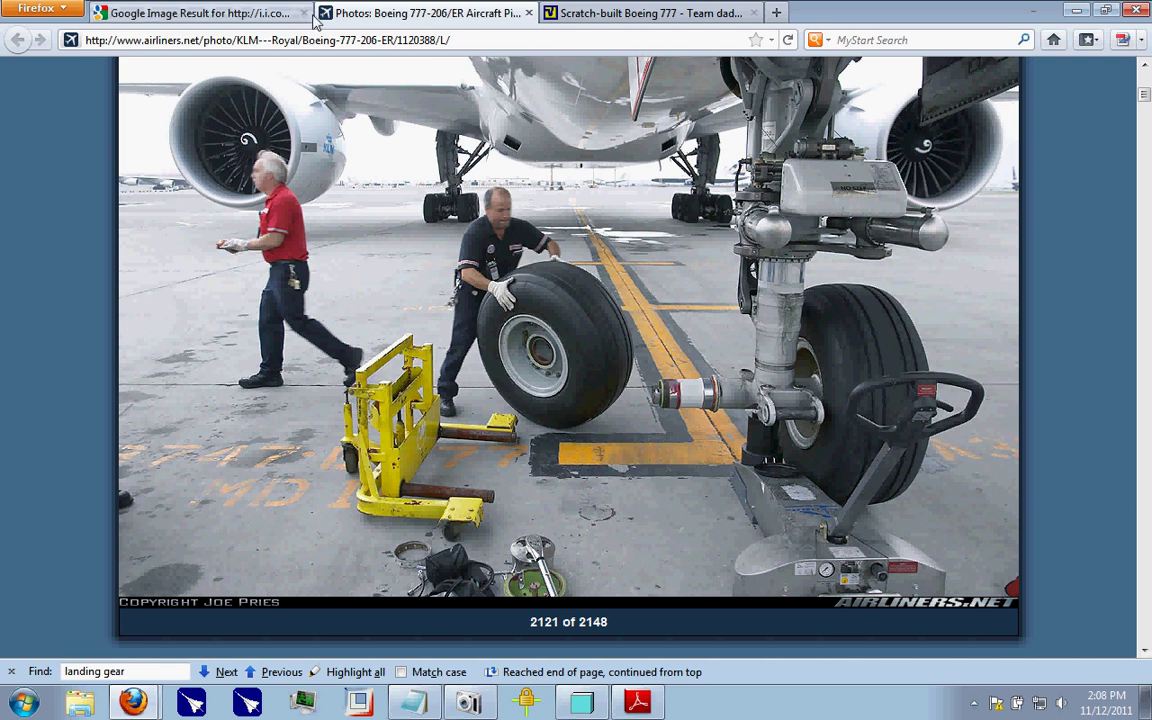
pyautogui.click(258, 15)
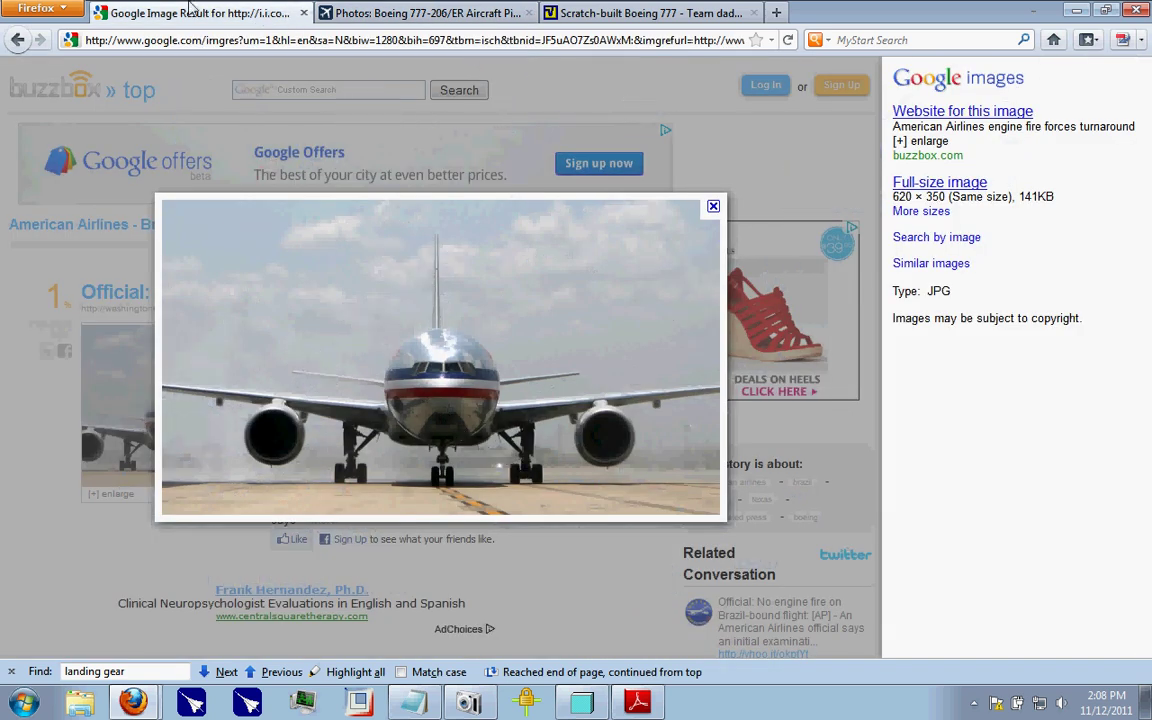
pyautogui.click(18, 40)
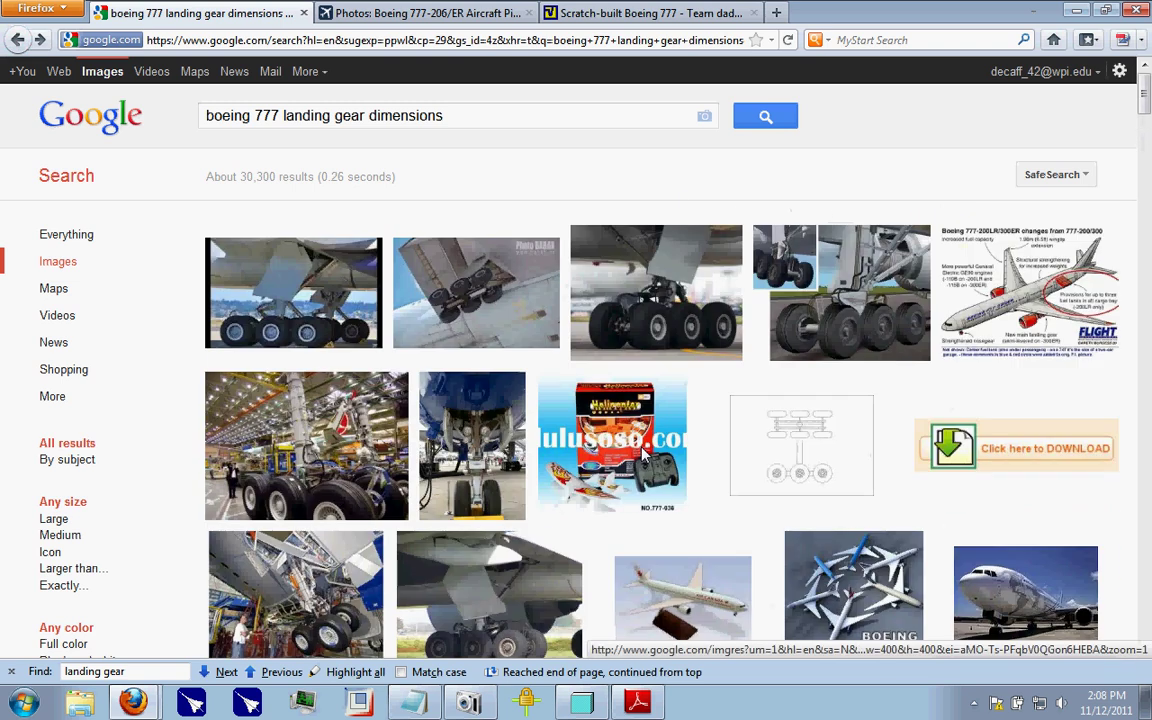
pyautogui.moveTo(296, 312)
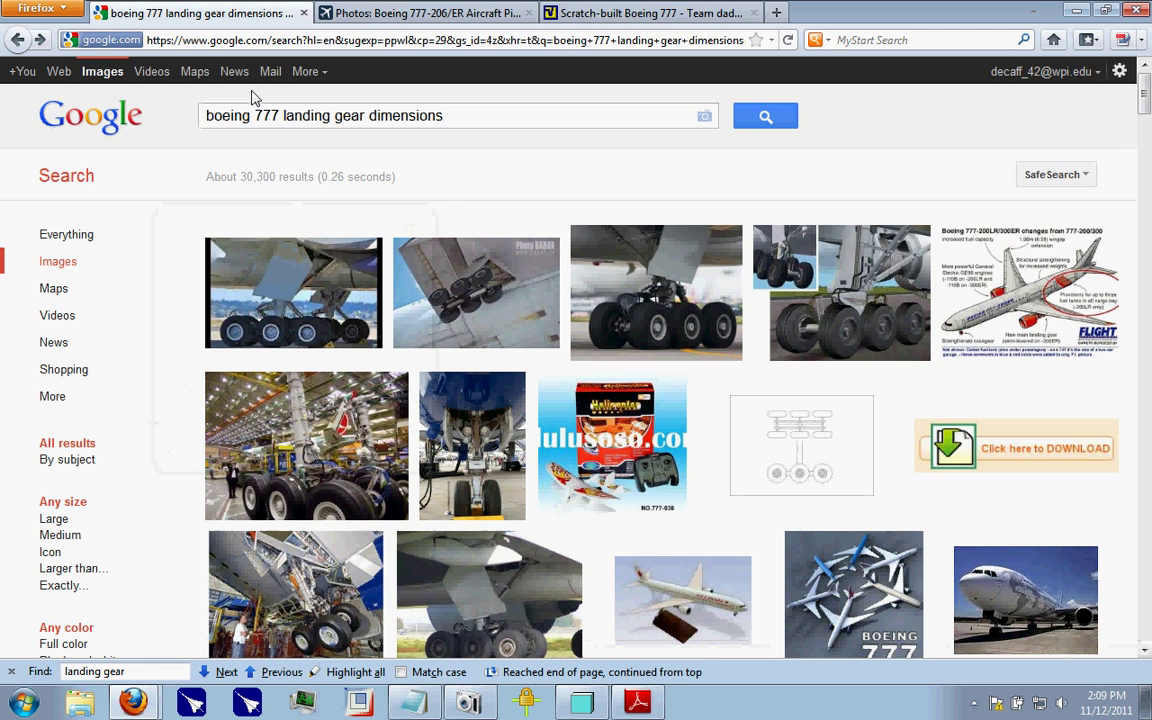
pyautogui.moveTo(313, 343)
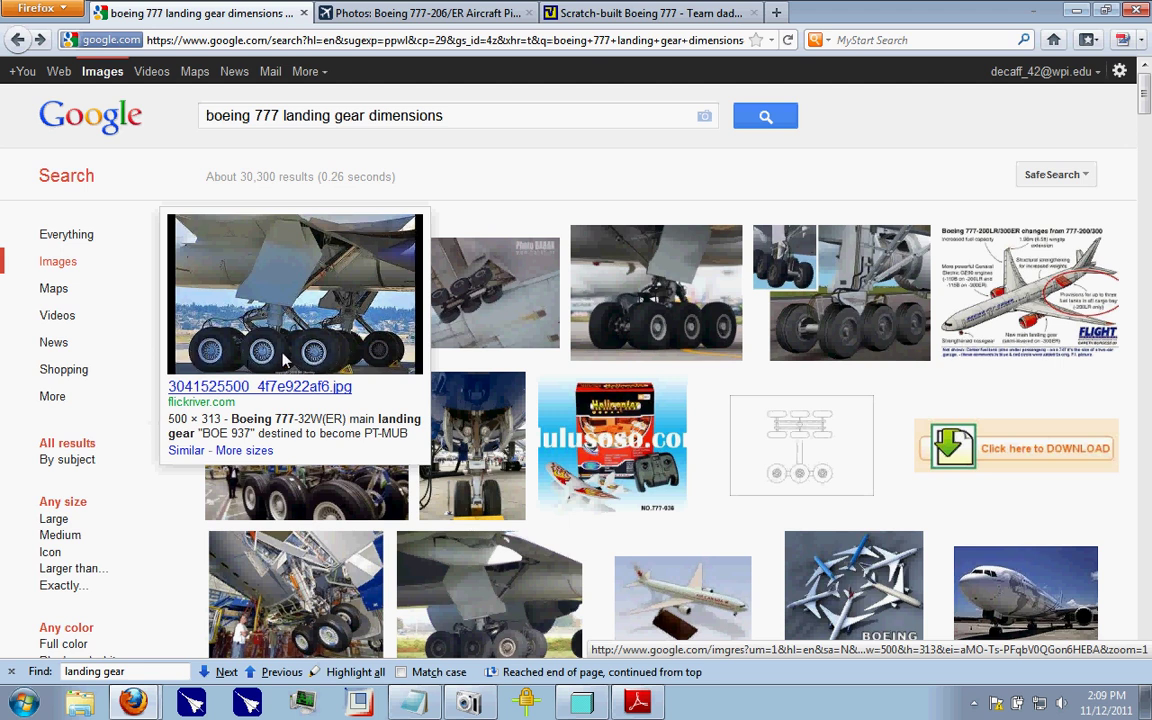
# - Switch back to Pro/ENGINEER, set the rectangle's length to 120 and height to 10, and finish the sketch
pyautogui.click(577, 702)
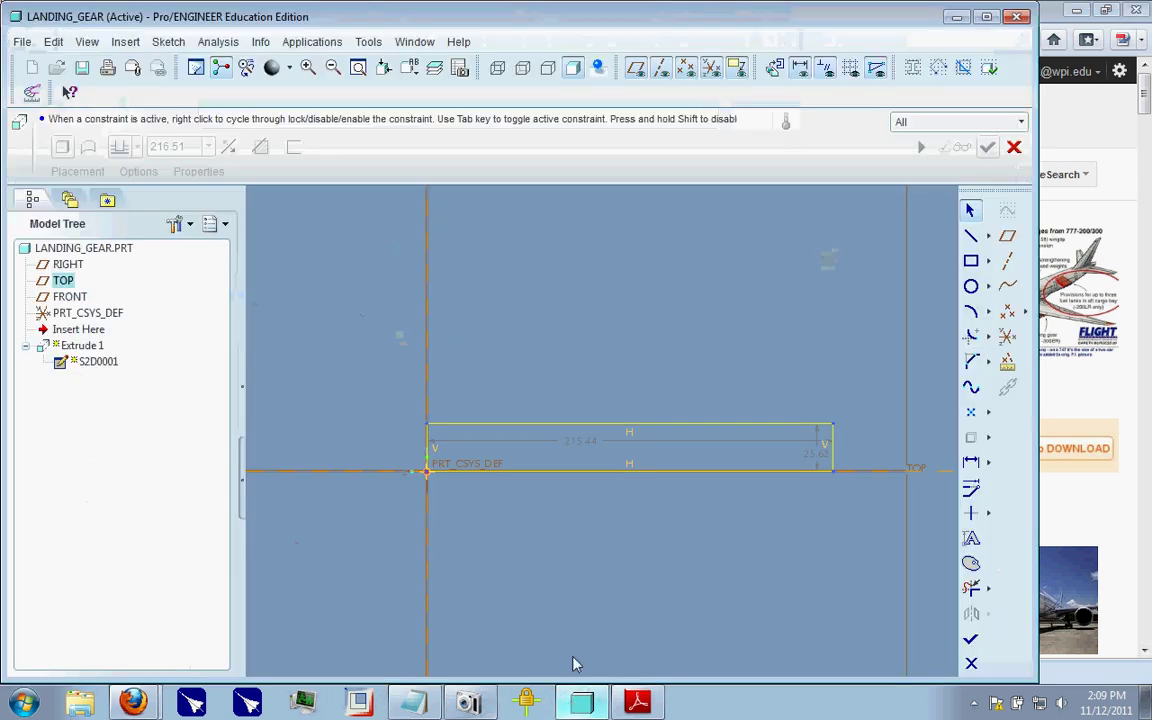
pyautogui.doubleClick(578, 446)
pyautogui.write('120')
pyautogui.press('Return')
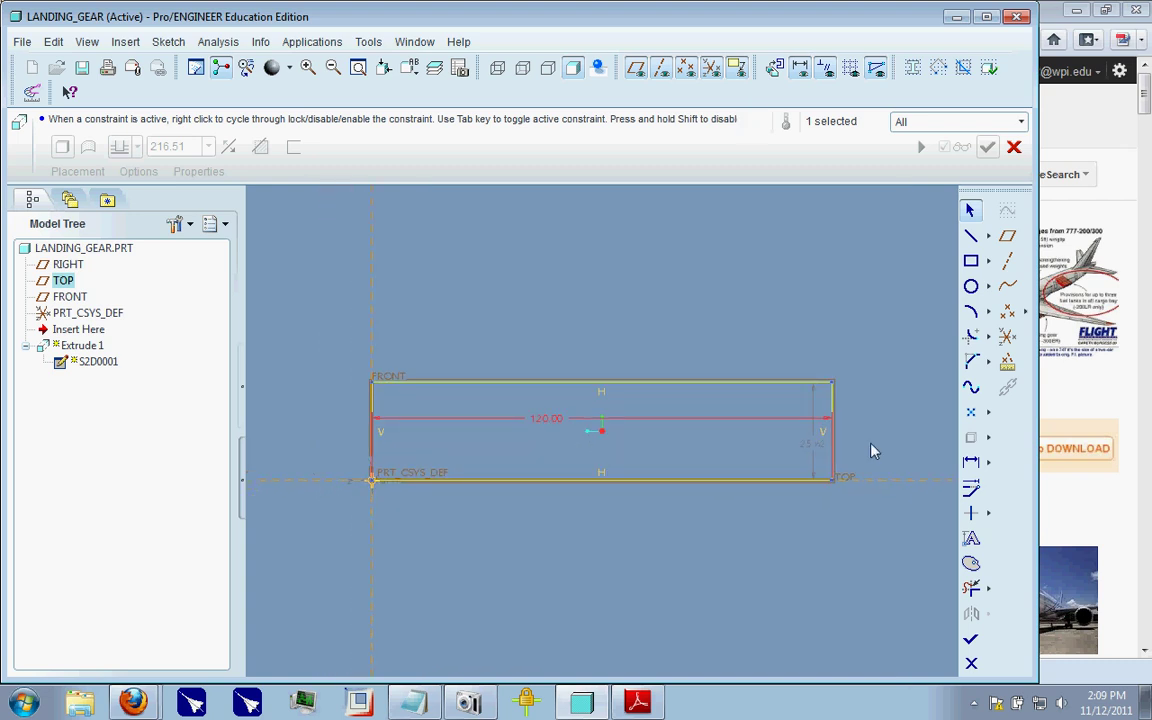
pyautogui.doubleClick(814, 447)
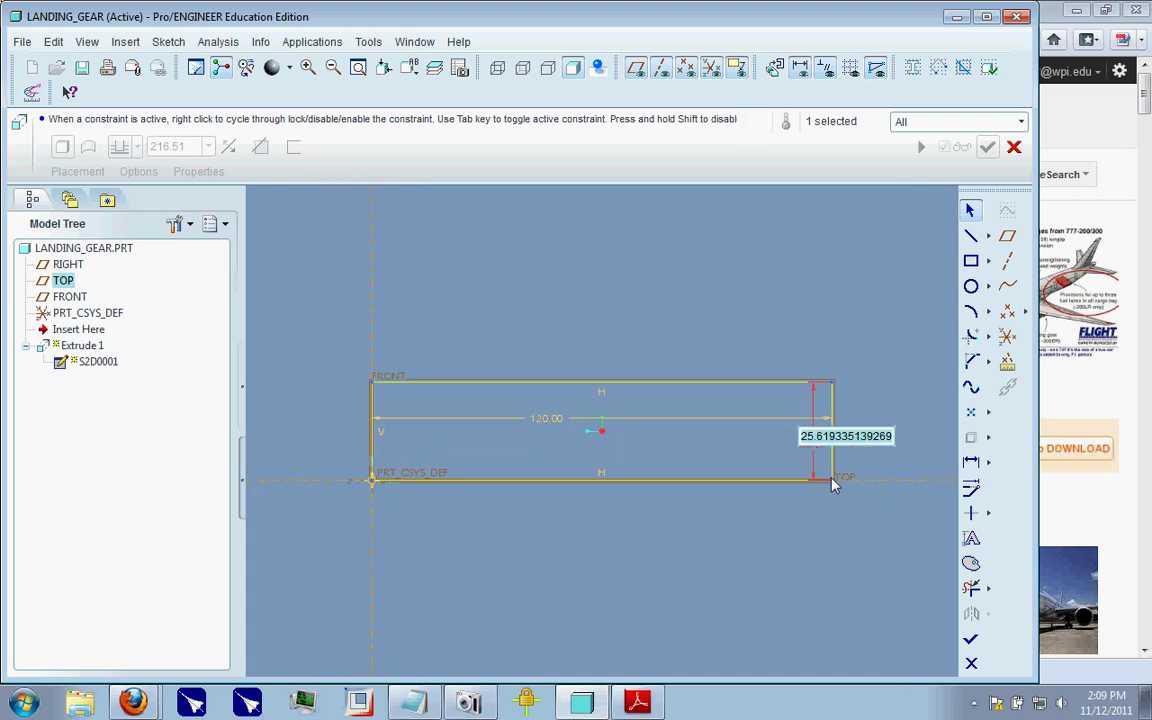
pyautogui.write('10')
pyautogui.press('Return')
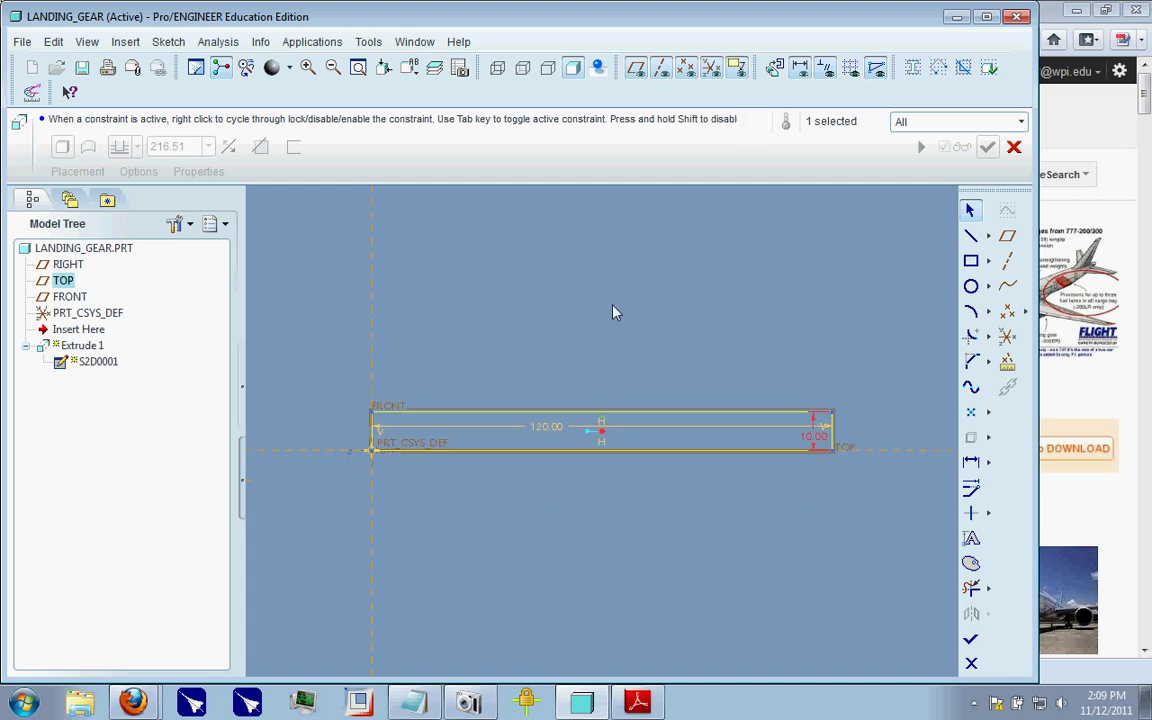
pyautogui.click(758, 371)
pyautogui.click(973, 641)
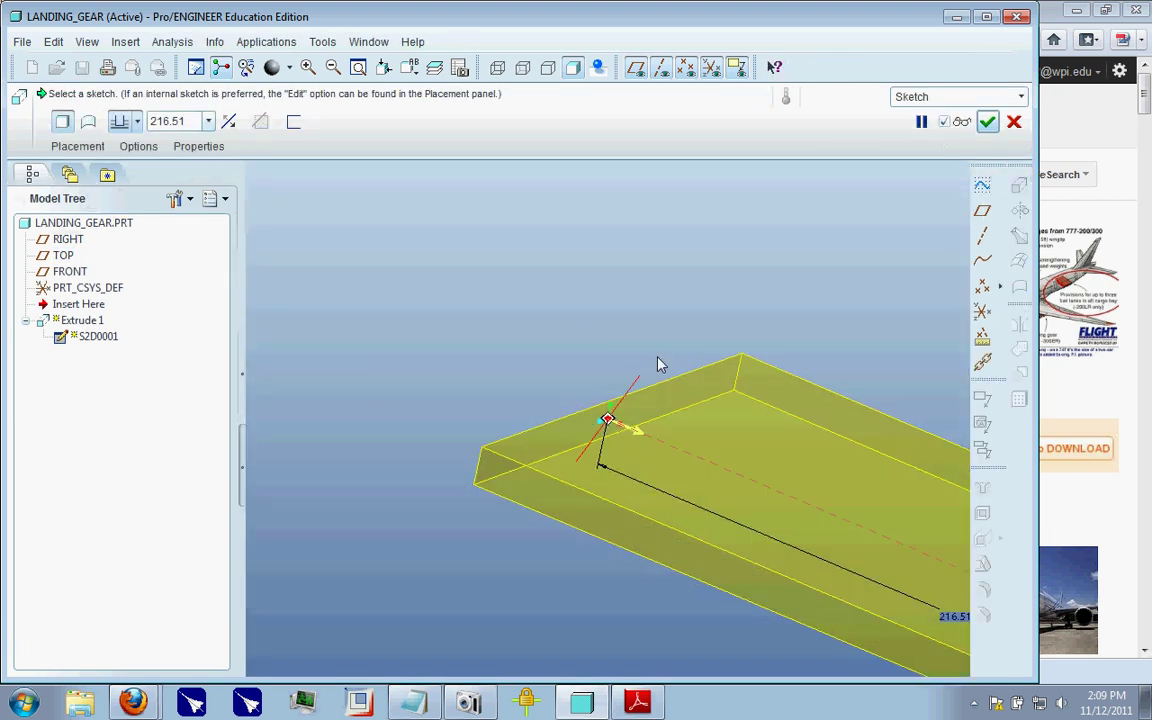
# - Switch to Firefox and compare the landing gear image results with the airliners.net nose gear photo to judge the beam's width
pyautogui.click(1093, 98)
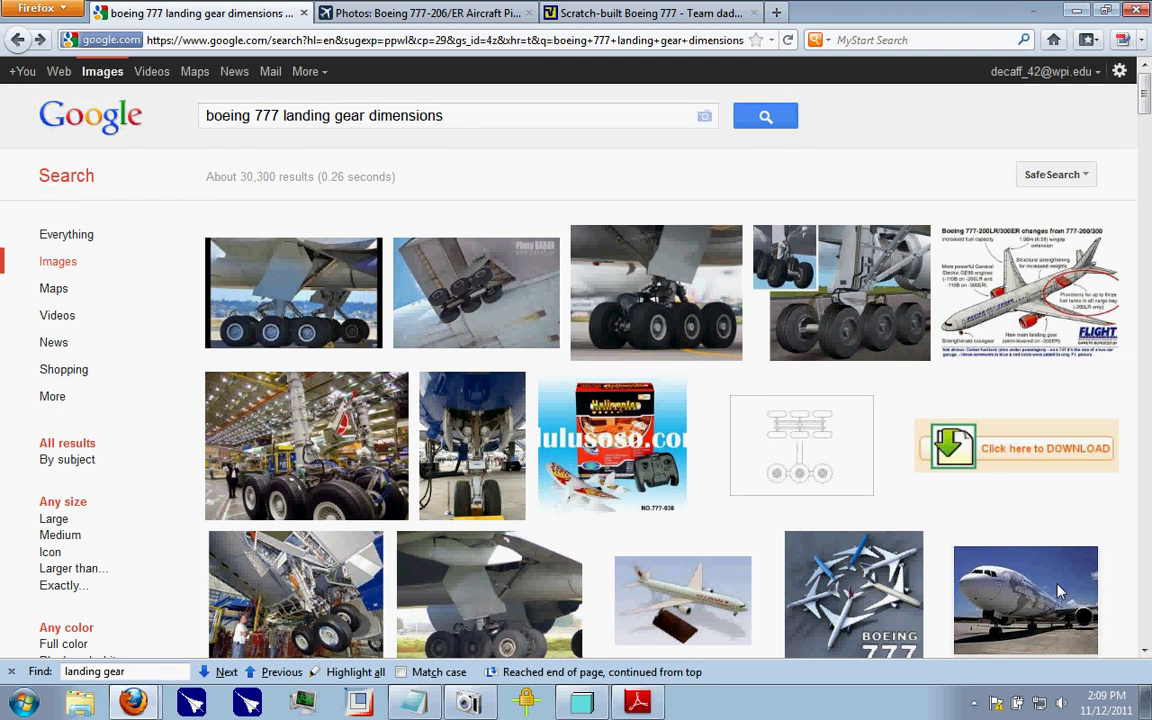
pyautogui.click(460, 12)
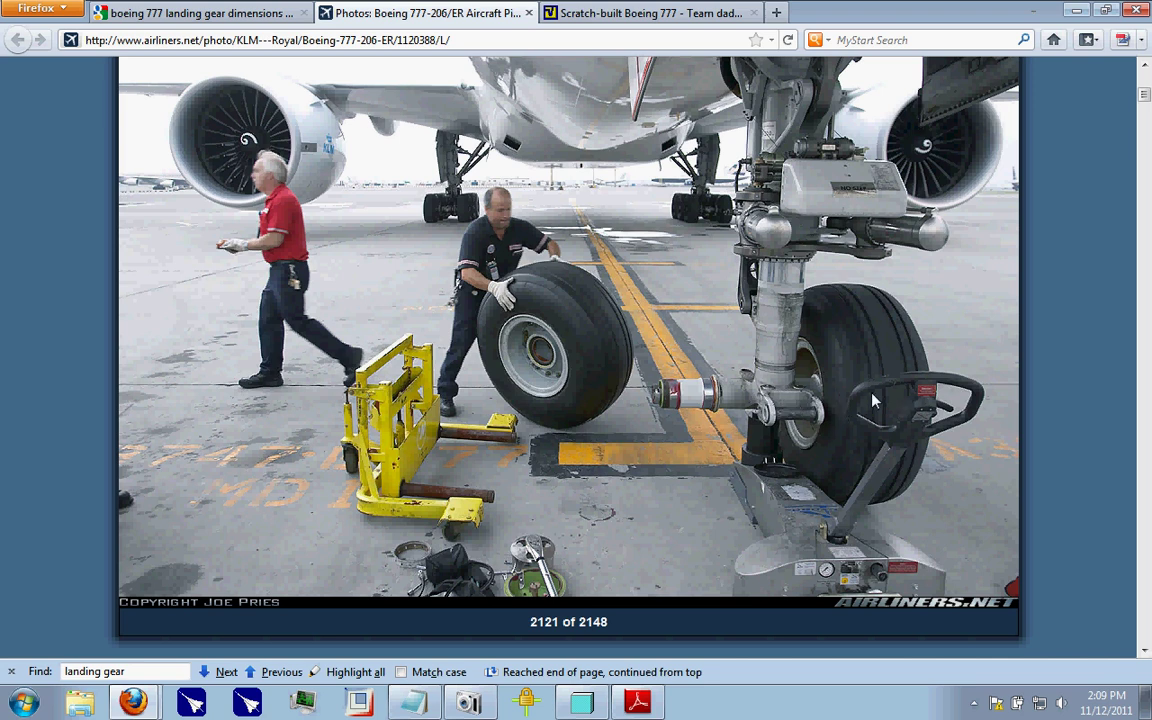
pyautogui.click(248, 20)
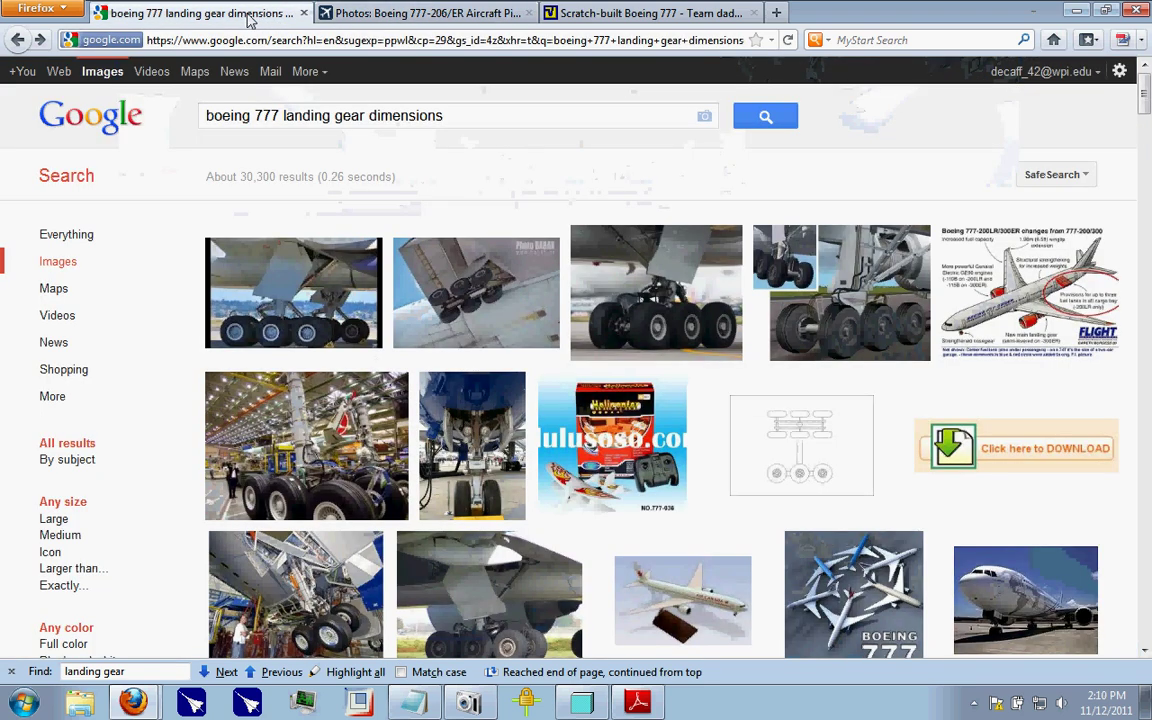
# - Return to Pro/ENGINEER, set the extrusion depth to 12 and complete the feature
pyautogui.click(583, 703)
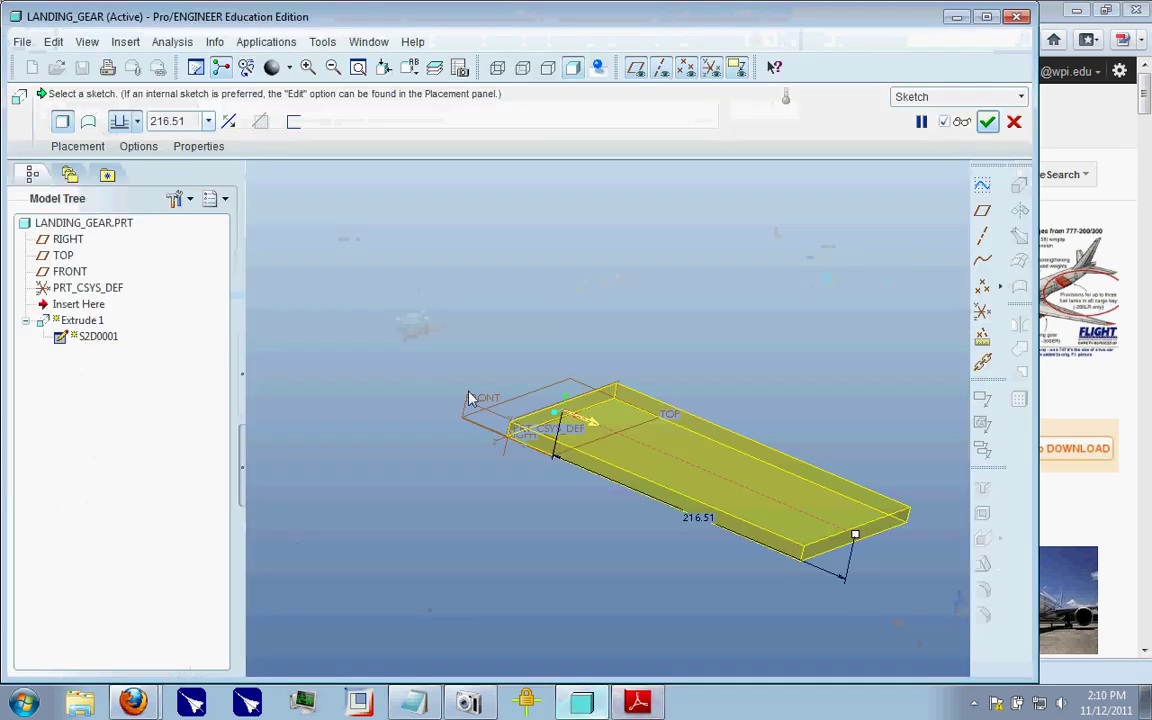
pyautogui.moveTo(694, 514); pyautogui.dragTo(655, 530, button='middle')
pyautogui.doubleClick(648, 525)
pyautogui.write('12')
pyautogui.press('Return')
pyautogui.moveTo(740, 533)
pyautogui.mouseDown(button='middle')
pyautogui.moveTo(728, 481)
pyautogui.moveTo(751, 481)
pyautogui.moveTo(745, 490)
pyautogui.moveTo(491, 447)
pyautogui.moveTo(748, 481)
pyautogui.moveTo(566, 474)
pyautogui.moveTo(690, 478)
pyautogui.moveTo(833, 532)
pyautogui.moveTo(761, 540)
pyautogui.mouseUp(button='middle')
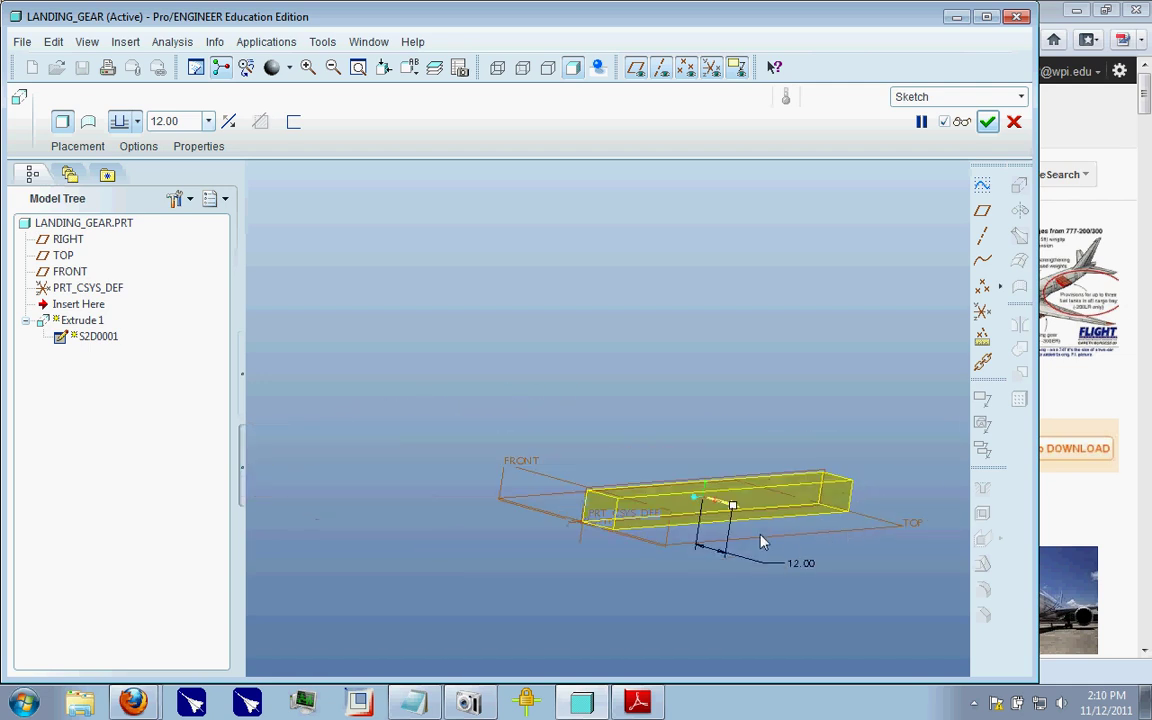
pyautogui.click(987, 122)
# - Redefine the beam extrusion so its depth is symmetric about the RIGHT sketch plane
pyautogui.moveTo(828, 273); pyautogui.dragTo(571, 265, button='middle')
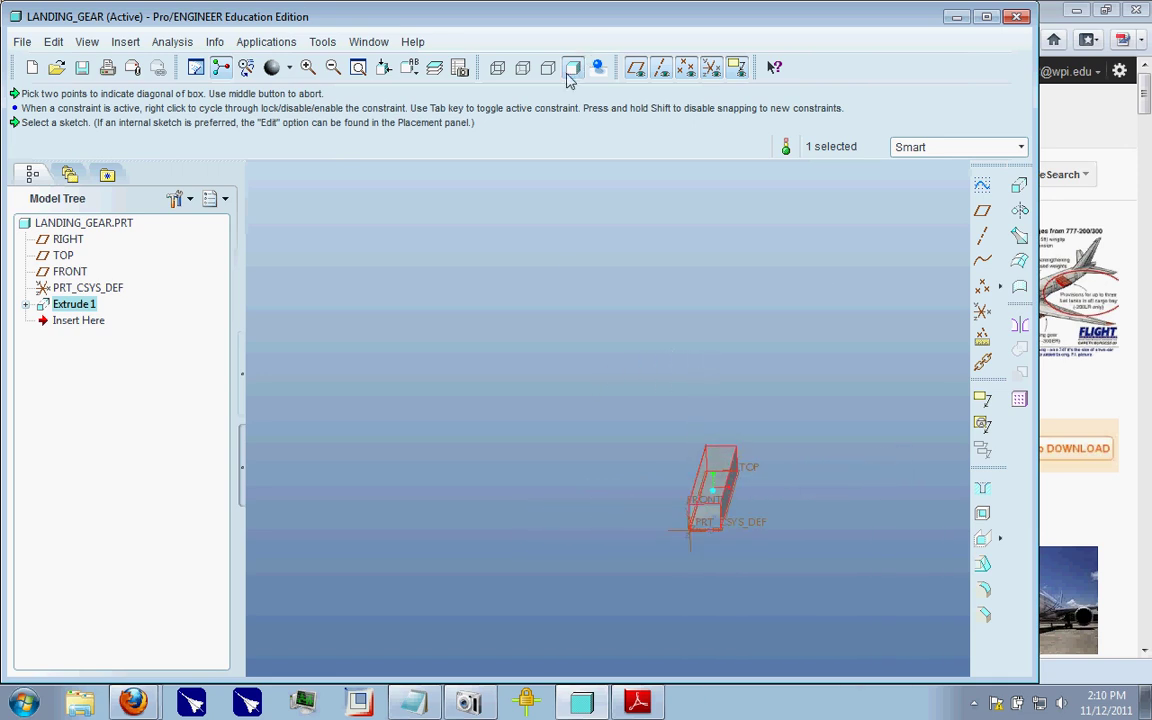
pyautogui.rightClick(90, 304)
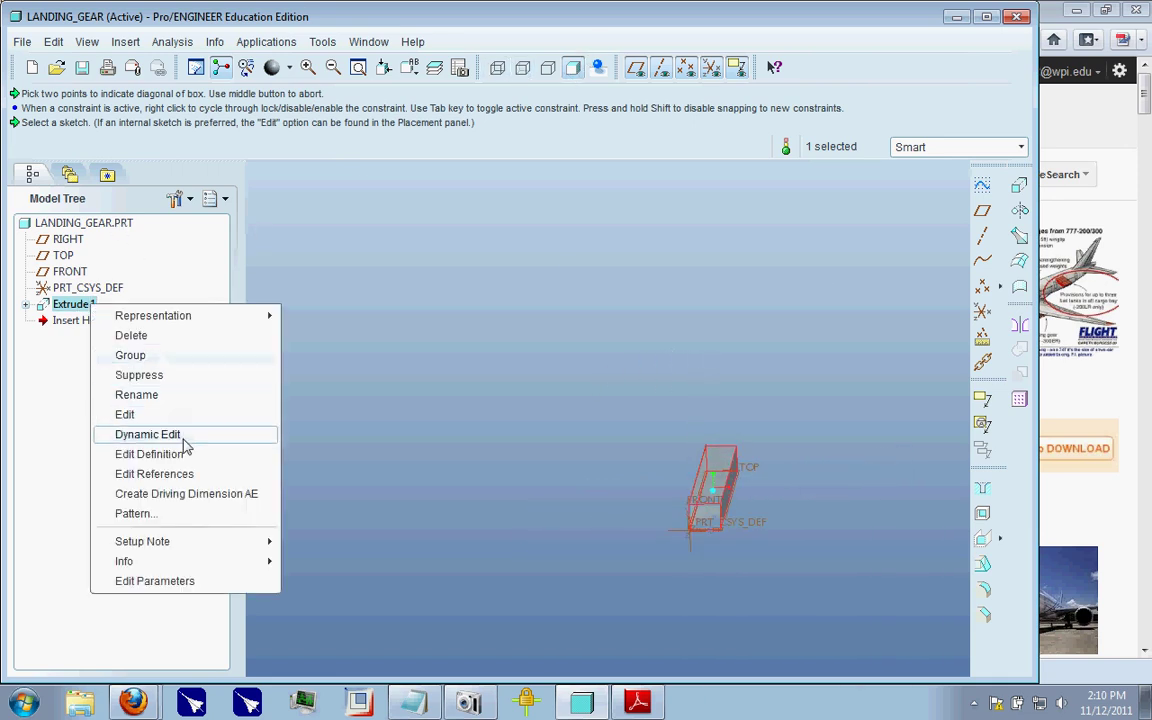
pyautogui.click(170, 452)
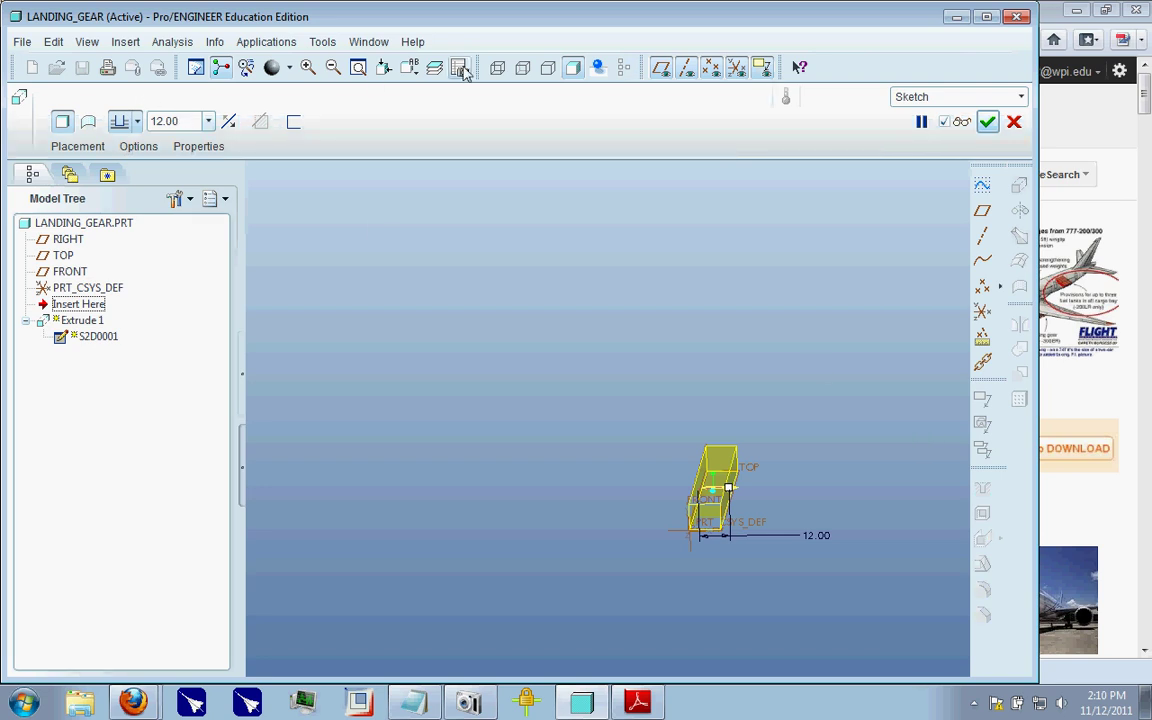
pyautogui.click(138, 121)
pyautogui.click(118, 162)
pyautogui.moveTo(671, 402); pyautogui.dragTo(680, 402, button='middle')
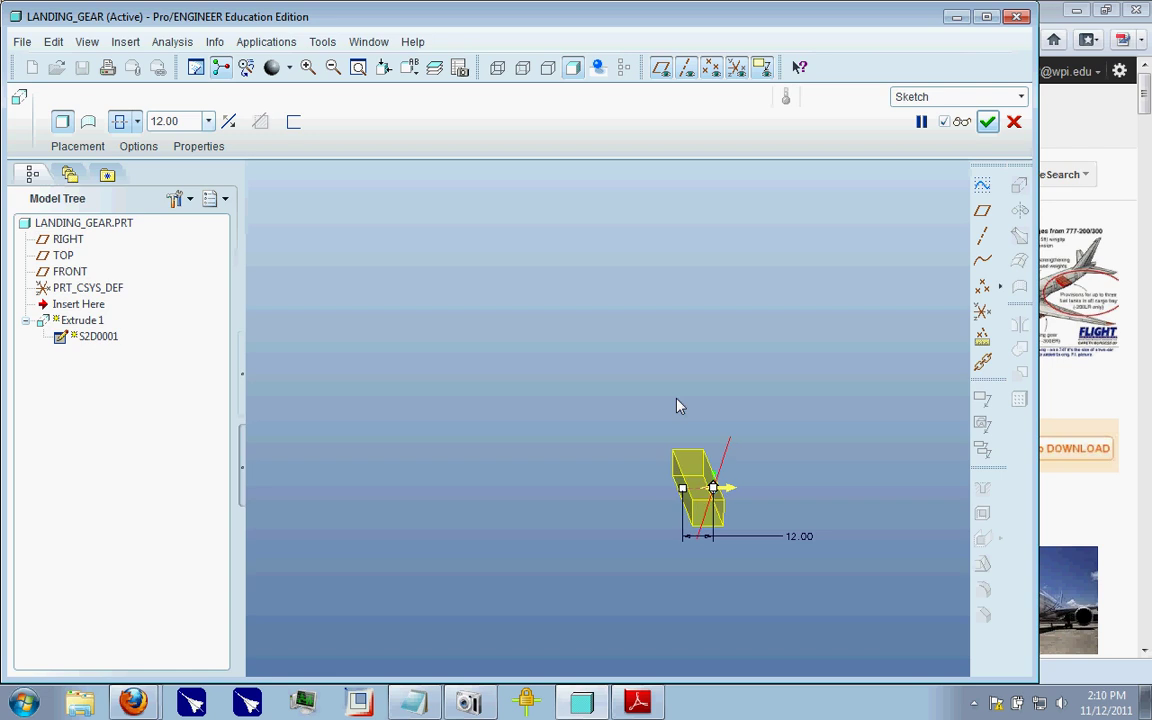
pyautogui.scroll(-5, 729, 563)
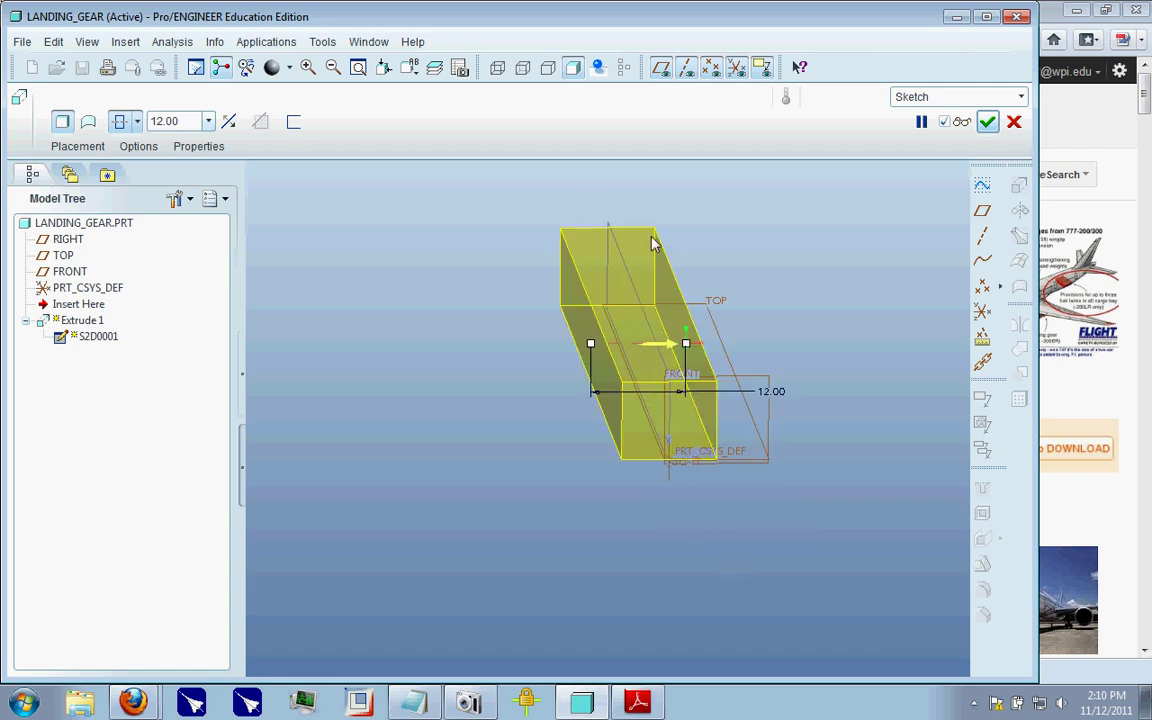
pyautogui.moveTo(735, 365)
pyautogui.mouseDown(button='middle')
pyautogui.moveTo(818, 404)
pyautogui.moveTo(780, 338)
pyautogui.mouseUp(button='middle')
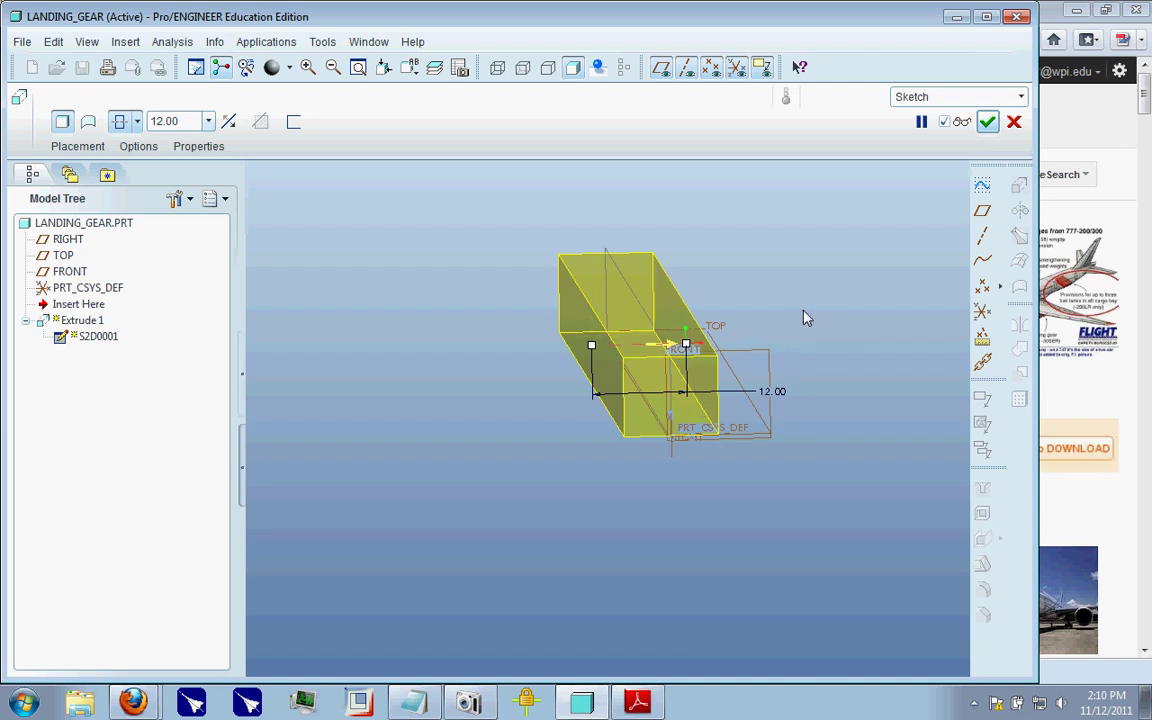
pyautogui.moveTo(830, 334); pyautogui.dragTo(660, 310, button='middle')
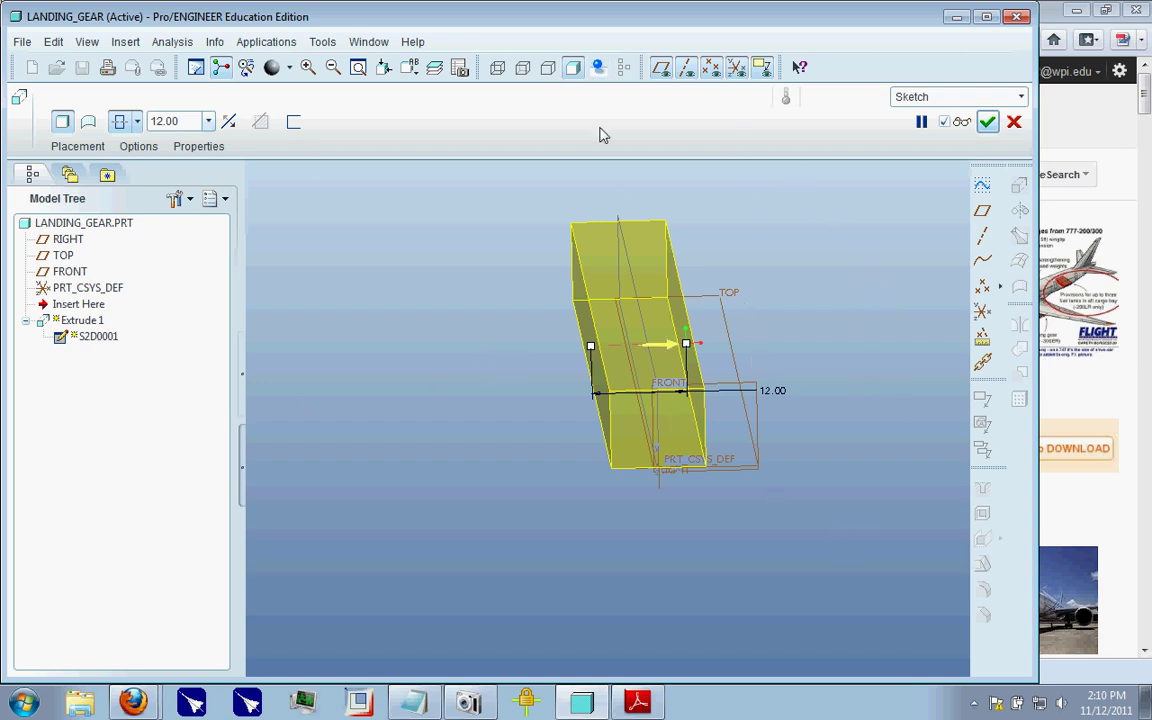
pyautogui.click(988, 121)
pyautogui.moveTo(825, 368); pyautogui.dragTo(515, 451, button='middle')
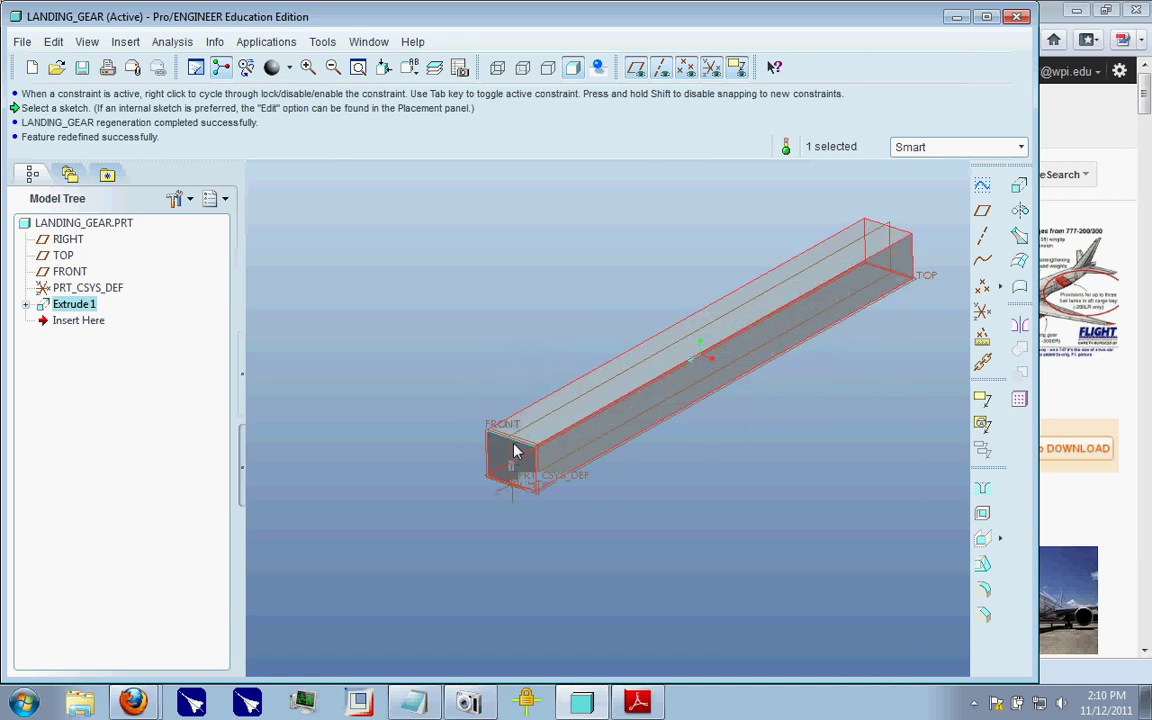
pyautogui.click(452, 311)
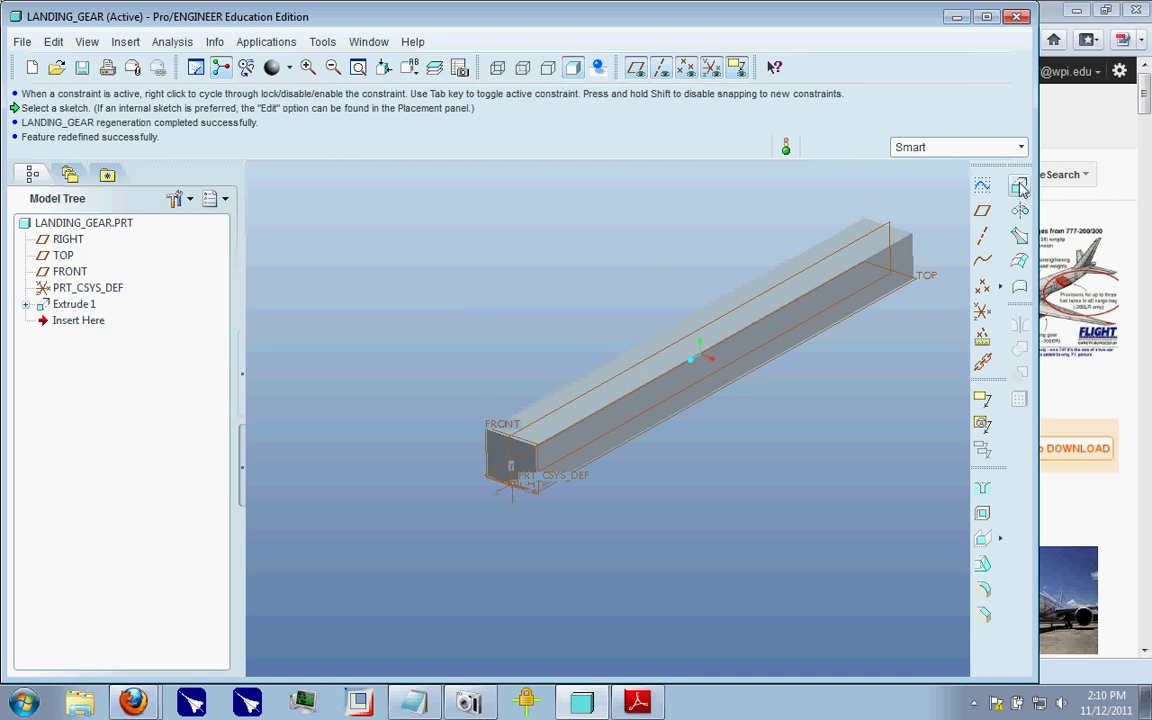
# - Start a second extrusion and open an internal sketch on the RIGHT datum plane through the middle of the beam
pyautogui.click(1019, 187)
pyautogui.click(77, 146)
pyautogui.click(226, 134)
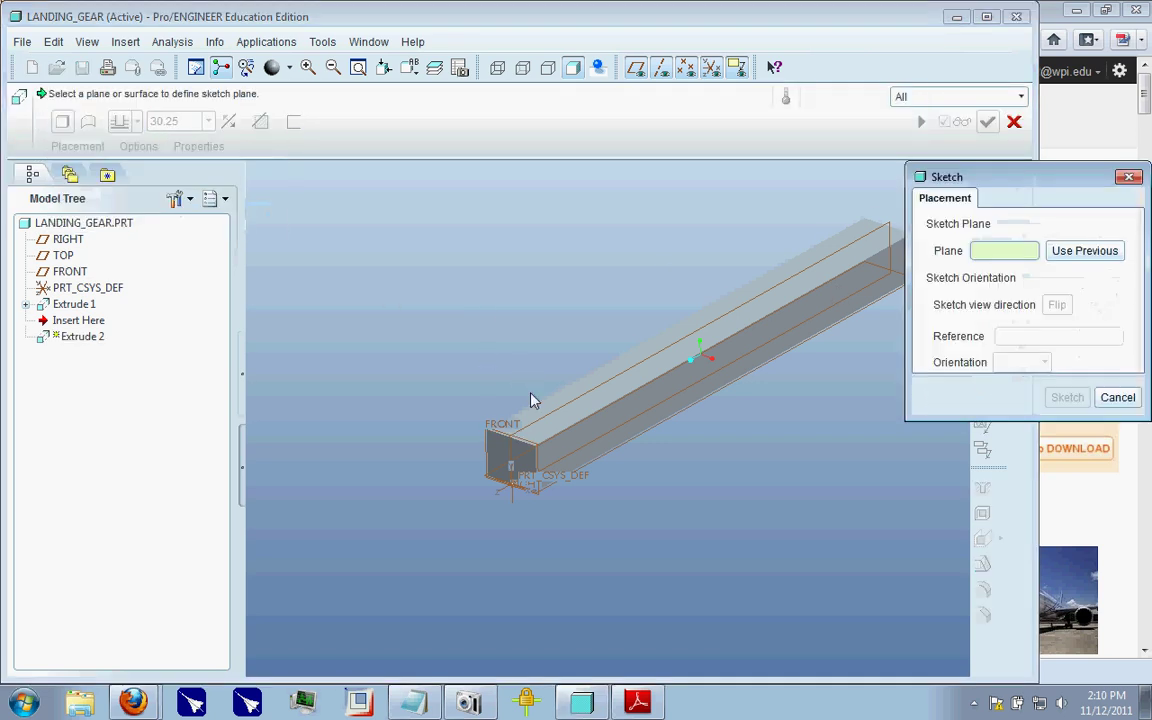
pyautogui.click(510, 420)
pyautogui.click(1066, 397)
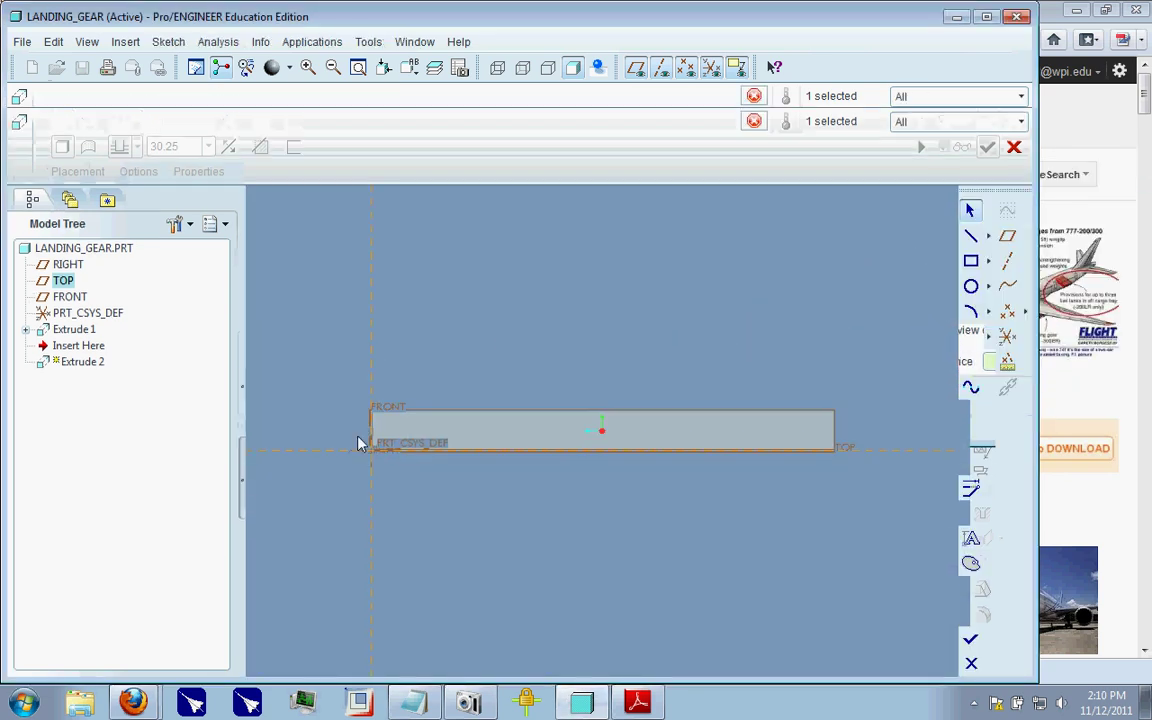
pyautogui.scroll(3, 355, 446)
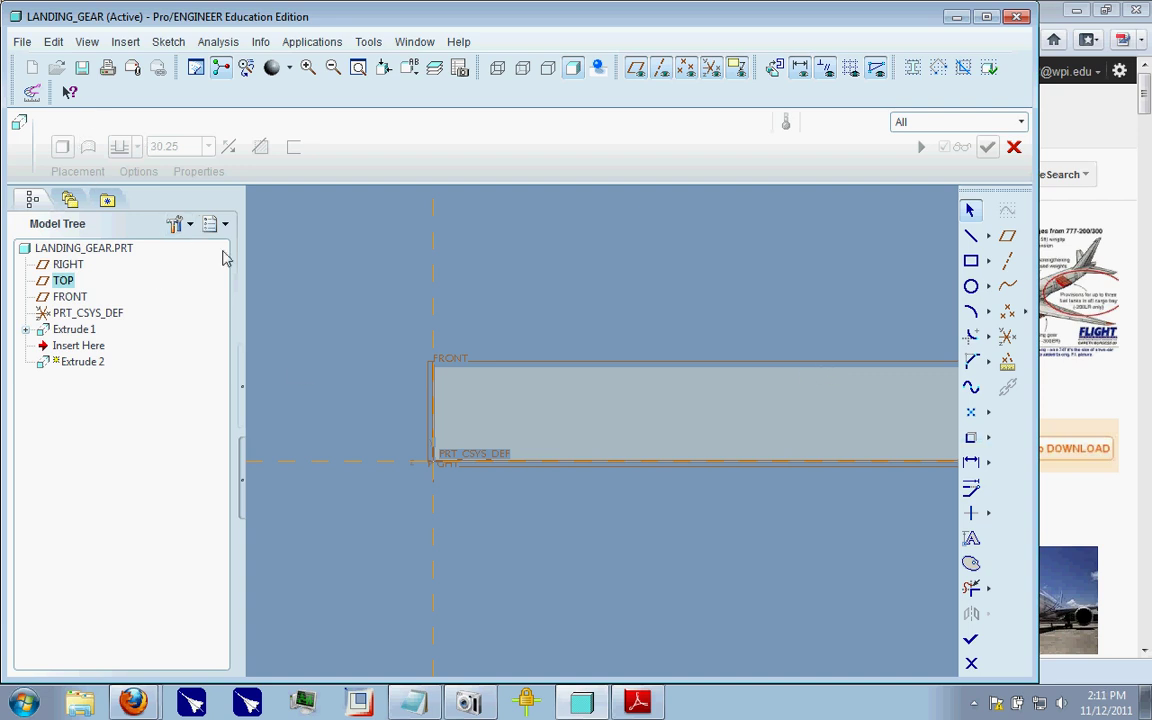
# - Project the beam's upper and end edges into the sketch and draw a circle about 10 in diameter, tangent to the upper edge near that end
pyautogui.click(971, 437)
pyautogui.click(792, 370)
pyautogui.click(436, 388)
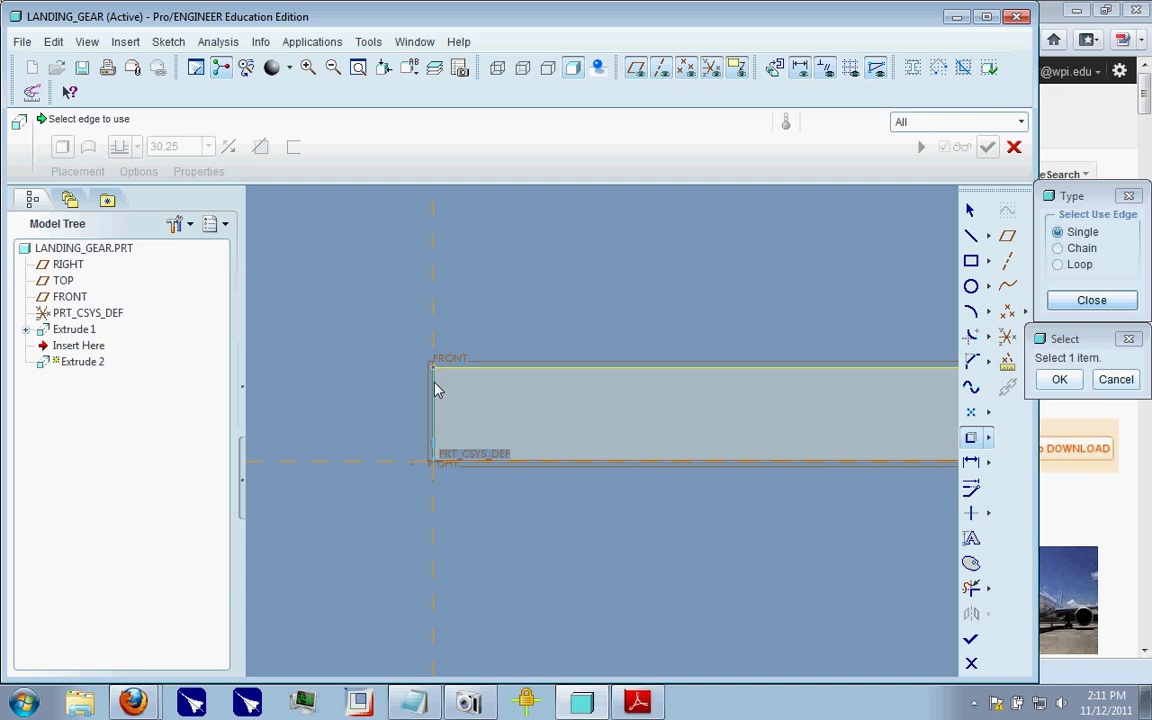
pyautogui.click(972, 285)
pyautogui.click(498, 414)
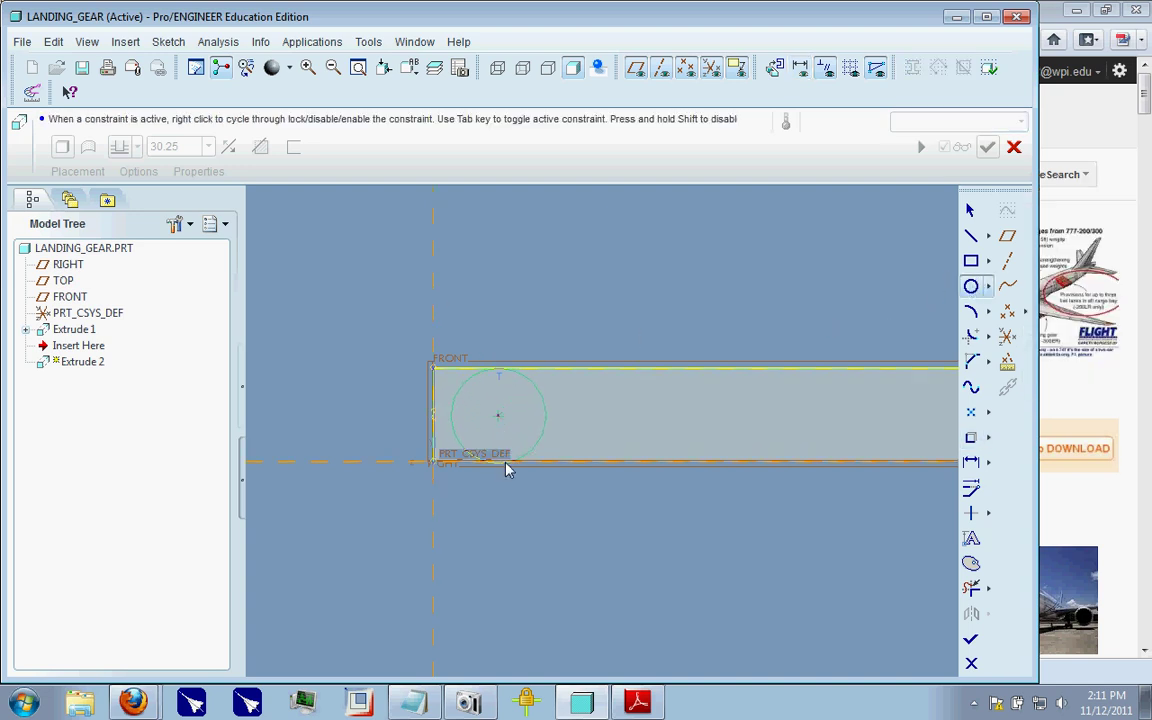
pyautogui.click(507, 470)
# - Constrain the circle tangent to the beam's lower edge
pyautogui.click(970, 212)
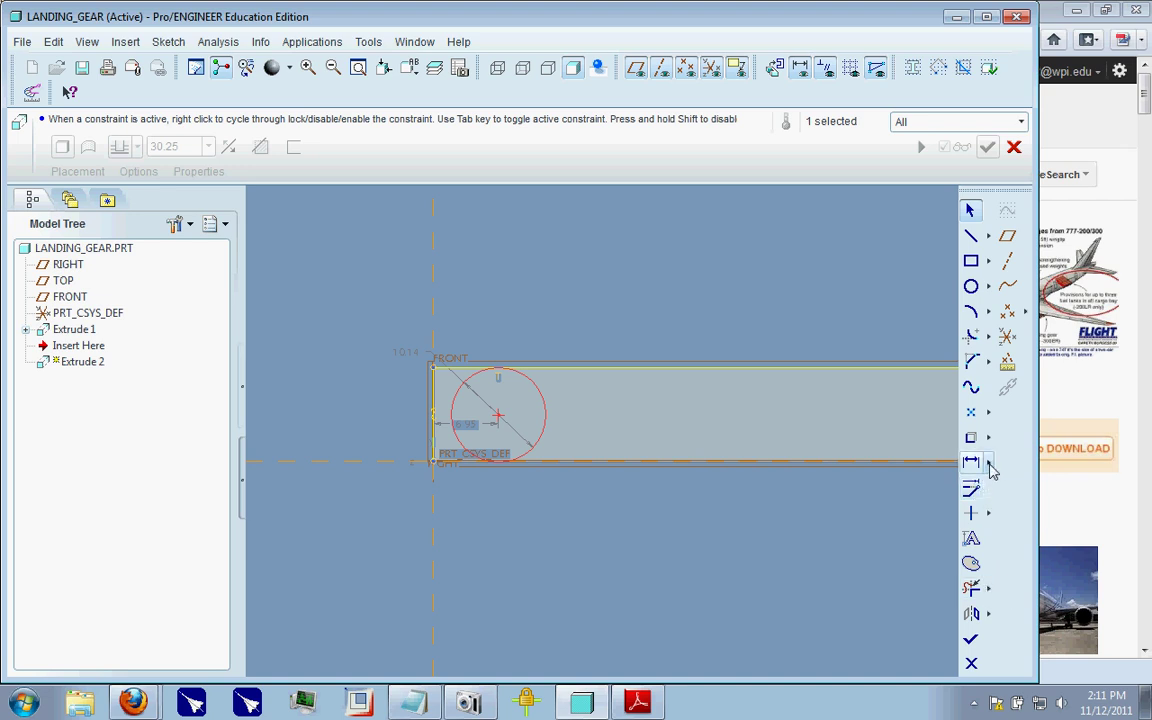
pyautogui.click(993, 516)
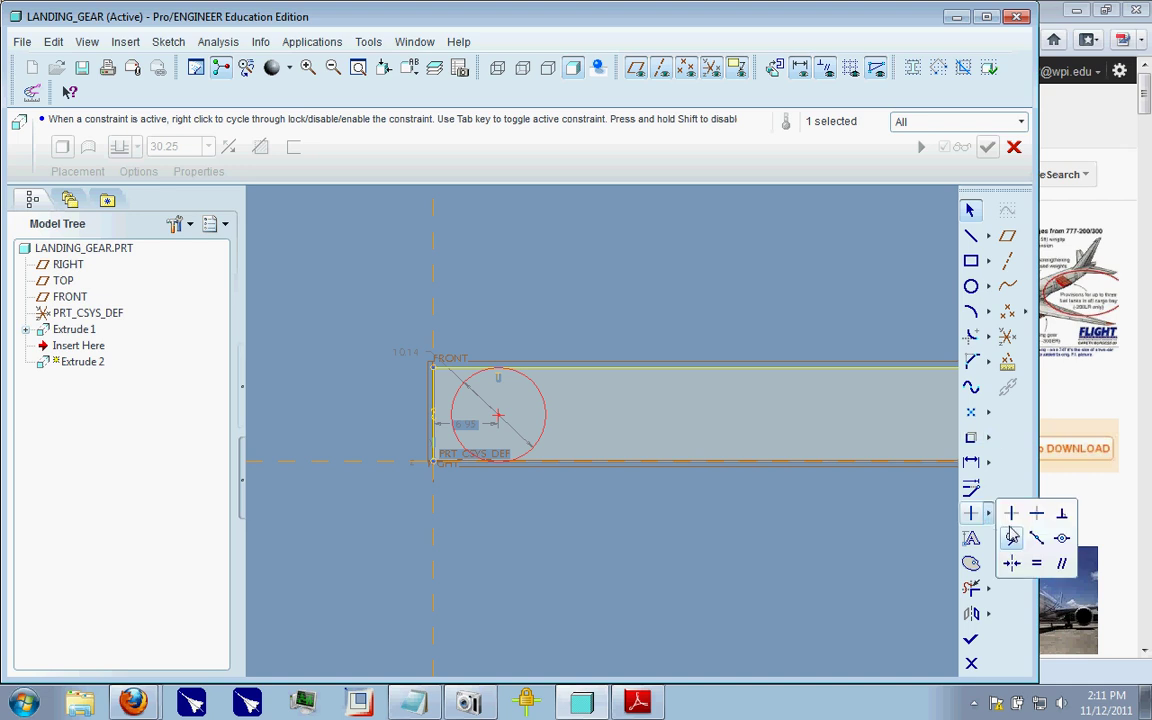
pyautogui.click(1010, 540)
pyautogui.click(556, 463)
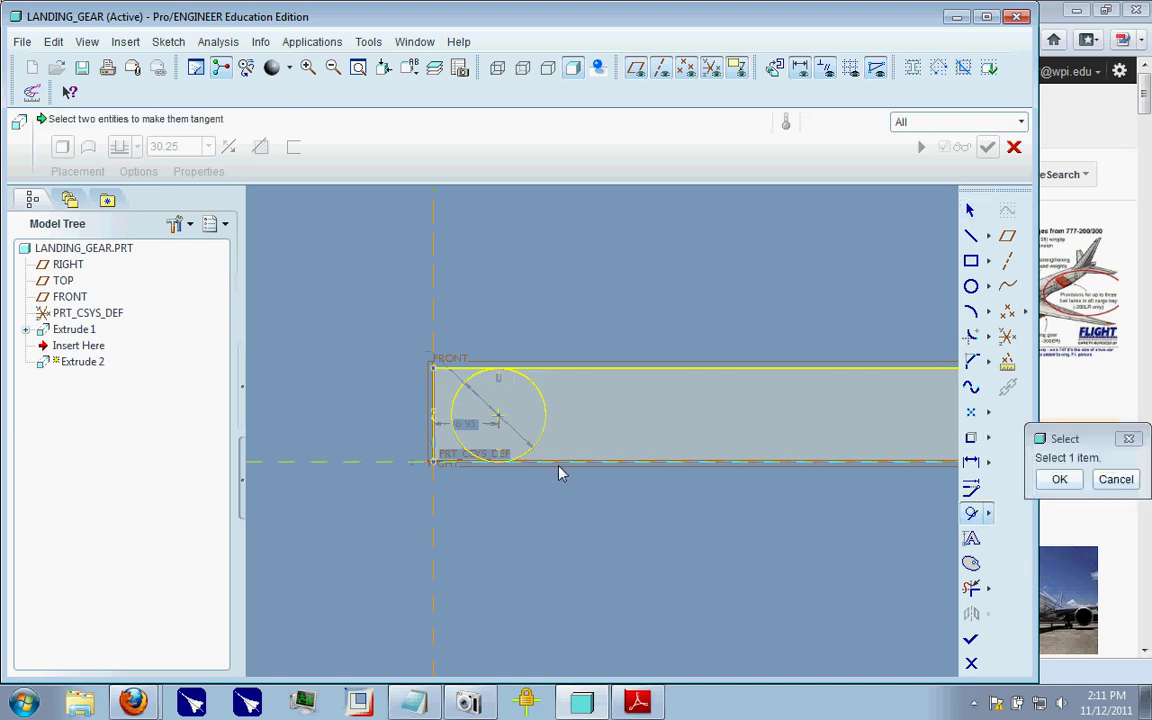
pyautogui.middleClick(536, 430)
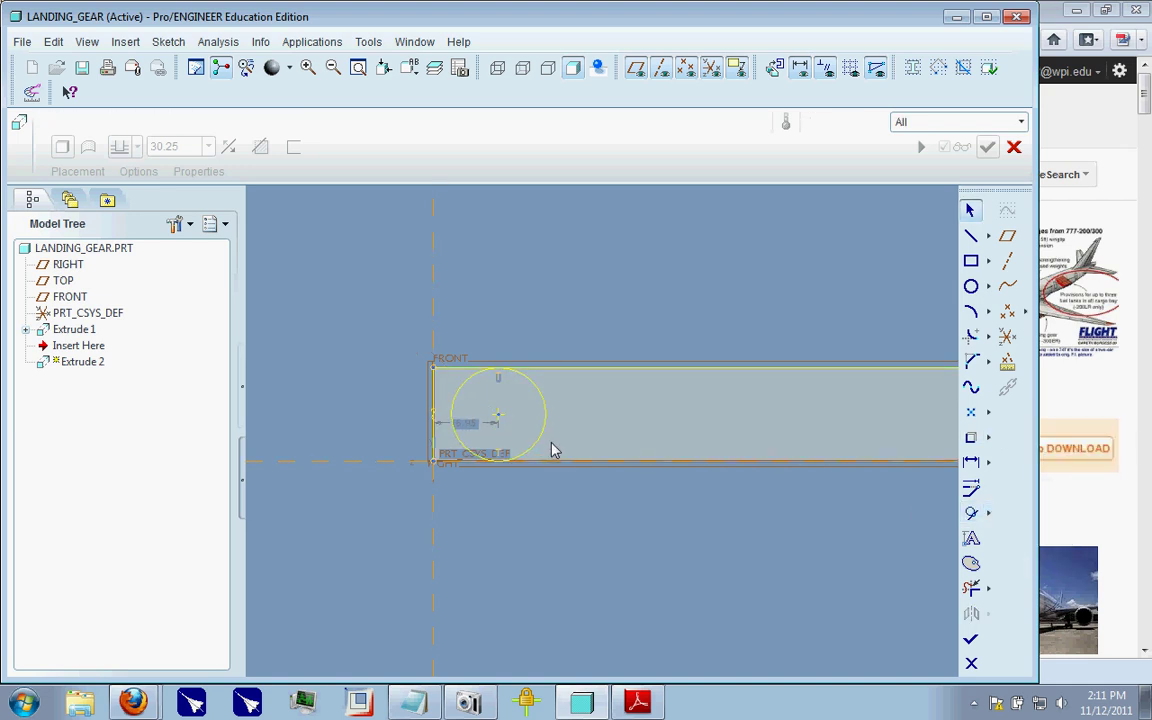
# - Constrain the circle tangent to the beam's end edge
pyautogui.click(459, 418)
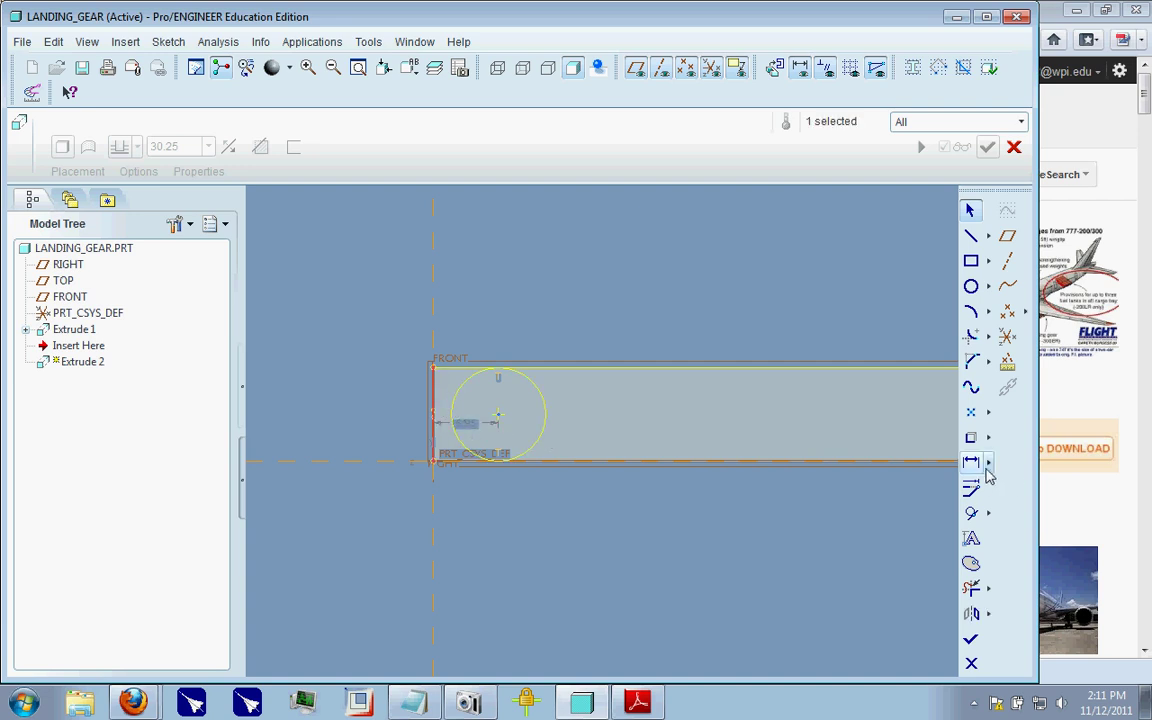
pyautogui.click(975, 513)
pyautogui.click(450, 408)
pyautogui.click(435, 404)
pyautogui.scroll(3, 545, 419)
pyautogui.scroll(-2, 453, 418)
pyautogui.click(1059, 479)
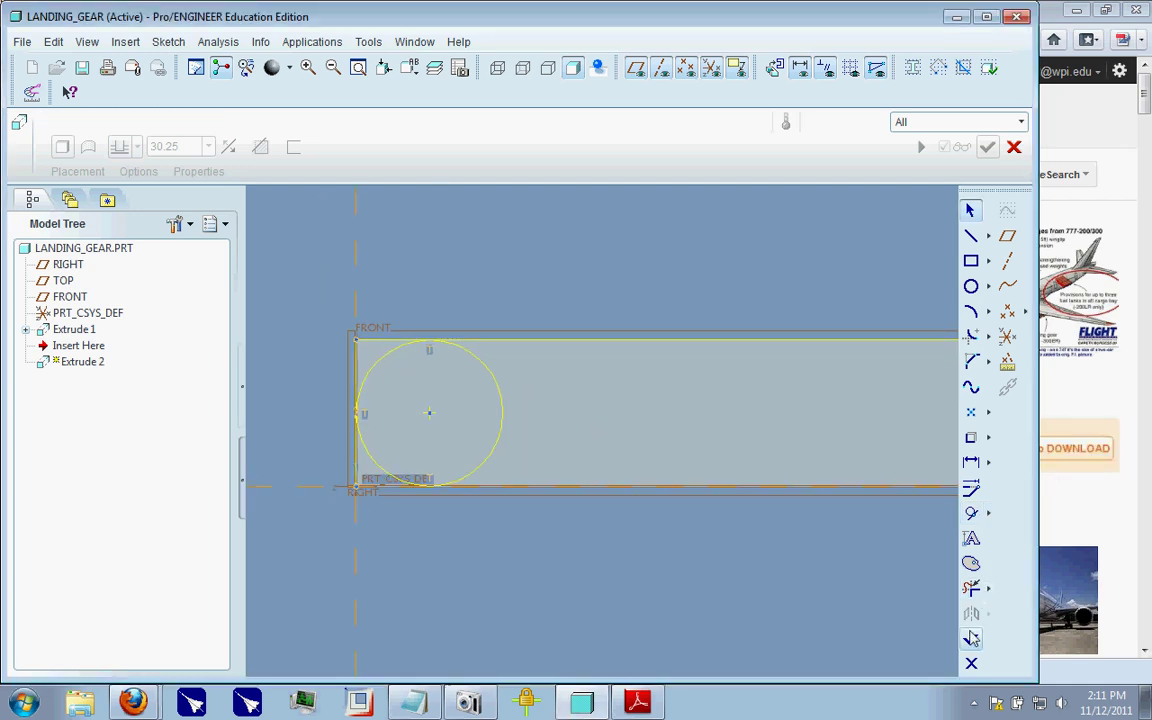
# - Trim away the projected edge lines so only the circle remains, and finish the sketch
pyautogui.click(975, 590)
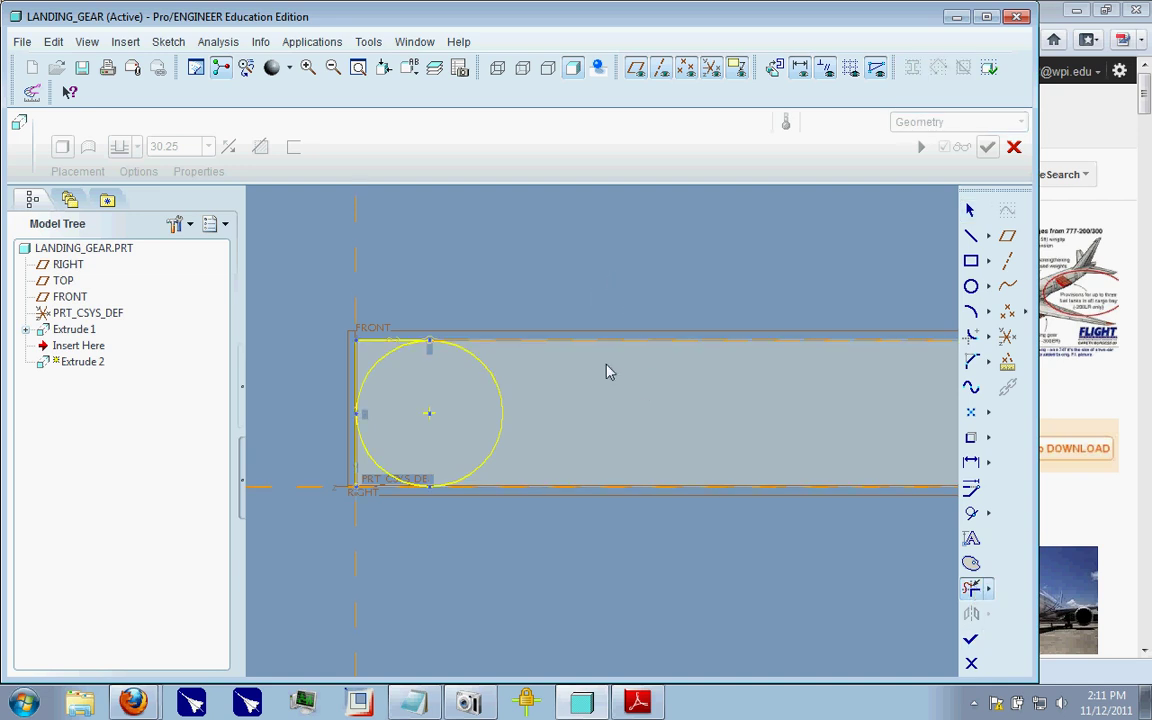
pyautogui.moveTo(361, 484); pyautogui.dragTo(366, 491)
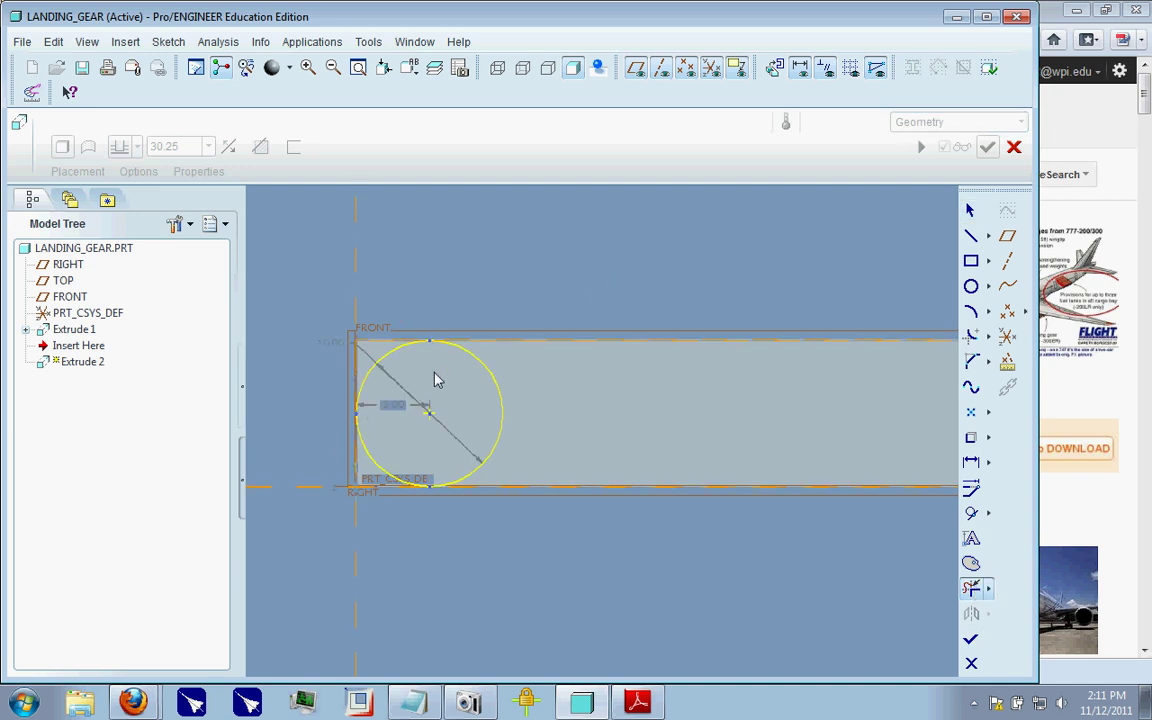
pyautogui.click(975, 640)
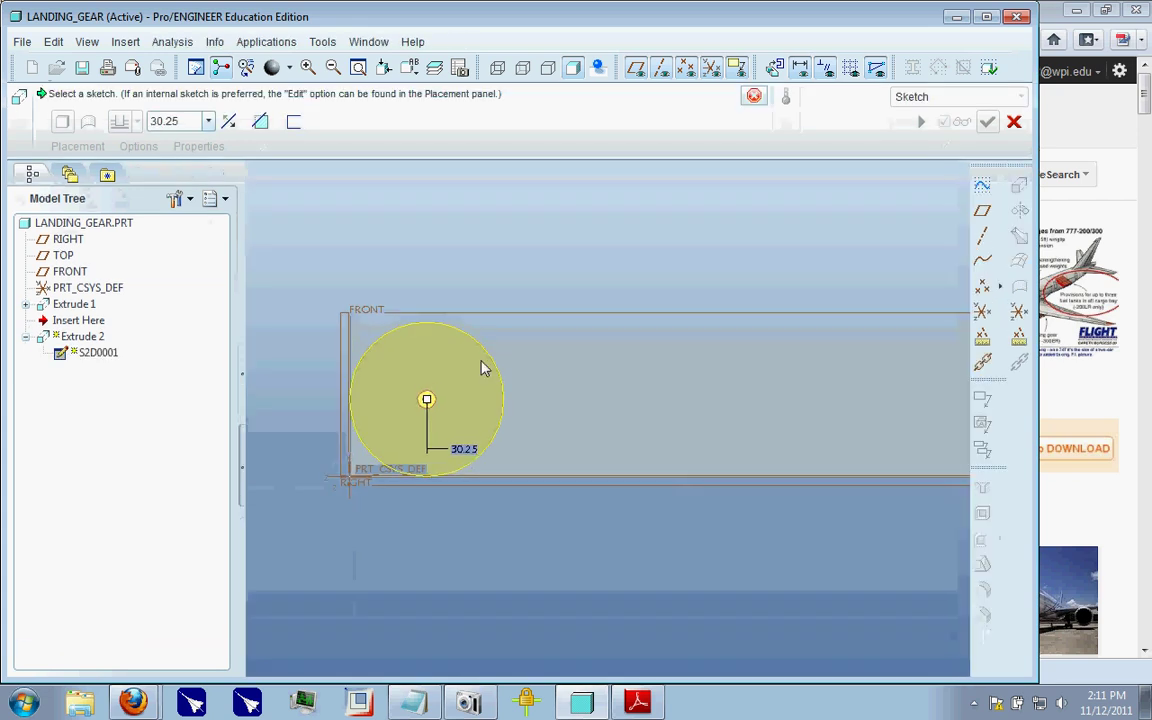
# - Extrude the circle symmetrically about the sketch plane to a depth of 45 and complete the axle feature
pyautogui.click(137, 121)
pyautogui.click(118, 160)
pyautogui.moveTo(832, 412); pyautogui.dragTo(848, 414, button='middle')
pyautogui.scroll(-5, 682, 495)
pyautogui.moveTo(681, 482); pyautogui.dragTo(728, 488)
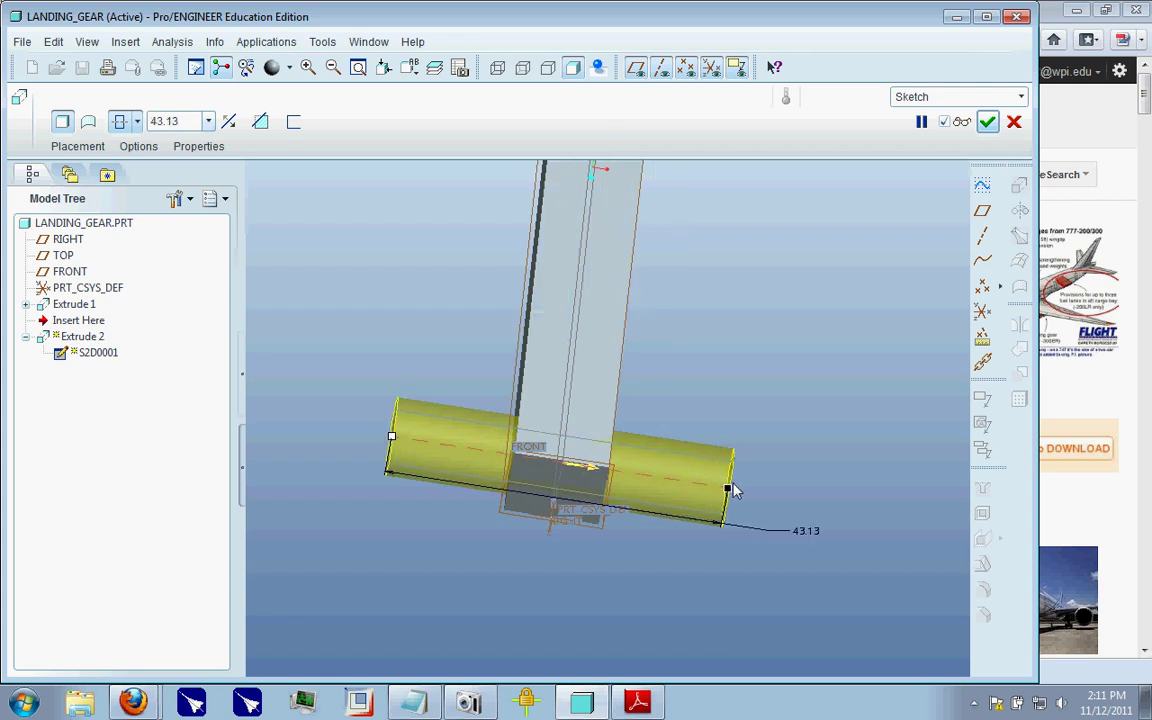
pyautogui.doubleClick(809, 535)
pyautogui.write('45')
pyautogui.press('Return')
pyautogui.scroll(5, 829, 422)
pyautogui.moveTo(829, 421); pyautogui.dragTo(771, 274, button='middle')
pyautogui.click(987, 121)
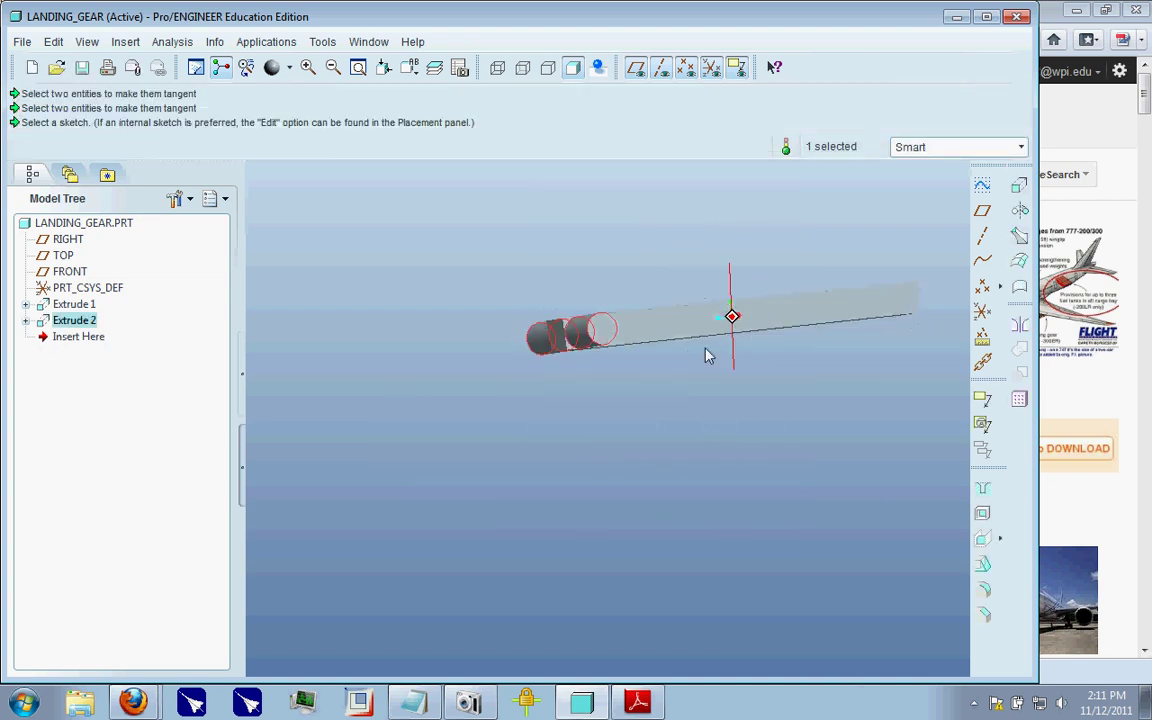
# - Start a Direction pattern of the axle using the beam's long lower edge as the first direction
pyautogui.moveTo(708, 355); pyautogui.dragTo(704, 378, button='middle')
pyautogui.scroll(-5, 612, 390)
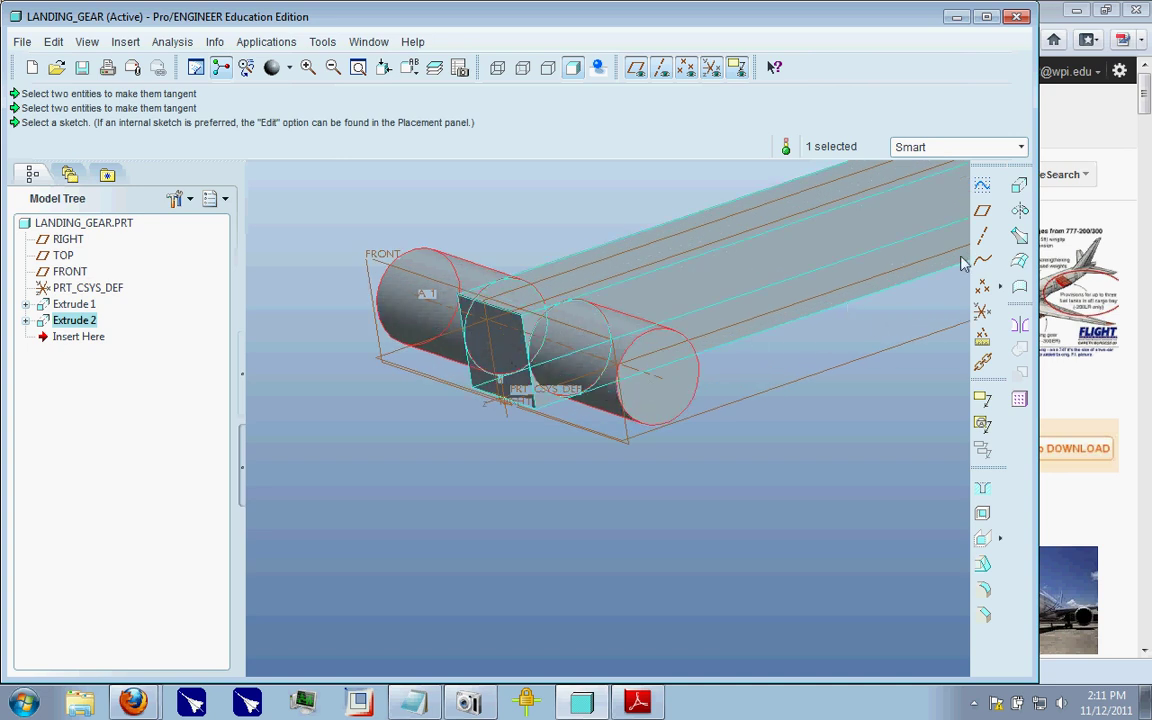
pyautogui.scroll(3, 419, 471)
pyautogui.moveTo(419, 471); pyautogui.dragTo(810, 305, button='middle')
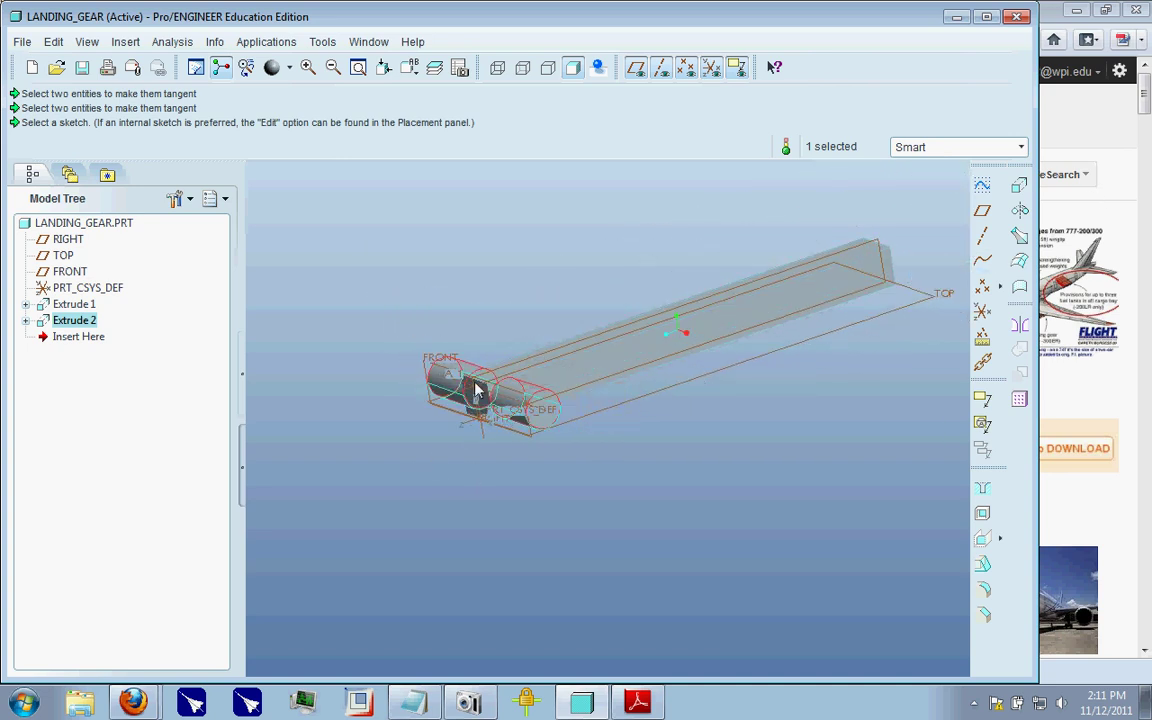
pyautogui.click(1019, 398)
pyautogui.click(118, 121)
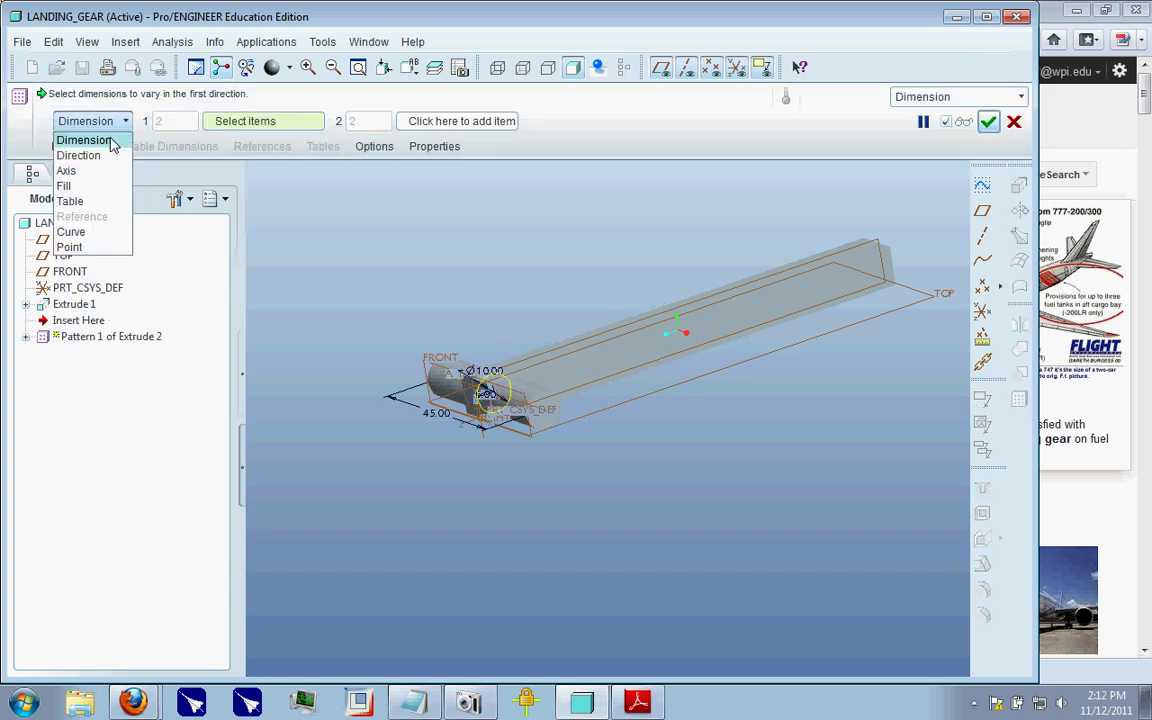
pyautogui.click(77, 154)
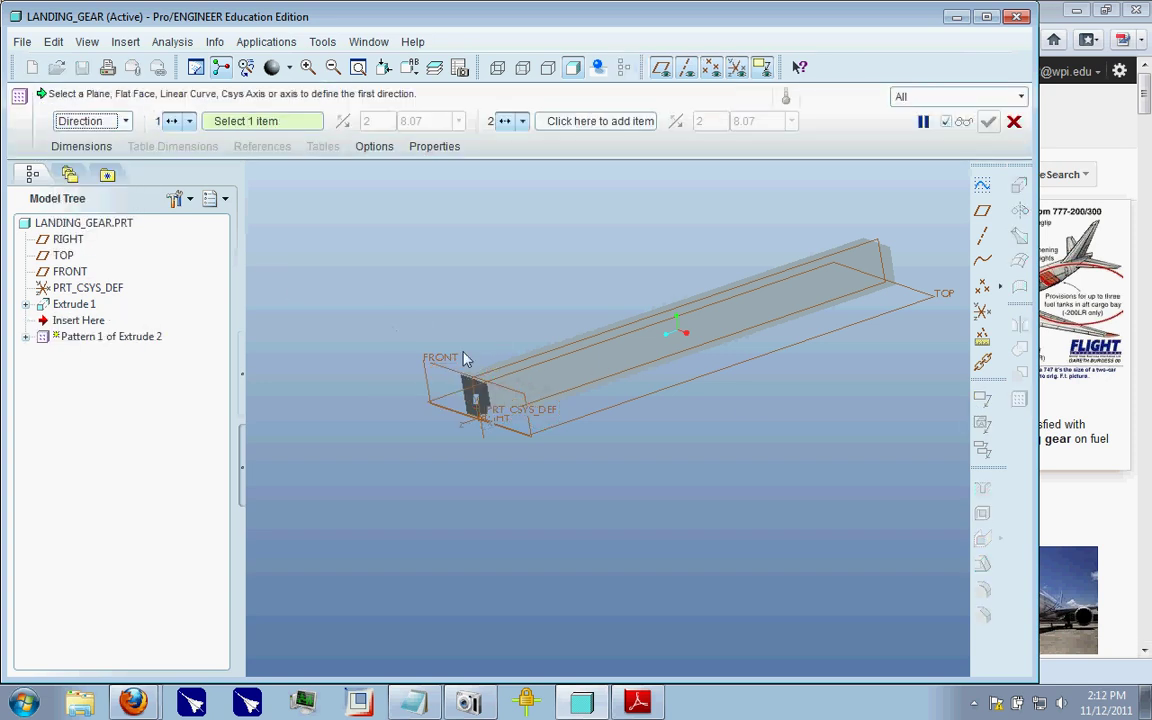
pyautogui.click(541, 396)
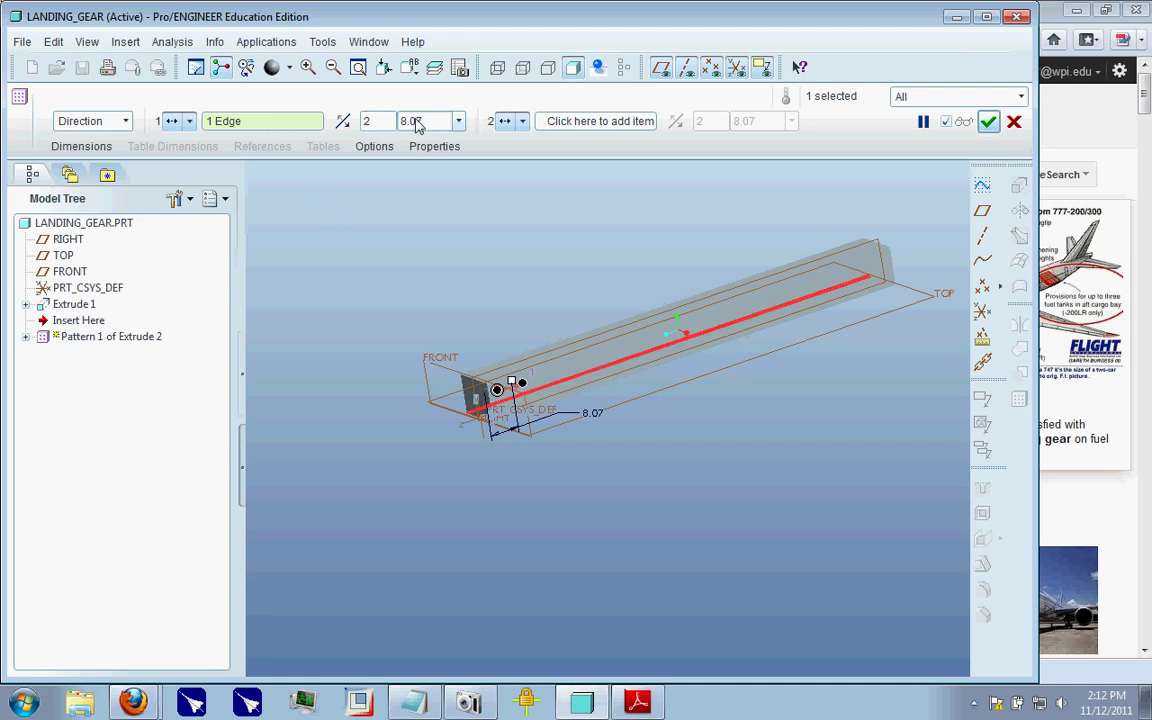
# - Set the pattern to 3 members spaced 55 apart and complete it
pyautogui.click(378, 124)
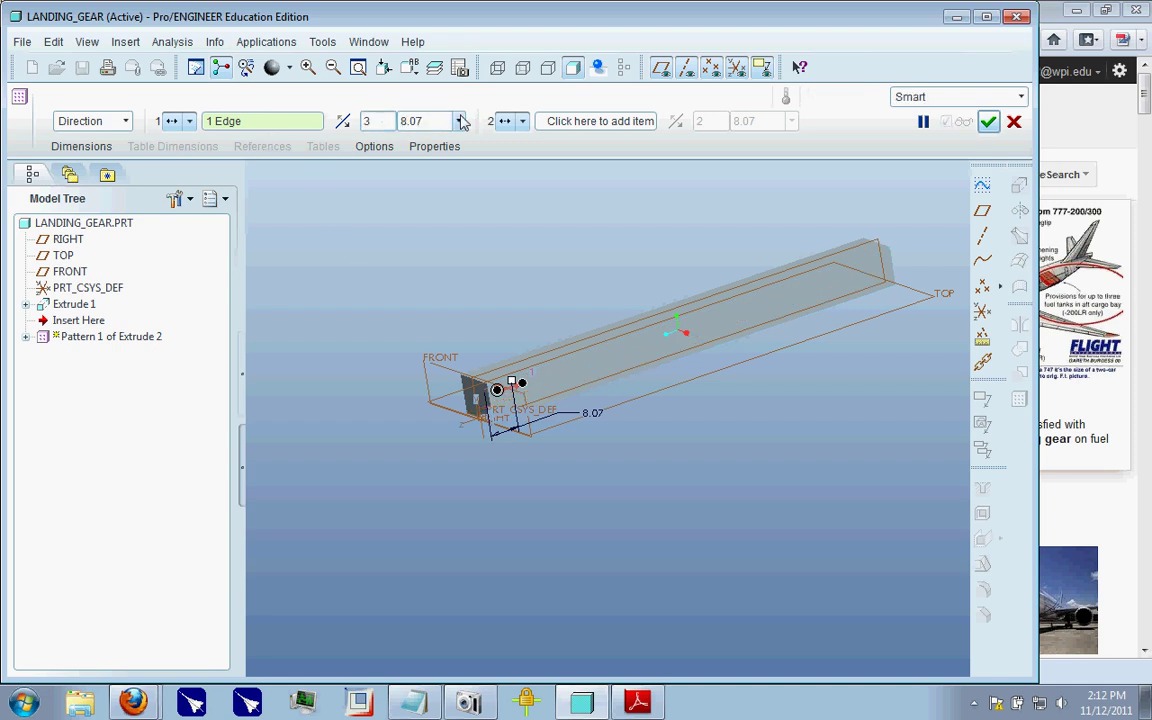
pyautogui.click(408, 120)
pyautogui.moveTo(639, 265); pyautogui.dragTo(598, 286, button='middle')
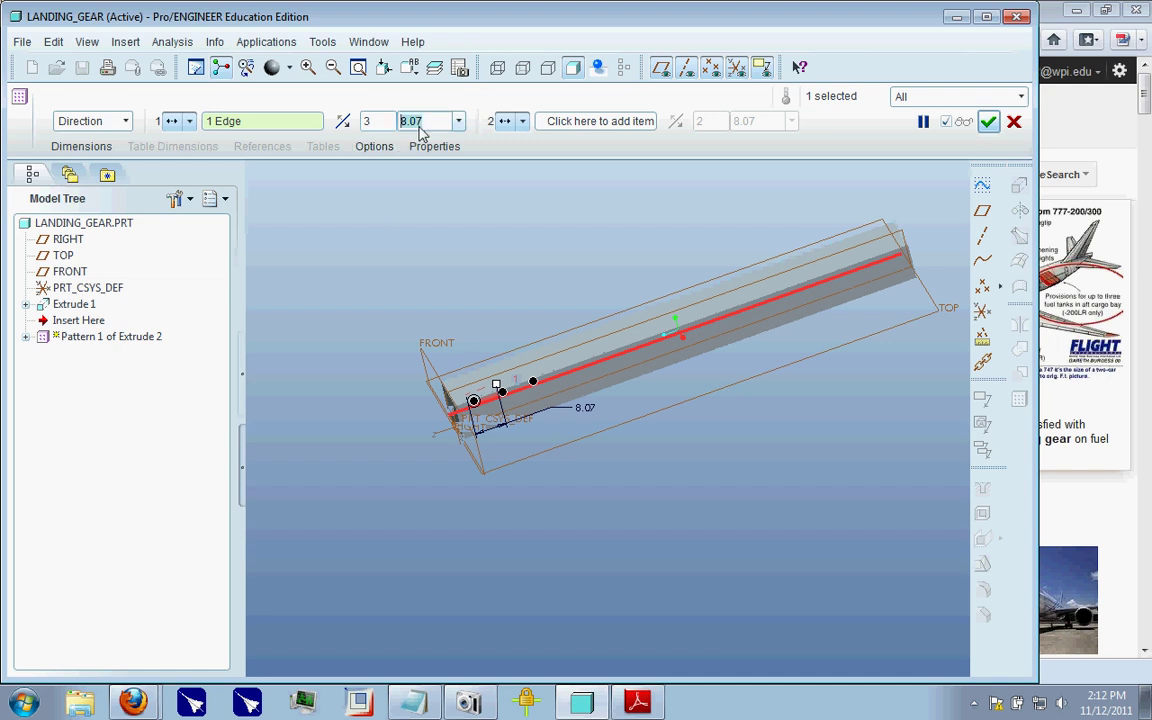
pyautogui.write('60')
pyautogui.press('Return')
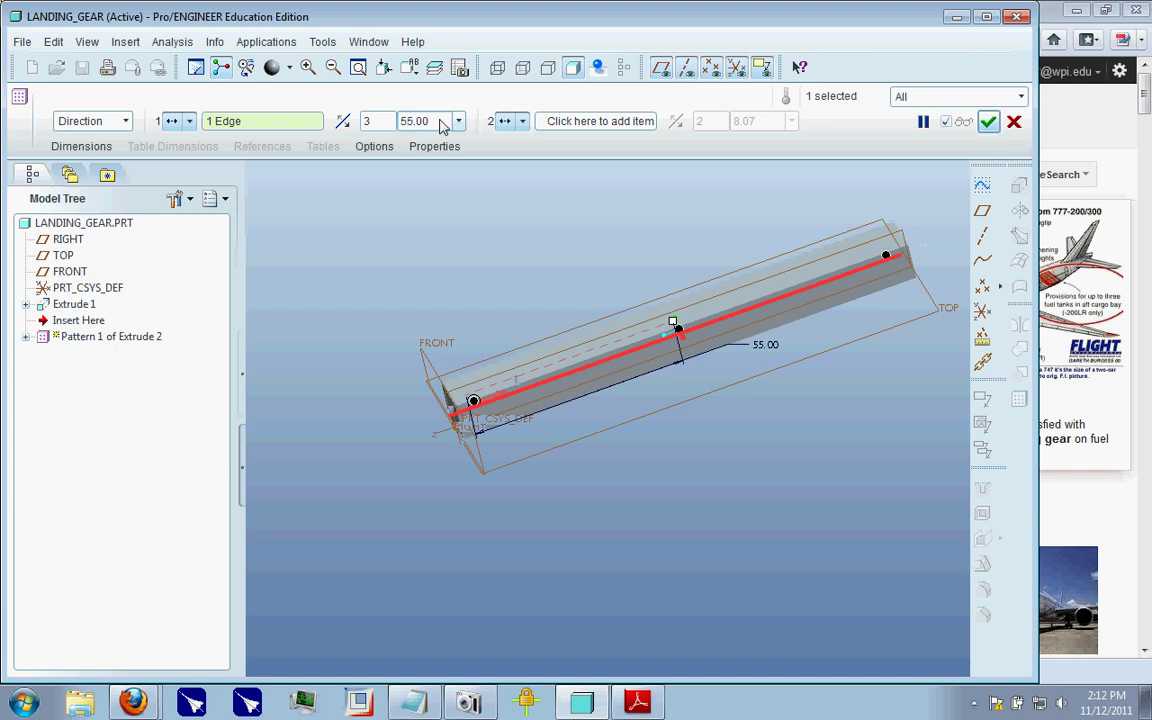
pyautogui.click(988, 121)
# - Examine the patterned axles along the beam from several angles
pyautogui.scroll(-4, 912, 254)
pyautogui.moveTo(892, 264); pyautogui.dragTo(865, 283, button='middle')
pyautogui.scroll(5, 818, 290)
pyautogui.moveTo(758, 345); pyautogui.dragTo(770, 388, button='middle')
pyautogui.scroll(-3, 730, 335)
pyautogui.click(690, 427)
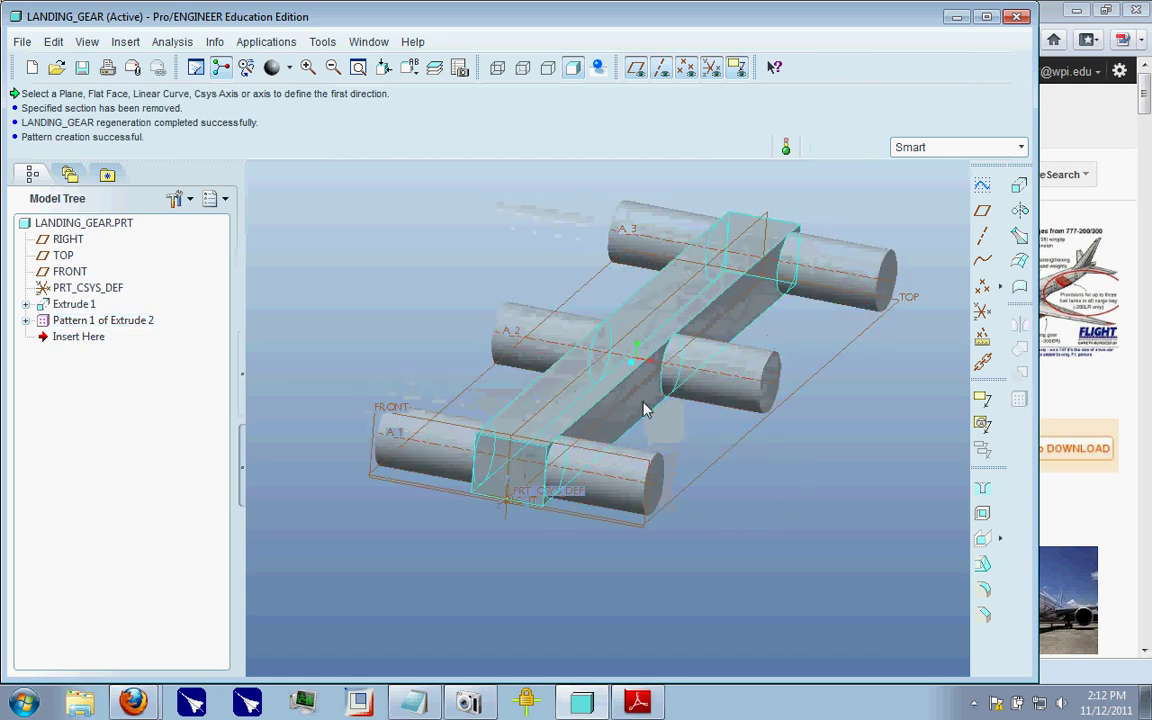
pyautogui.scroll(5, 458, 303)
pyautogui.moveTo(458, 303); pyautogui.dragTo(561, 401, button='middle')
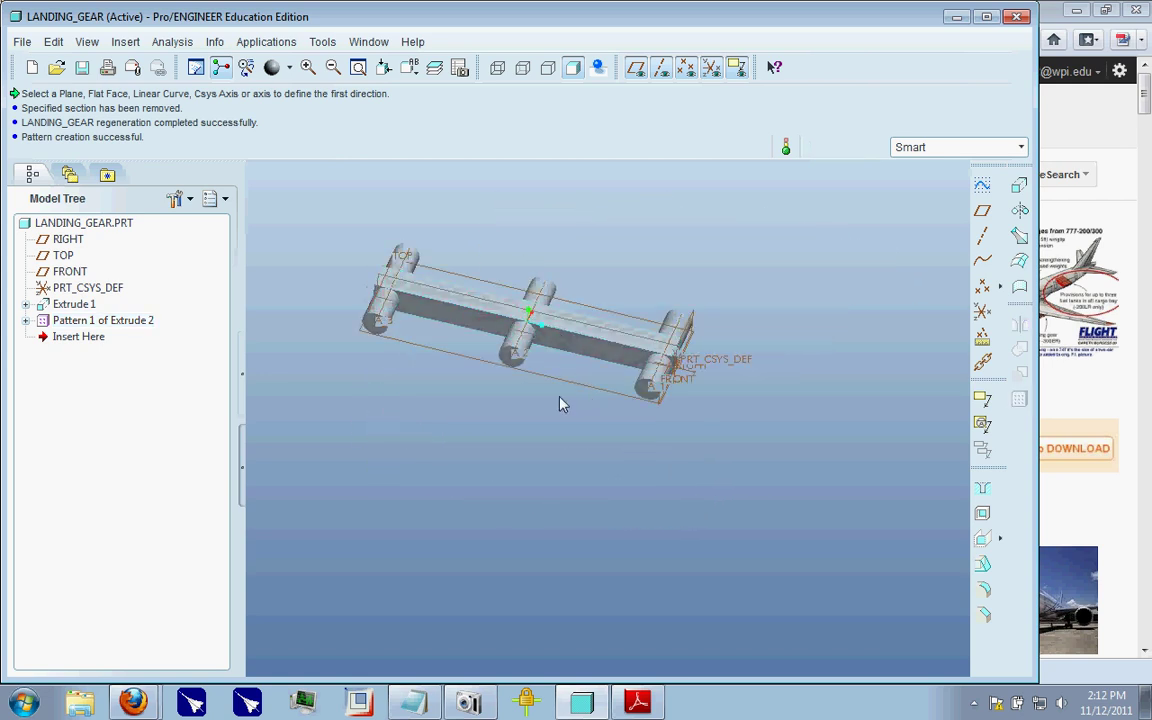
# - Save the LANDING_GEAR part
pyautogui.click(82, 70)
pyautogui.click(463, 592)
pyautogui.moveTo(560, 500); pyautogui.dragTo(676, 507, button='middle')
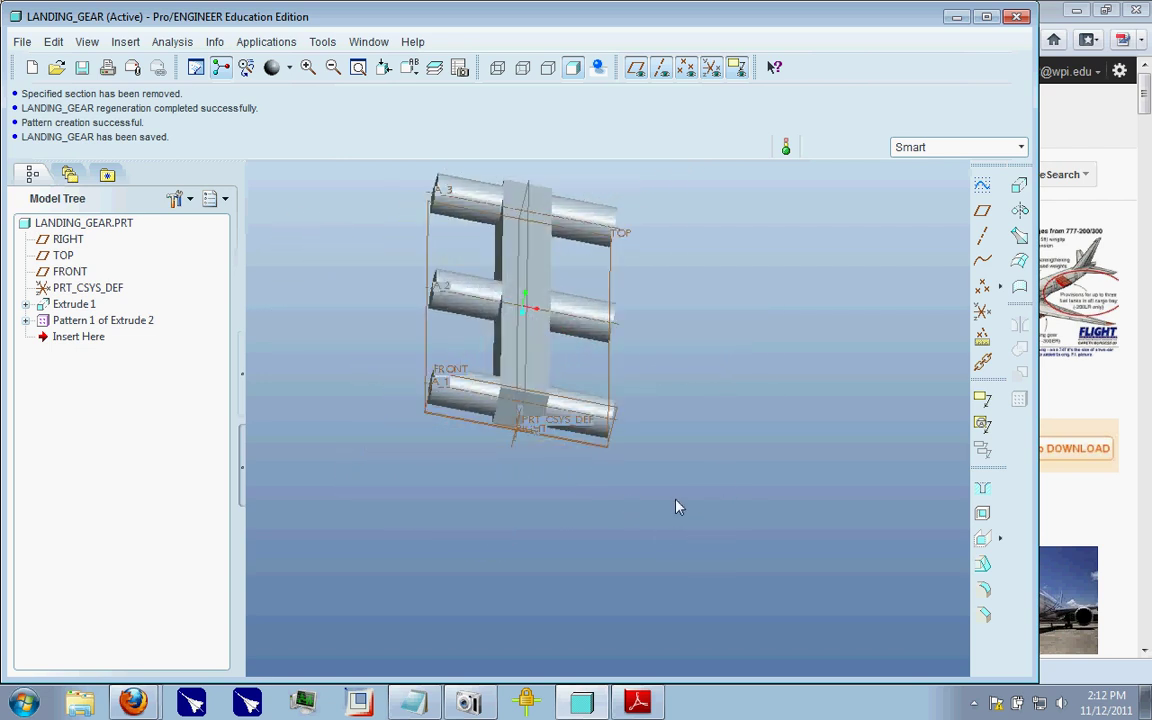
# - Start a third extrusion with an internal sketch on the first axle's end face, using the TOP plane as the Top orientation reference
pyautogui.click(1012, 212)
pyautogui.moveTo(553, 419); pyautogui.dragTo(450, 373, button='middle')
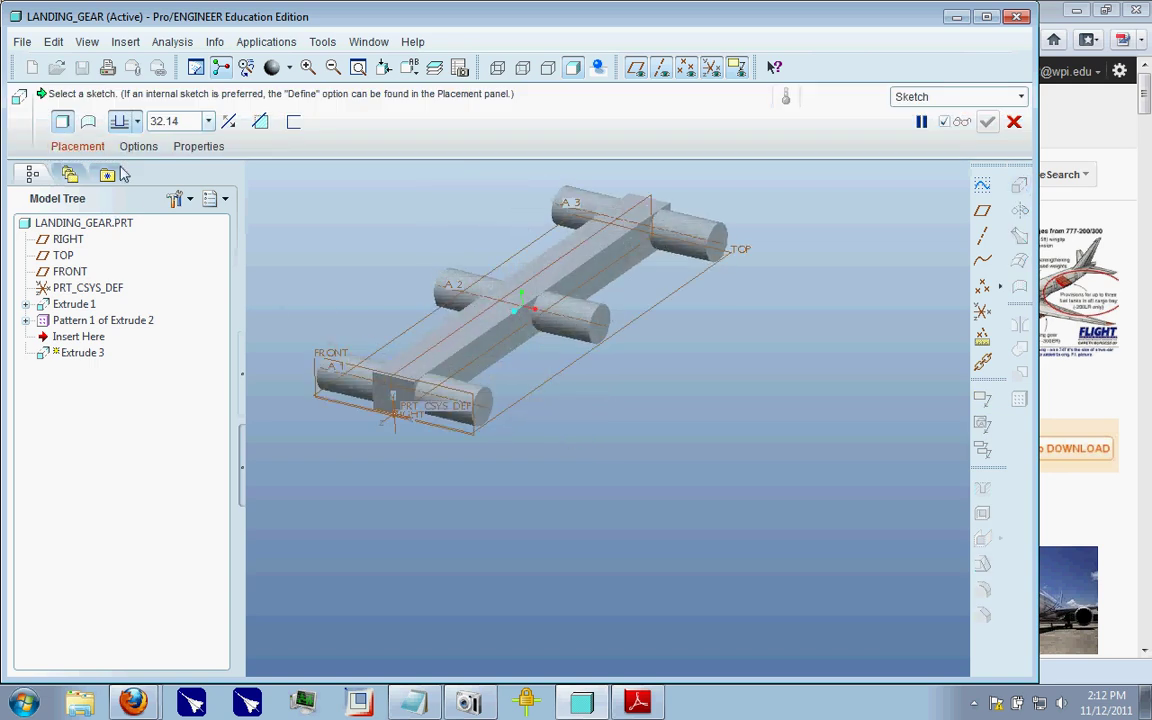
pyautogui.click(70, 147)
pyautogui.click(229, 208)
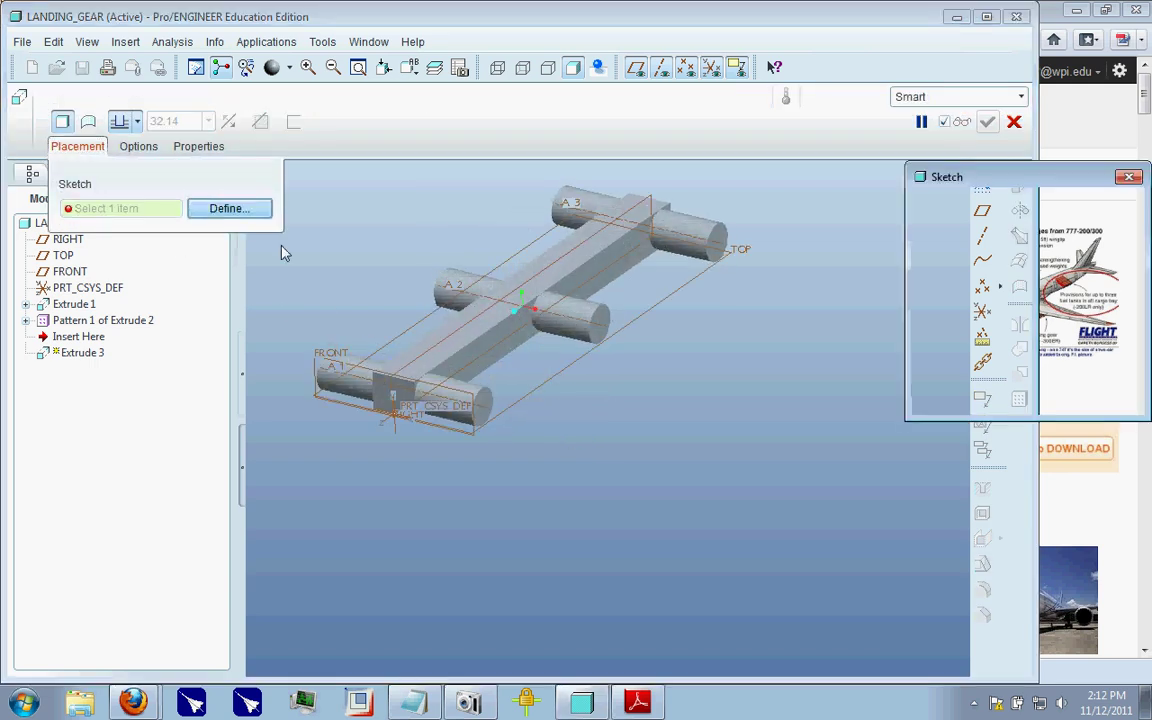
pyautogui.click(484, 402)
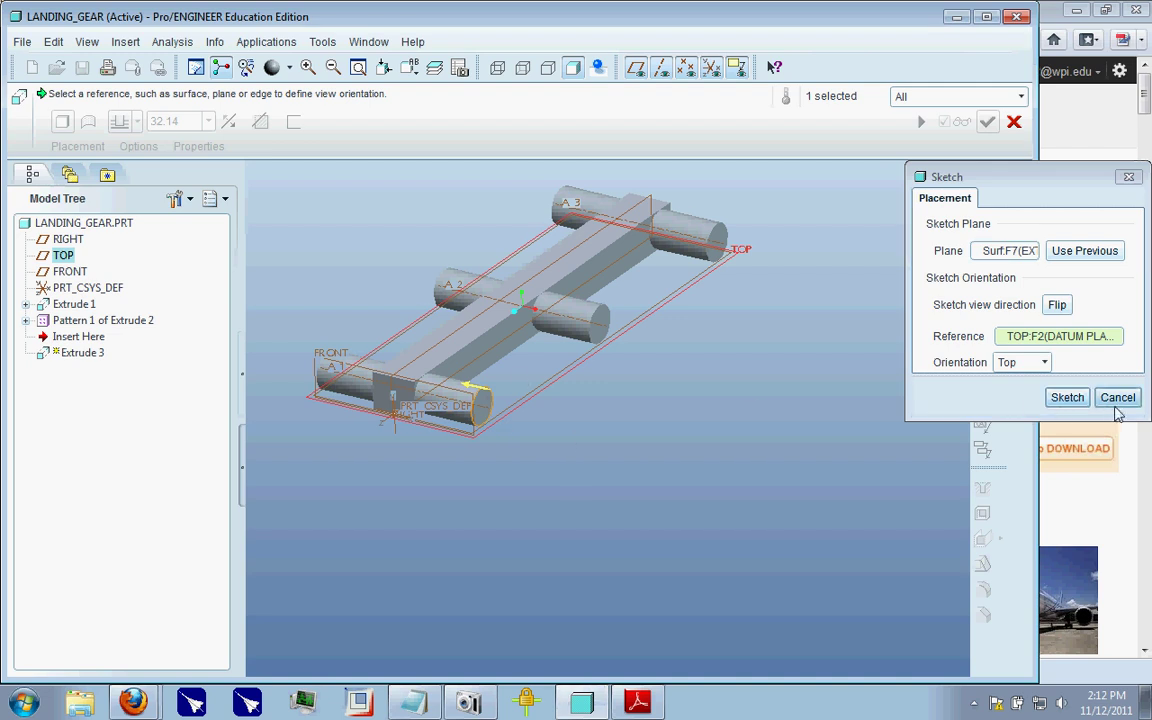
pyautogui.click(1067, 397)
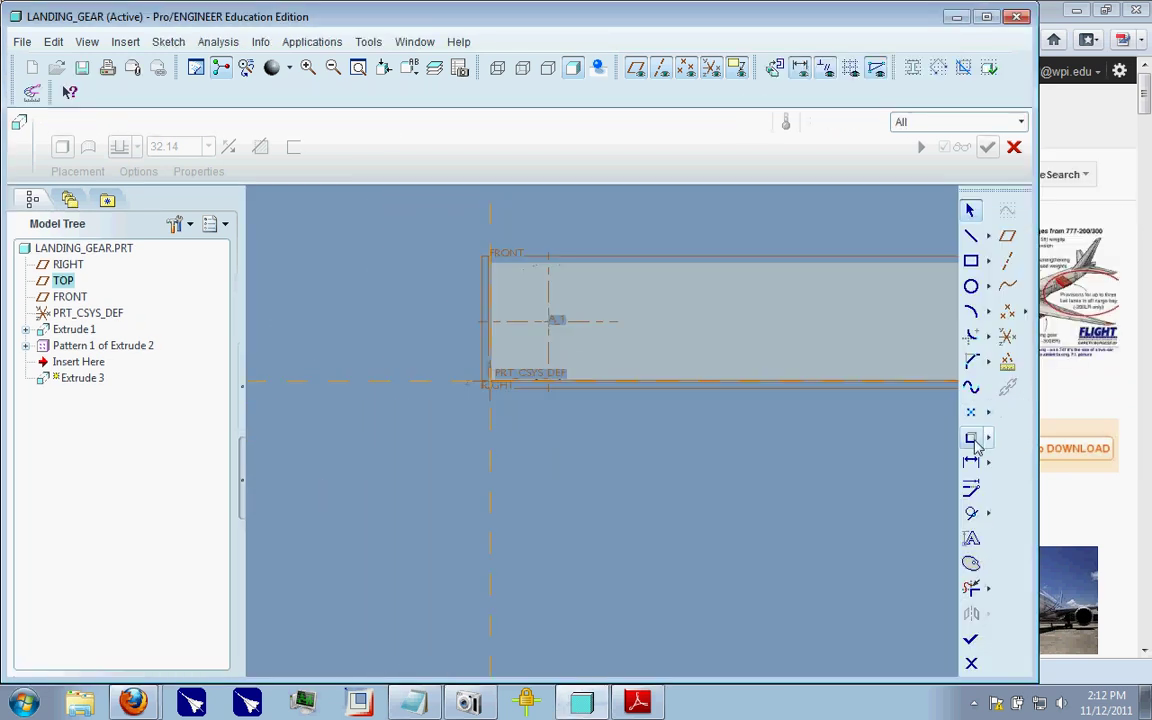
# - Project the axle's circular end edge into the sketch and draw a concentric circle with a diameter of 45
pyautogui.click(971, 439)
pyautogui.click(600, 299)
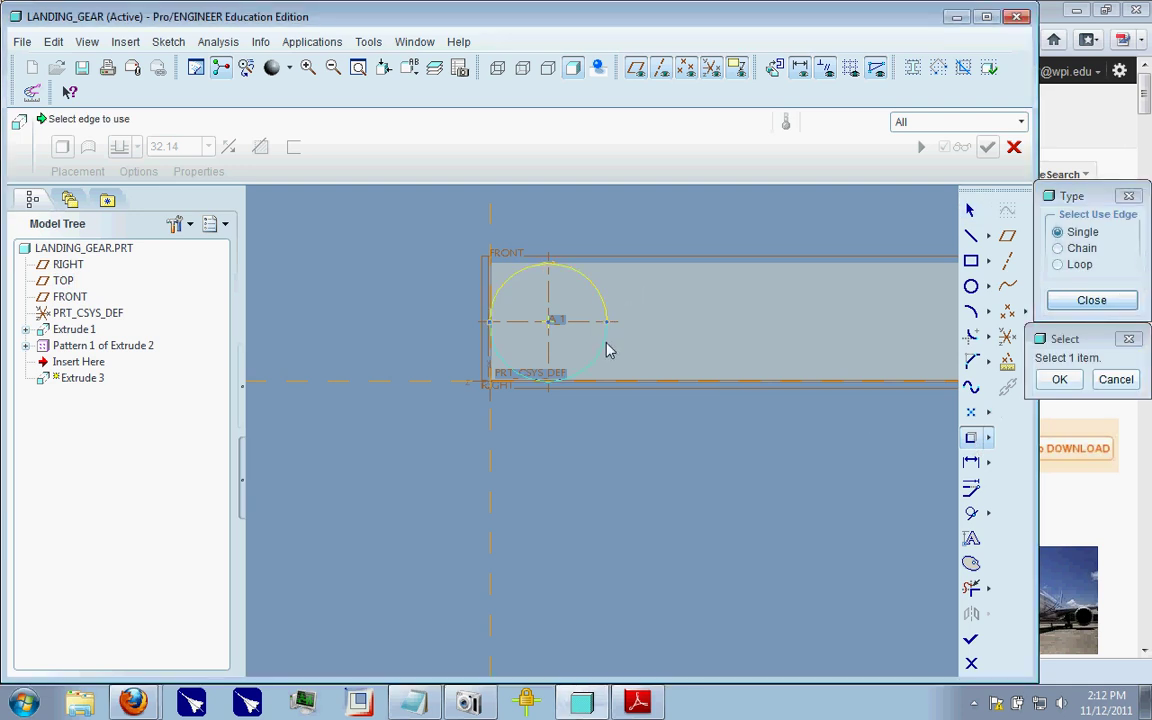
pyautogui.click(970, 286)
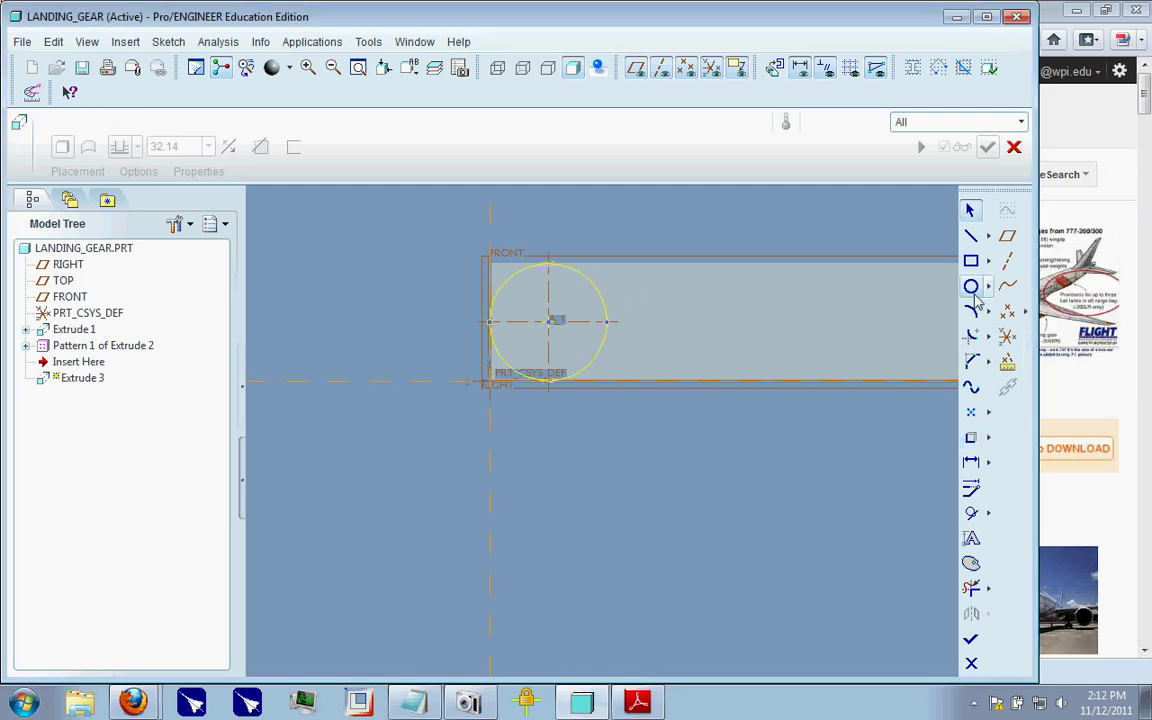
pyautogui.scroll(-2, 578, 445)
pyautogui.click(606, 514)
pyautogui.scroll(-3, 600, 490)
pyautogui.click(970, 210)
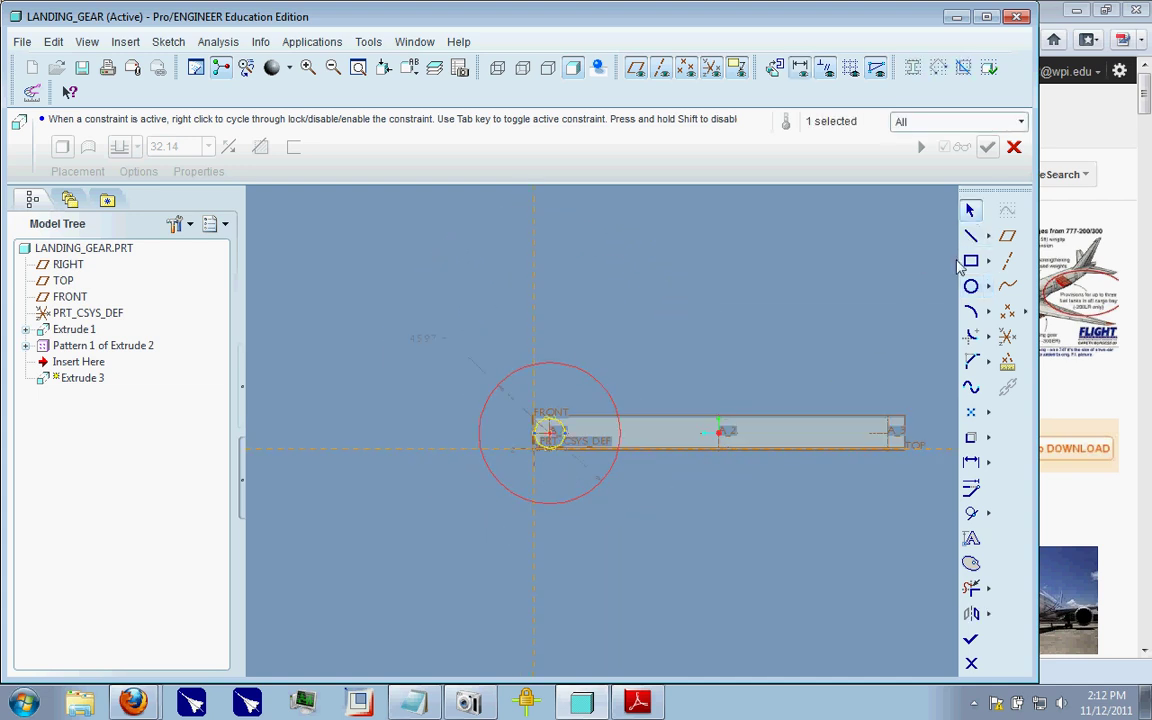
pyautogui.doubleClick(417, 340)
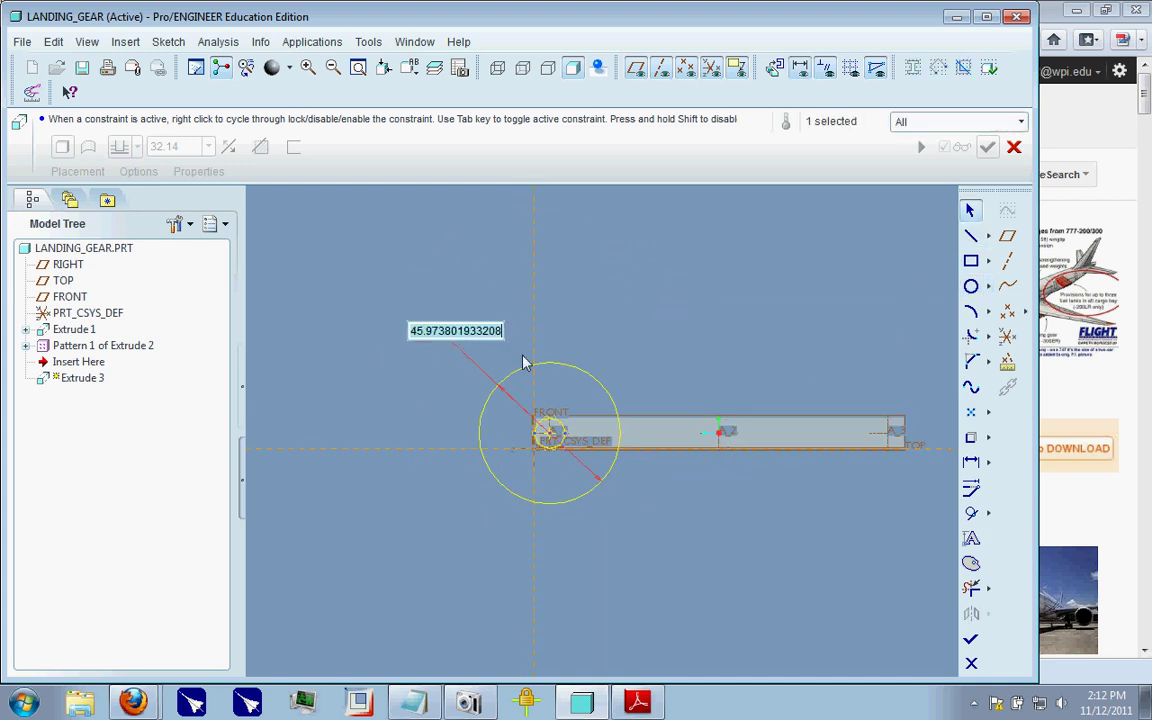
pyautogui.write('45')
pyautogui.press('Return')
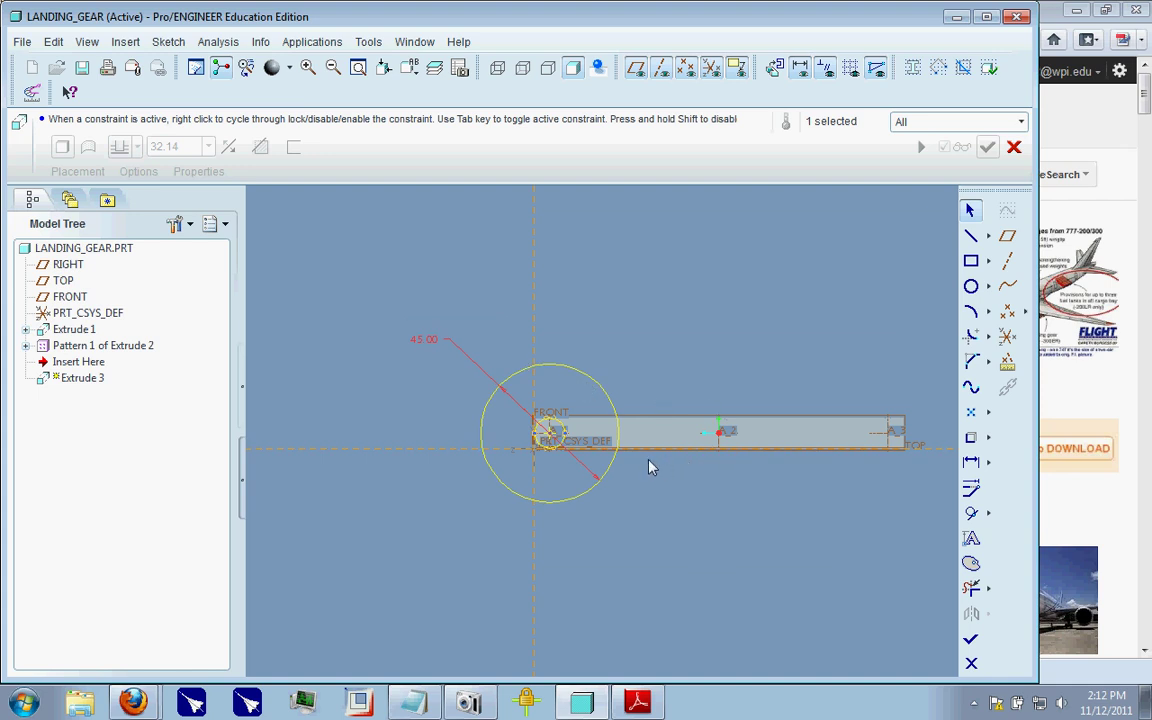
# - Trim the projected axle circle out of the wheel sketch, keeping only the 45 diameter circle, and finish the sketch
pyautogui.scroll(1, 650, 467)
pyautogui.click(984, 592)
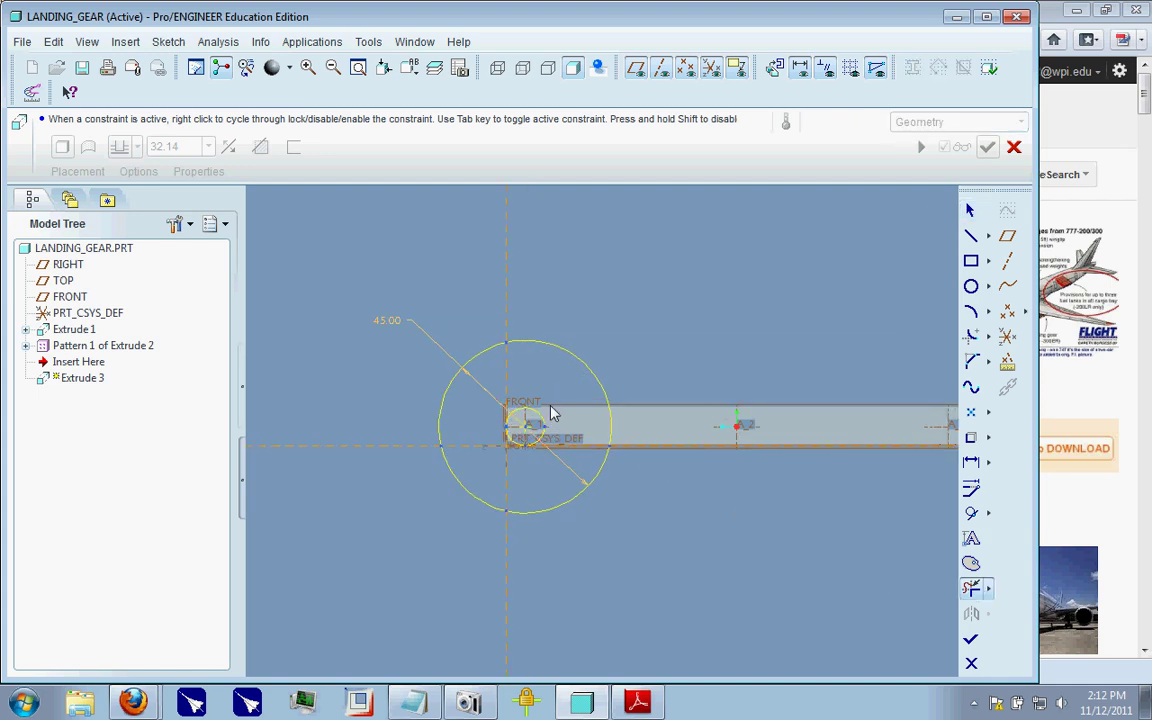
pyautogui.scroll(4, 553, 413)
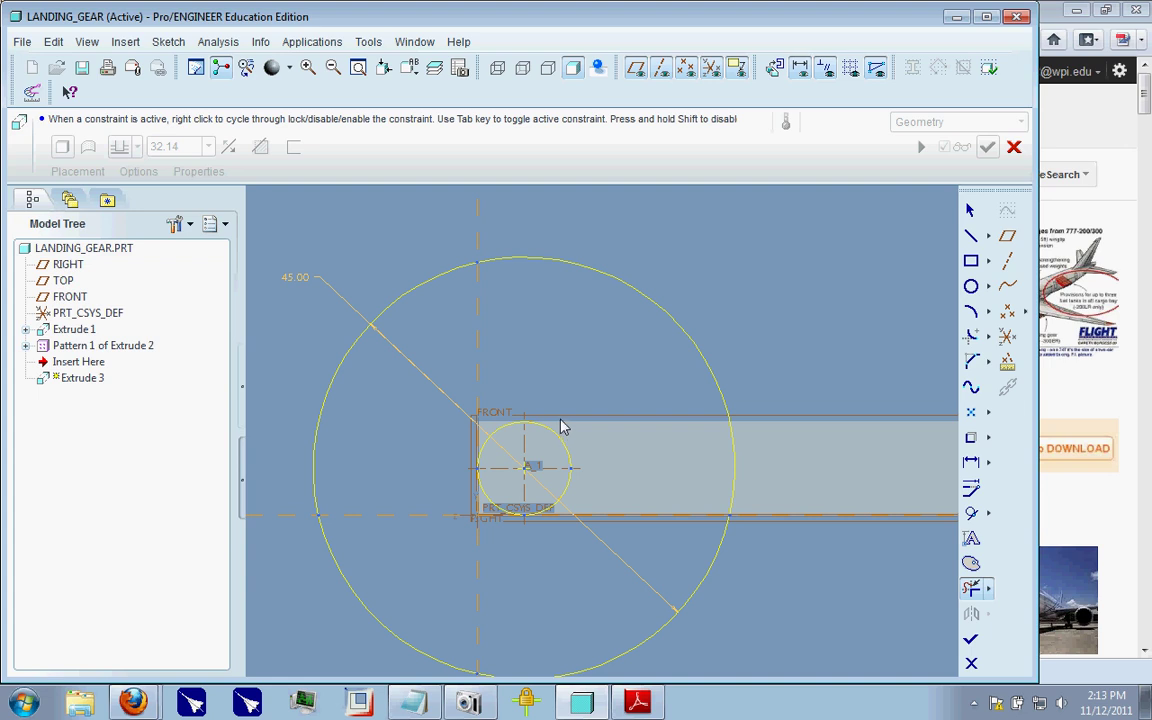
pyautogui.moveTo(565, 511); pyautogui.dragTo(540, 530)
pyautogui.scroll(-4, 490, 515)
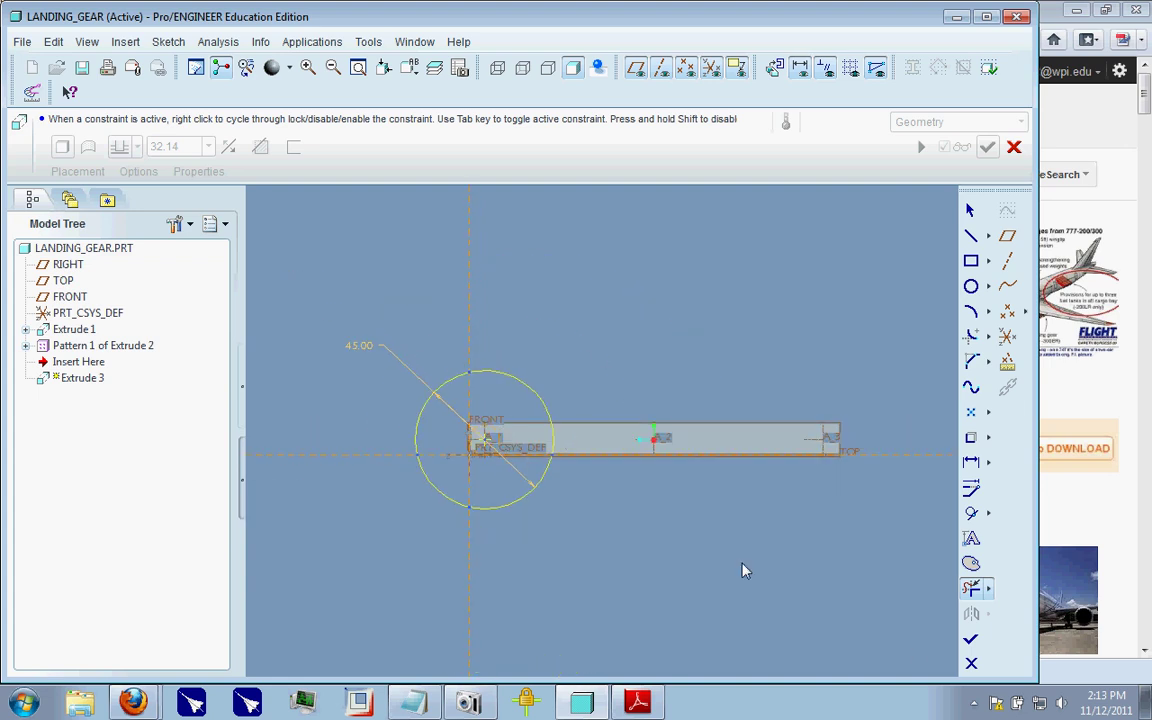
pyautogui.click(970, 642)
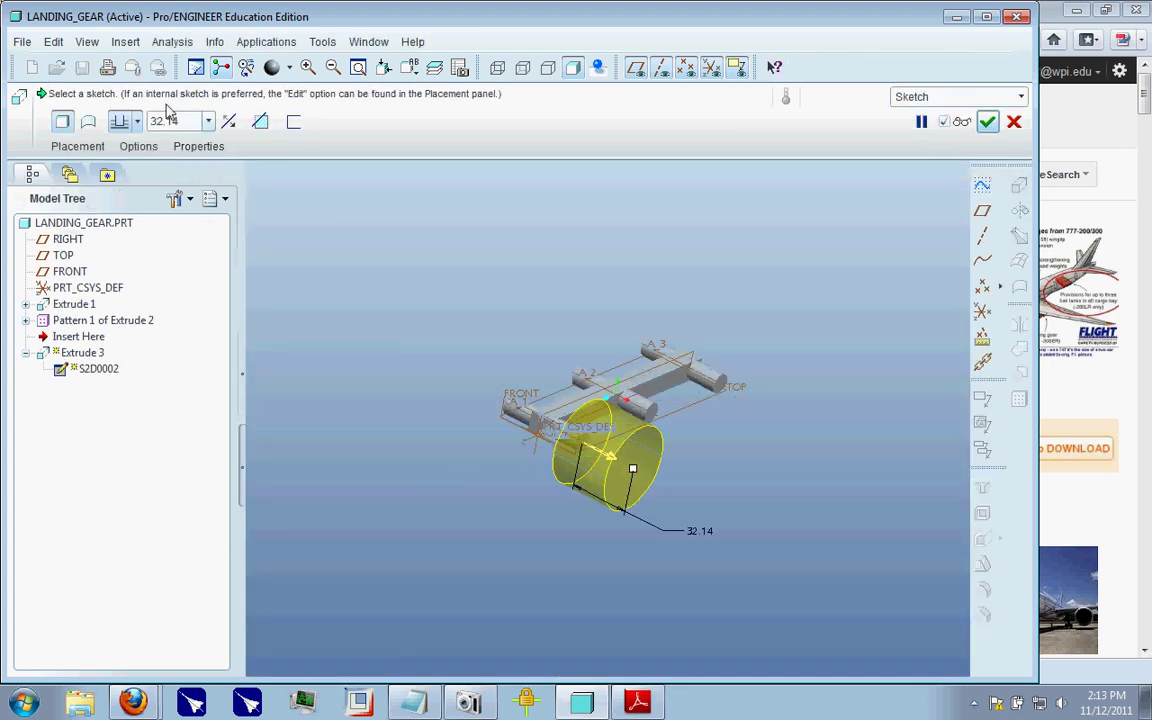
# - Set the wheel extrusion's depth to 15 and check its width against the axle
pyautogui.write('15')
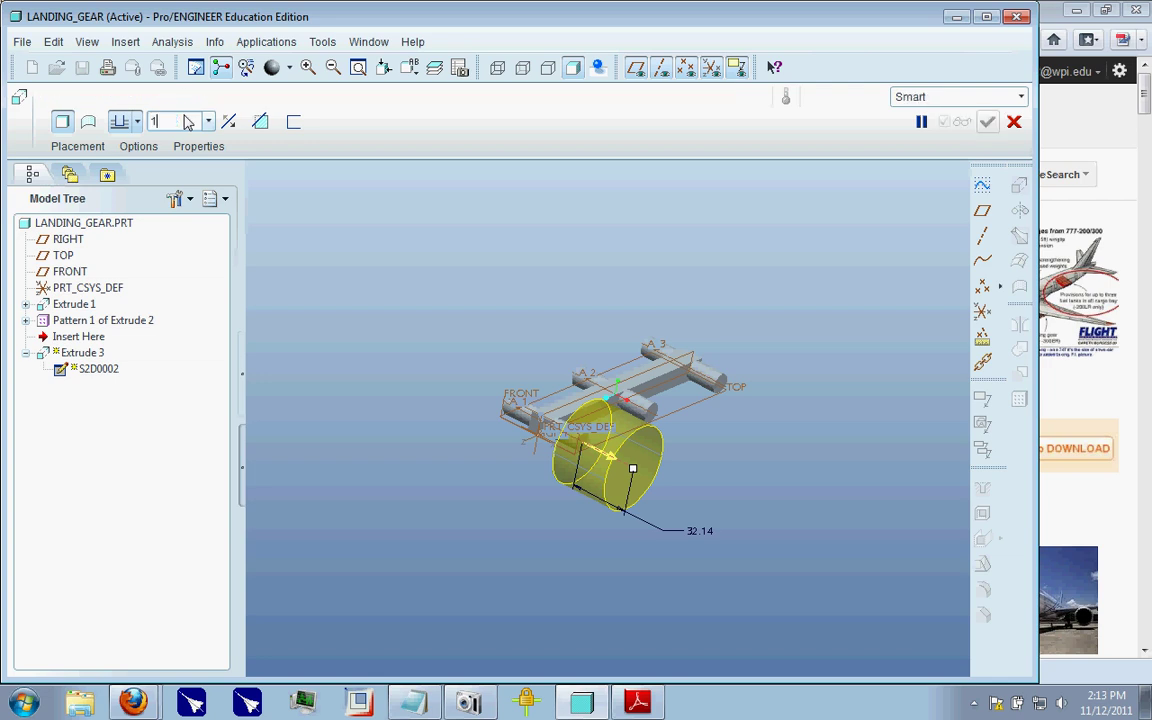
pyautogui.press('Return')
pyautogui.moveTo(580, 410); pyautogui.dragTo(620, 466, button='middle')
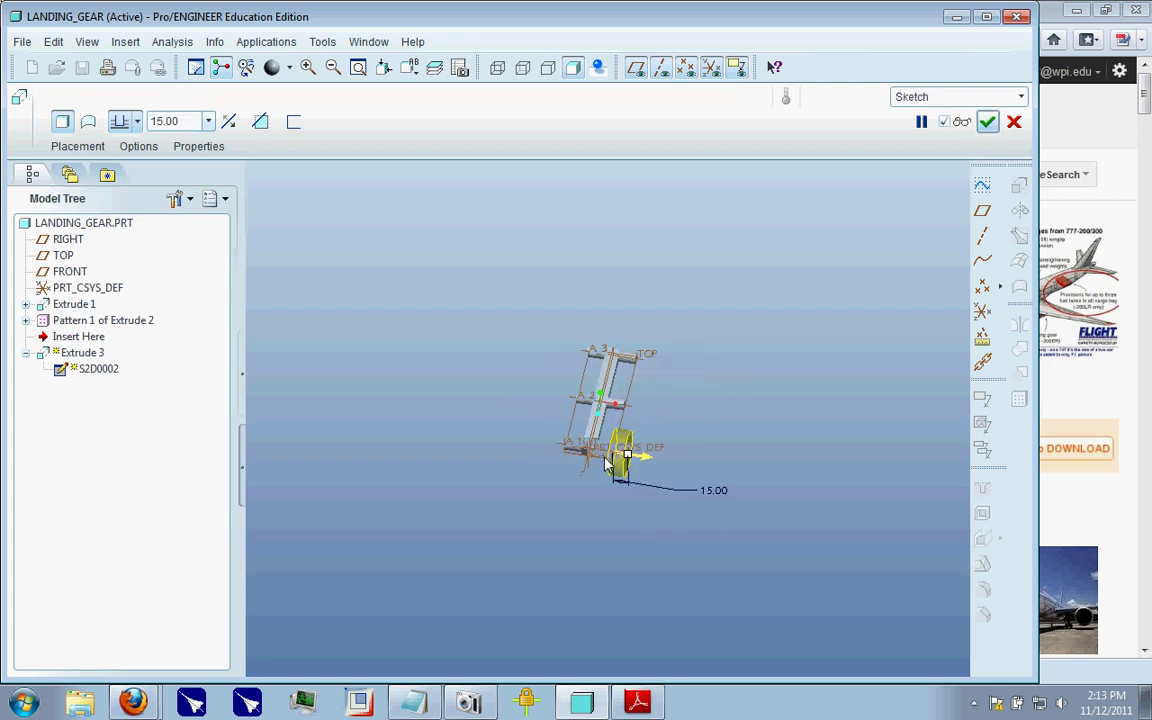
pyautogui.scroll(-4, 620, 466)
# - Set the wheel extrusion's depth to 17.5 and complete the feature
pyautogui.doubleClick(190, 120)
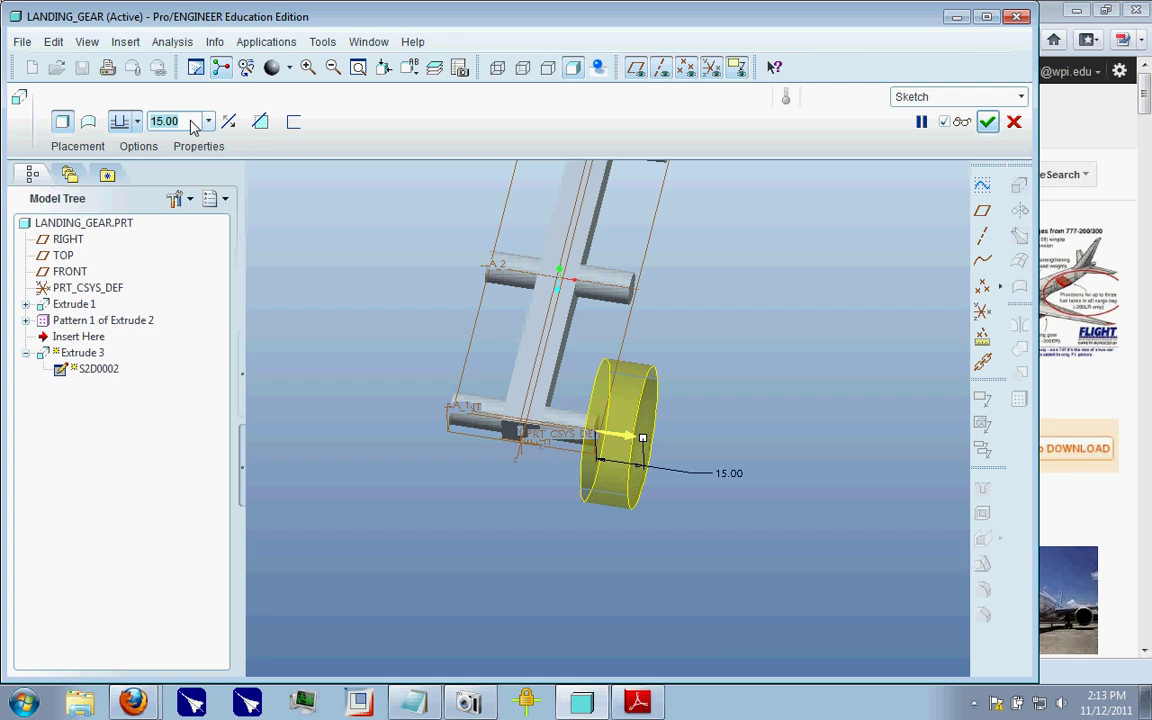
pyautogui.write('17.5')
pyautogui.press('Return')
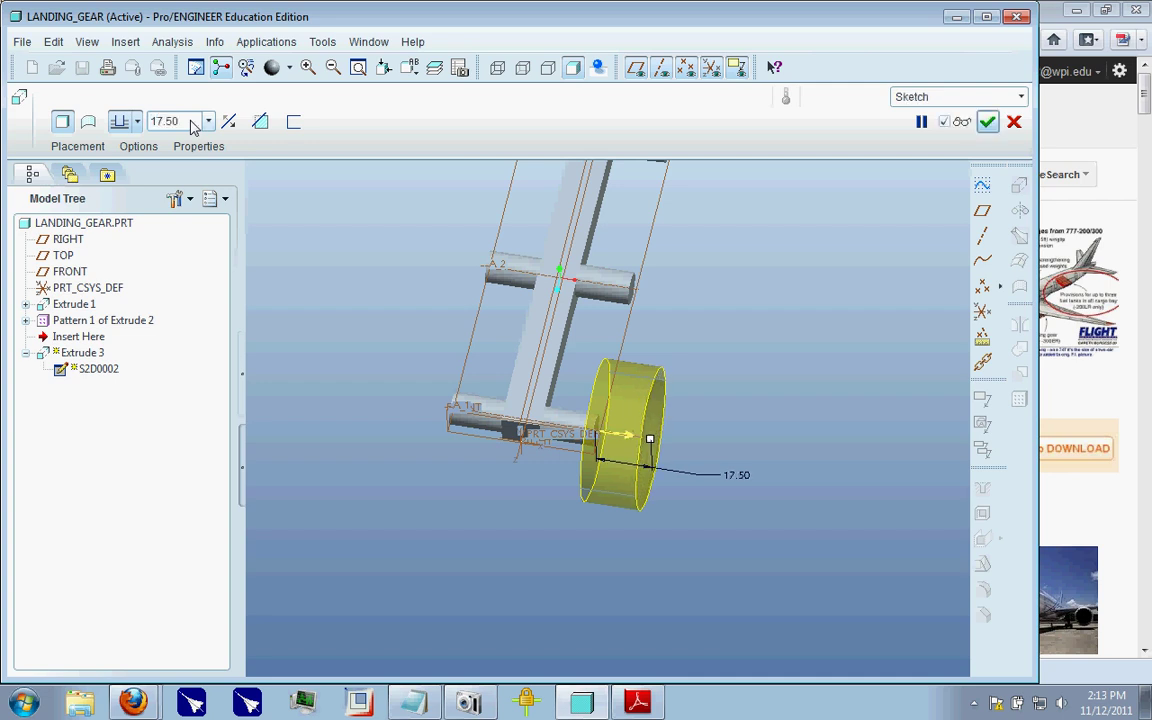
pyautogui.moveTo(637, 370); pyautogui.dragTo(470, 280, button='middle')
pyautogui.scroll(3, 650, 323)
pyautogui.scroll(-2, 634, 306)
pyautogui.click(988, 121)
# - Create a reference pattern of the wheel extrusion on the other two axles and view the wheel spacing
pyautogui.moveTo(561, 352); pyautogui.dragTo(720, 400, button='middle')
pyautogui.click(1019, 399)
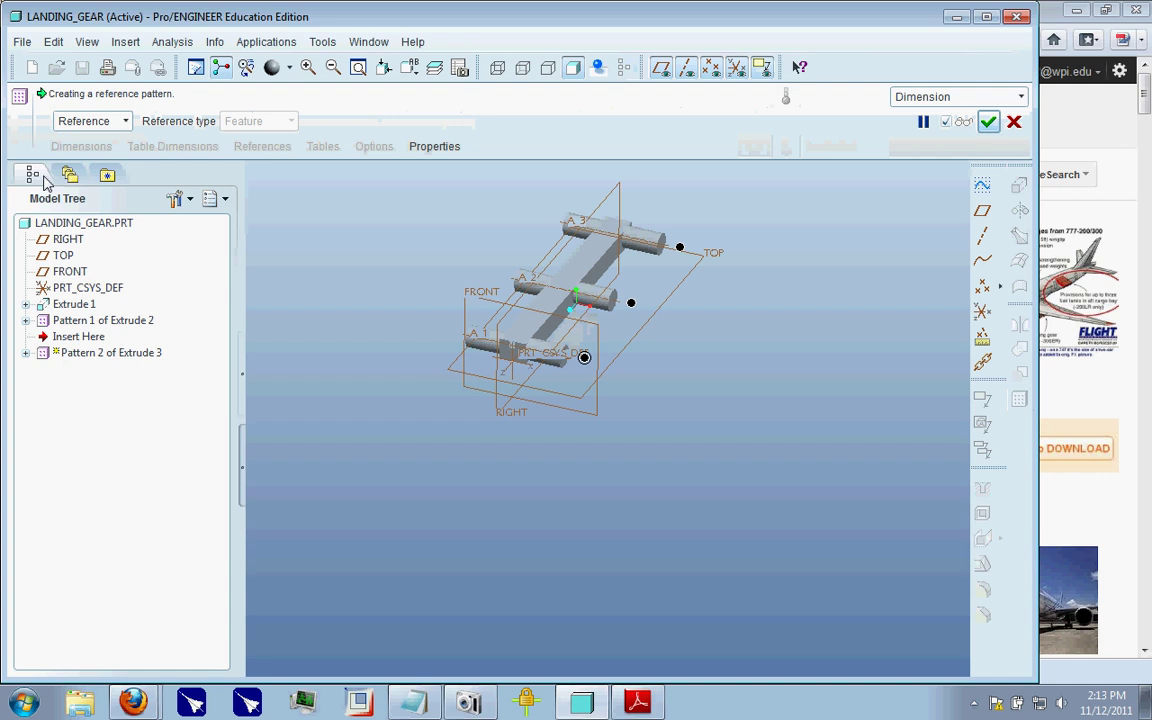
pyautogui.click(988, 121)
pyautogui.moveTo(731, 290); pyautogui.dragTo(650, 288, button='middle')
pyautogui.scroll(-4, 645, 300)
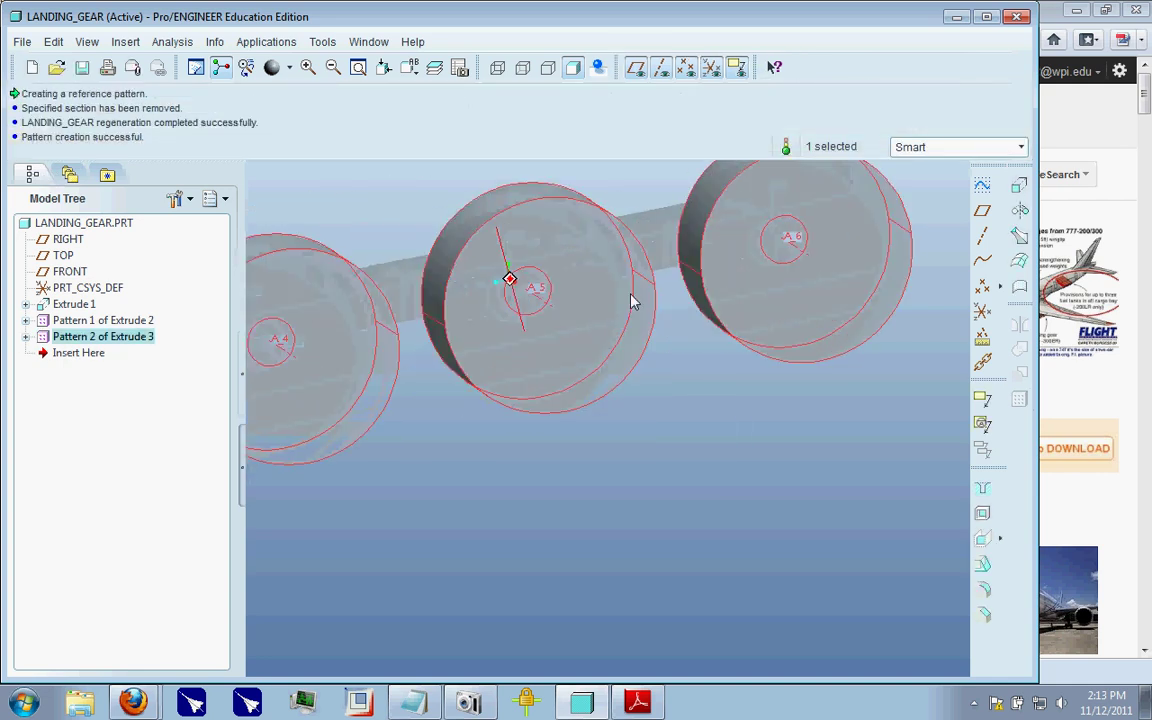
pyautogui.scroll(3, 632, 300)
pyautogui.moveTo(720, 321); pyautogui.dragTo(700, 337, button='middle')
# - Redefine the first wheel extrusion in the pattern, setting its sketch circle's diameter to 48
pyautogui.click(26, 338)
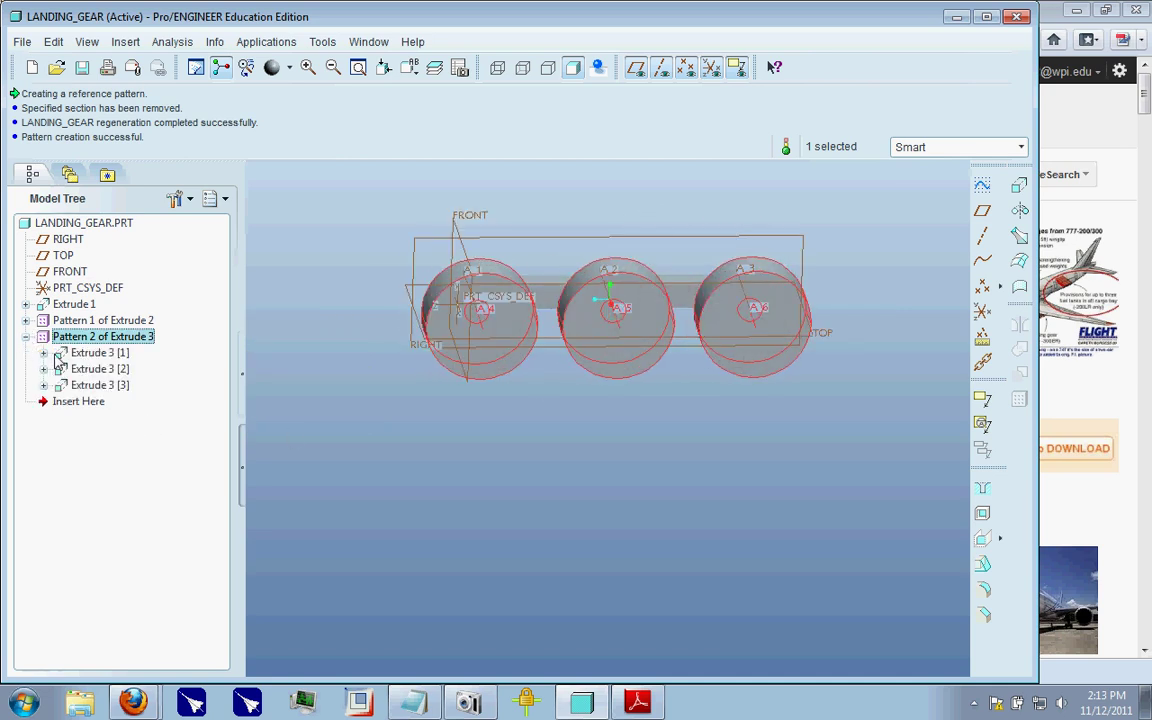
pyautogui.click(92, 356)
pyautogui.rightClick(92, 360)
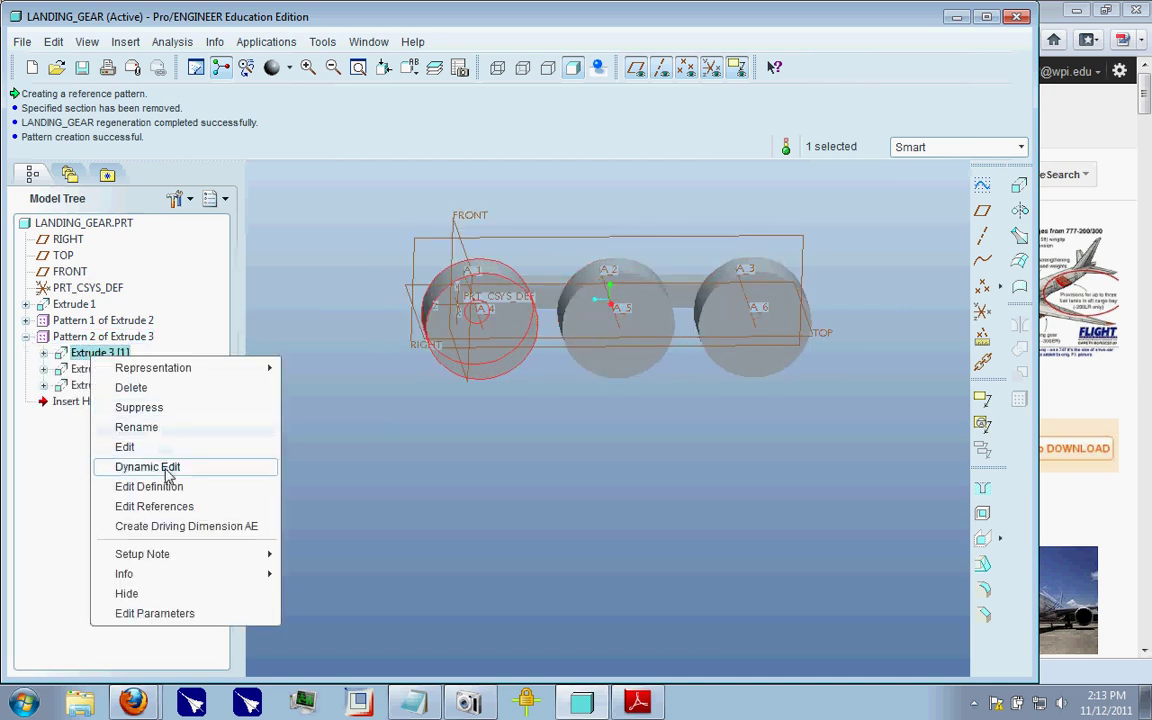
pyautogui.click(160, 486)
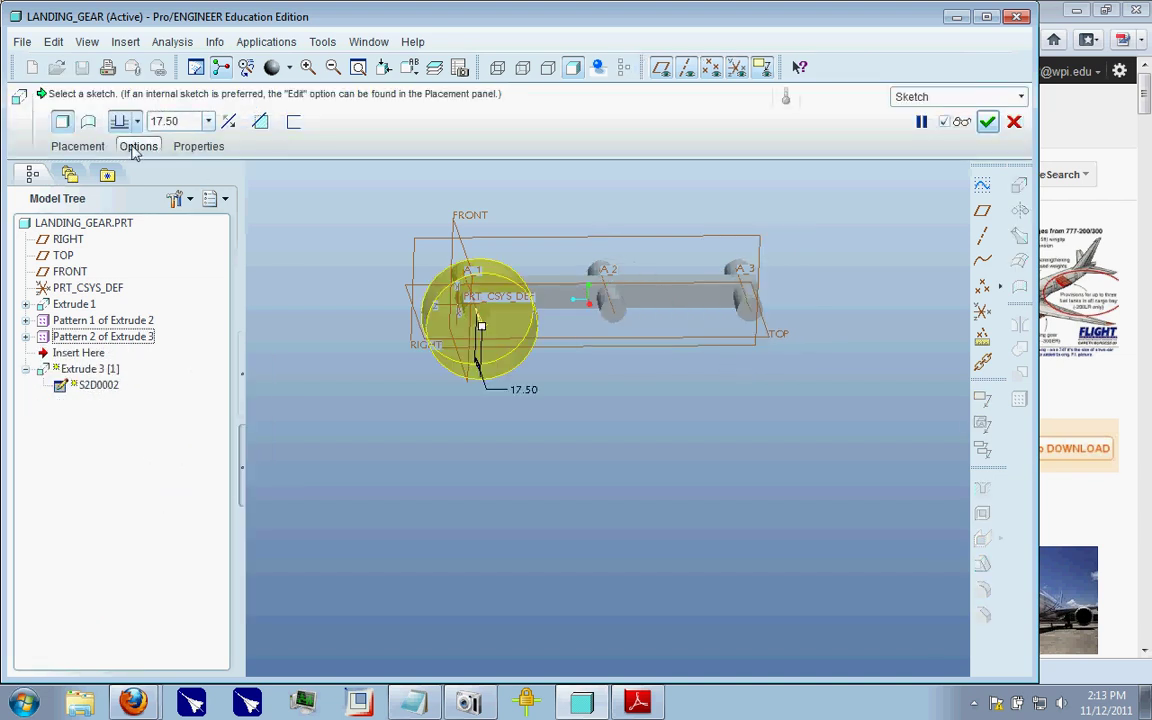
pyautogui.click(77, 146)
pyautogui.click(226, 208)
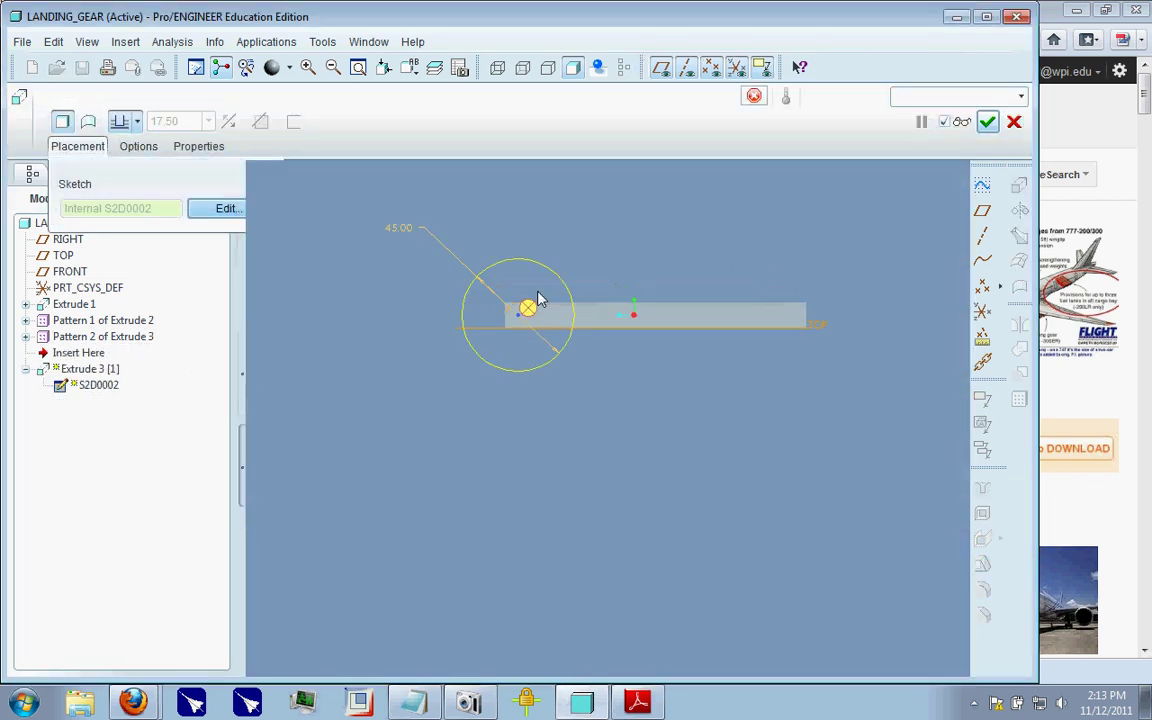
pyautogui.doubleClick(493, 346)
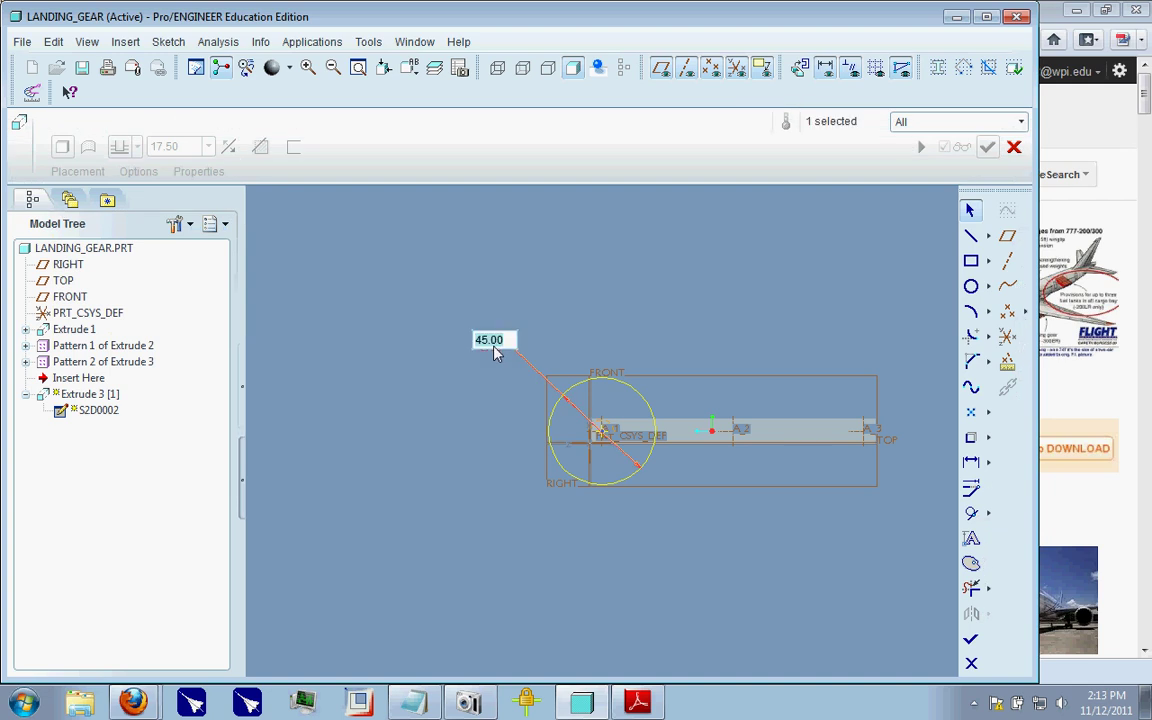
pyautogui.press('Return')
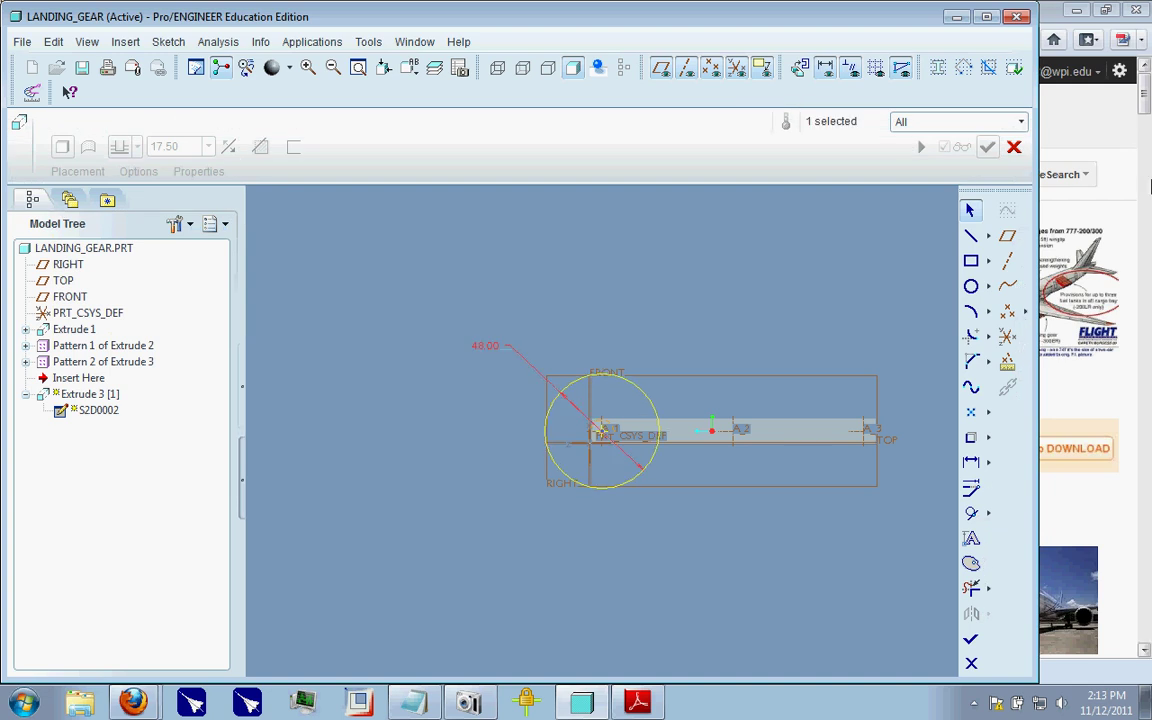
pyautogui.click(970, 637)
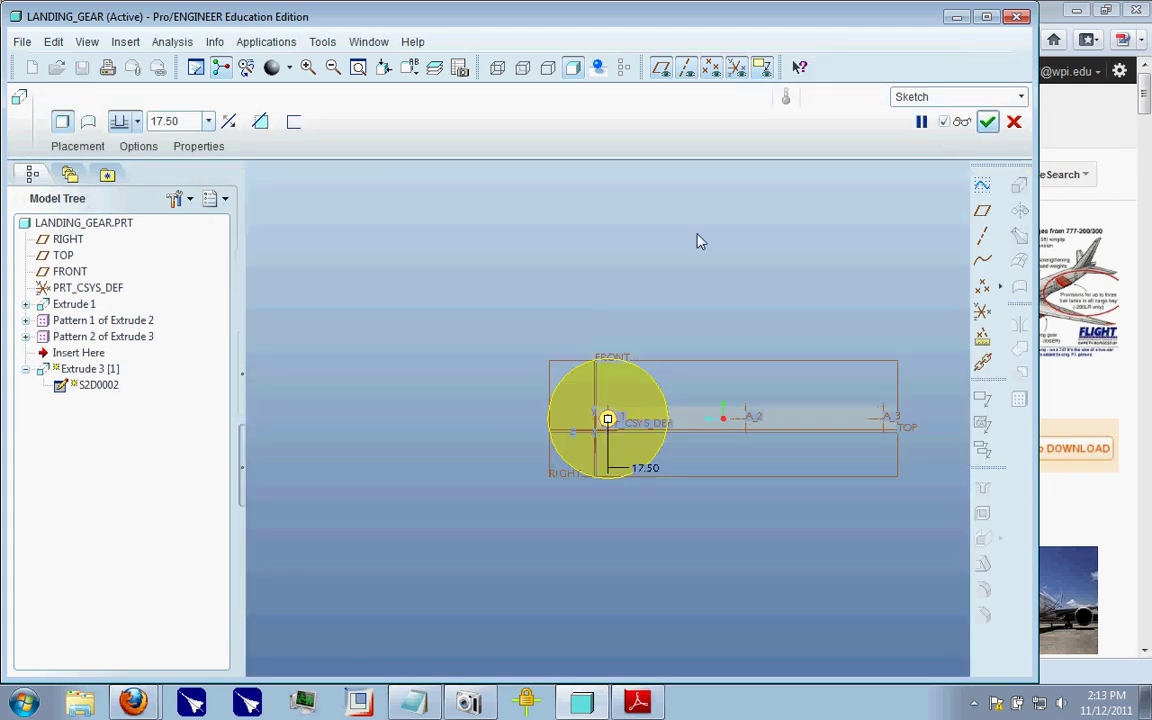
pyautogui.click(987, 121)
# - Delete the pattern of the wheel extrusion, keeping the original wheel on the first axle
pyautogui.hotkey('ctrl', 'd')
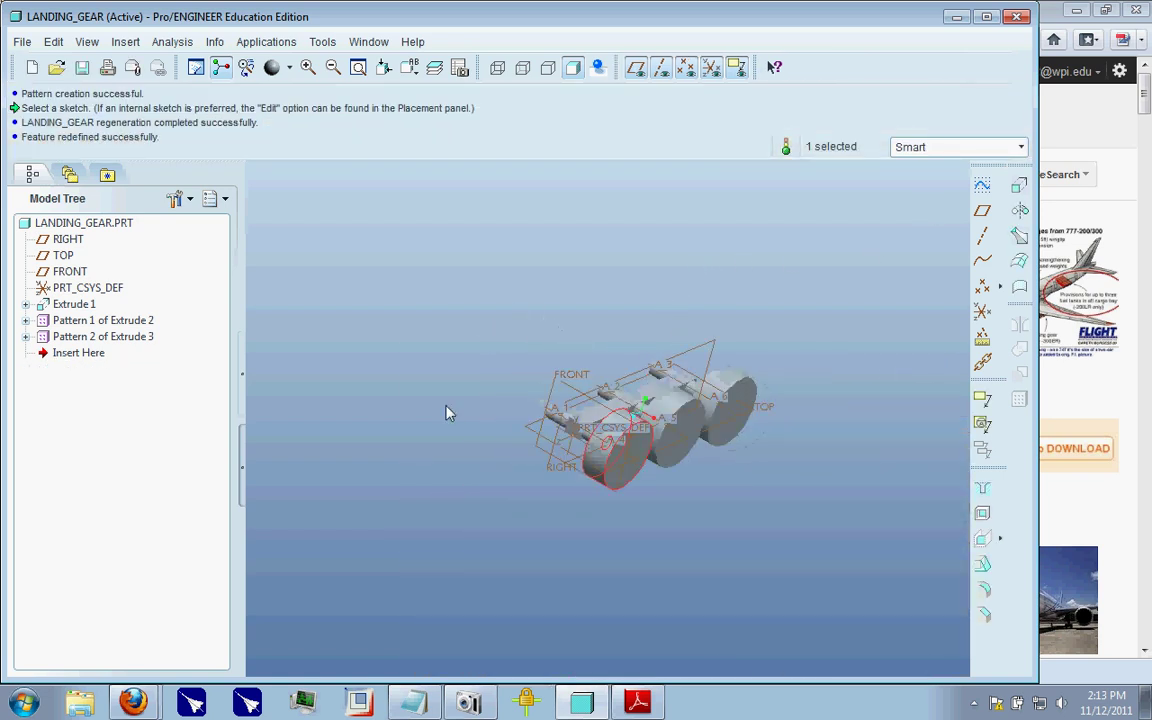
pyautogui.rightClick(105, 337)
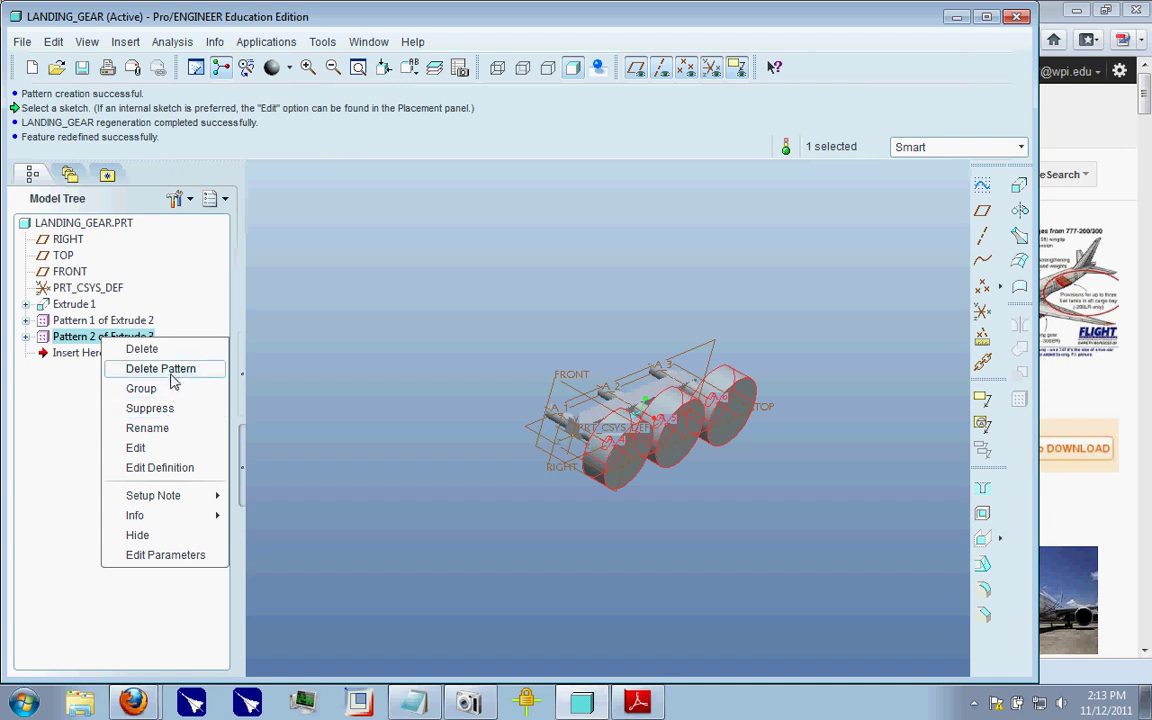
pyautogui.click(161, 369)
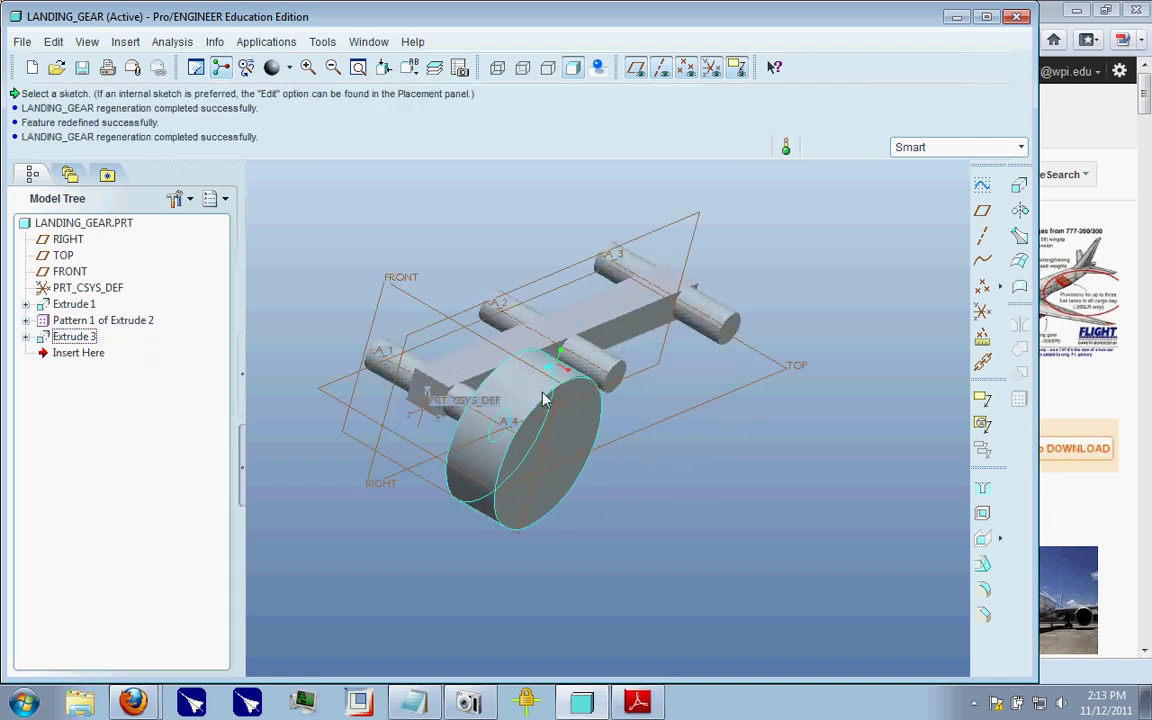
# - Round the wheel's inner and outer circular edges in one set with a radius of 3
pyautogui.moveTo(585, 440); pyautogui.dragTo(607, 391, button='middle')
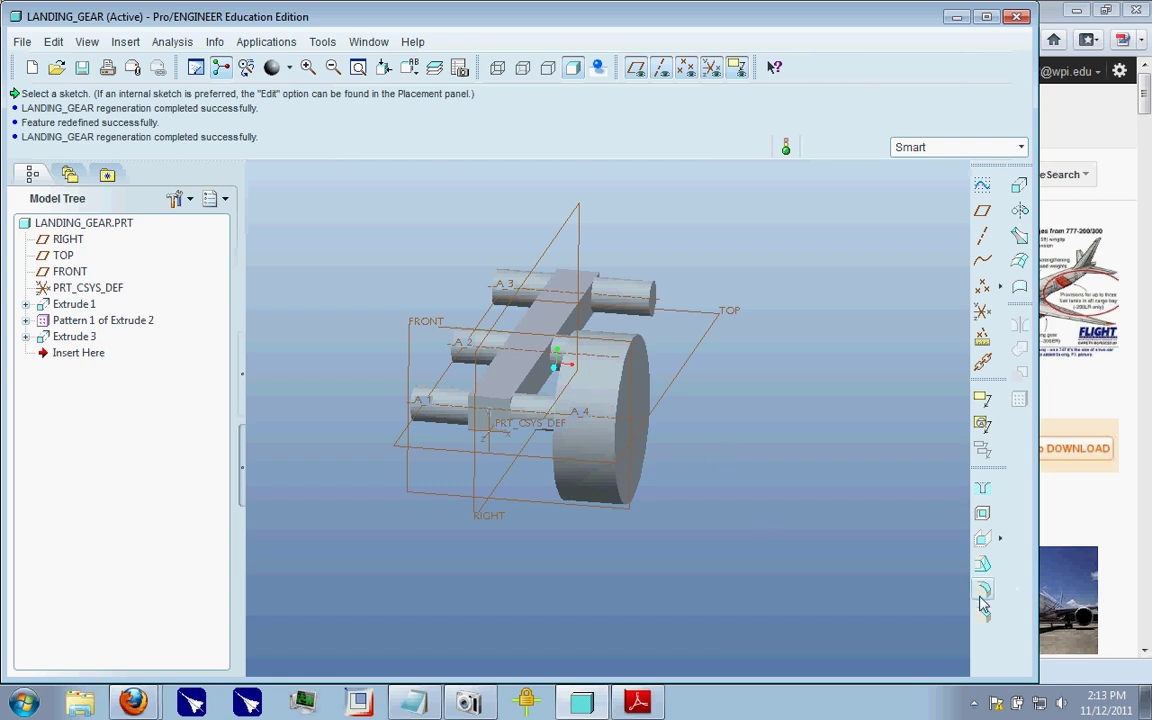
pyautogui.click(982, 591)
pyautogui.click(628, 339)
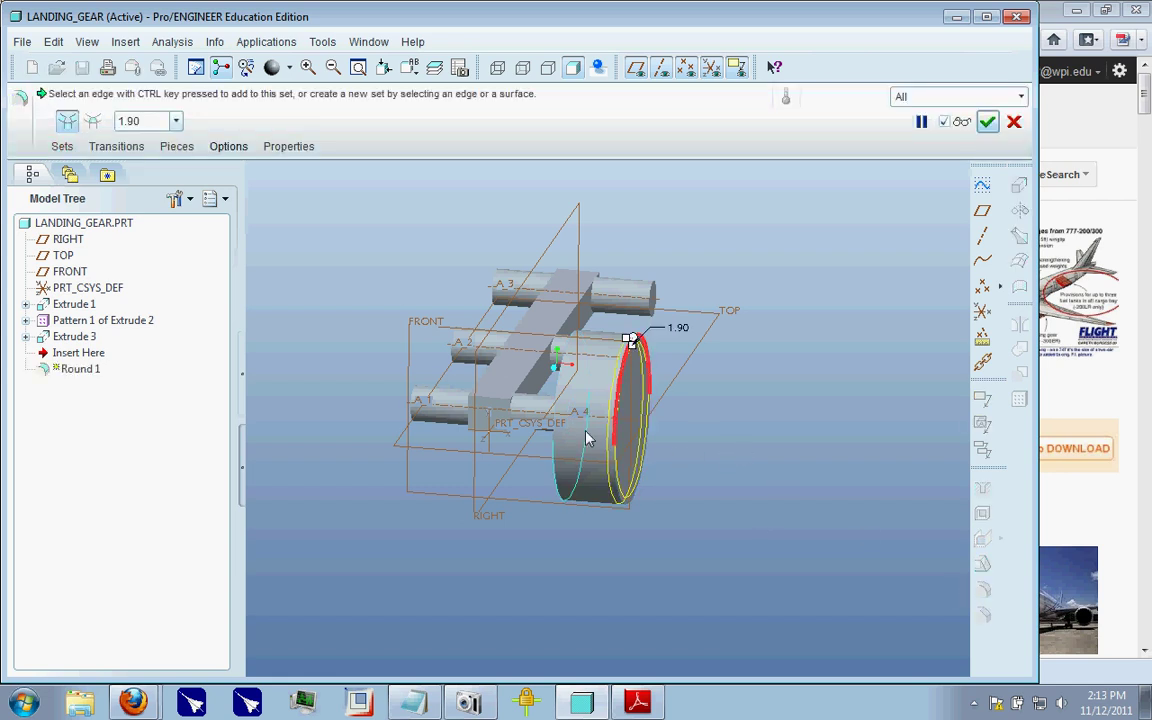
pyautogui.keyDown('ctrl'); pyautogui.click(560, 402); pyautogui.keyUp('ctrl')
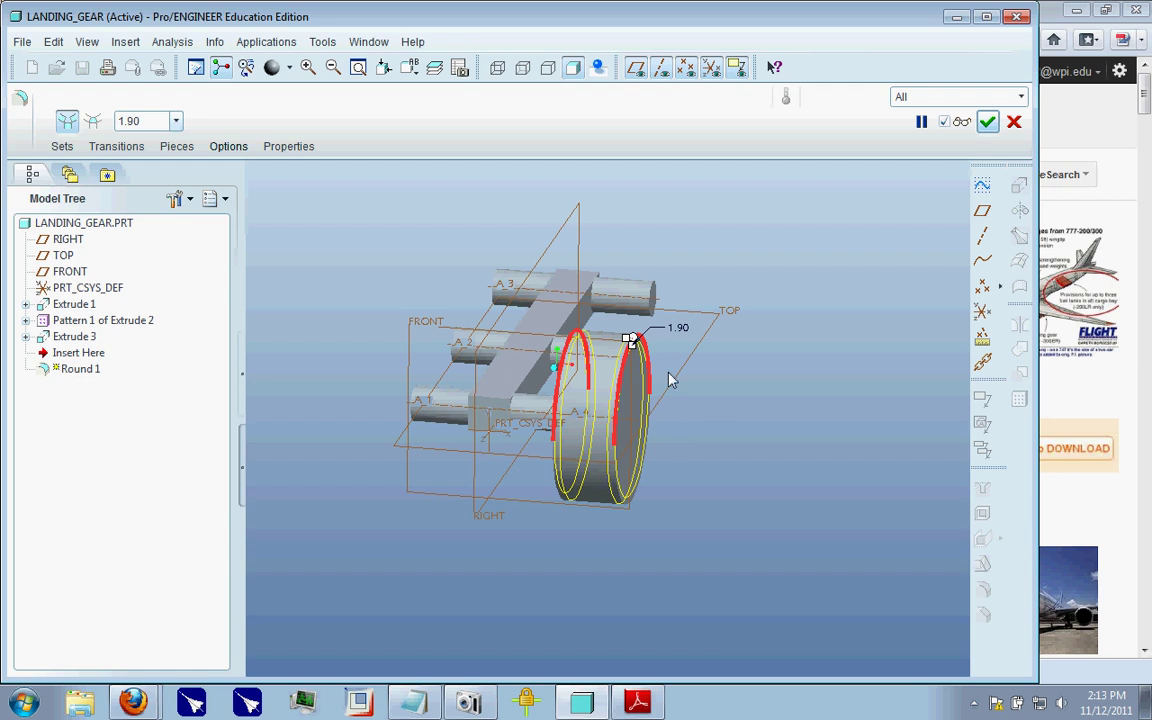
pyautogui.moveTo(628, 339); pyautogui.dragTo(617, 338)
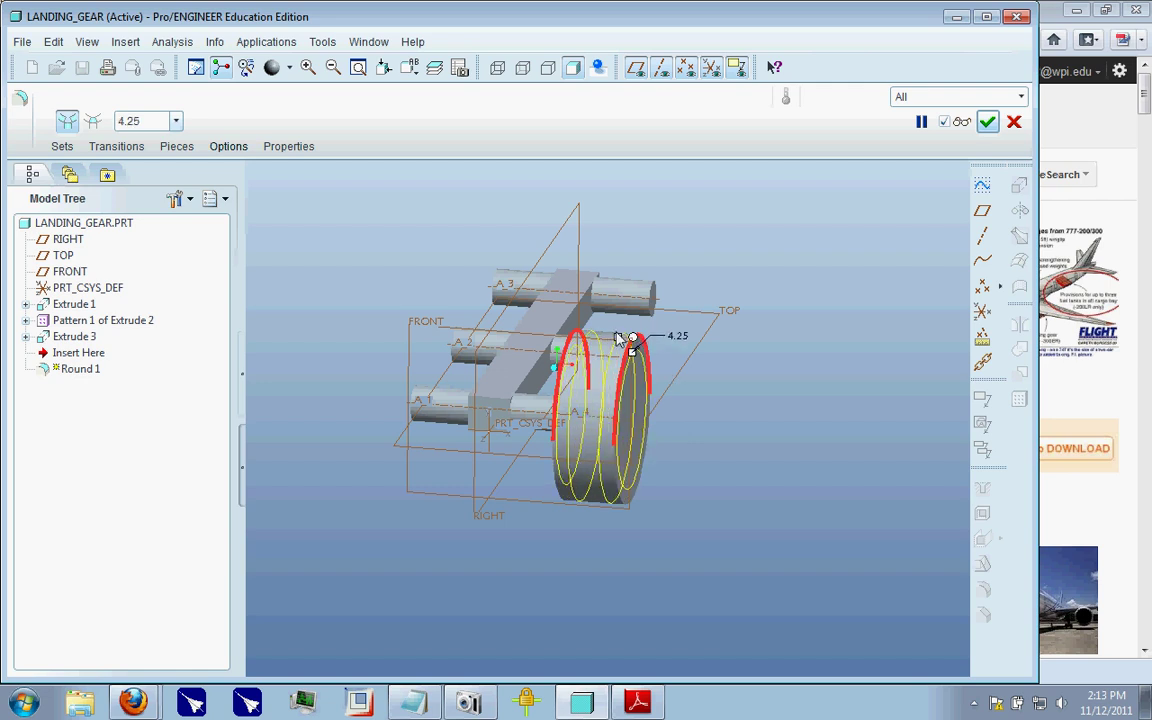
pyautogui.scroll(-3, 618, 338)
pyautogui.write('3')
pyautogui.press('Return')
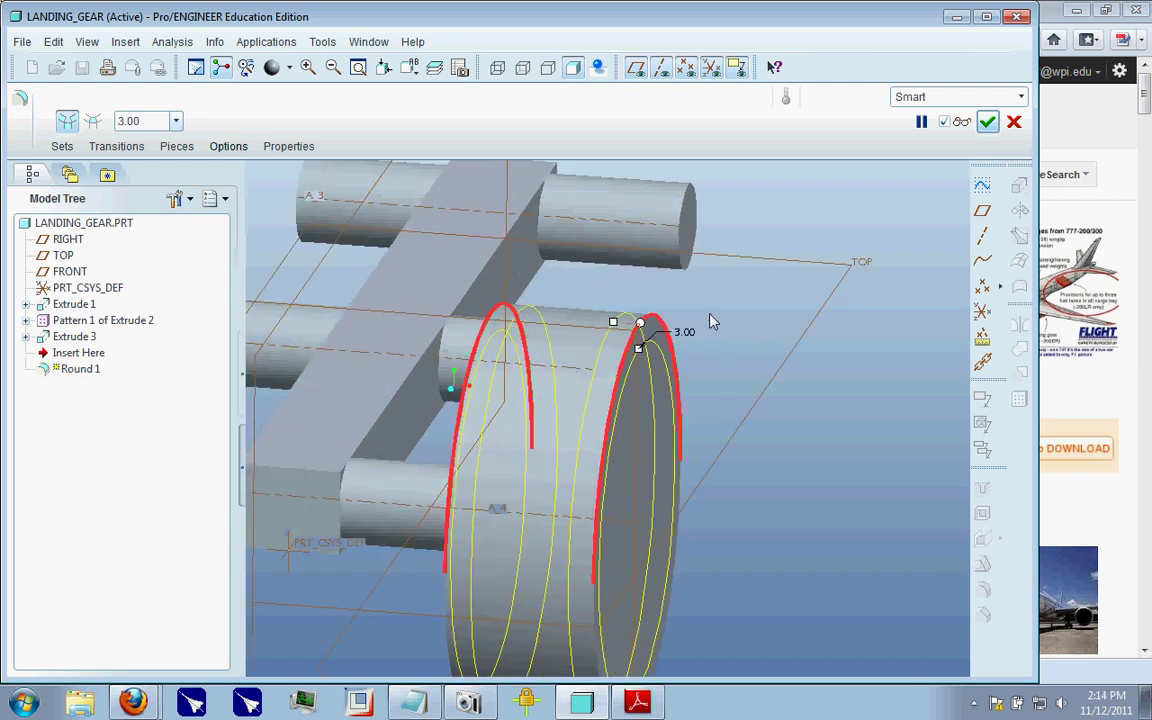
pyautogui.click(995, 114)
# - Redefine the wheel's edge round with a radius of 4.5
pyautogui.scroll(4, 796, 263)
pyautogui.moveTo(796, 262); pyautogui.dragTo(766, 268, button='middle')
pyautogui.rightClick(78, 352)
pyautogui.click(167, 496)
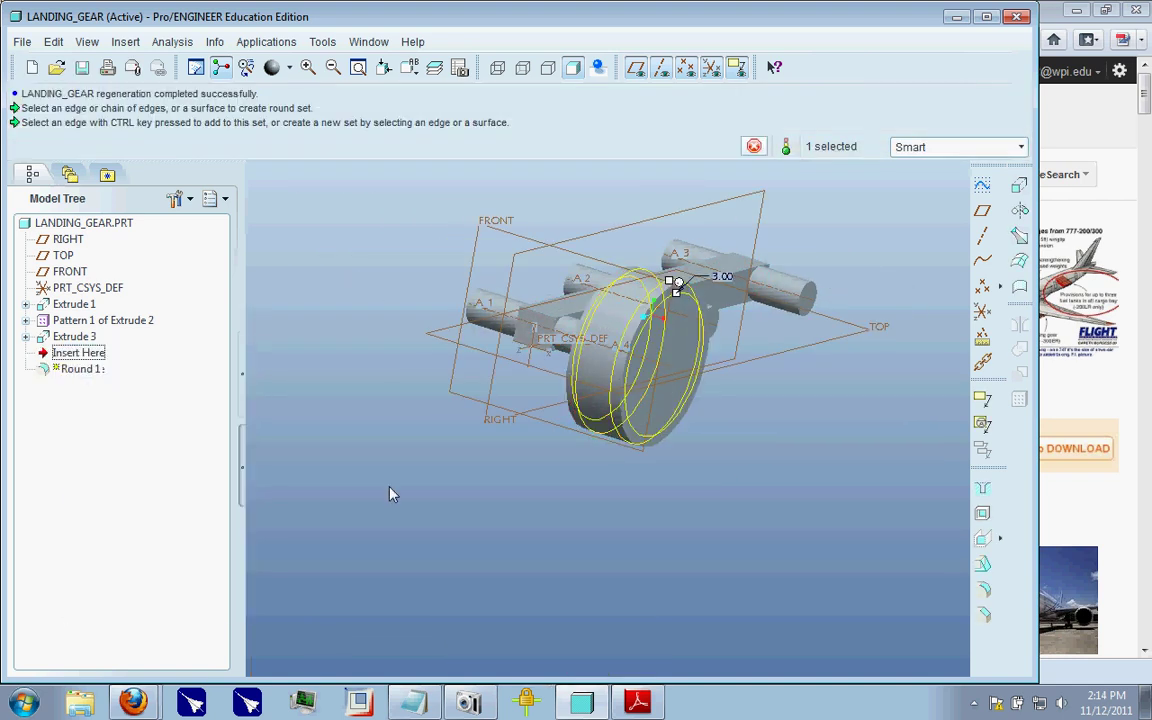
pyautogui.write('4')
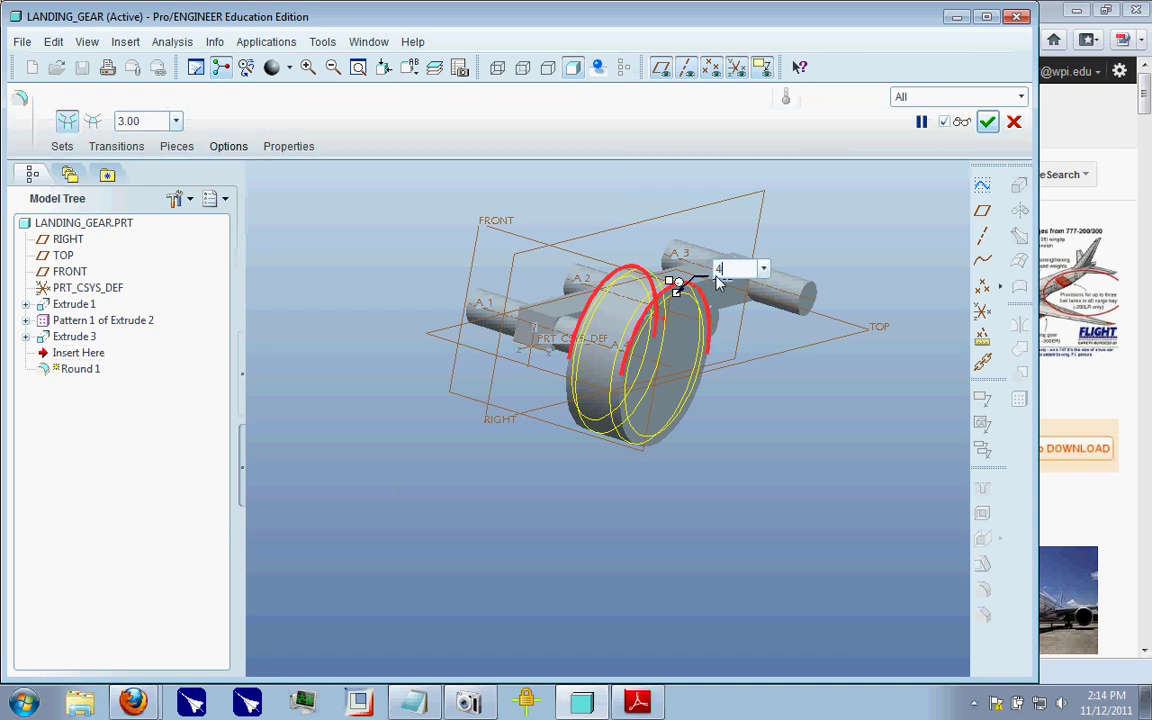
pyautogui.write('.5')
pyautogui.press('Return')
pyautogui.click(986, 121)
# - Examine the rounded wheel from several angles and compare it with the landing gear photos in Firefox, returning to Pro/ENGINEER
pyautogui.moveTo(650, 300); pyautogui.dragTo(610, 393, button='middle')
pyautogui.scroll(3, 740, 362)
pyautogui.scroll(5, 610, 393)
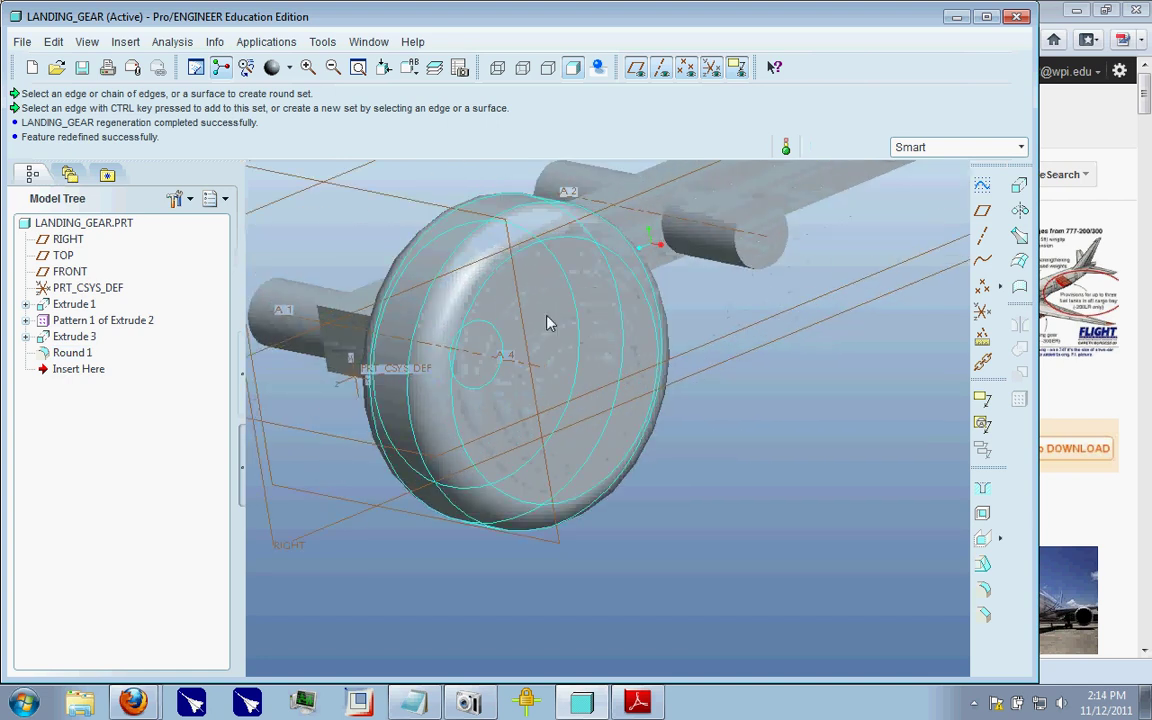
pyautogui.moveTo(588, 360); pyautogui.dragTo(635, 489, button='middle')
pyautogui.scroll(-3, 475, 455)
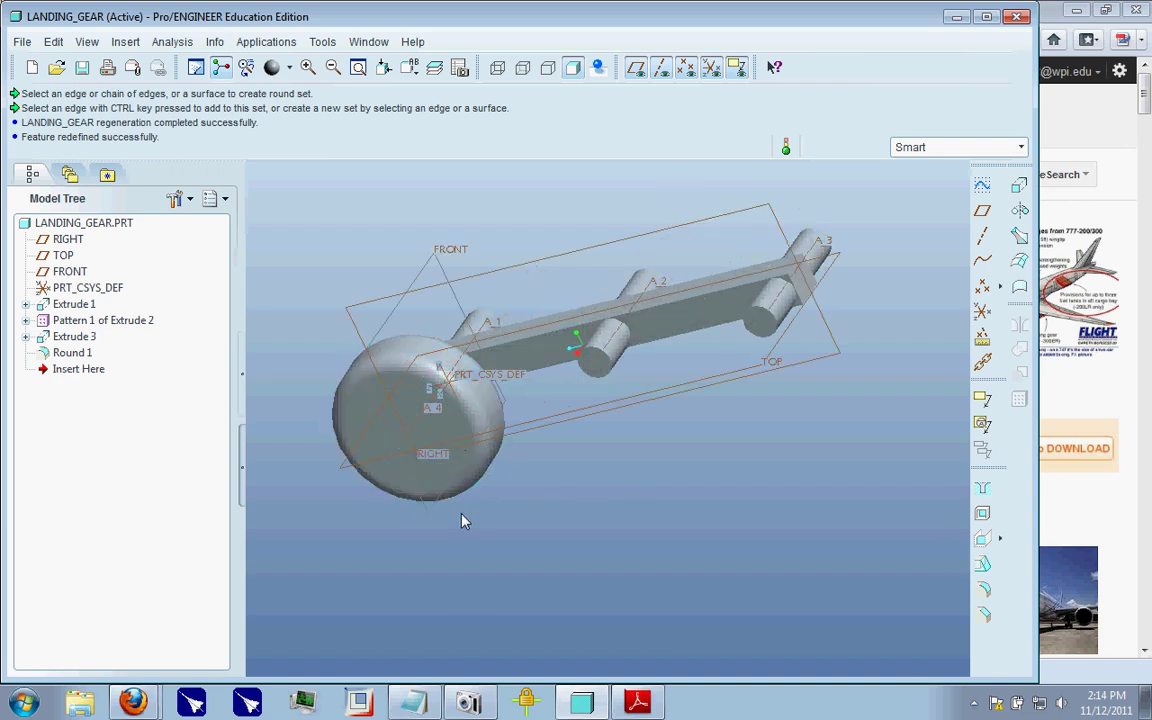
pyautogui.scroll(2, 420, 457)
pyautogui.scroll(1, 420, 457)
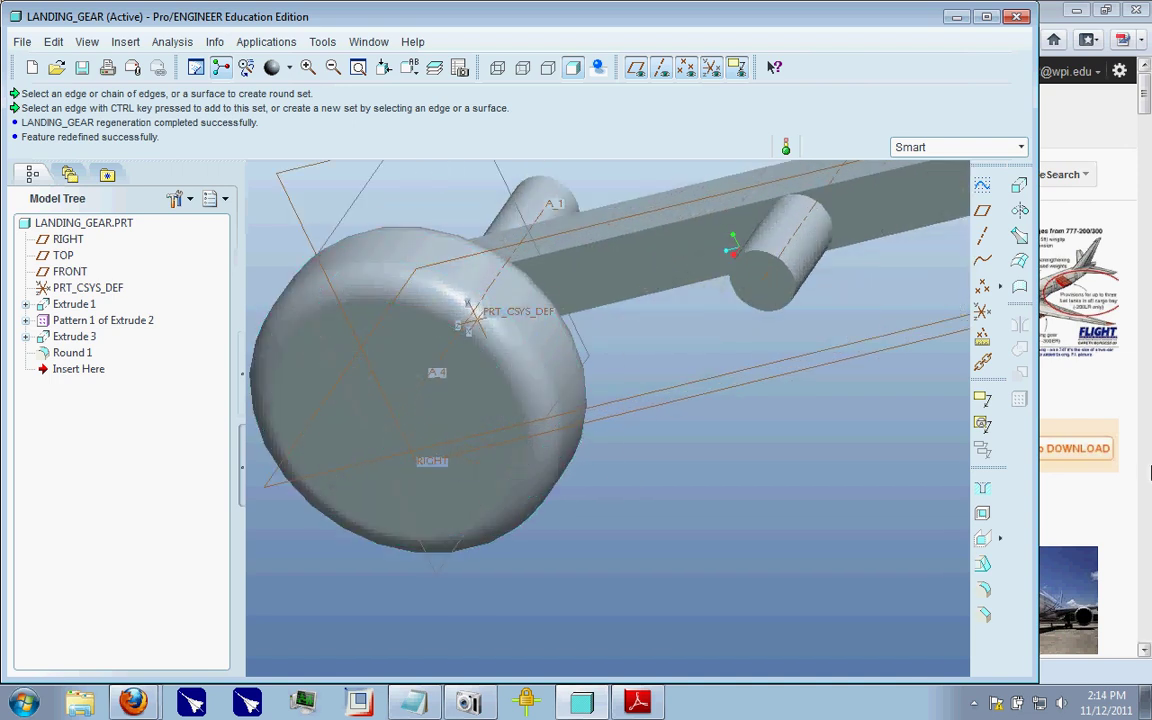
pyautogui.click(1104, 504)
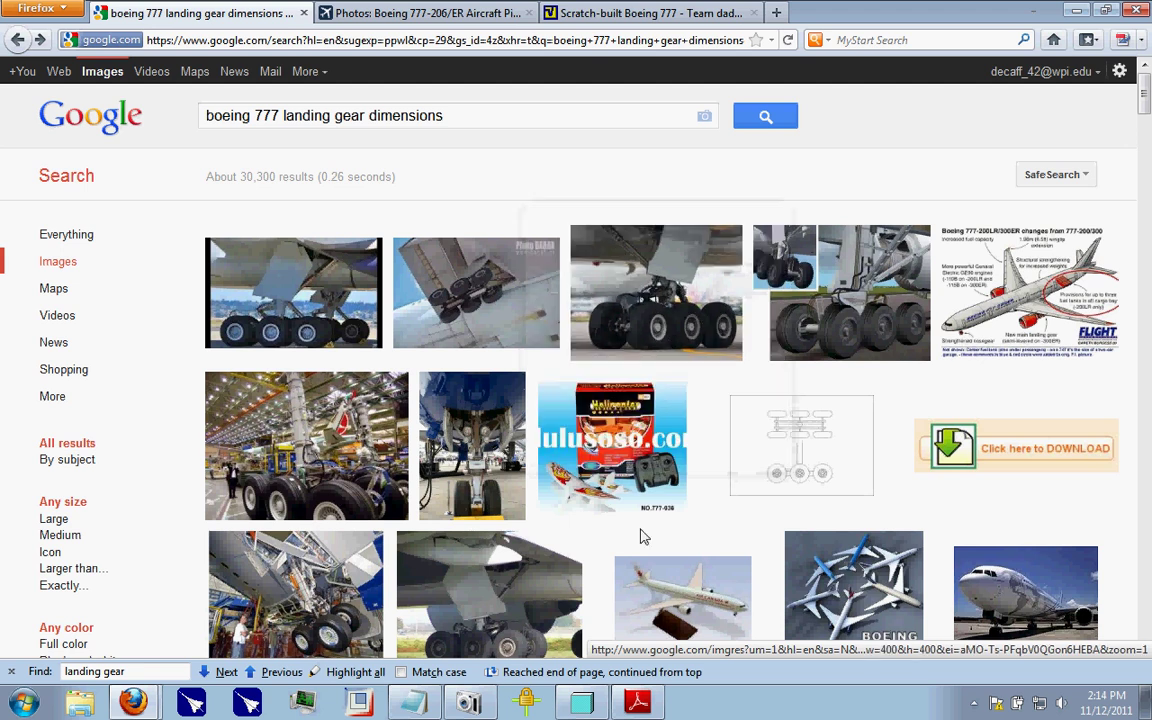
pyautogui.click(585, 702)
# - Group the wheel extrusion together with its edge round
pyautogui.hotkey('ctrl', 'd')
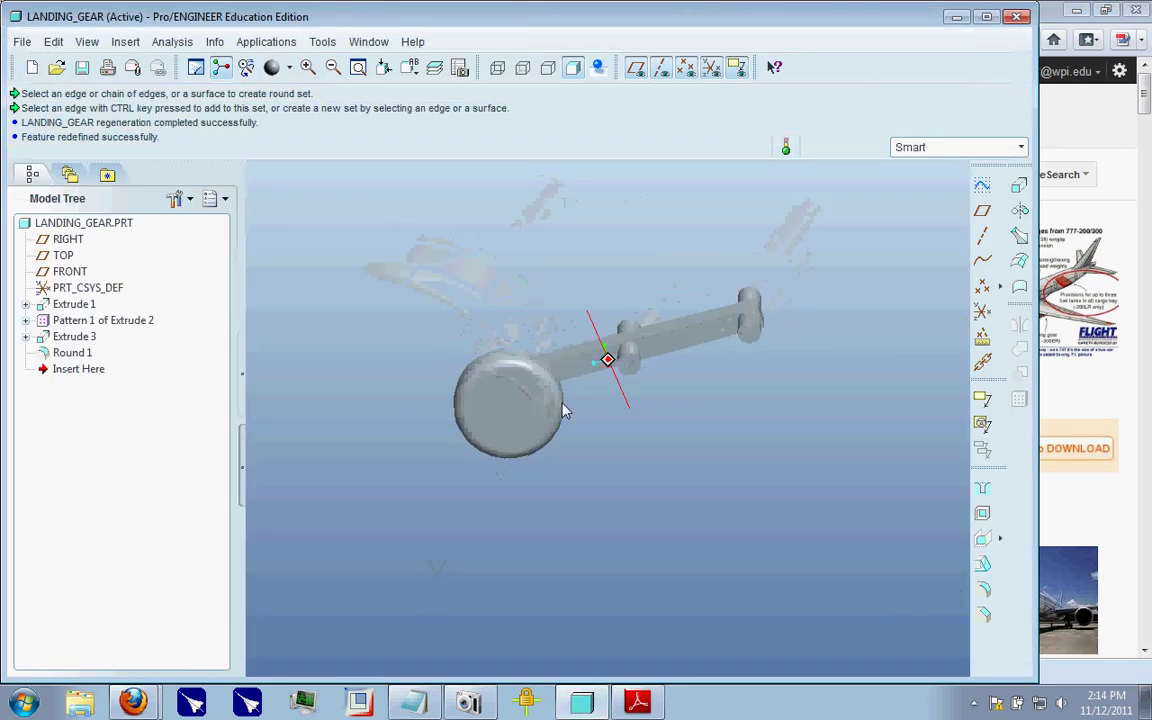
pyautogui.click(73, 337)
pyautogui.keyDown('ctrl'); pyautogui.click(72, 352); pyautogui.keyUp('ctrl')
pyautogui.rightClick(72, 352)
pyautogui.click(135, 403)
# - Rename the wheel group TIRE and create a reference pattern of it on the other two axles
pyautogui.click(118, 344)
pyautogui.click(118, 345)
pyautogui.write('TIRE')
pyautogui.press('Return')
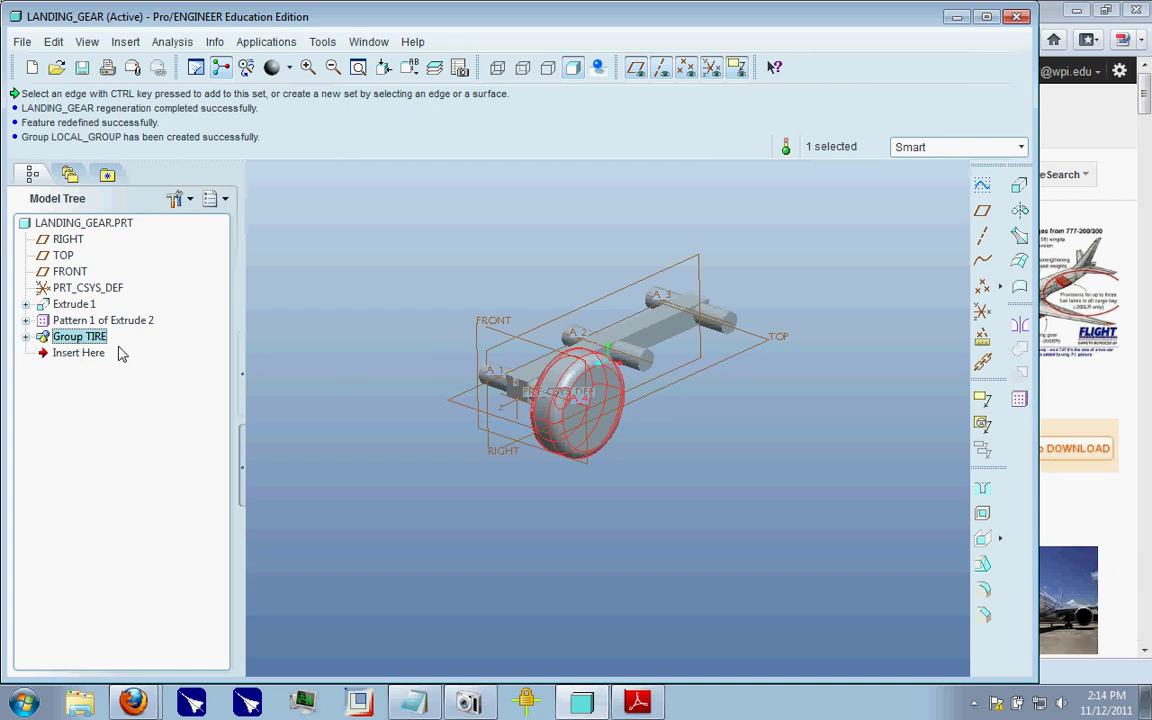
pyautogui.click(1019, 400)
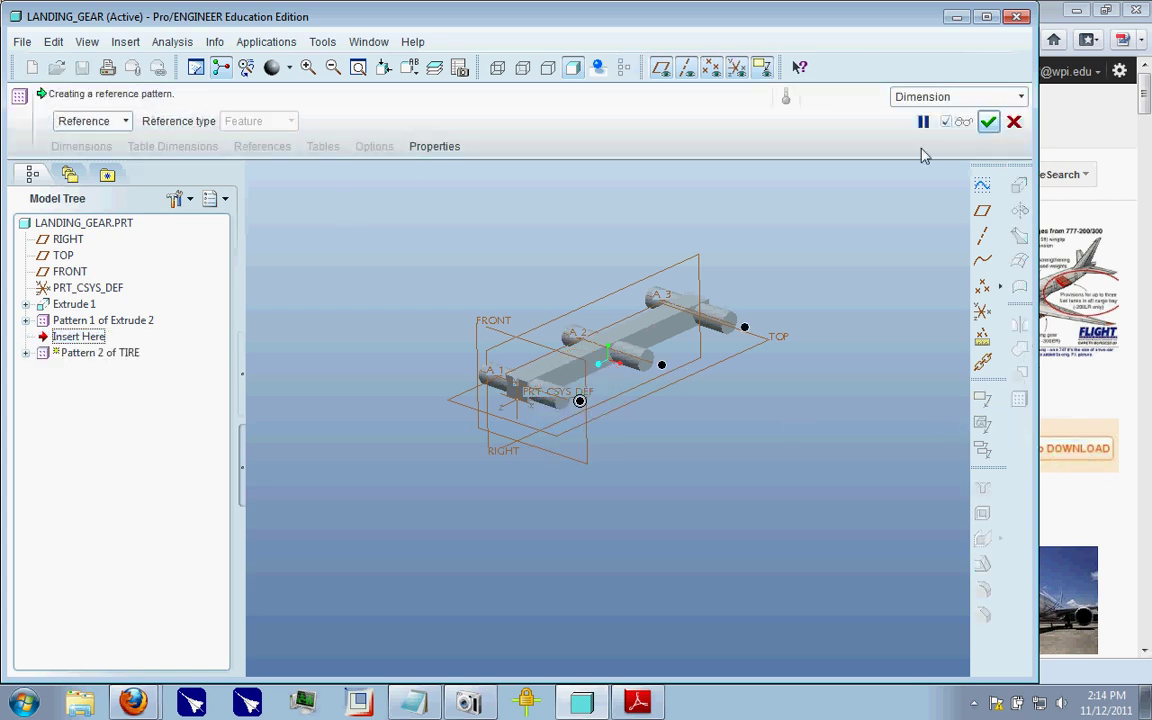
pyautogui.click(988, 121)
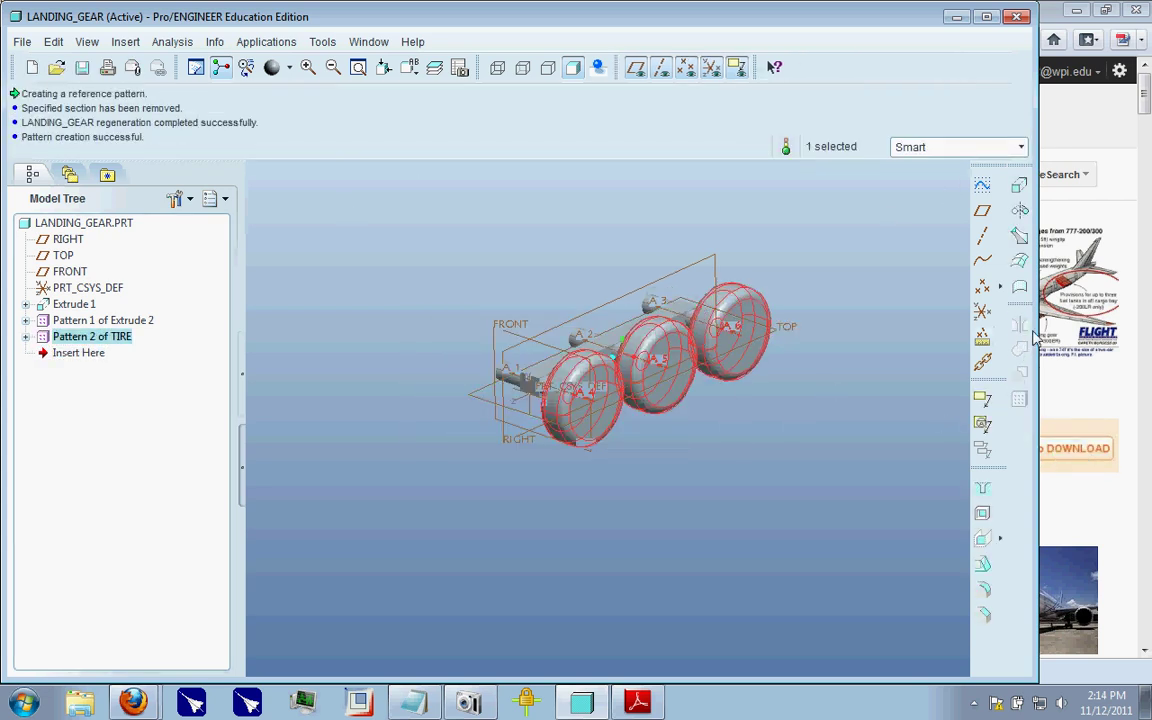
# - Start a new extrusion with an internal sketch on the free end face of the first axle, opposite the existing tires
pyautogui.moveTo(572, 355); pyautogui.dragTo(620, 366, button='middle')
pyautogui.scroll(-3, 655, 420)
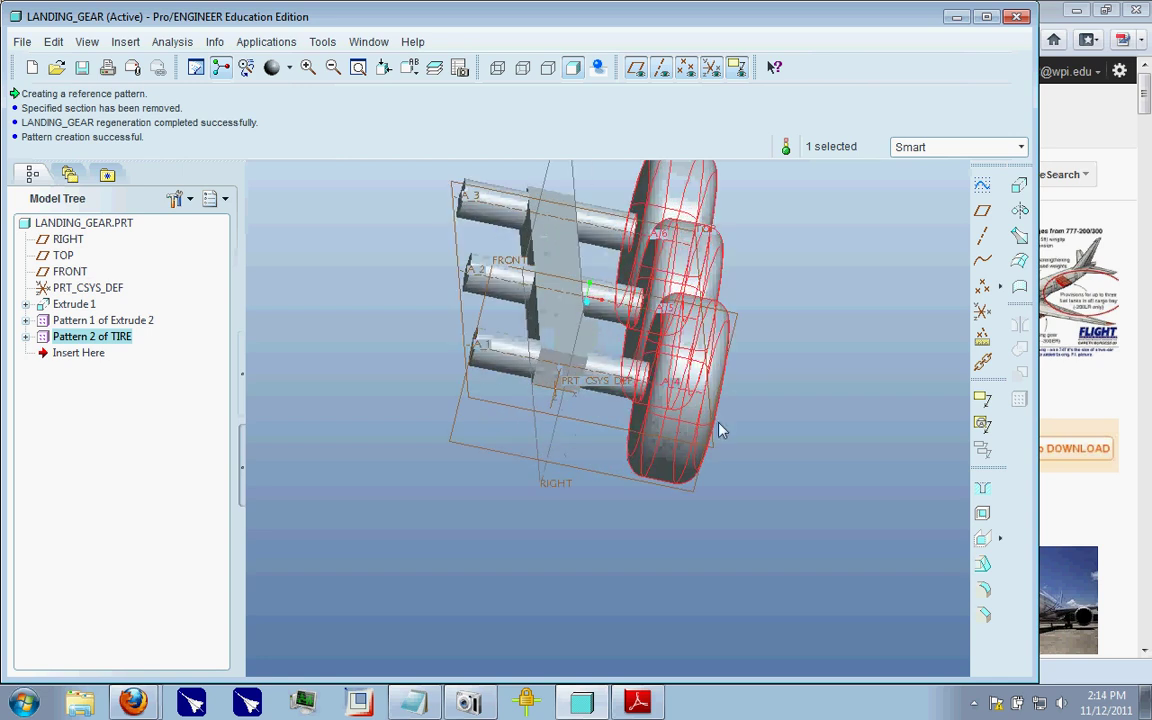
pyautogui.scroll(1, 416, 394)
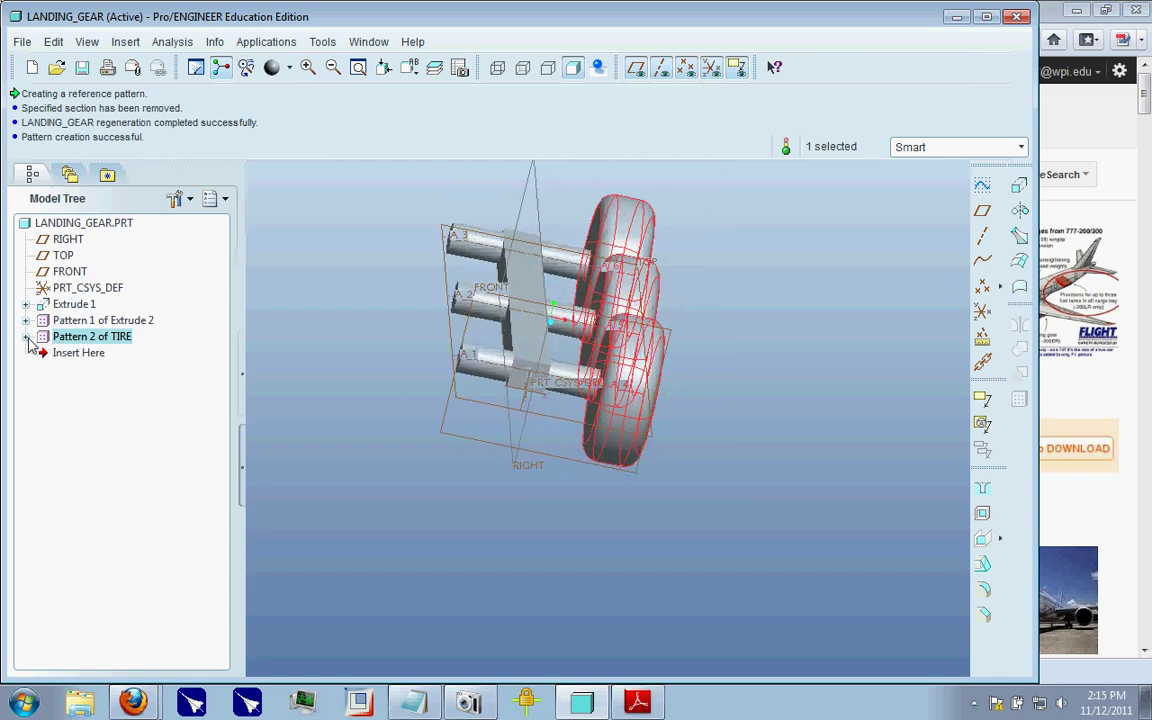
pyautogui.moveTo(743, 444); pyautogui.dragTo(507, 351, button='middle')
pyautogui.moveTo(880, 362); pyautogui.dragTo(764, 373, button='middle')
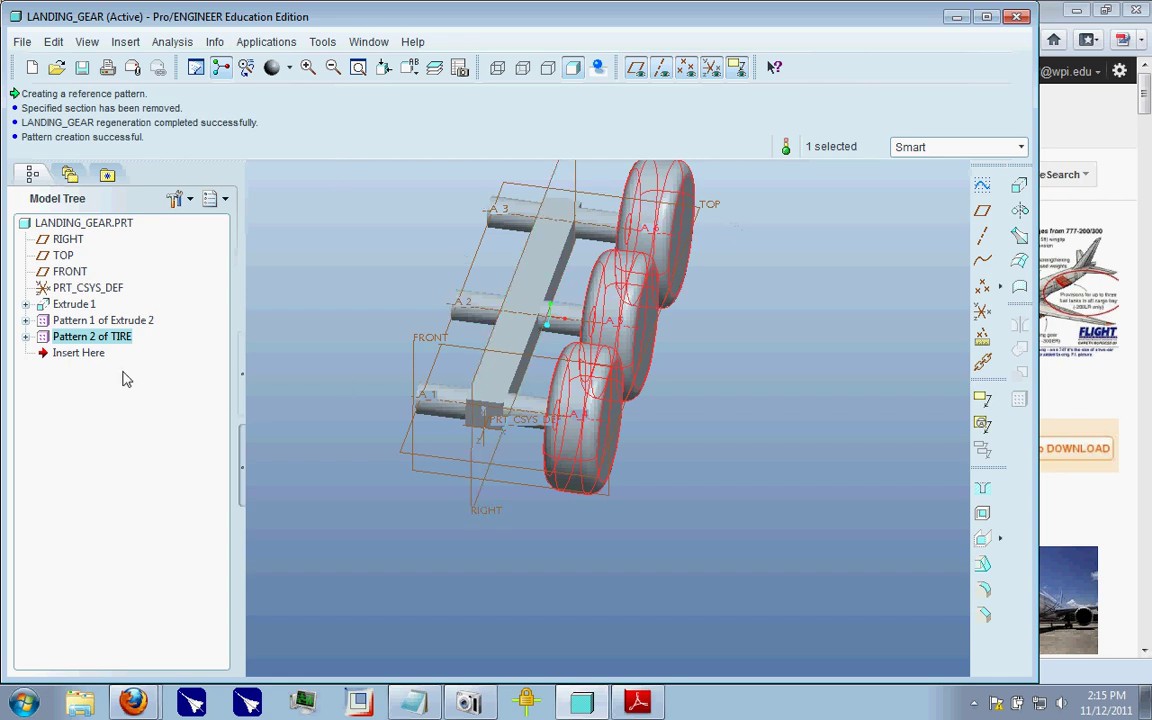
pyautogui.moveTo(549, 518); pyautogui.dragTo(746, 566, button='middle')
pyautogui.scroll(-3, 739, 415)
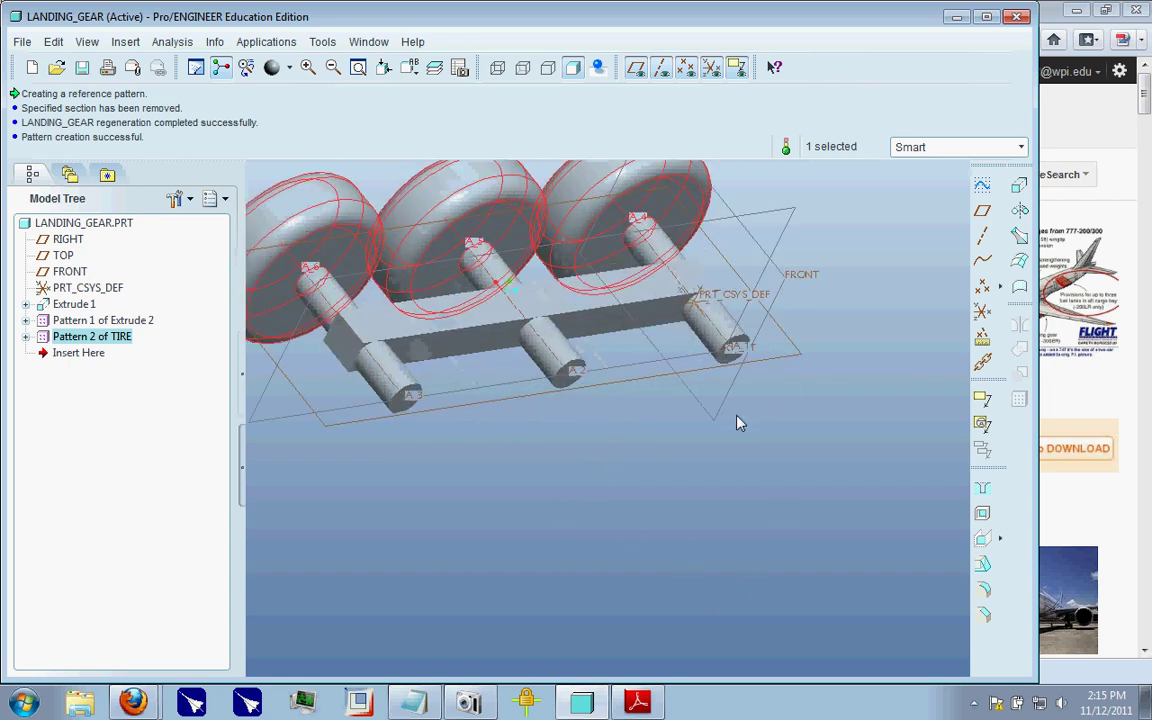
pyautogui.click(1019, 185)
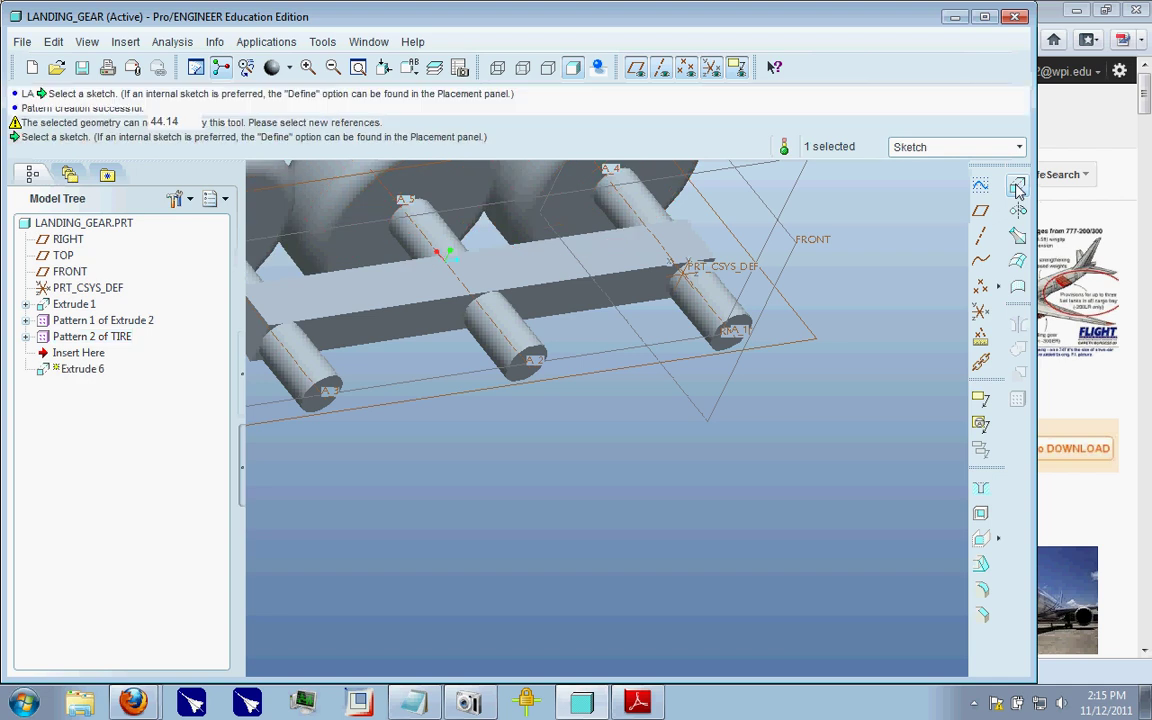
pyautogui.click(226, 211)
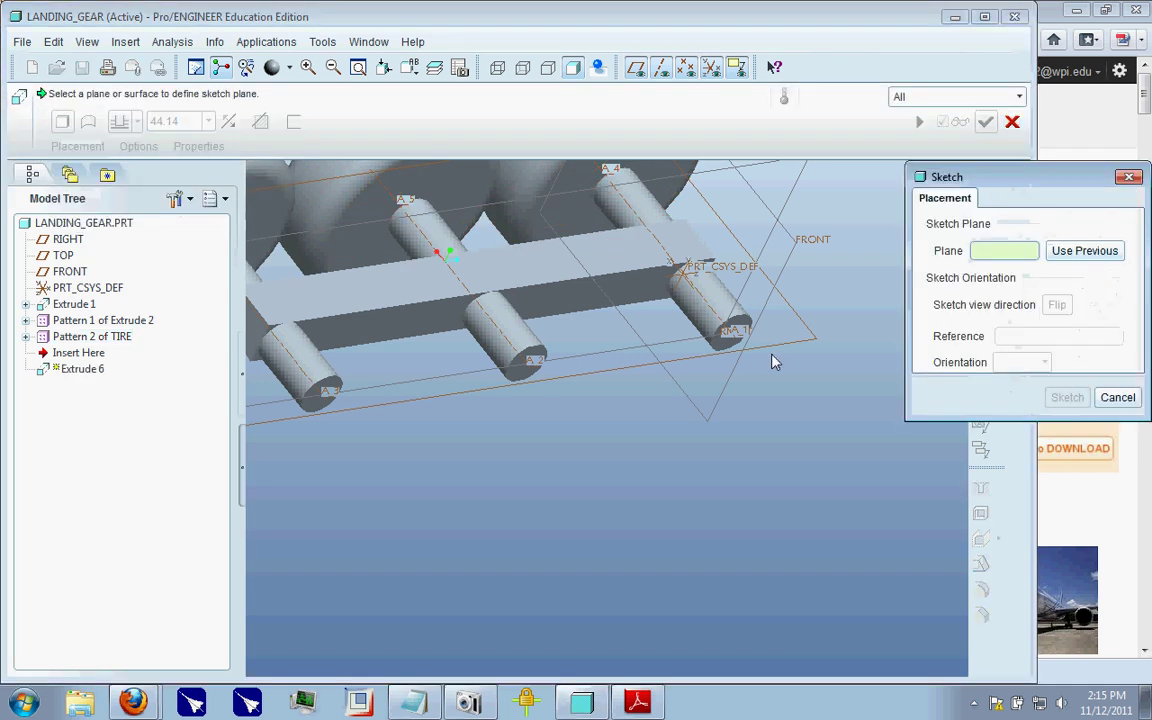
pyautogui.click(728, 345)
pyautogui.click(1067, 397)
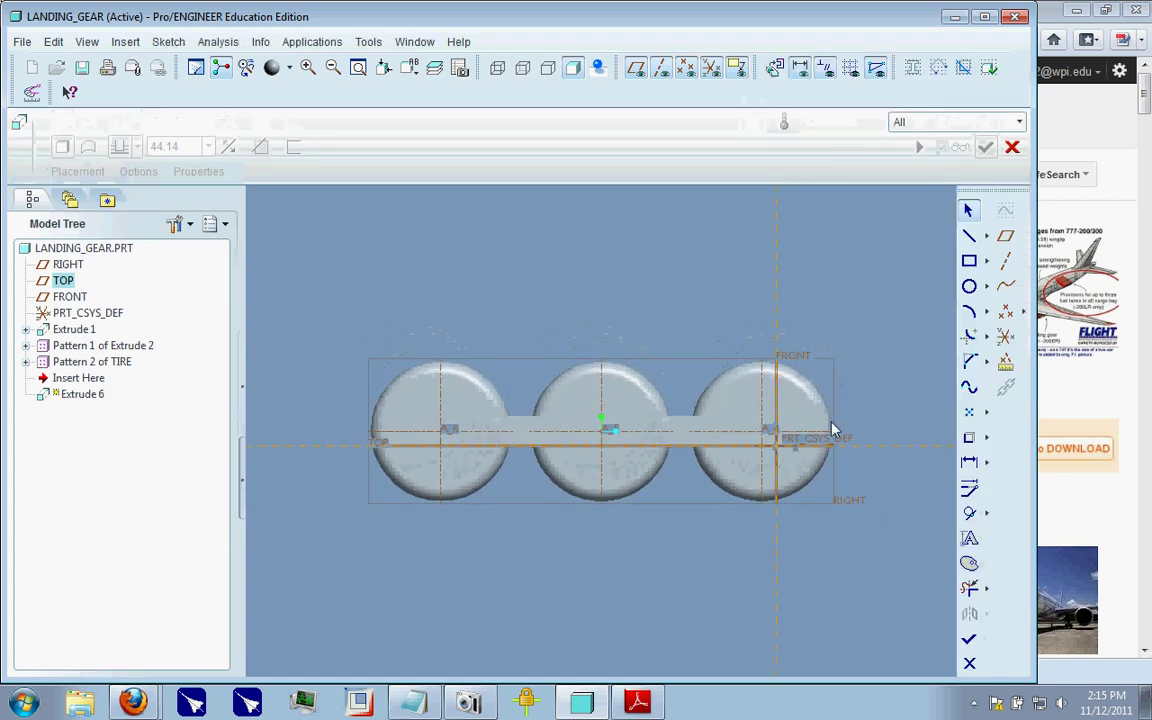
# - Reuse both halves of the existing tire's circular outline as sketch edges and finish the sketch
pyautogui.scroll(-3, 800, 420)
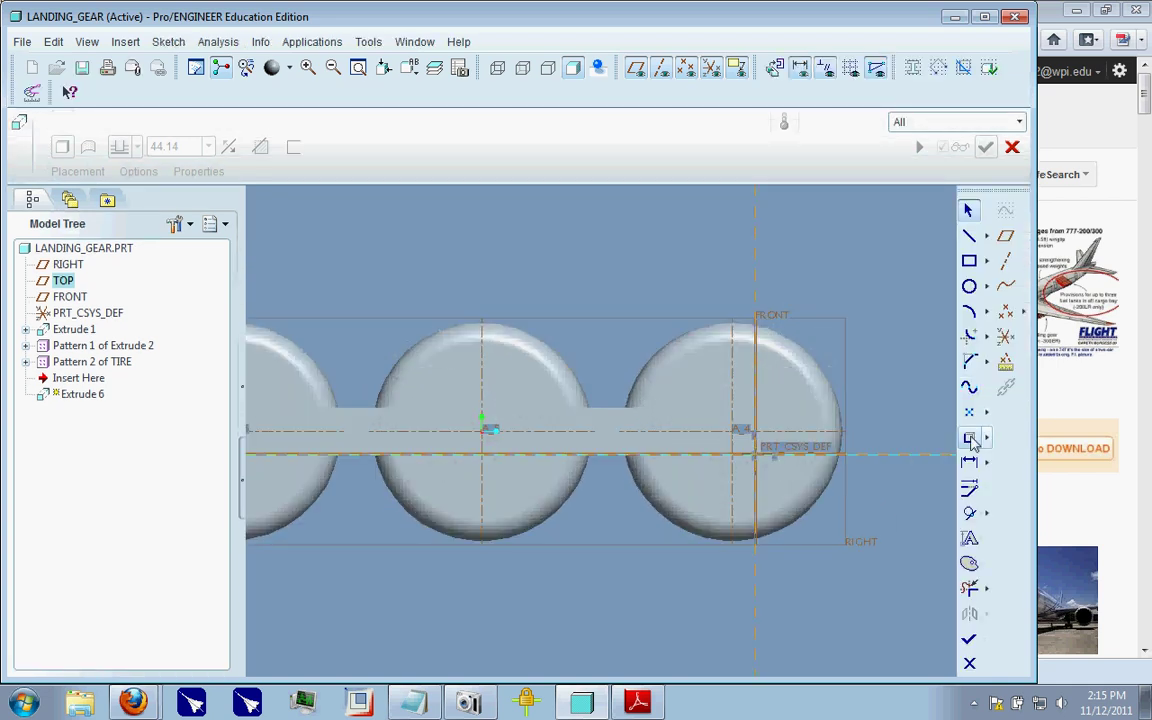
pyautogui.click(969, 438)
pyautogui.click(784, 339)
pyautogui.click(838, 489)
pyautogui.click(1085, 301)
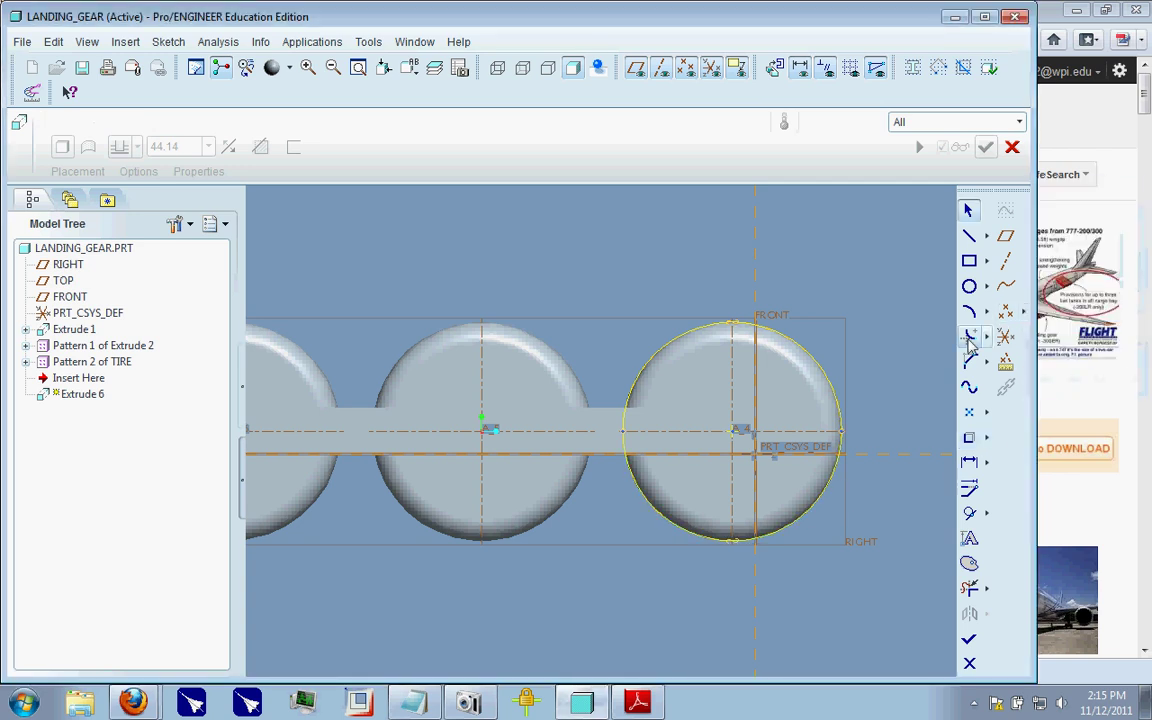
pyautogui.click(969, 638)
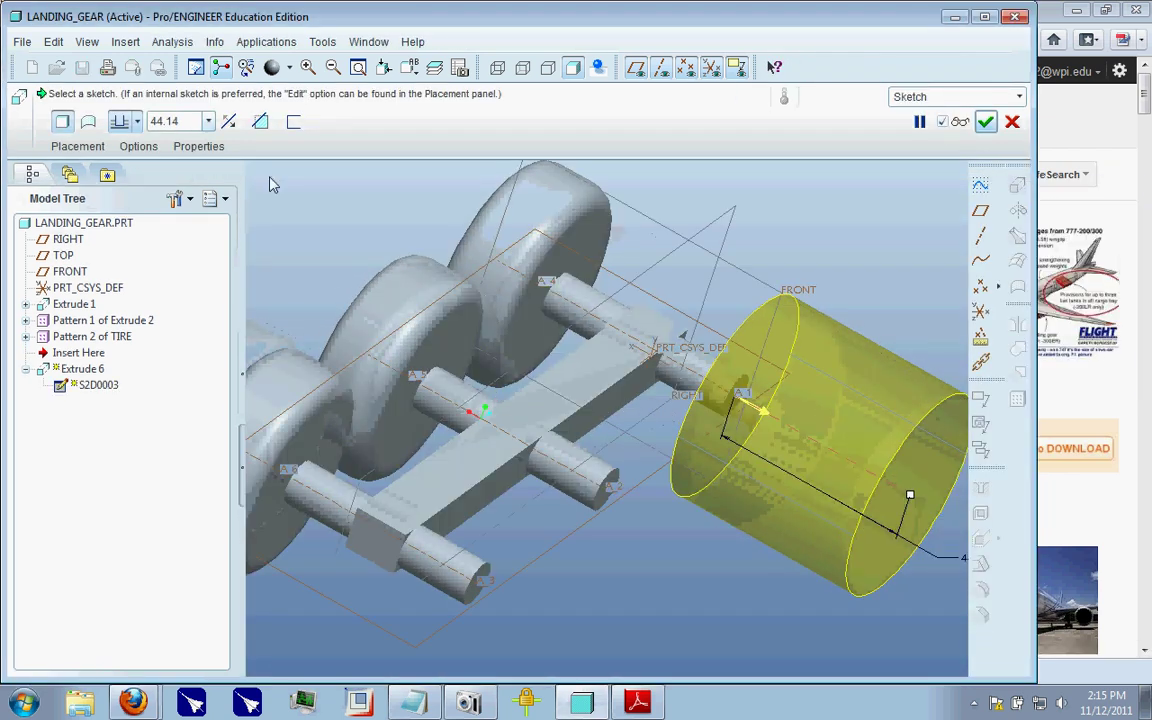
# - Extrude the wheel circle to a depth of 17.5 and complete the feature
pyautogui.click(188, 128)
pyautogui.write('17')
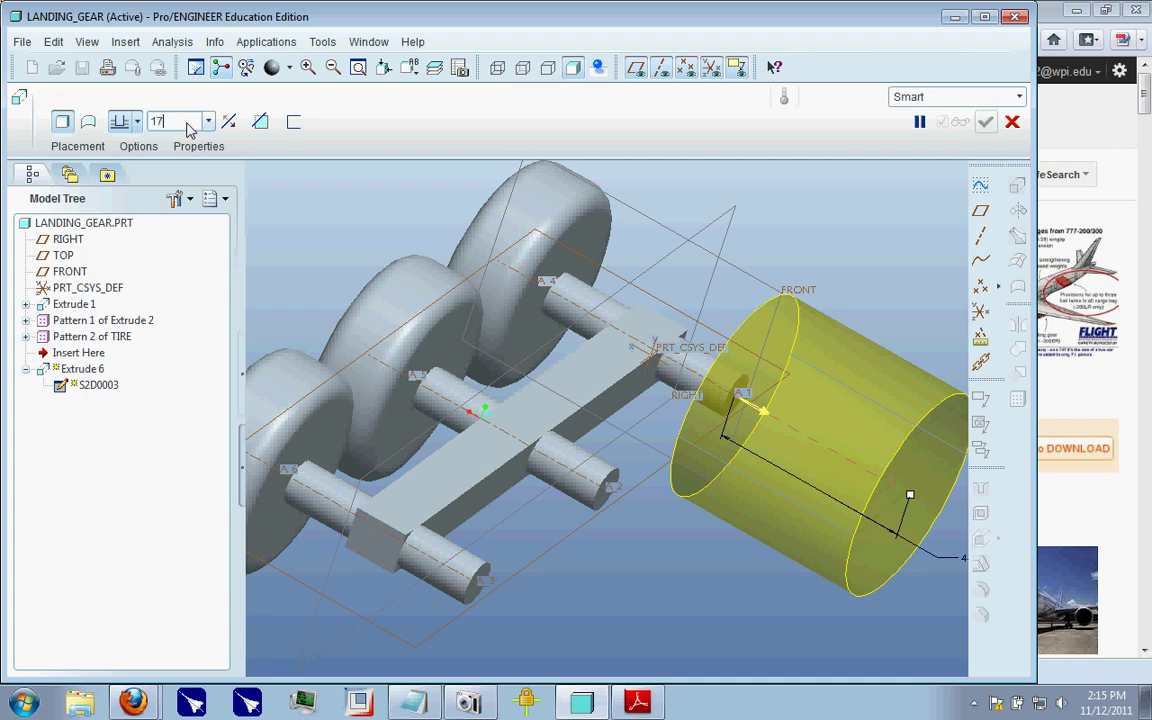
pyautogui.write('.5')
pyautogui.press('Return')
pyautogui.click(985, 122)
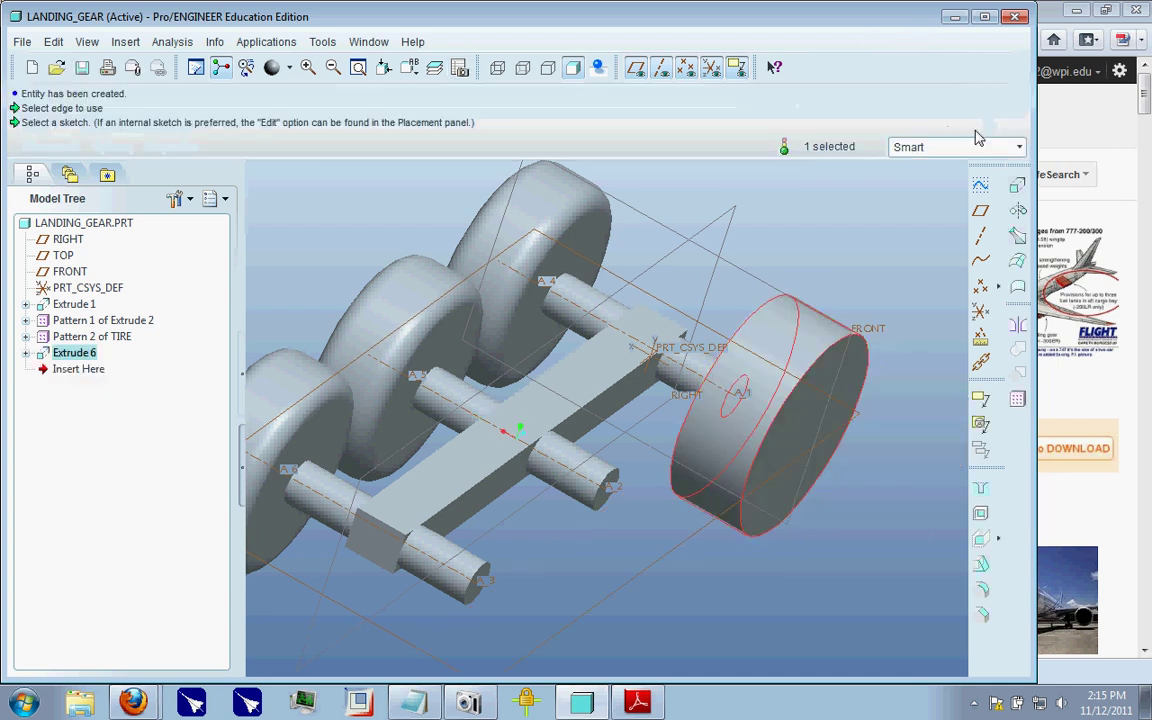
# - Round both circular outer edges of the new wheel with a radius of 4.50
pyautogui.click(981, 513)
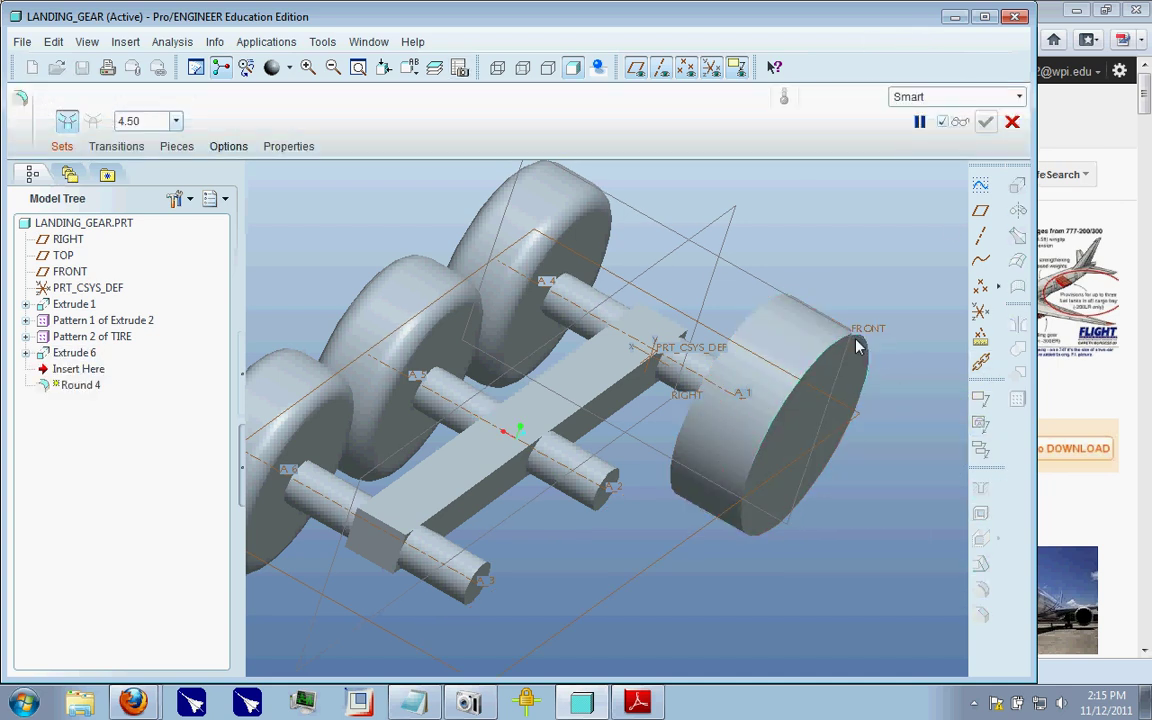
pyautogui.click(865, 378)
pyautogui.keyDown('ctrl'); pyautogui.click(753, 332); pyautogui.keyUp('ctrl')
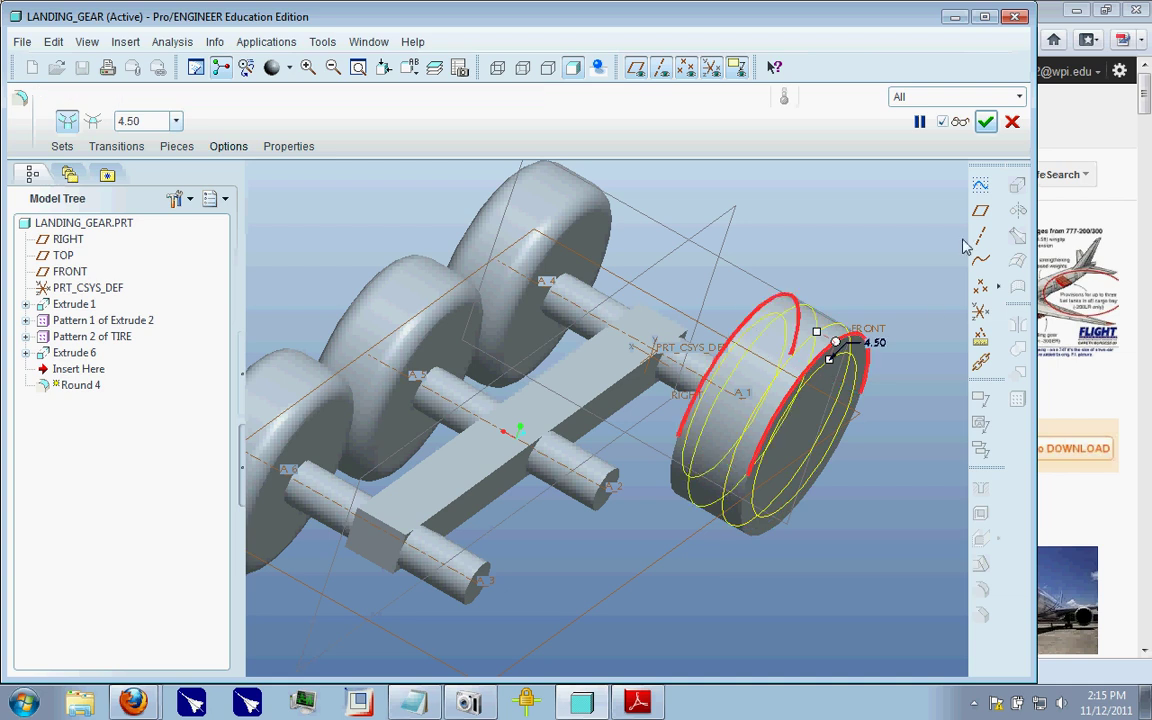
pyautogui.click(986, 122)
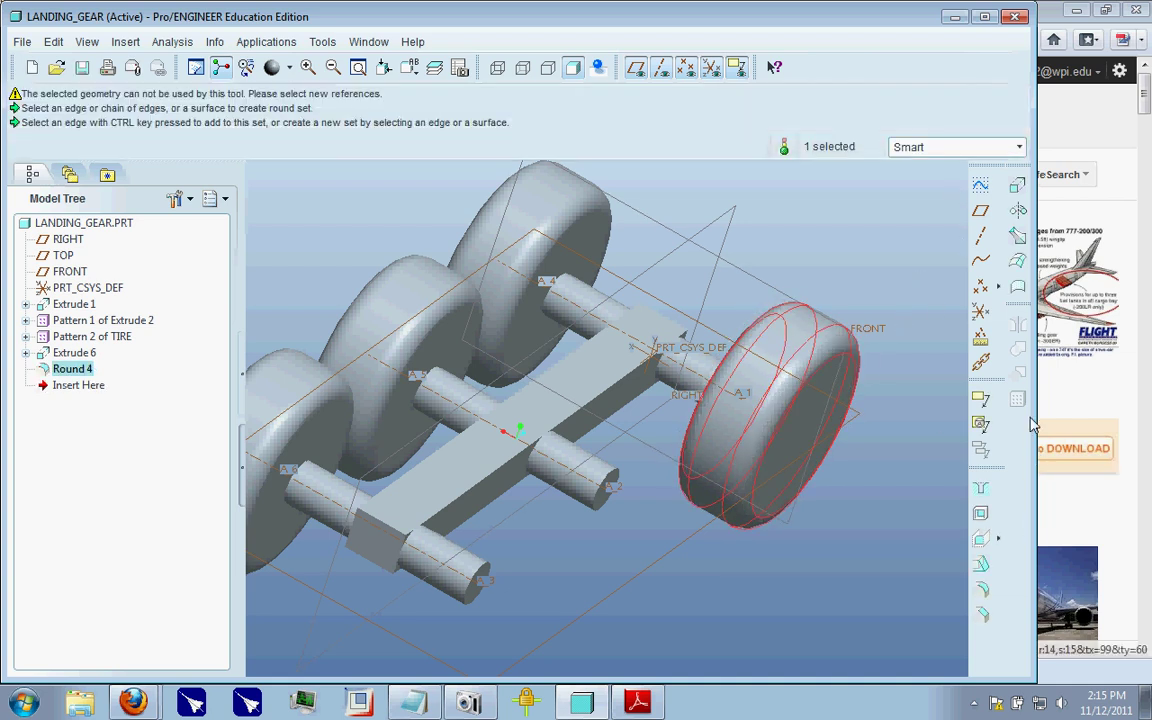
# - Group the new wheel's extrusion with its edge round and create a reference pattern of the group
pyautogui.keyDown('ctrl'); pyautogui.click(64, 354); pyautogui.keyUp('ctrl')
pyautogui.rightClick(64, 358)
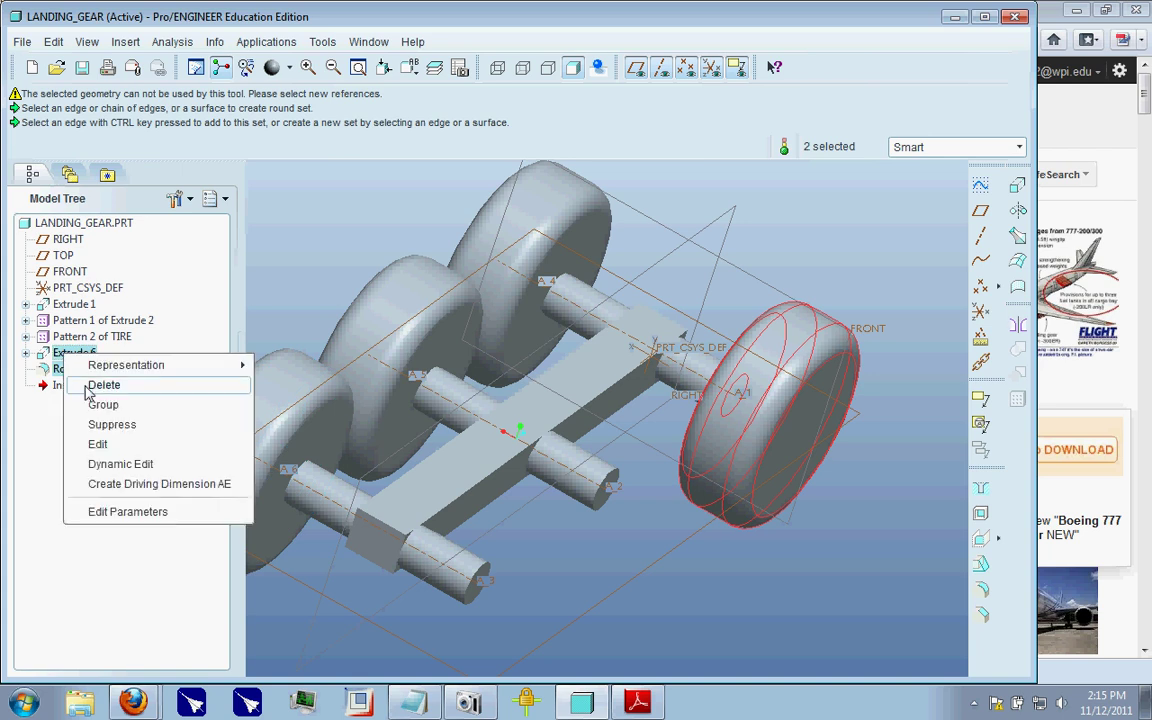
pyautogui.click(95, 403)
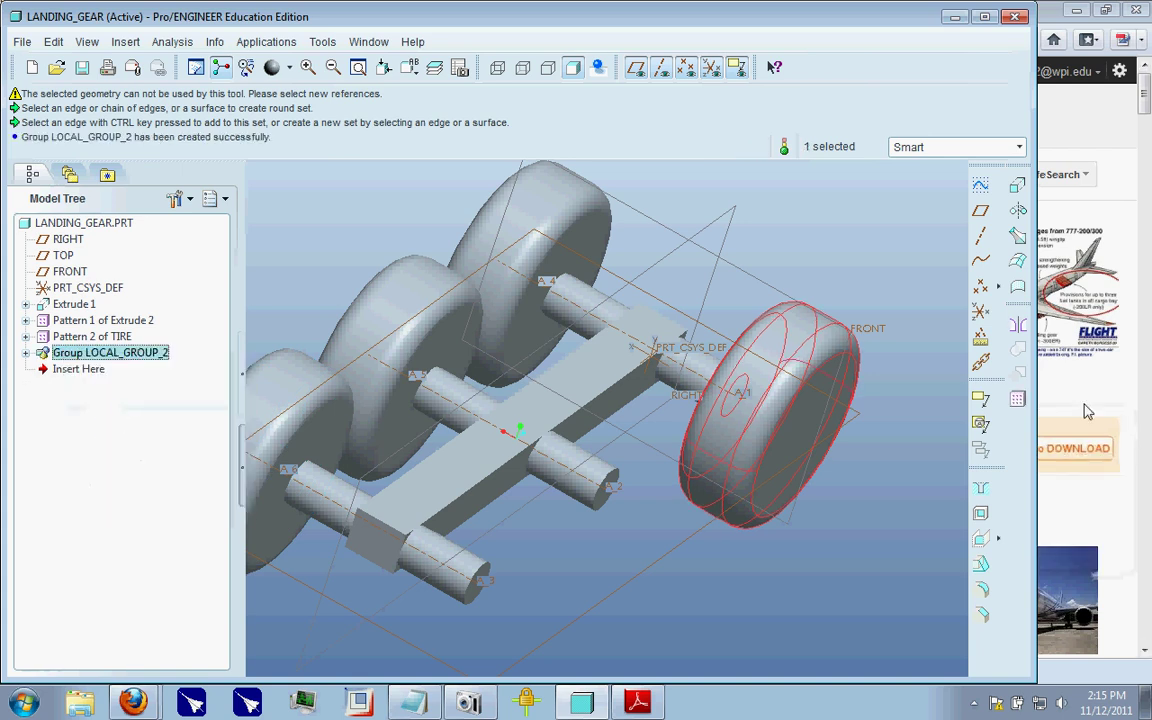
pyautogui.click(1017, 398)
pyautogui.click(983, 120)
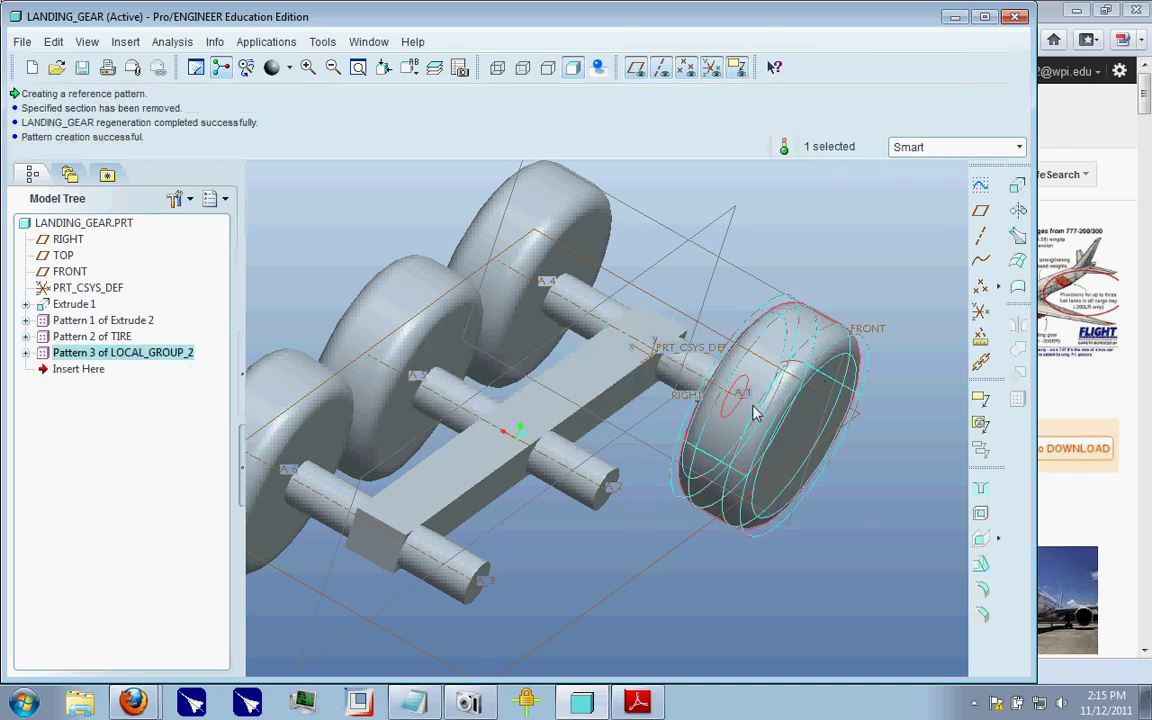
pyautogui.hotkey('ctrl', 'd')
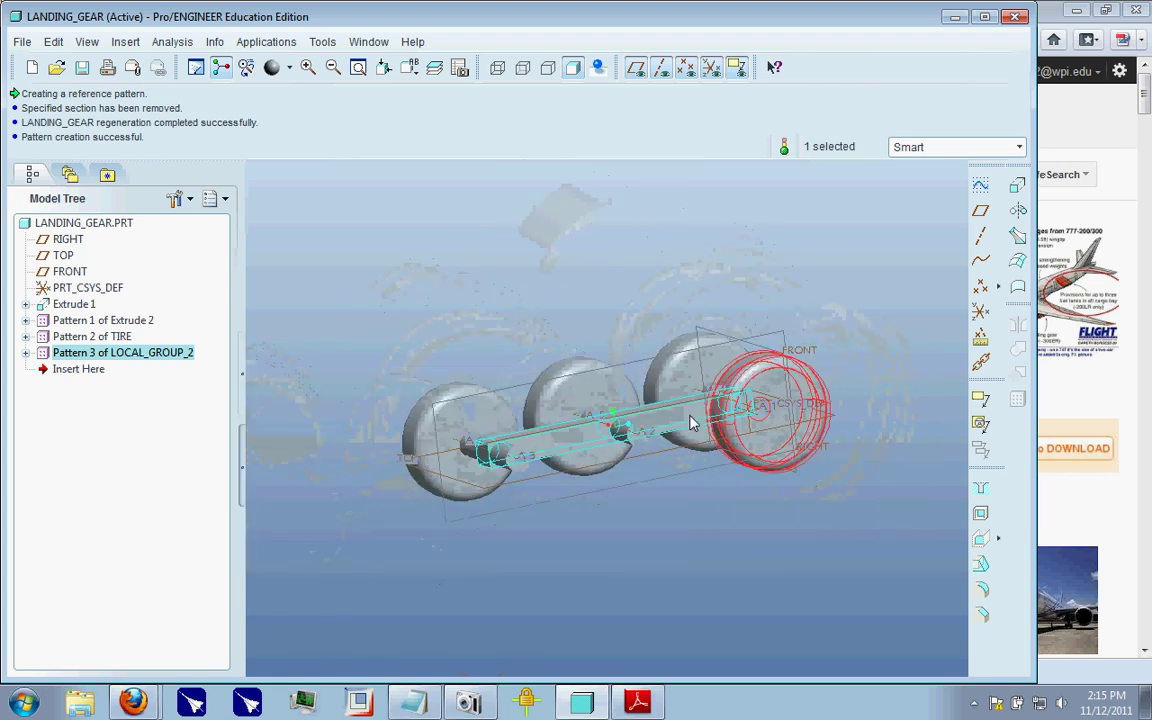
# - Redefine the new wheel's pattern as a Direction pattern that follows the beam's long edge
pyautogui.rightClick(118, 353)
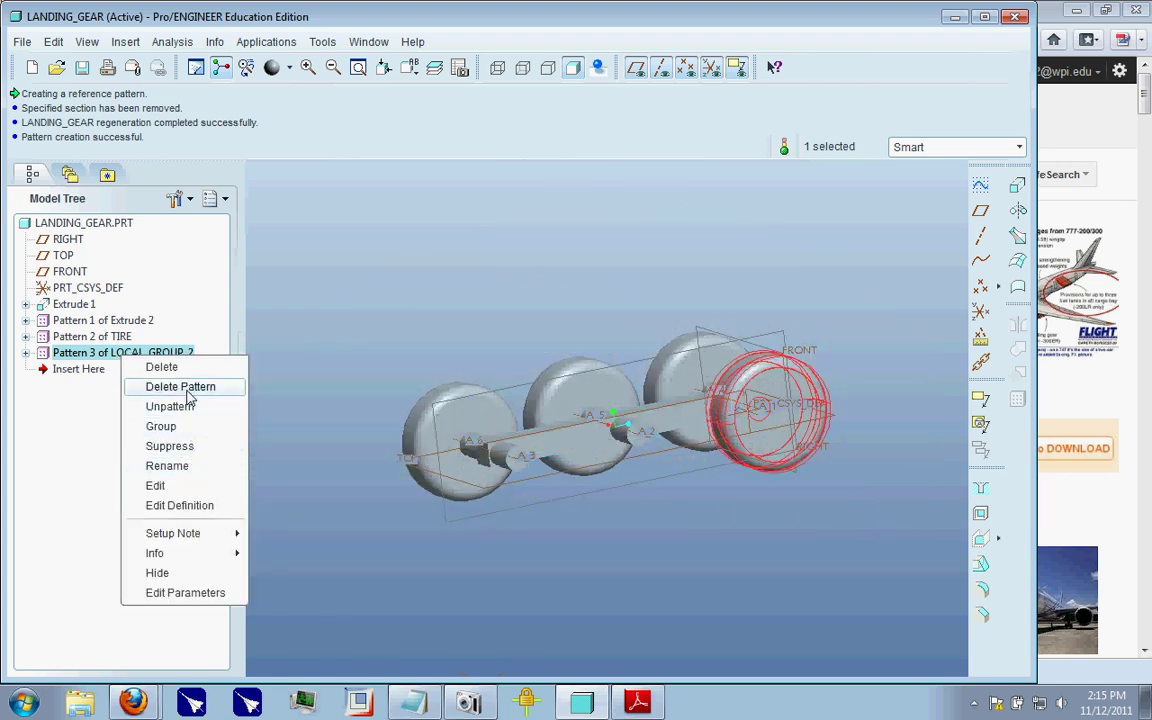
pyautogui.click(188, 506)
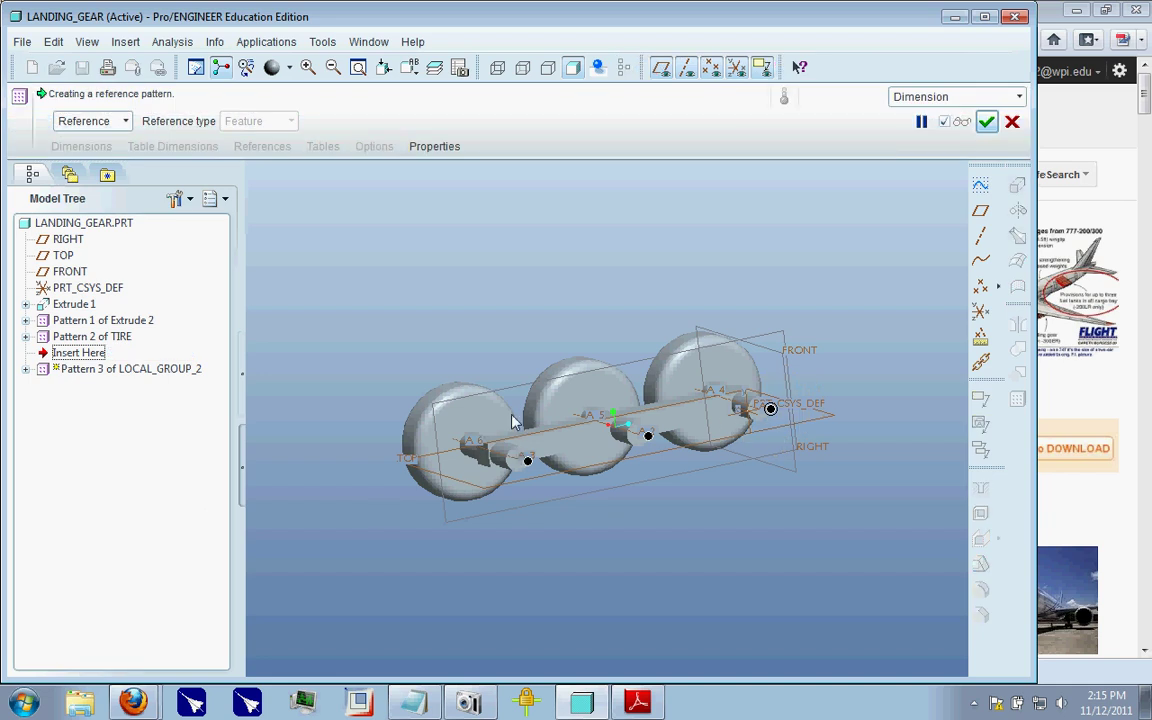
pyautogui.click(121, 124)
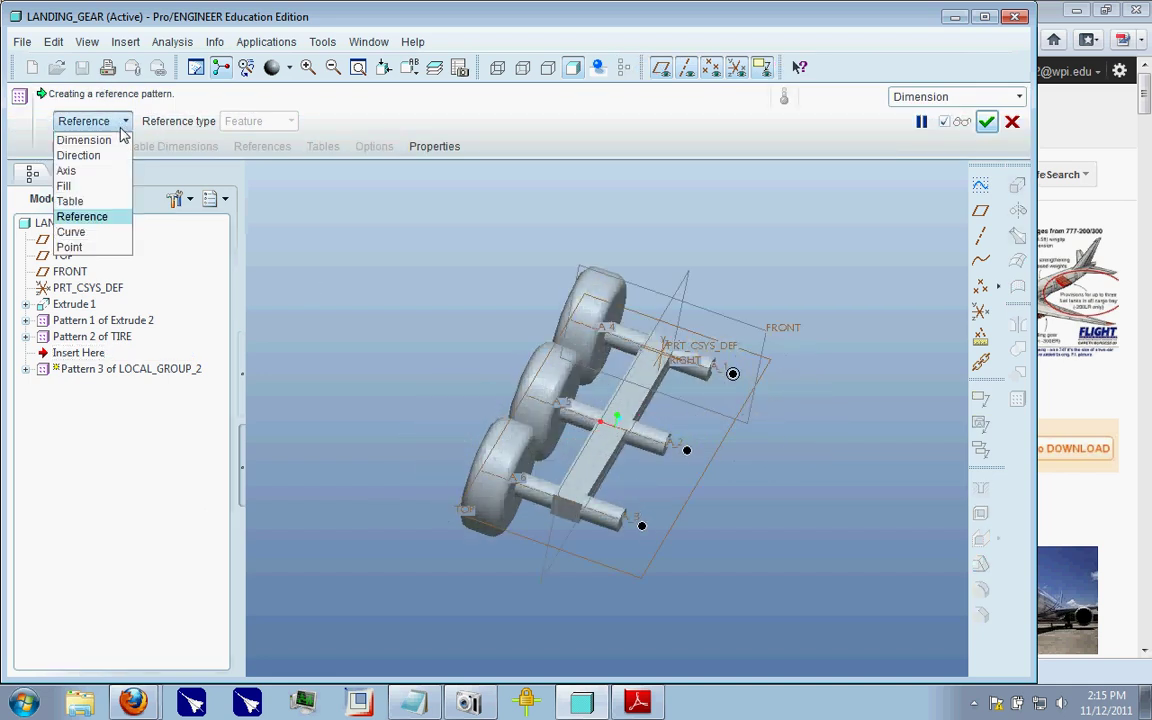
pyautogui.click(78, 155)
pyautogui.click(547, 393)
pyautogui.click(648, 390)
pyautogui.scroll(-3, 737, 397)
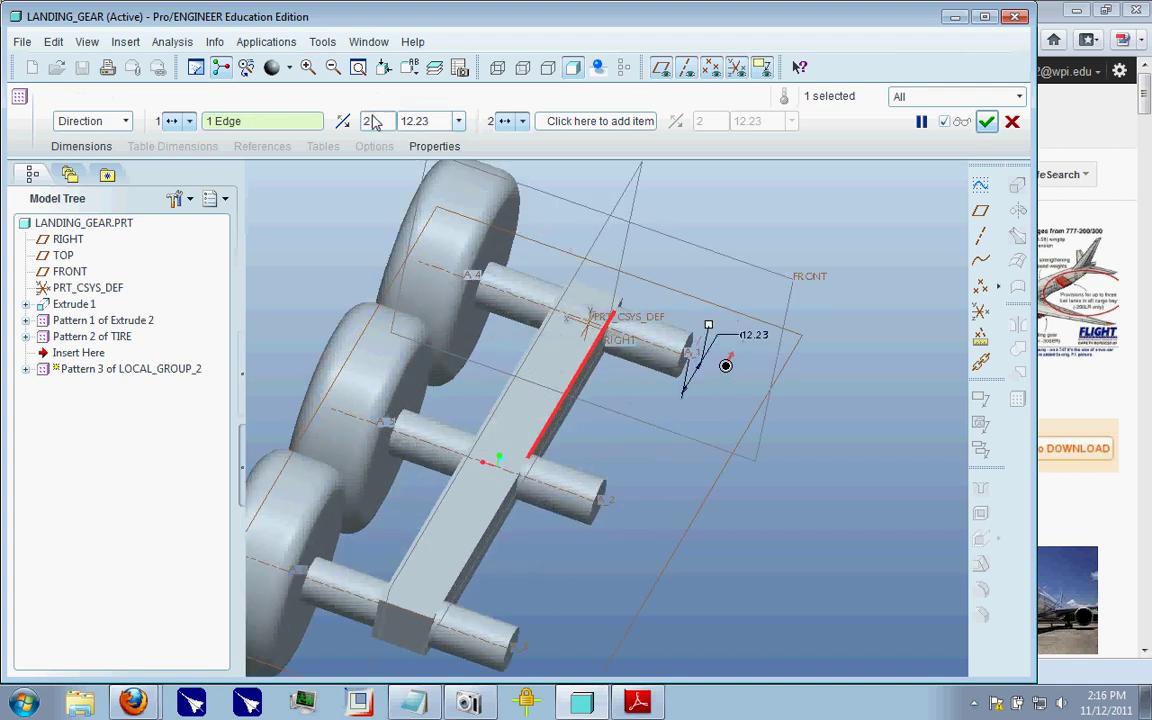
# - Set the direction pattern to 3 members spaced 55 apart, flip its direction toward the other axles, and complete it
pyautogui.doubleClick(367, 121)
pyautogui.write('3')
pyautogui.press('Return')
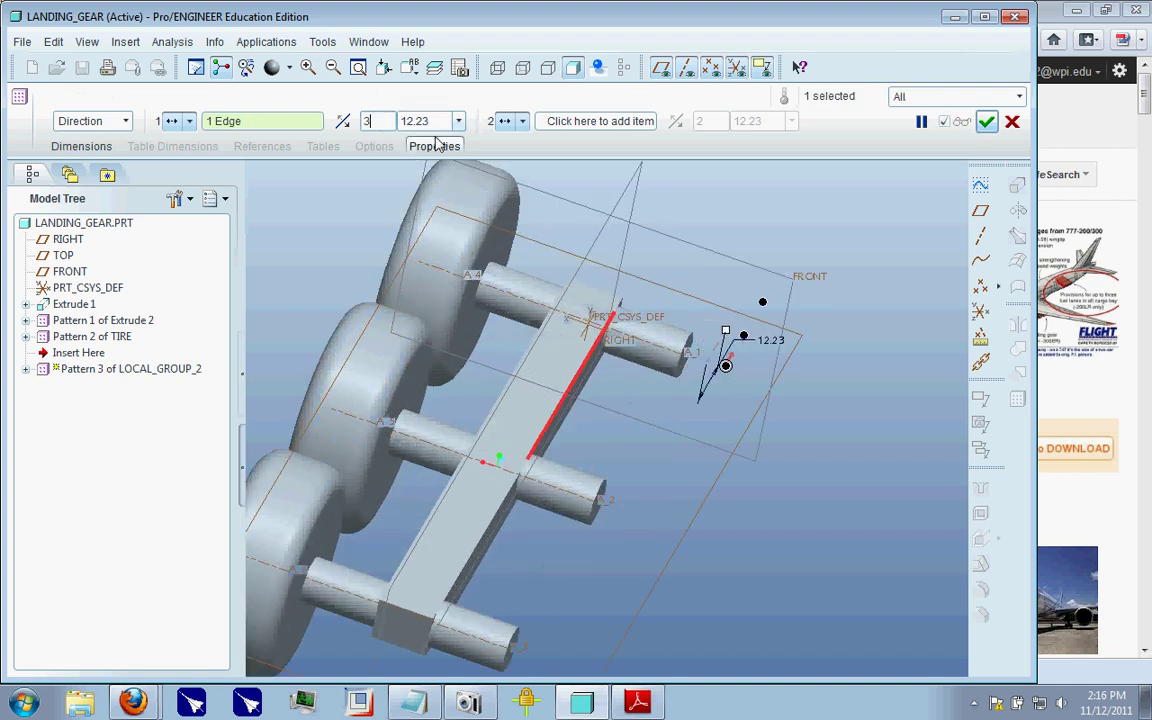
pyautogui.write('5')
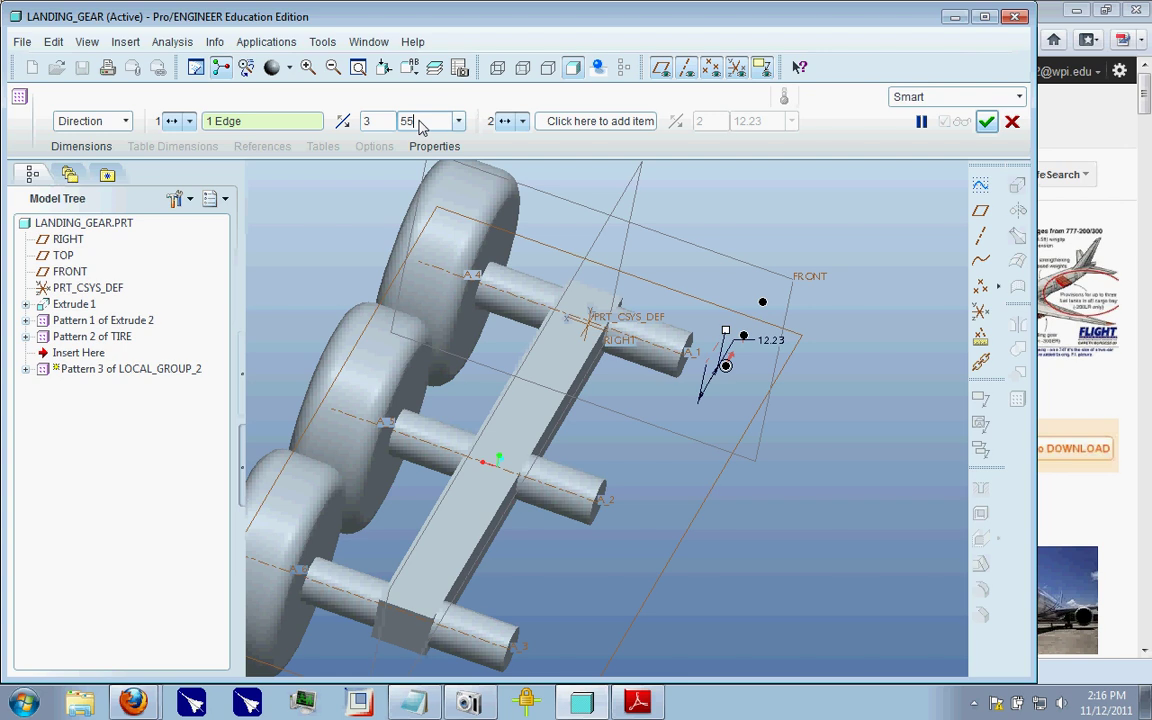
pyautogui.write('5')
pyautogui.press('Return')
pyautogui.click(342, 121)
pyautogui.moveTo(627, 332)
pyautogui.mouseDown(button='middle')
pyautogui.moveTo(671, 354)
pyautogui.moveTo(700, 348)
pyautogui.mouseUp(button='middle')
pyautogui.click(986, 122)
# - Compare the two rows of wheels with the landing gear photos in Firefox and return to Pro/ENGINEER
pyautogui.moveTo(568, 272); pyautogui.dragTo(530, 440, button='middle')
pyautogui.click(684, 425)
pyautogui.click(1096, 402)
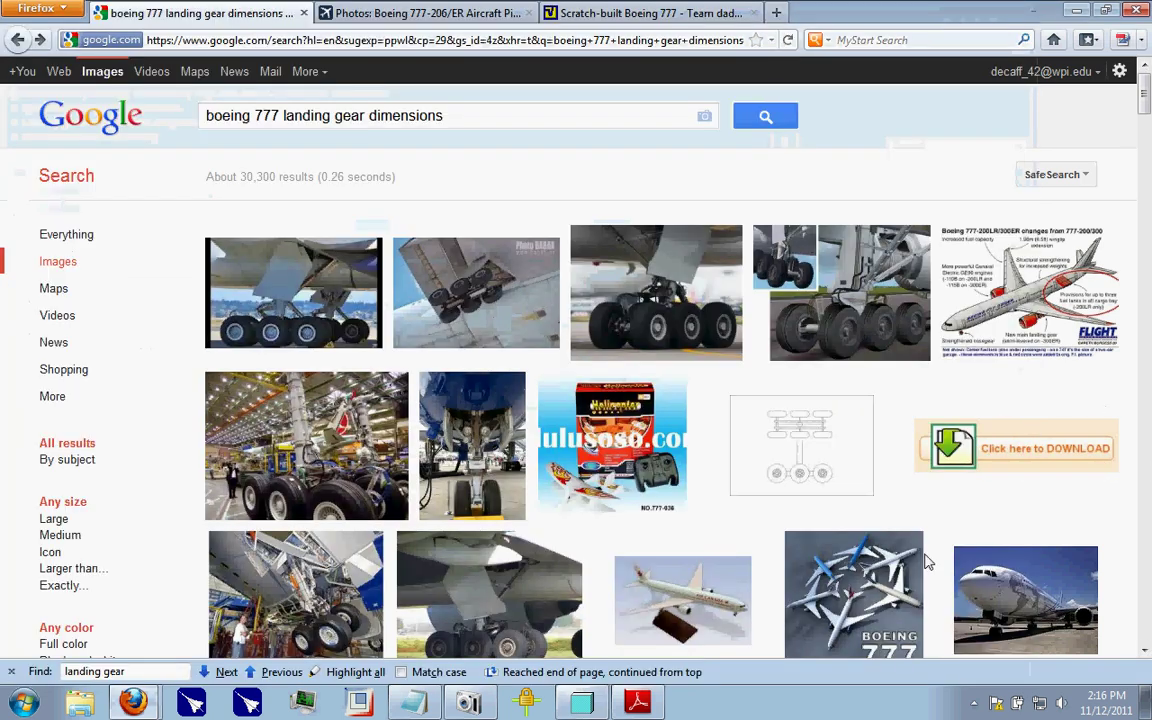
pyautogui.click(606, 22)
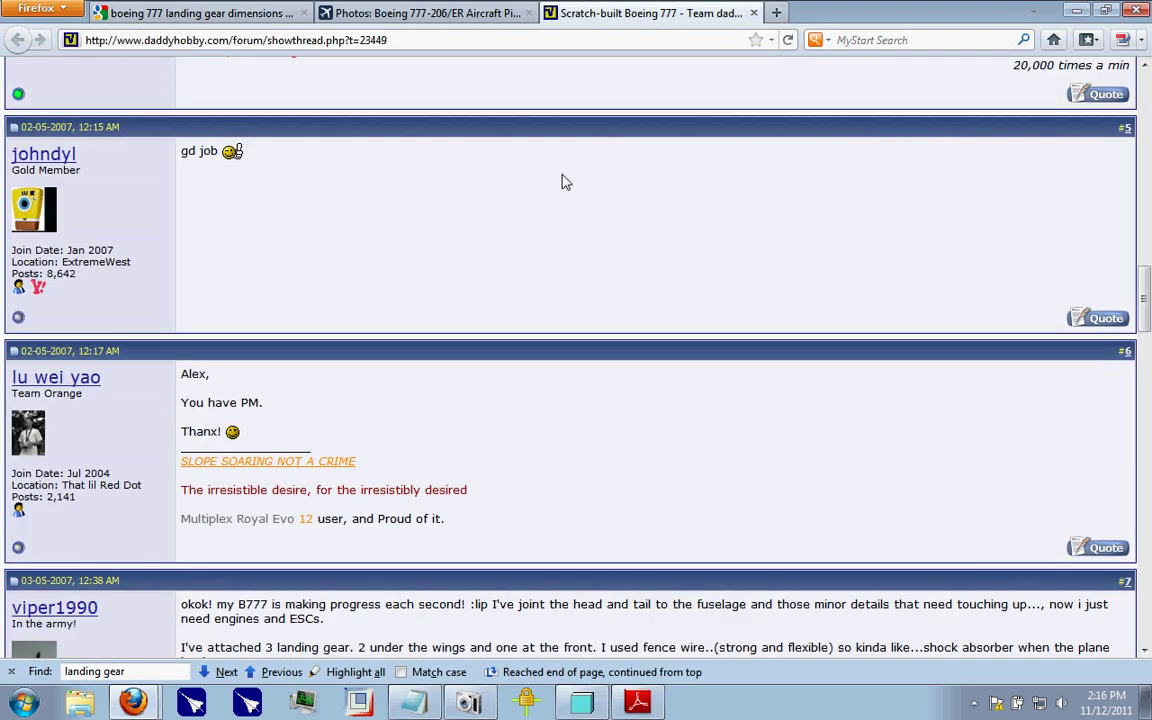
pyautogui.click(427, 14)
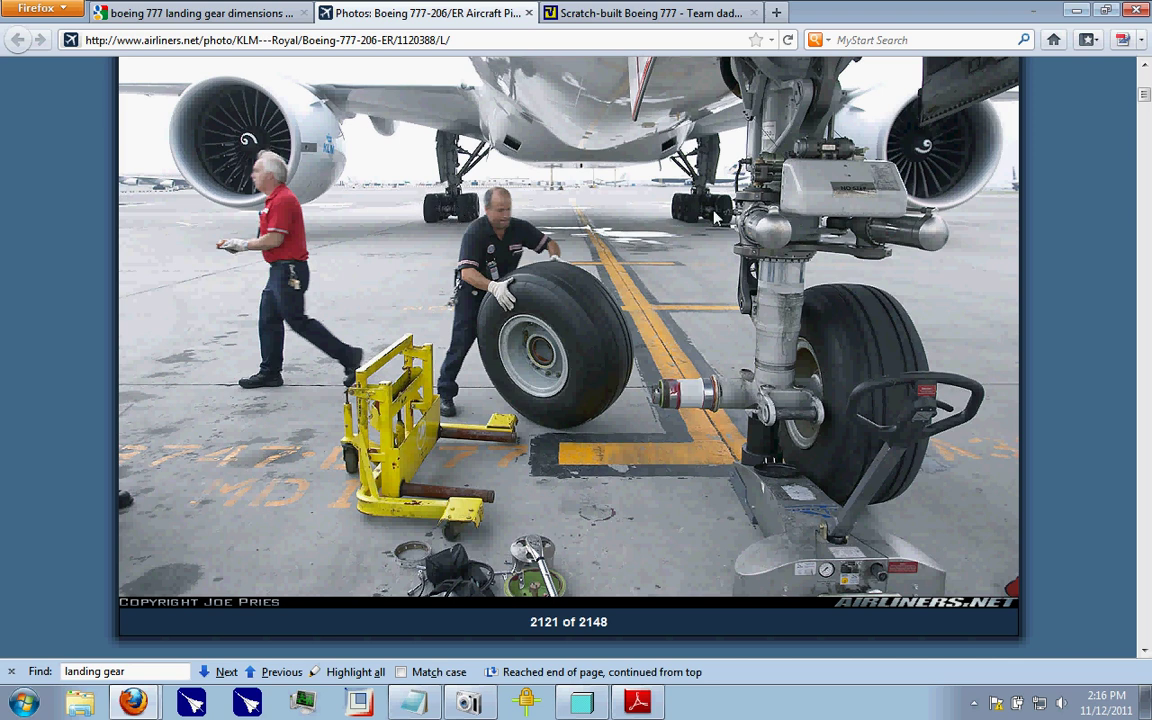
pyautogui.hotkey('alt', 'Tab')
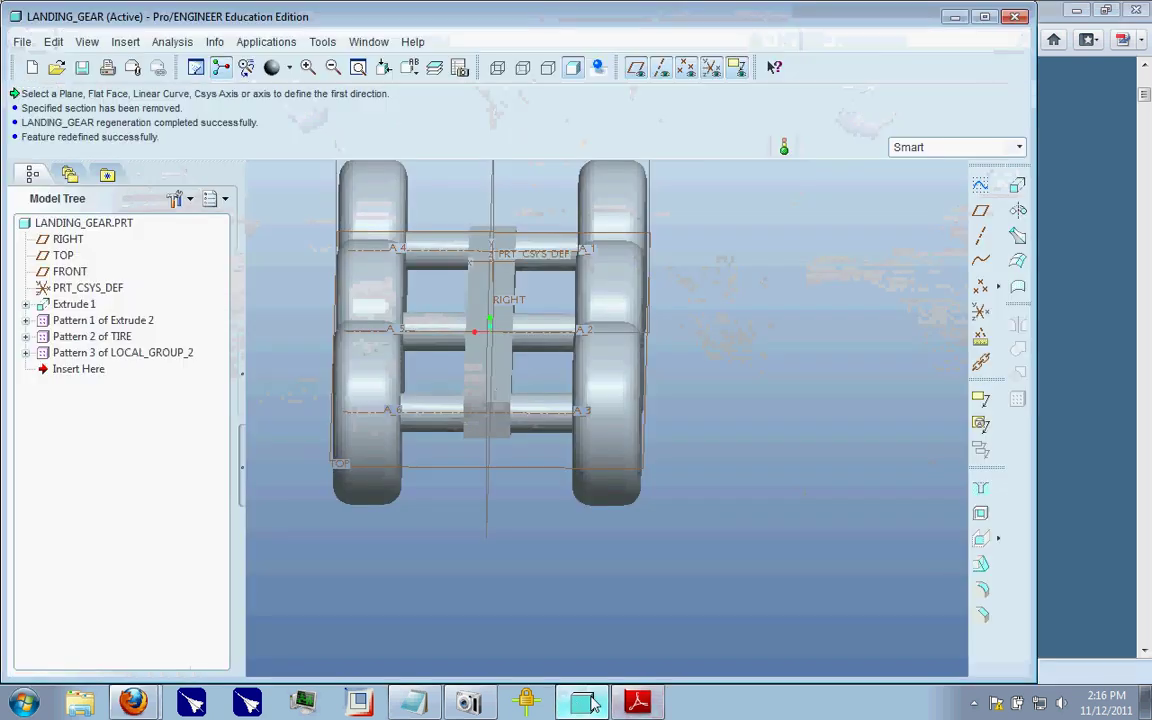
# - Redefine the wheel beam's extrusion with a symmetric depth of 18
pyautogui.moveTo(427, 390); pyautogui.dragTo(483, 354, button='middle')
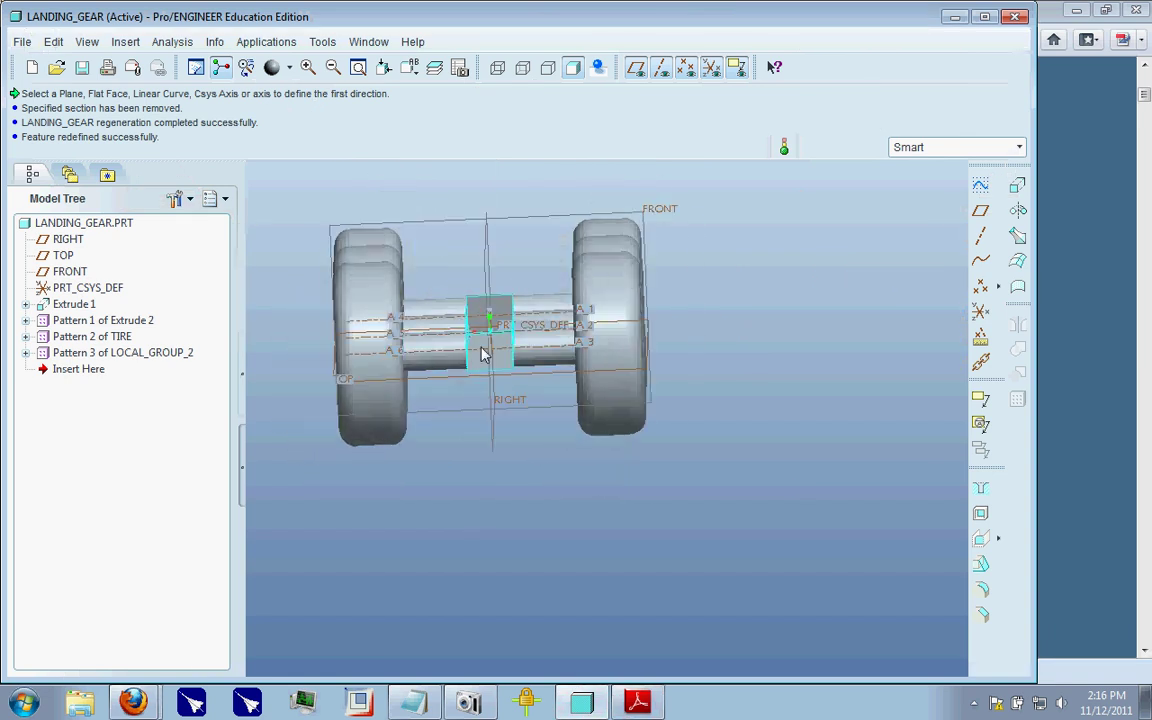
pyautogui.scroll(3, 483, 354)
pyautogui.moveTo(455, 314); pyautogui.dragTo(478, 241, button='middle')
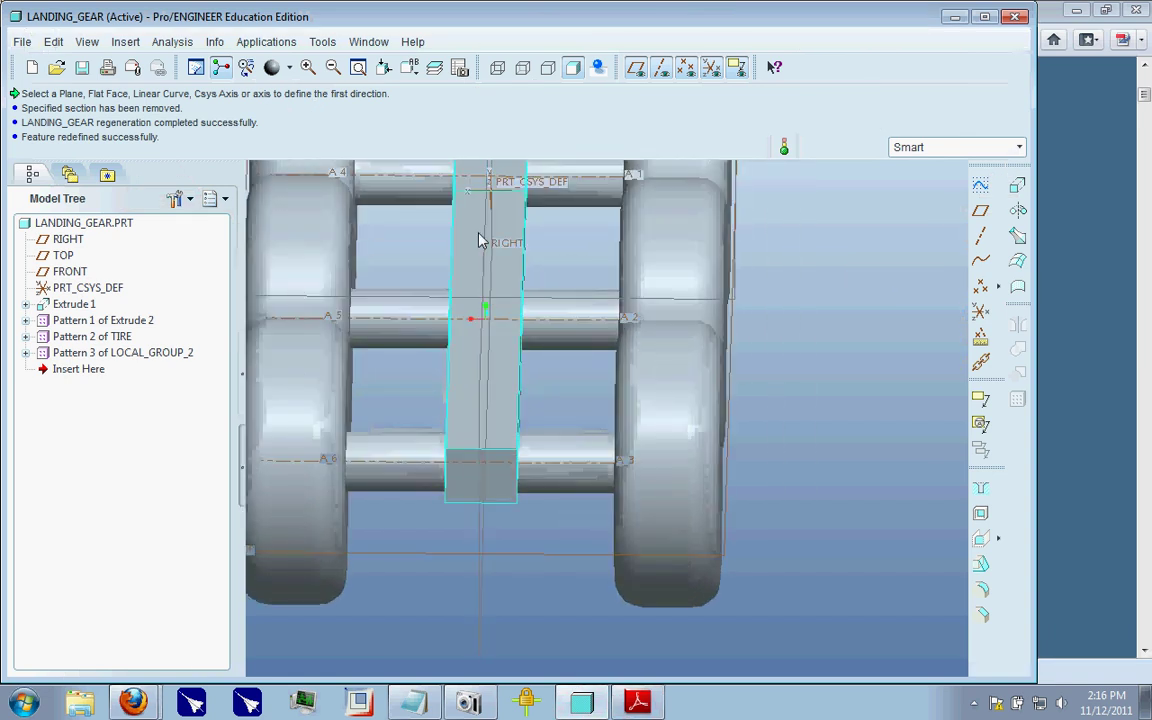
pyautogui.click(56, 305)
pyautogui.rightClick(56, 305)
pyautogui.click(159, 451)
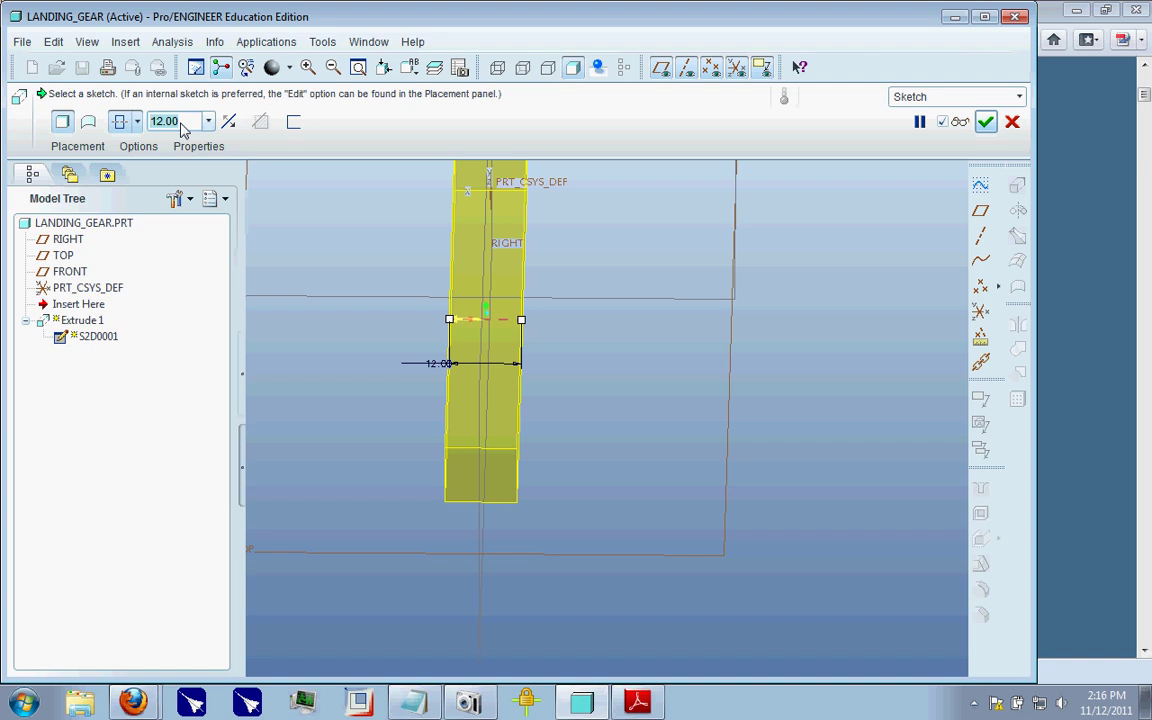
pyautogui.write('18')
pyautogui.press('Return')
pyautogui.click(985, 121)
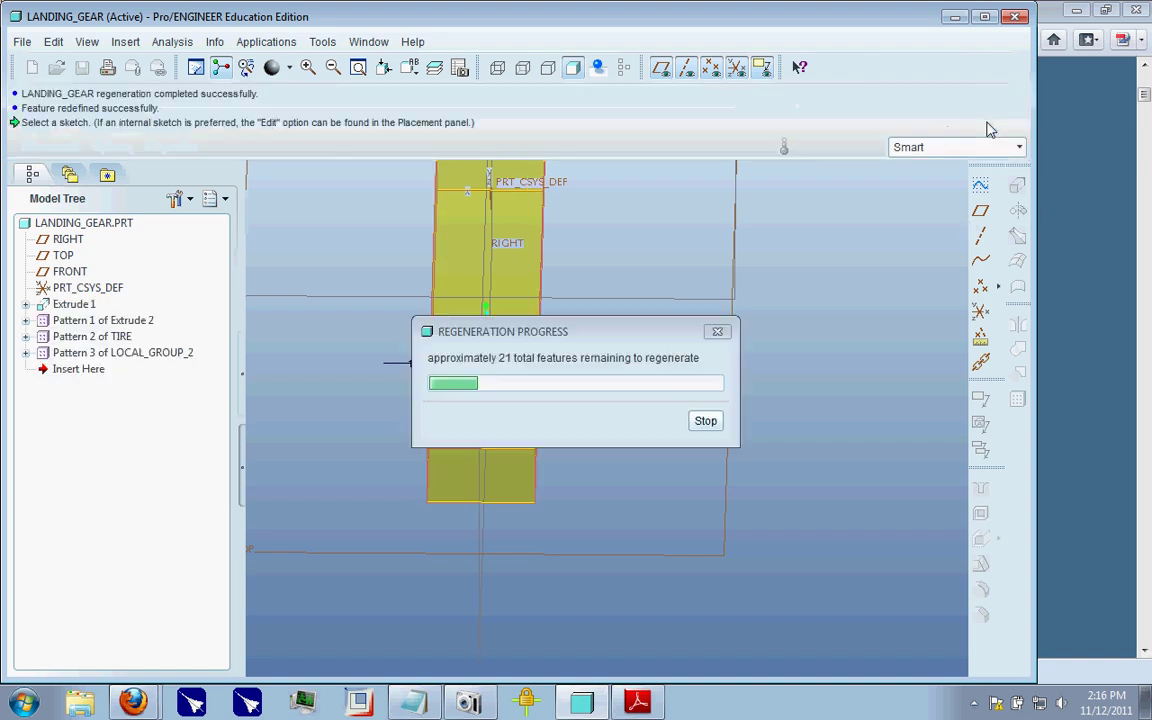
# - Examine the widened landing gear from the side and switch to Firefox to compare it with the aircraft photo
pyautogui.scroll(-5, 476, 463)
pyautogui.moveTo(458, 545)
pyautogui.mouseDown(button='middle')
pyautogui.moveTo(522, 532)
pyautogui.moveTo(550, 568)
pyautogui.moveTo(507, 565)
pyautogui.moveTo(512, 589)
pyautogui.moveTo(578, 472)
pyautogui.moveTo(651, 470)
pyautogui.moveTo(663, 483)
pyautogui.moveTo(640, 496)
pyautogui.moveTo(672, 521)
pyautogui.moveTo(579, 584)
pyautogui.moveTo(417, 514)
pyautogui.moveTo(455, 530)
pyautogui.mouseUp(button='middle')
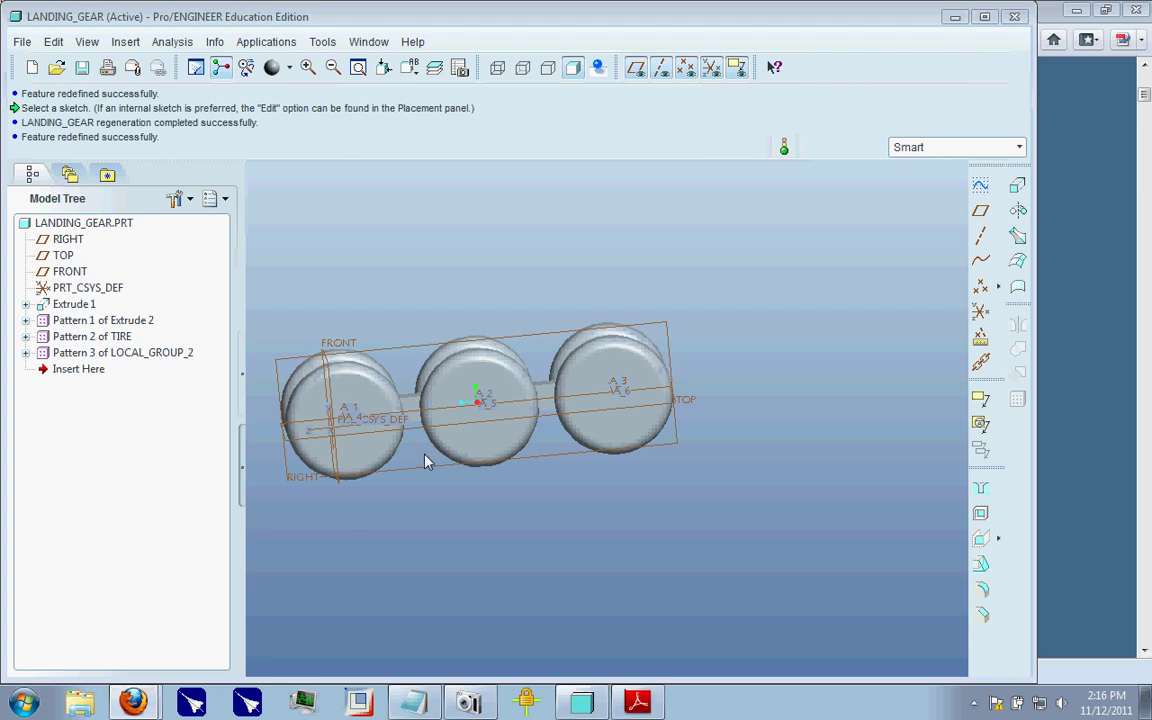
pyautogui.click(135, 703)
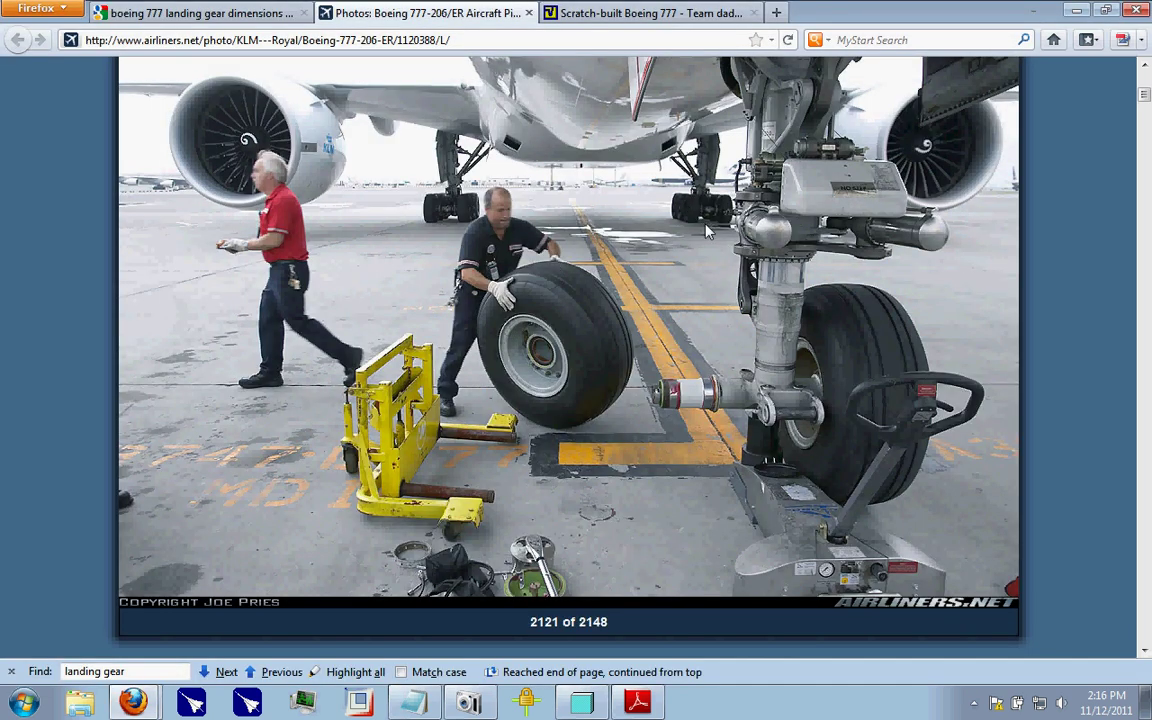
# - Examine the strut and wheels in the Boeing 777 landing gear photos among the Google image results
pyautogui.click(224, 16)
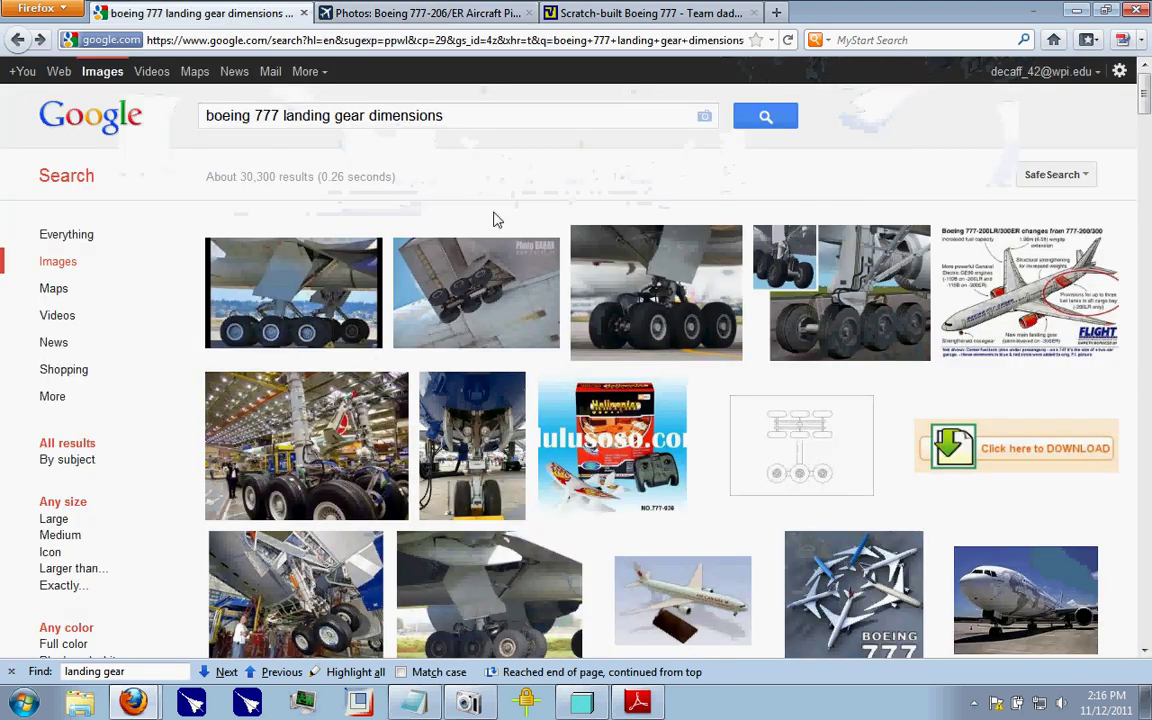
pyautogui.moveTo(266, 349)
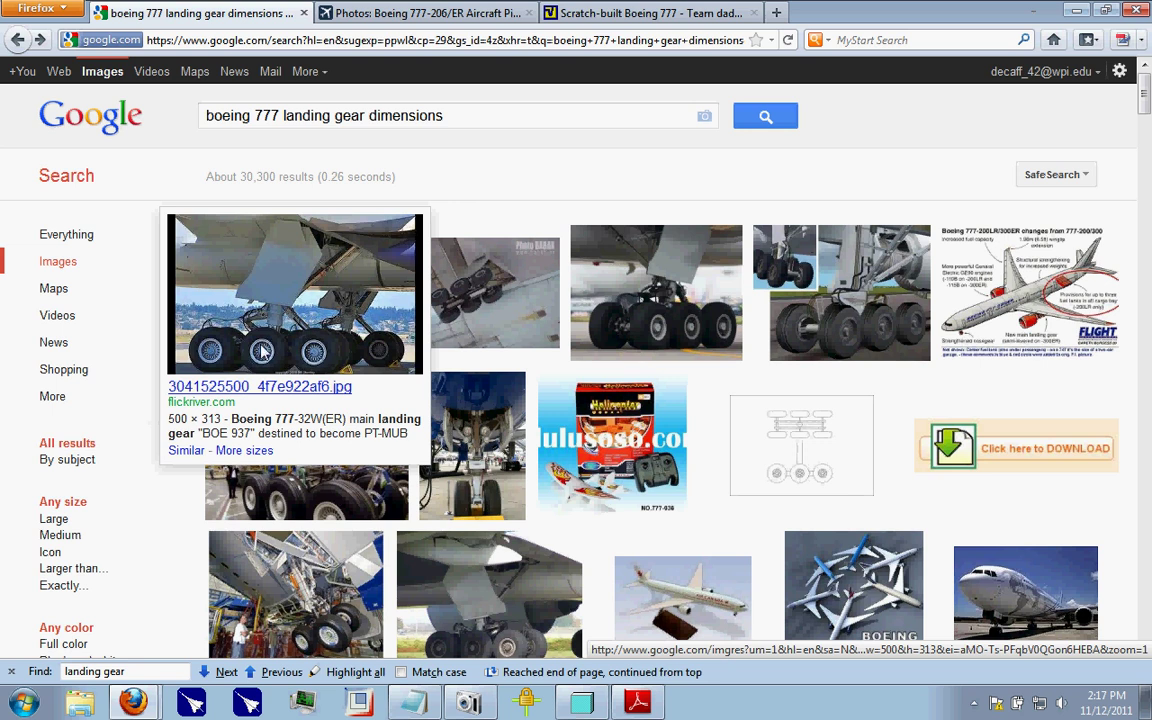
pyautogui.scroll(-3, 268, 348)
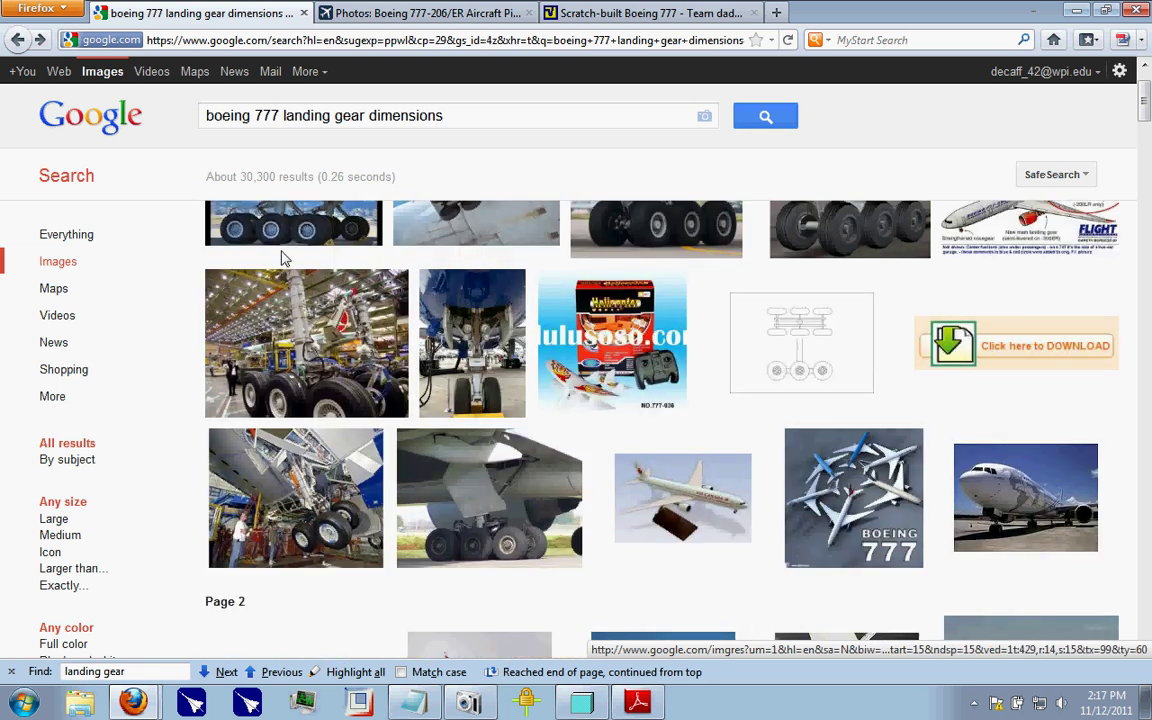
pyautogui.scroll(3, 275, 335)
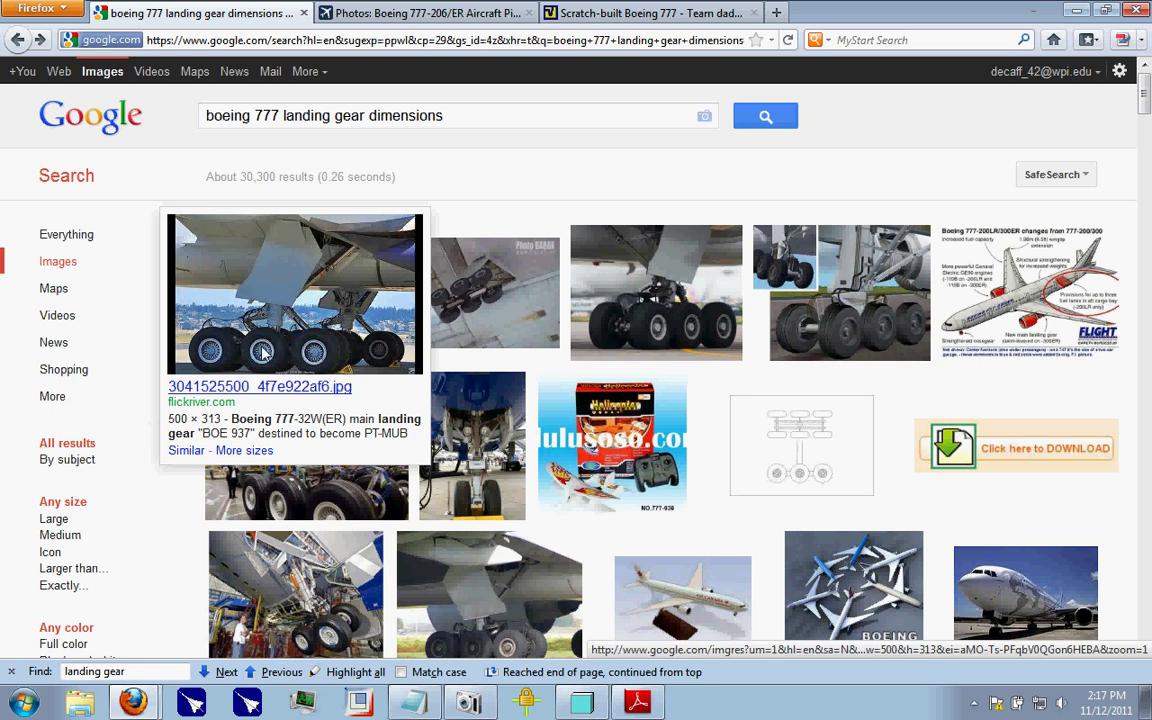
pyautogui.scroll(-2, 262, 352)
pyautogui.scroll(-4, 522, 436)
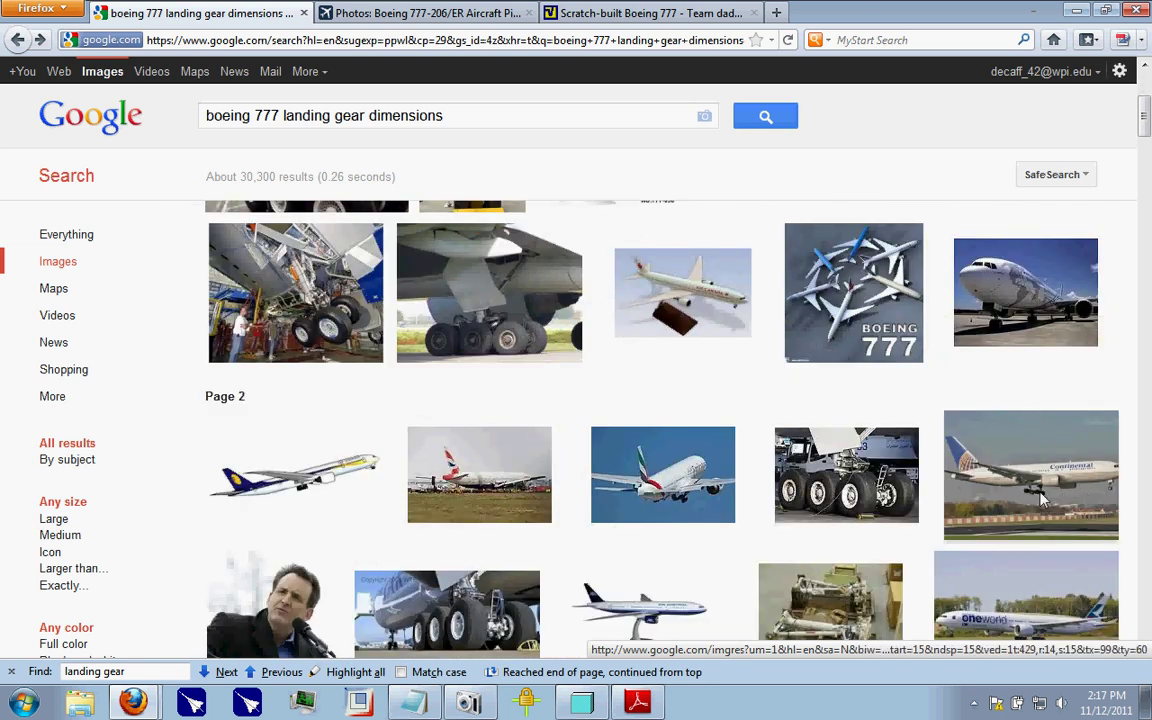
pyautogui.moveTo(1040, 498)
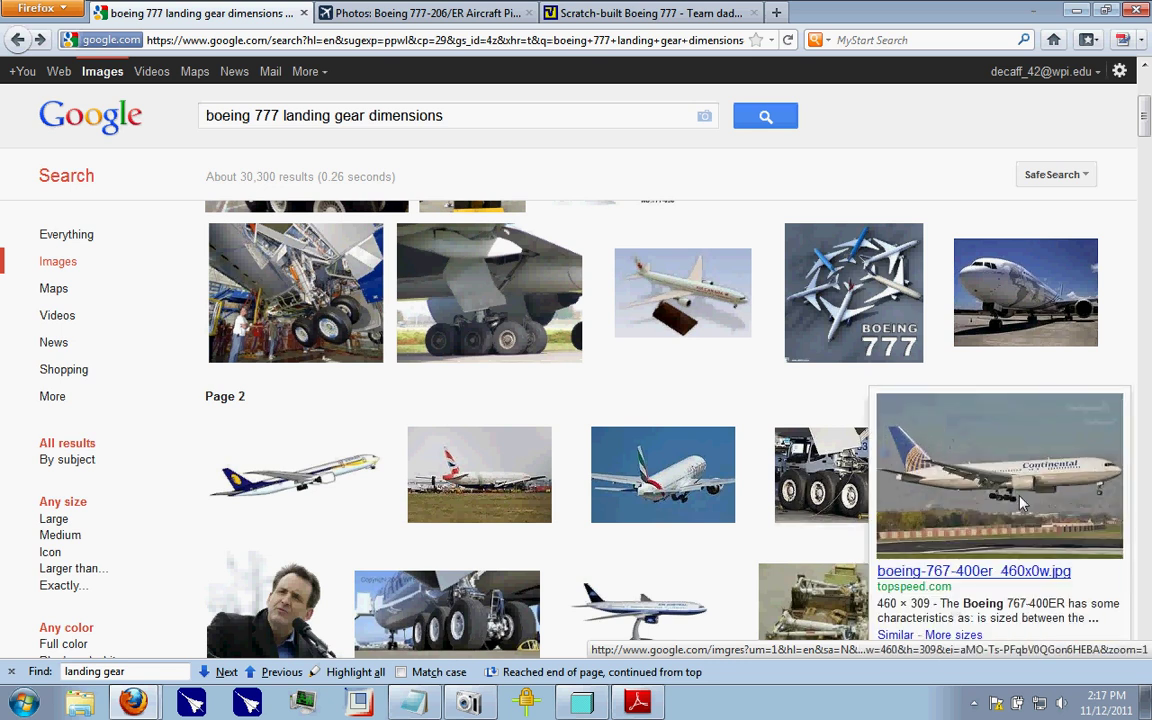
pyautogui.scroll(3, 499, 530)
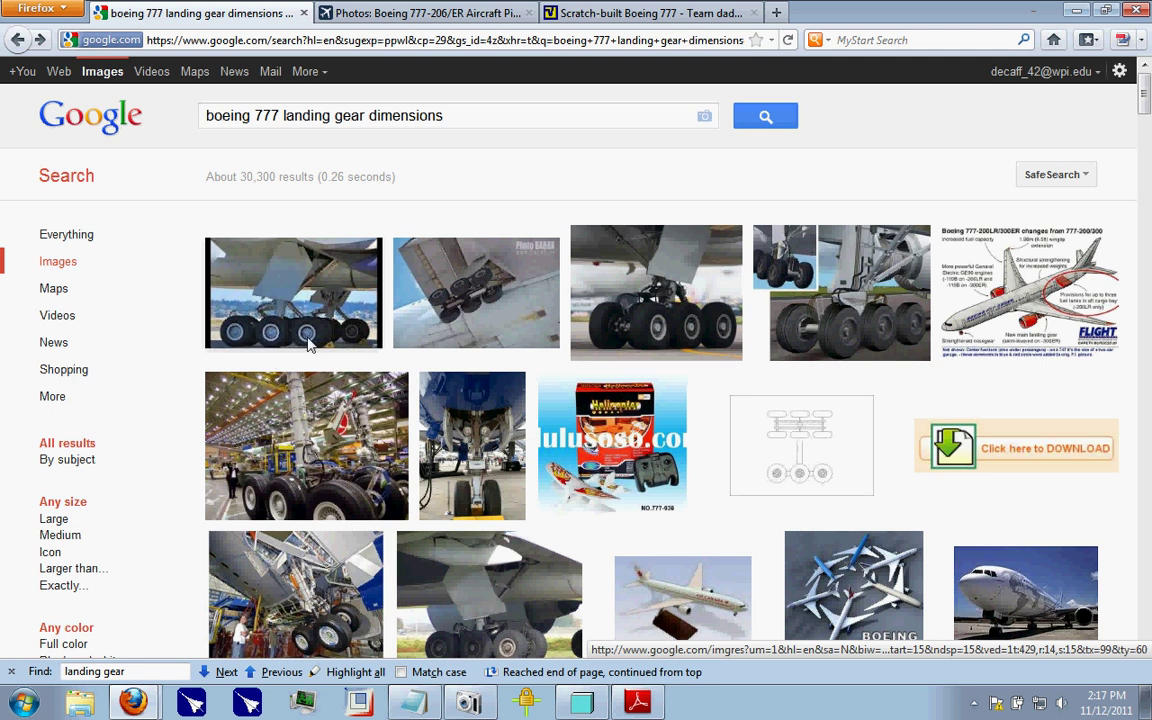
pyautogui.moveTo(258, 292)
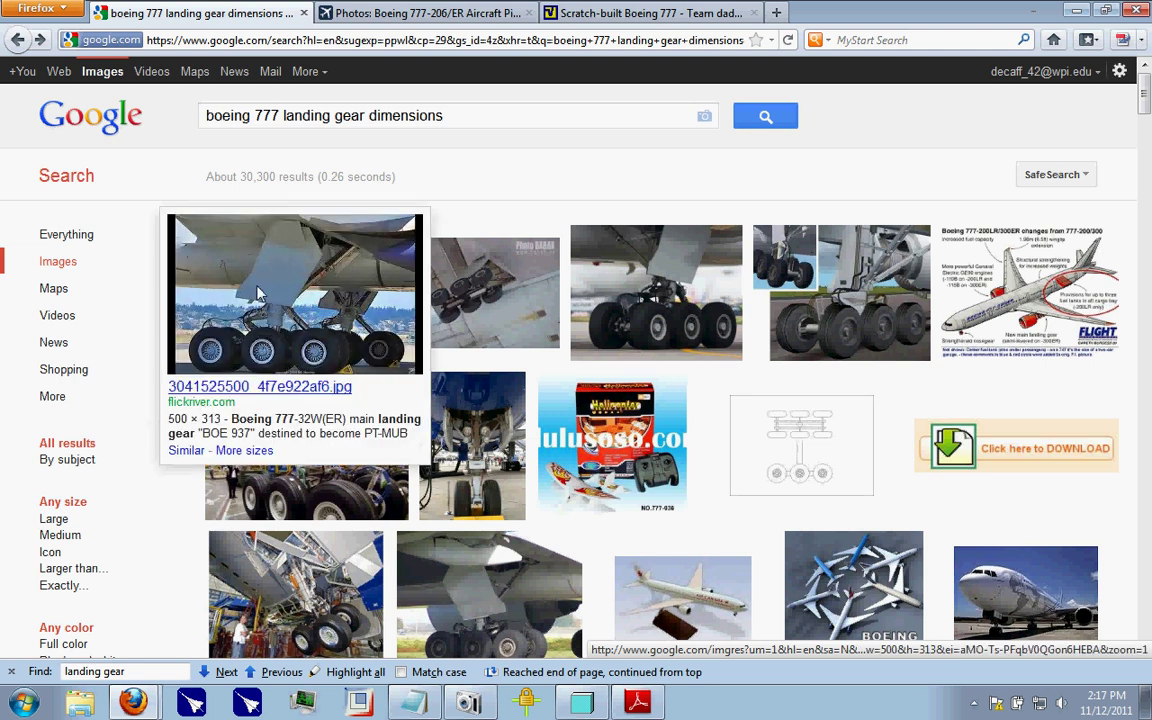
# - Inspect the landing gear model in Pro/ENGINEER and compare it with the landing gear photos in Firefox
pyautogui.click(581, 706)
pyautogui.moveTo(478, 415); pyautogui.dragTo(486, 349, button='middle')
pyautogui.moveTo(604, 497); pyautogui.dragTo(604, 404, button='middle')
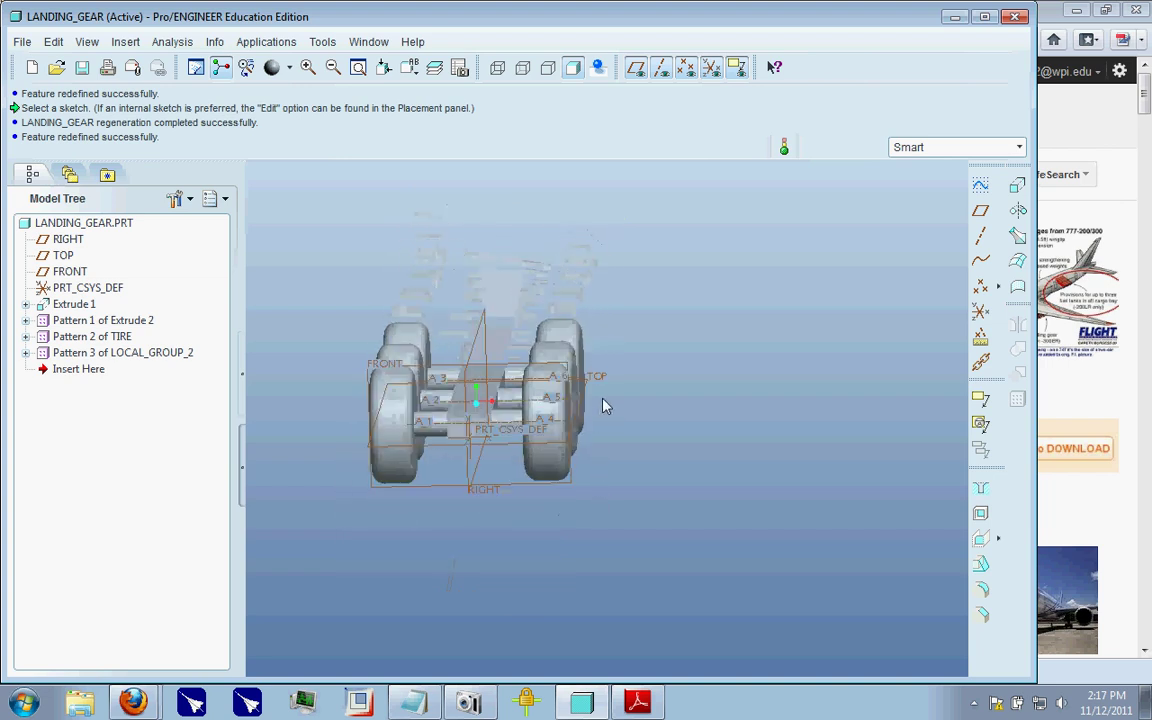
pyautogui.click(1094, 503)
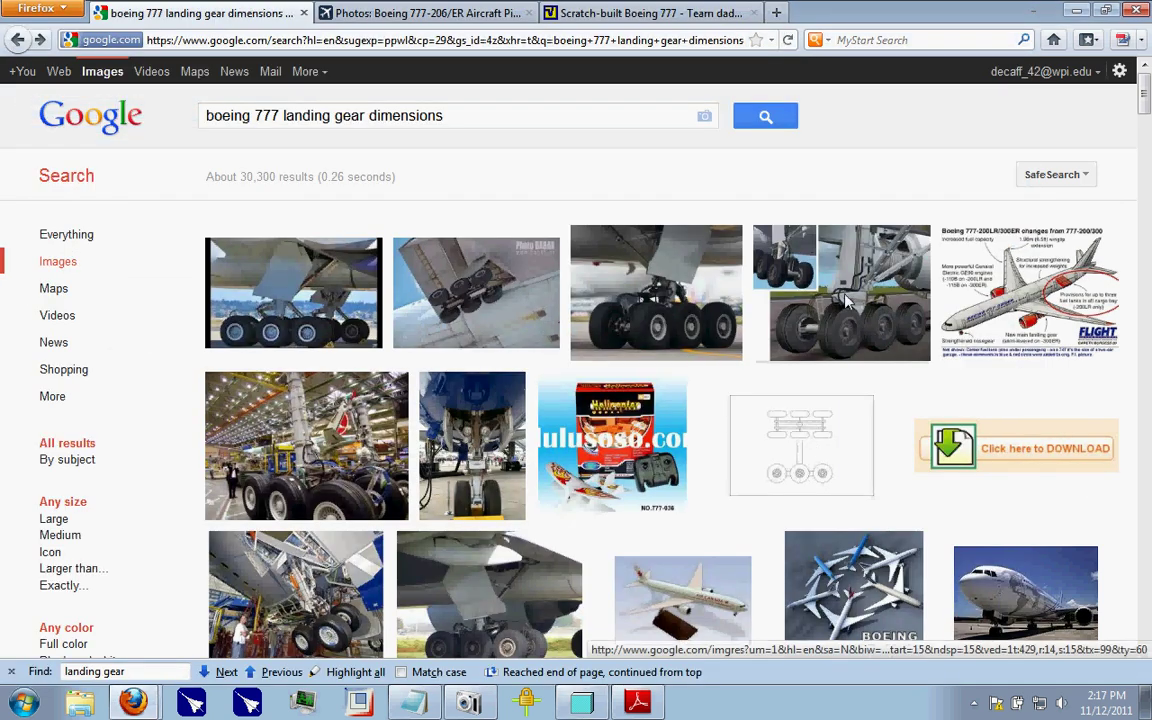
pyautogui.moveTo(288, 318)
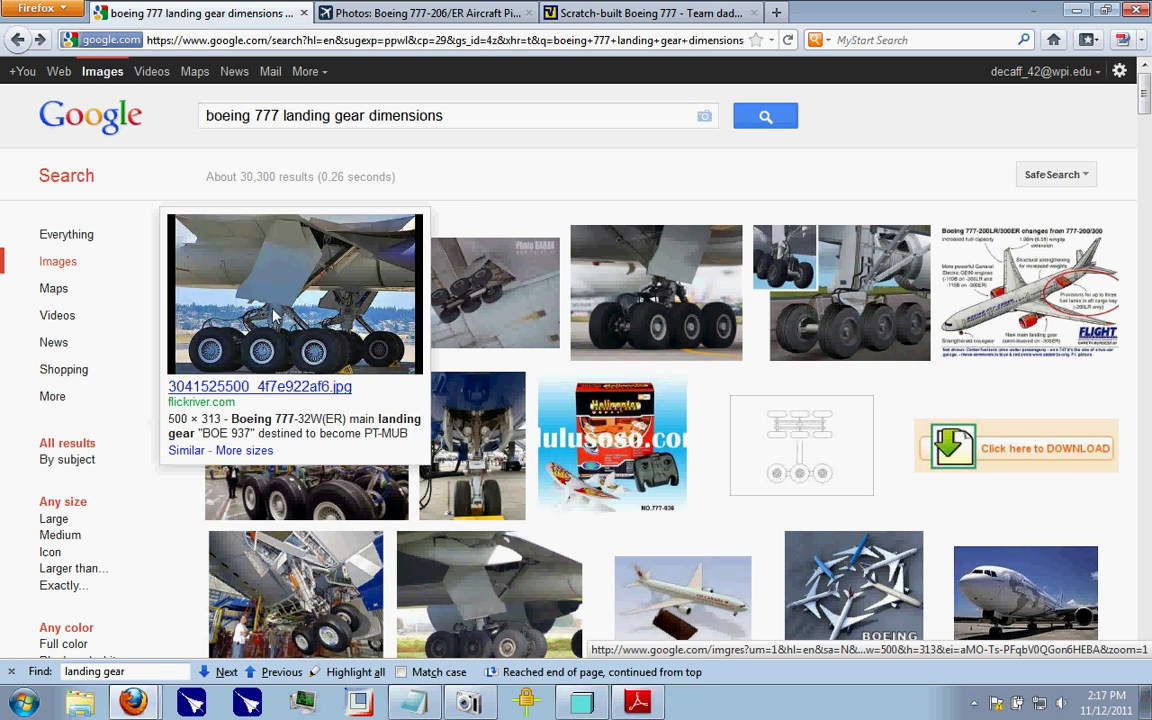
# - Switch to Pro/ENGINEER and start a Revolve sketch on the RIGHT plane, with the TOP plane as the Top orientation reference
pyautogui.click(582, 706)
pyautogui.click(587, 410)
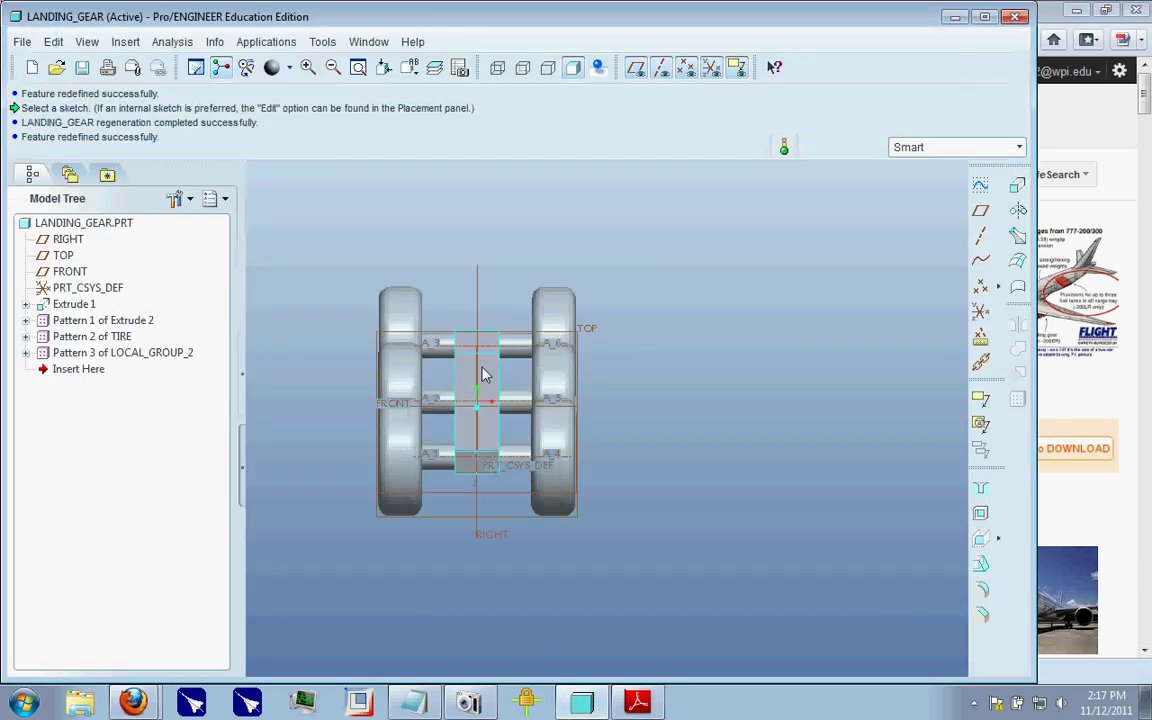
pyautogui.moveTo(669, 567); pyautogui.dragTo(643, 548, button='middle')
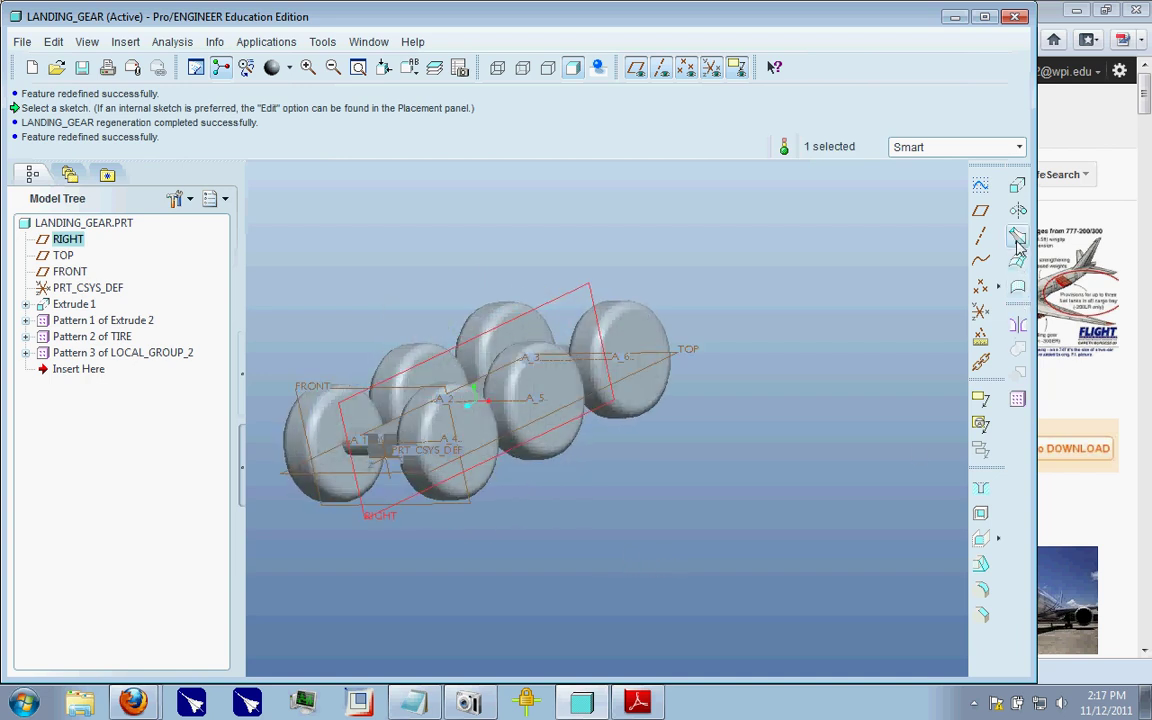
pyautogui.click(1019, 211)
pyautogui.click(77, 147)
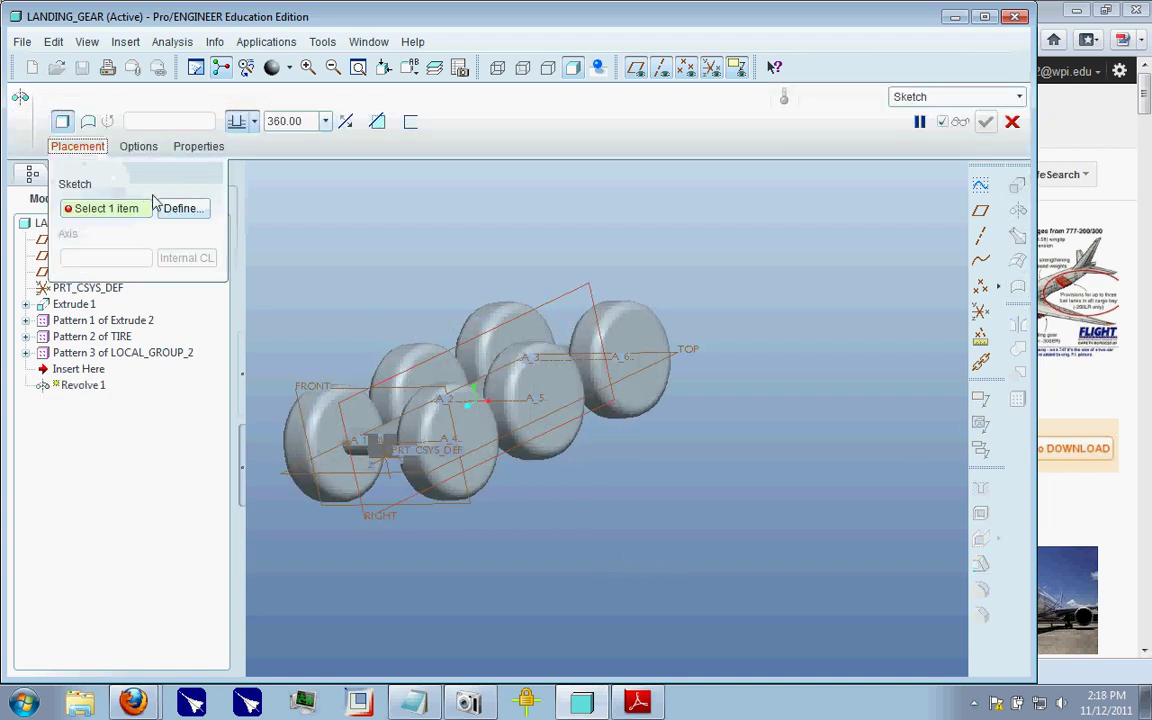
pyautogui.click(183, 208)
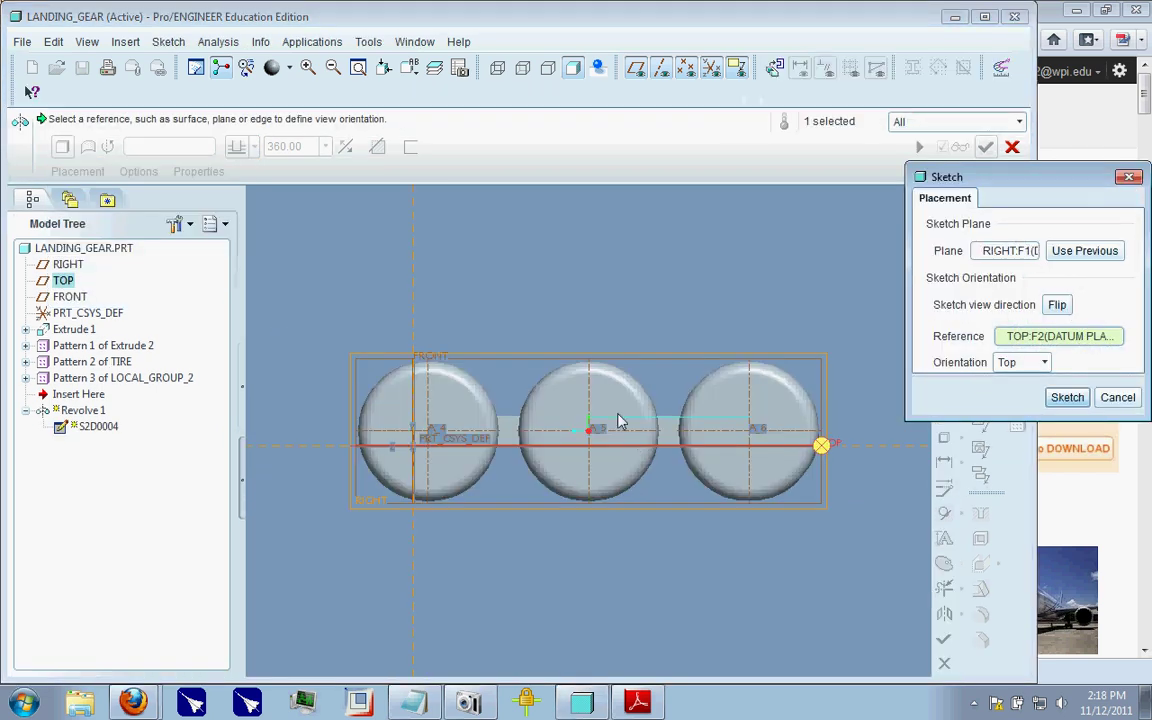
pyautogui.click(1067, 397)
pyautogui.click(168, 41)
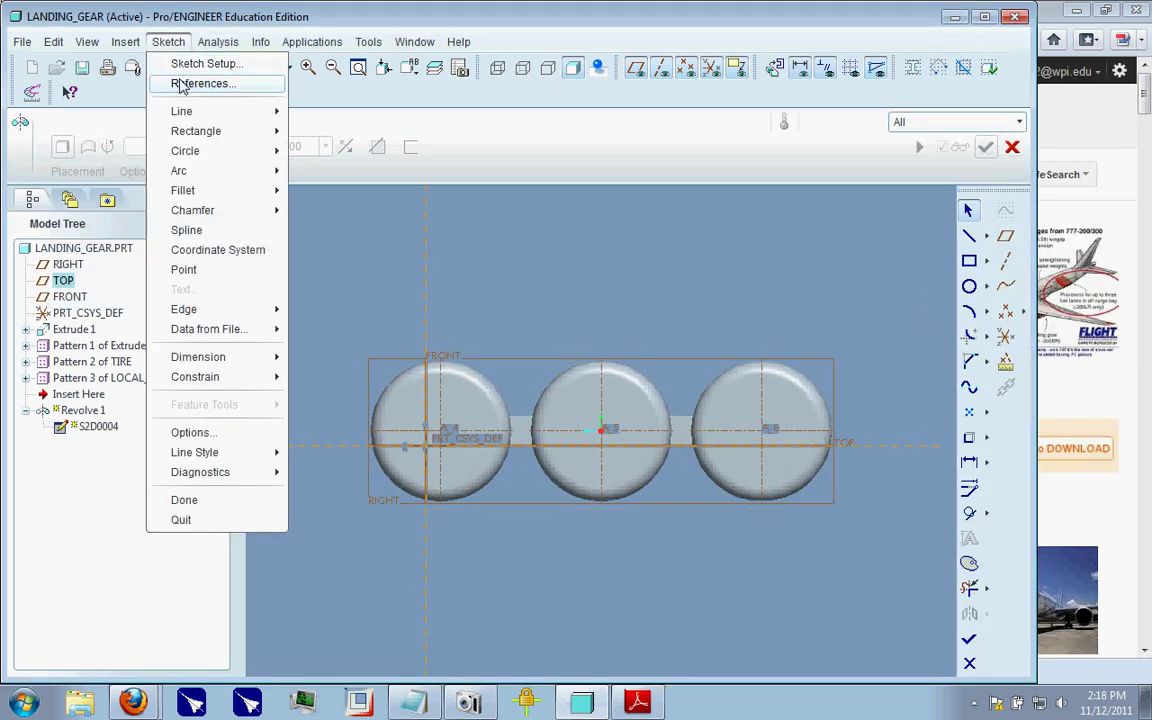
pyautogui.click(190, 82)
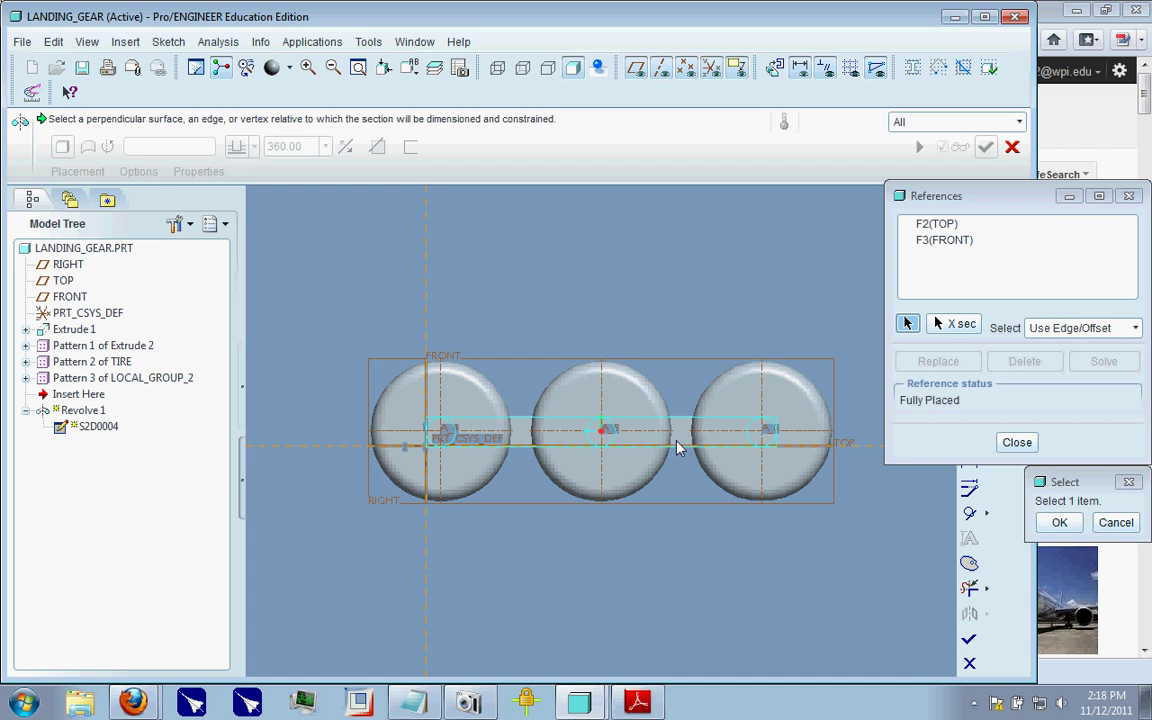
pyautogui.click(1017, 442)
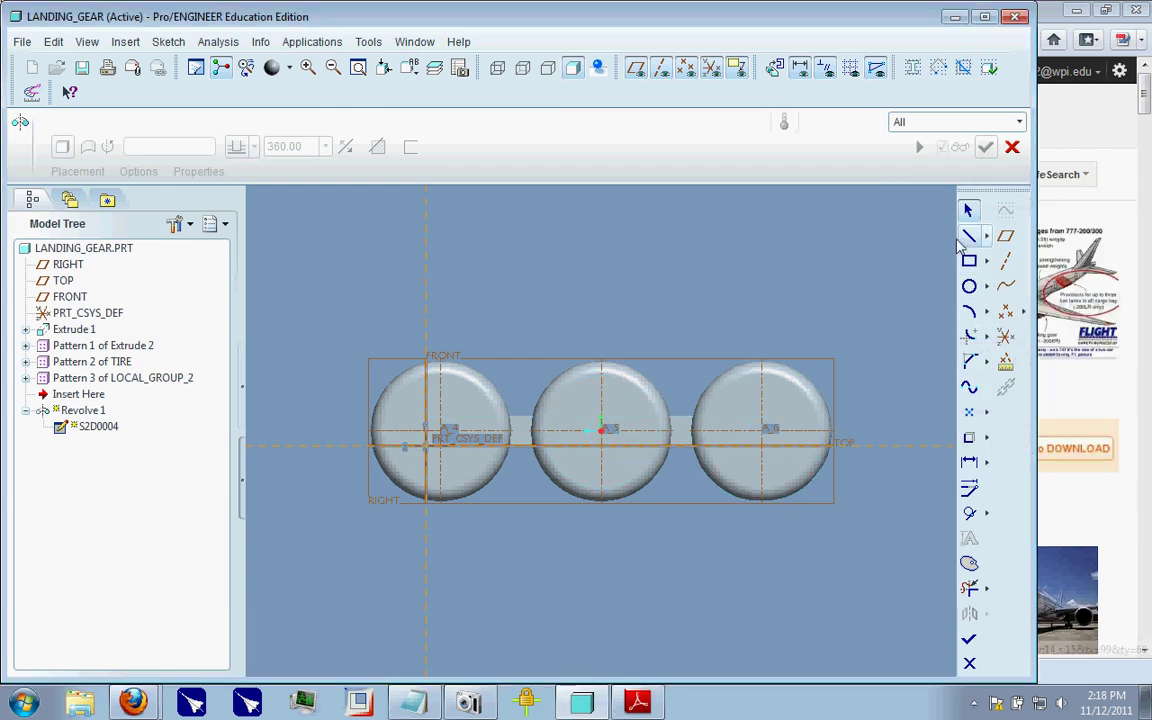
# - Project the middle tire's circular outline into the revolve sketch from its single edges
pyautogui.click(970, 238)
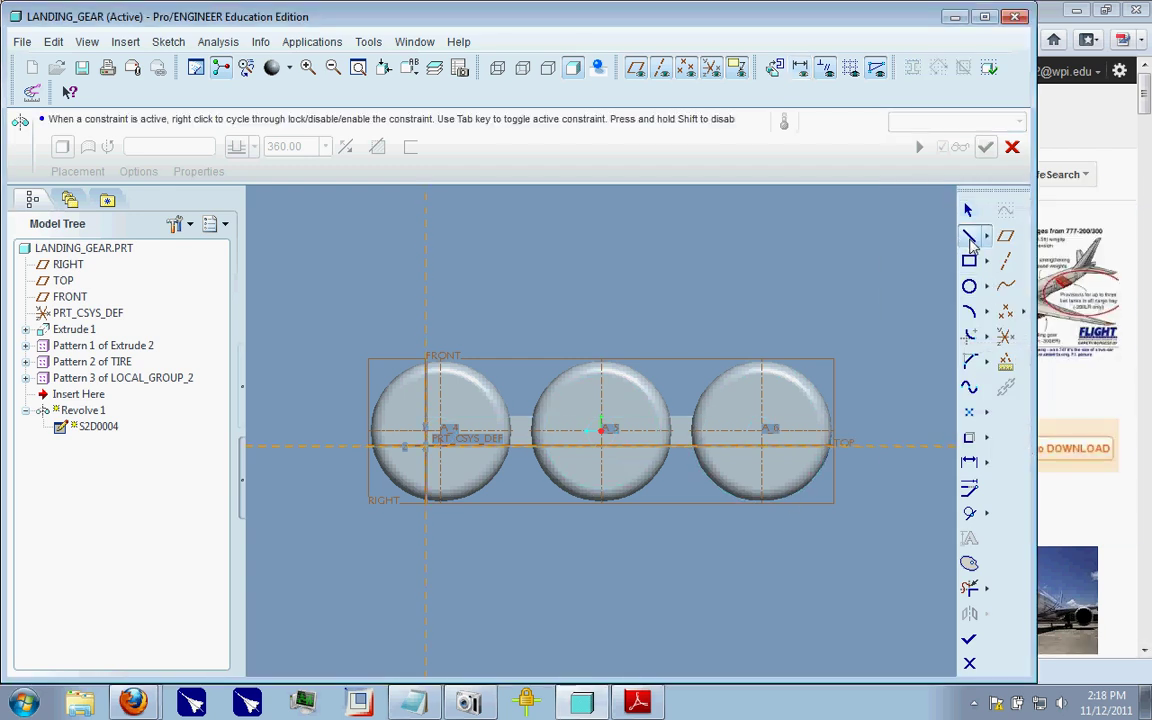
pyautogui.click(969, 437)
pyautogui.click(645, 380)
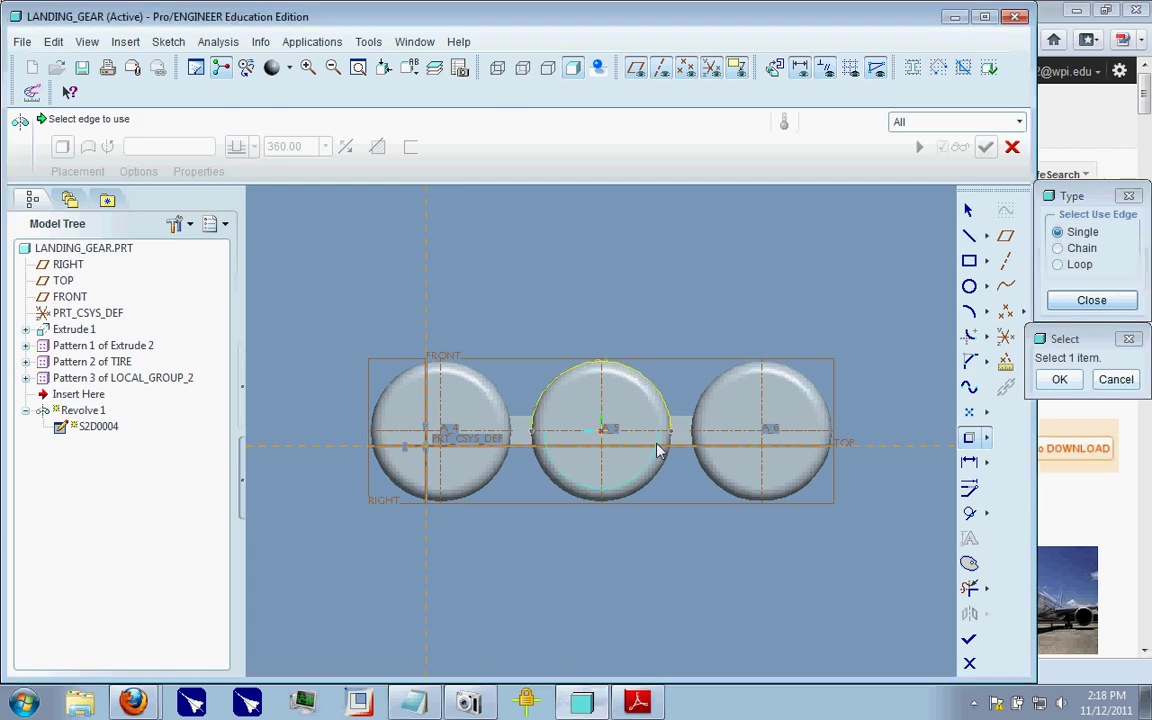
pyautogui.click(1056, 301)
pyautogui.click(970, 589)
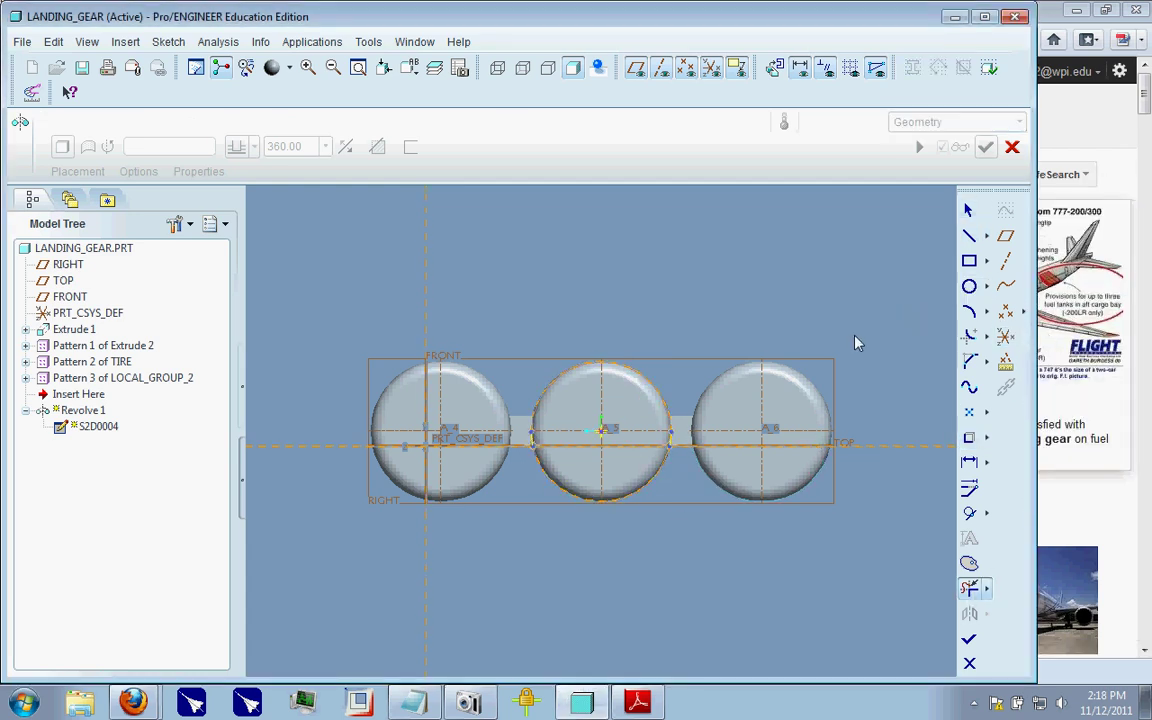
# - Sketch a vertical line about 80.58 long upward from the middle wheel's center and open its length for editing
pyautogui.click(970, 237)
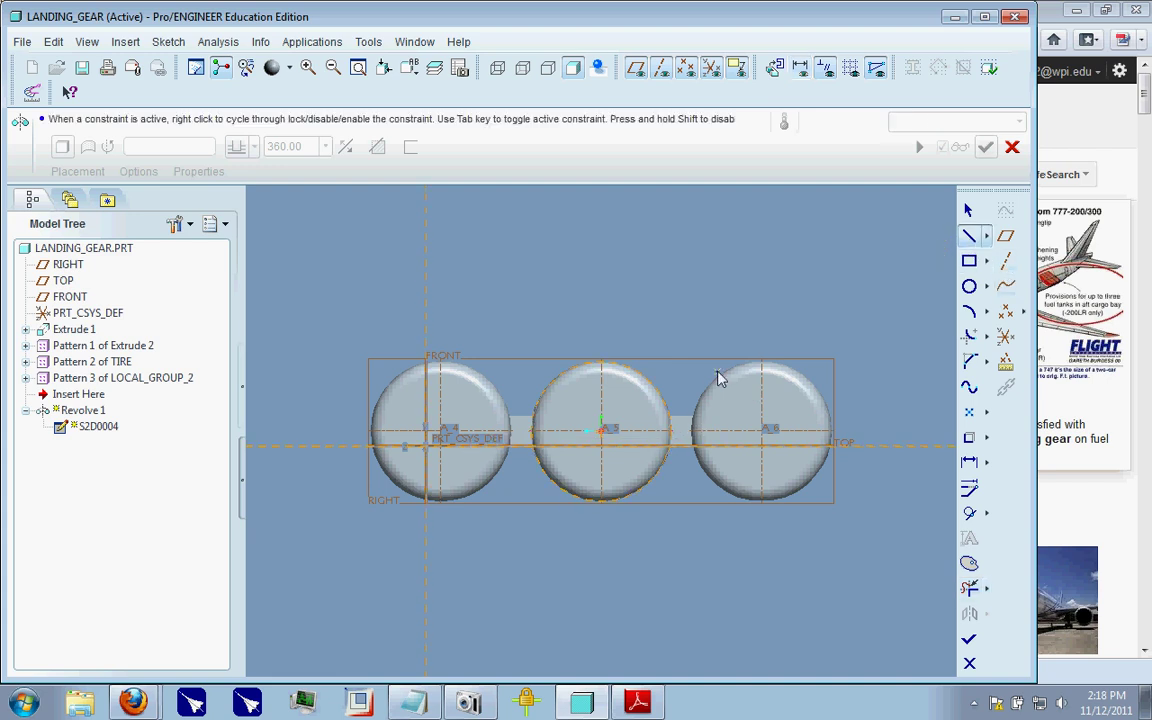
pyautogui.click(601, 432)
pyautogui.click(601, 198)
pyautogui.click(969, 211)
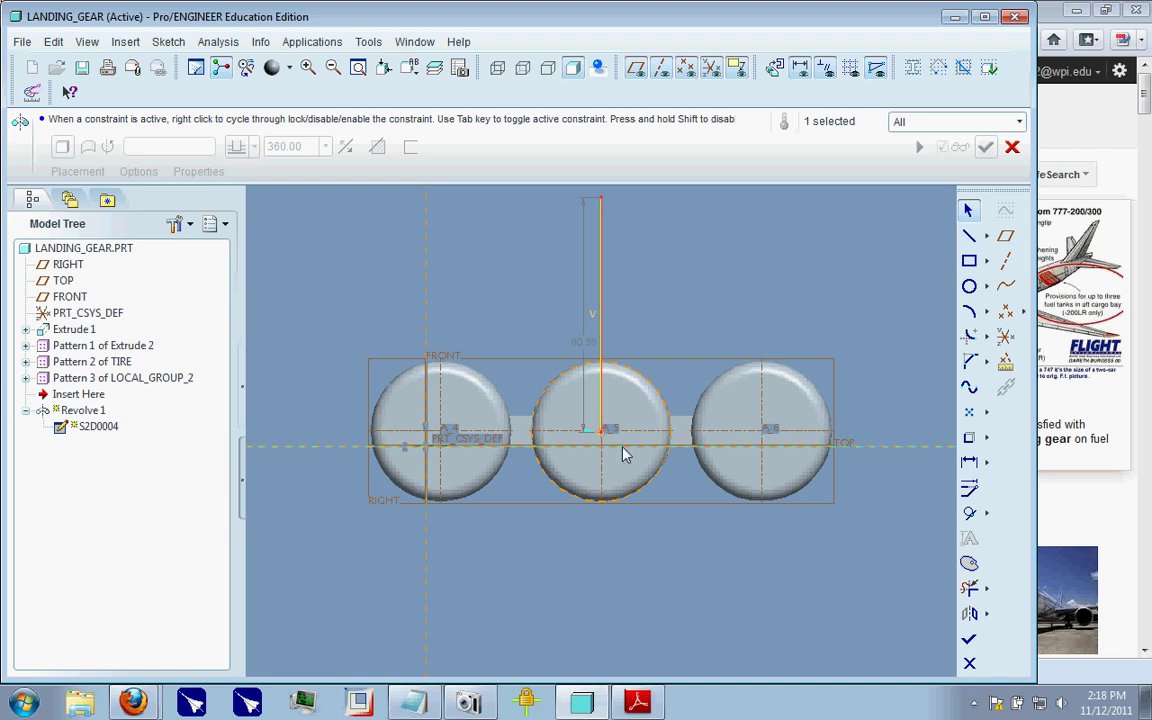
pyautogui.doubleClick(565, 340)
pyautogui.scroll(-2, 673, 570)
pyautogui.scroll(2, 645, 414)
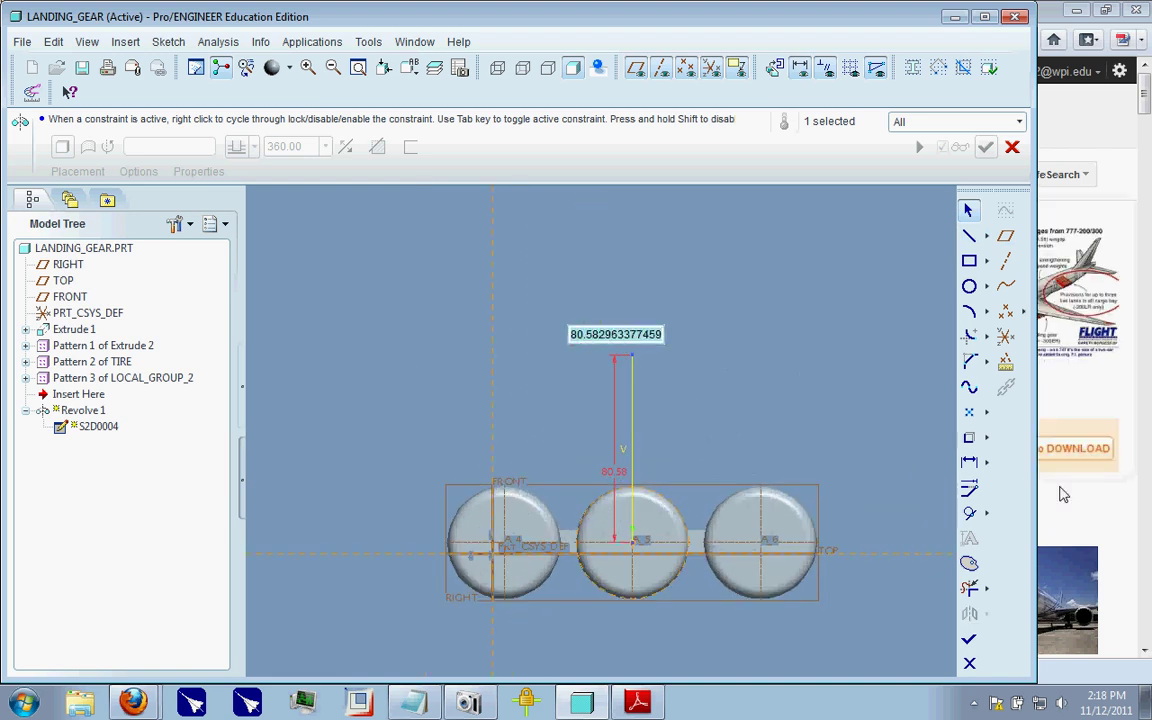
# - Switch to Firefox and examine the main landing gear's height relative to its wheels in the airliners.net photo
pyautogui.hotkey('alt', 'Tab')
pyautogui.click(425, 13)
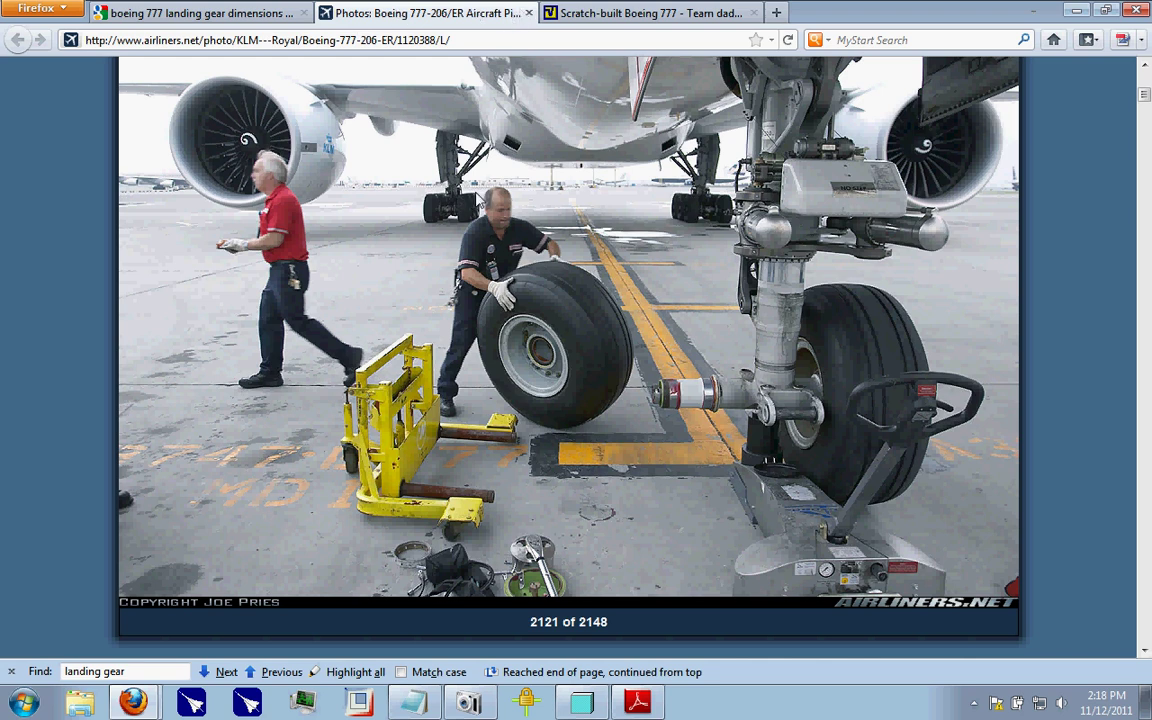
pyautogui.rightClick(476, 190)
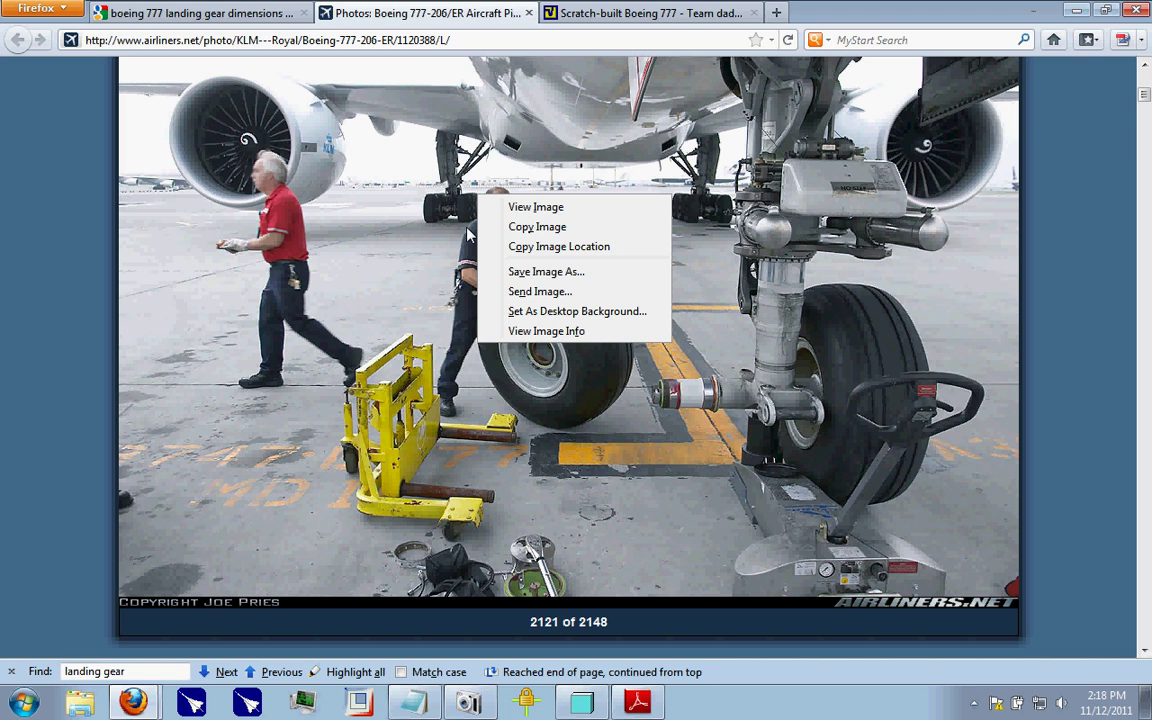
pyautogui.click(415, 187)
pyautogui.scroll(-2, 415, 187)
pyautogui.scroll(2, 410, 185)
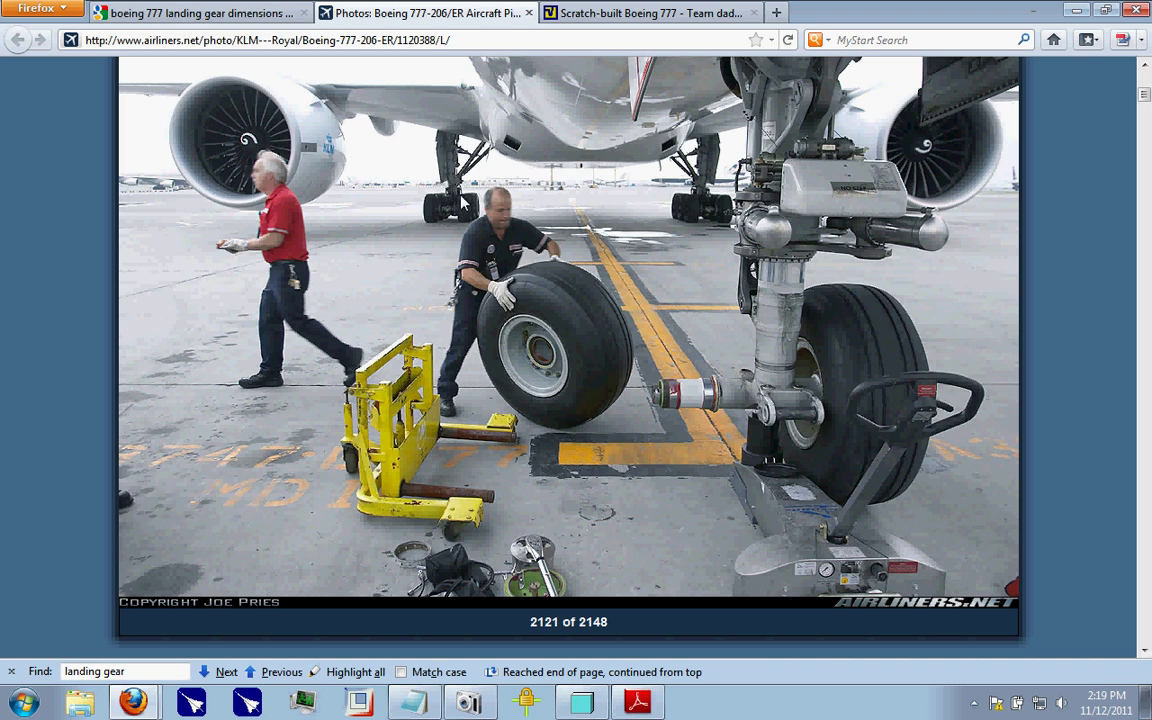
# - Return to Pro/ENGINEER and set the vertical line's length to 48*3+24-5
pyautogui.click(562, 704)
pyautogui.doubleClick(630, 469)
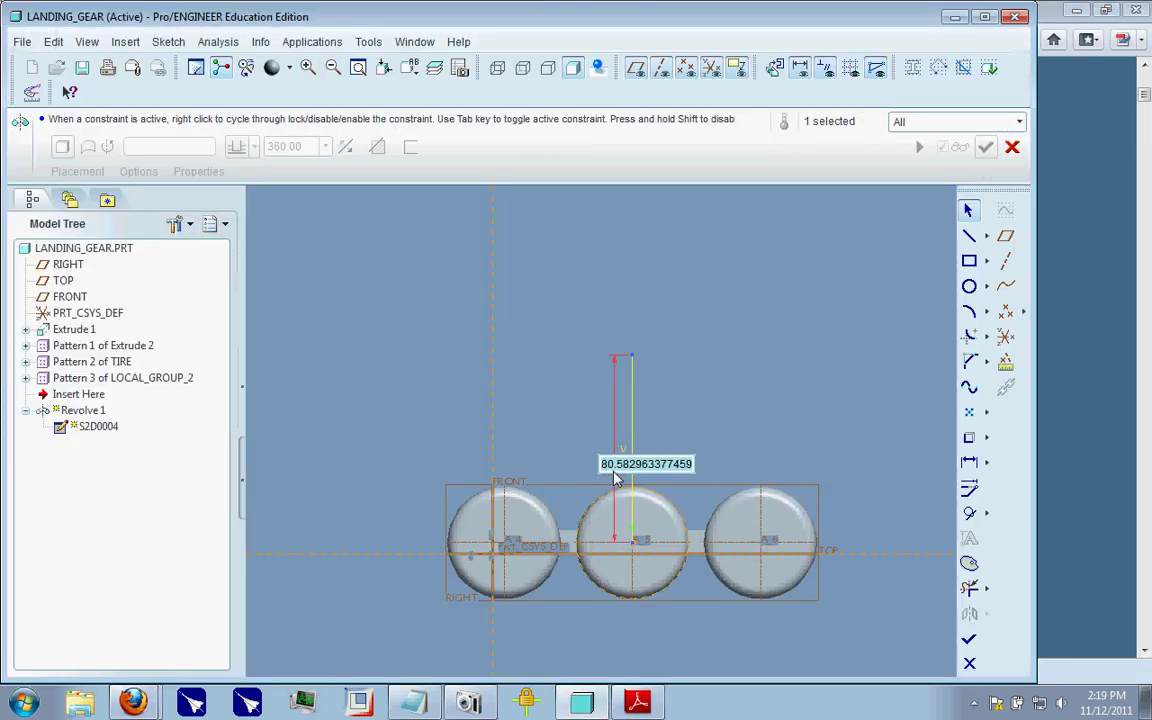
pyautogui.write('48*3+24-5')
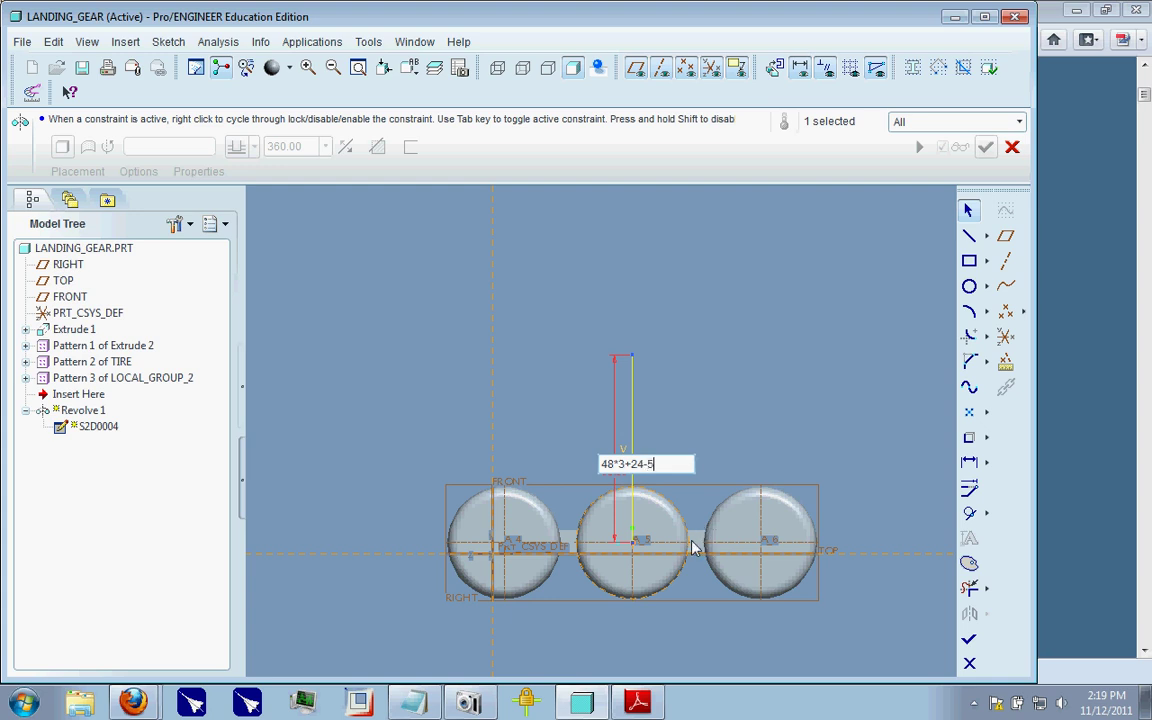
pyautogui.press('Return')
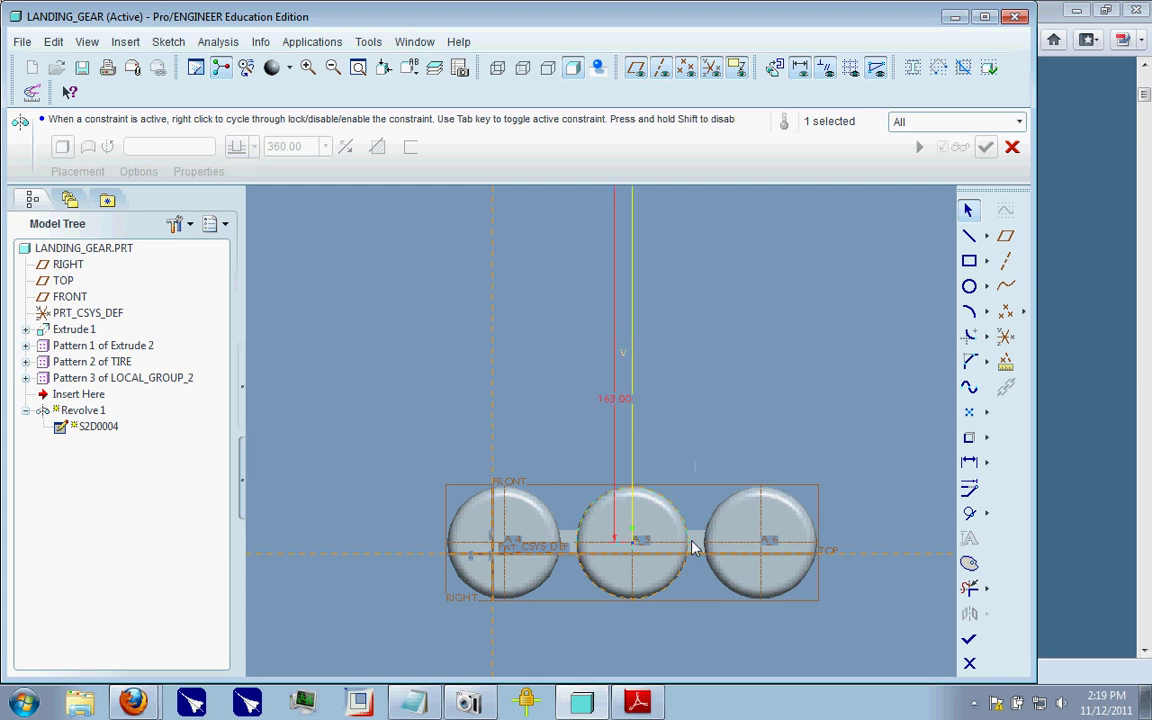
# - Compare the line's height above the wheels with the aircraft photo in Firefox and return to the sketch
pyautogui.scroll(4, 670, 552)
pyautogui.scroll(-3, 645, 522)
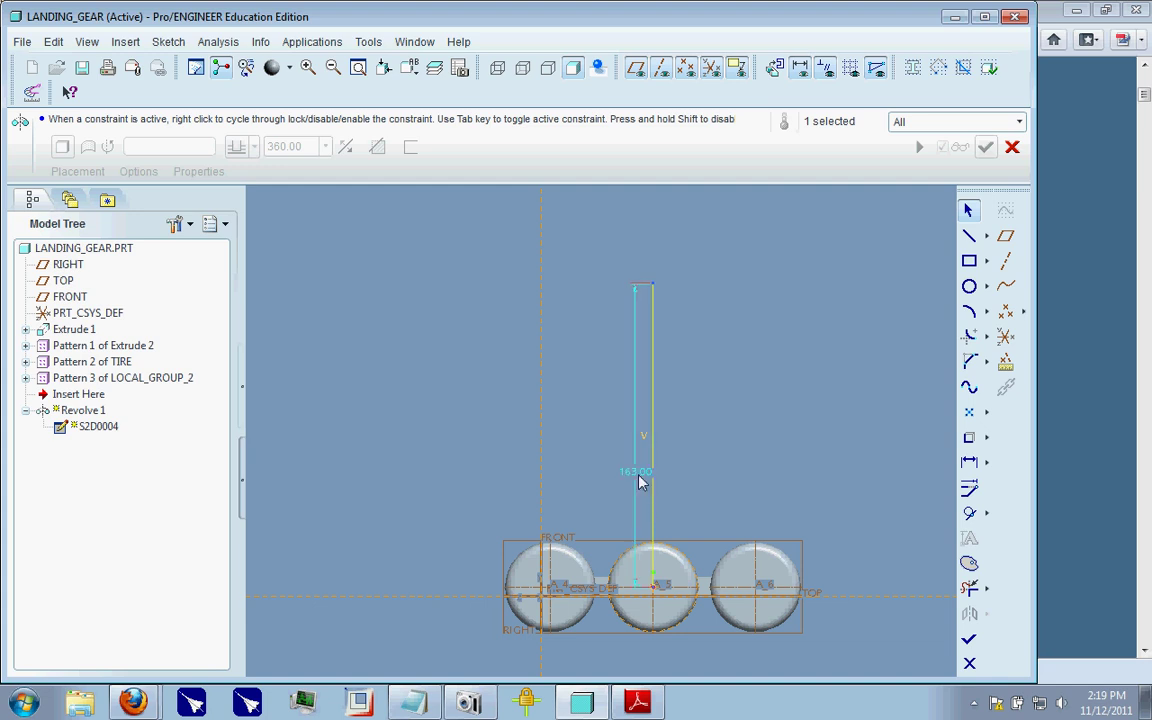
pyautogui.scroll(-4, 668, 602)
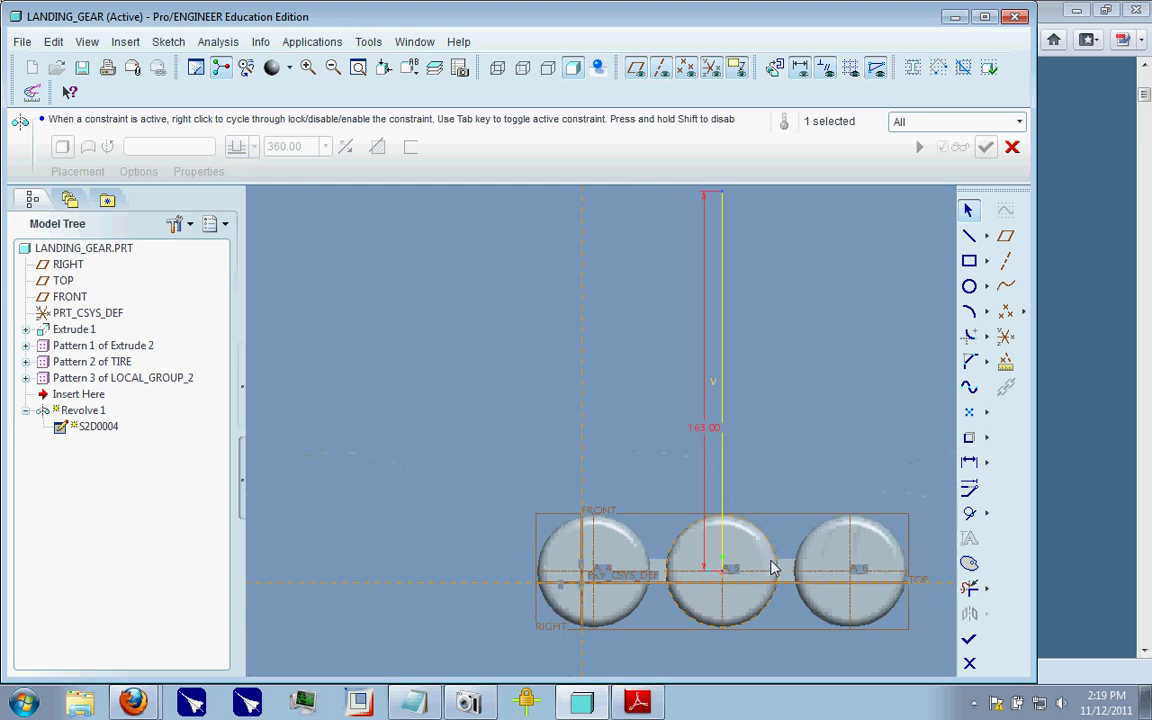
pyautogui.scroll(4, 676, 594)
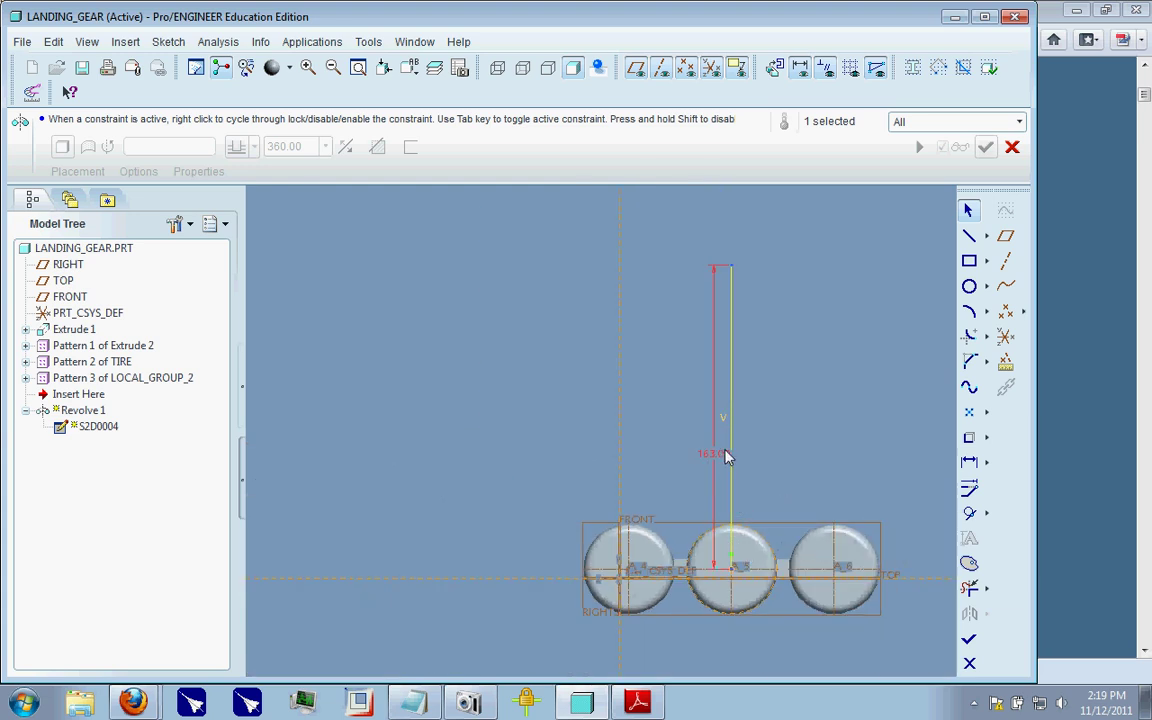
pyautogui.click(1087, 121)
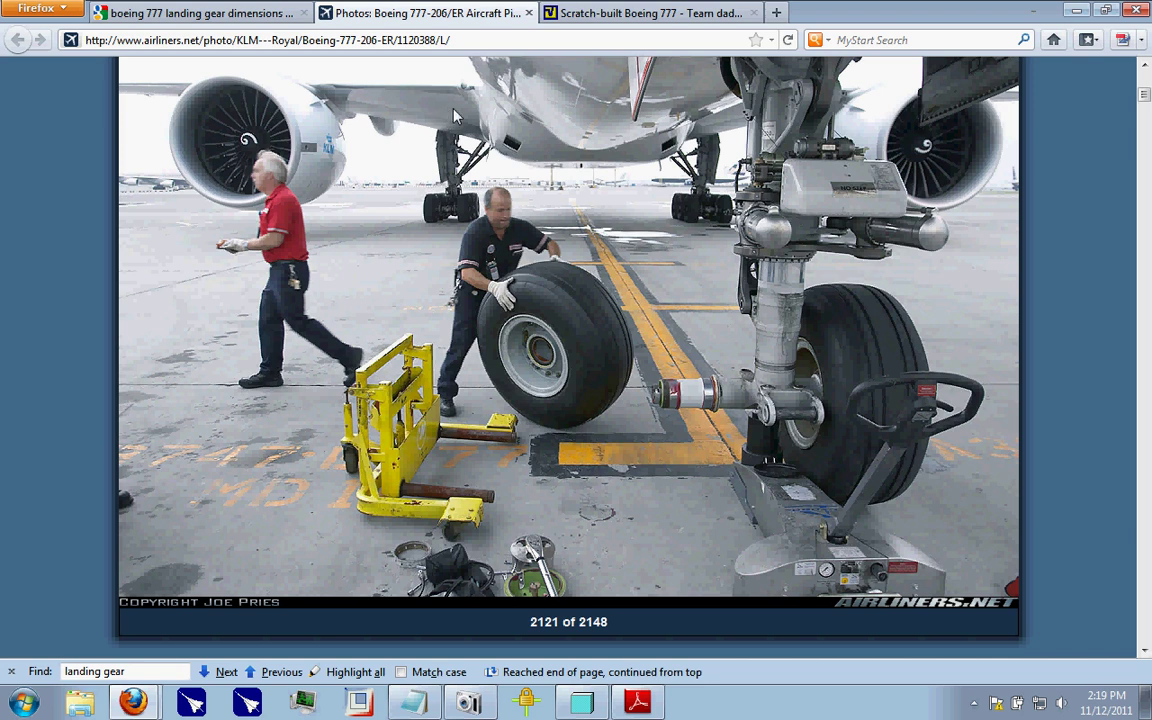
pyautogui.click(587, 694)
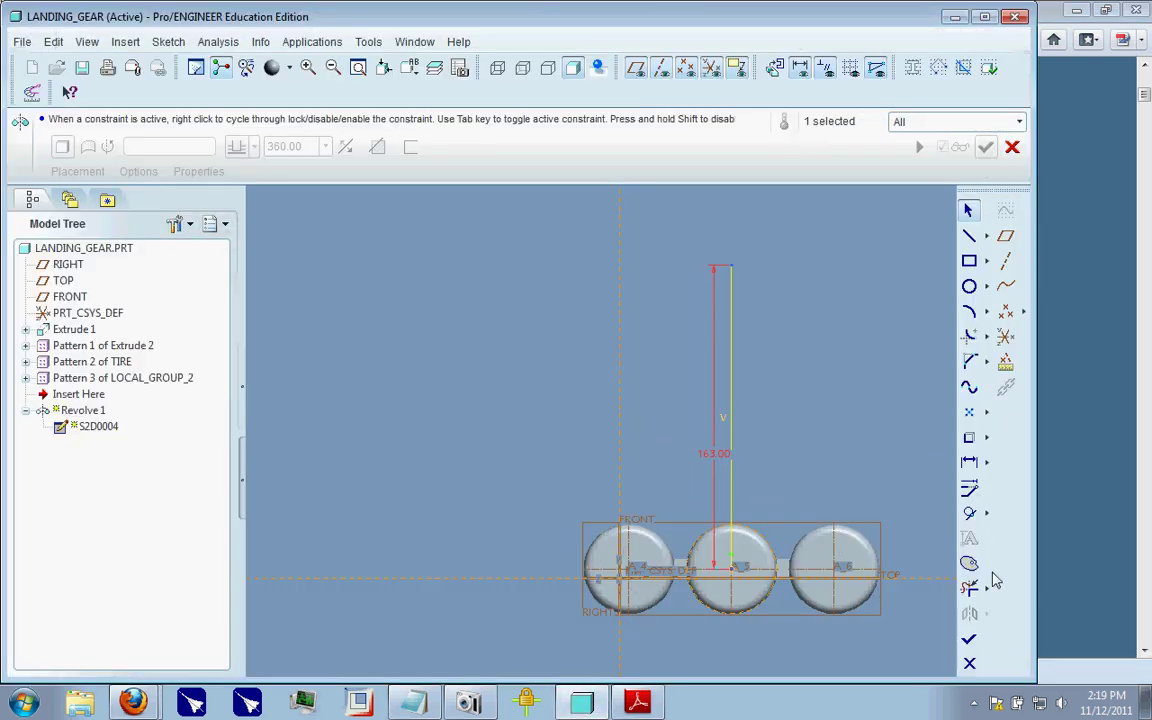
# - Sketch the strut's stepped half-profile from the top of the vertical line to the middle wheel's center, with an upper segment about 120.01 long
pyautogui.click(969, 235)
pyautogui.click(731, 266)
pyautogui.click(762, 272)
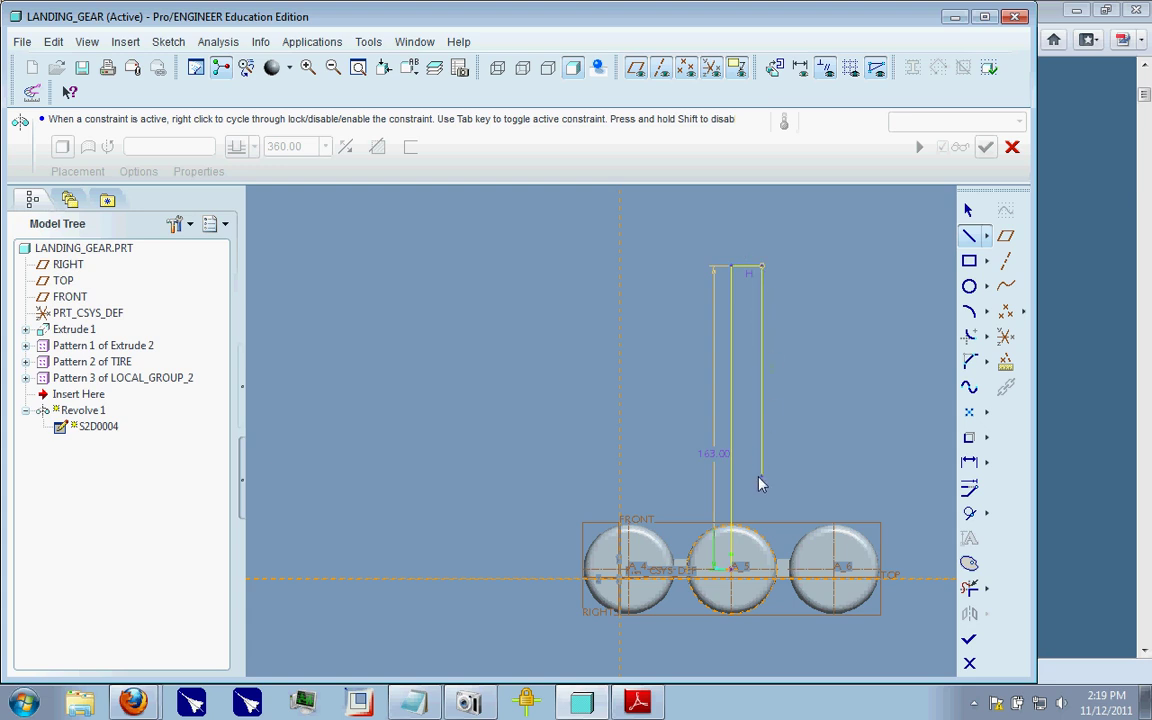
pyautogui.scroll(-3, 760, 497)
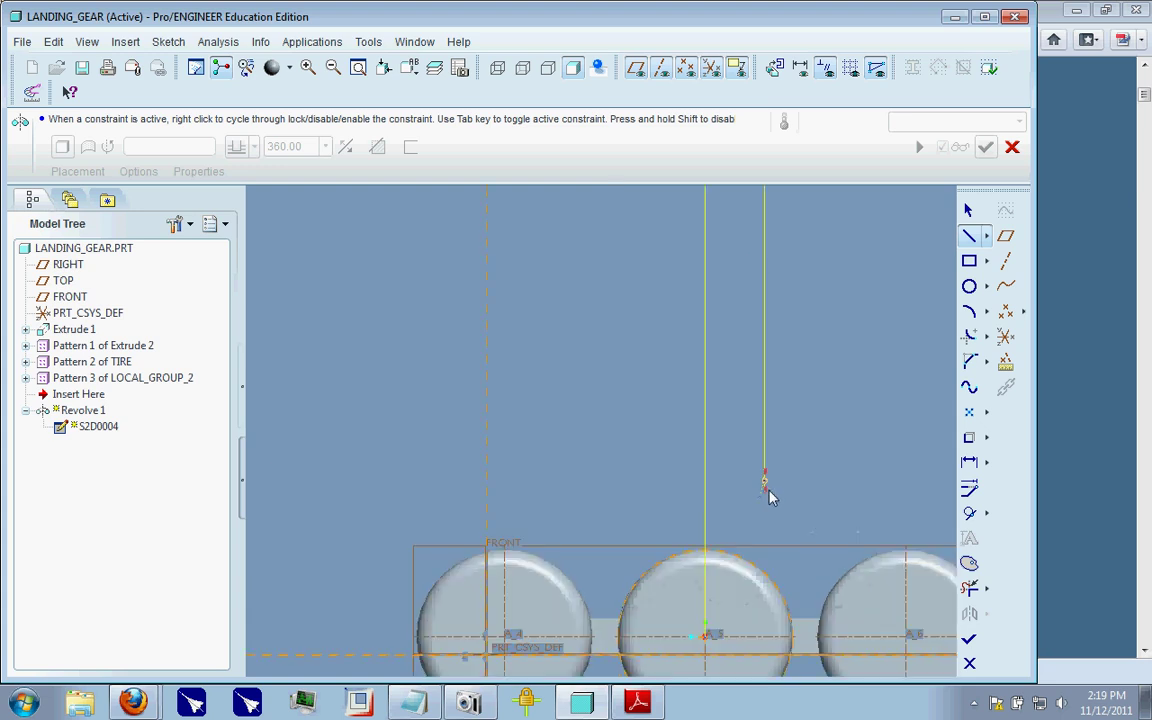
pyautogui.click(758, 485)
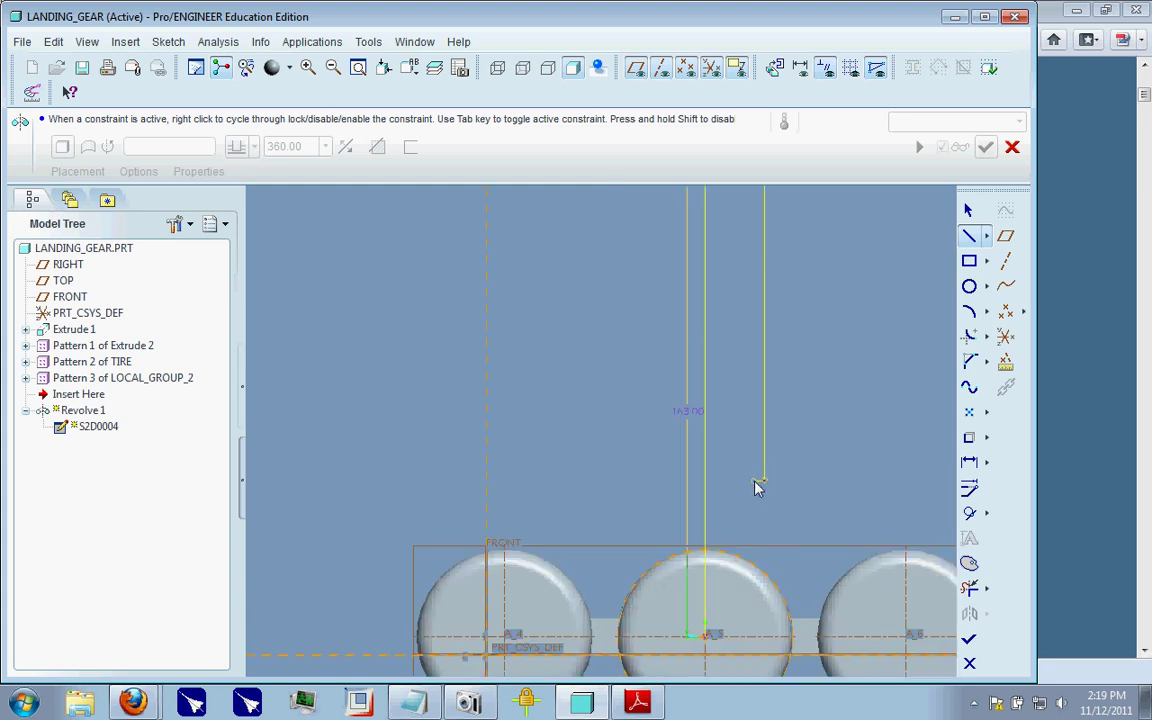
pyautogui.click(762, 637)
pyautogui.click(706, 636)
pyautogui.click(969, 210)
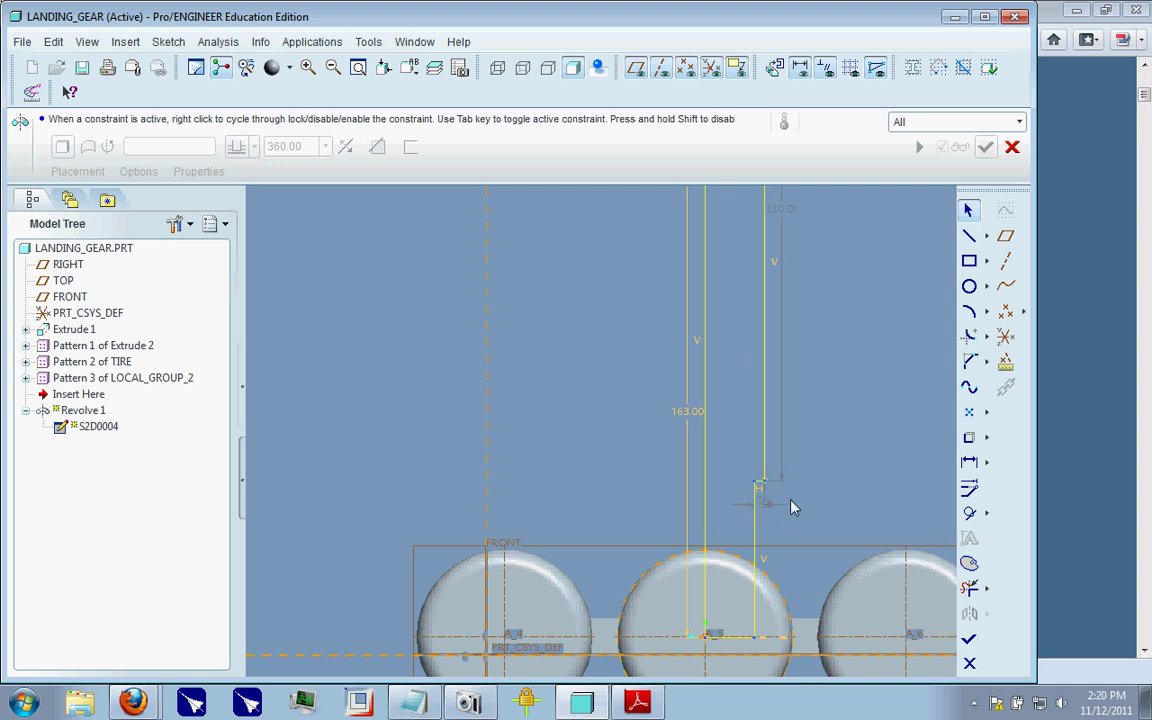
# - Add a vertical centerline along the strut's inner line as the revolve axis and finish the sketch
pyautogui.scroll(-5, 790, 508)
pyautogui.click(986, 236)
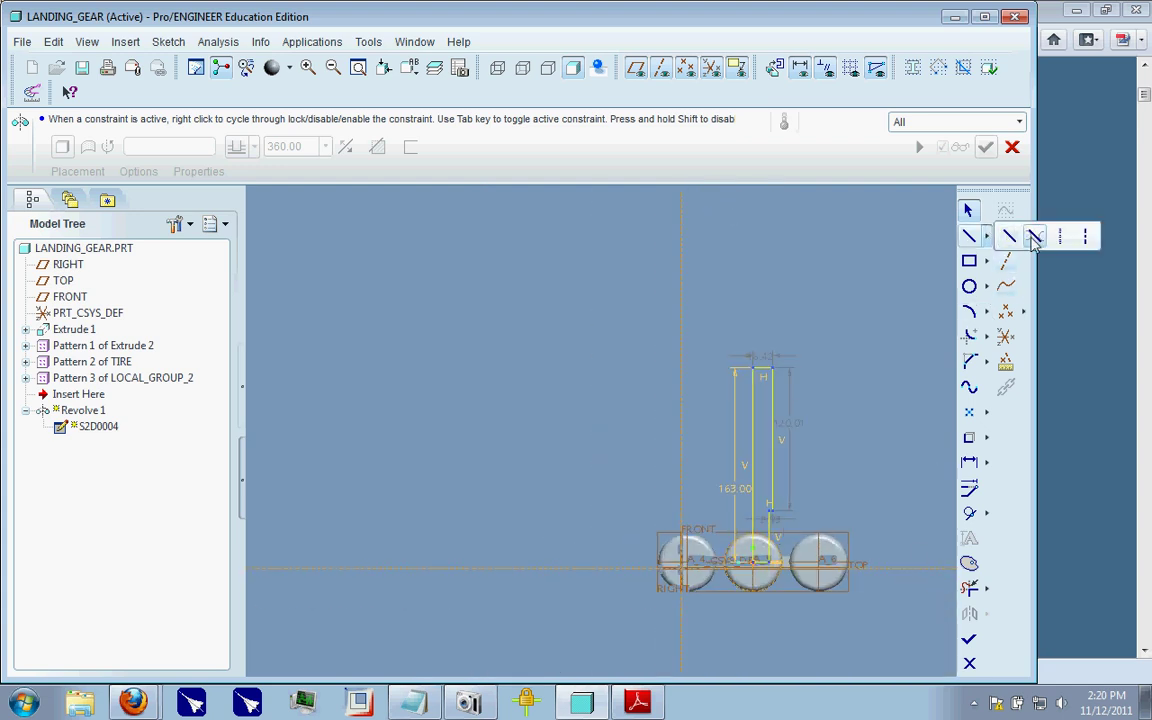
pyautogui.click(1060, 236)
pyautogui.click(754, 320)
pyautogui.click(800, 442)
pyautogui.click(969, 639)
pyautogui.moveTo(693, 338)
pyautogui.mouseDown(button='middle')
pyautogui.moveTo(812, 377)
pyautogui.moveTo(795, 392)
pyautogui.moveTo(796, 372)
pyautogui.moveTo(740, 375)
pyautogui.mouseUp(button='middle')
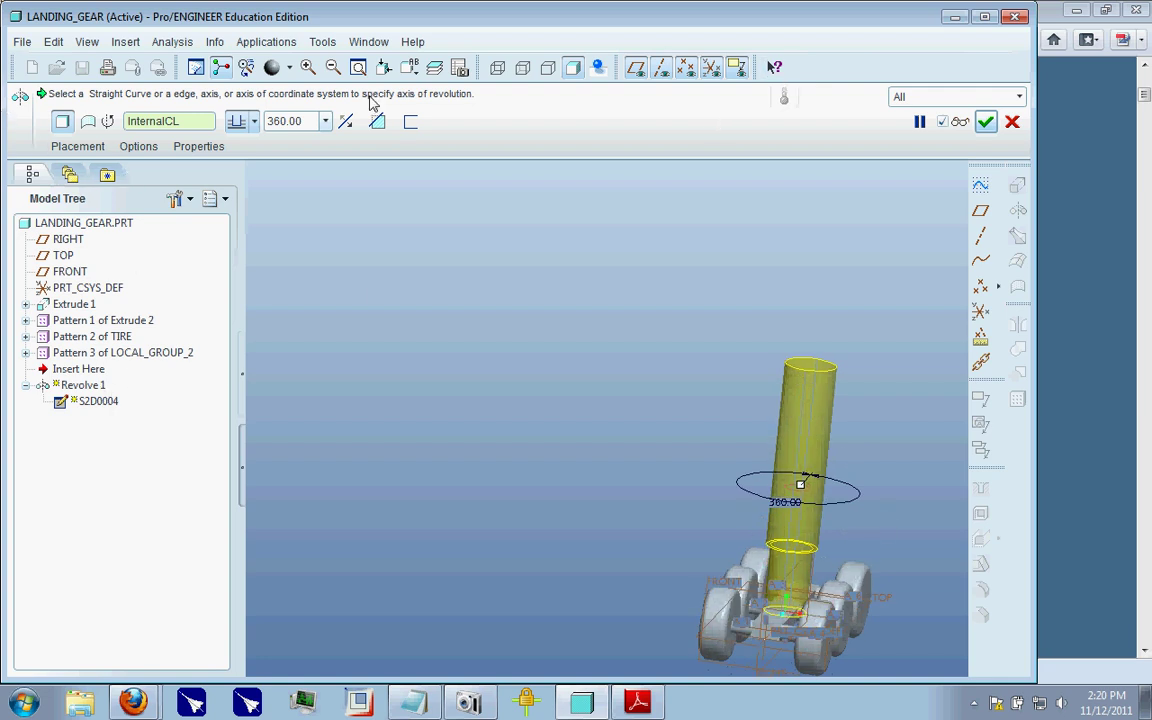
# - Reopen the revolve's internal sketch and set the diameter of the strut's lower section to 12
pyautogui.click(78, 146)
pyautogui.click(181, 208)
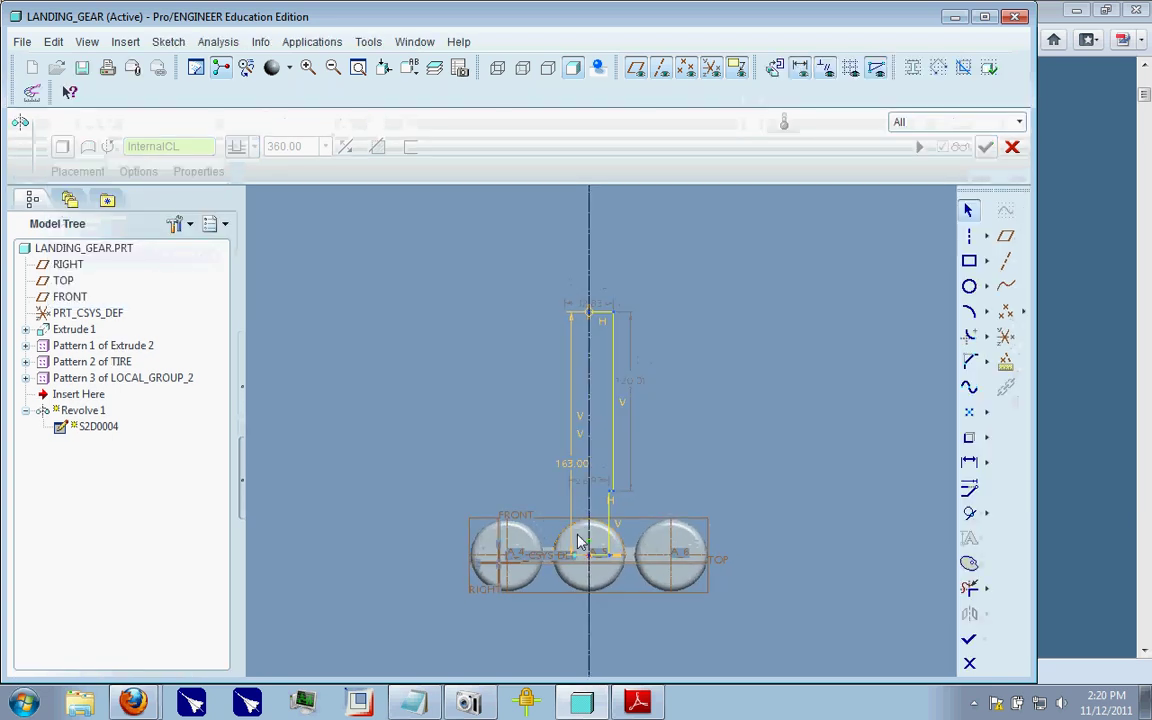
pyautogui.scroll(-3, 578, 545)
pyautogui.scroll(2, 571, 560)
pyautogui.doubleClick(660, 406)
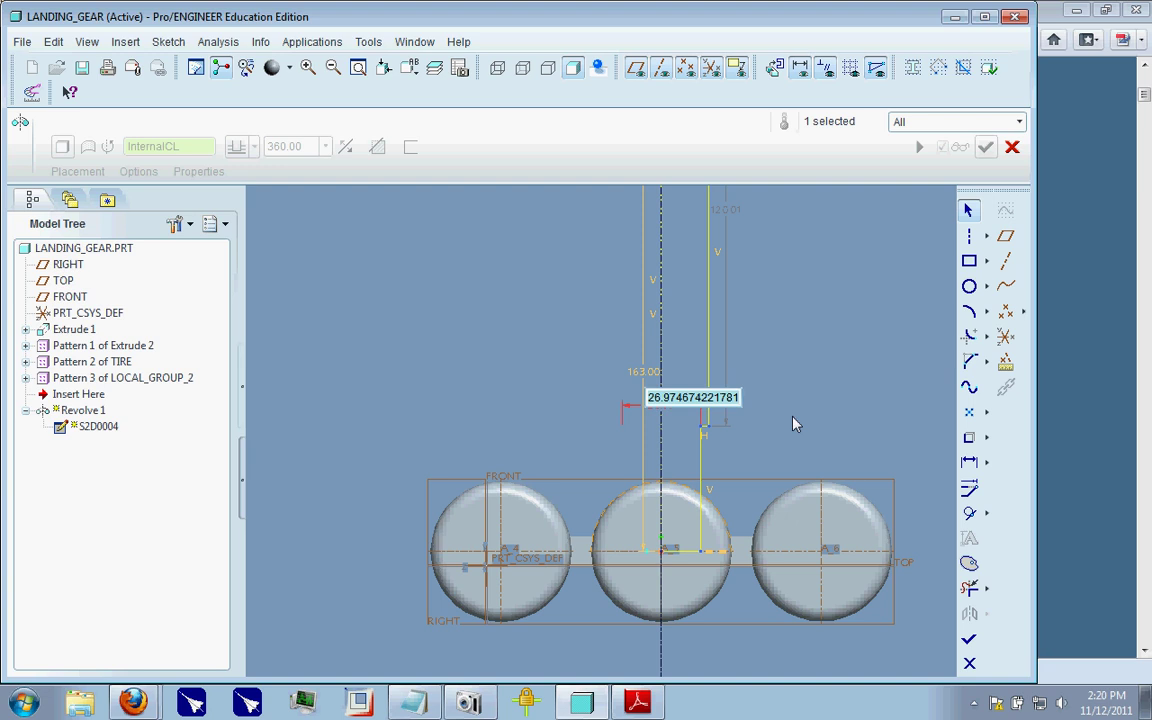
pyautogui.write('12')
pyautogui.press('Return')
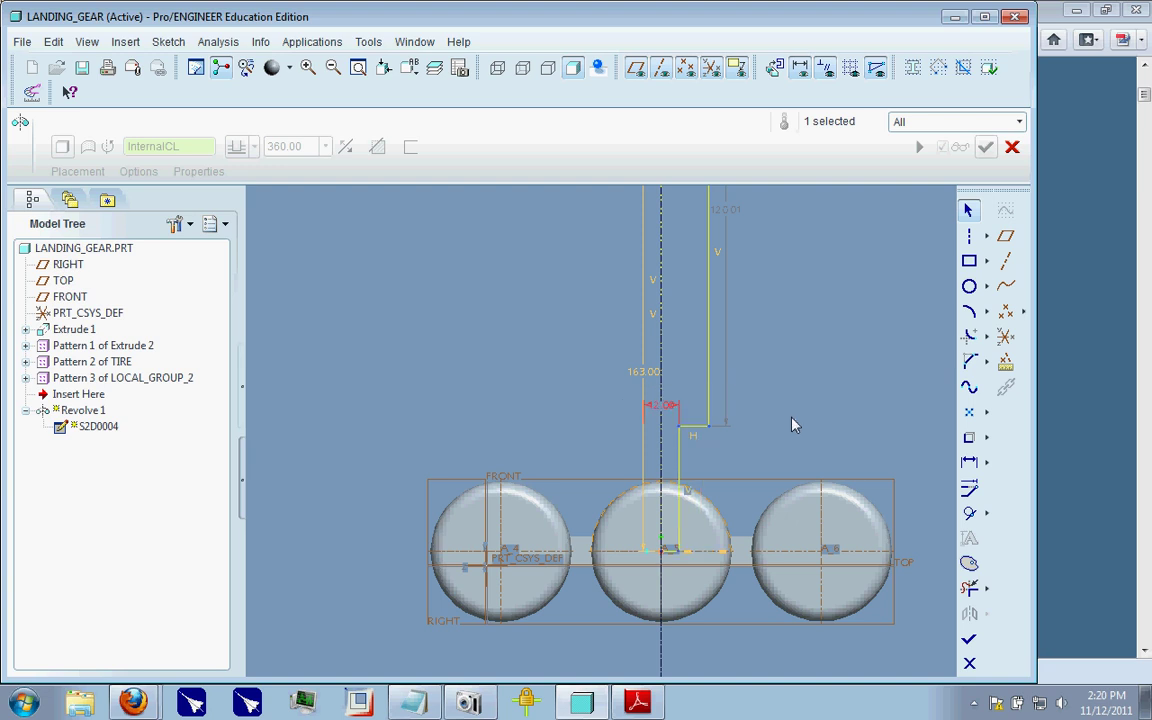
# - Set the diameter of the strut's upper section to 15, finish the sketch and complete the 360-degree revolve
pyautogui.scroll(-3, 715, 450)
pyautogui.doubleClick(712, 258)
pyautogui.write('15')
pyautogui.press('Return')
pyautogui.scroll(4, 695, 440)
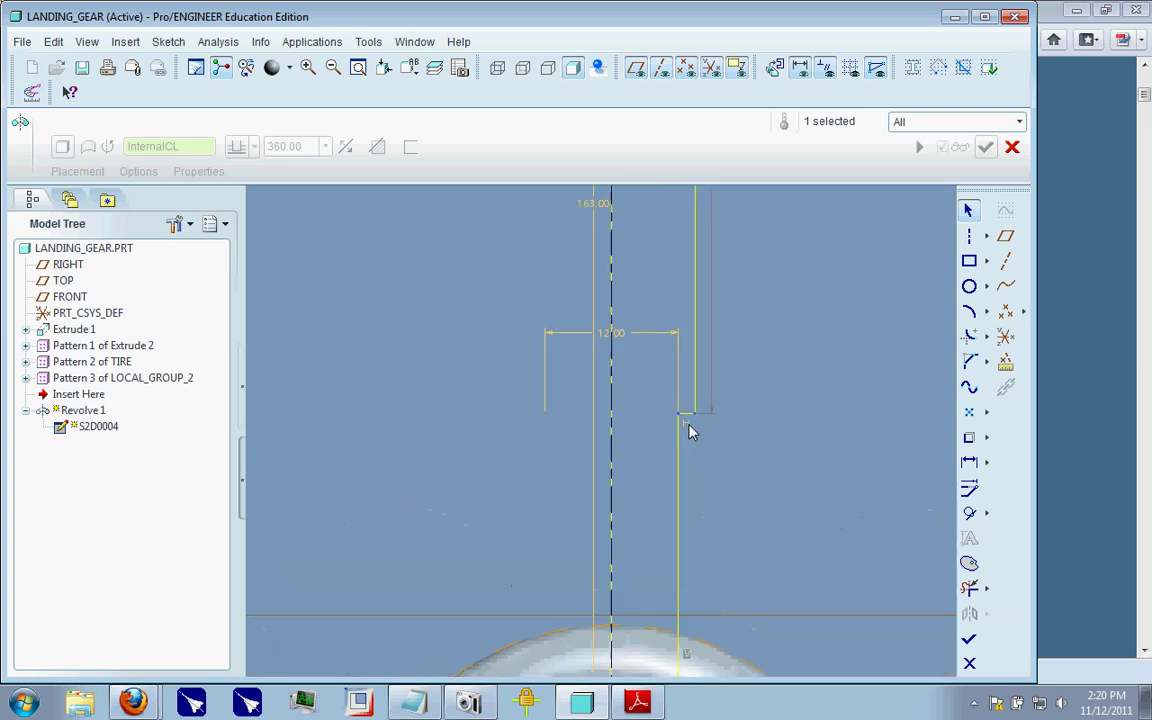
pyautogui.click(969, 638)
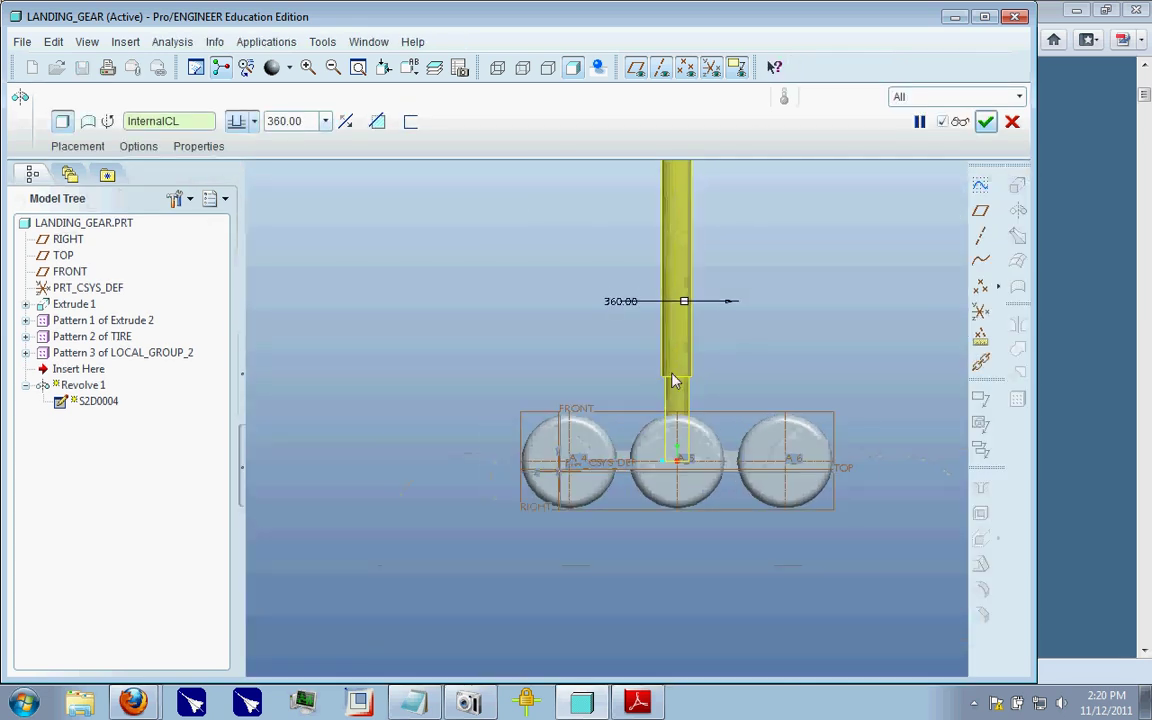
pyautogui.moveTo(812, 397)
pyautogui.mouseDown(button='middle')
pyautogui.moveTo(836, 383)
pyautogui.moveTo(820, 415)
pyautogui.mouseUp(button='middle')
pyautogui.scroll(-5, 770, 414)
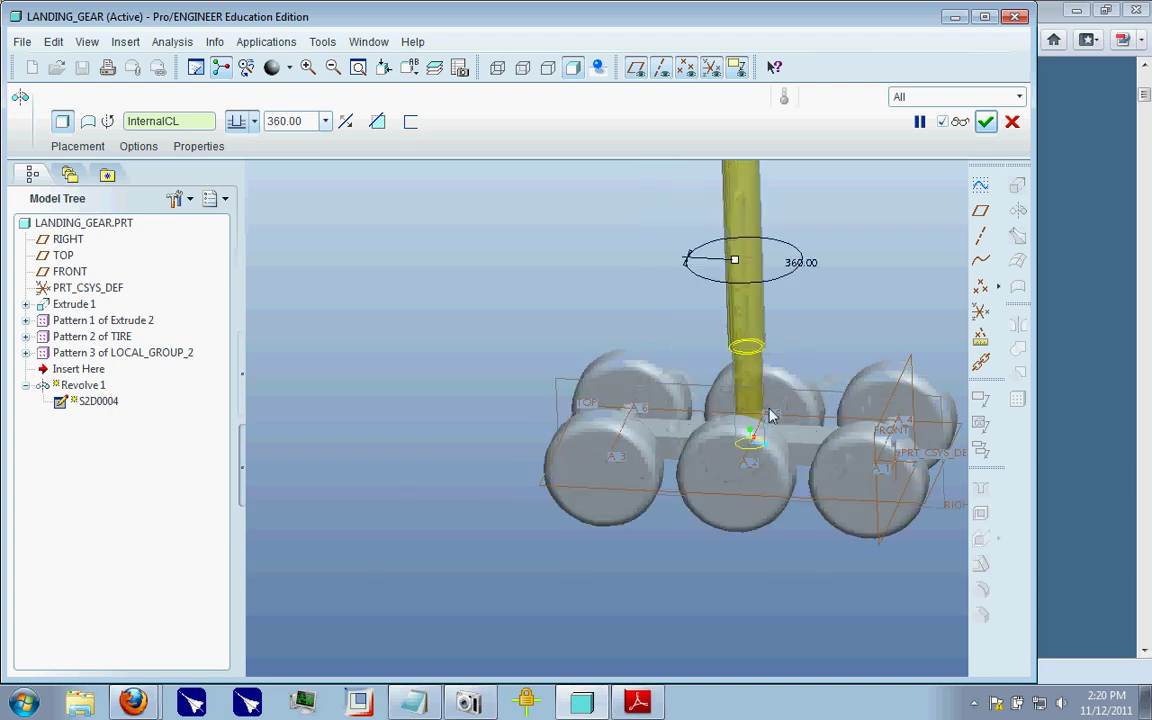
pyautogui.click(985, 122)
pyautogui.moveTo(658, 435); pyautogui.dragTo(745, 445, button='middle')
# - Look through the landing gear photos in Firefox's open pages and compare them with the strut in Pro/ENGINEER
pyautogui.click(1108, 221)
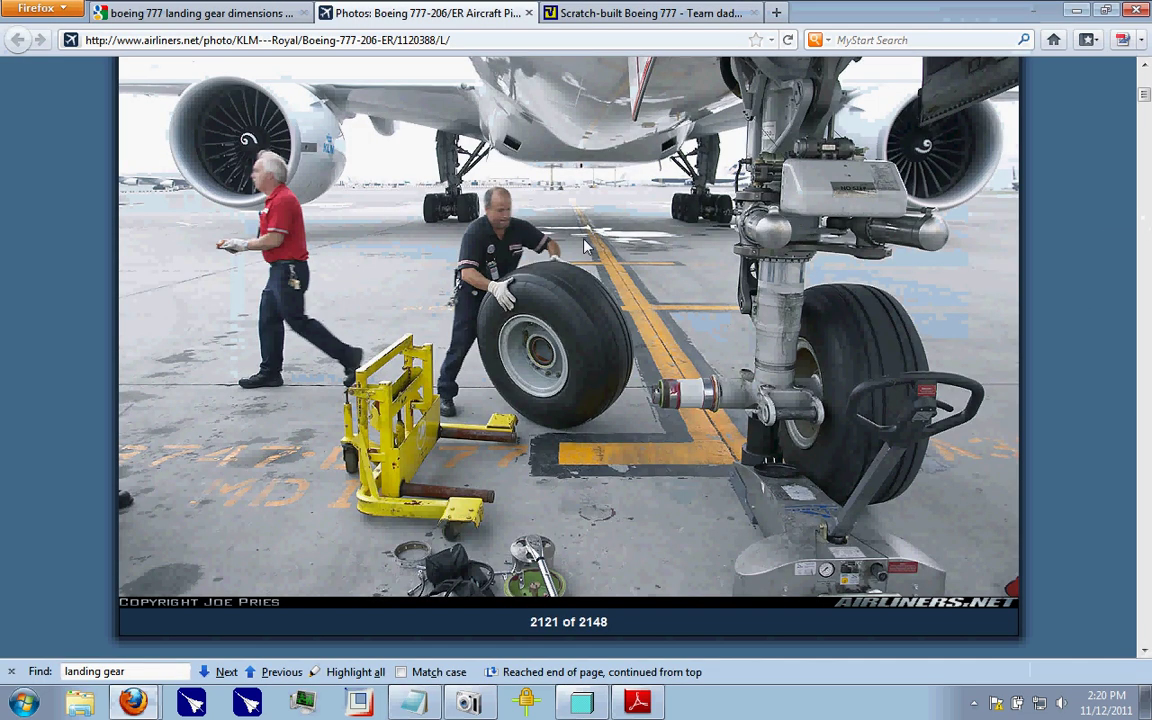
pyautogui.click(552, 14)
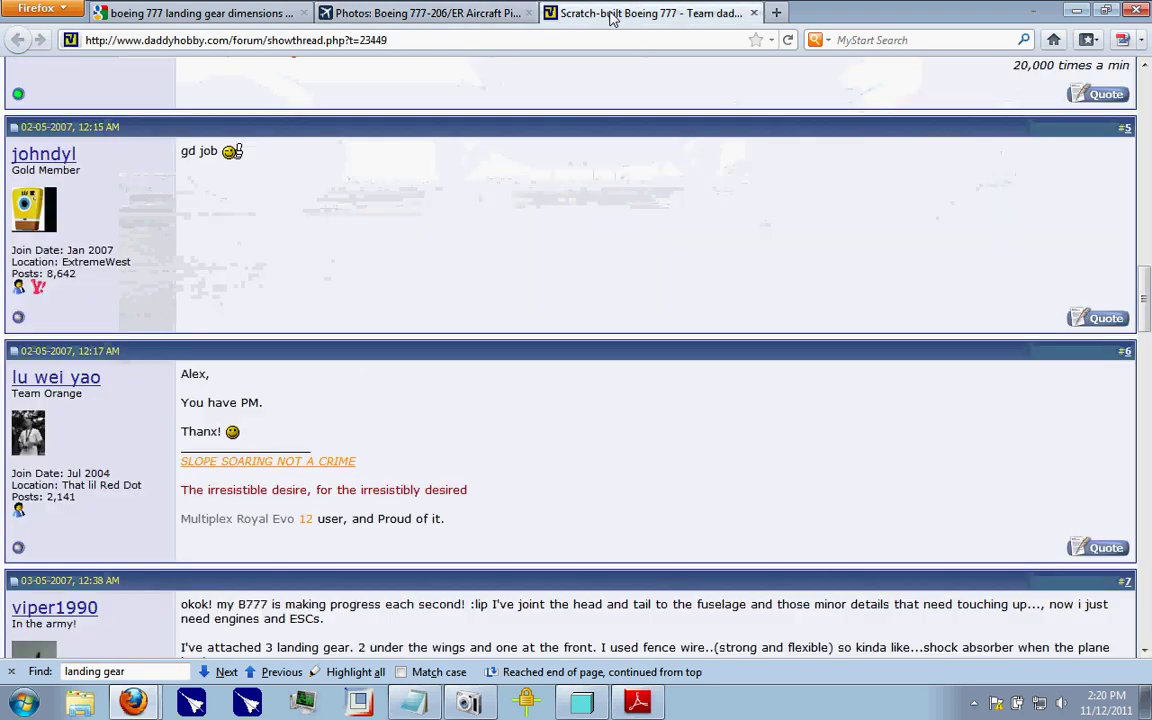
pyautogui.click(205, 12)
pyautogui.moveTo(640, 302)
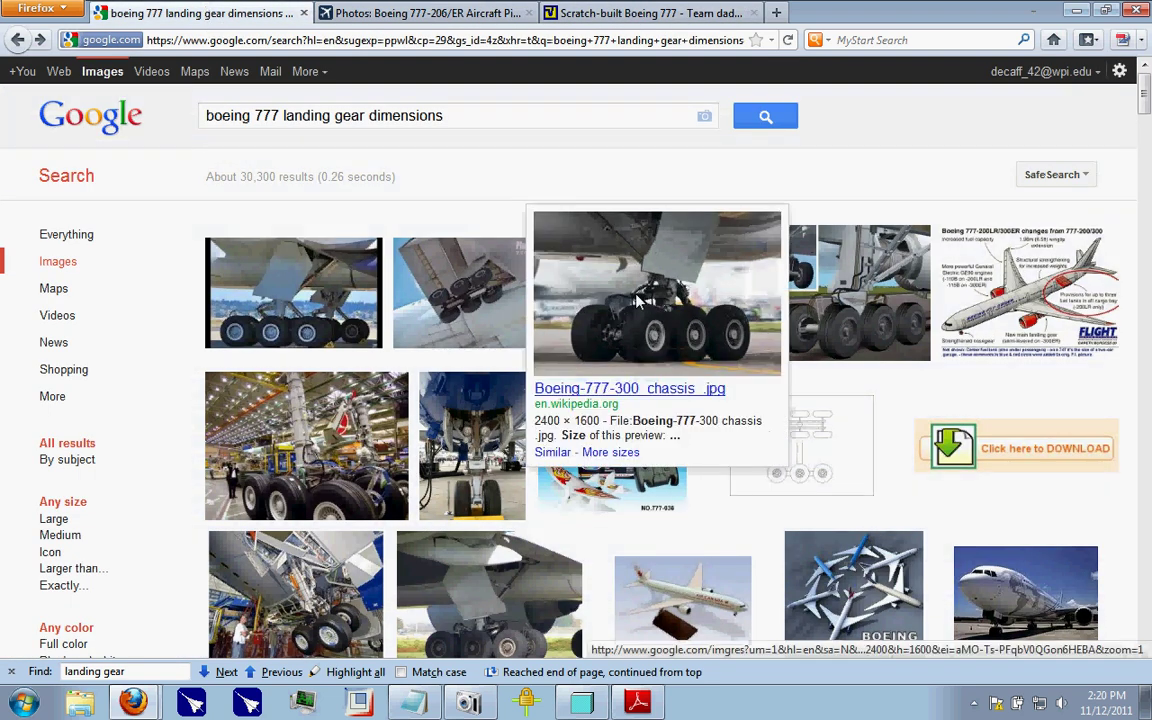
pyautogui.moveTo(268, 312)
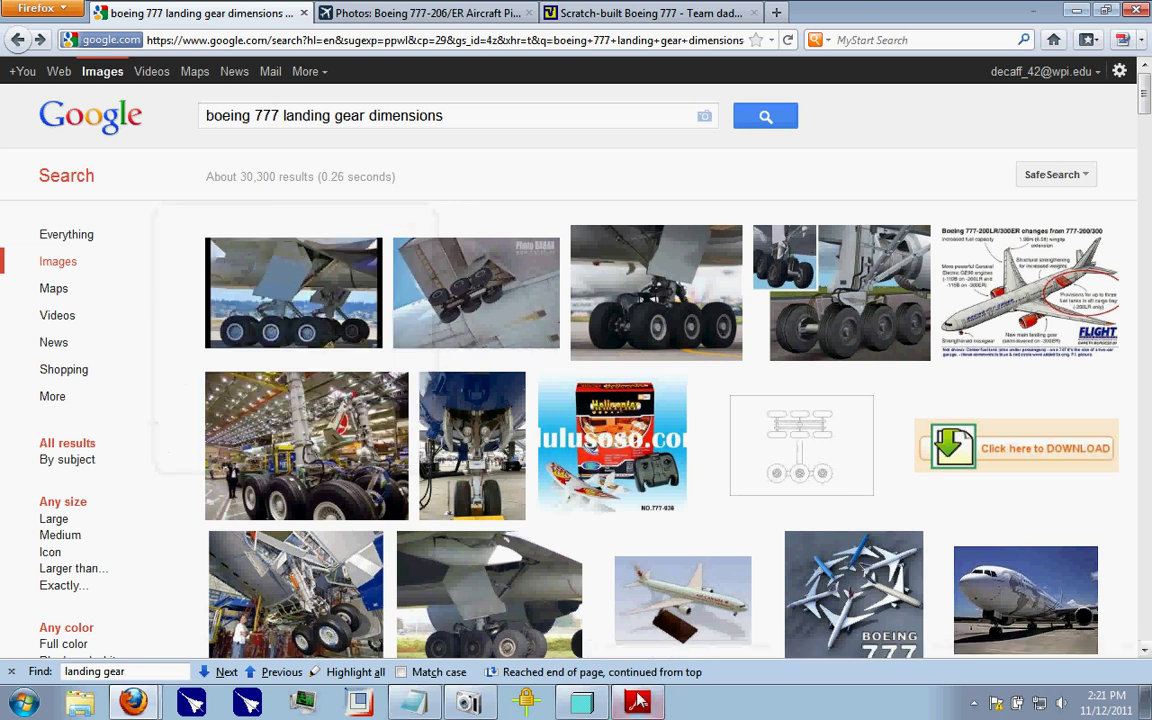
pyautogui.click(581, 703)
pyautogui.moveTo(683, 417); pyautogui.dragTo(752, 359, button='middle')
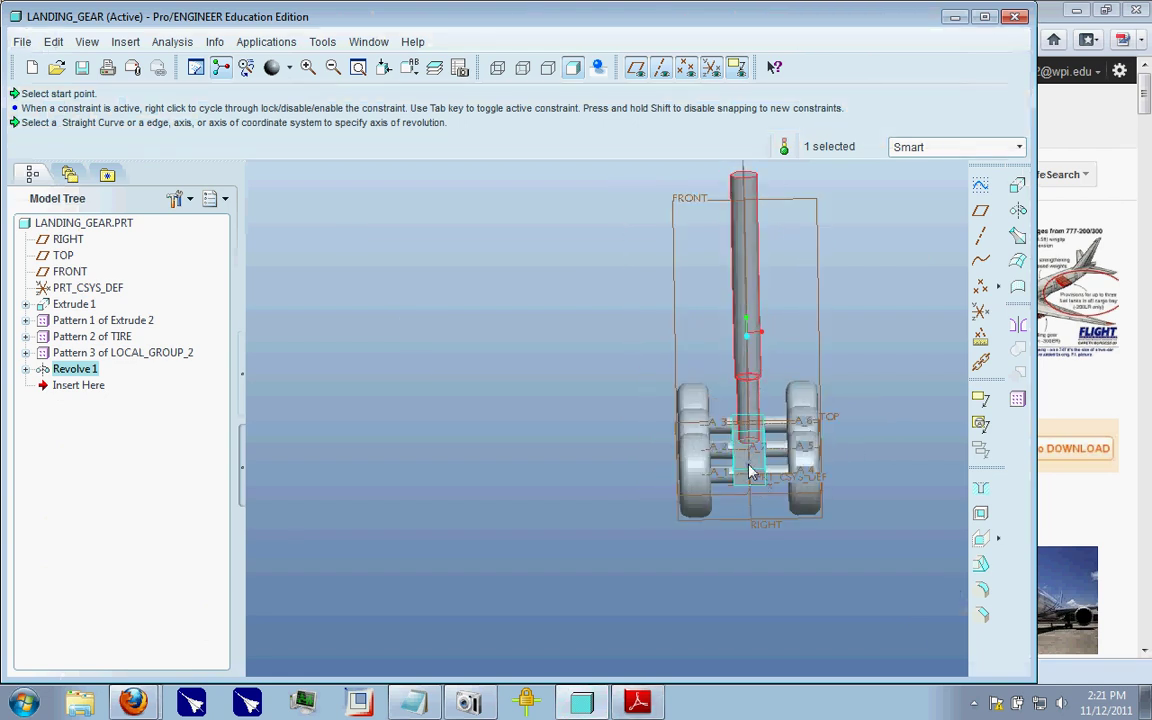
pyautogui.moveTo(622, 487); pyautogui.dragTo(540, 498, button='middle')
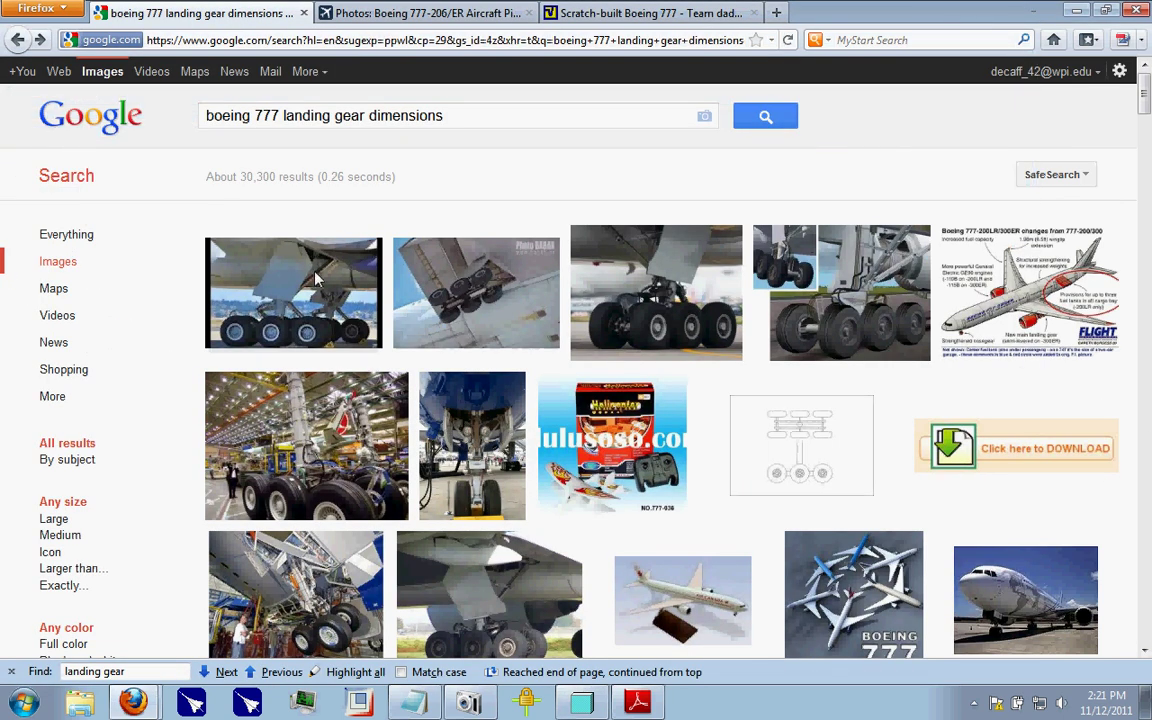
# - Examine the first landing gear photo from the Google Images results in Firefox and compare it with the strut's step in Pro/ENGINEER
pyautogui.click(268, 262)
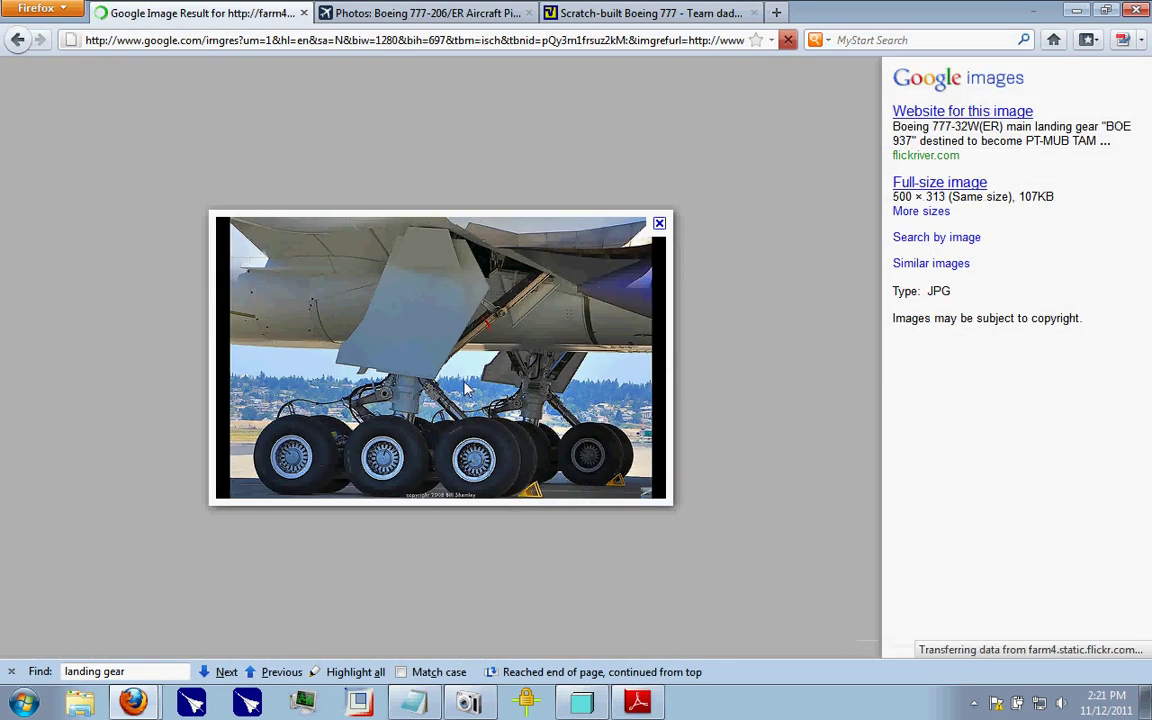
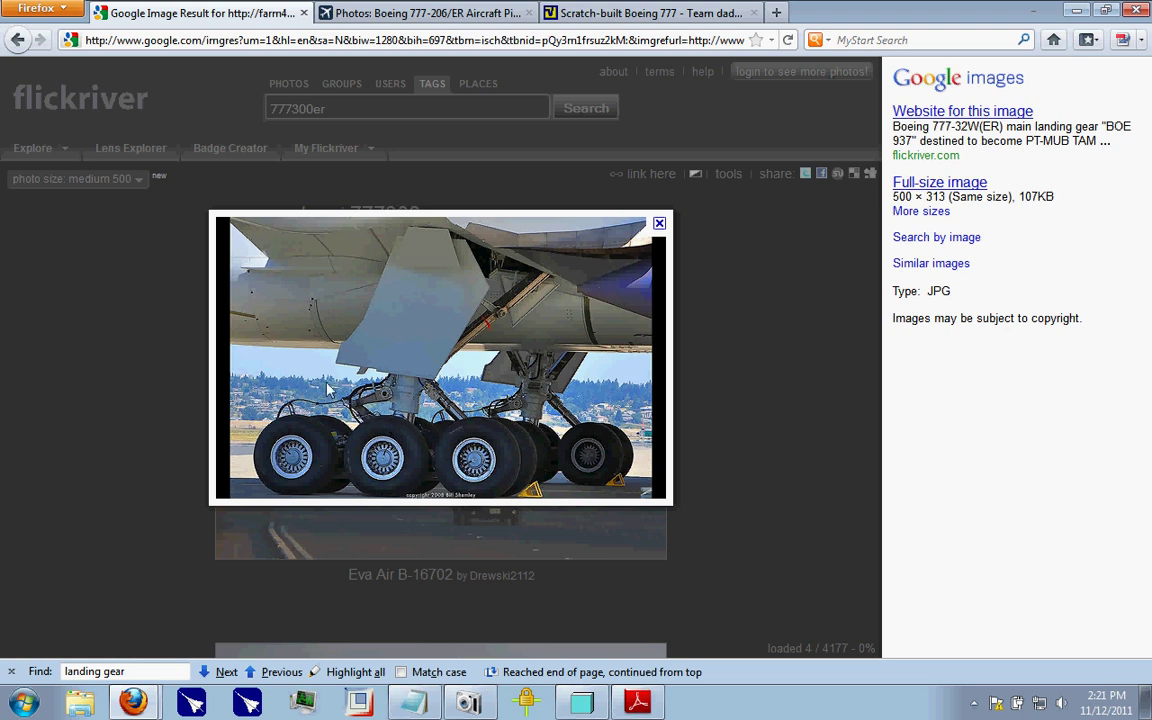
pyautogui.click(572, 700)
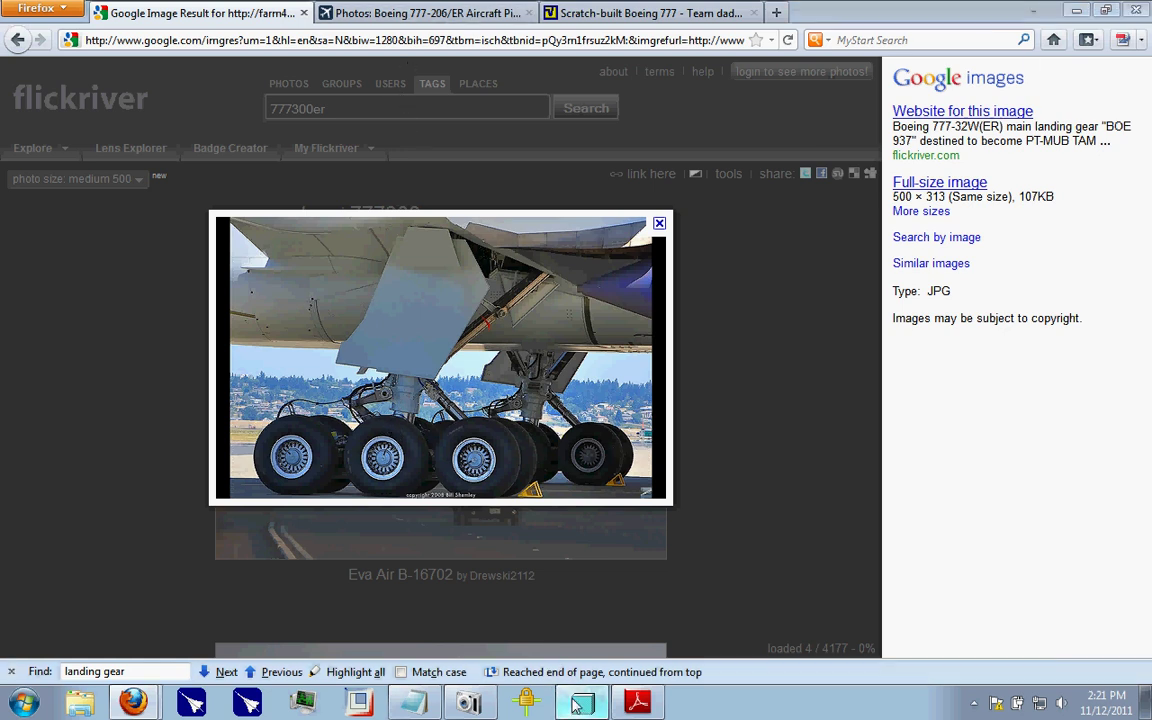
pyautogui.moveTo(509, 293); pyautogui.dragTo(503, 301, button='middle')
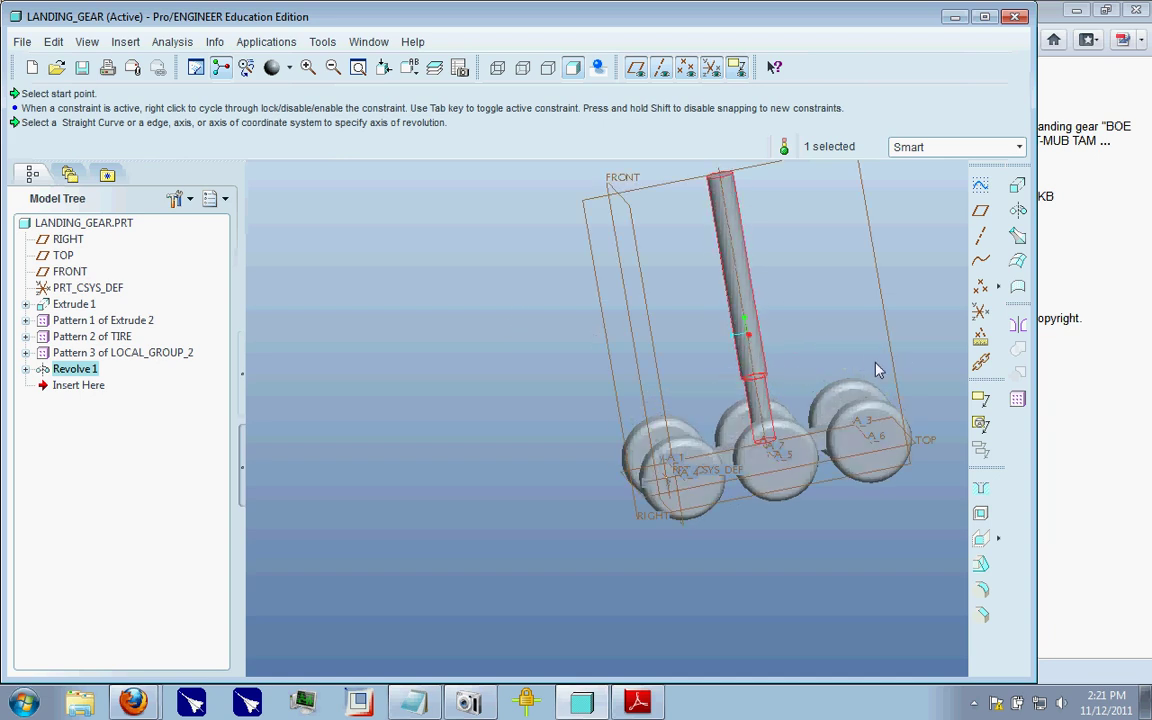
pyautogui.scroll(-4, 876, 362)
pyautogui.moveTo(649, 398); pyautogui.dragTo(188, 391, button='middle')
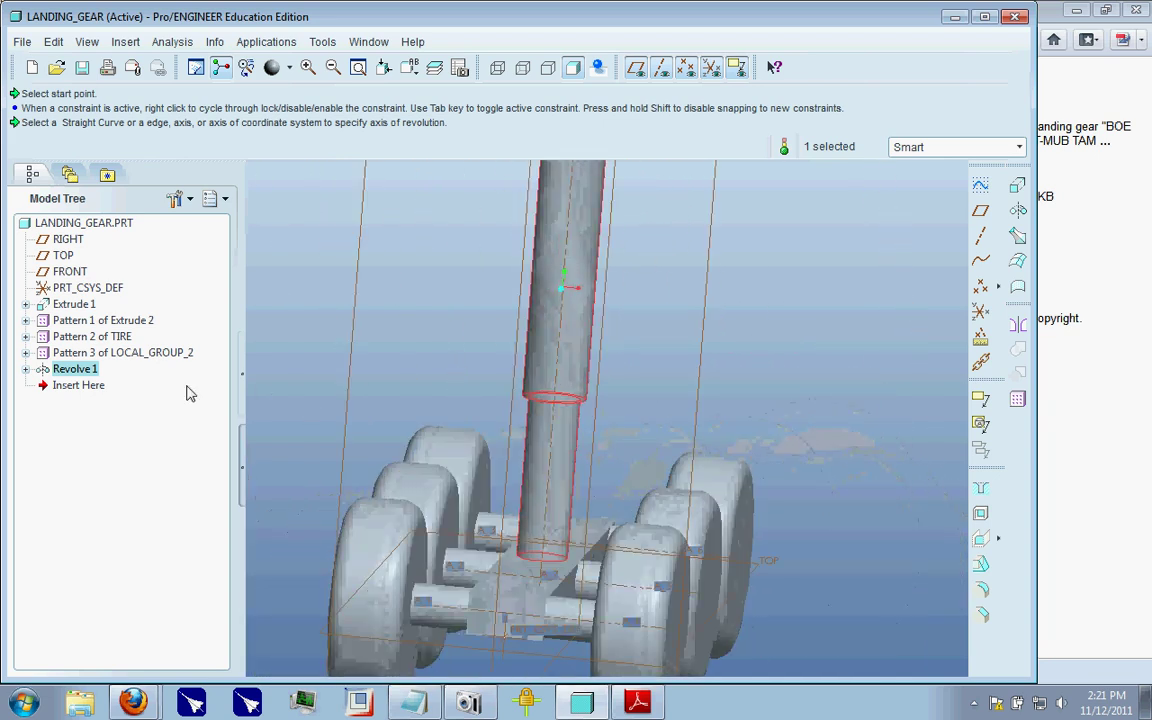
# - Redefine Revolve 1, set the length of the strut's upper section to 130 in its sketch and accept the feature
pyautogui.rightClick(88, 377)
pyautogui.click(210, 523)
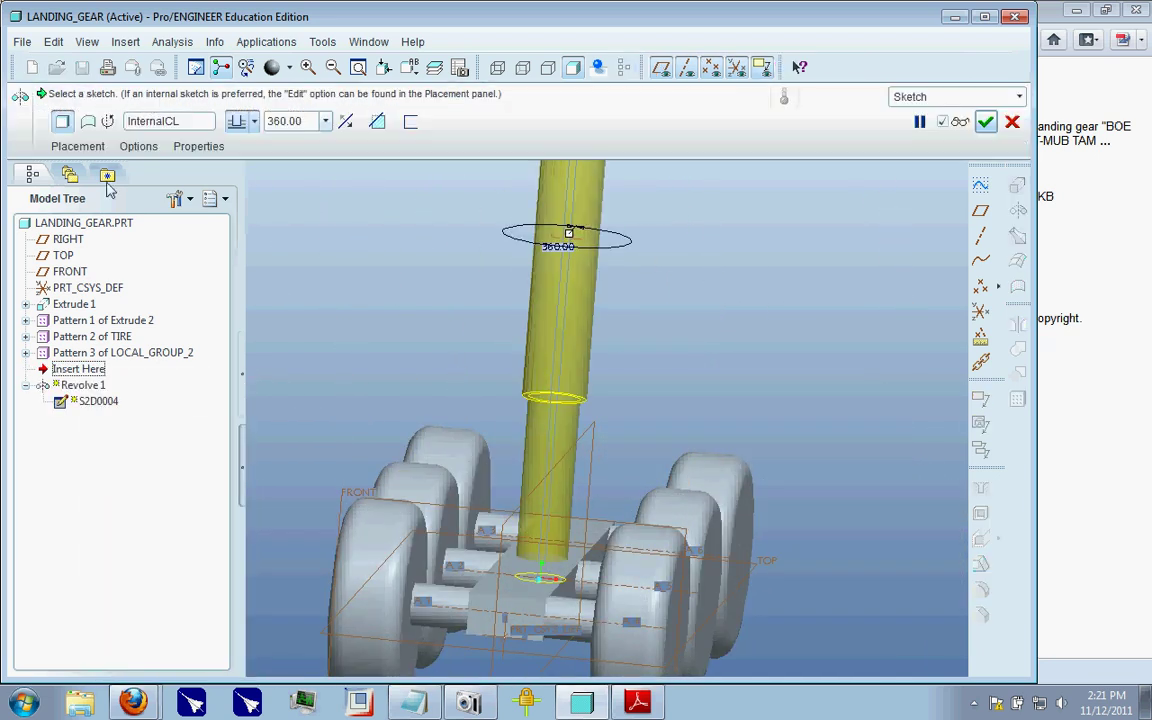
pyautogui.click(78, 146)
pyautogui.click(182, 208)
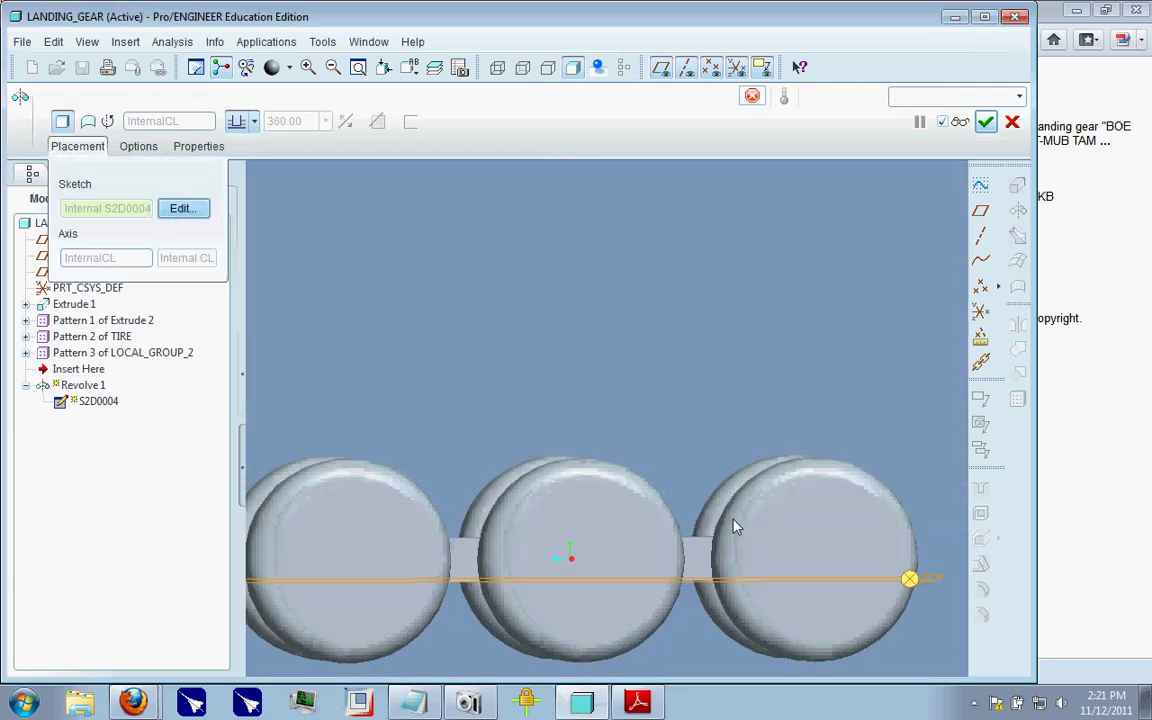
pyautogui.scroll(3, 676, 282)
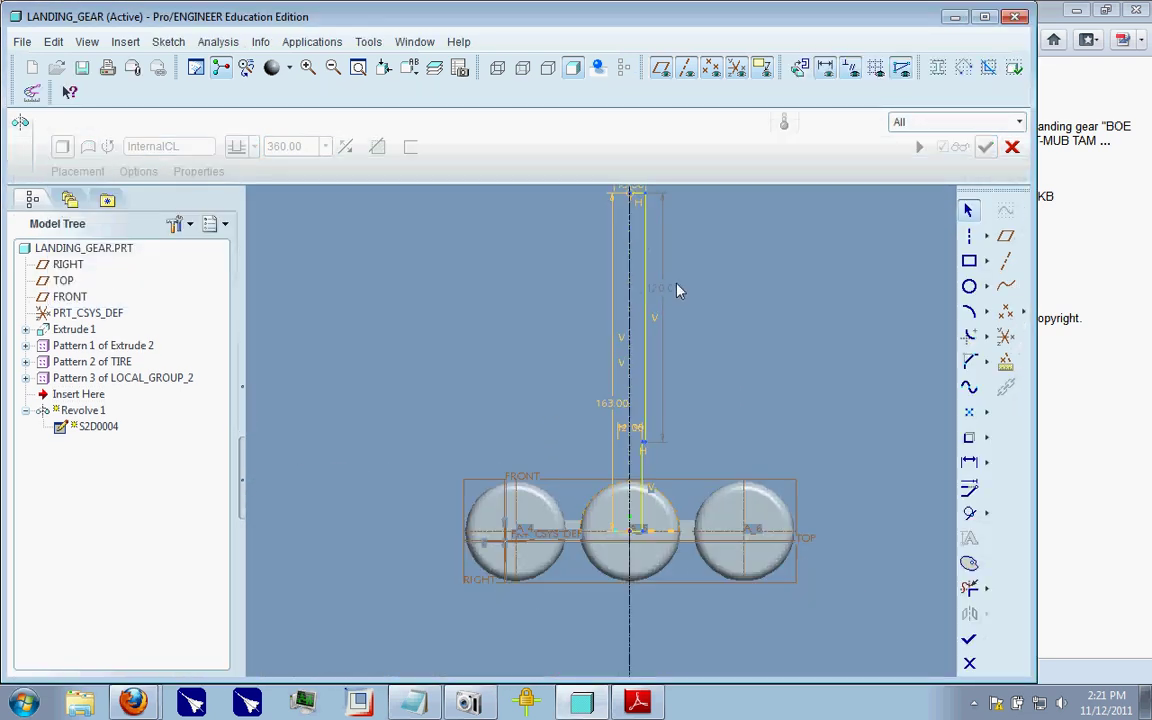
pyautogui.doubleClick(659, 293)
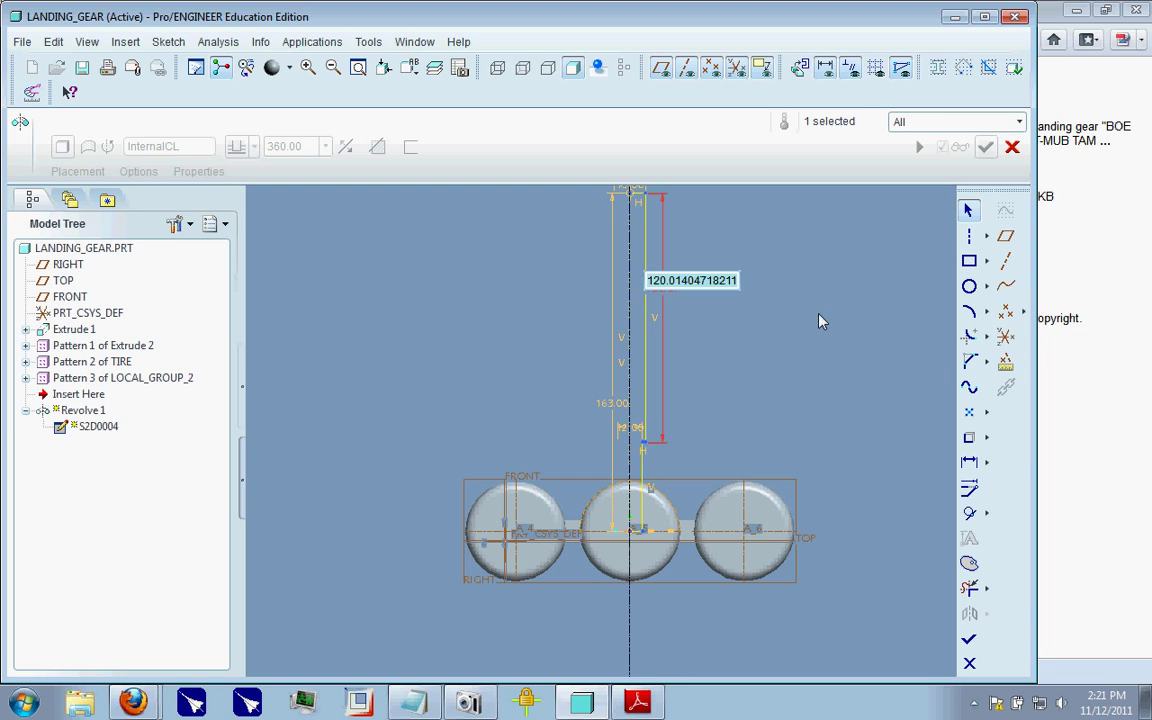
pyautogui.write('130')
pyautogui.press('Return')
pyautogui.click(968, 638)
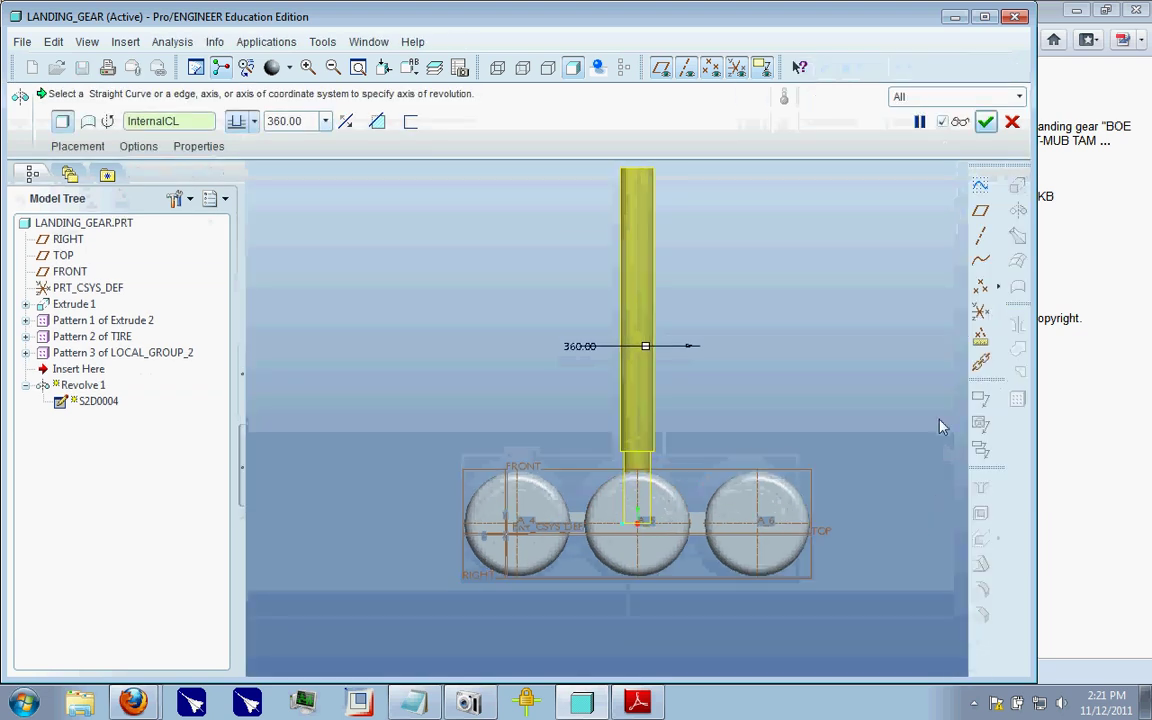
pyautogui.click(985, 121)
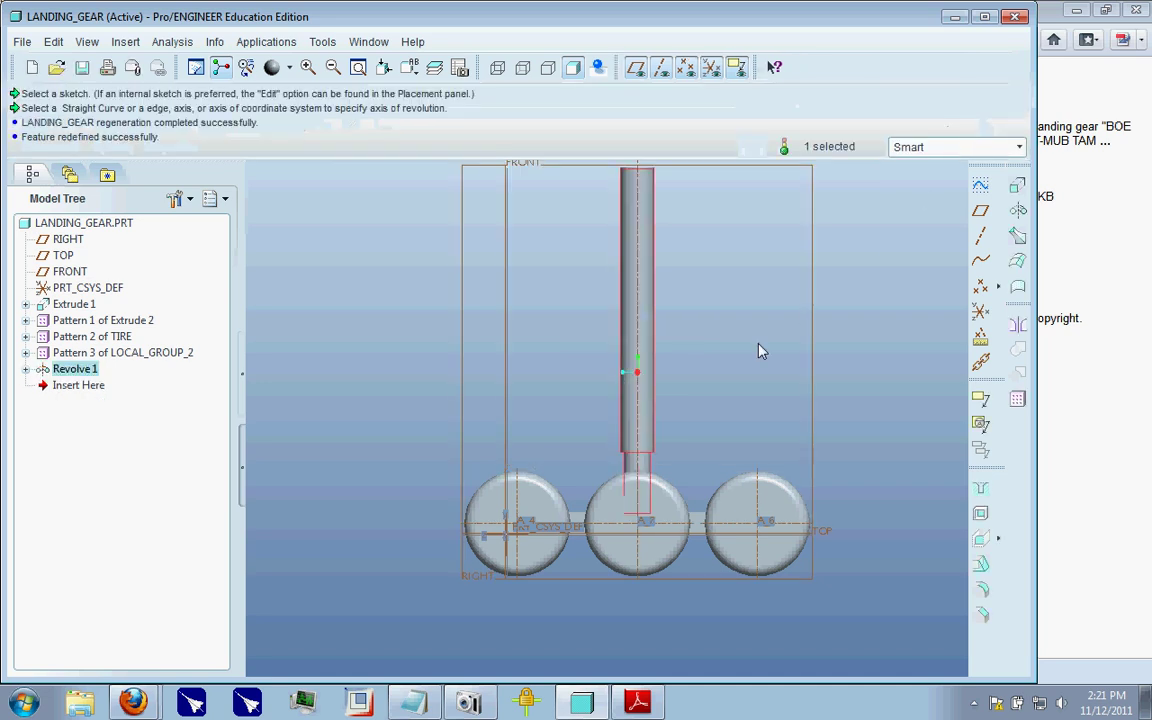
# - Start a new extrude and set up its sketch on the RIGHT plane, with the TOP plane as the top orientation reference
pyautogui.moveTo(653, 447)
pyautogui.mouseDown(button='middle')
pyautogui.moveTo(735, 457)
pyautogui.moveTo(752, 430)
pyautogui.moveTo(700, 420)
pyautogui.moveTo(666, 432)
pyautogui.mouseUp(button='middle')
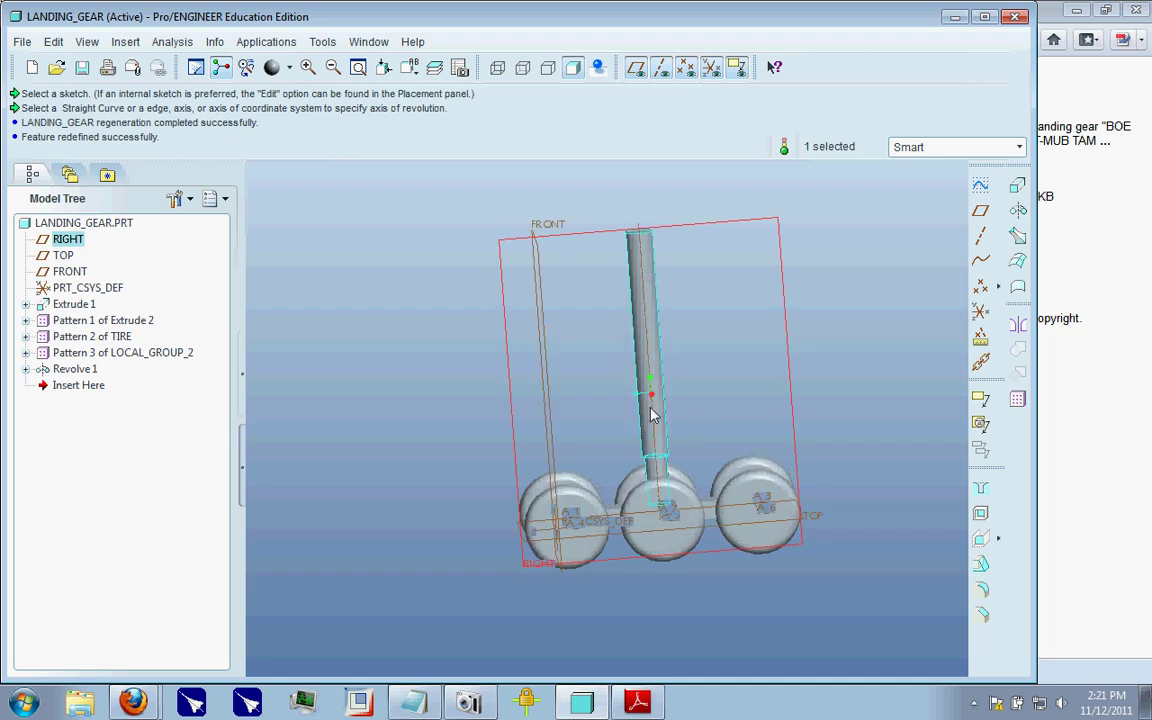
pyautogui.scroll(-5, 656, 427)
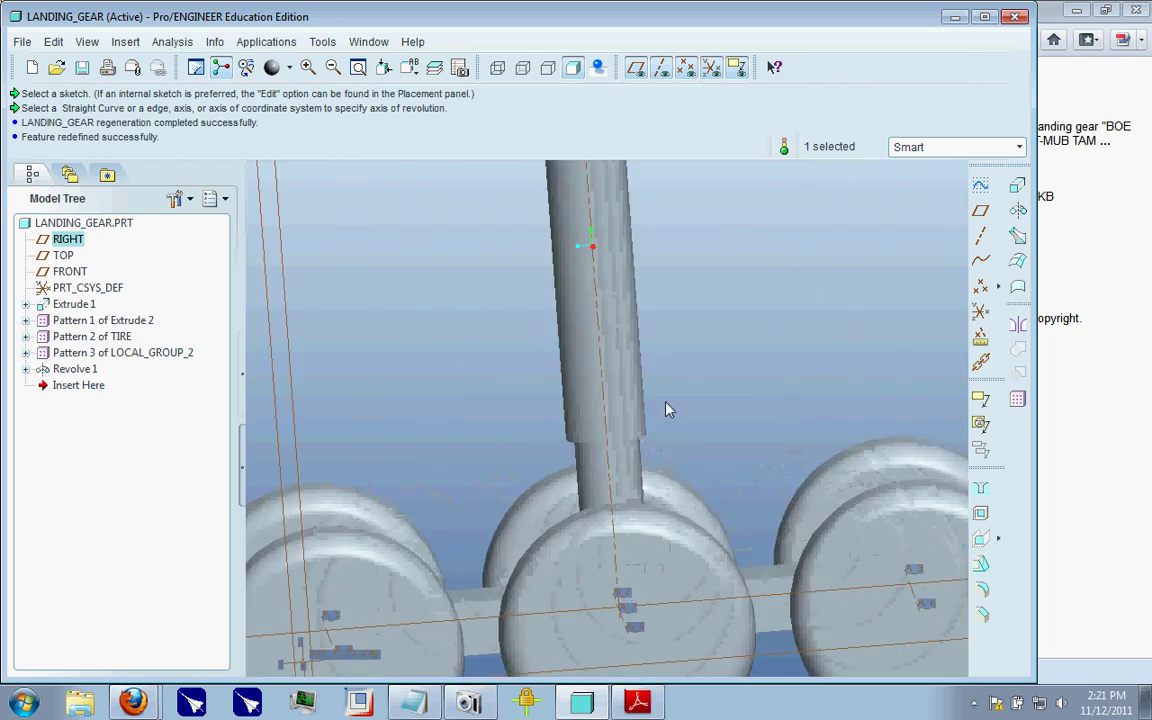
pyautogui.scroll(5, 668, 410)
pyautogui.click(1017, 185)
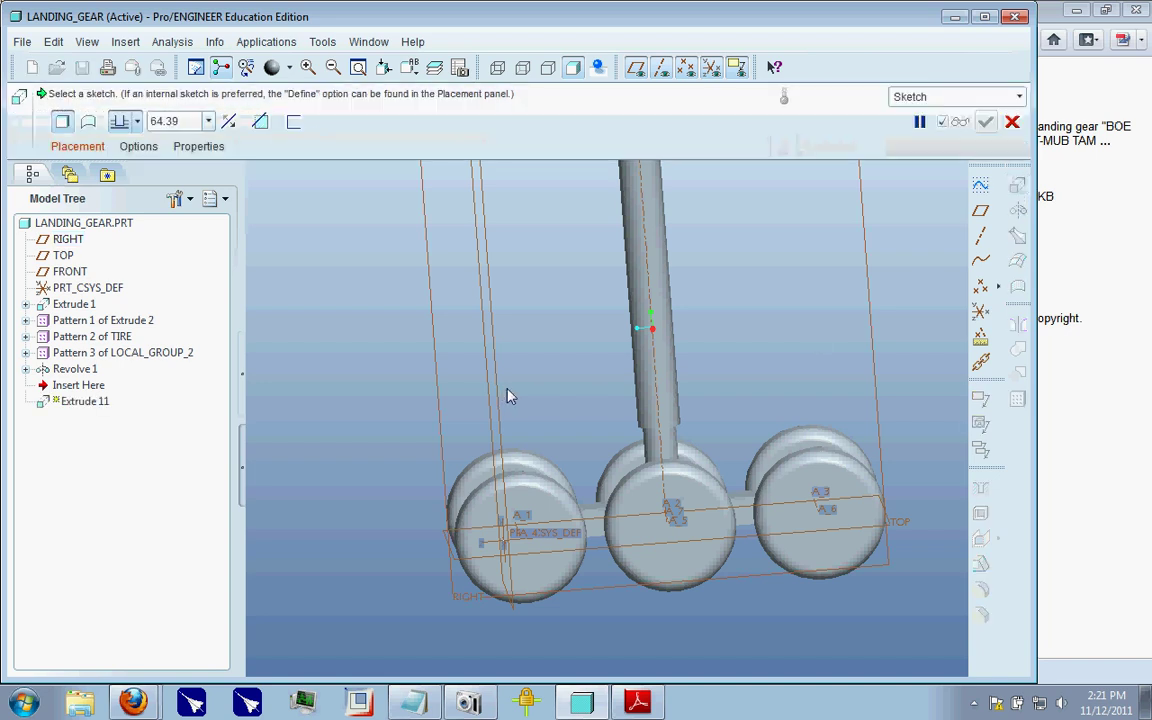
pyautogui.click(77, 146)
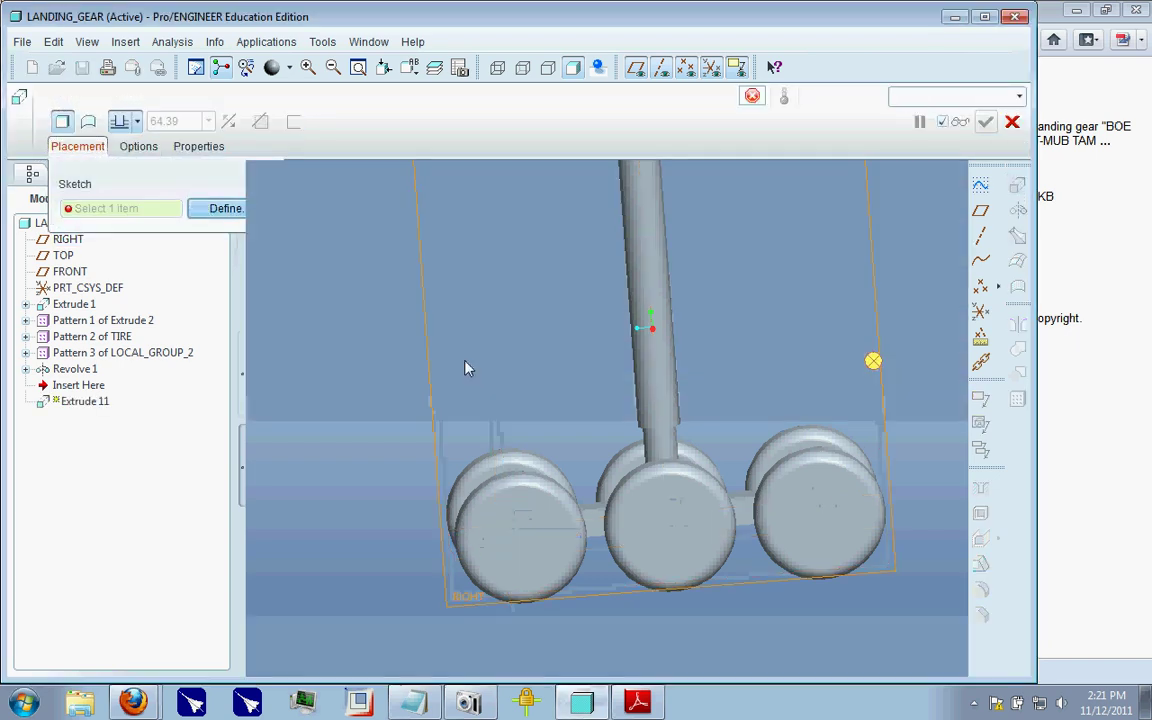
pyautogui.moveTo(465, 368); pyautogui.dragTo(432, 229, button='middle')
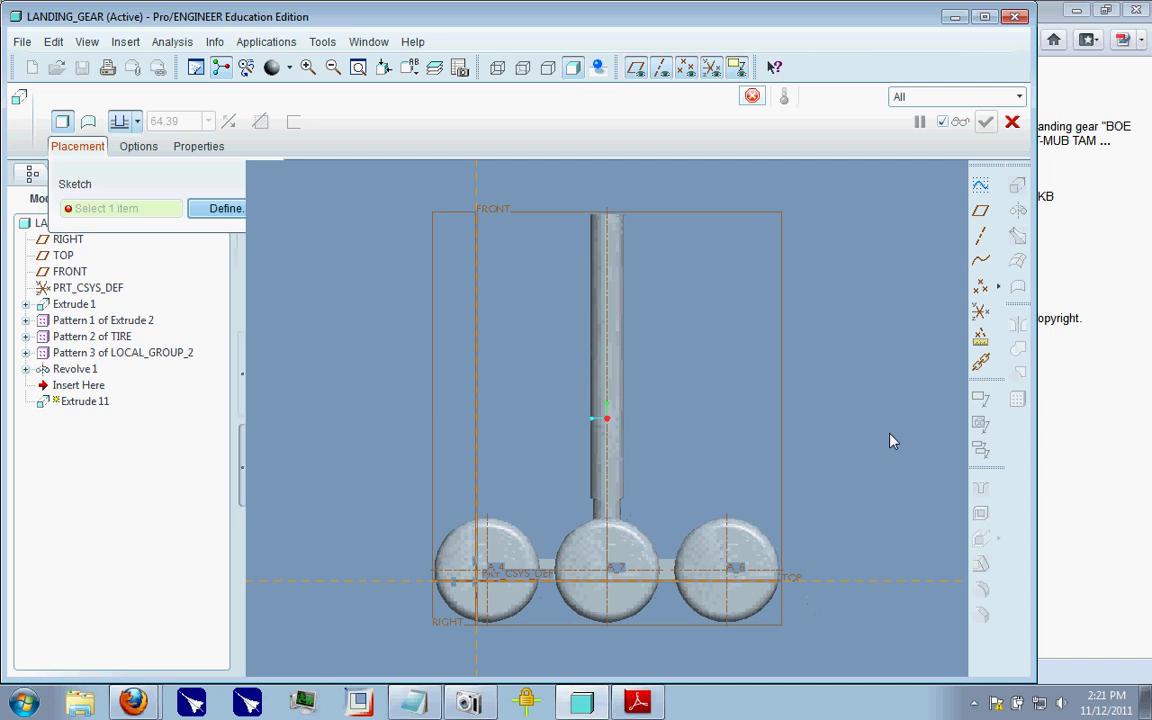
pyautogui.click(782, 459)
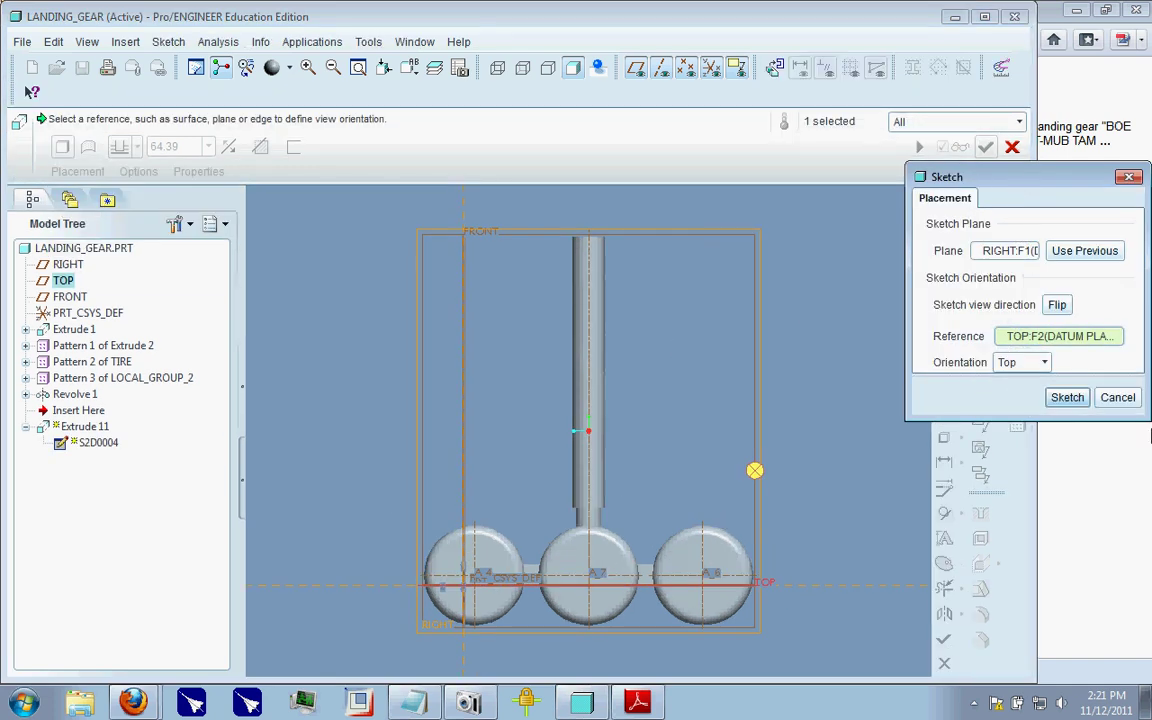
pyautogui.click(1067, 397)
pyautogui.scroll(3, 603, 513)
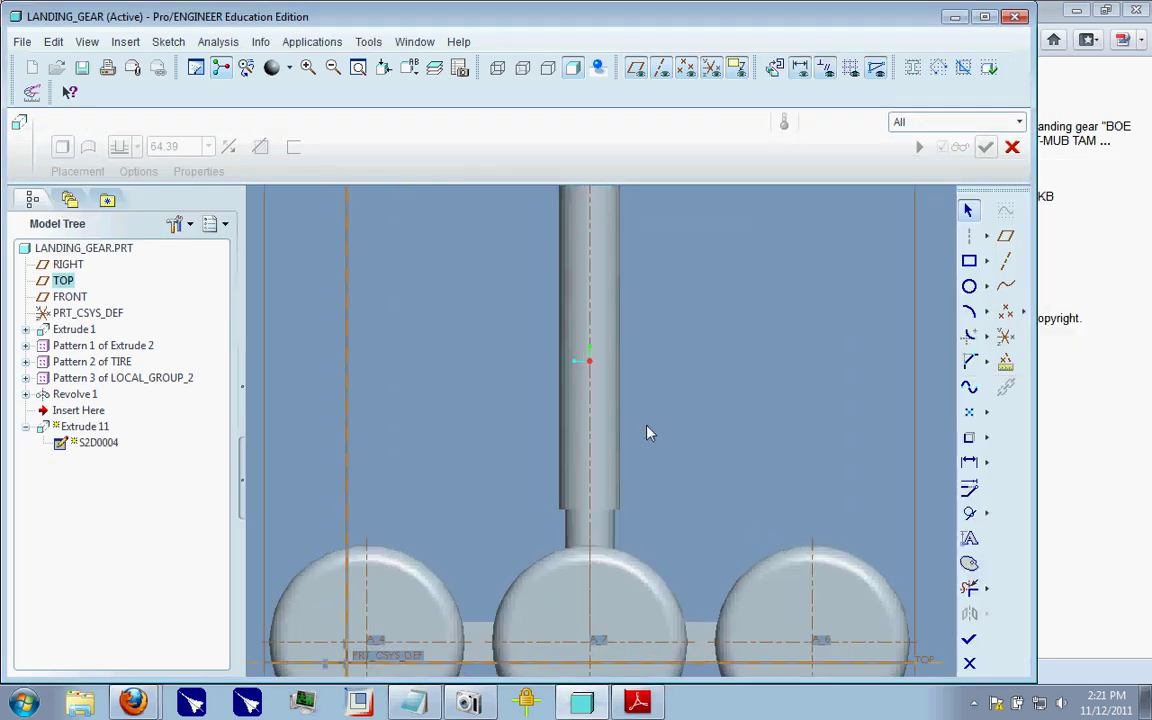
# - Add the strut's vertical centre axis as a sketch reference
pyautogui.click(986, 237)
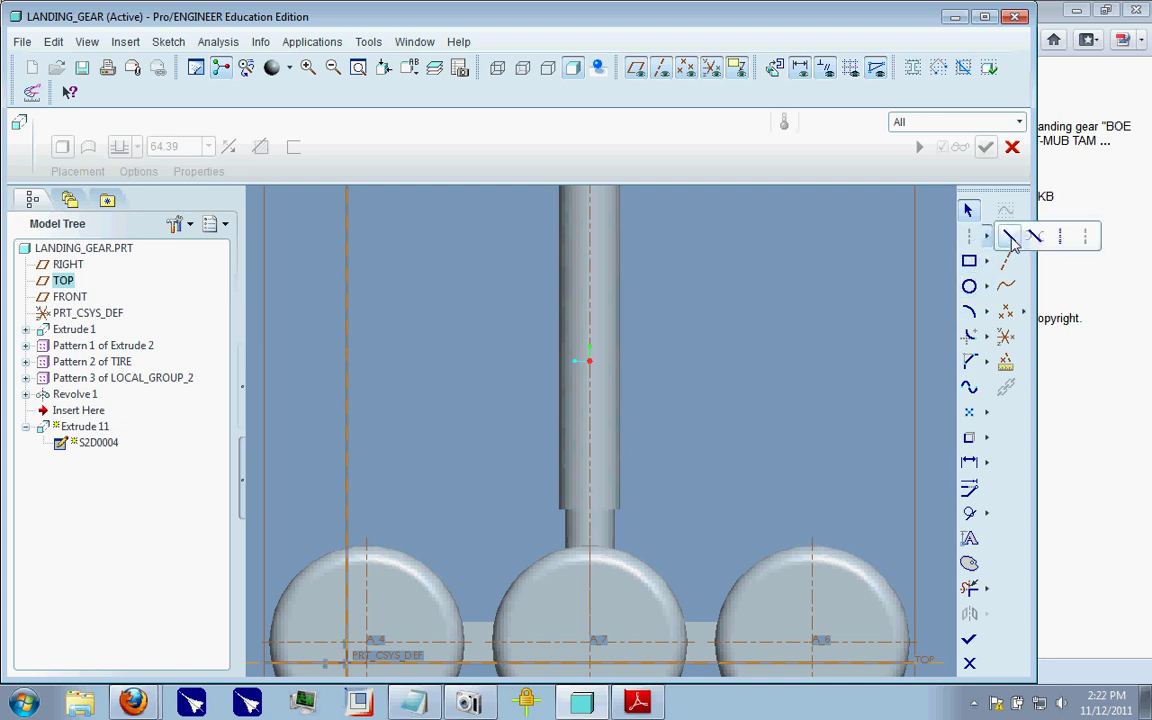
pyautogui.click(1016, 235)
pyautogui.click(168, 41)
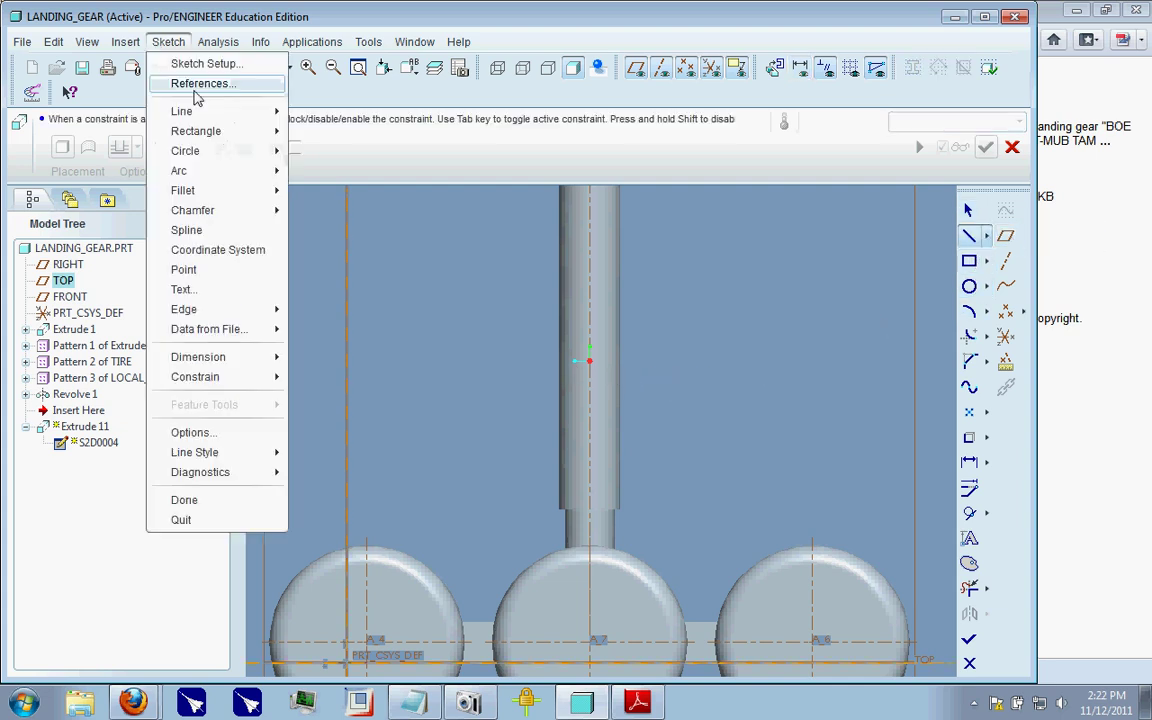
pyautogui.click(200, 80)
pyautogui.click(591, 287)
pyautogui.click(1016, 442)
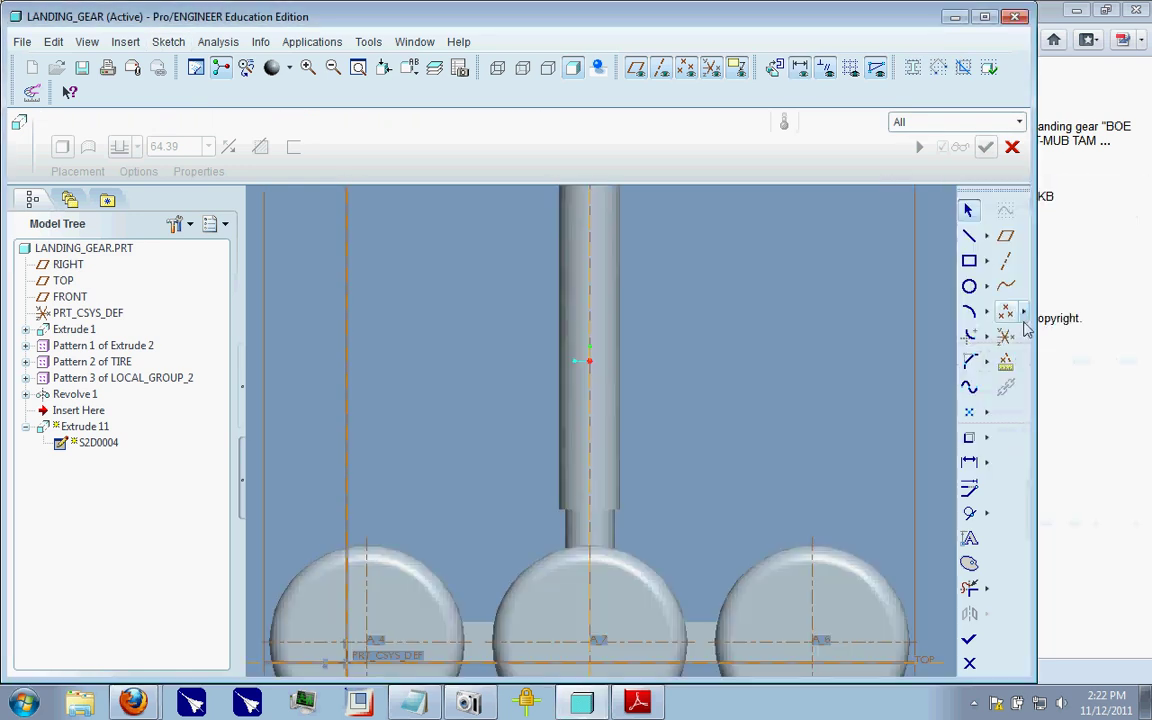
# - Sketch a closed line rectangle about 10 wide and 7.6 high, starting at the strut axis and extending past the upper section's edge
pyautogui.click(630, 390)
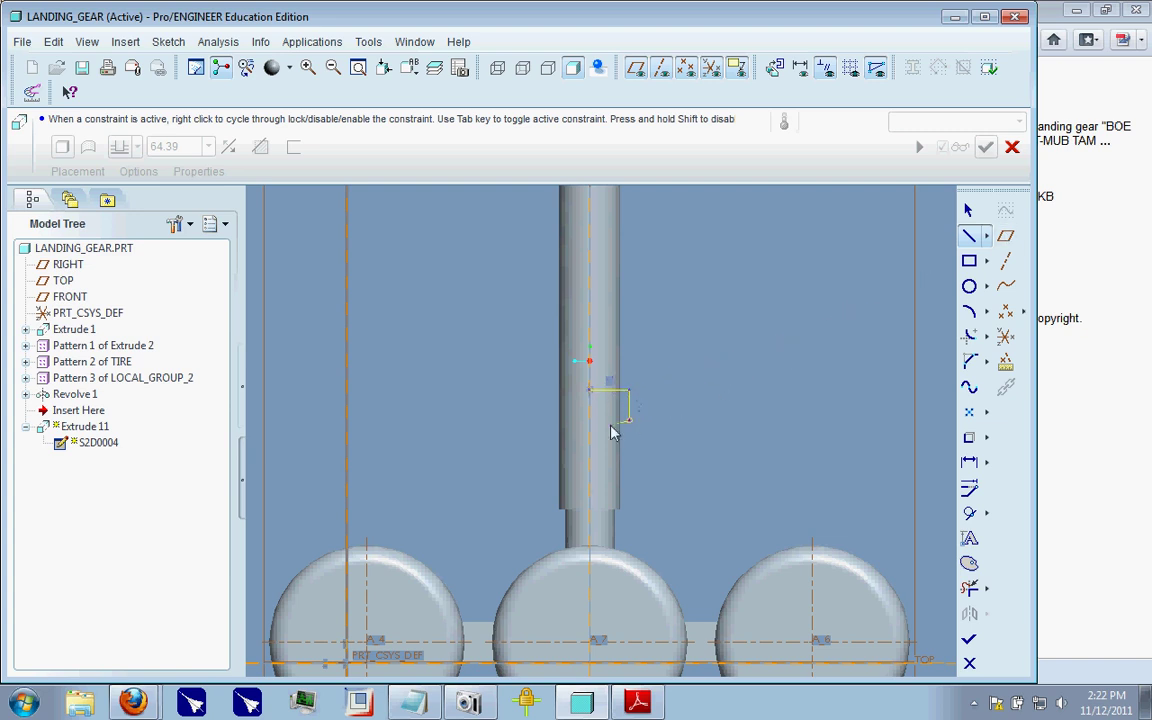
pyautogui.middleClick(924, 260)
pyautogui.scroll(-3, 615, 410)
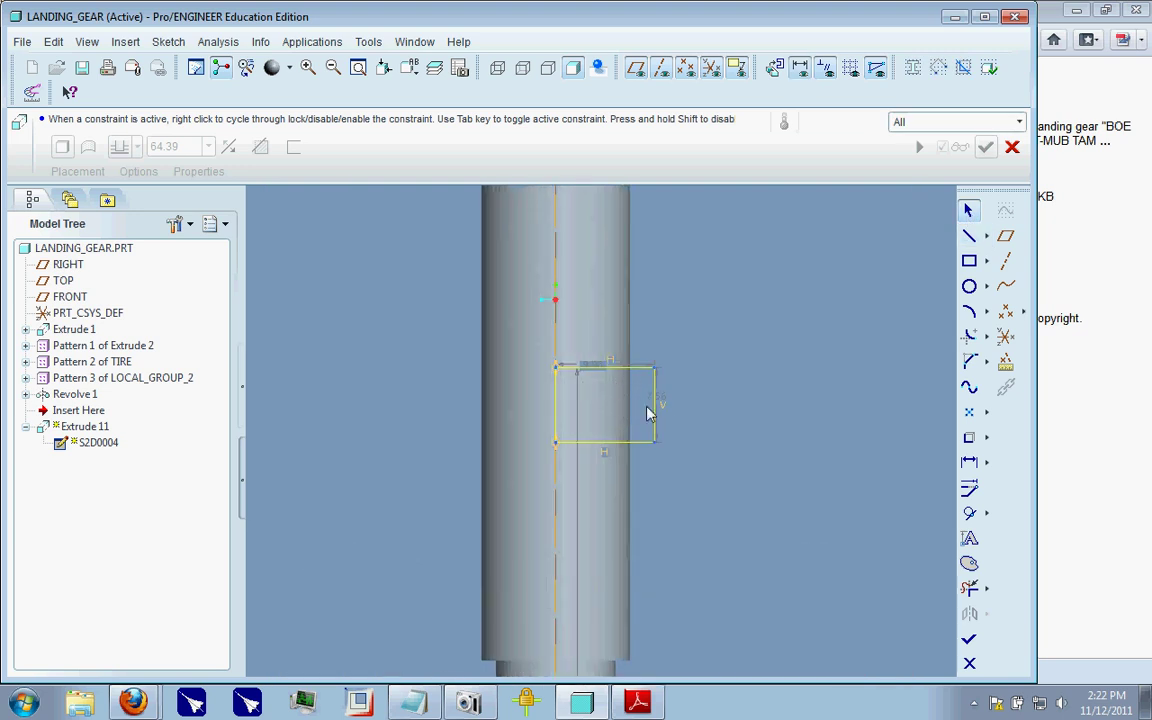
# - Draw two concentric circles centred on the midpoint of the rectangle's outer side, with diameters of about 4.4 and 7.6
pyautogui.click(969, 286)
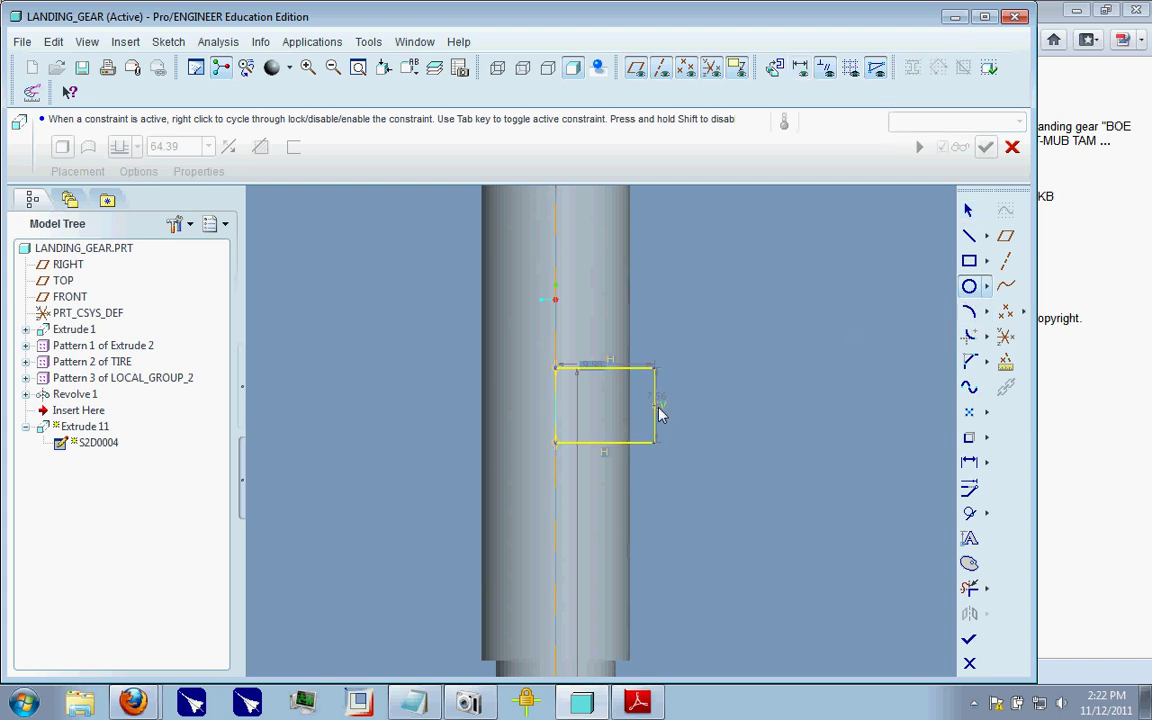
pyautogui.click(654, 404)
pyautogui.click(676, 404)
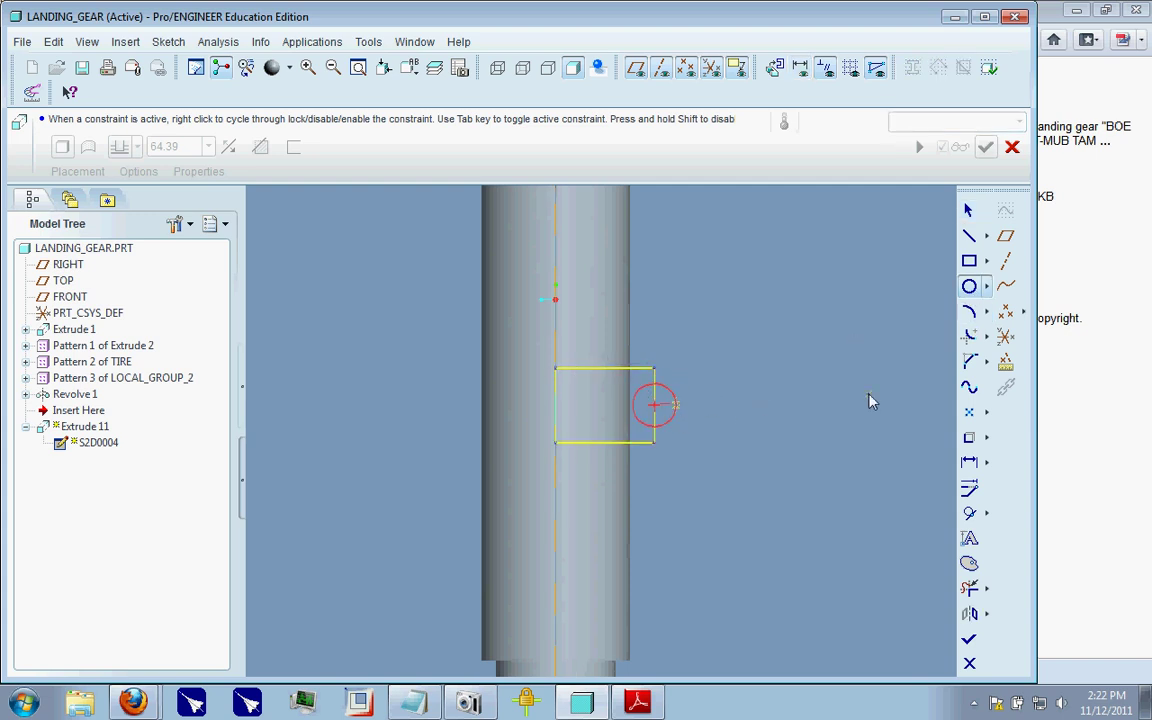
pyautogui.click(654, 404)
pyautogui.click(672, 373)
# - Trim the rectangle's outer side and the inner half of the larger circle, leaving a round-ended lug with a hole
pyautogui.click(969, 588)
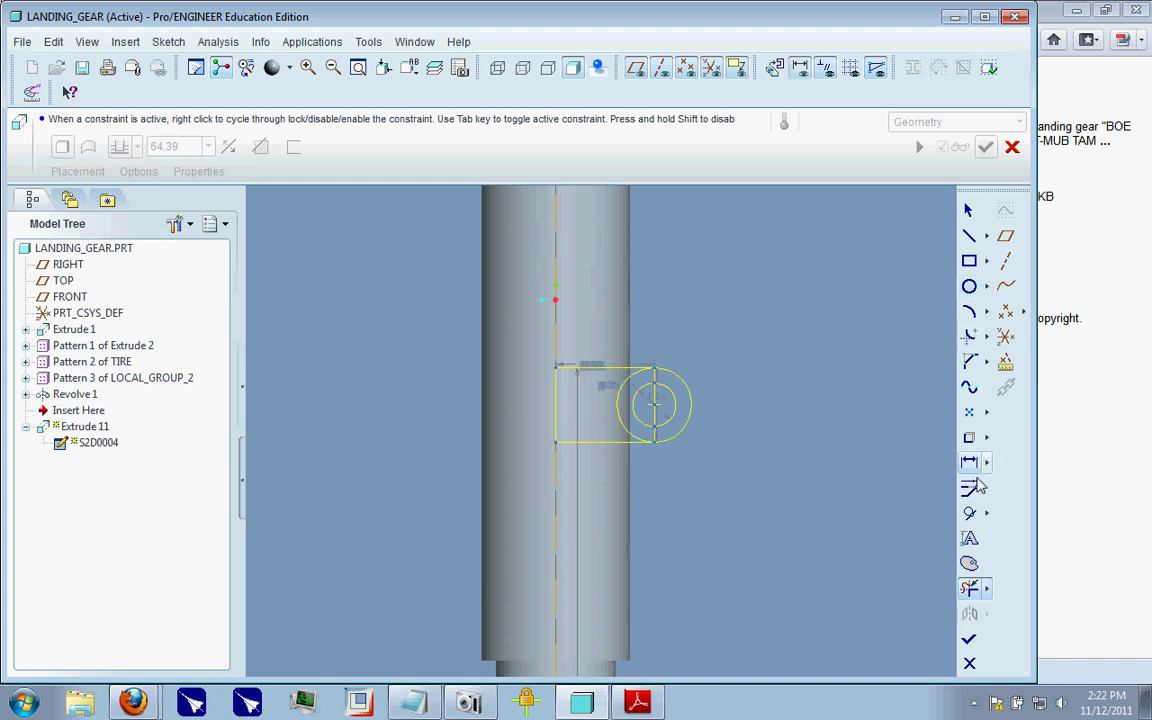
pyautogui.scroll(2, 655, 380)
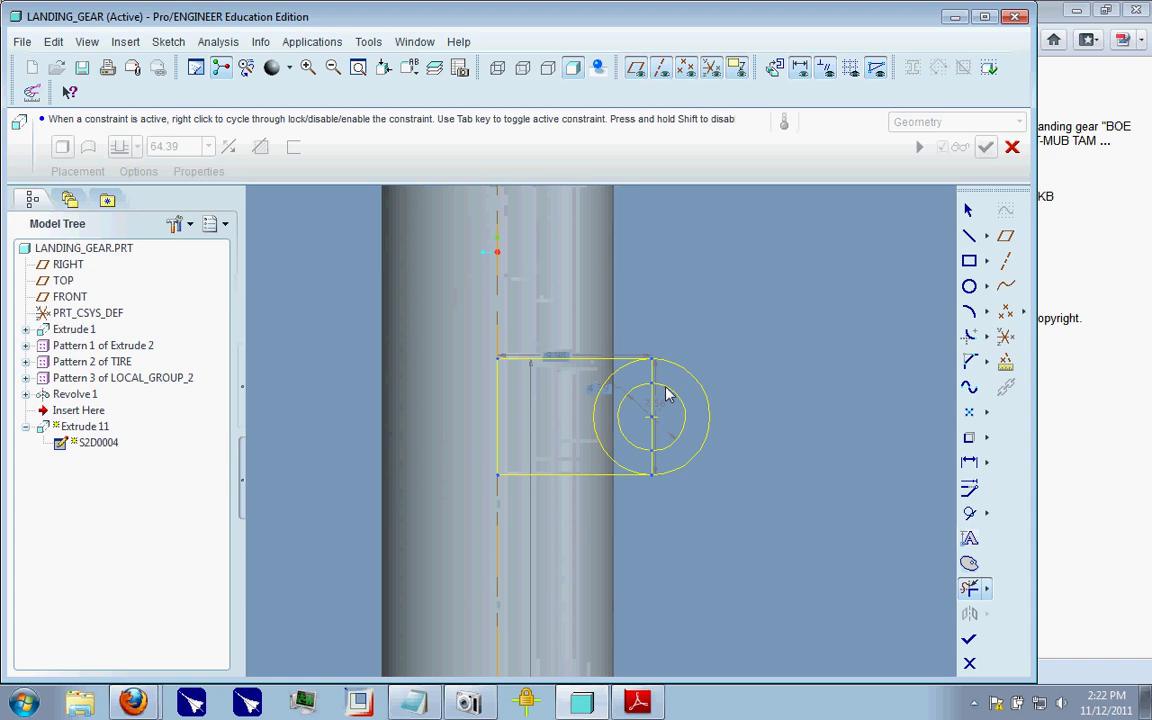
pyautogui.click(655, 380)
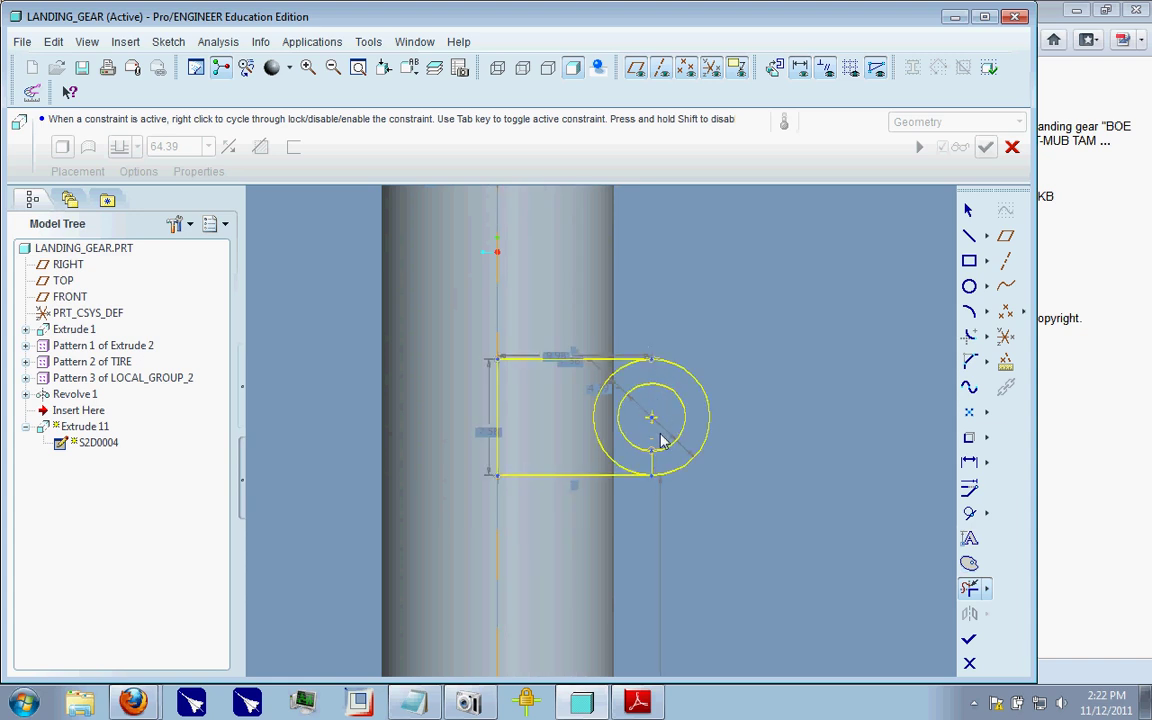
pyautogui.click(620, 468)
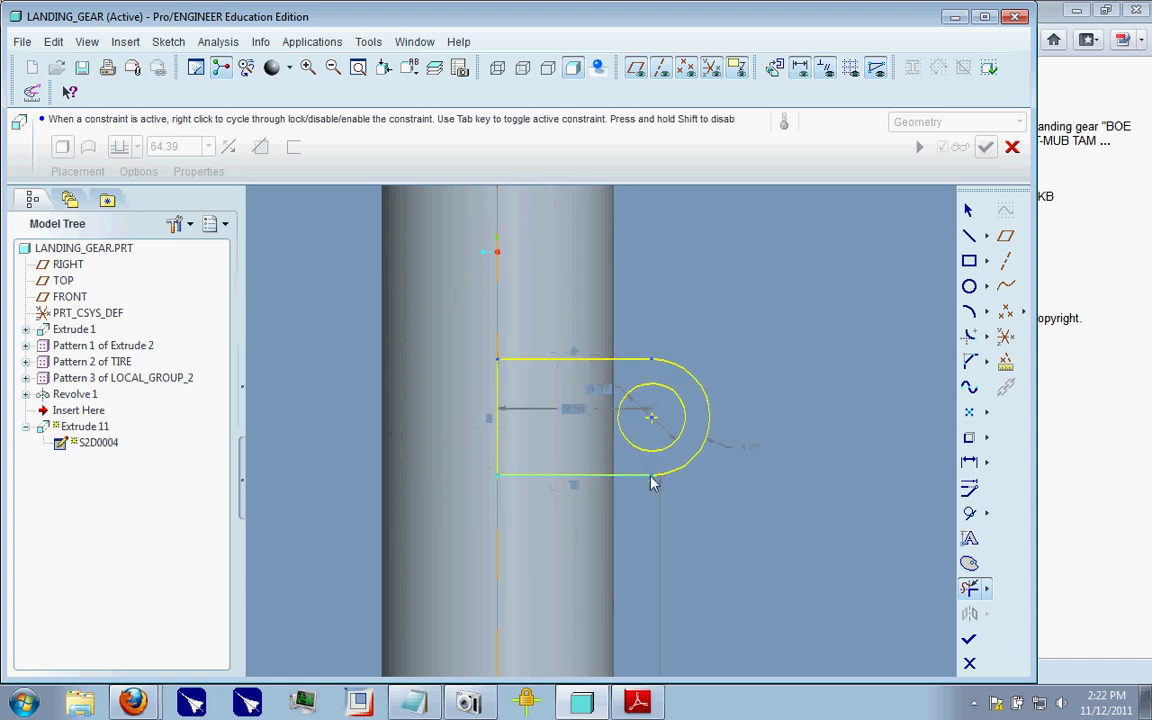
pyautogui.scroll(-3, 773, 348)
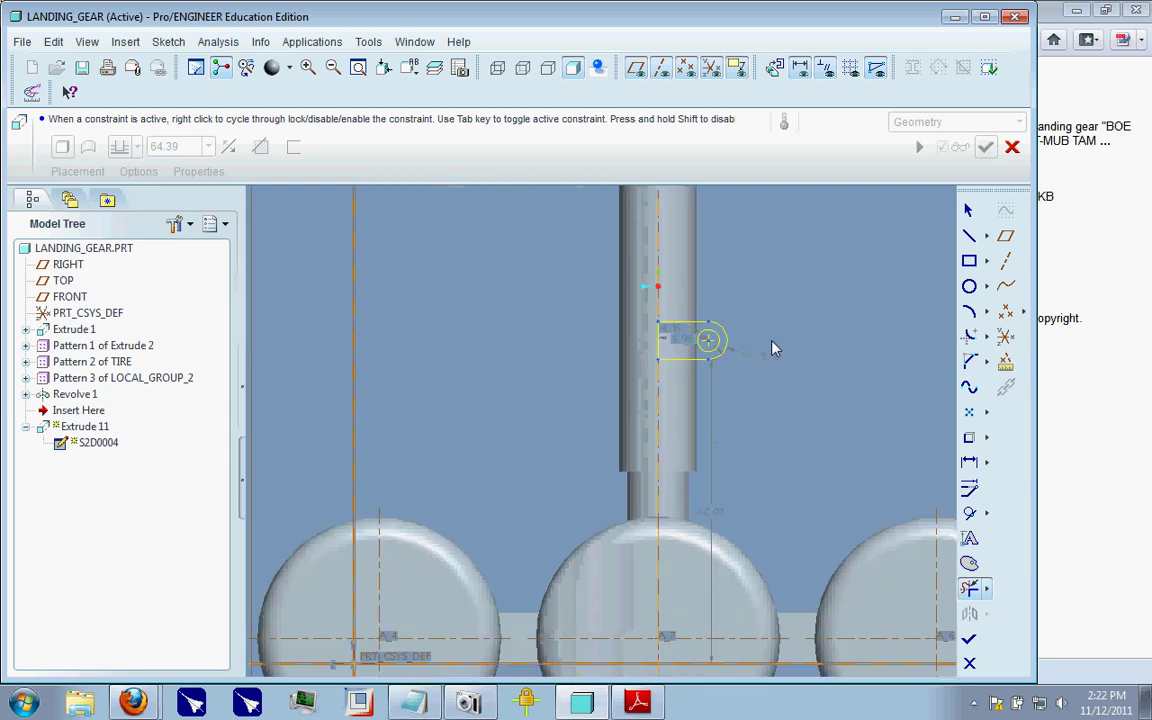
pyautogui.middleClick(707, 342)
# - Set the horizontal distance from the strut axis to the lug's hole centre to 12
pyautogui.click(707, 340)
pyautogui.scroll(3, 693, 345)
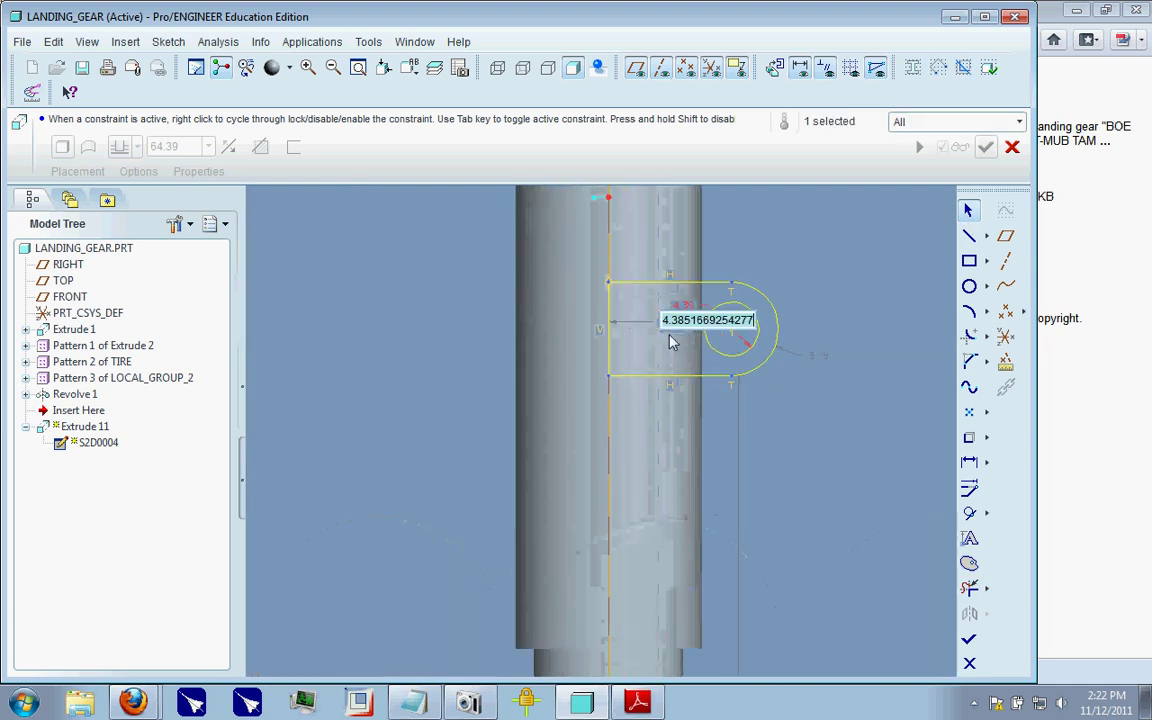
pyautogui.scroll(3, 745, 385)
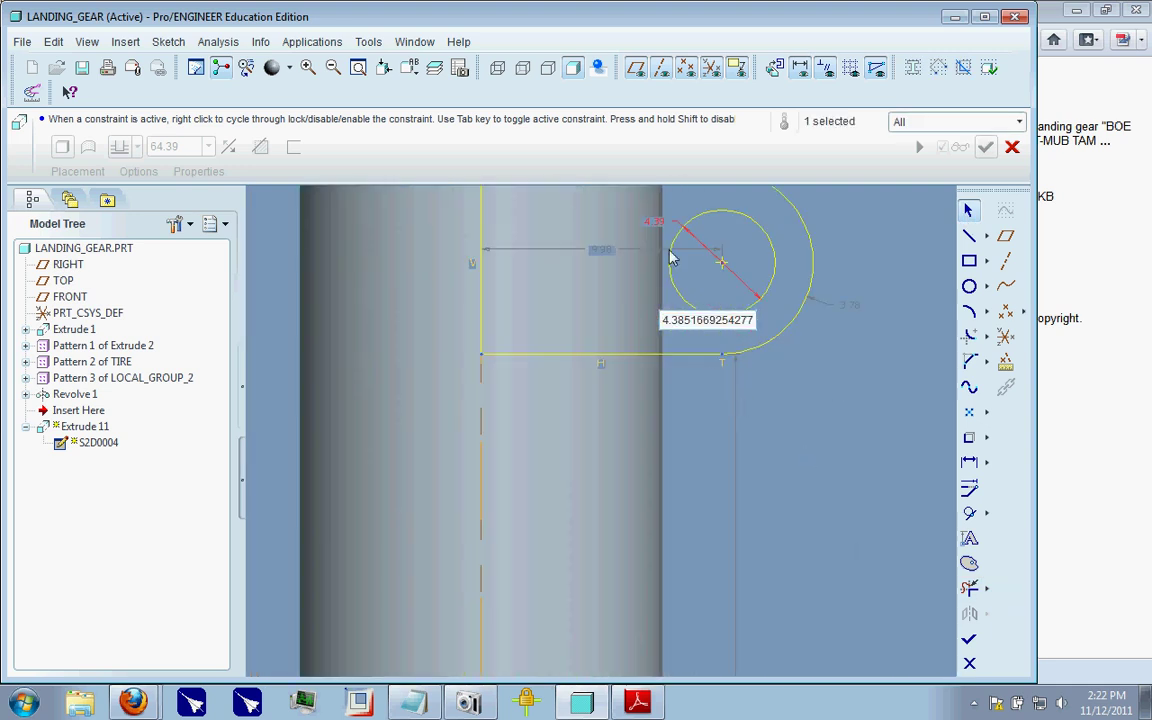
pyautogui.doubleClick(600, 250)
pyautogui.write('12')
pyautogui.press('Return')
# - Draw a vertical line about 6.2 long on the strut axis, a short distance below the lug profile
pyautogui.scroll(-4, 815, 452)
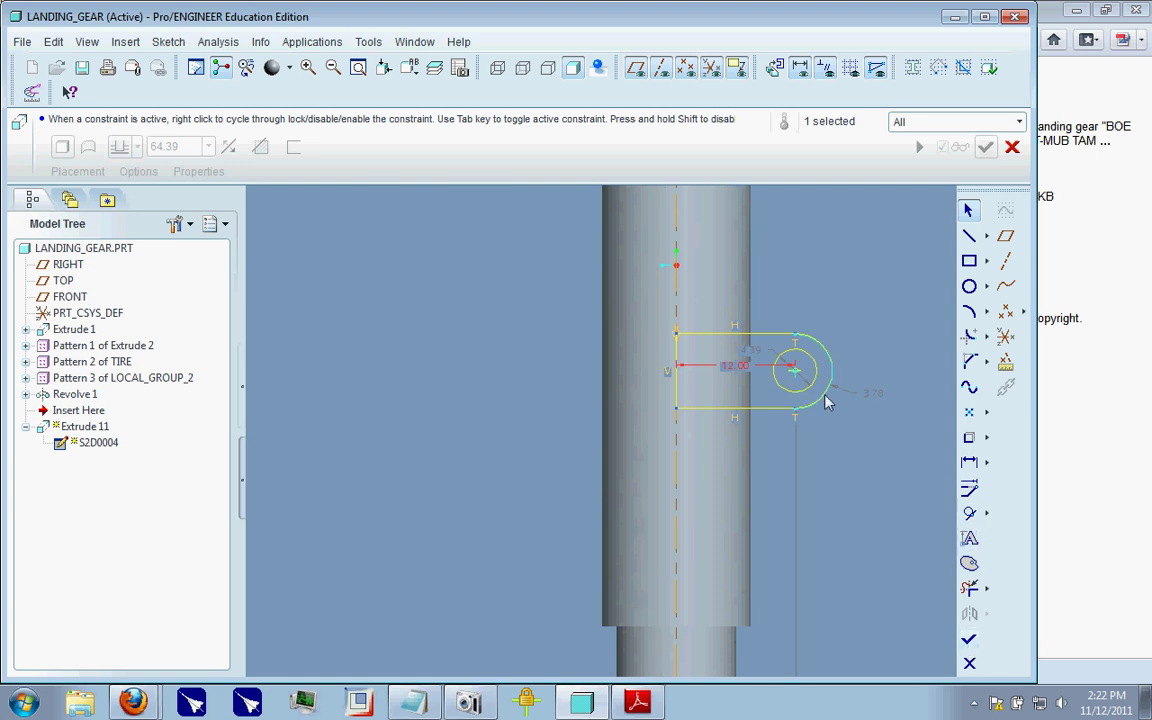
pyautogui.scroll(-3, 765, 427)
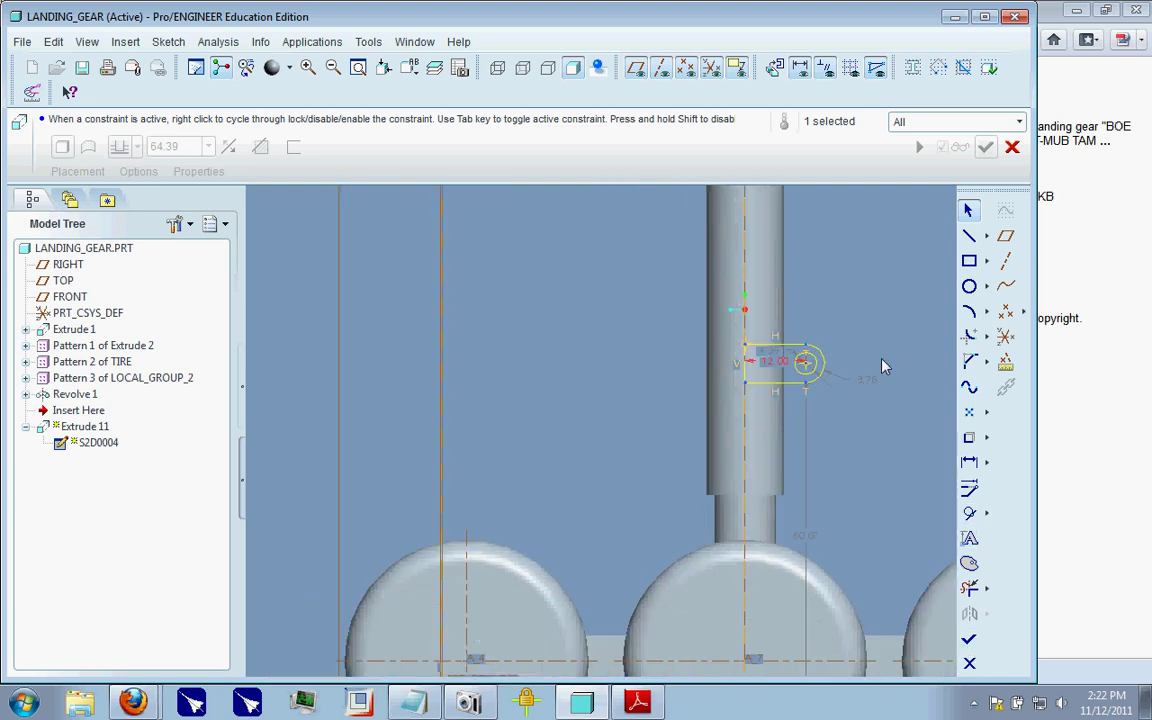
pyautogui.click(971, 237)
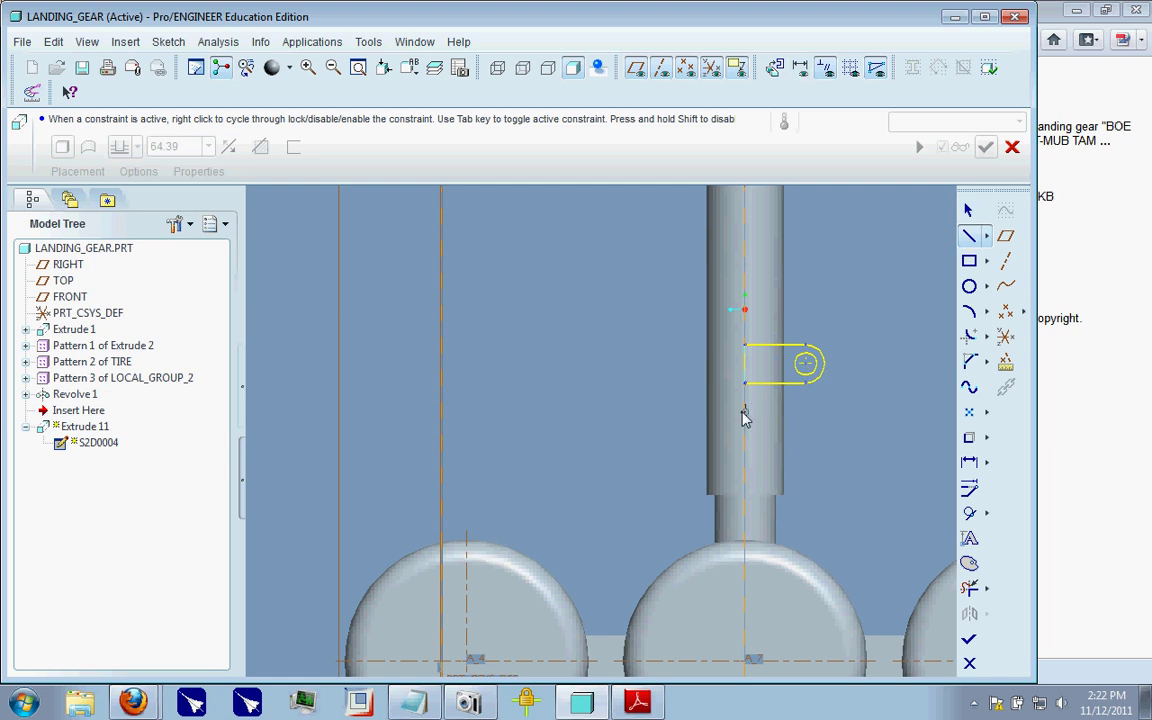
pyautogui.click(745, 420)
pyautogui.click(745, 452)
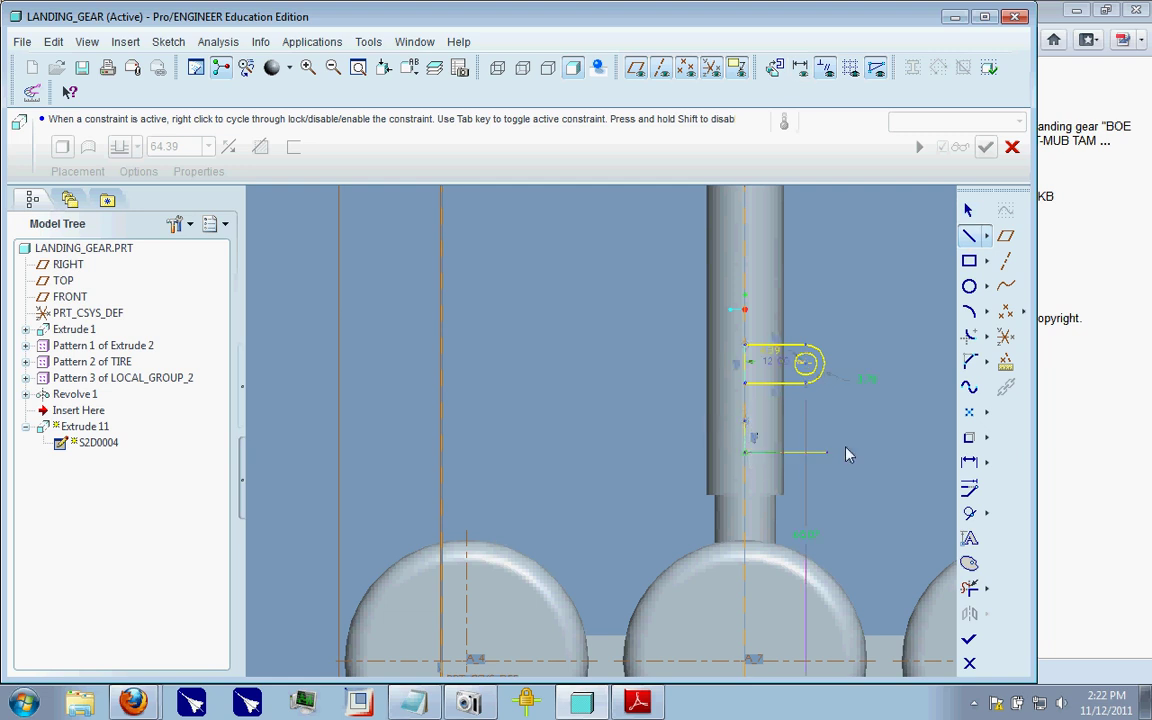
pyautogui.click(969, 209)
pyautogui.scroll(-1, 794, 367)
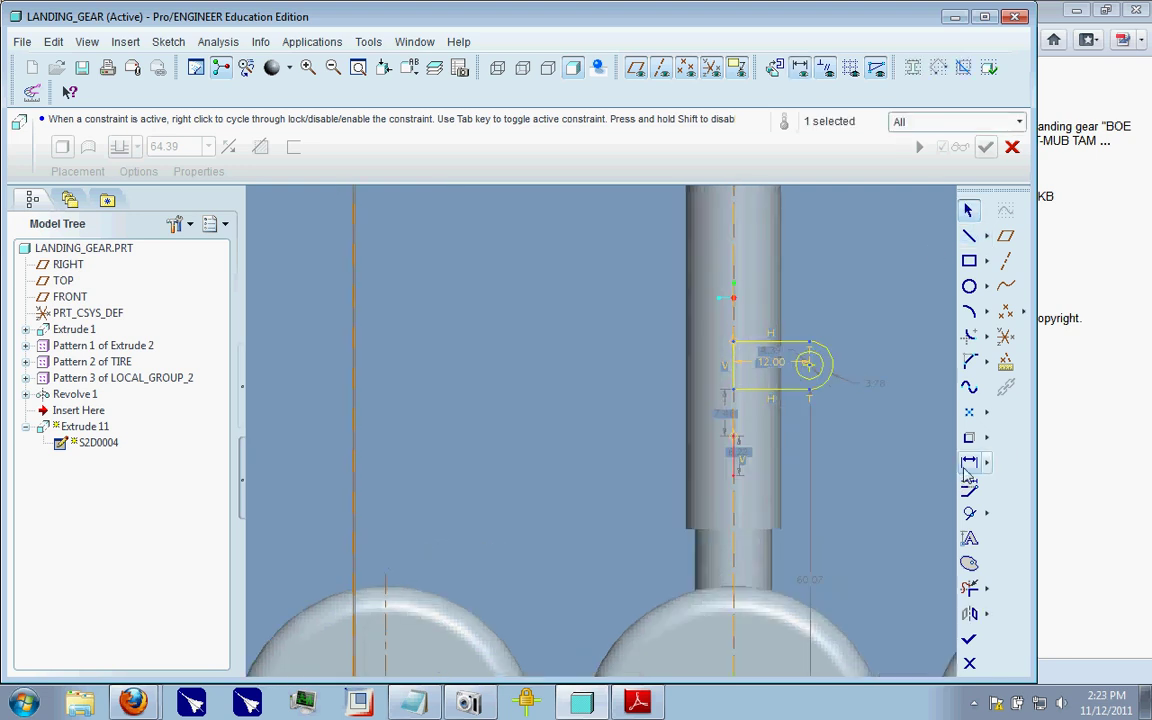
# - Dimension the lug's height between its two horizontal edges at 7.5 and set the hole circle's diameter to 4.5
pyautogui.click(967, 464)
pyautogui.click(765, 389)
pyautogui.click(764, 345)
pyautogui.middleClick(766, 355)
pyautogui.click(780, 358)
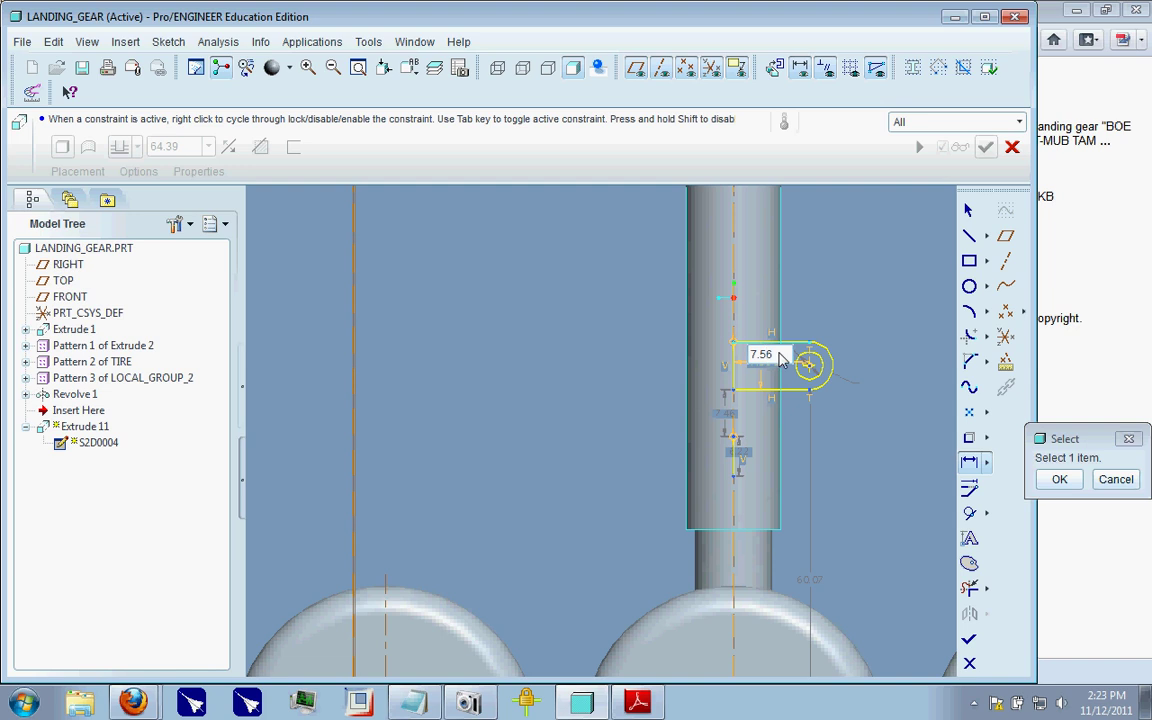
pyautogui.press('Return')
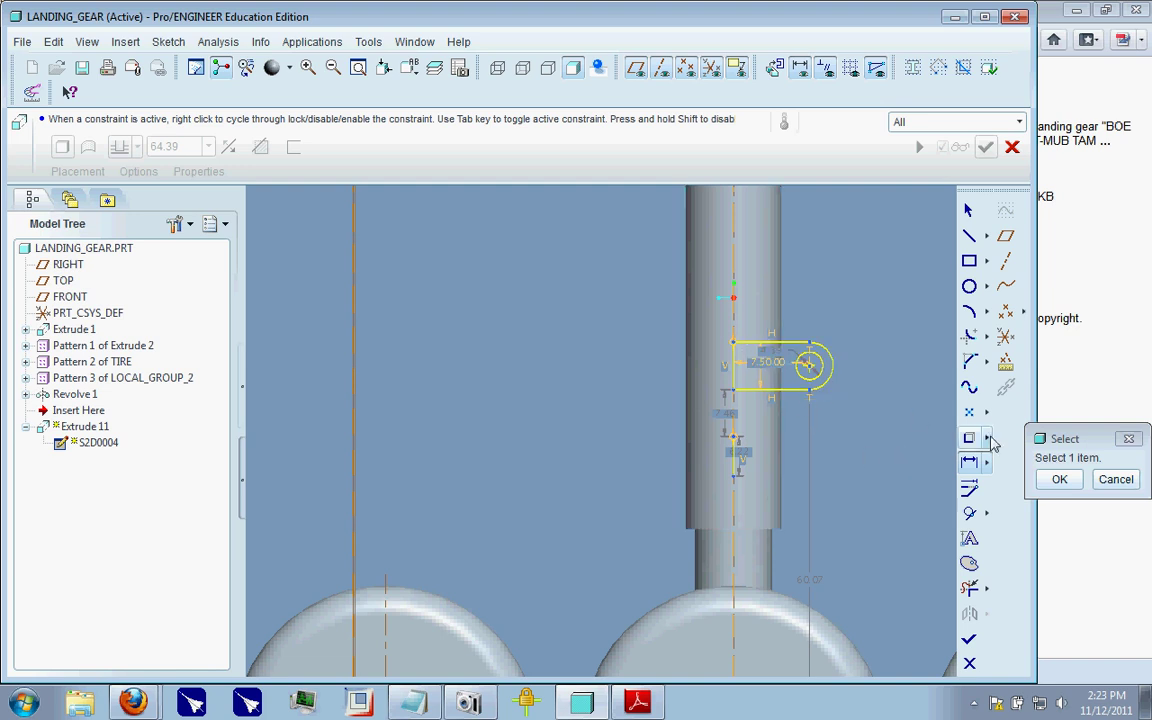
pyautogui.click(770, 363)
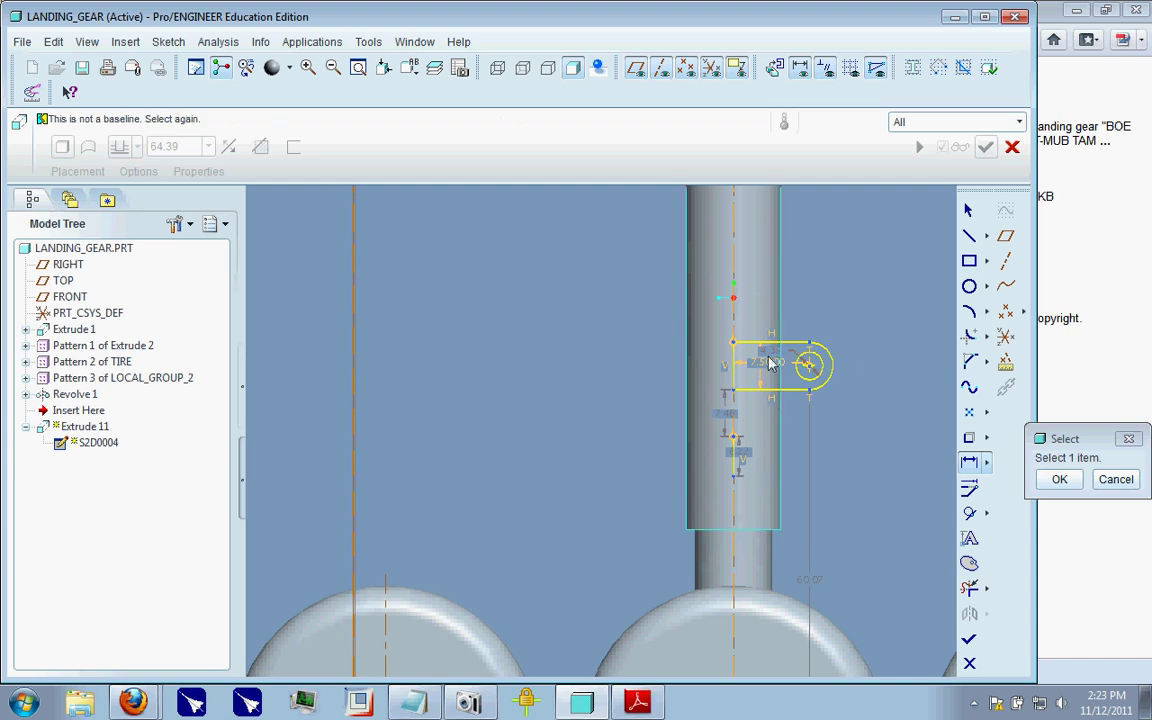
pyautogui.click(1059, 480)
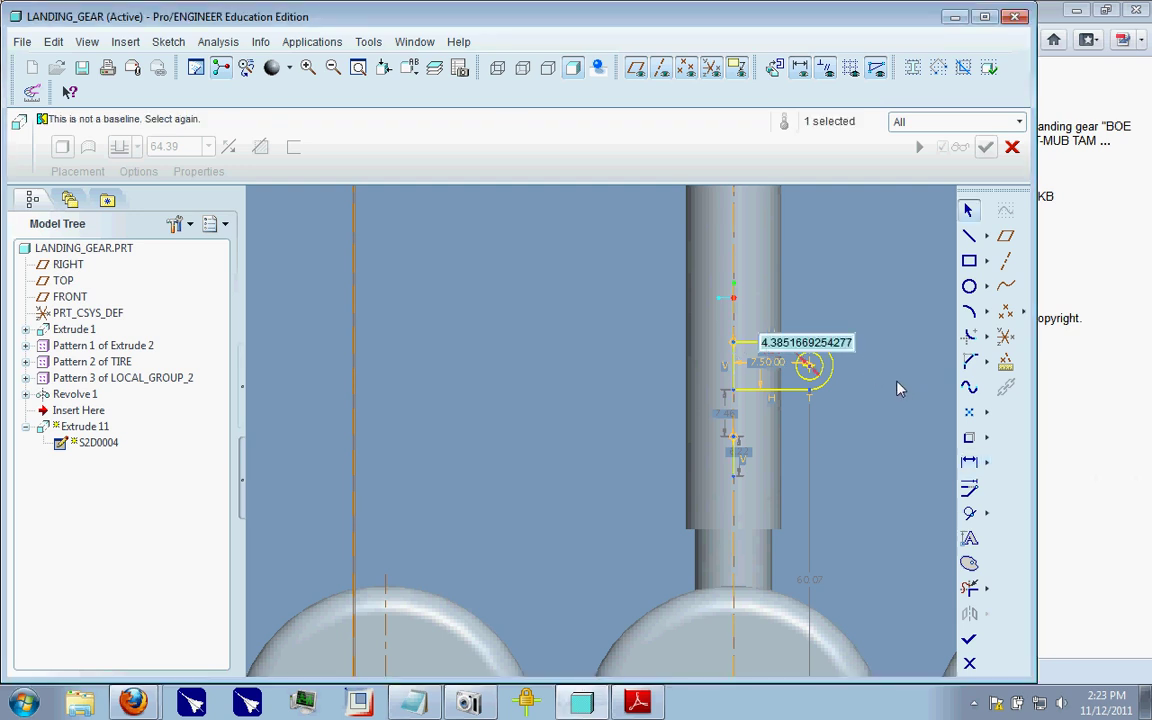
pyautogui.press('Return')
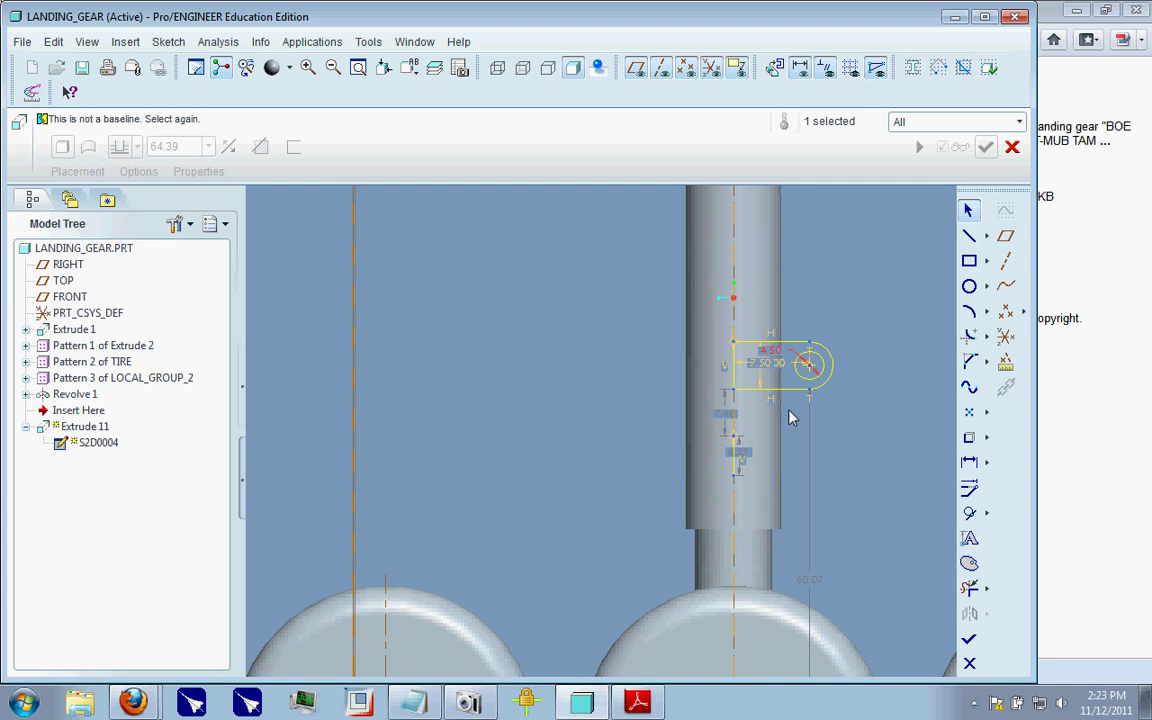
# - Set the length of the vertical line below the lug to 7.5
pyautogui.scroll(-2, 730, 448)
pyautogui.doubleClick(753, 458)
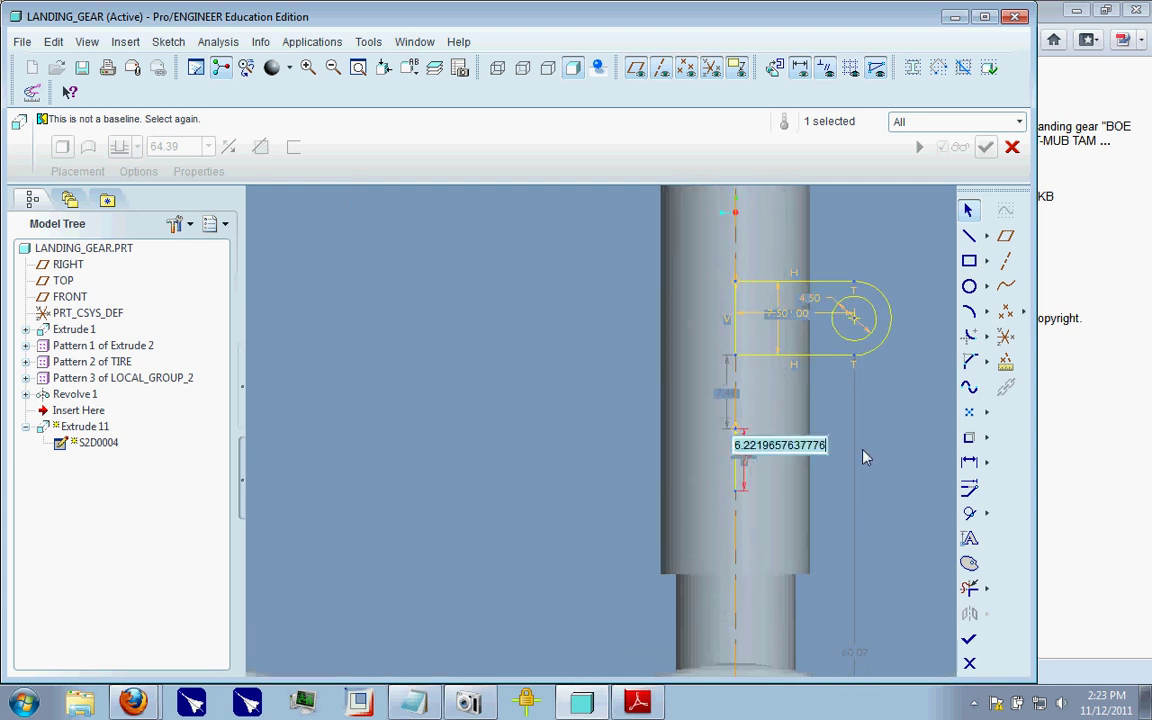
pyautogui.write('7.5')
pyautogui.press('Return')
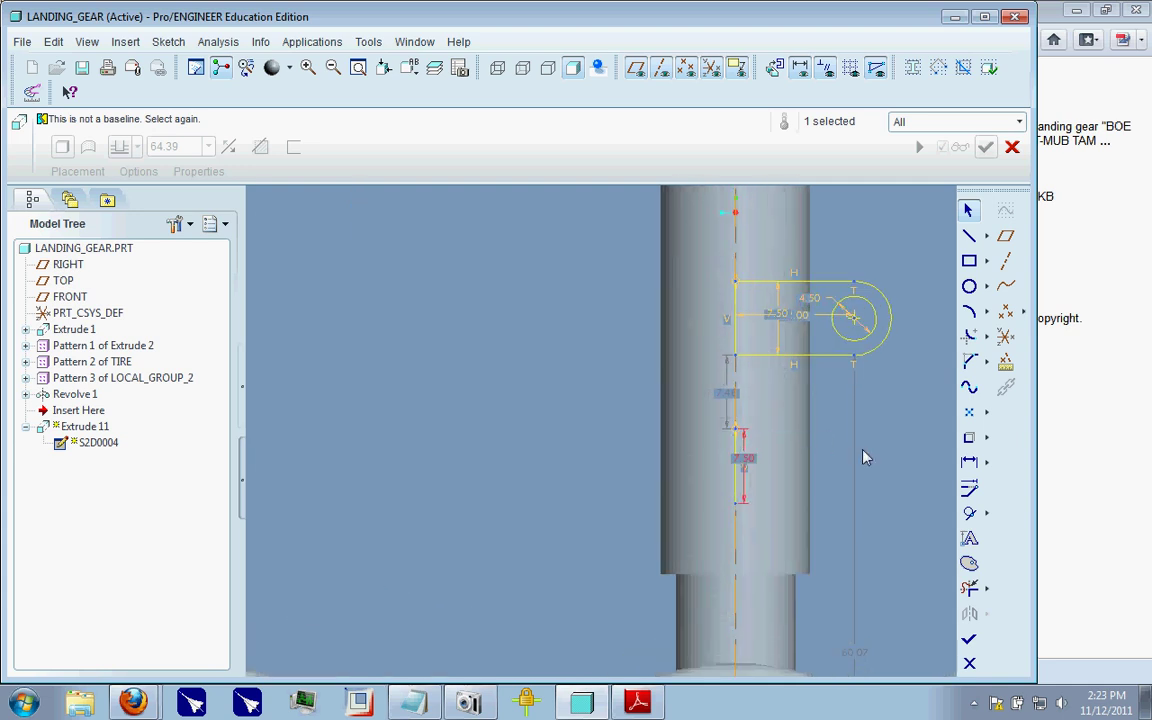
# - Draw a horizontal line from the vertical line's upper end, away from the lug, and set its length to 12
pyautogui.click(969, 235)
pyautogui.click(733, 432)
pyautogui.click(605, 432)
pyautogui.middleClick(762, 402)
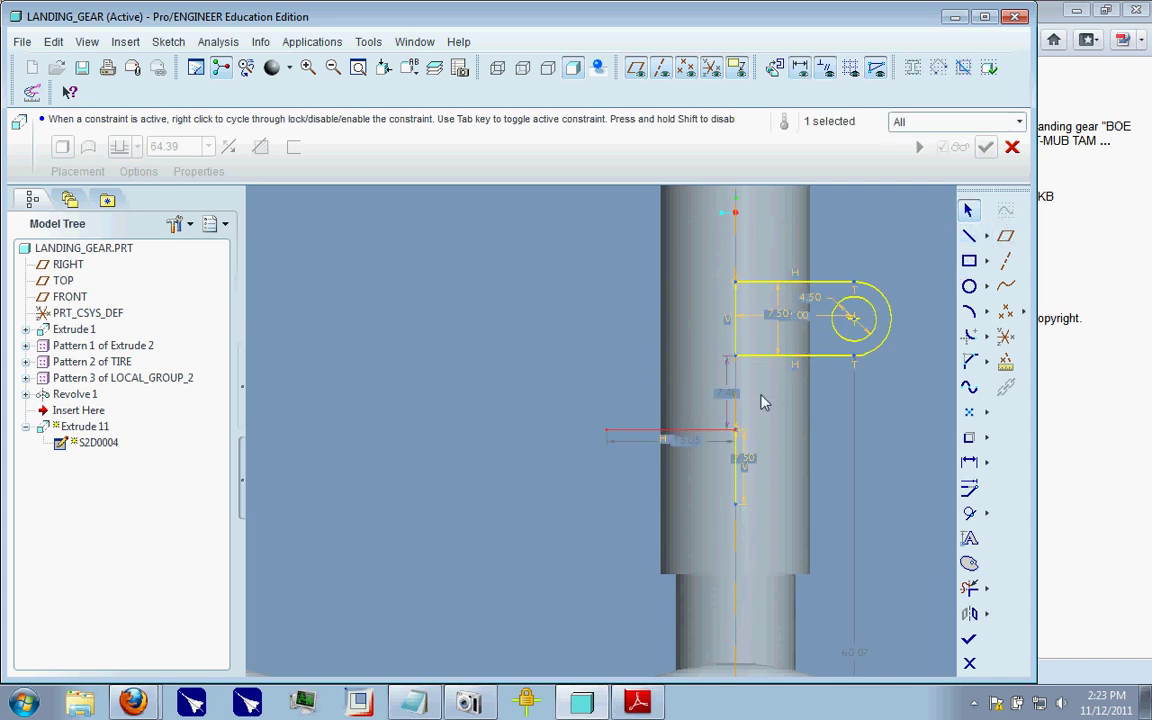
pyautogui.doubleClick(683, 440)
pyautogui.write('13.045302855646')
pyautogui.press('Return')
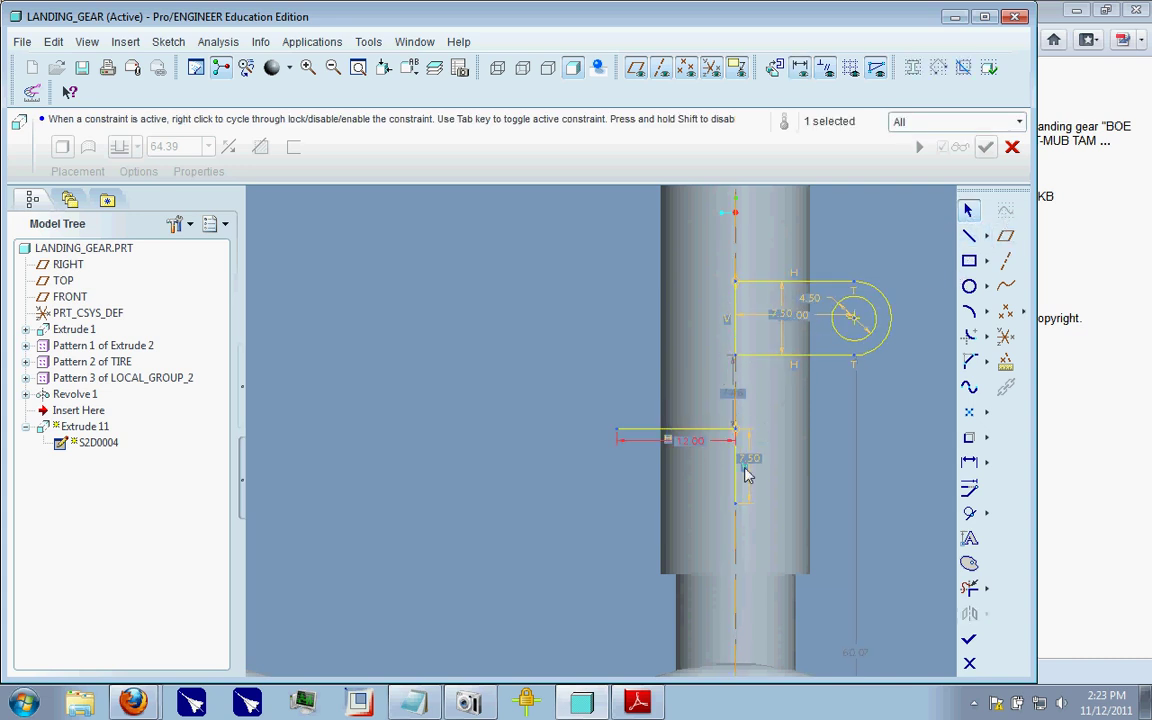
# - Close the lower rectangle with a vertical line at the 12-long edge's outer end and a horizontal line back to the strut axis
pyautogui.click(969, 236)
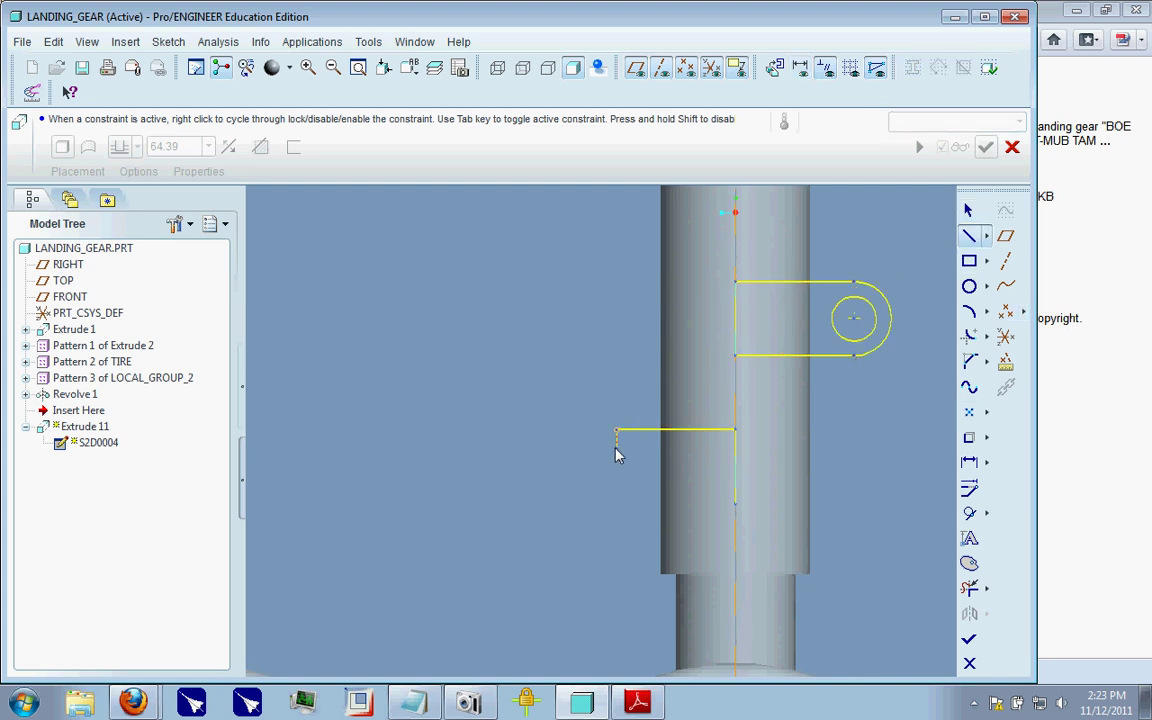
pyautogui.click(617, 504)
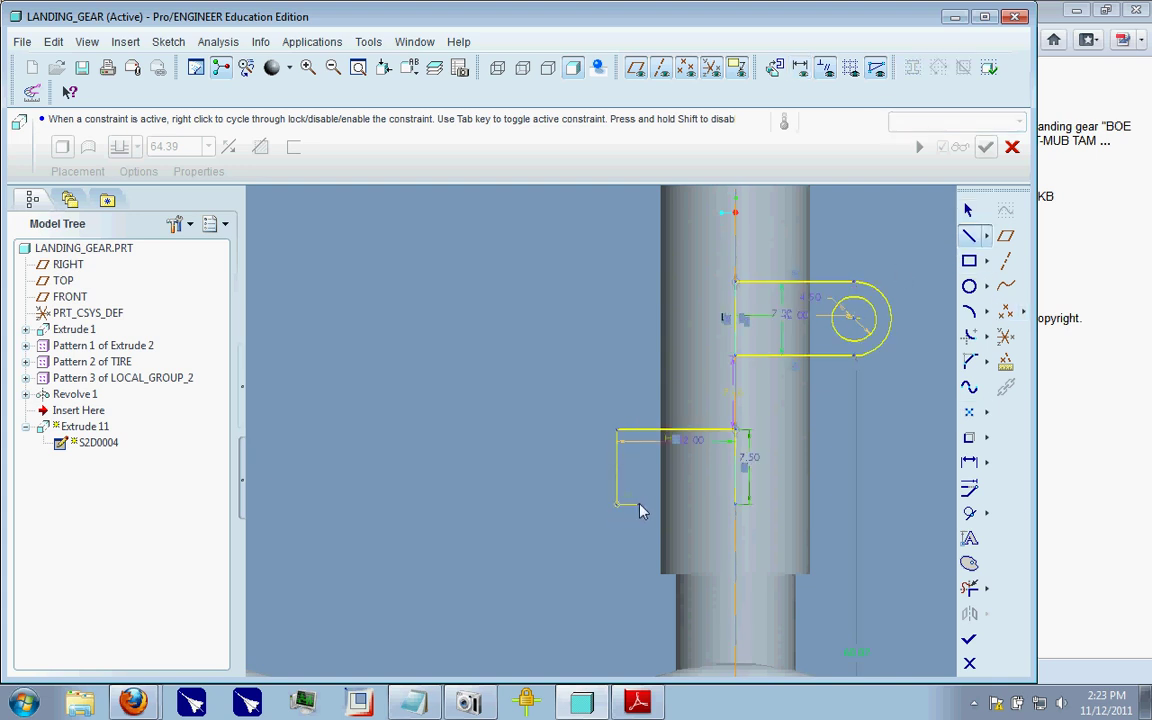
pyautogui.click(735, 504)
# - Draw two concentric circles at the midpoint of the lower rectangle's outer edge, one matching the upper lug's hole and one reaching the corners
pyautogui.click(969, 287)
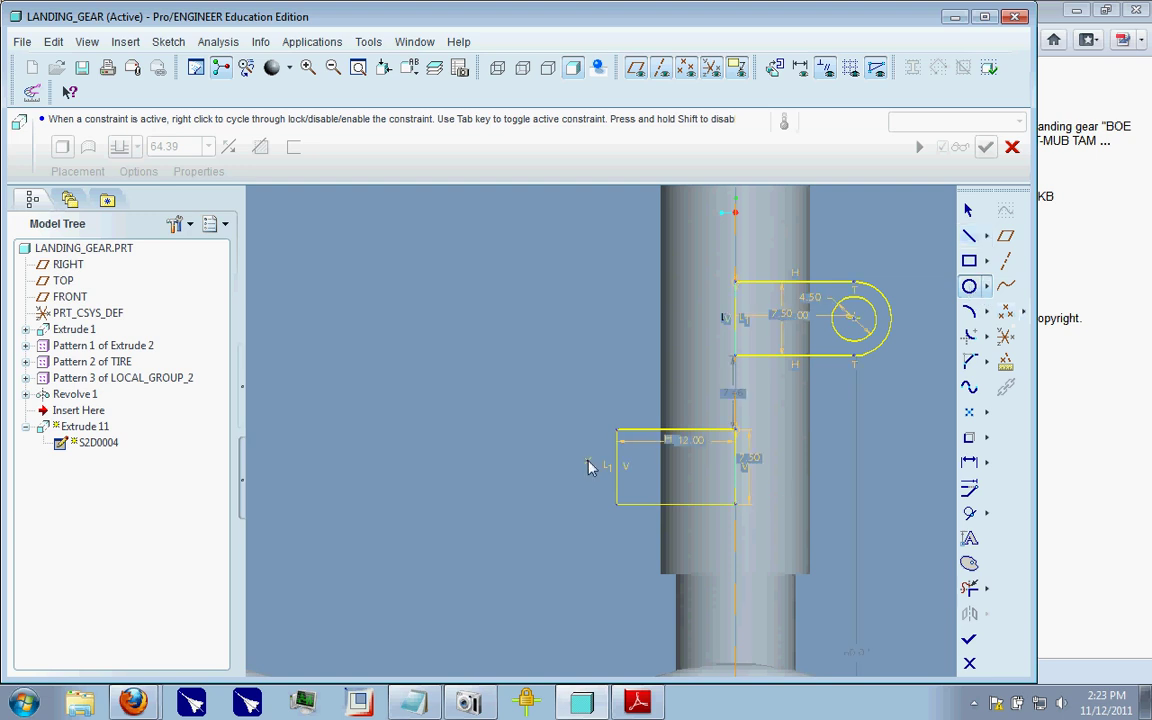
pyautogui.click(617, 466)
pyautogui.click(626, 488)
pyautogui.click(617, 467)
pyautogui.click(627, 506)
# - Trim the outer circle's inner half and the vertical edge inside the circles, keeping the hole, to leave a round-ended lower lug profile
pyautogui.click(969, 588)
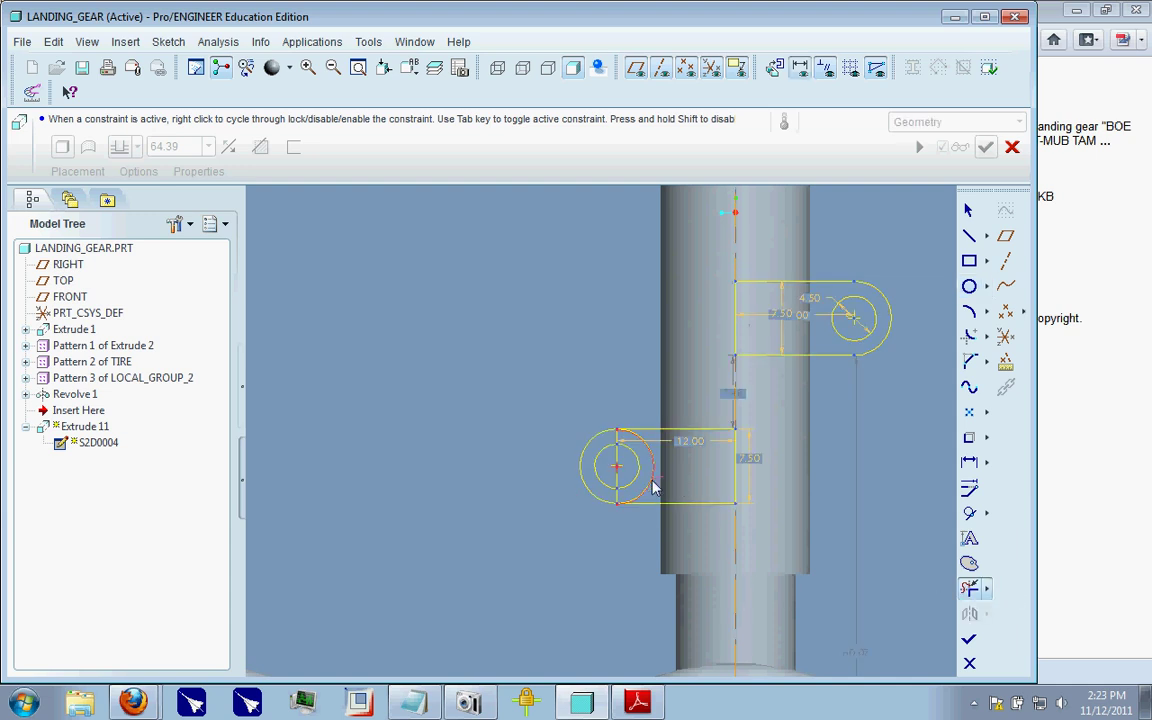
pyautogui.click(645, 502)
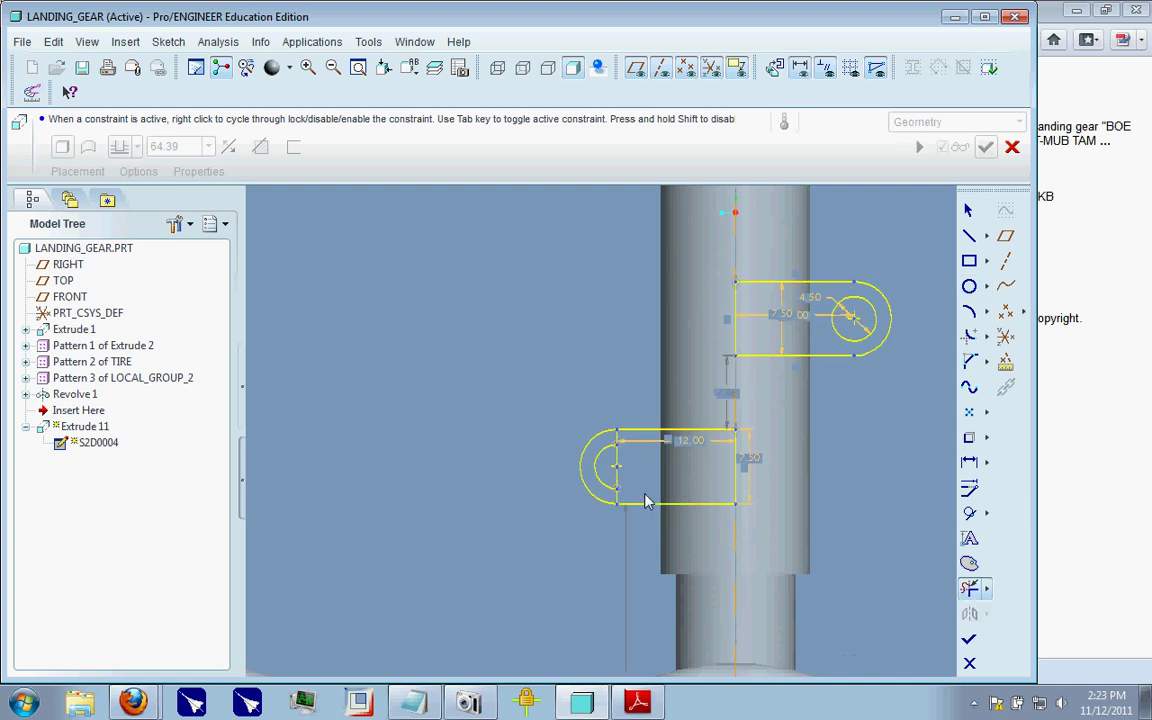
pyautogui.hotkey('ctrl', 'z')
pyautogui.scroll(-3, 616, 437)
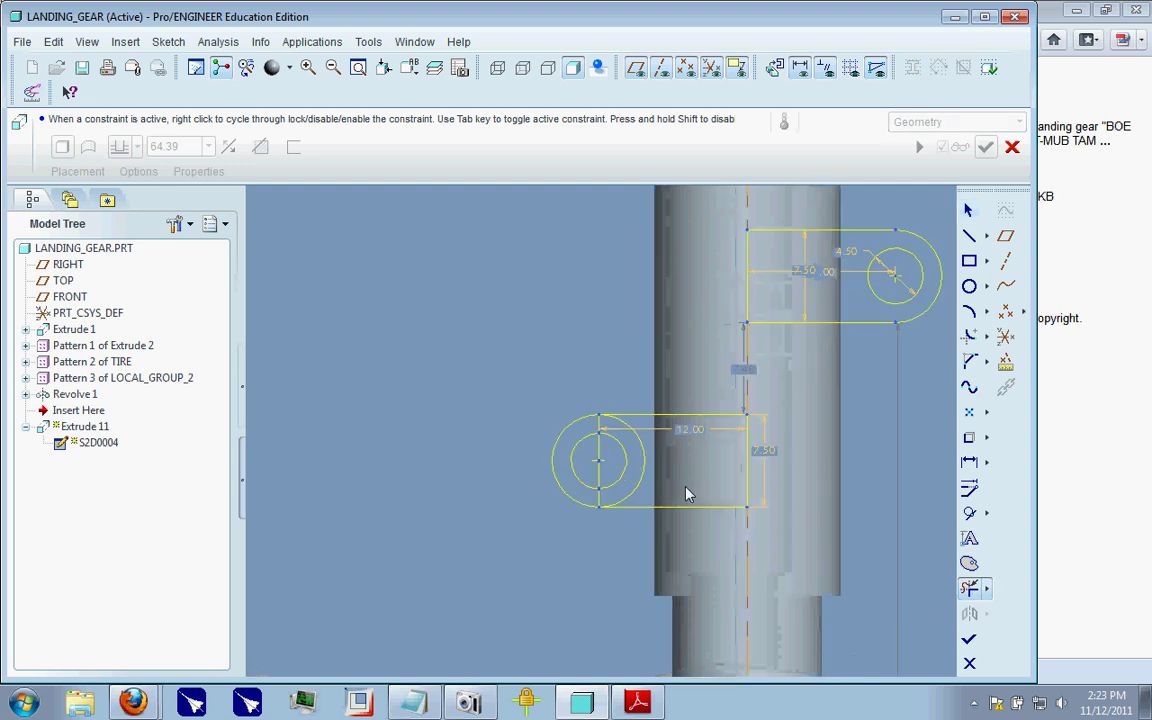
pyautogui.click(630, 434)
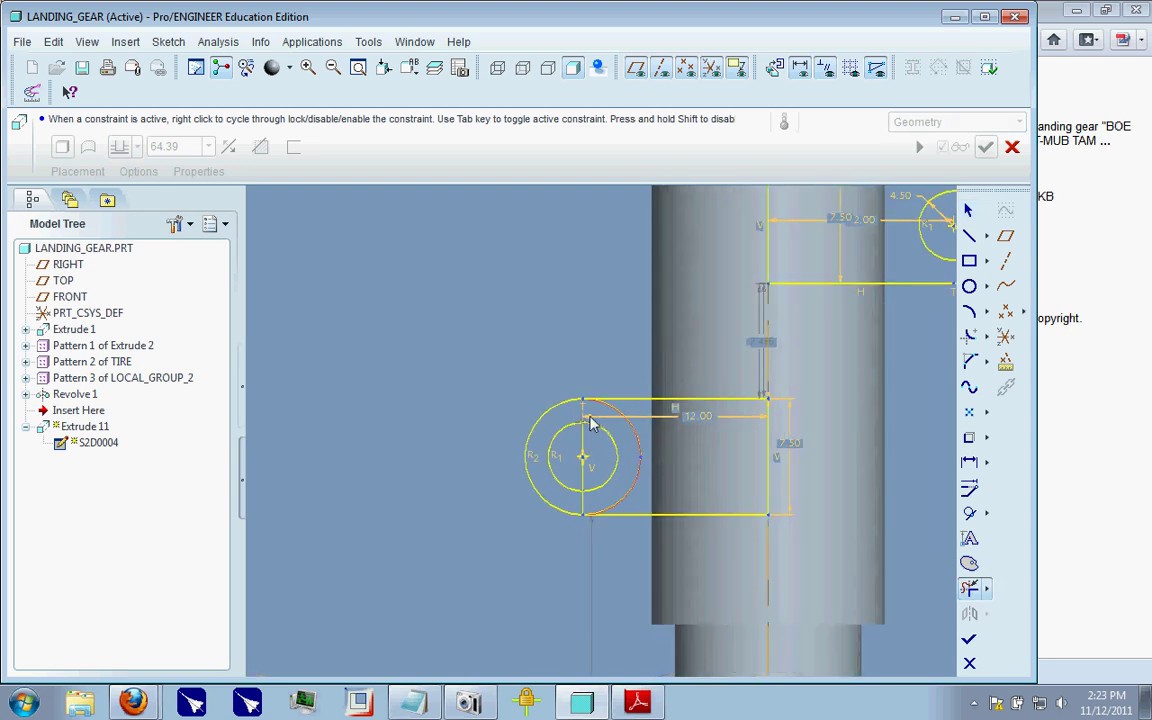
pyautogui.click(585, 478)
pyautogui.scroll(3, 684, 391)
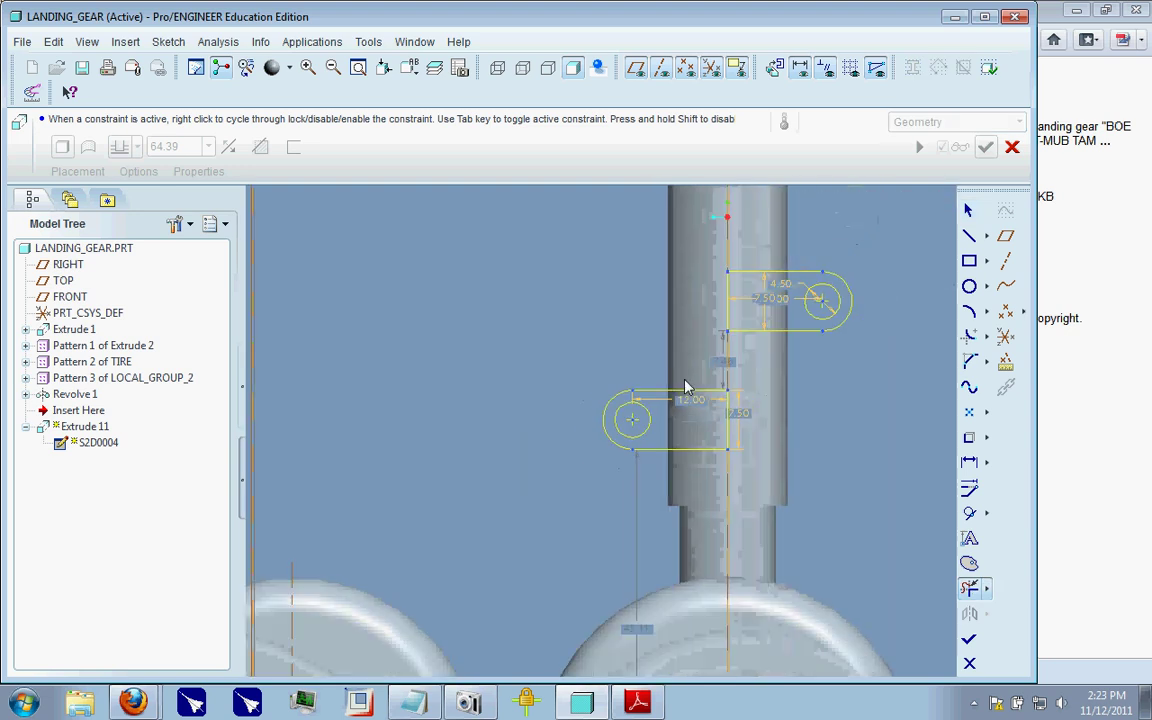
# - Finish the sketch and extrude both lug profiles symmetrically about the sketch plane with a depth of 6
pyautogui.click(969, 636)
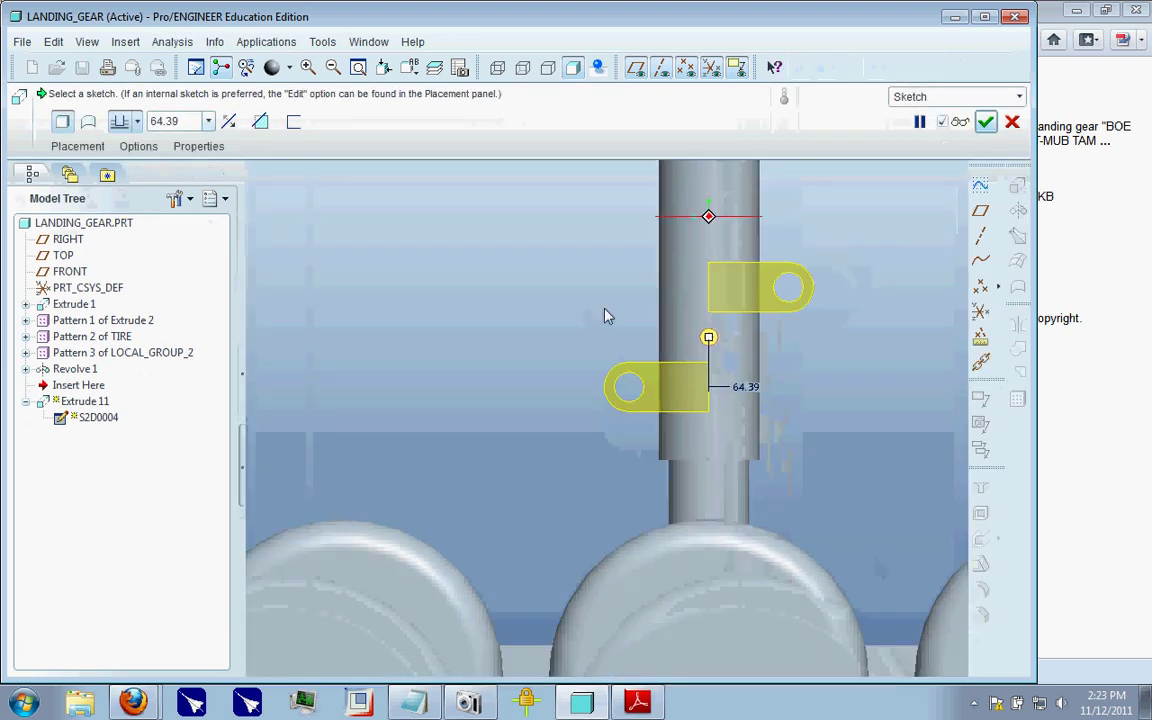
pyautogui.click(138, 121)
pyautogui.click(110, 159)
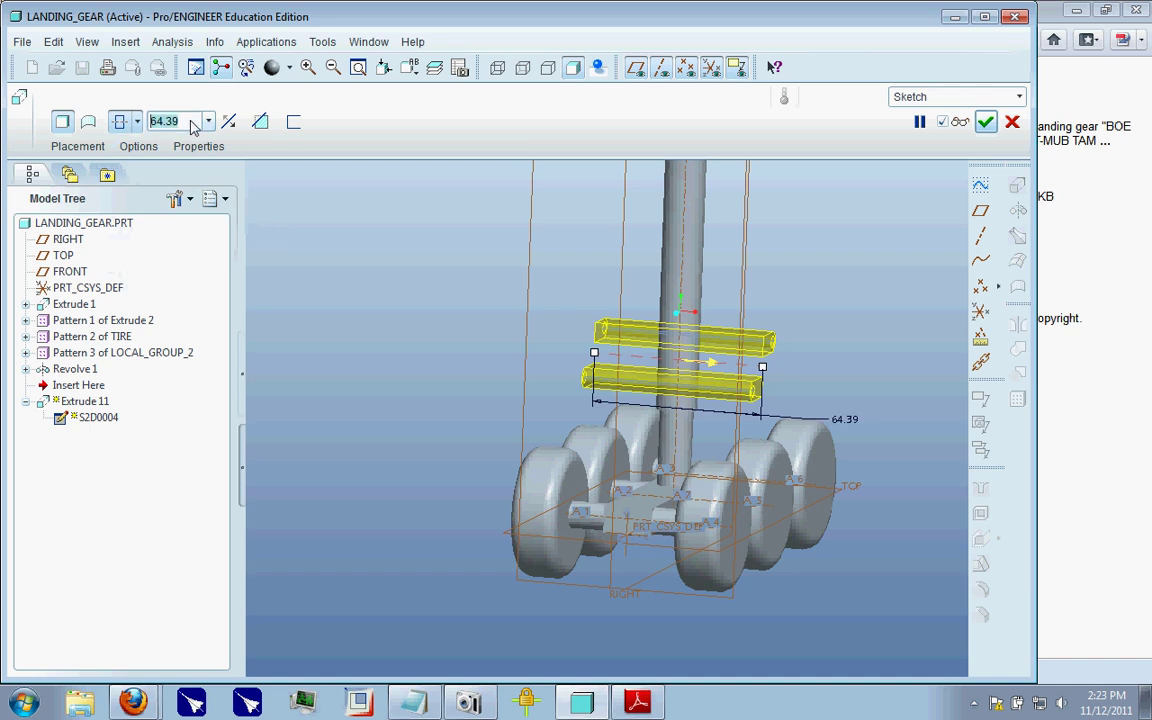
pyautogui.write('6')
pyautogui.press('Return')
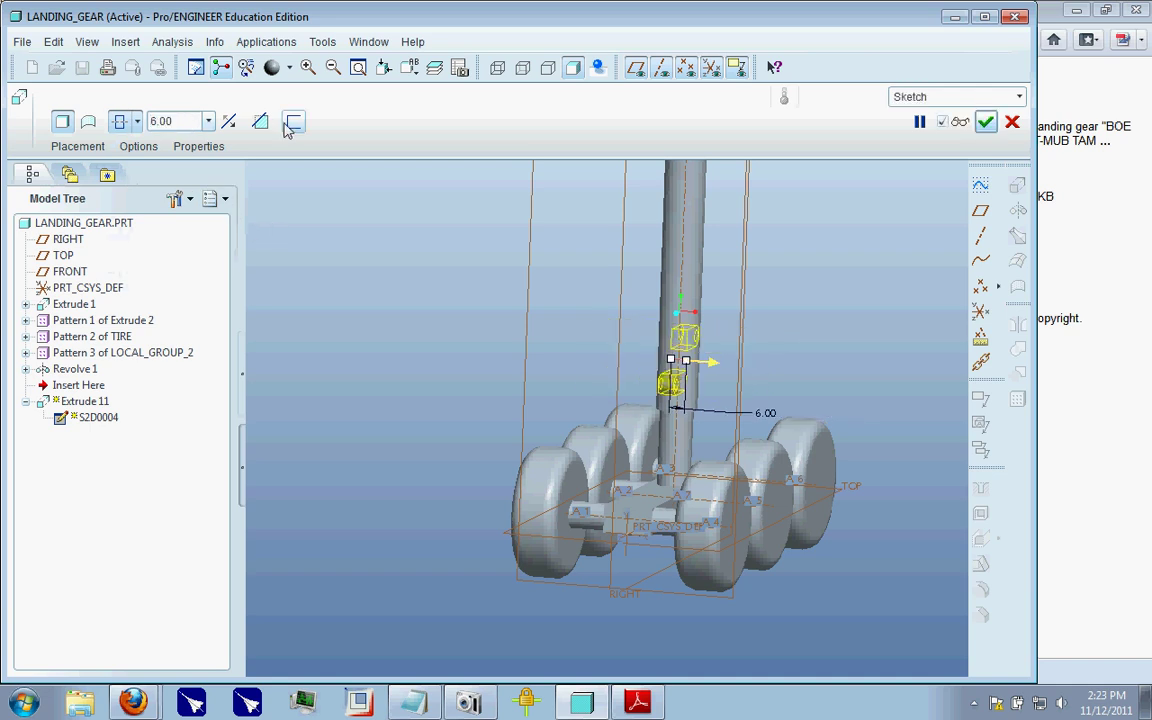
# - Set the lugs' symmetric extrusion depth to 8 and complete the feature
pyautogui.moveTo(602, 303); pyautogui.dragTo(758, 406, button='middle')
pyautogui.doubleClick(190, 121)
pyautogui.write('8')
pyautogui.press('Return')
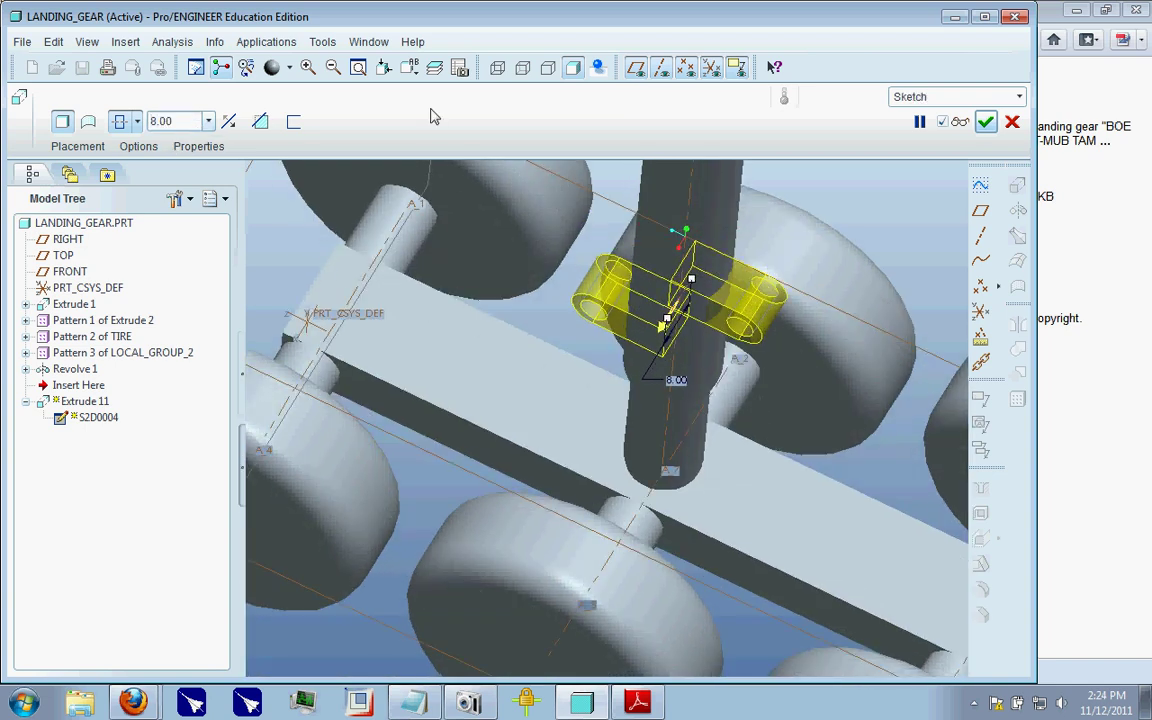
pyautogui.moveTo(760, 337); pyautogui.dragTo(764, 365, button='middle')
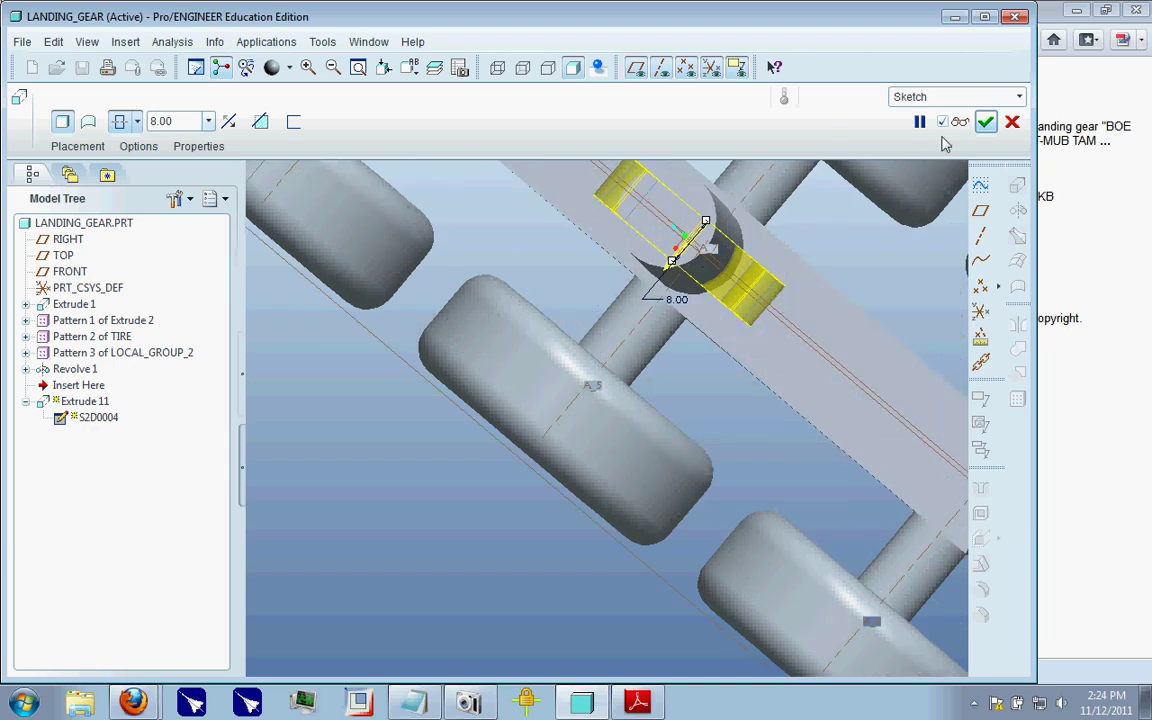
pyautogui.click(986, 122)
# - Examine the two extruded lugs on the strut and the wheel beam below from several angles
pyautogui.moveTo(823, 404); pyautogui.dragTo(781, 307, button='middle')
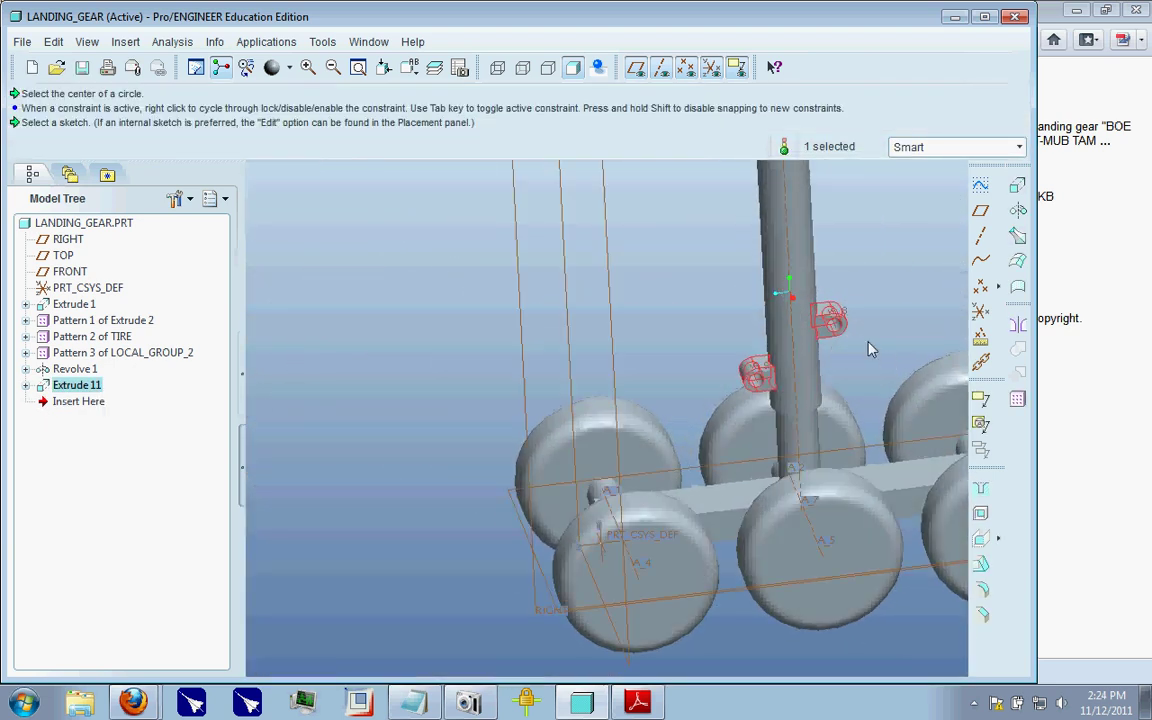
pyautogui.scroll(3, 855, 335)
pyautogui.scroll(-3, 855, 335)
pyautogui.moveTo(856, 327); pyautogui.dragTo(645, 330, button='middle')
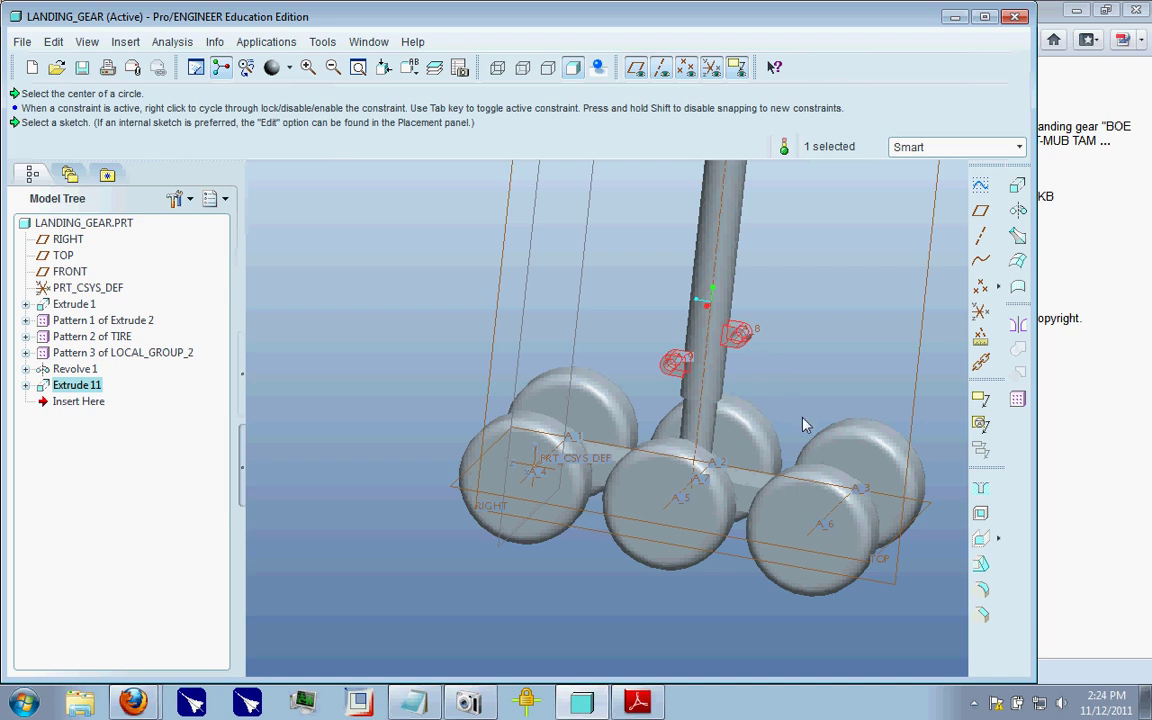
pyautogui.scroll(5, 770, 363)
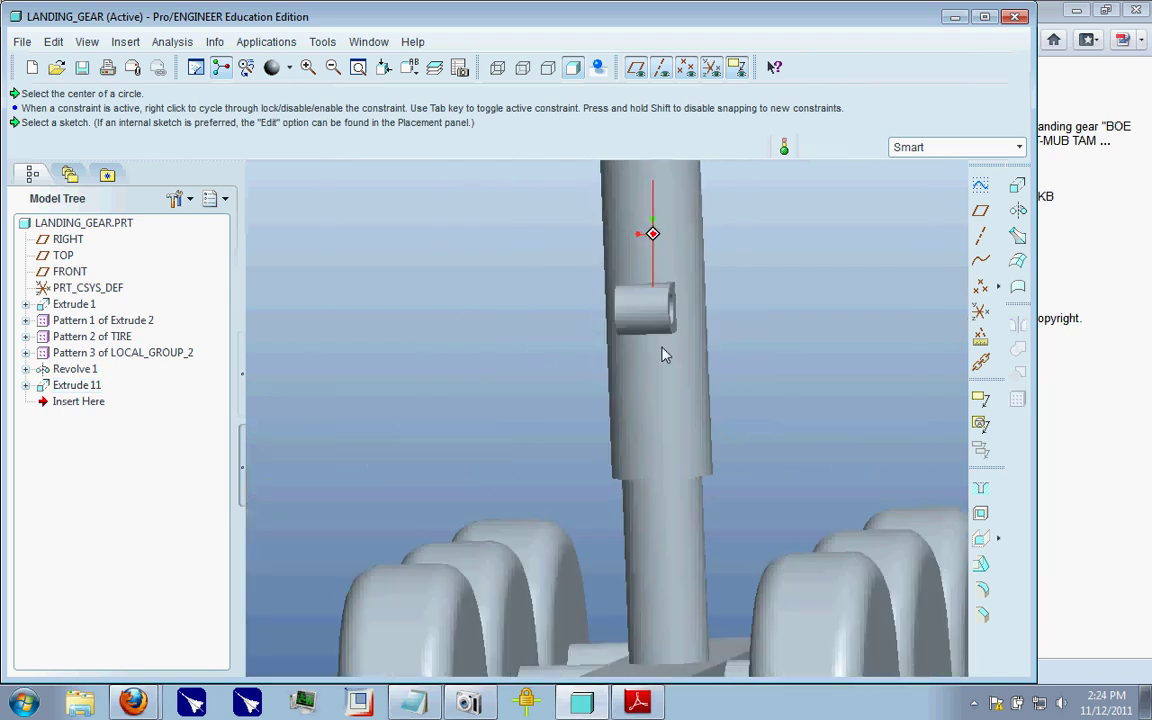
pyautogui.scroll(-5, 632, 372)
pyautogui.moveTo(590, 335); pyautogui.dragTo(560, 451, button='middle')
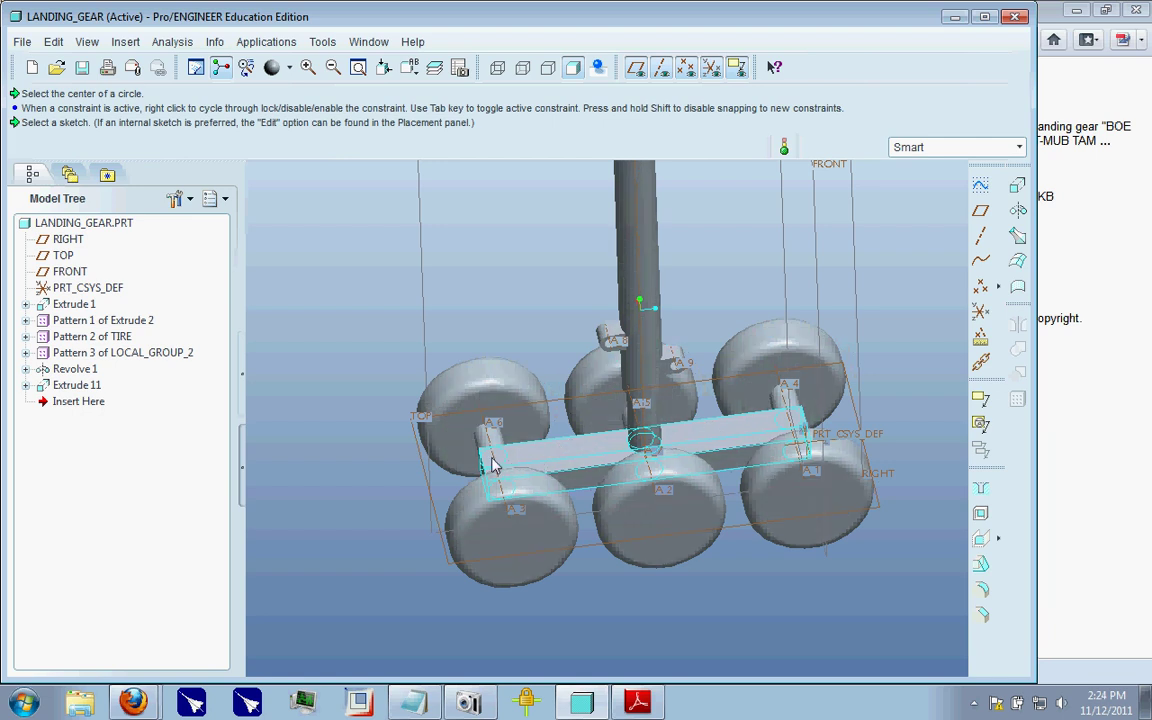
pyautogui.moveTo(508, 466); pyautogui.dragTo(665, 505, button='middle')
# - Start a new extrusion and open its sketch on the RIGHT datum plane
pyautogui.click(678, 510)
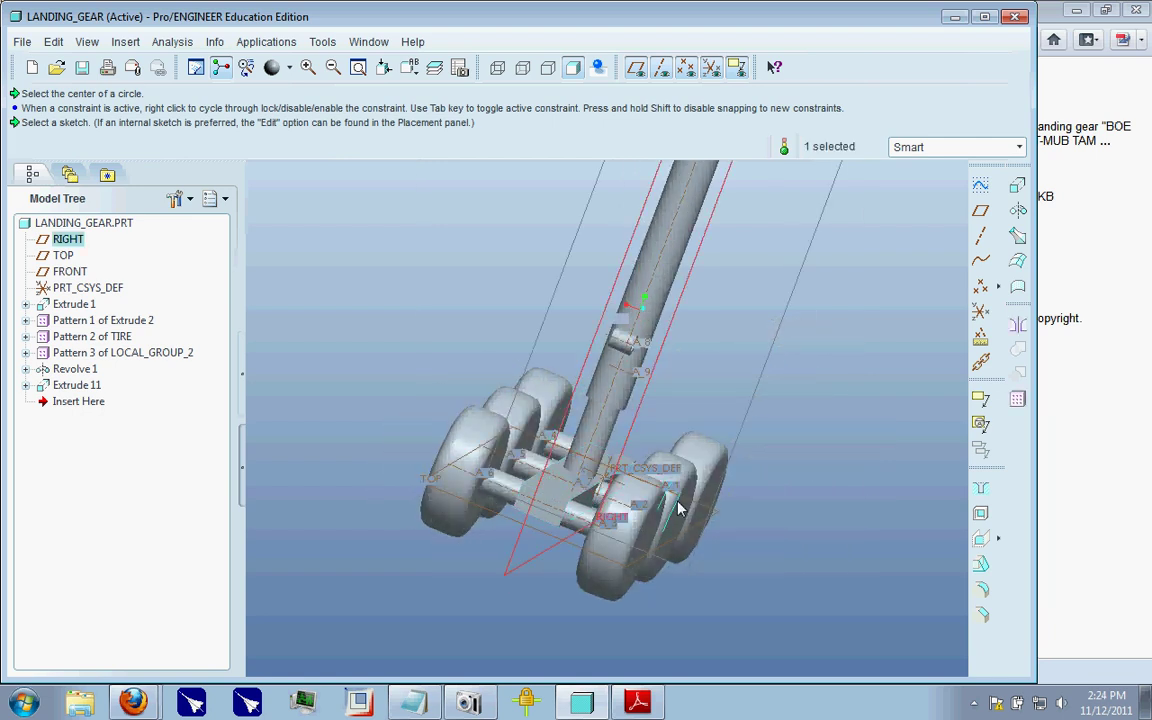
pyautogui.click(1018, 185)
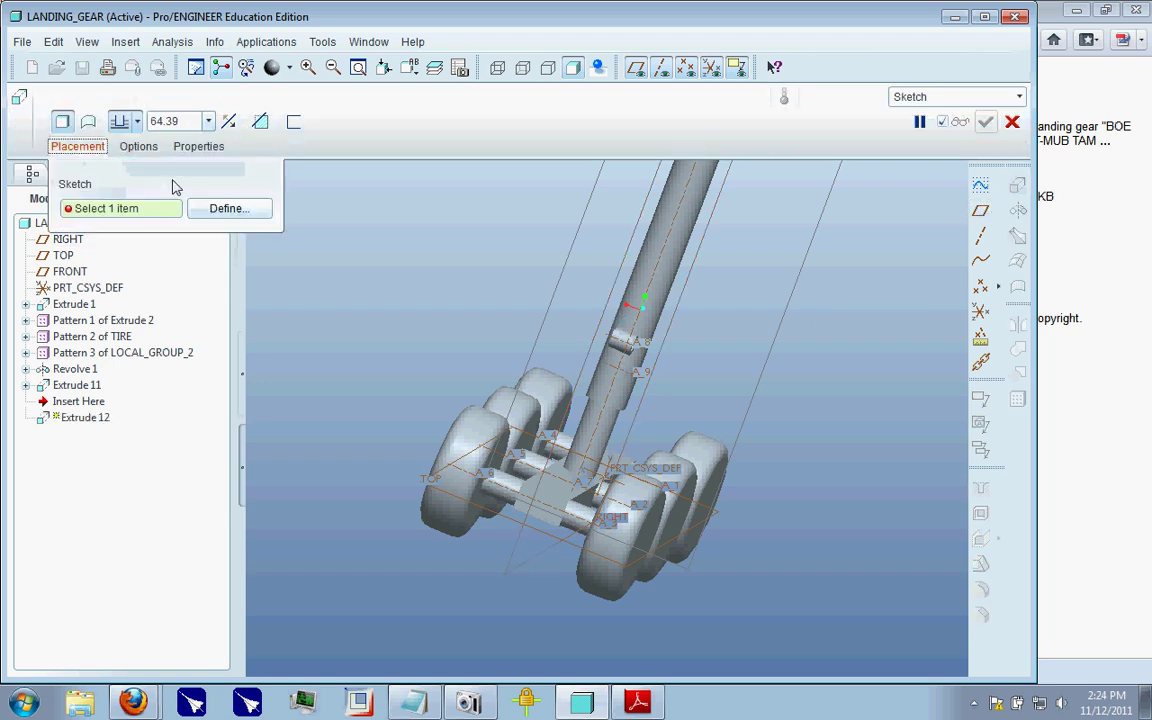
pyautogui.click(220, 209)
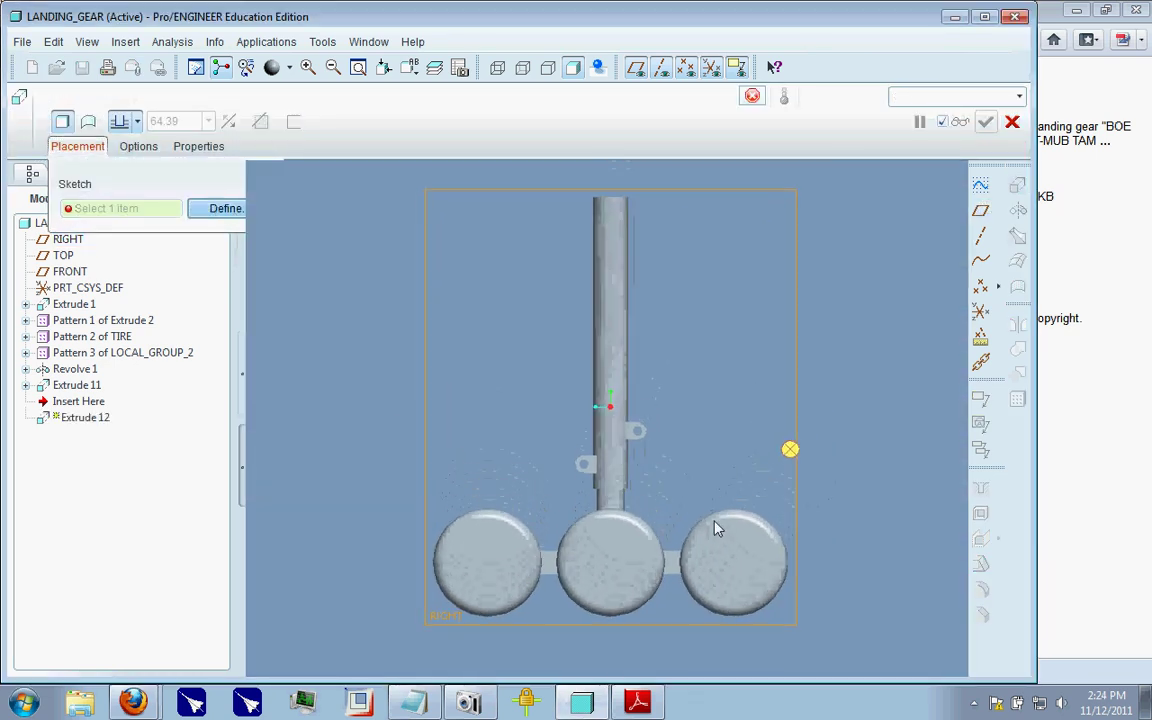
pyautogui.scroll(-5, 693, 604)
pyautogui.click(1066, 397)
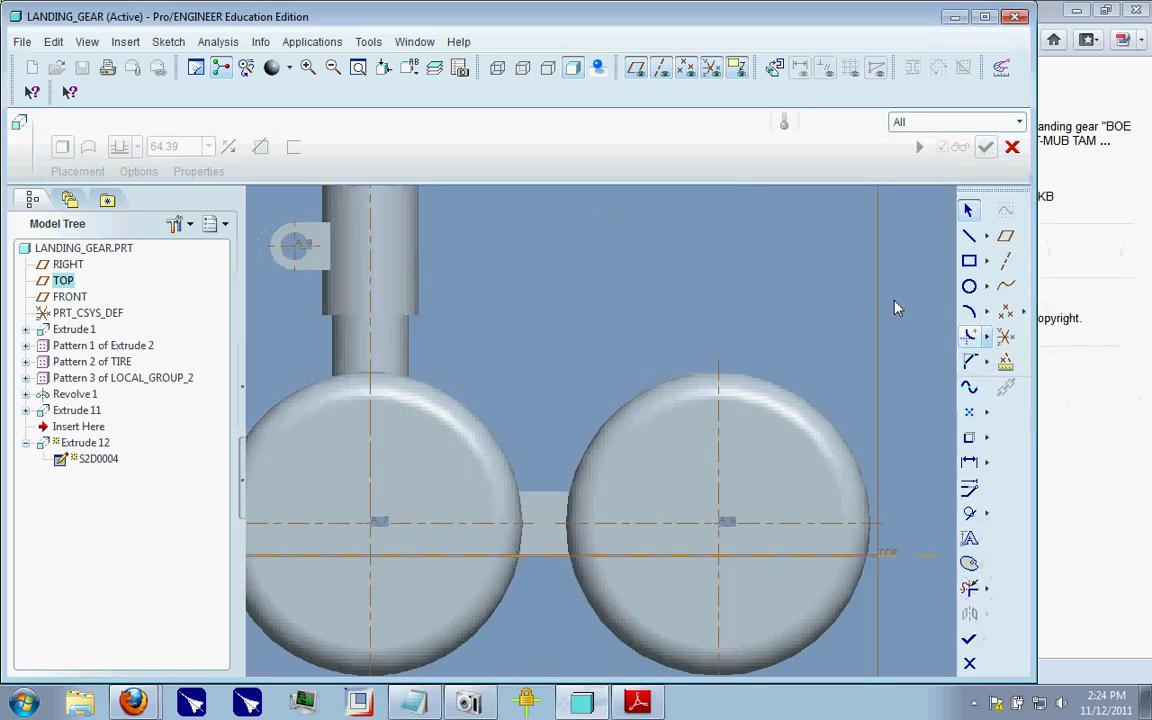
# - Show the model with hidden lines and project the upper part of the beam's end edge into the sketch
pyautogui.click(524, 68)
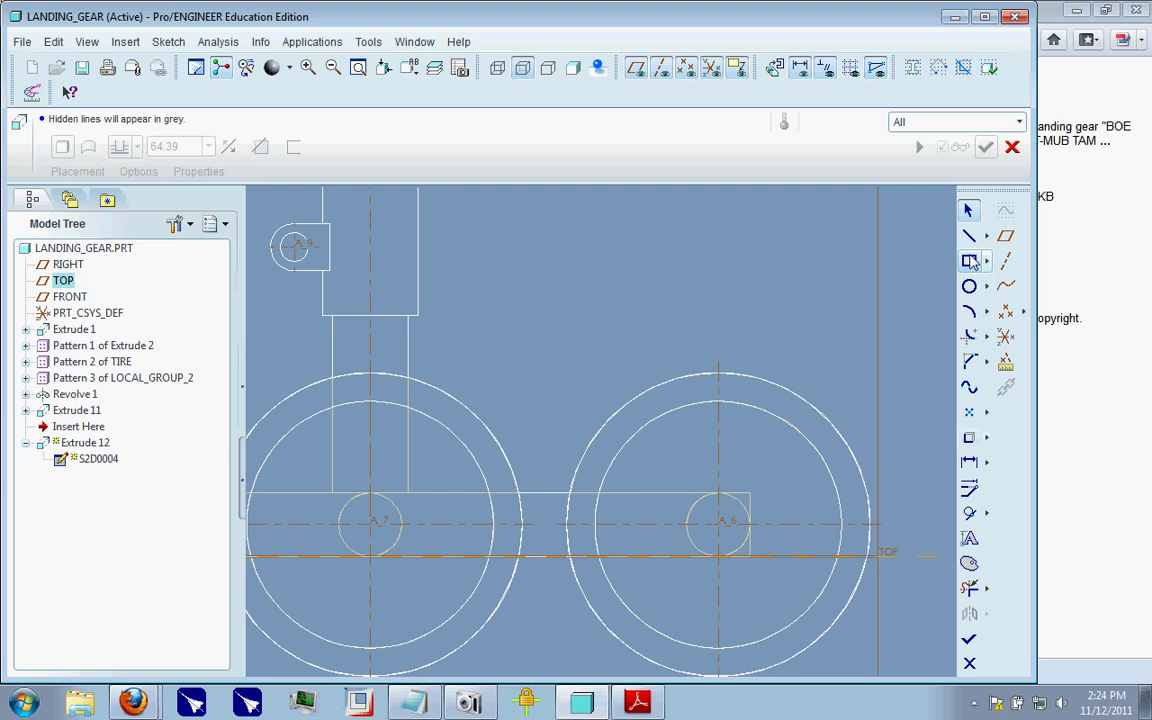
pyautogui.click(969, 440)
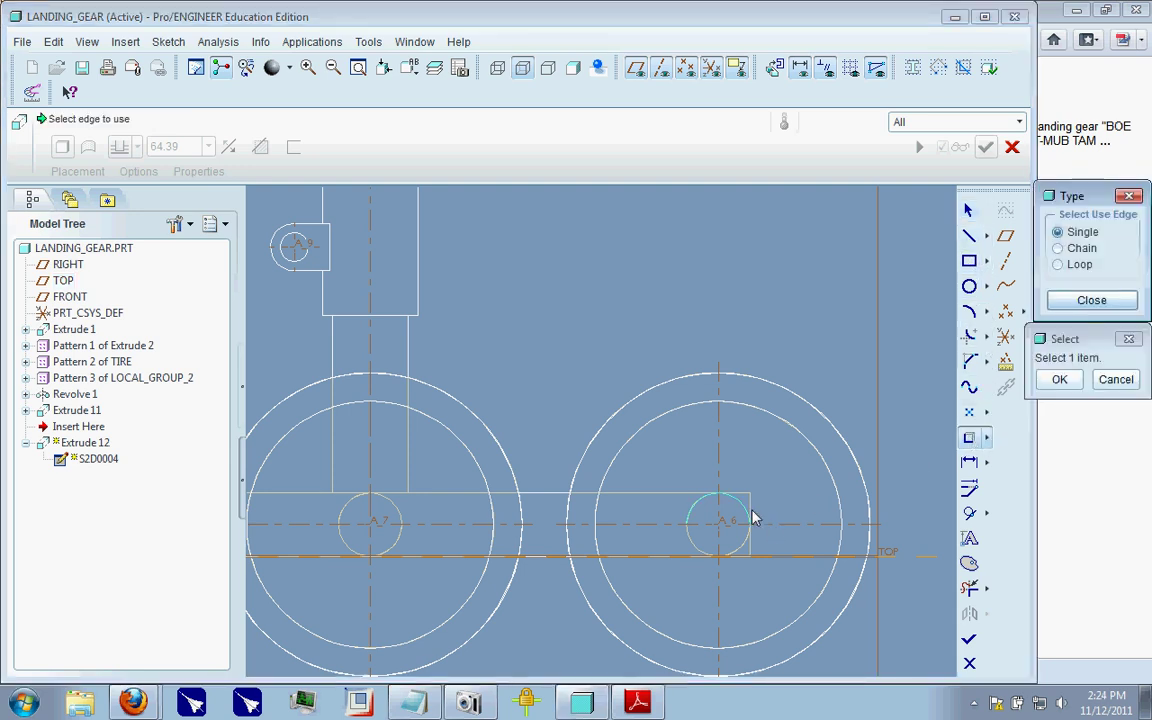
pyautogui.click(751, 510)
pyautogui.click(1078, 300)
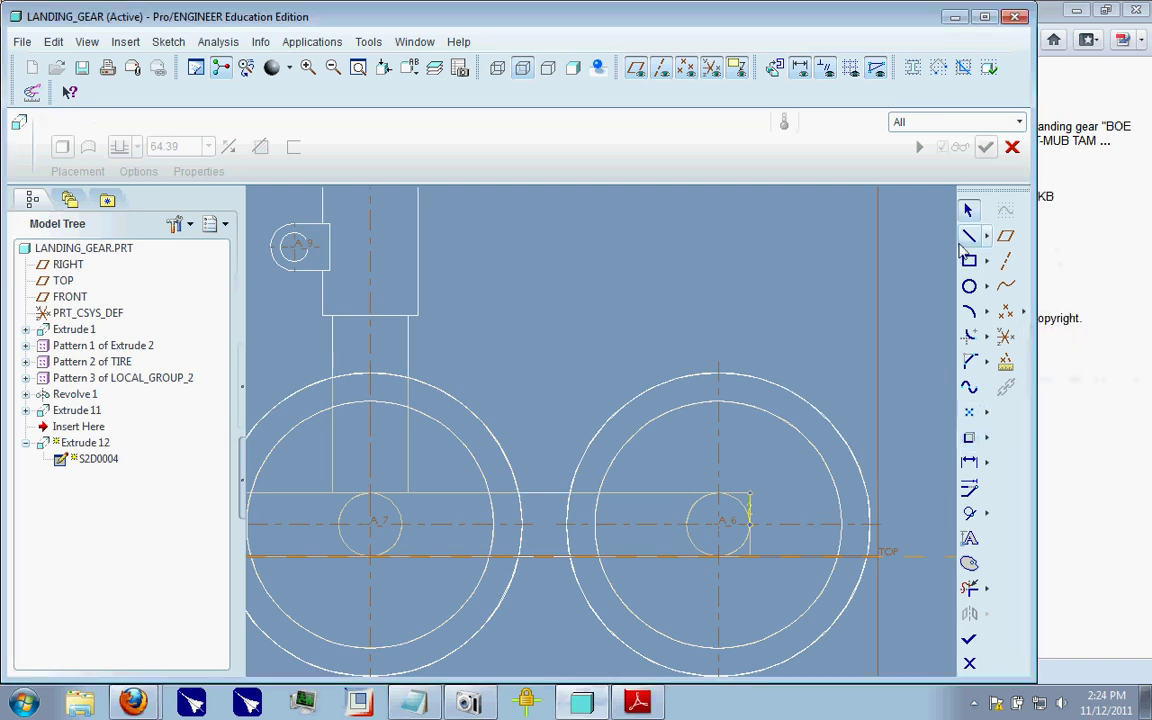
# - Sketch a vertical line upward from the beam's top end corner and set its length to 4
pyautogui.click(968, 236)
pyautogui.click(750, 431)
pyautogui.click(965, 214)
pyautogui.click(748, 472)
pyautogui.click(747, 468)
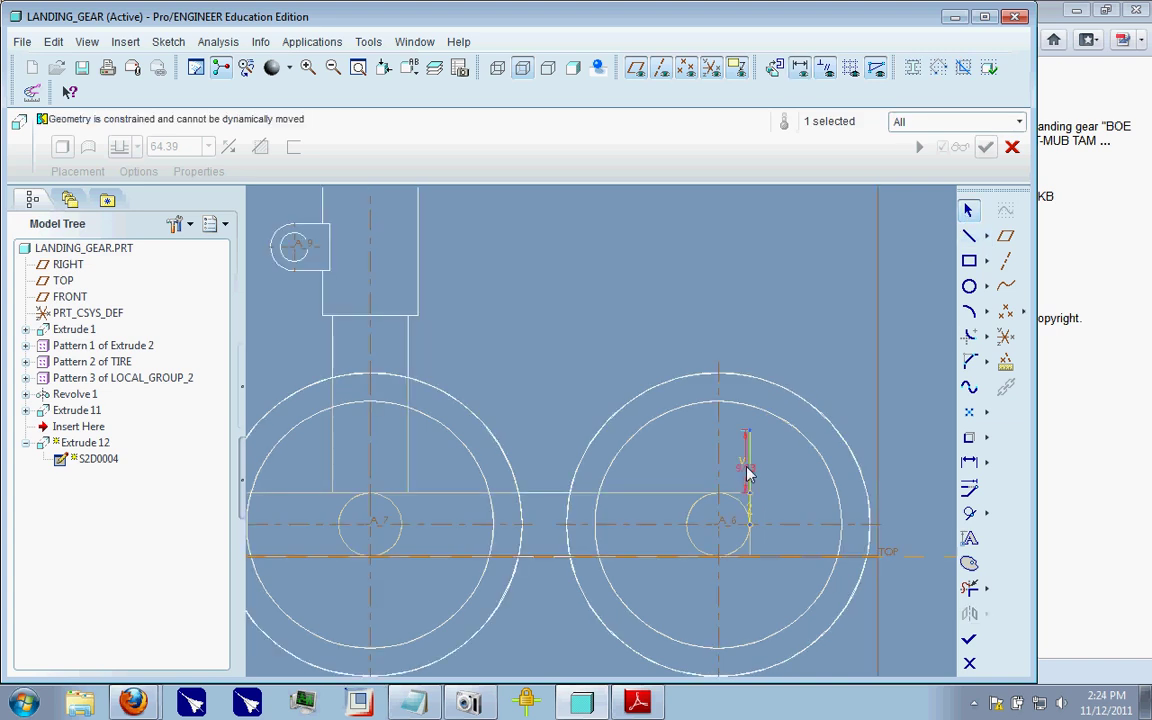
pyautogui.doubleClick(748, 472)
pyautogui.write('4')
pyautogui.press('Return')
# - Sketch a horizontal line from the vertical line's upper end back over the beam and set its length to 7.5
pyautogui.click(969, 235)
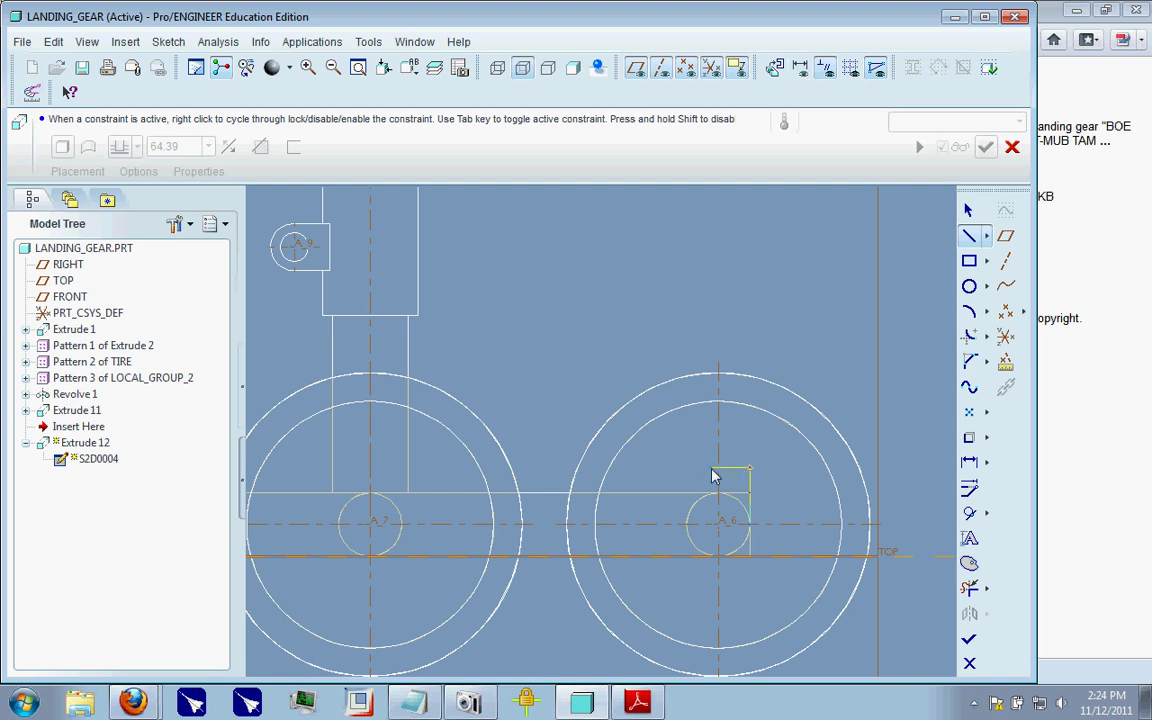
pyautogui.click(689, 469)
pyautogui.click(969, 210)
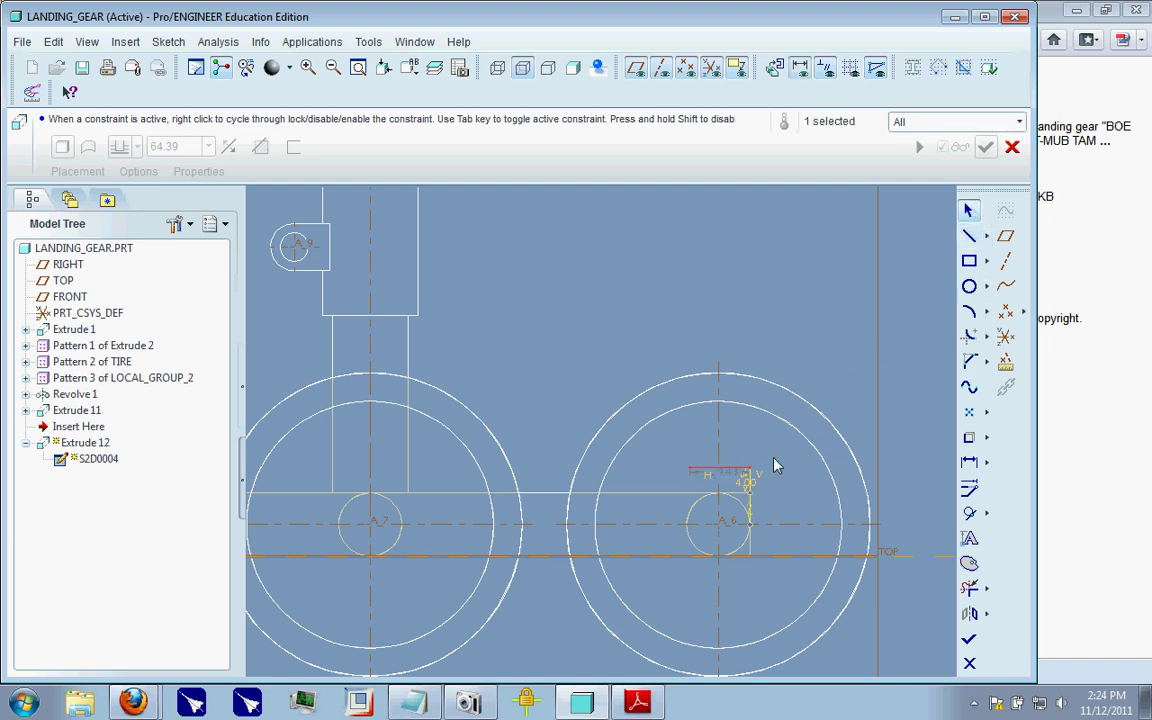
pyautogui.doubleClick(730, 479)
pyautogui.write('7.')
pyautogui.press('Return')
# - Close the lug rectangle down to and along the beam's top edge, and trim away the projected end-edge segment
pyautogui.scroll(-5, 710, 514)
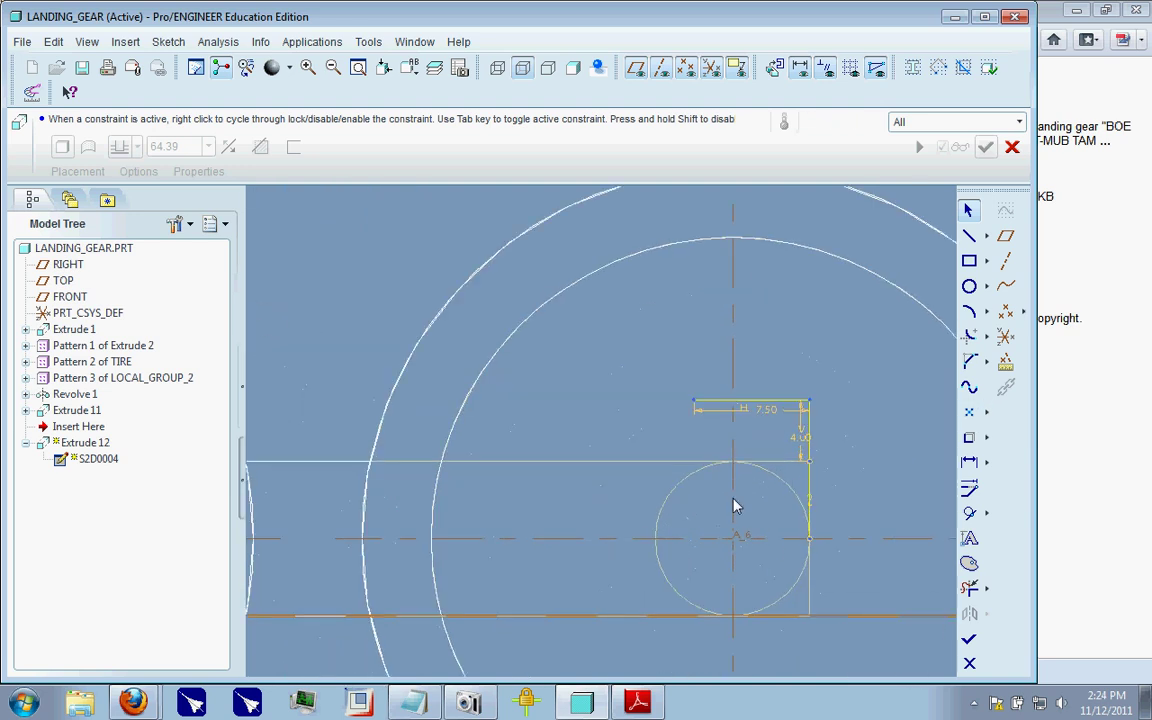
pyautogui.click(969, 237)
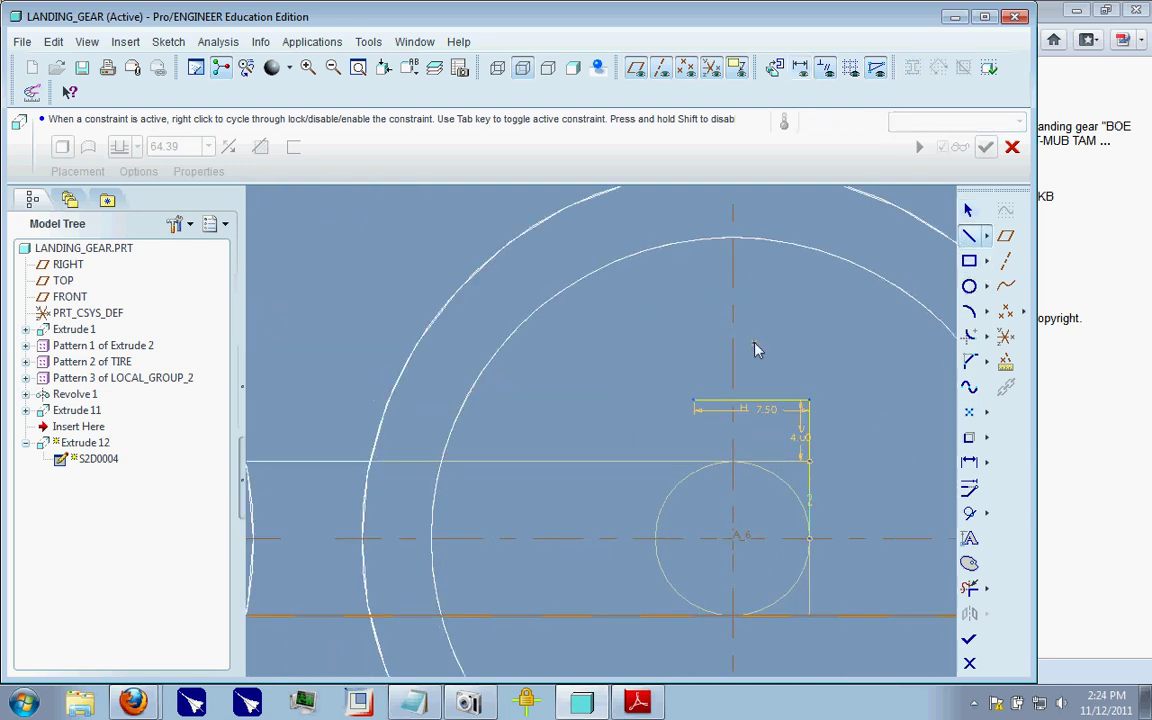
pyautogui.click(697, 464)
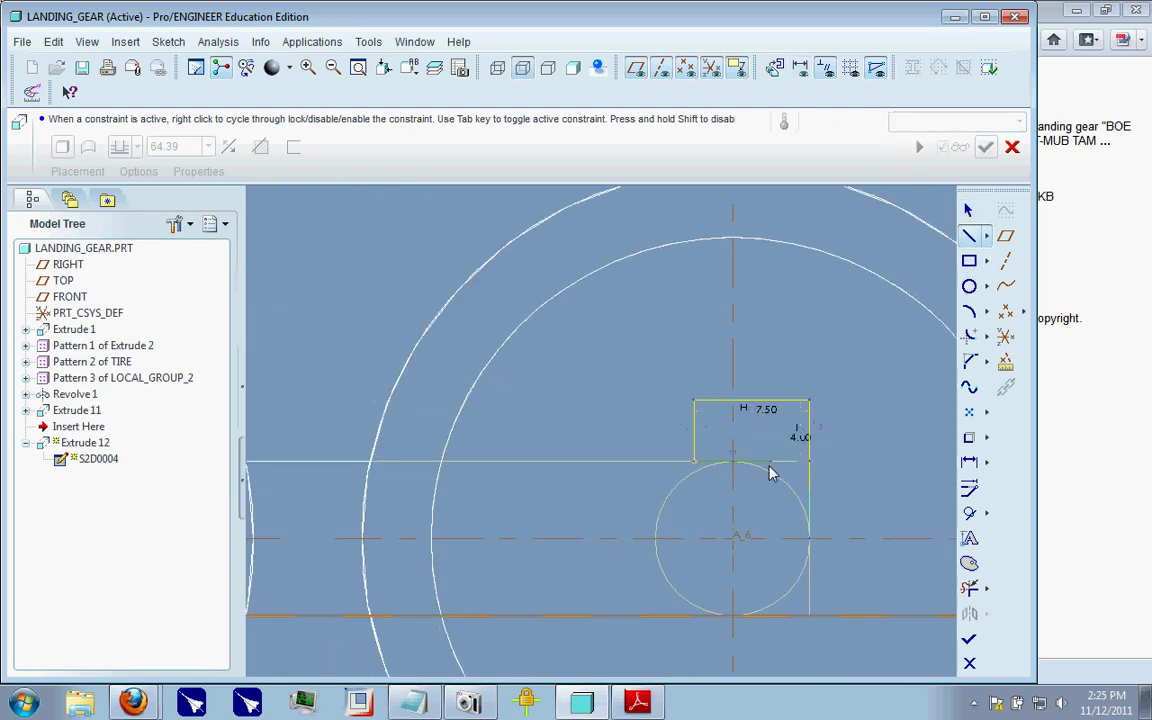
pyautogui.click(969, 587)
# - Sketch a circle centred on the midpoint of the rectangle's upper line and passing through its endpoint
pyautogui.click(969, 286)
pyautogui.click(752, 400)
pyautogui.click(695, 401)
# - Add a smaller concentric circle for the lug hole and set its diameter to 4.5
pyautogui.click(969, 287)
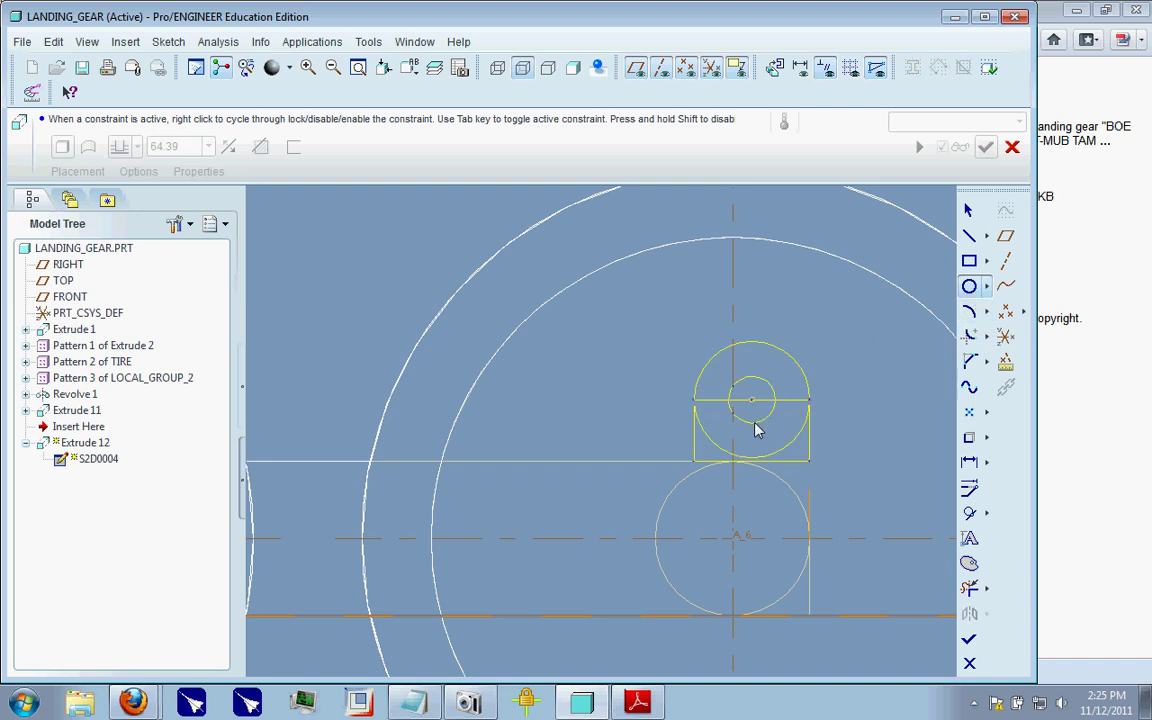
pyautogui.click(765, 416)
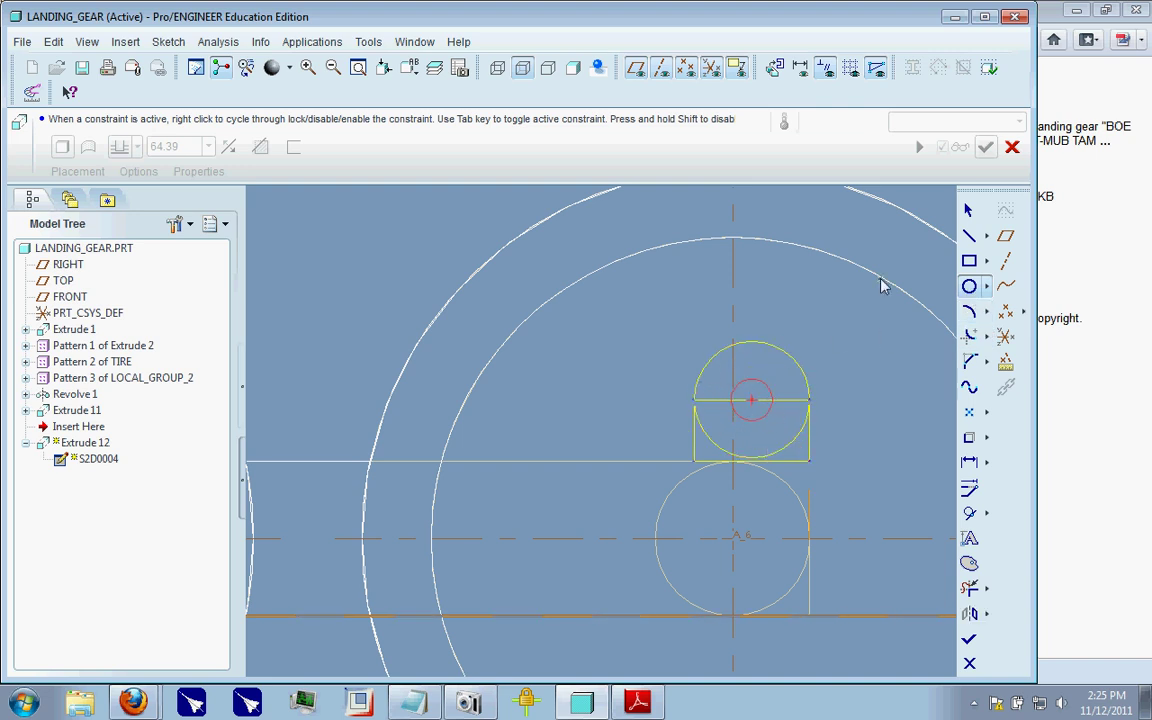
pyautogui.click(969, 212)
pyautogui.doubleClick(716, 386)
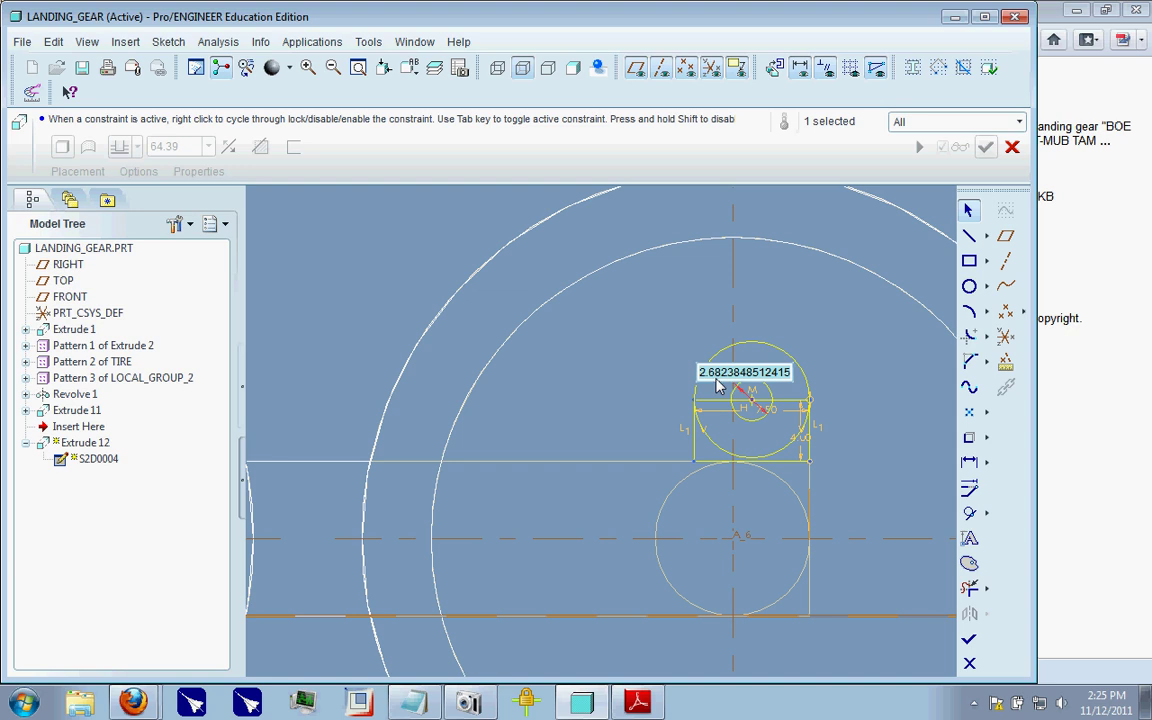
pyautogui.write('4.5')
pyautogui.press('Return')
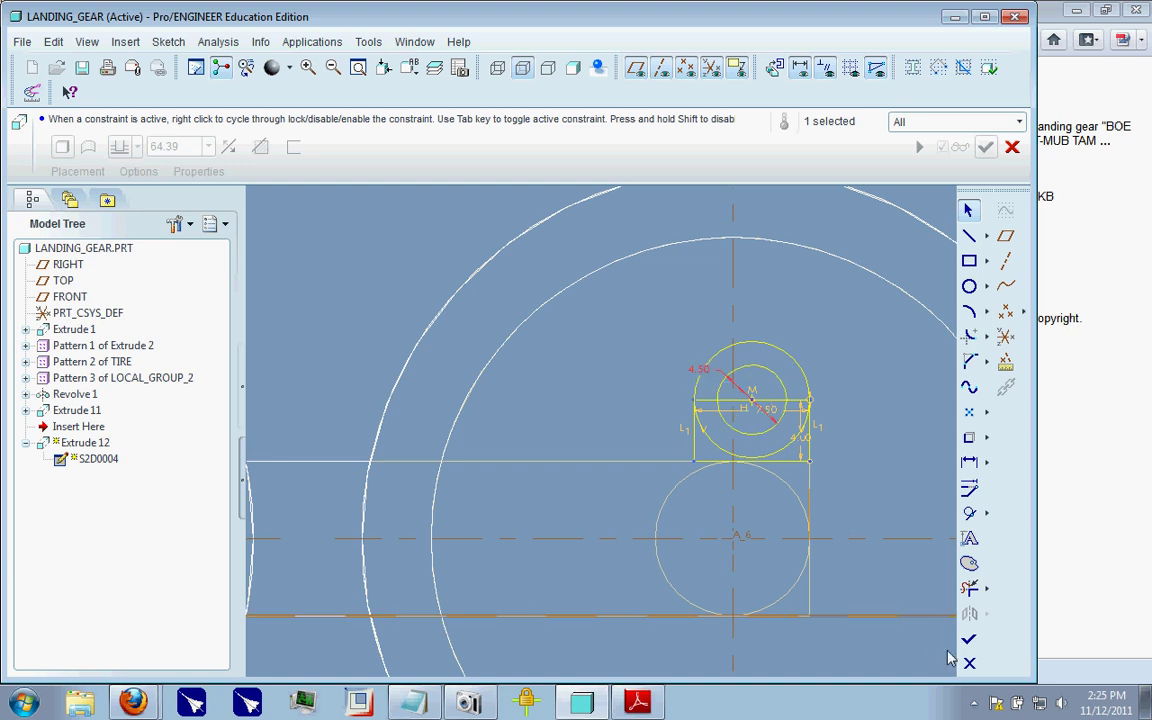
# - Trim the horizontal line and lower arc inside the lug outline, leaving the hole, and finish the sketch
pyautogui.click(975, 594)
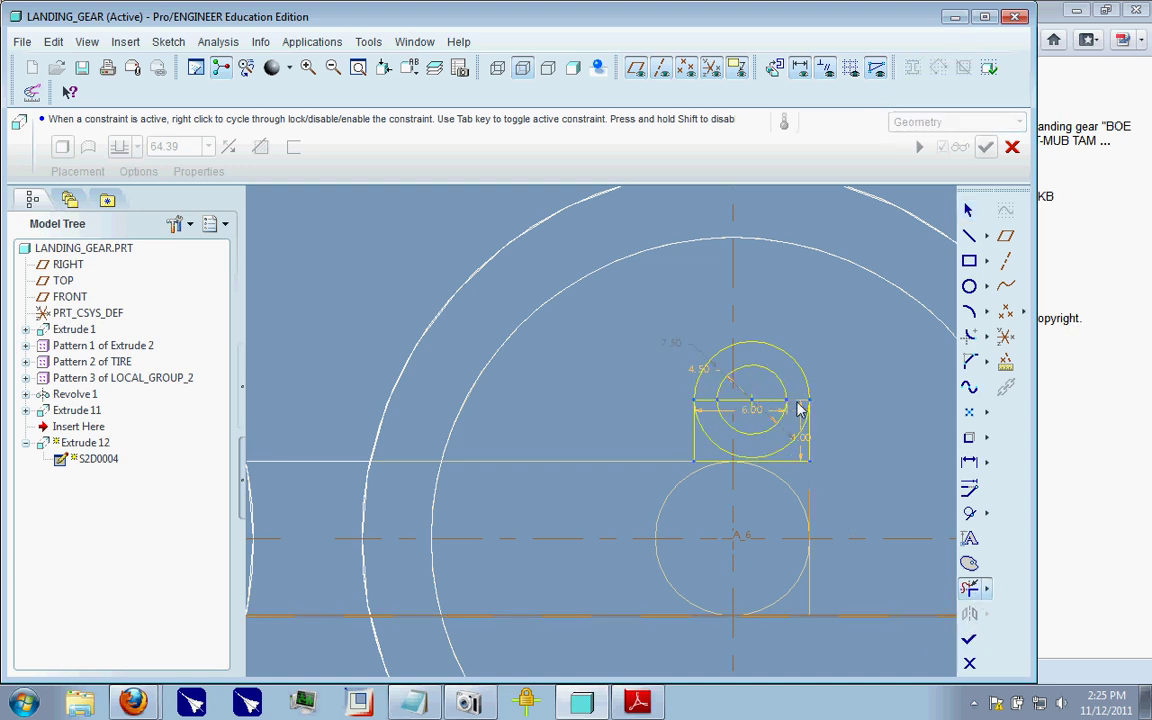
pyautogui.click(752, 403)
pyautogui.click(706, 404)
pyautogui.click(707, 434)
pyautogui.middleClick(880, 572)
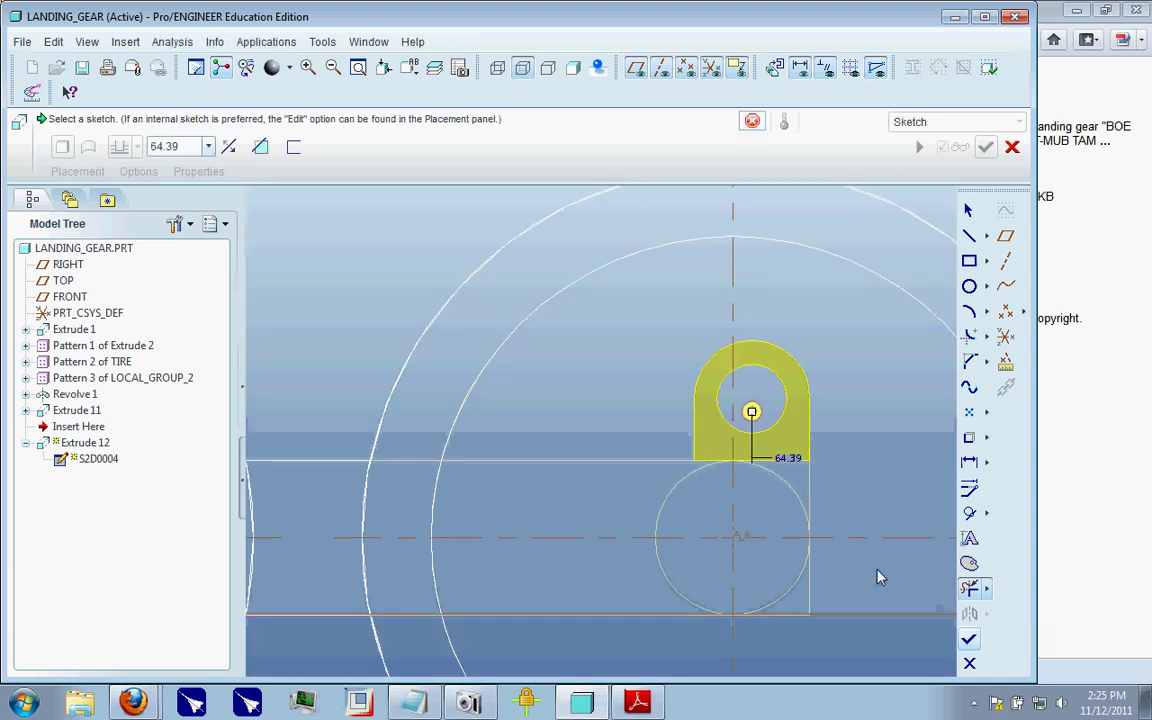
# - Extrude the lug profile symmetrically about the sketch plane to a depth of 8
pyautogui.click(137, 121)
pyautogui.click(116, 172)
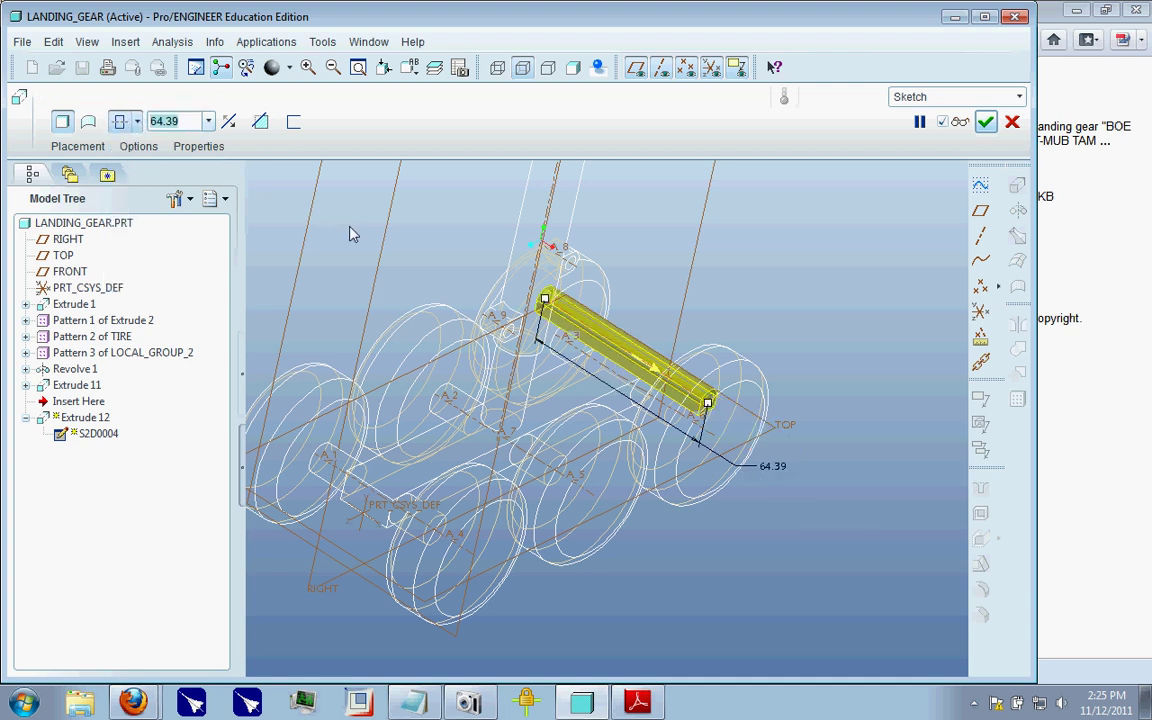
pyautogui.write('8')
pyautogui.press('Return')
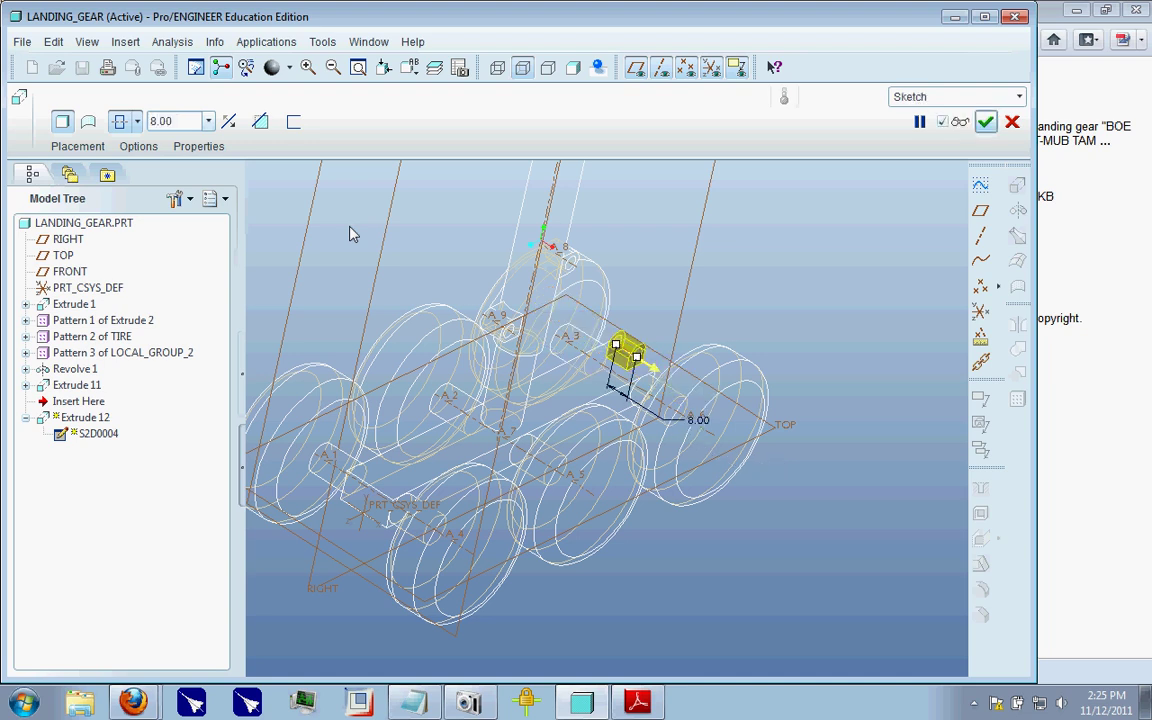
pyautogui.moveTo(350, 231); pyautogui.dragTo(626, 354, button='middle')
pyautogui.click(986, 124)
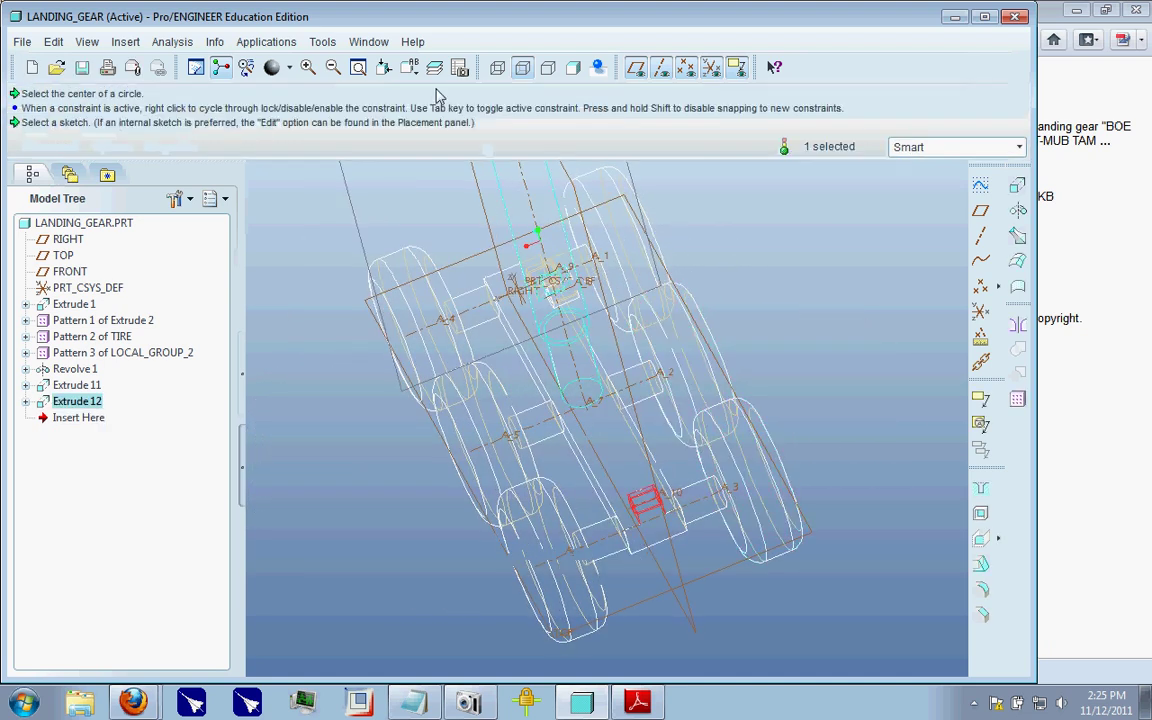
# - Shade the model and start a Revolve with an internal sketch on the RIGHT datum plane
pyautogui.click(573, 67)
pyautogui.moveTo(560, 330)
pyautogui.mouseDown(button='middle')
pyautogui.moveTo(562, 348)
pyautogui.moveTo(622, 339)
pyautogui.moveTo(601, 283)
pyautogui.mouseUp(button='middle')
pyautogui.moveTo(718, 429)
pyautogui.mouseDown(button='middle')
pyautogui.moveTo(706, 440)
pyautogui.moveTo(615, 282)
pyautogui.mouseUp(button='middle')
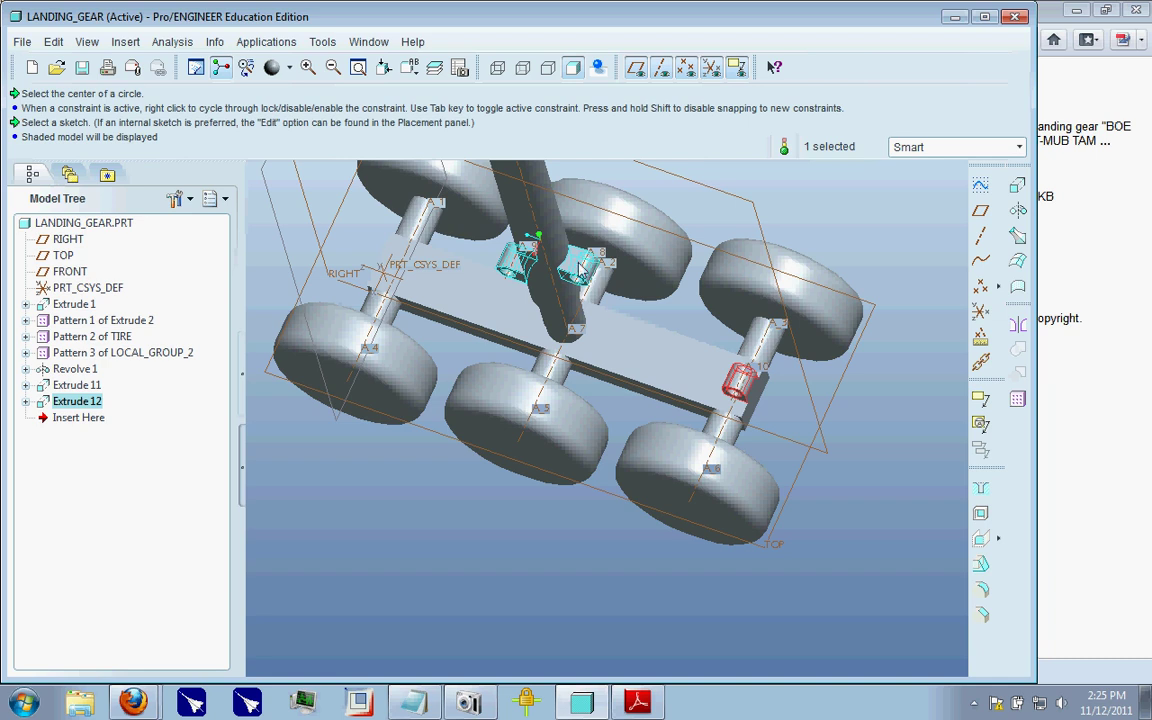
pyautogui.moveTo(675, 380)
pyautogui.mouseDown(button='middle')
pyautogui.moveTo(760, 390)
pyautogui.moveTo(753, 350)
pyautogui.moveTo(802, 327)
pyautogui.moveTo(676, 306)
pyautogui.moveTo(677, 350)
pyautogui.moveTo(740, 240)
pyautogui.mouseUp(button='middle')
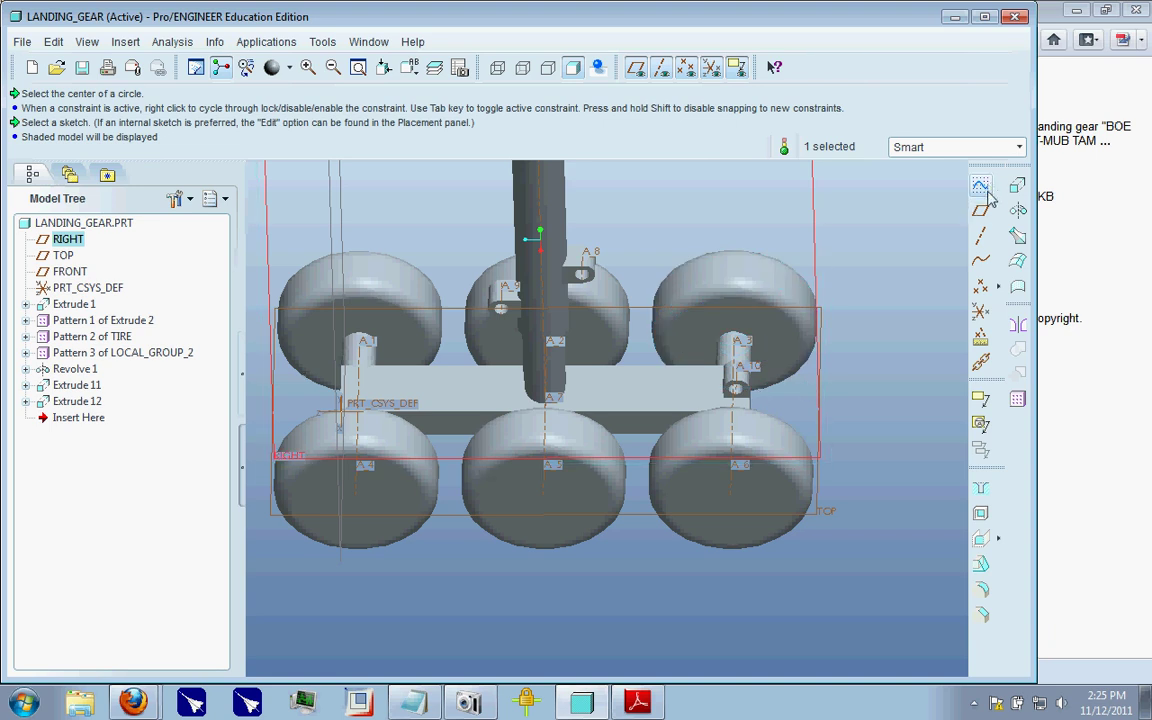
pyautogui.click(1017, 212)
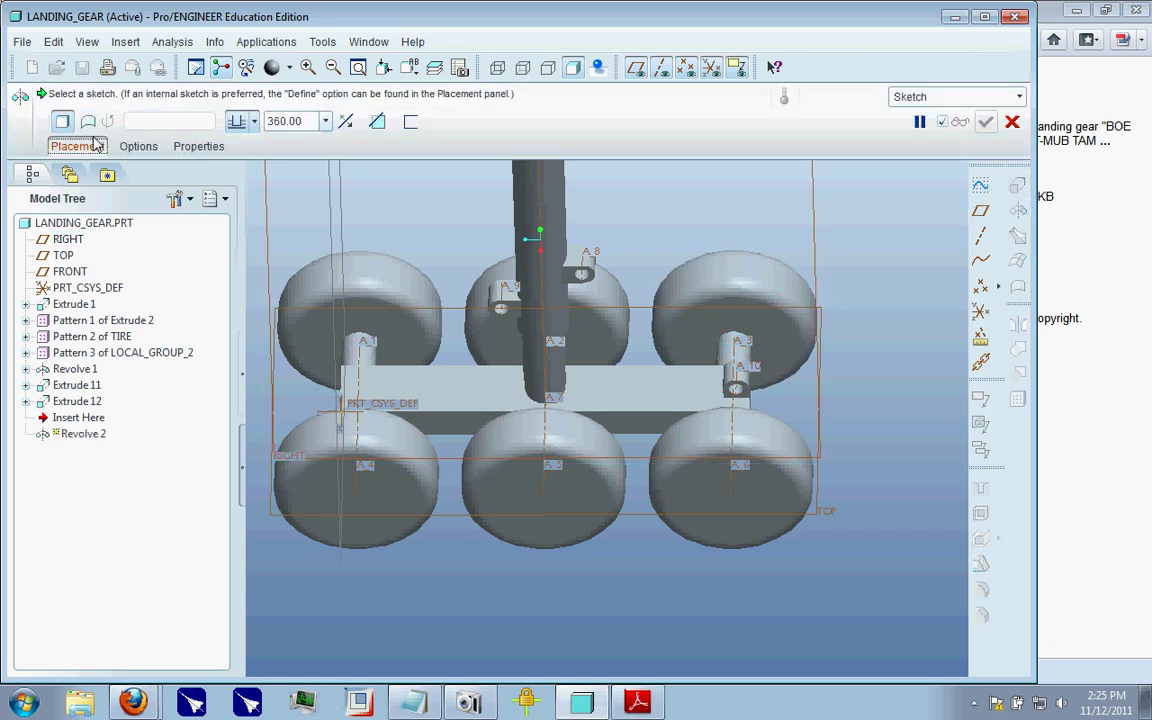
pyautogui.click(96, 145)
pyautogui.moveTo(690, 305)
pyautogui.mouseDown(button='middle')
pyautogui.moveTo(722, 319)
pyautogui.moveTo(700, 321)
pyautogui.mouseUp(button='middle')
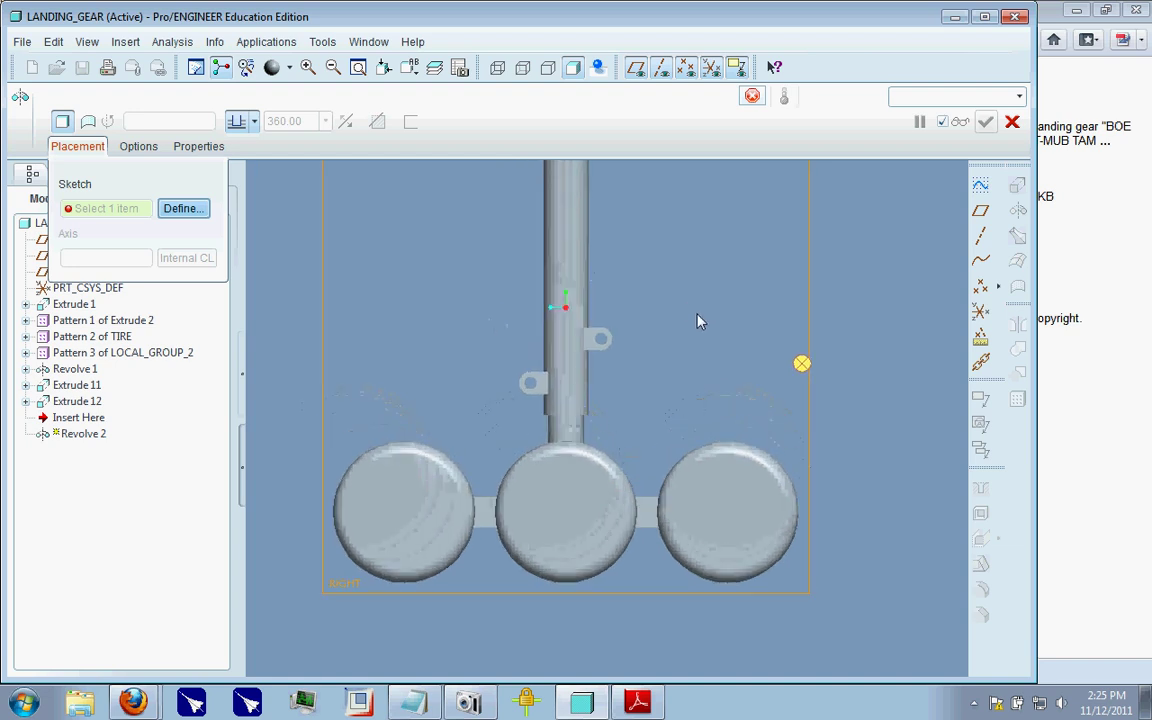
pyautogui.click(865, 550)
pyautogui.click(1066, 396)
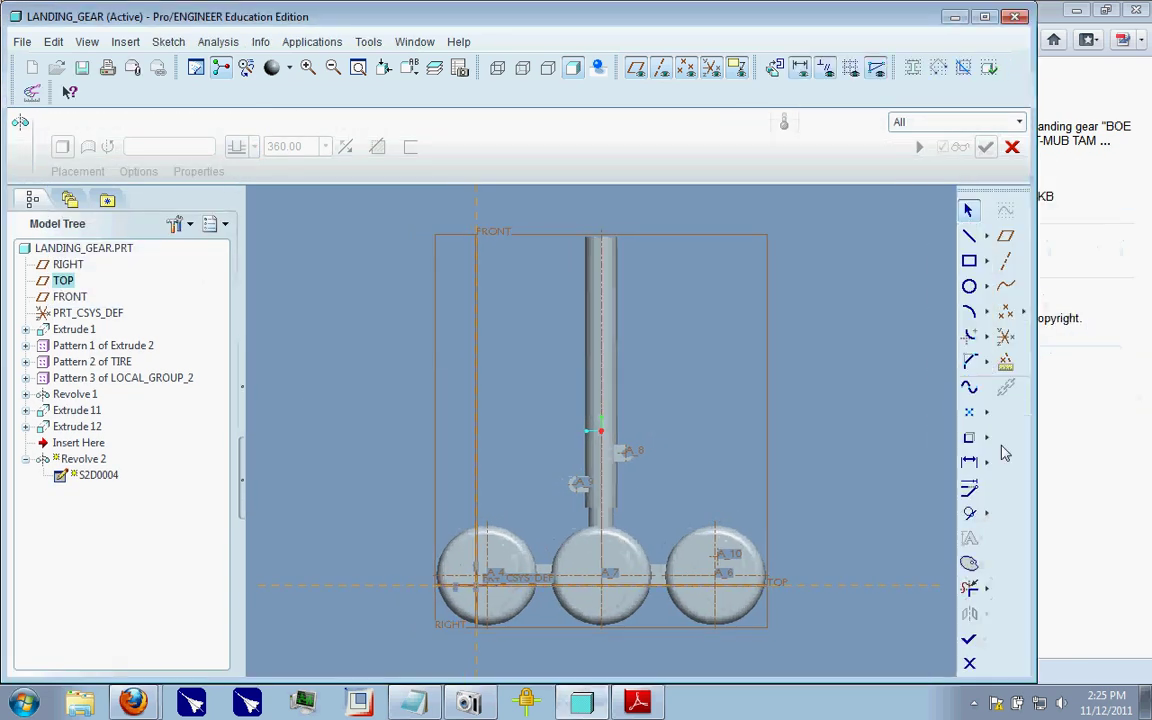
# - Project the hole edges of the strut lug at axis A_8 and the beam lug at axis A_10 into the sketch
pyautogui.scroll(3, 692, 535)
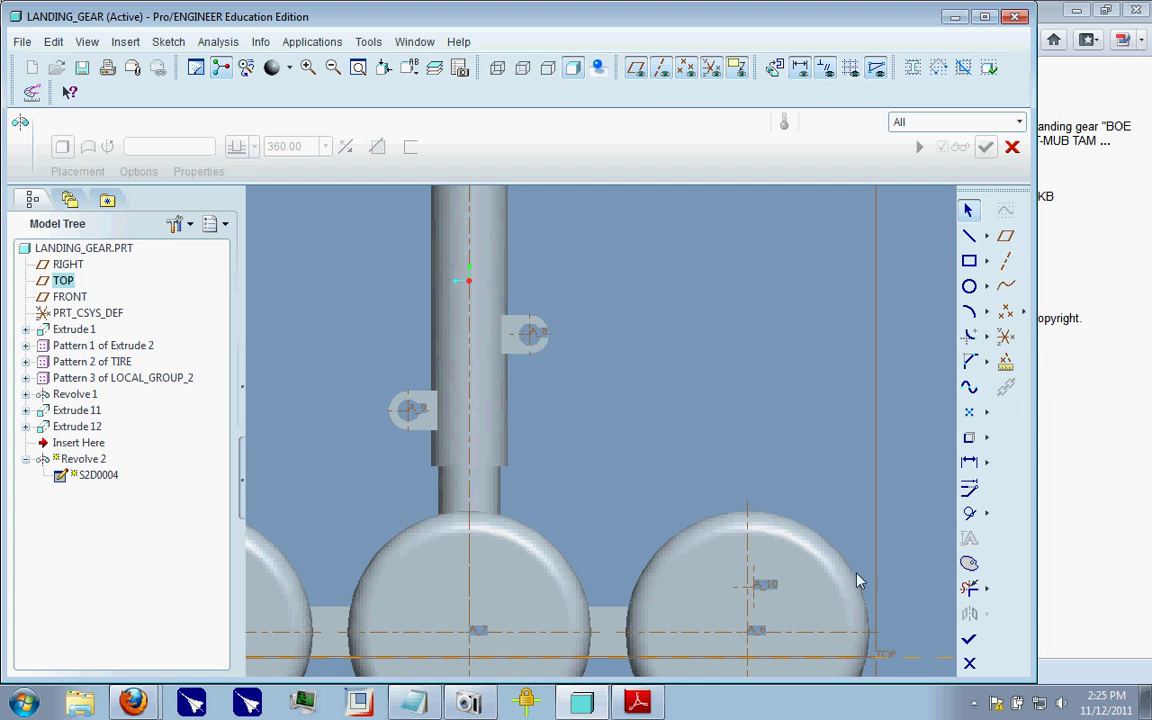
pyautogui.click(969, 437)
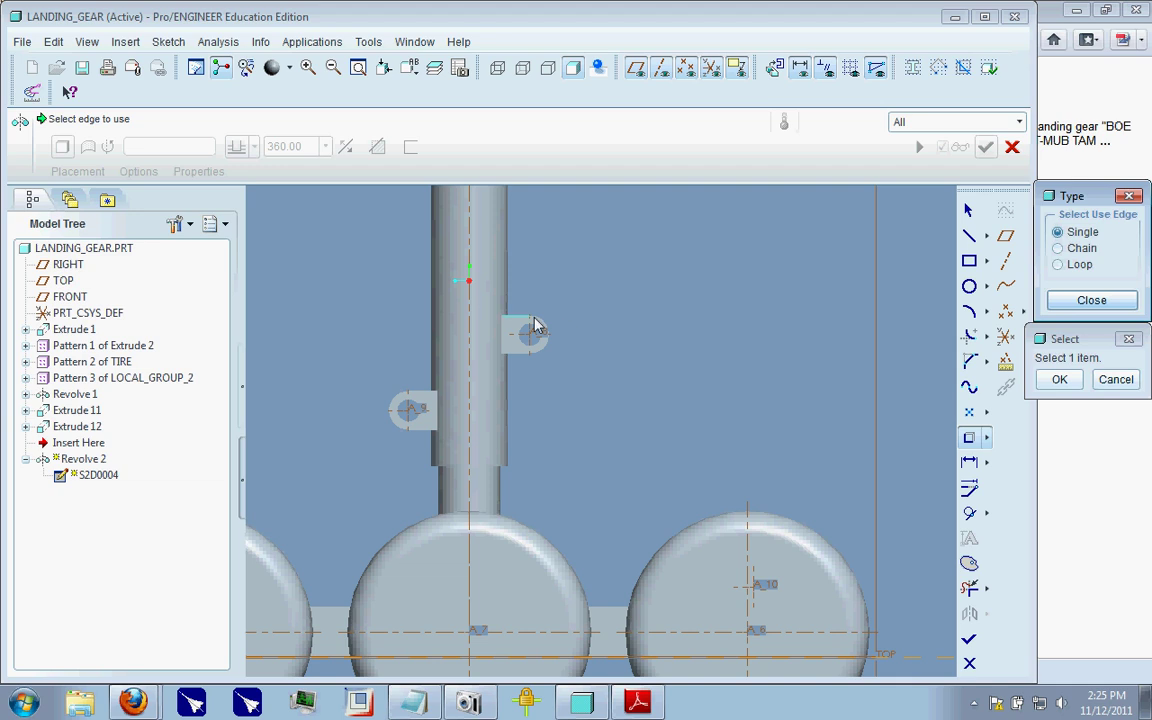
pyautogui.scroll(-2, 674, 316)
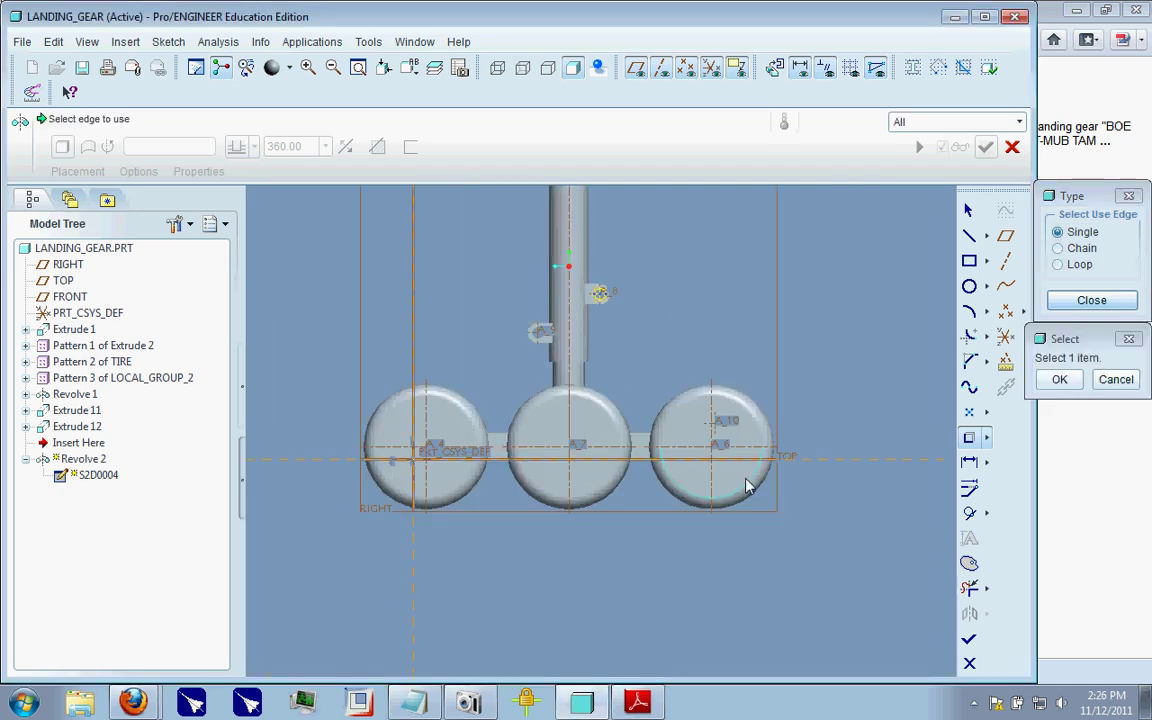
pyautogui.scroll(2, 700, 360)
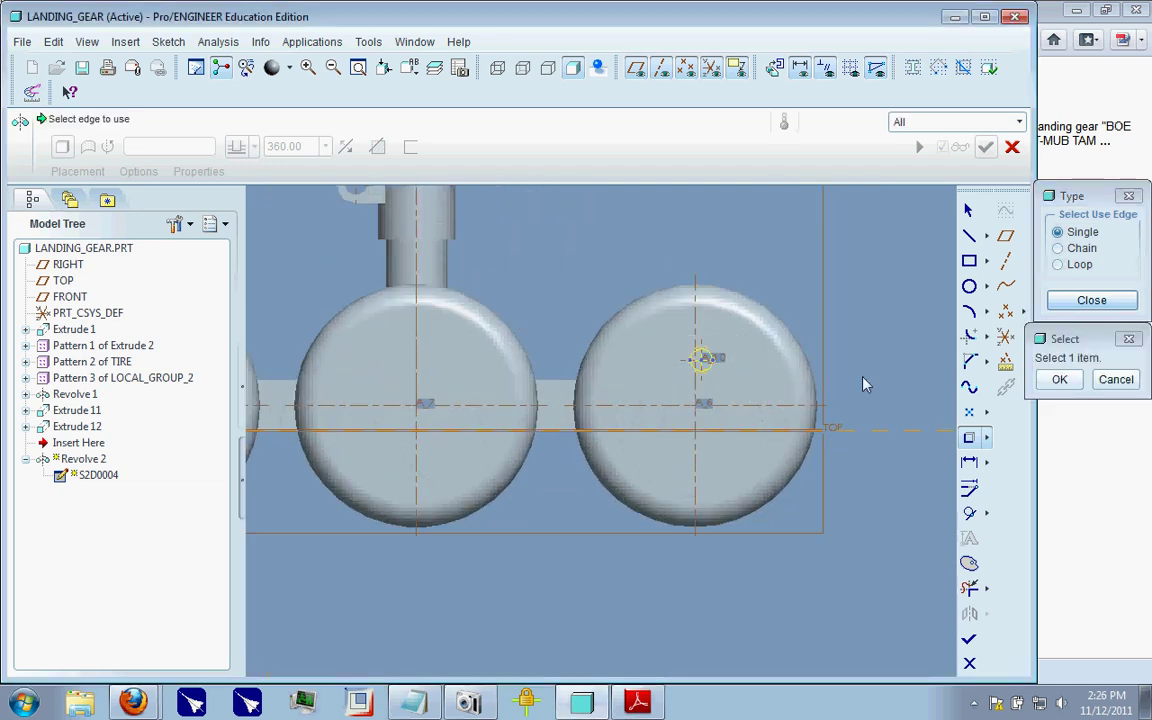
pyautogui.click(1059, 379)
pyautogui.click(1091, 300)
pyautogui.scroll(3, 716, 370)
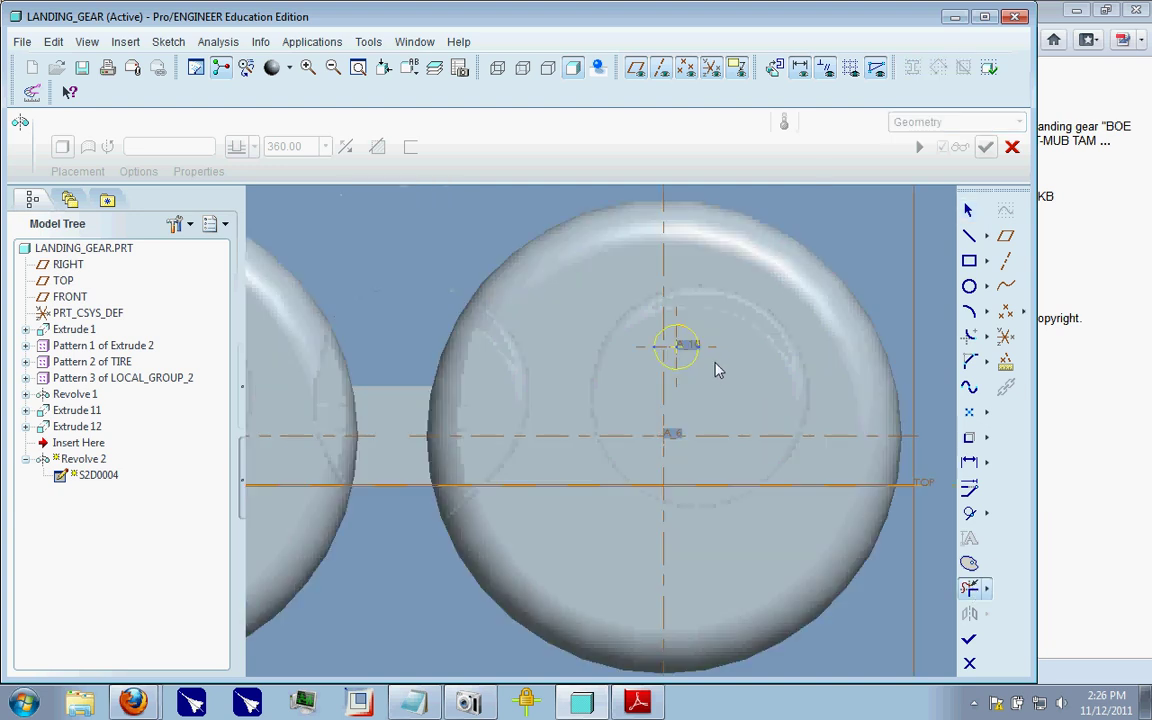
pyautogui.scroll(-4, 704, 437)
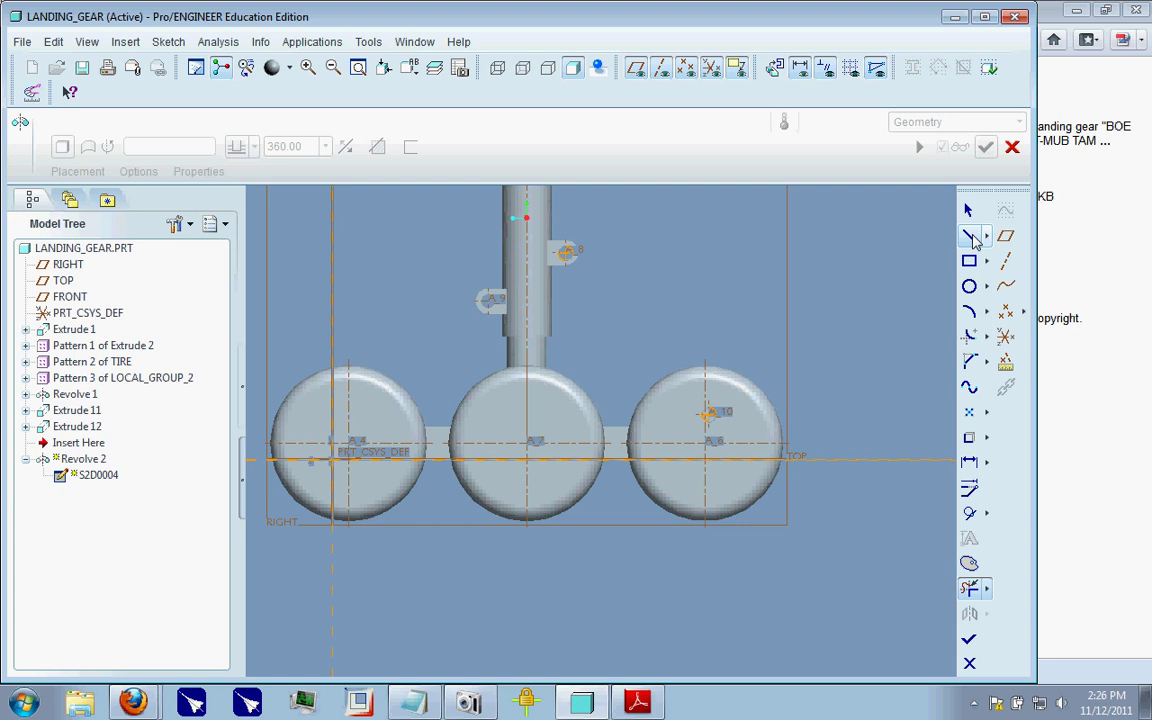
# - Sketch a line from the centre of the strut lug's hole at A_8 to the centre of the beam lug's hole at A_10
pyautogui.click(976, 240)
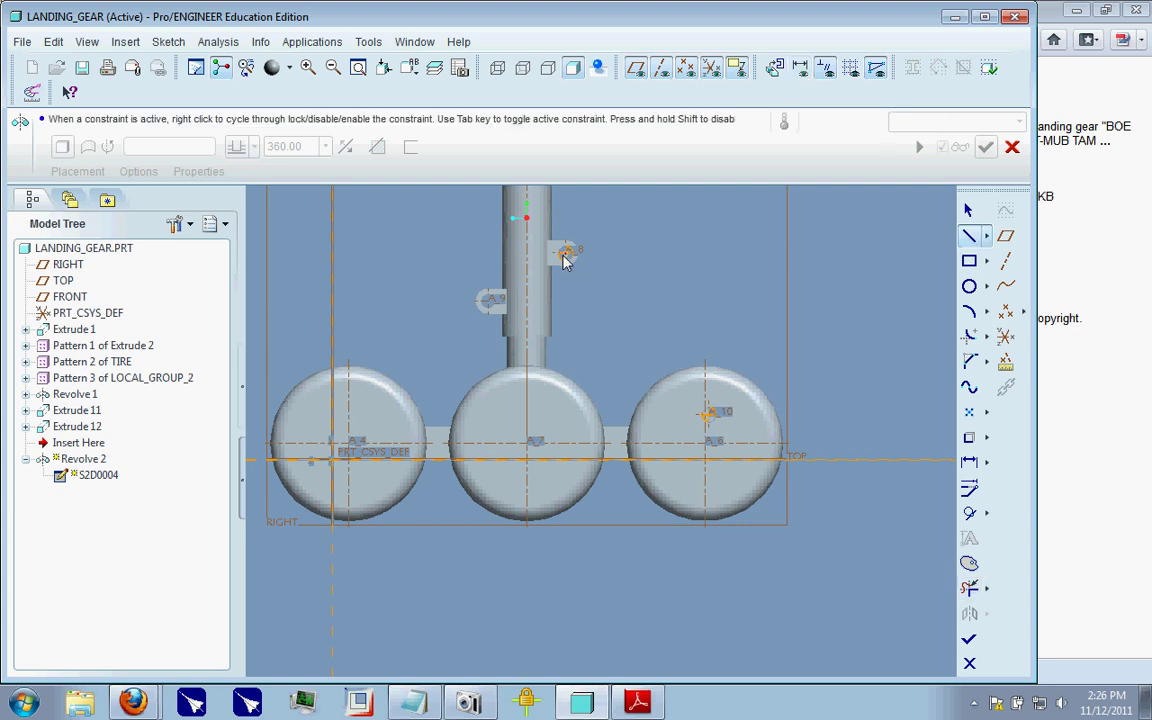
pyautogui.scroll(3, 706, 410)
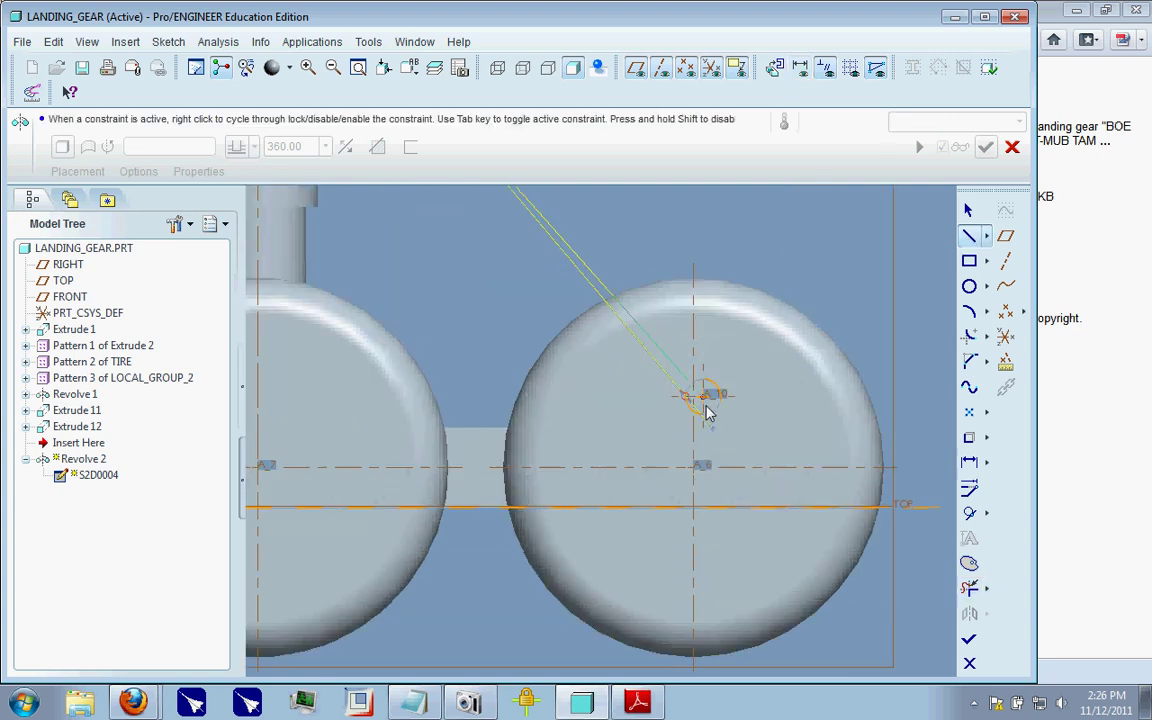
pyautogui.scroll(-3, 710, 505)
pyautogui.middleClick(670, 398)
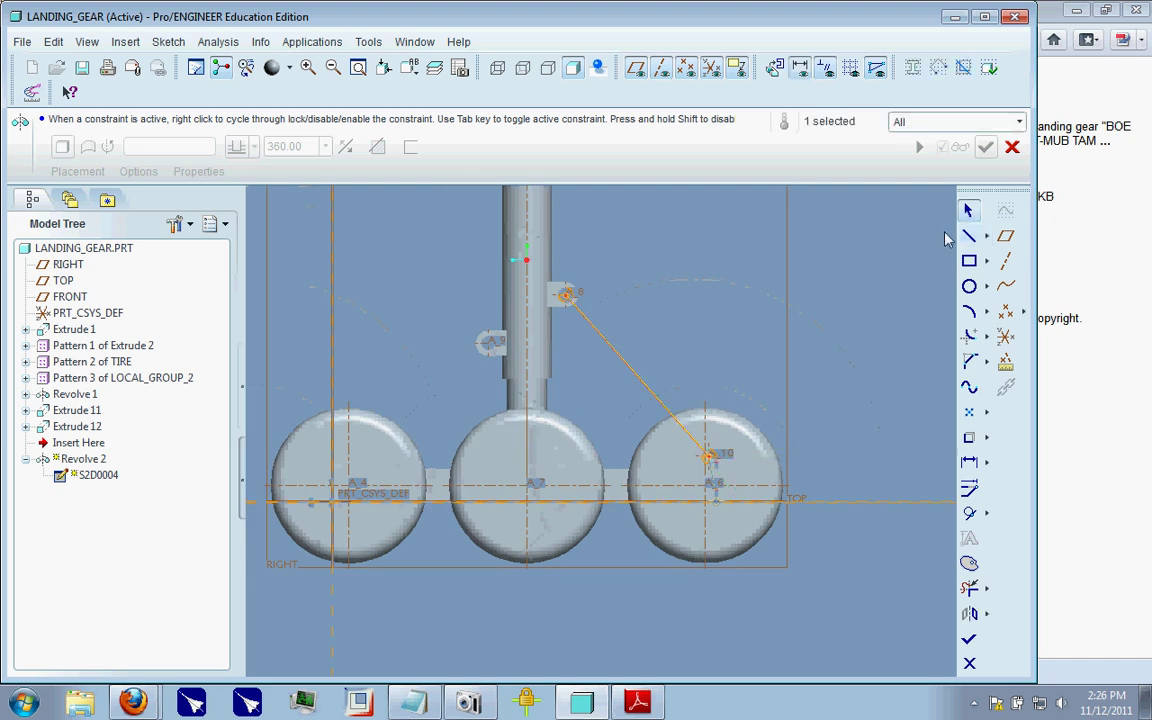
pyautogui.scroll(2, 670, 398)
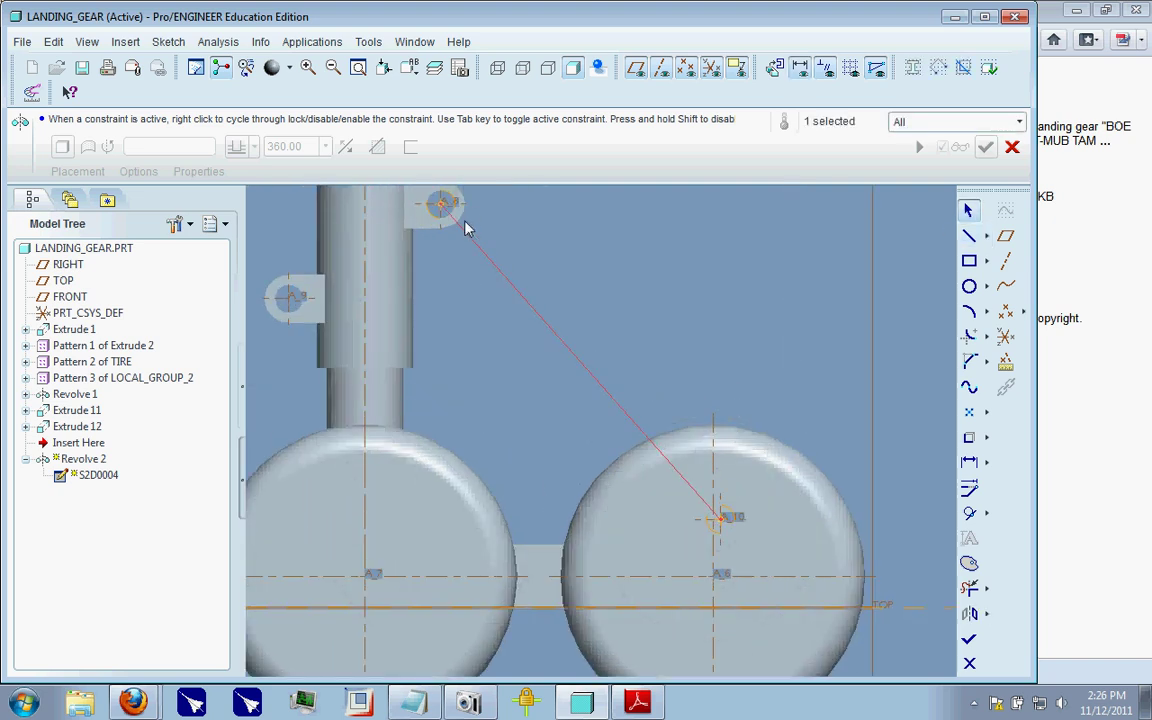
pyautogui.scroll(-2, 521, 270)
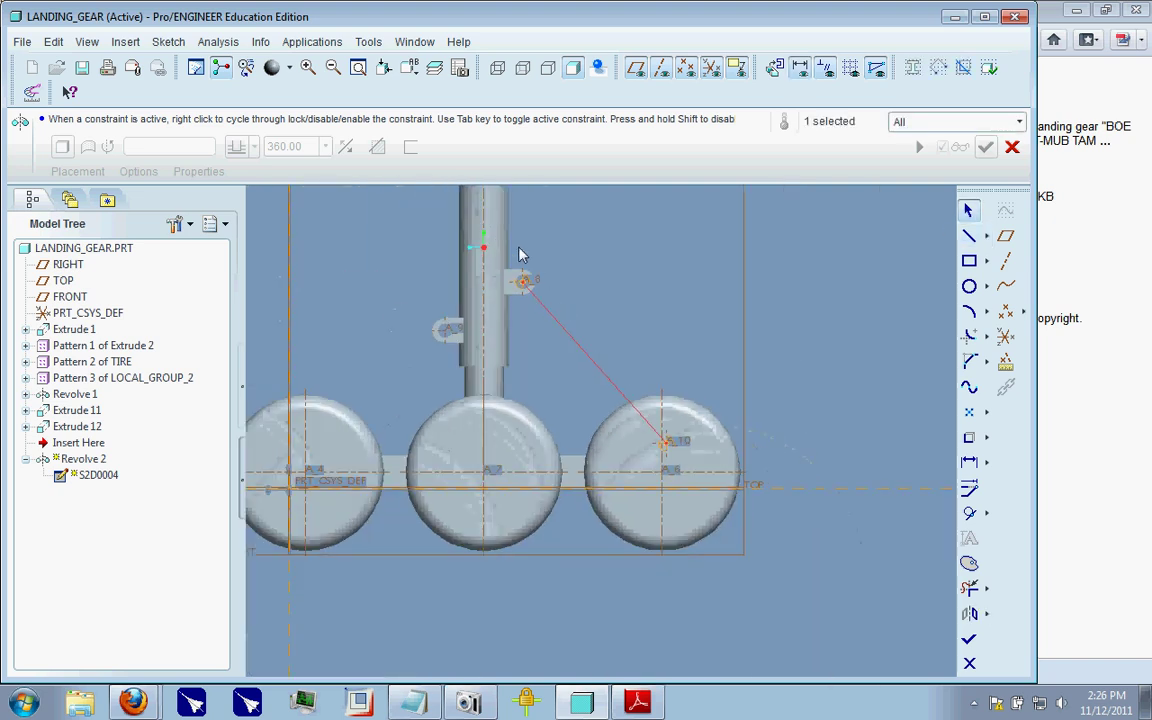
pyautogui.scroll(5, 565, 300)
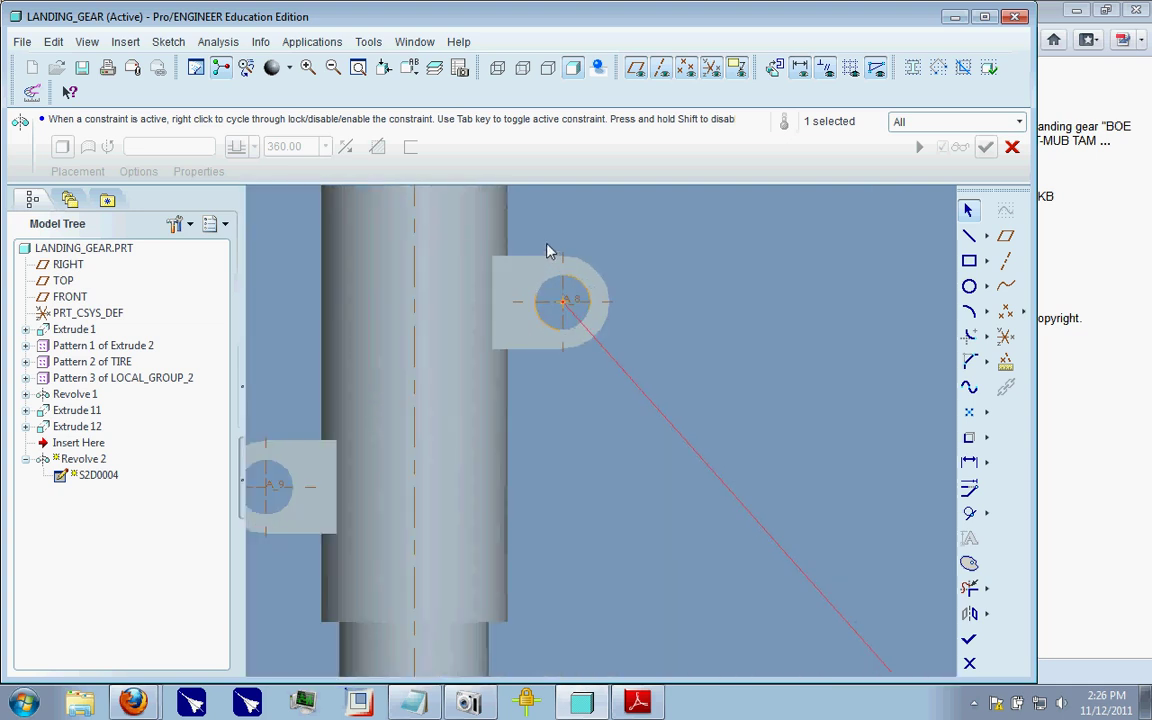
# - Sketch short lines perpendicular to the connecting line, starting from the hole centres at A_8 and A_10
pyautogui.click(970, 237)
pyautogui.click(566, 305)
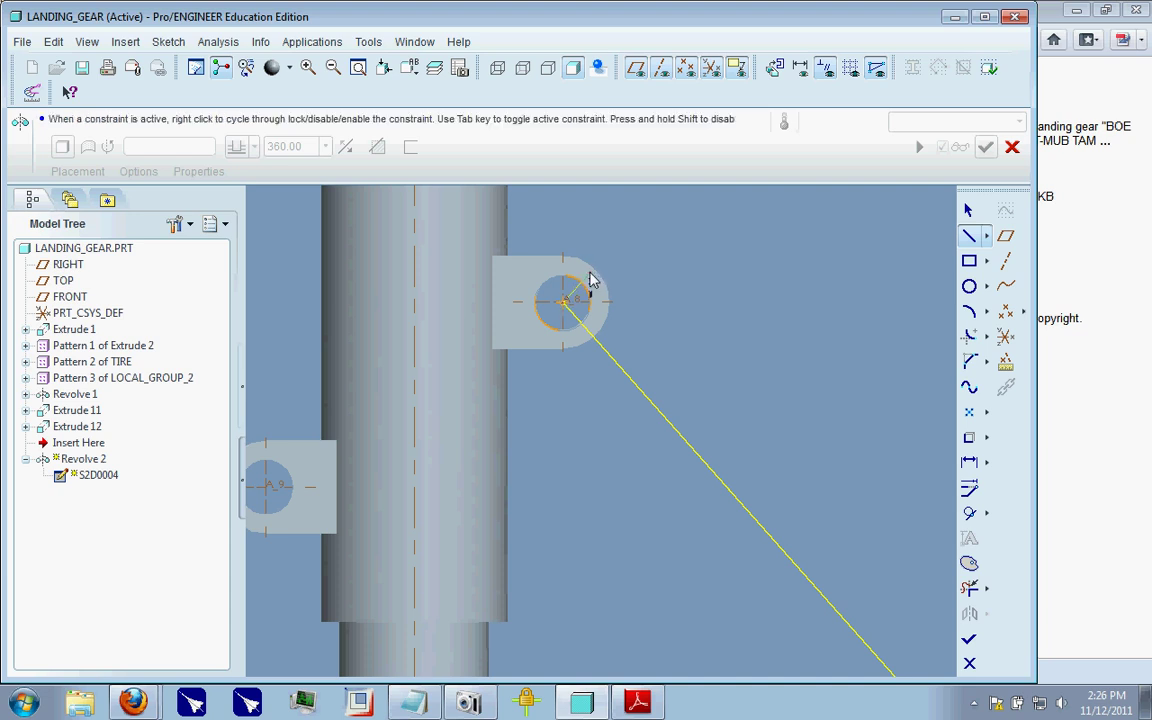
pyautogui.scroll(-3, 630, 322)
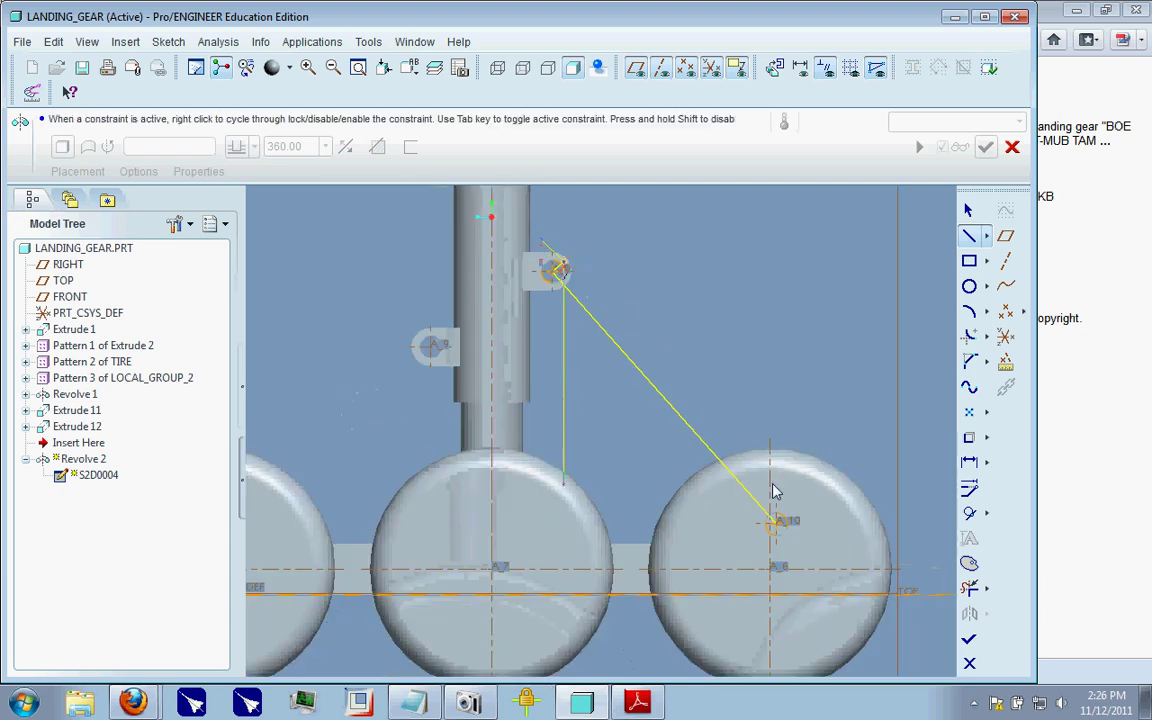
pyautogui.scroll(3, 778, 530)
pyautogui.scroll(3, 800, 597)
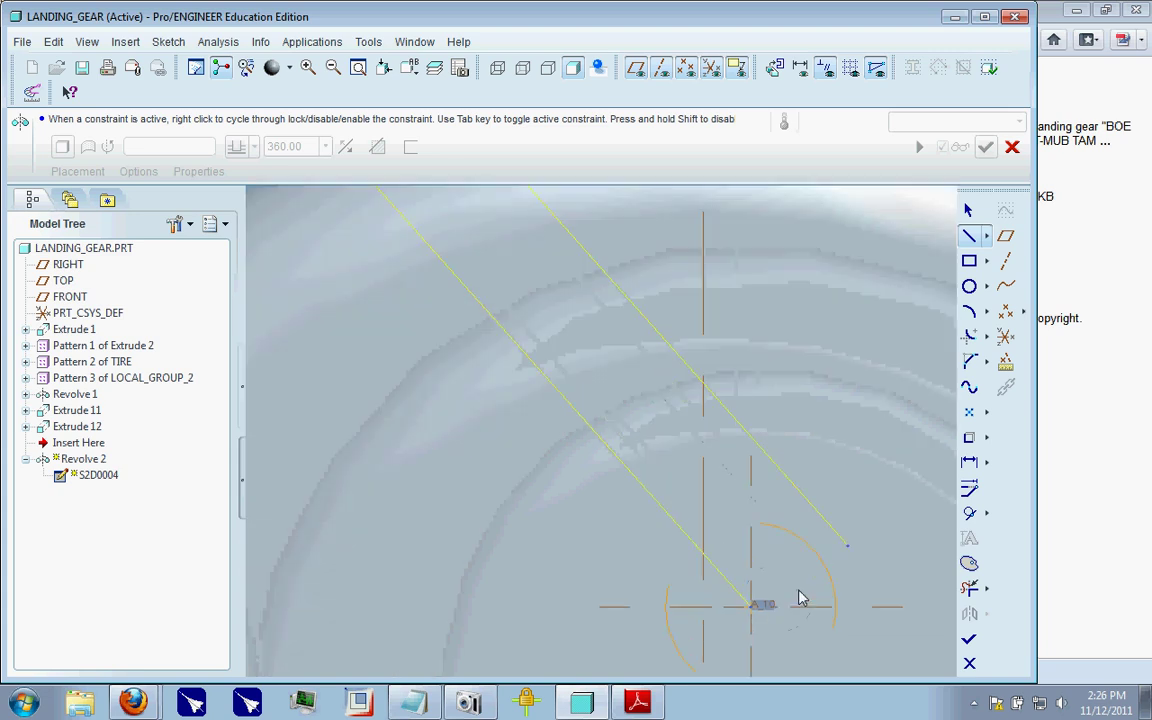
pyautogui.scroll(-3, 640, 315)
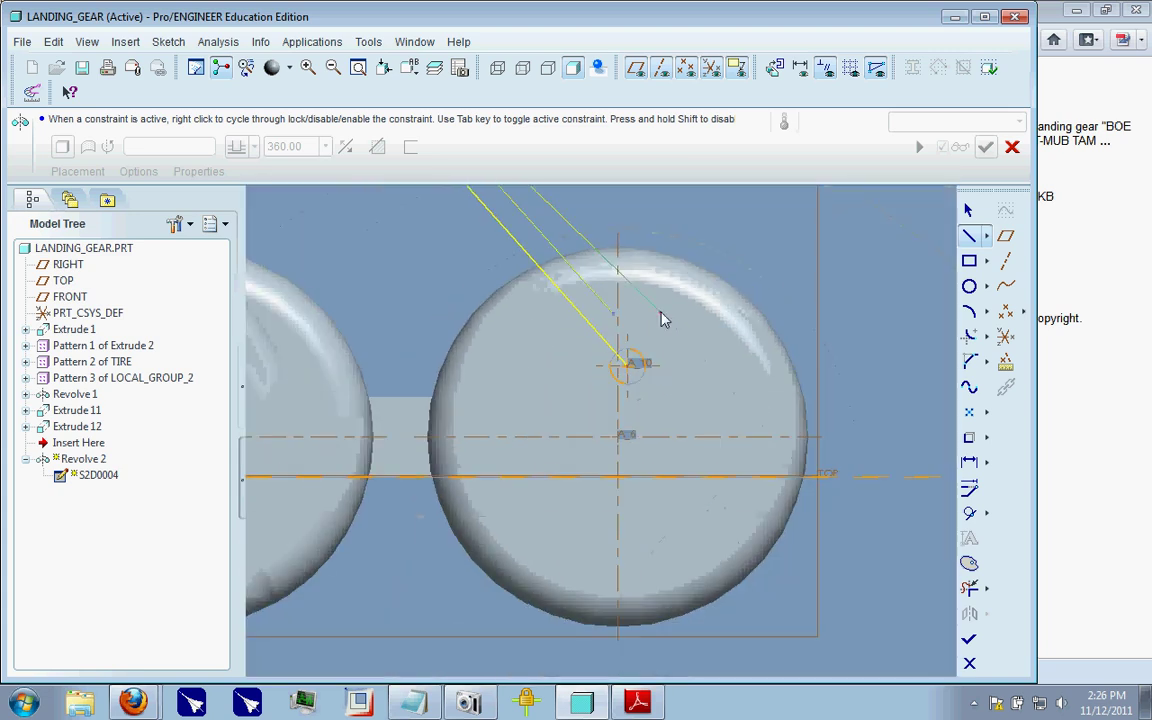
pyautogui.scroll(2, 600, 385)
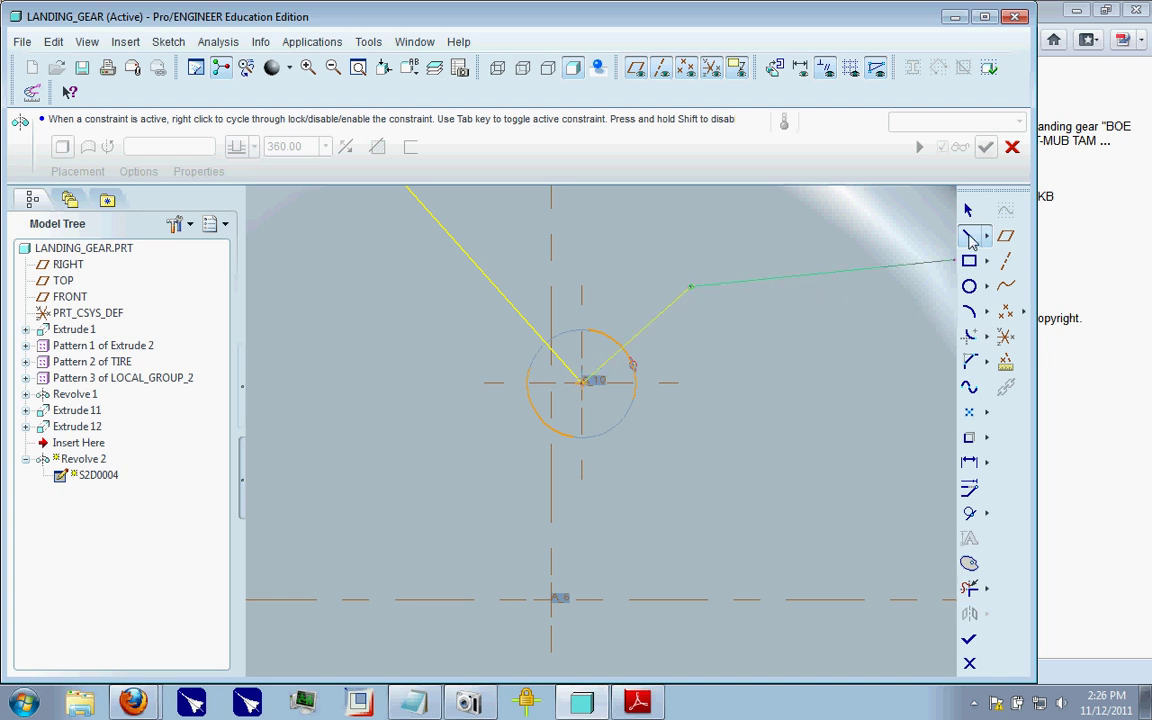
# - Close the strut profile with a line parallel to the connecting line, and trim the excess of the short line at A_10
pyautogui.scroll(-4, 887, 532)
pyautogui.scroll(4, 752, 393)
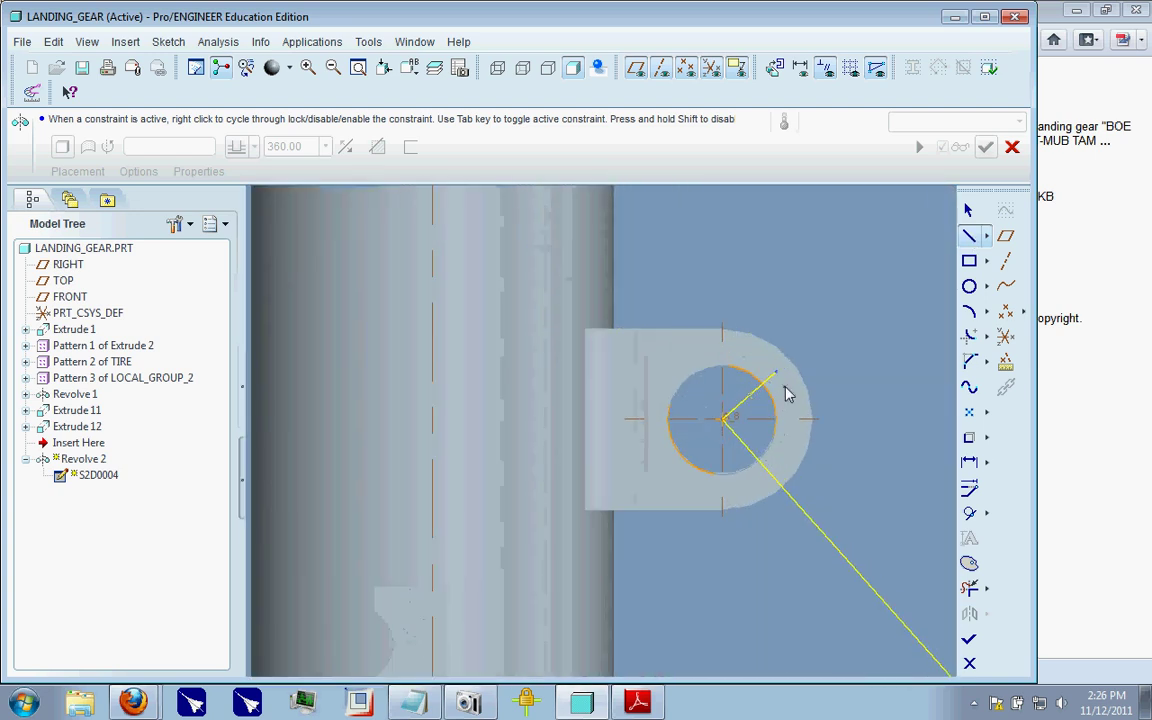
pyautogui.scroll(-2, 779, 381)
pyautogui.scroll(-3, 580, 312)
pyautogui.scroll(1, 723, 445)
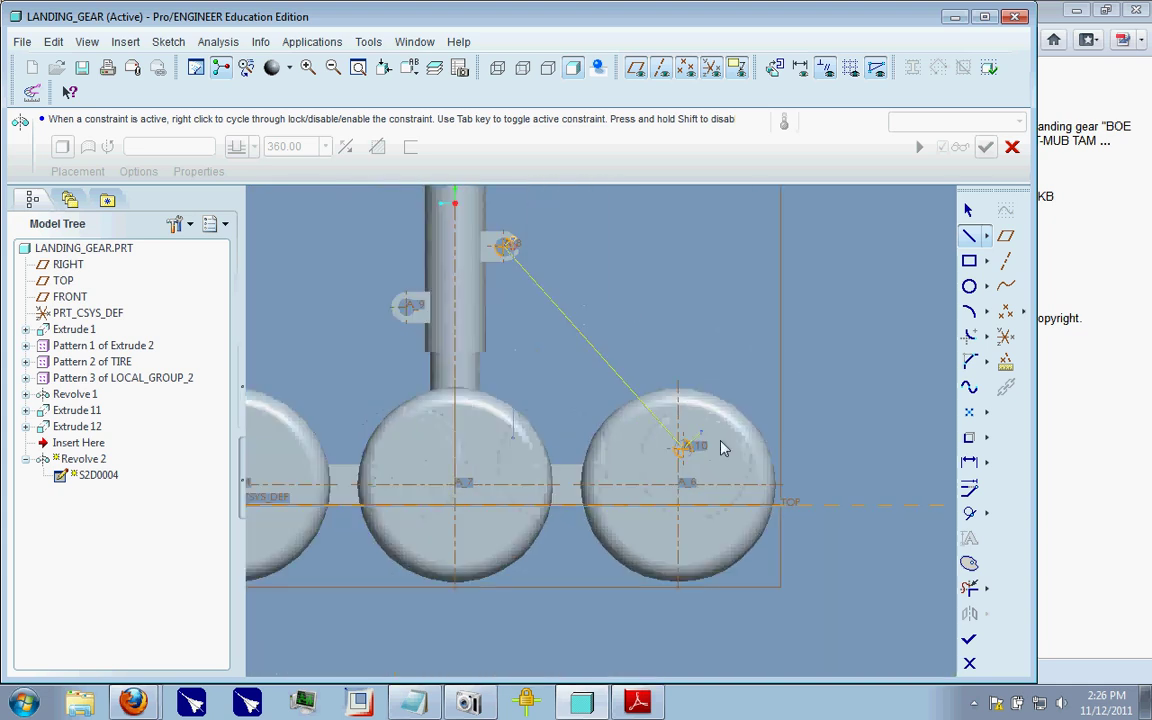
pyautogui.scroll(4, 661, 453)
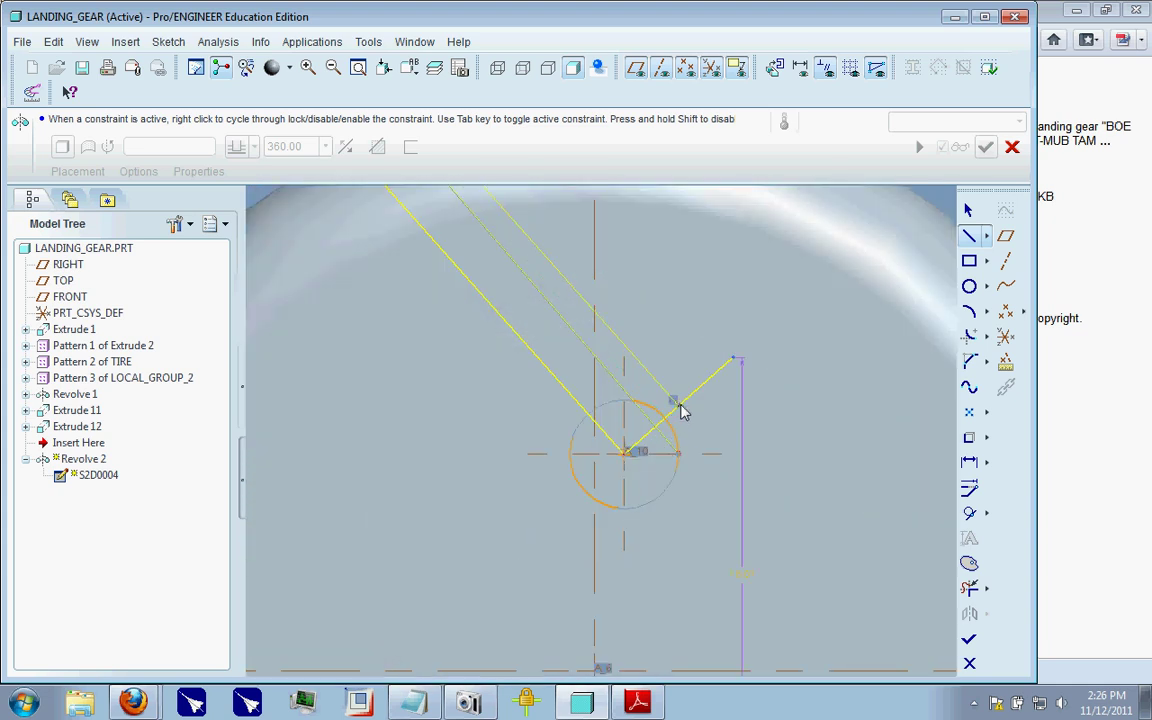
pyautogui.click(969, 588)
pyautogui.moveTo(732, 424); pyautogui.dragTo(772, 488)
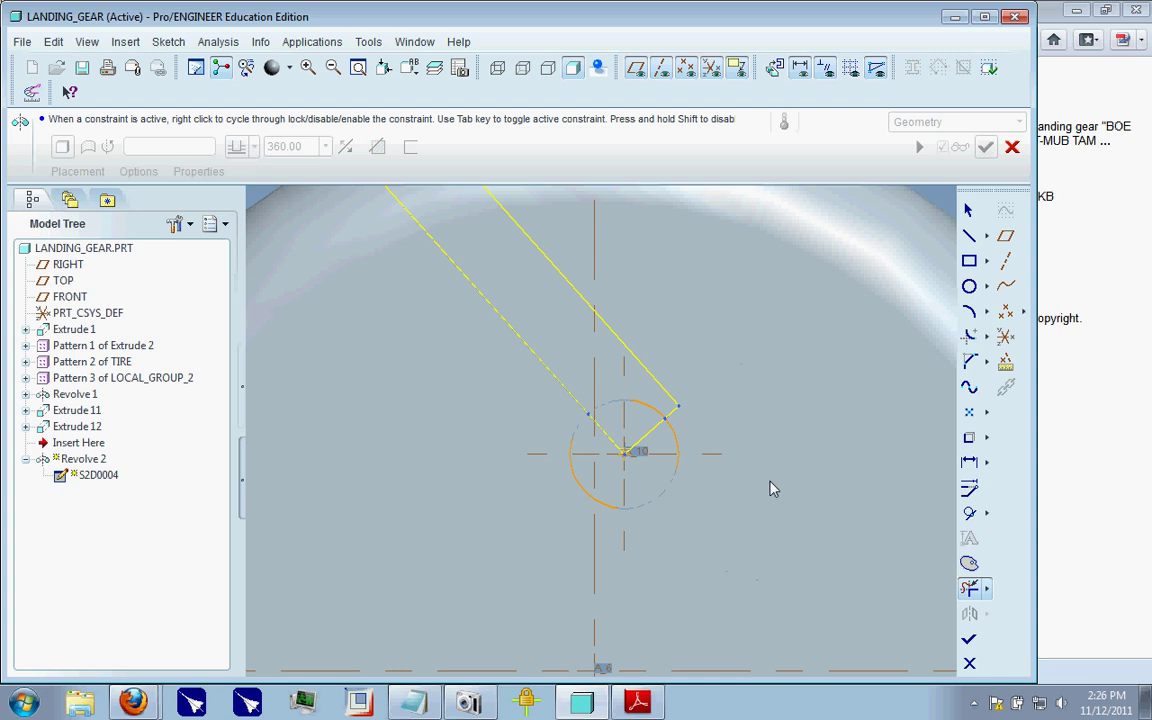
# - Add a centerline along the line between the hole centres and revolve the profile 360° about it
pyautogui.click(986, 235)
pyautogui.click(1088, 236)
pyautogui.click(535, 356)
pyautogui.click(969, 638)
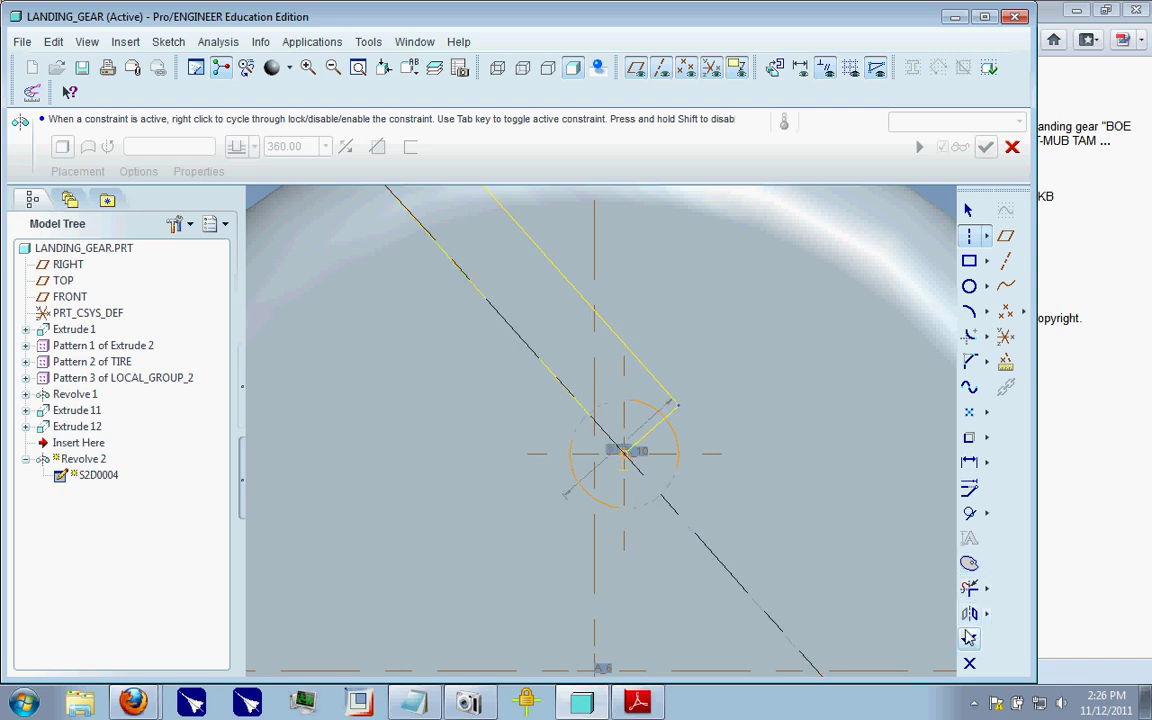
pyautogui.click(988, 124)
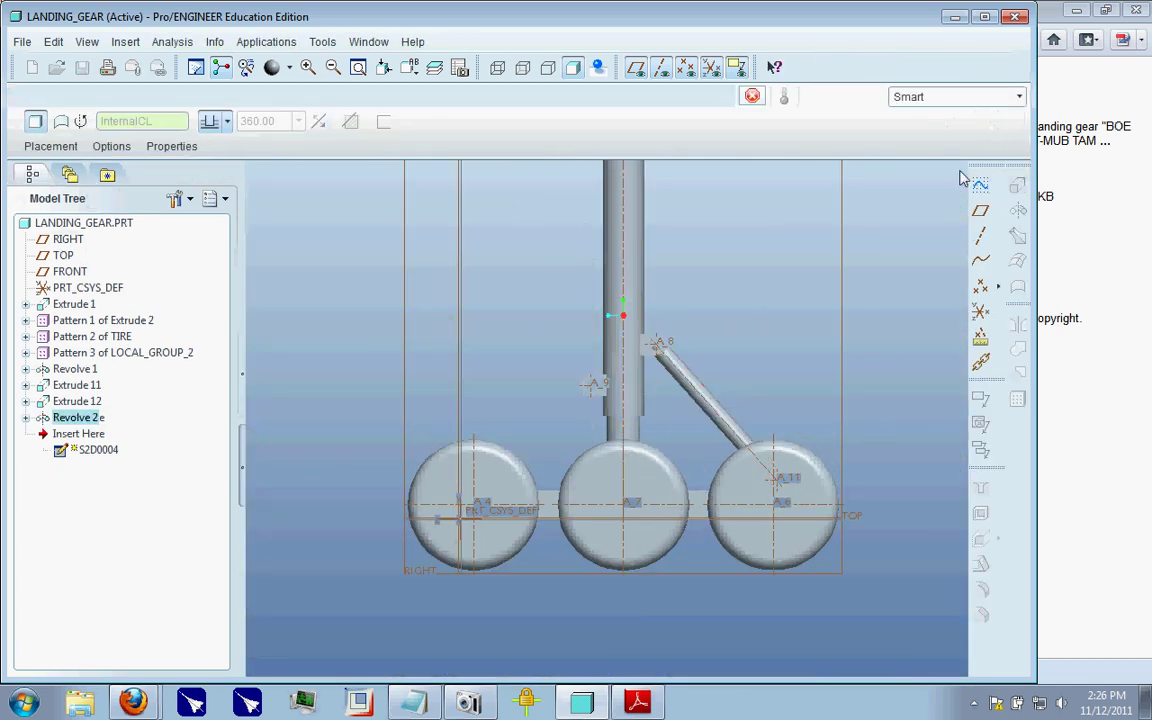
# - Examine the revolved strut and its connections to both lugs from several angles
pyautogui.scroll(-3, 728, 332)
pyautogui.moveTo(728, 332); pyautogui.dragTo(623, 432, button='middle')
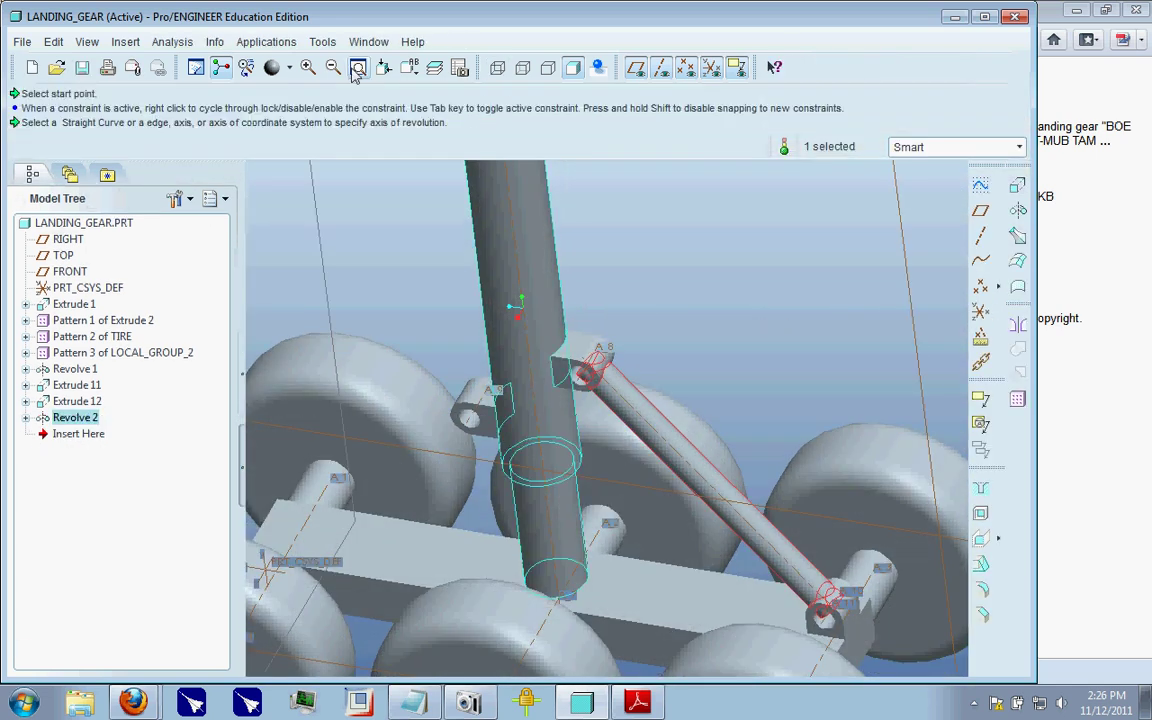
pyautogui.moveTo(776, 330); pyautogui.dragTo(708, 342, button='middle')
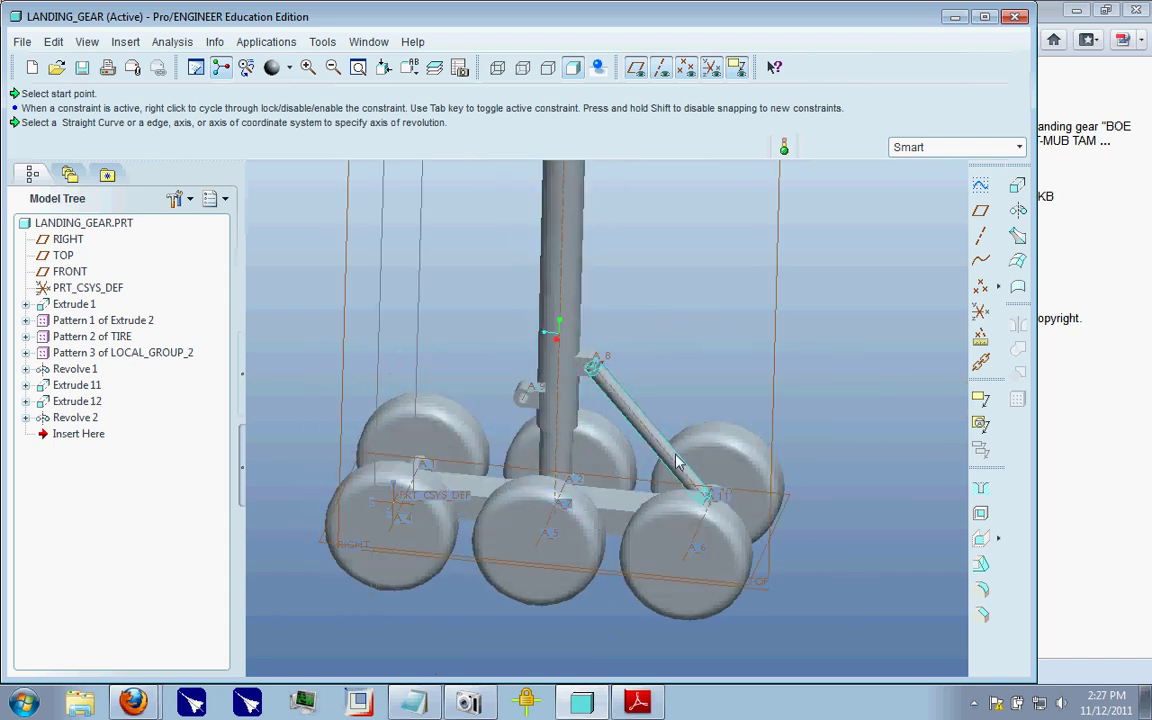
pyautogui.scroll(3, 688, 474)
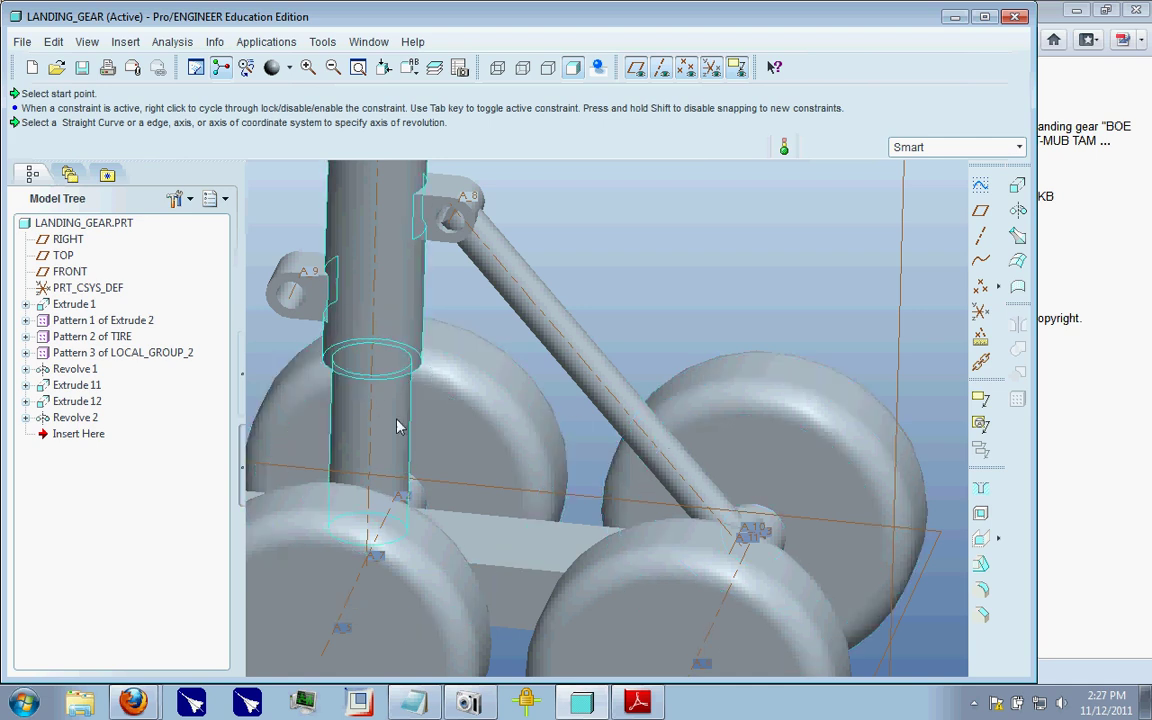
pyautogui.moveTo(392, 443); pyautogui.dragTo(463, 245, button='middle')
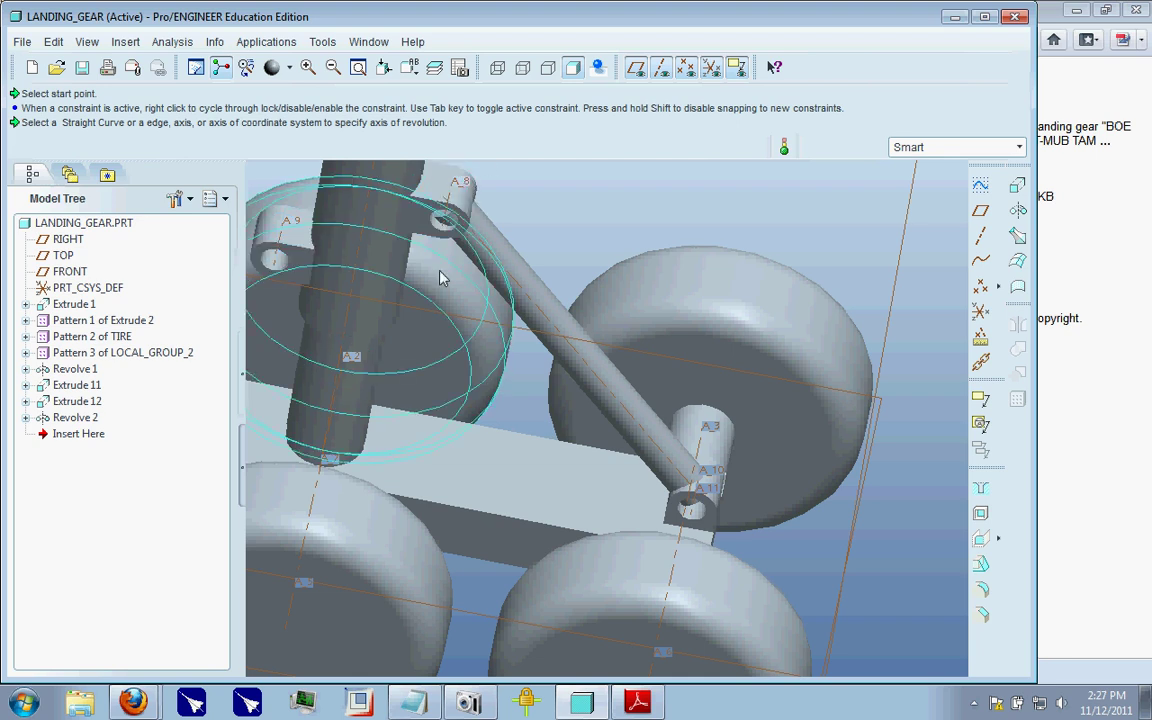
pyautogui.moveTo(443, 220)
pyautogui.mouseDown(button='middle')
pyautogui.moveTo(507, 400)
pyautogui.moveTo(466, 407)
pyautogui.moveTo(385, 210)
pyautogui.moveTo(567, 333)
pyautogui.mouseUp(button='middle')
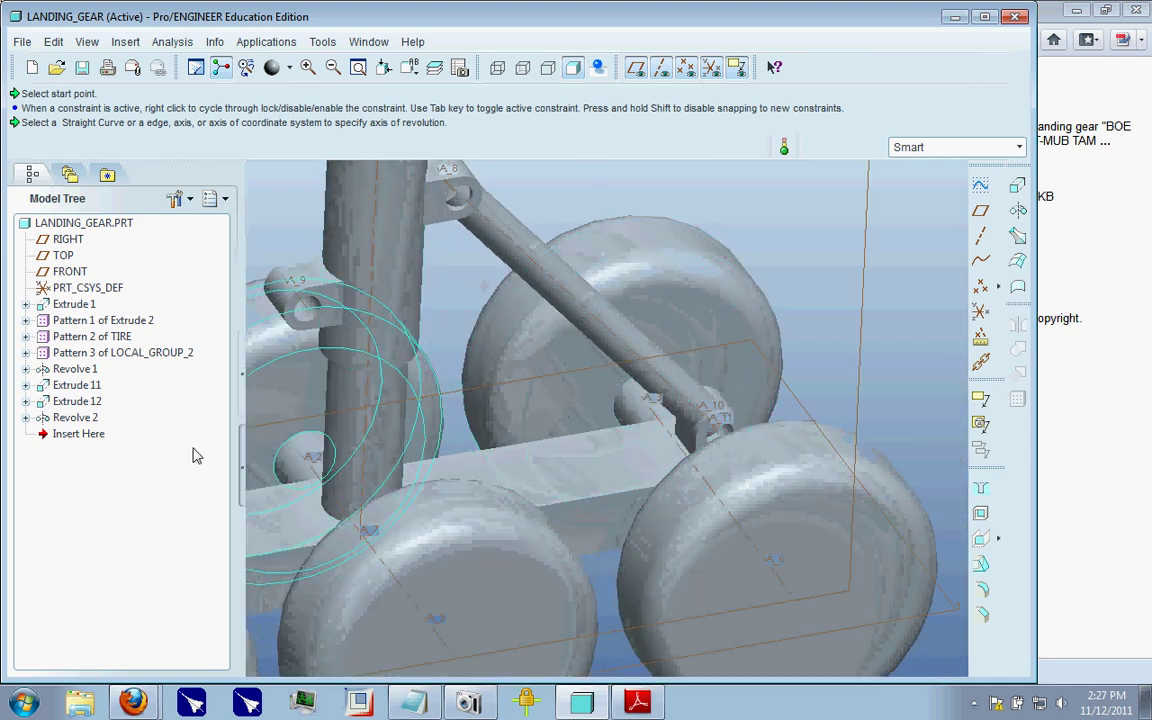
pyautogui.scroll(3, 666, 334)
pyautogui.moveTo(445, 380); pyautogui.dragTo(183, 414, button='middle')
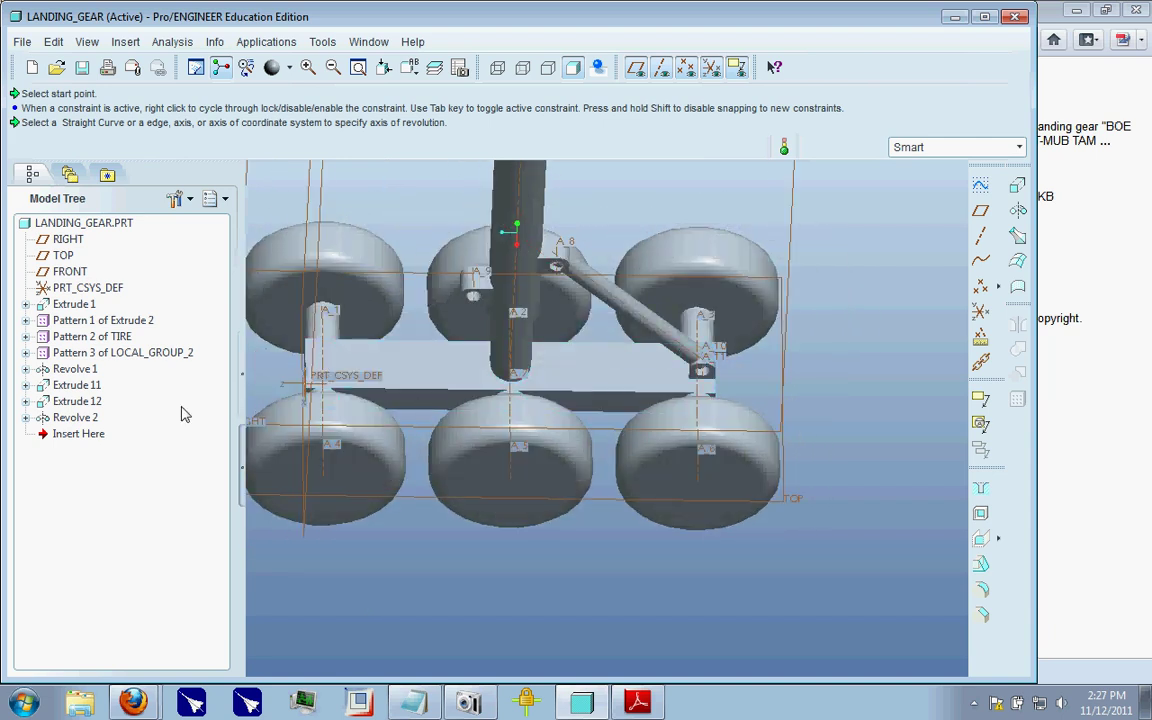
# - Redefine the diagonal strut's revolve and reopen its internal sketch for editing
pyautogui.rightClick(90, 420)
pyautogui.click(185, 259)
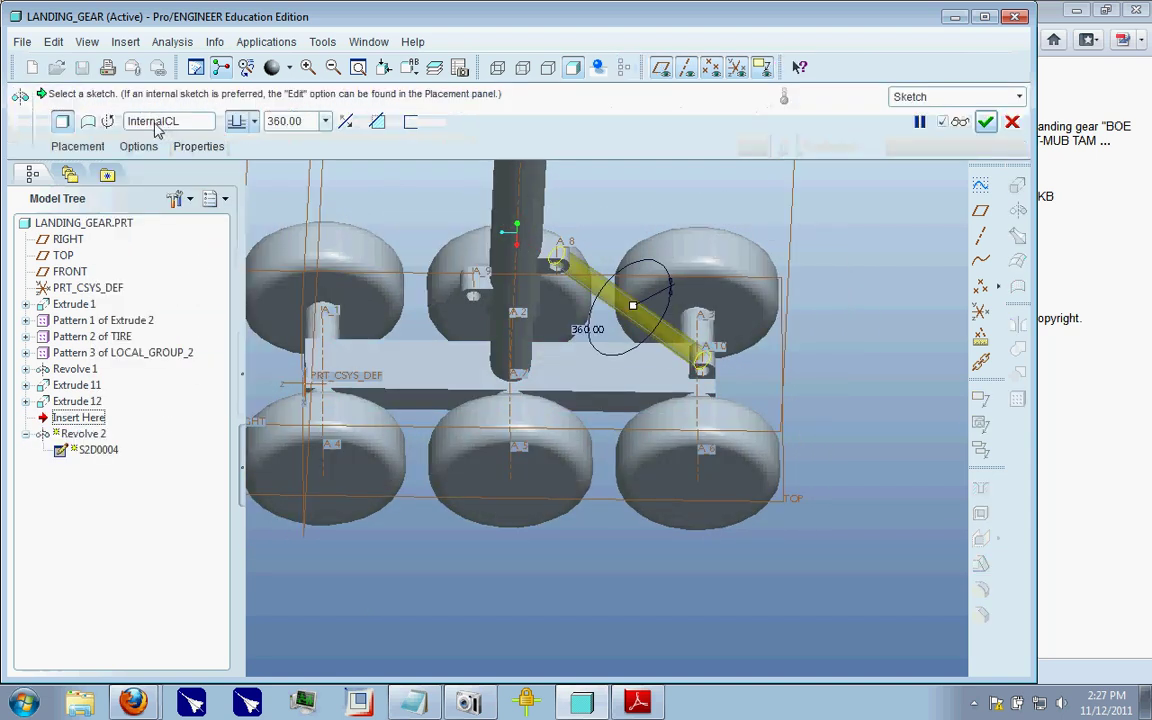
pyautogui.click(78, 146)
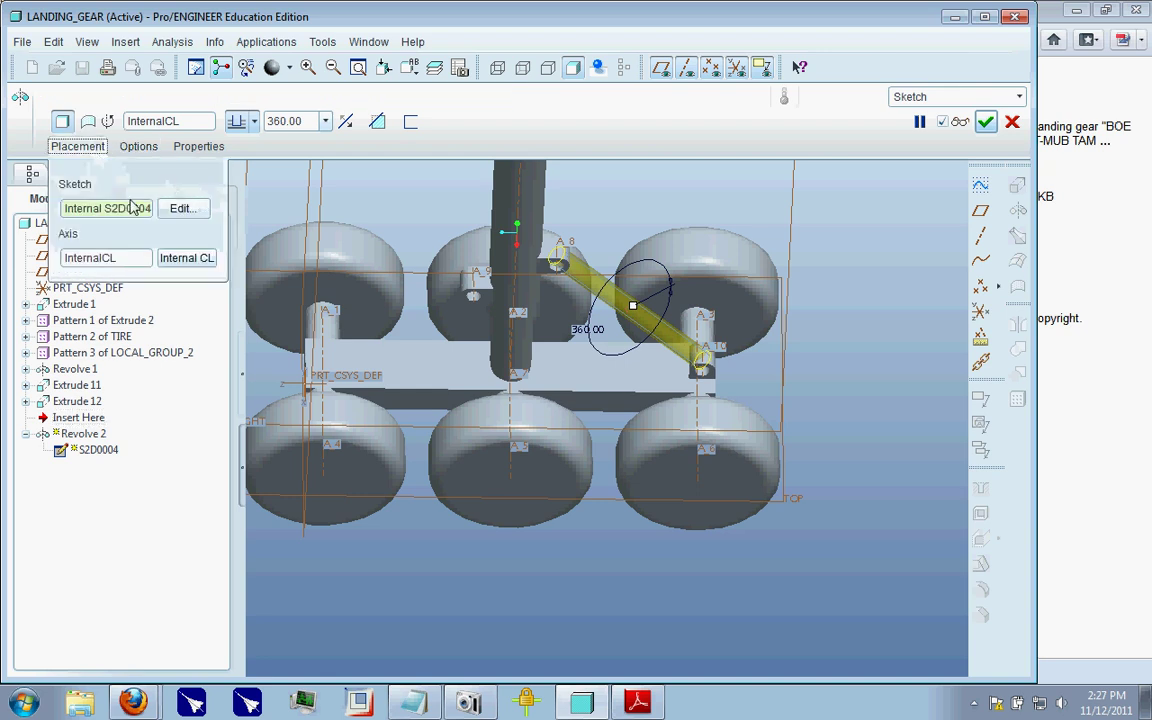
pyautogui.click(183, 208)
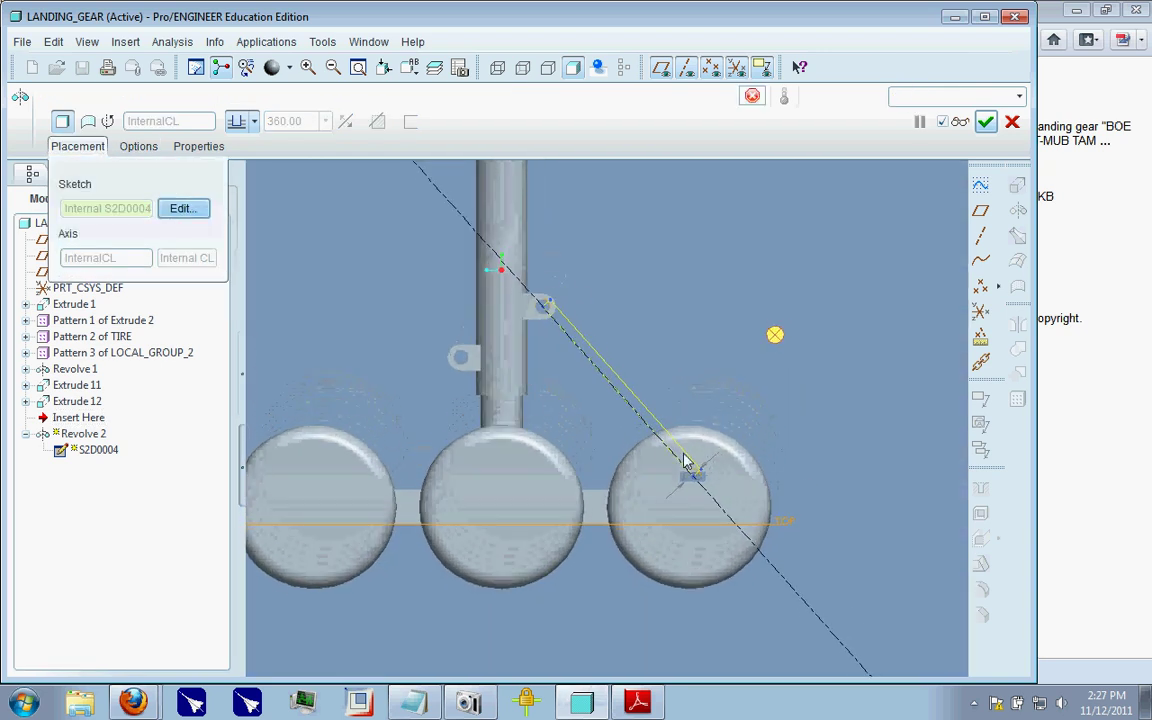
# - Sketch a short inward step from the outer profile line and an inner line running down to the short line at A_10
pyautogui.click(987, 235)
pyautogui.click(1010, 233)
pyautogui.scroll(3, 638, 424)
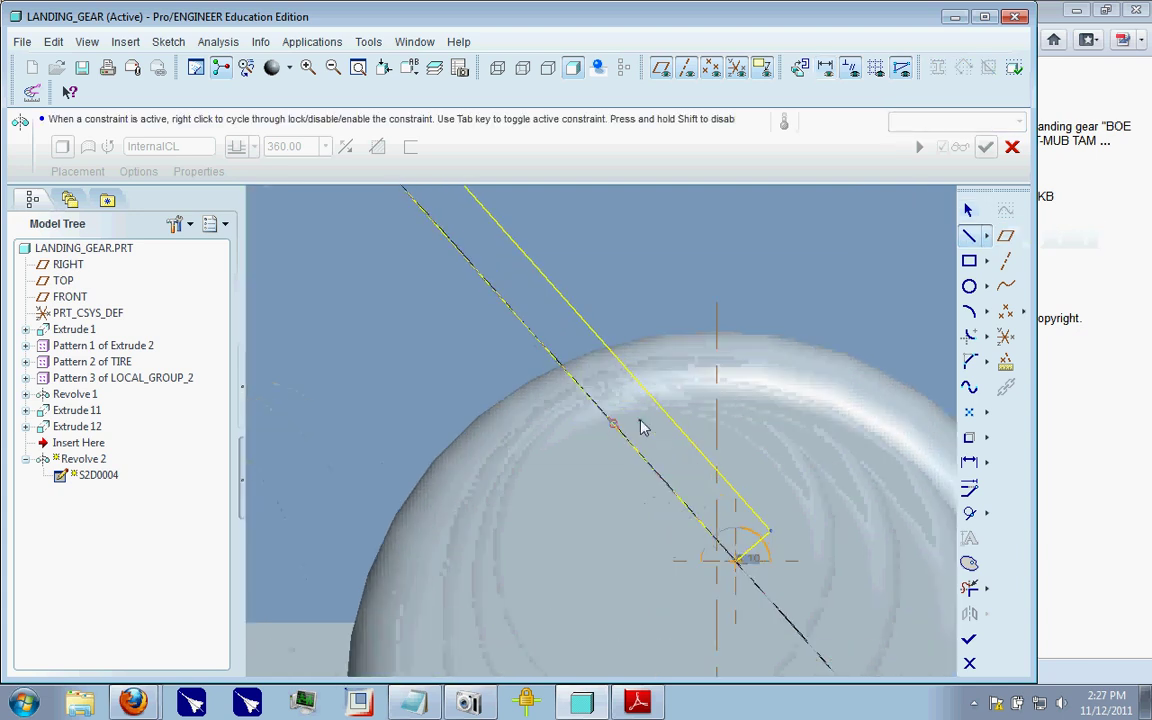
pyautogui.click(594, 352)
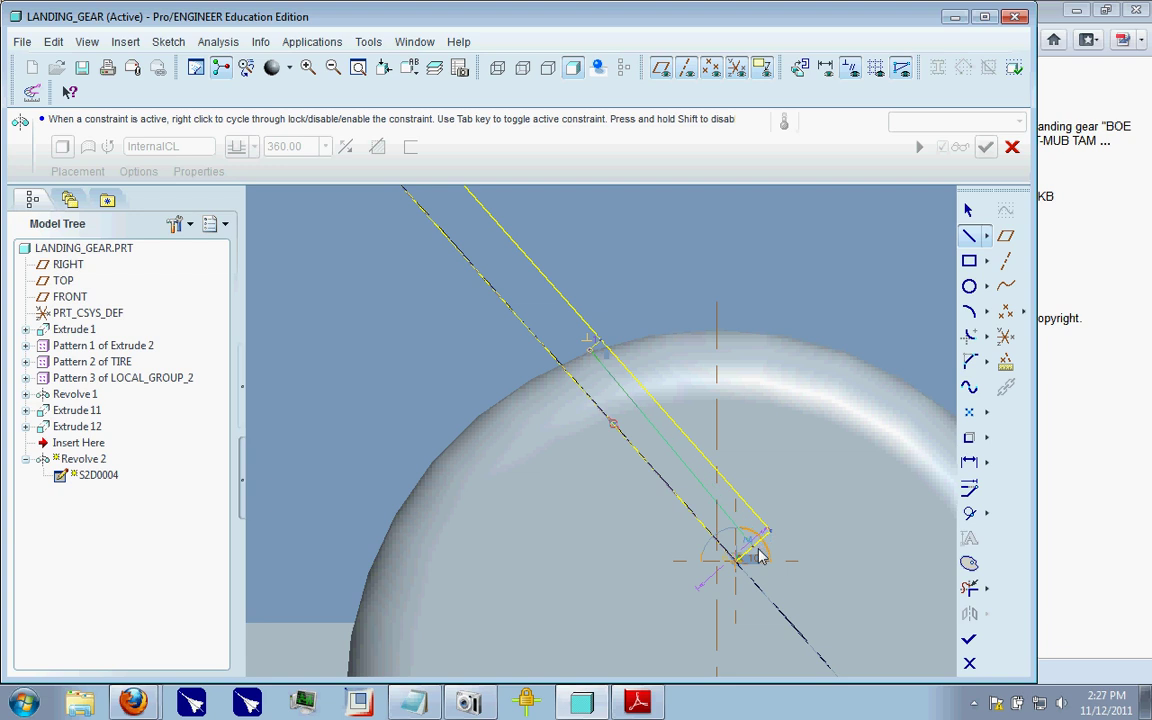
pyautogui.click(760, 554)
pyautogui.click(970, 211)
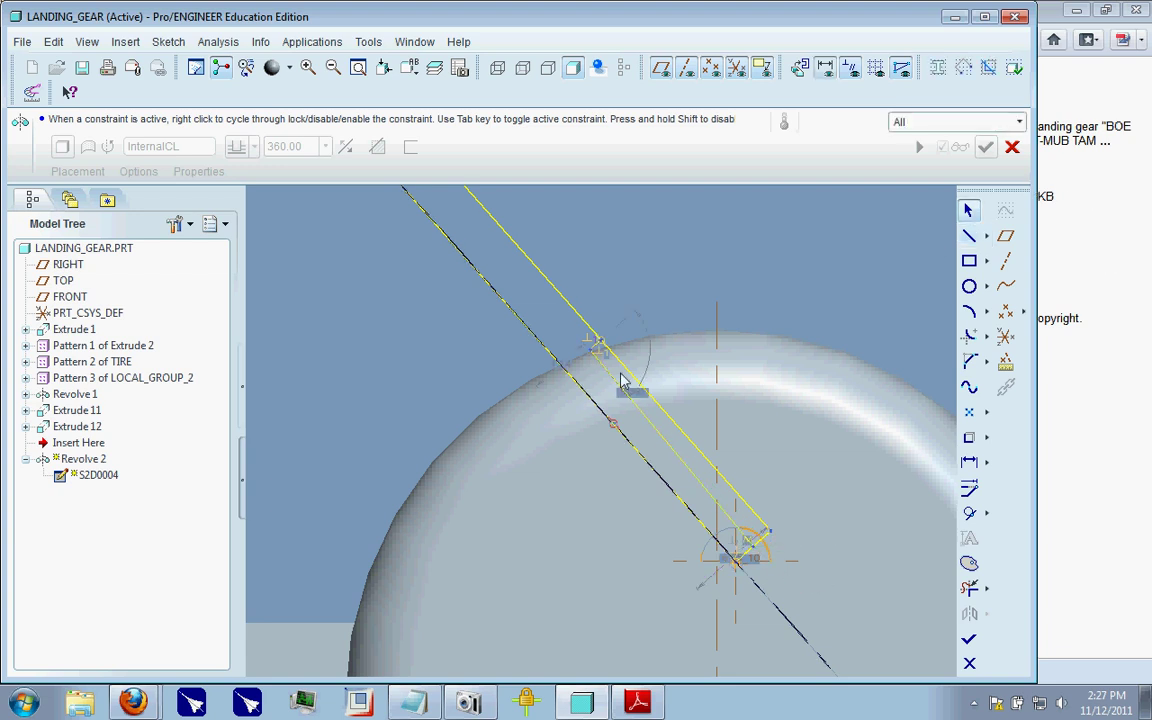
# - Try setting the step's angle to 90° and the inner line's diameter to 5, and delete the stepped lines
pyautogui.doubleClick(632, 393)
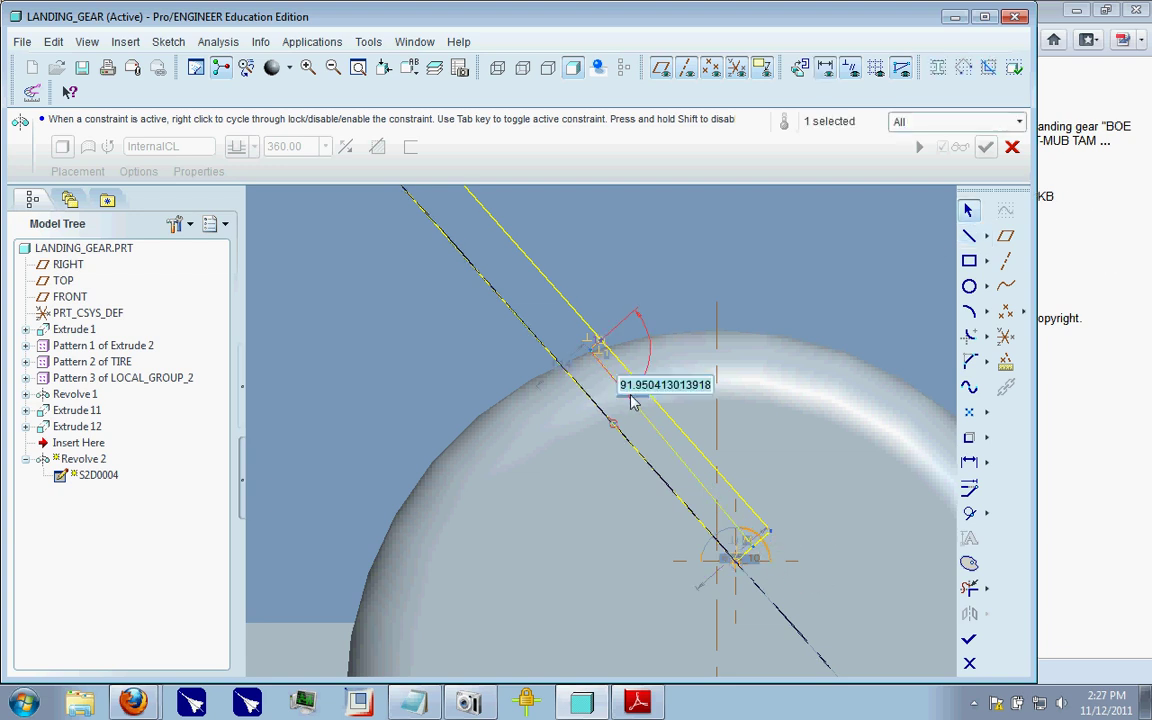
pyautogui.write('90')
pyautogui.press('Return')
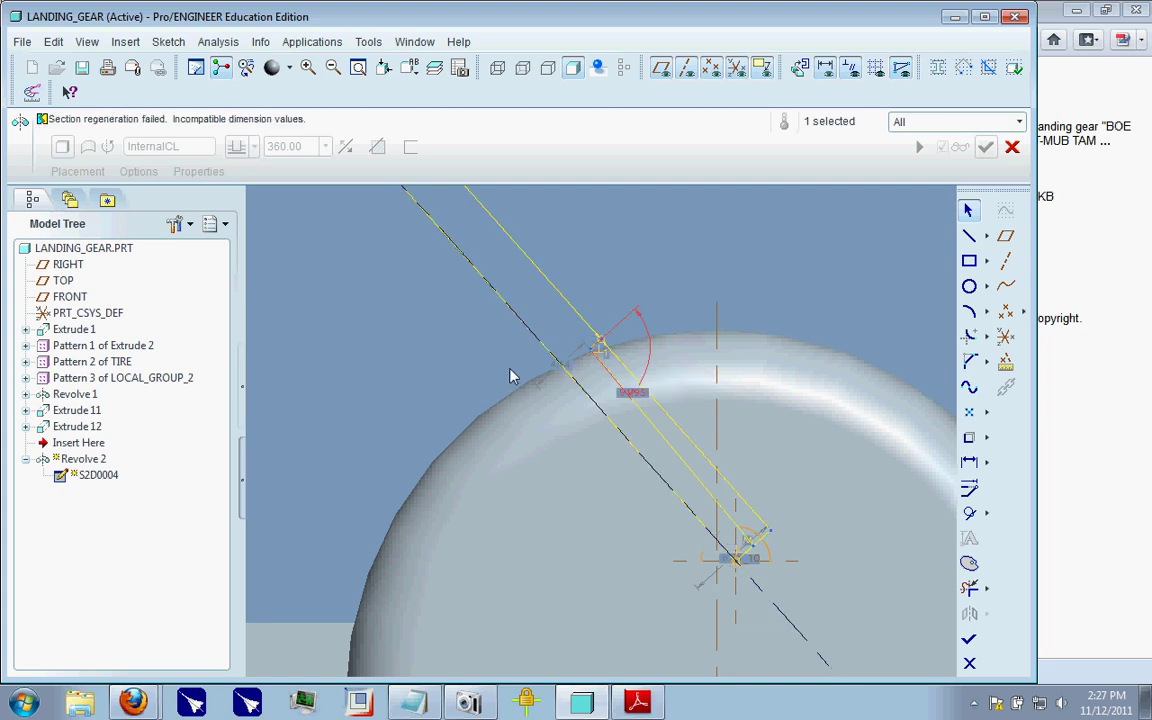
pyautogui.doubleClick(562, 370)
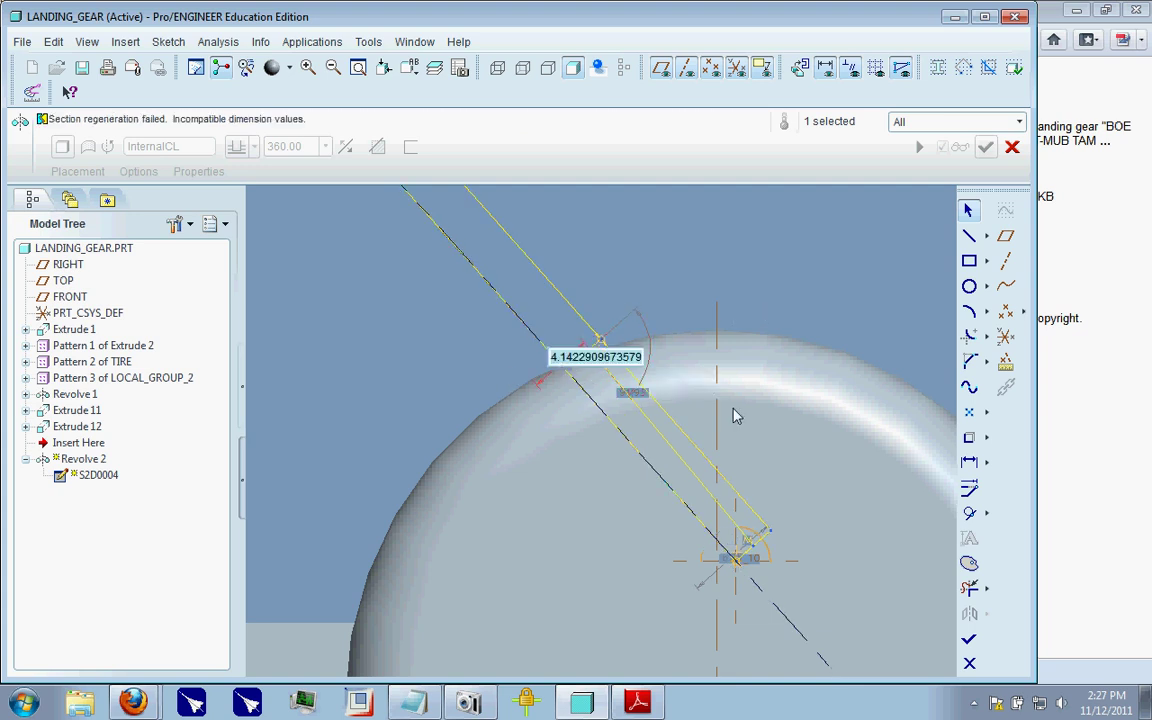
pyautogui.write('5')
pyautogui.press('Return')
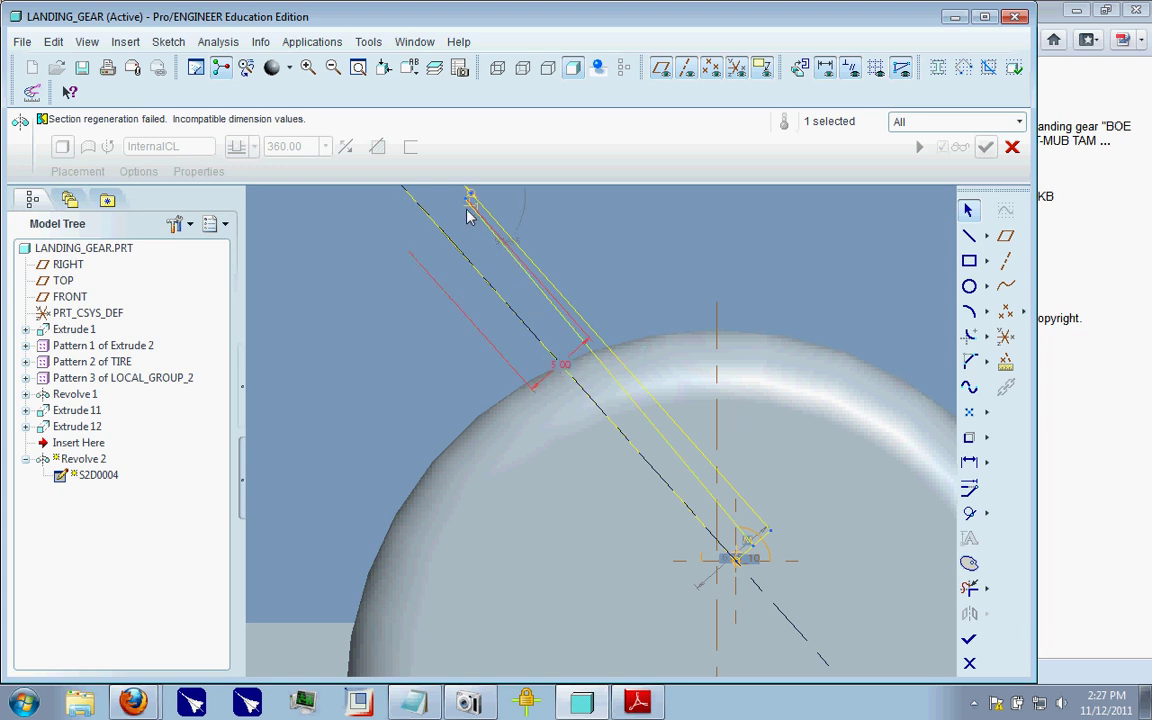
pyautogui.press('Delete')
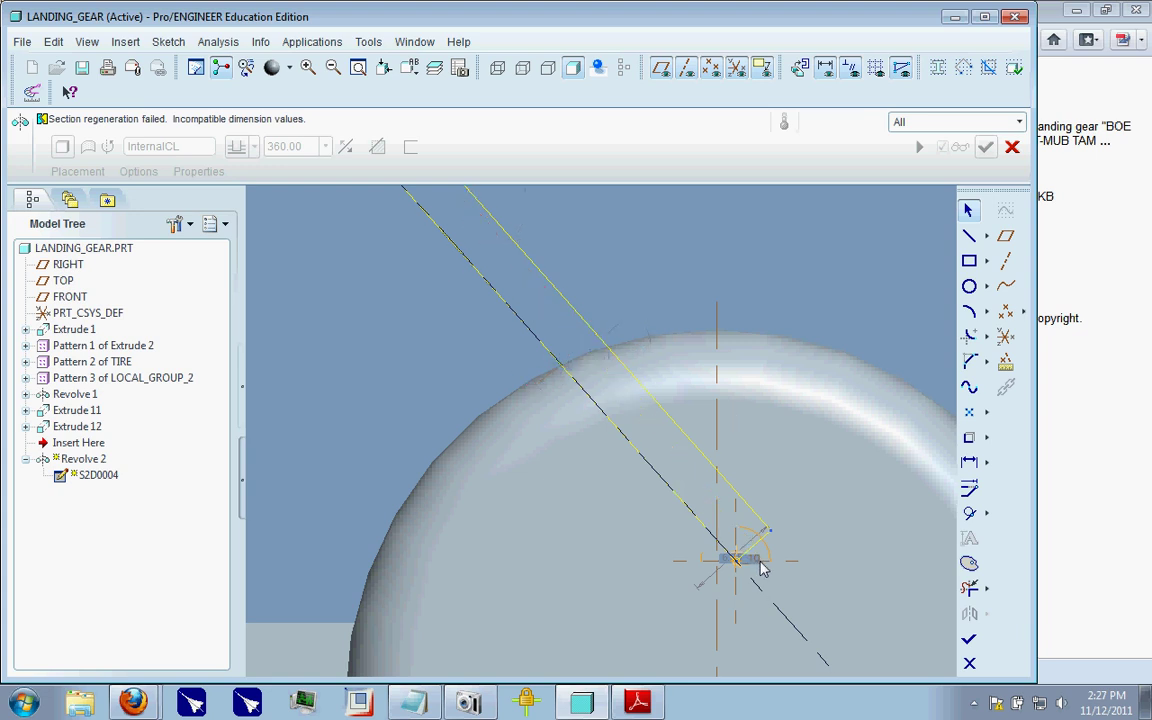
# - Sketch an inner line from the short line at A_10 parallel to the strut axis, and step it out to the outer profile line
pyautogui.click(969, 235)
pyautogui.scroll(4, 747, 548)
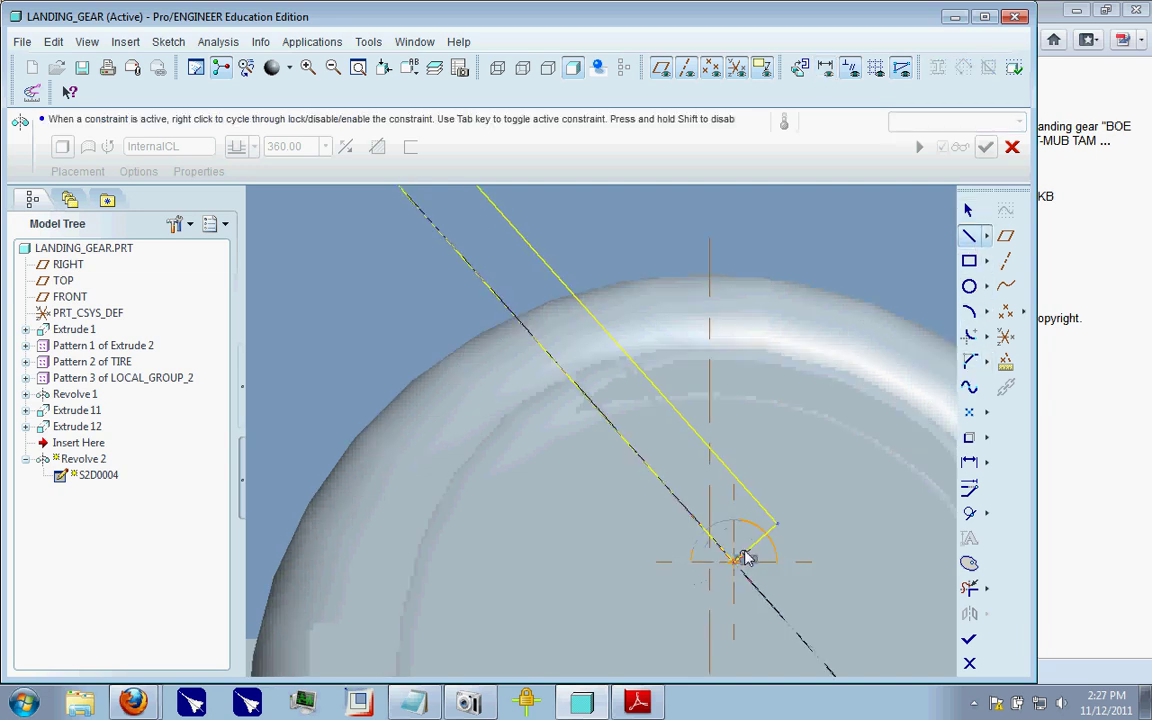
pyautogui.scroll(-5, 852, 575)
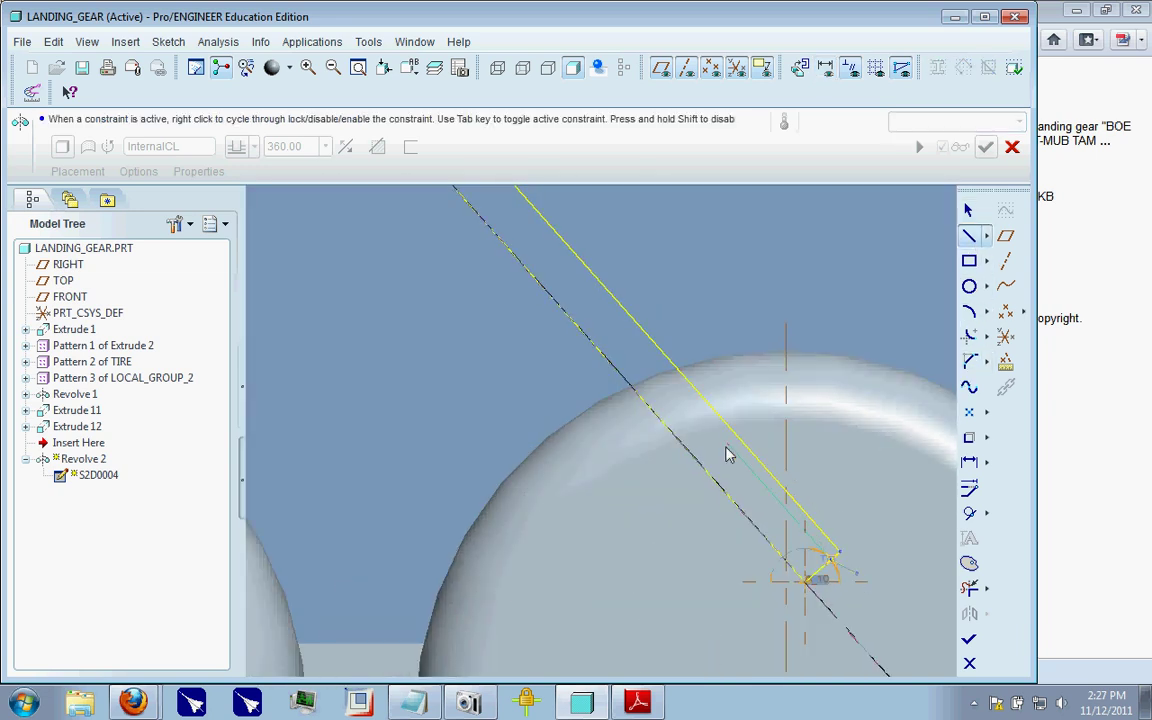
pyautogui.click(580, 285)
pyautogui.click(590, 272)
# - Trim the outer profile beyond the step near A_10 and complete the redefined 360° revolve
pyautogui.click(970, 589)
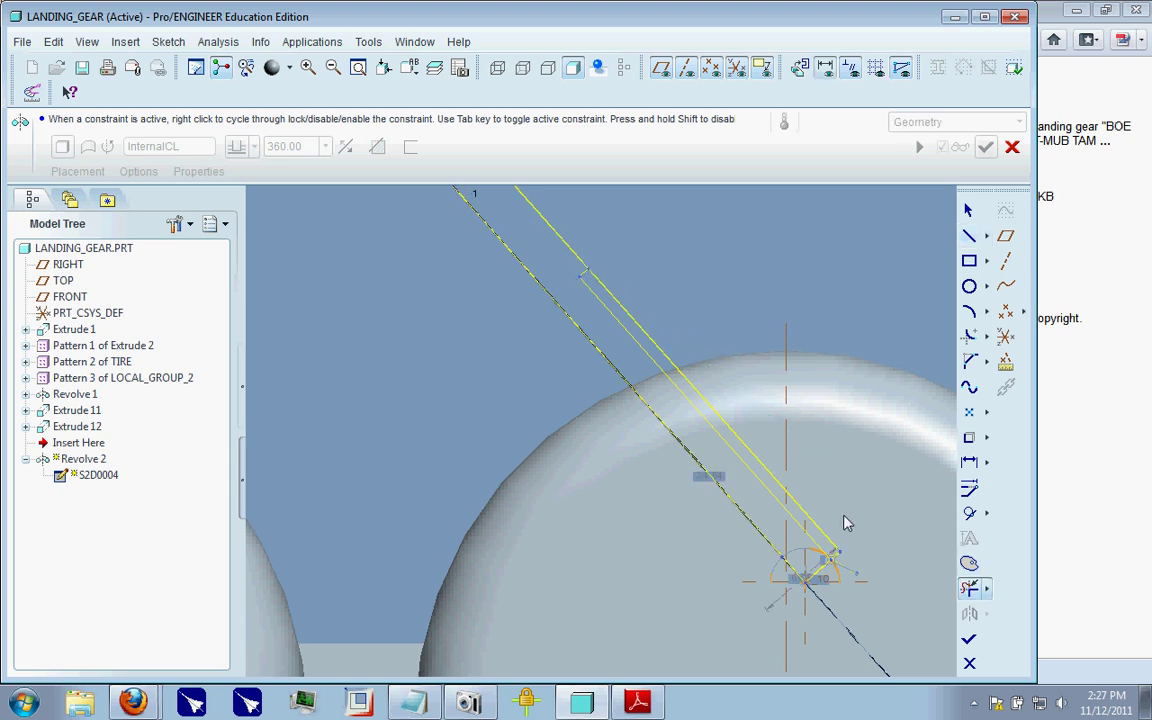
pyautogui.click(826, 541)
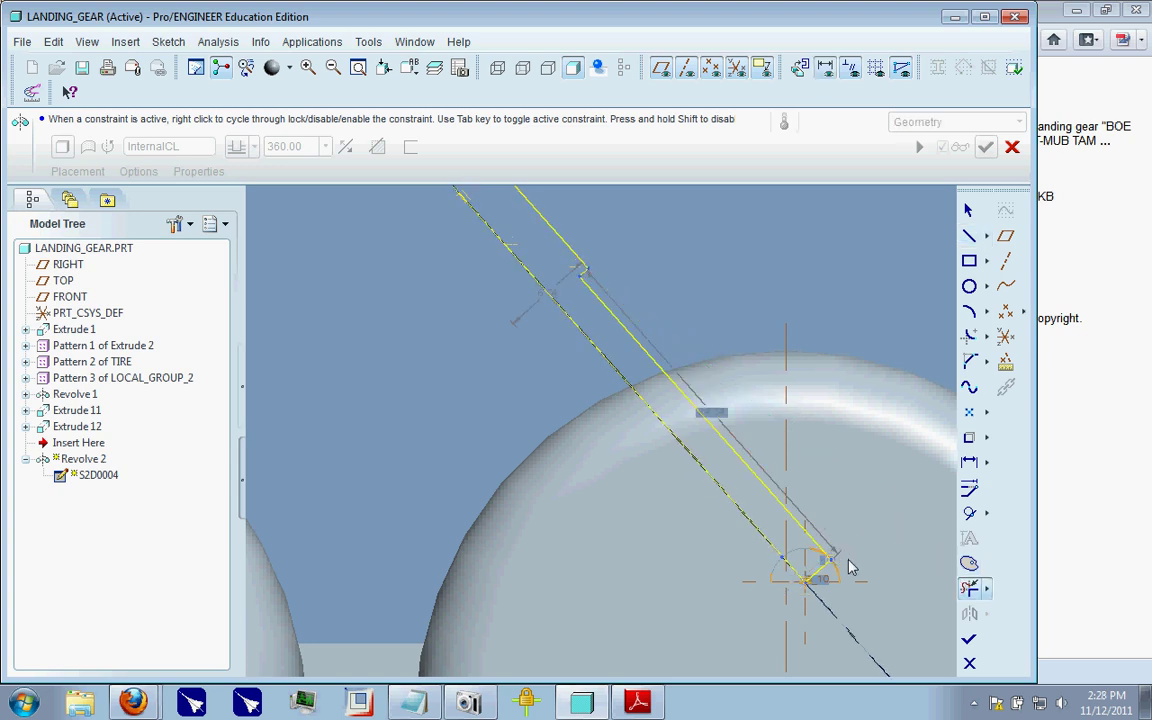
pyautogui.click(968, 638)
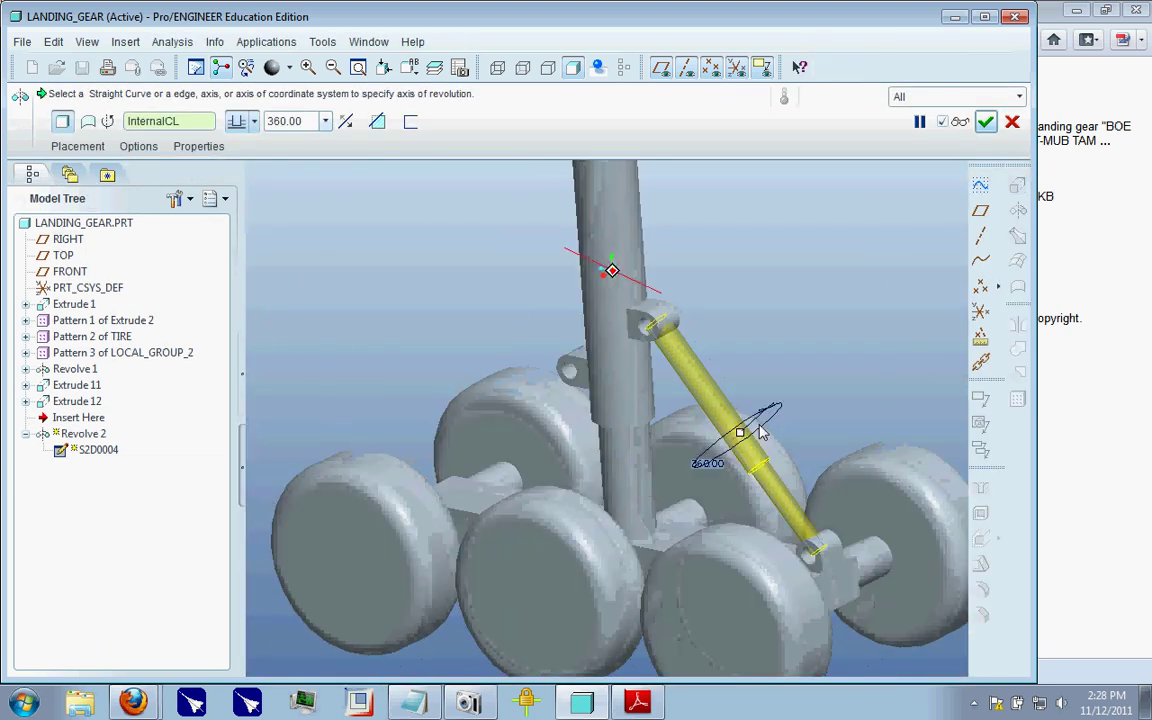
pyautogui.click(985, 121)
# - Examine the stepped strut and its lug connections from several angles, and select the lug on the beam
pyautogui.moveTo(712, 321); pyautogui.dragTo(820, 267, button='middle')
pyautogui.click(820, 262)
pyautogui.moveTo(738, 301); pyautogui.dragTo(779, 287, button='middle')
pyautogui.moveTo(802, 337); pyautogui.dragTo(680, 295, button='middle')
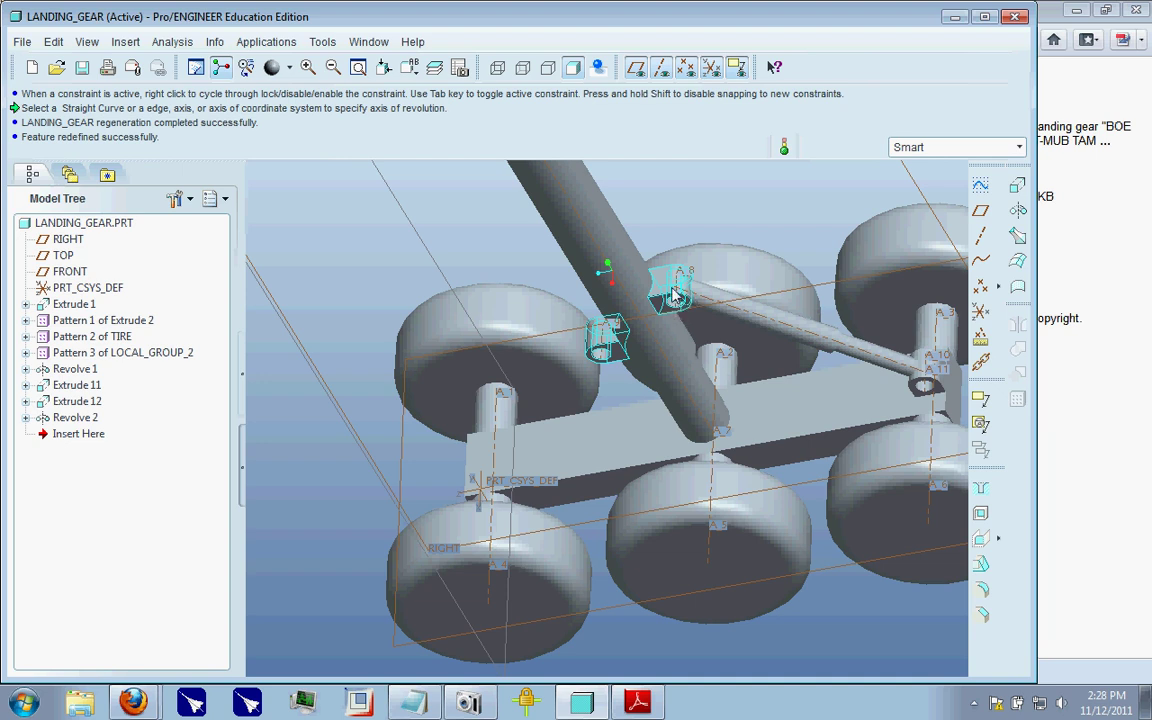
pyautogui.moveTo(672, 318)
pyautogui.mouseDown(button='middle')
pyautogui.moveTo(658, 274)
pyautogui.moveTo(779, 278)
pyautogui.moveTo(719, 303)
pyautogui.mouseUp(button='middle')
pyautogui.click(786, 316)
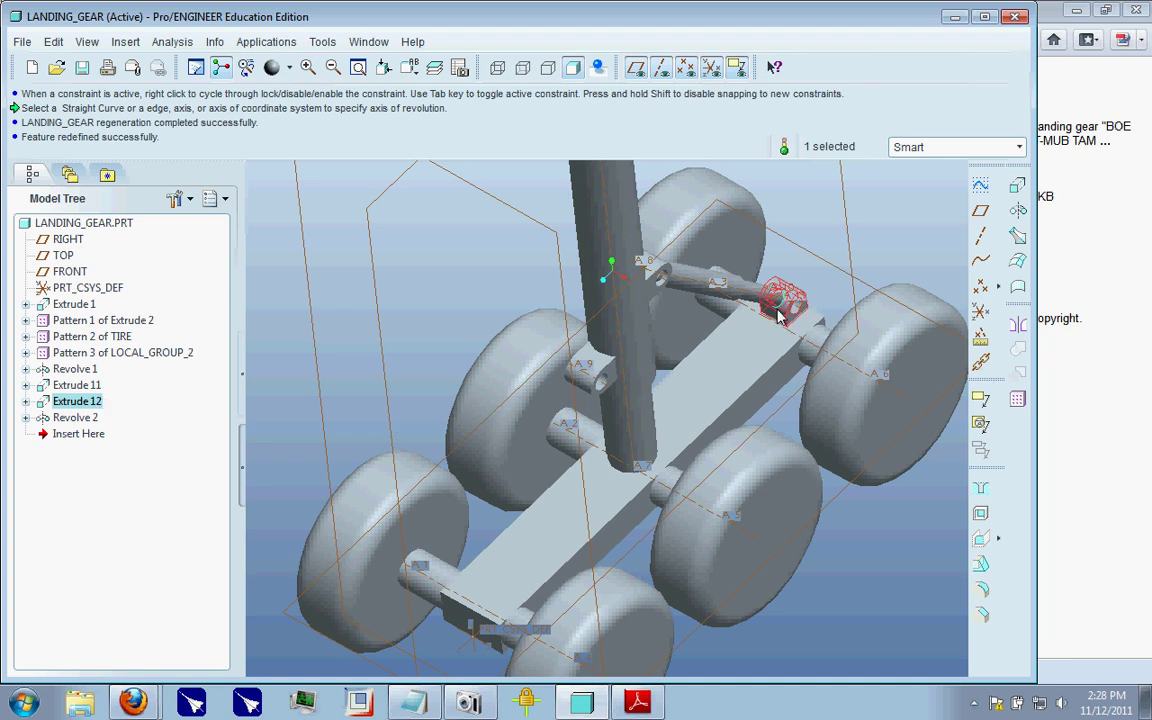
# - Compare the strut lugs with the landing gear reference photo in Firefox and return to the Pro/ENGINEER model
pyautogui.moveTo(730, 315); pyautogui.dragTo(773, 507, button='middle')
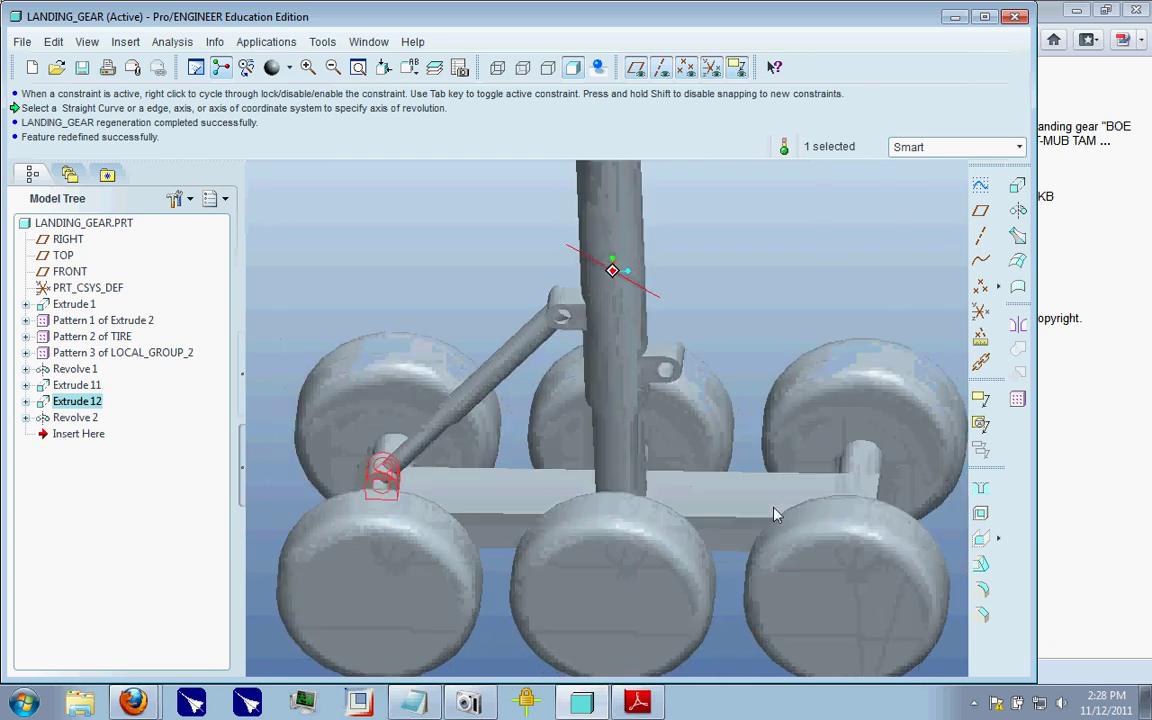
pyautogui.click(1094, 361)
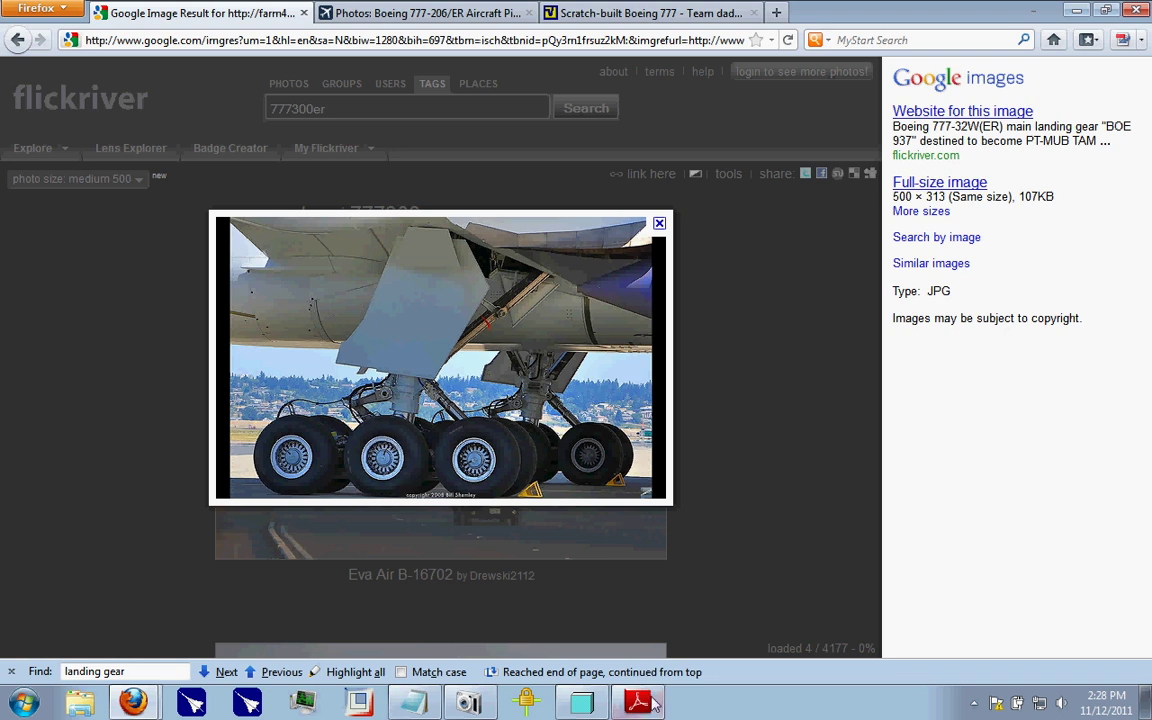
pyautogui.click(580, 705)
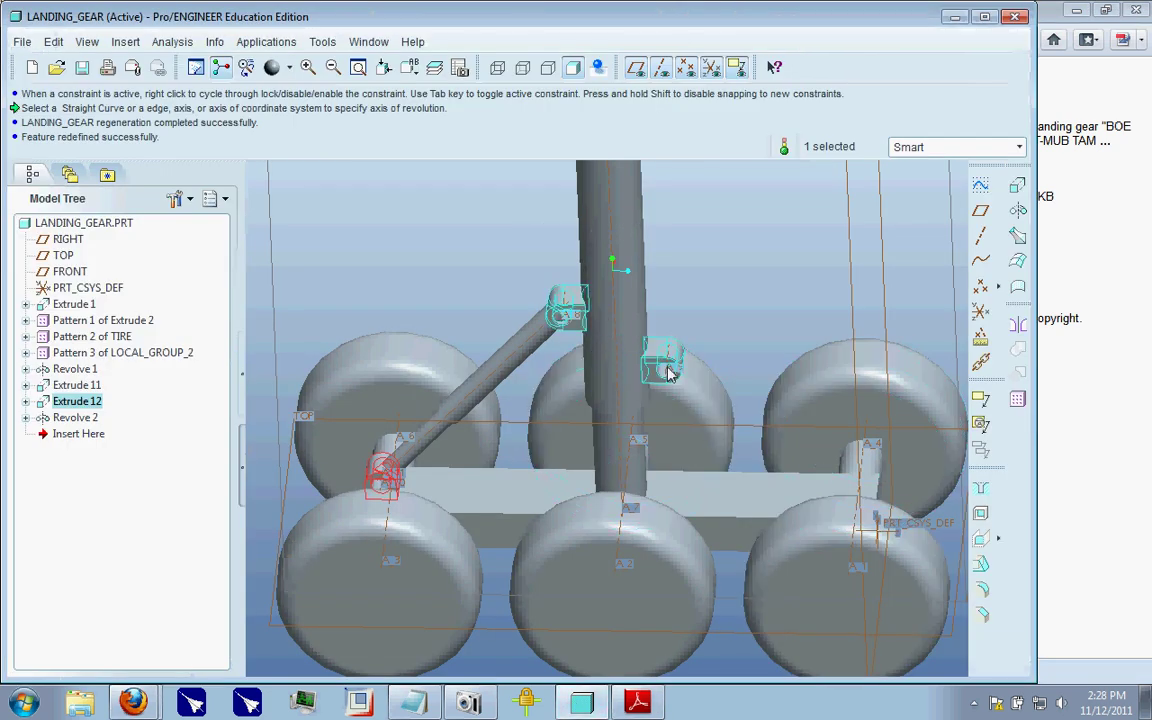
pyautogui.moveTo(706, 271); pyautogui.dragTo(707, 468, button='middle')
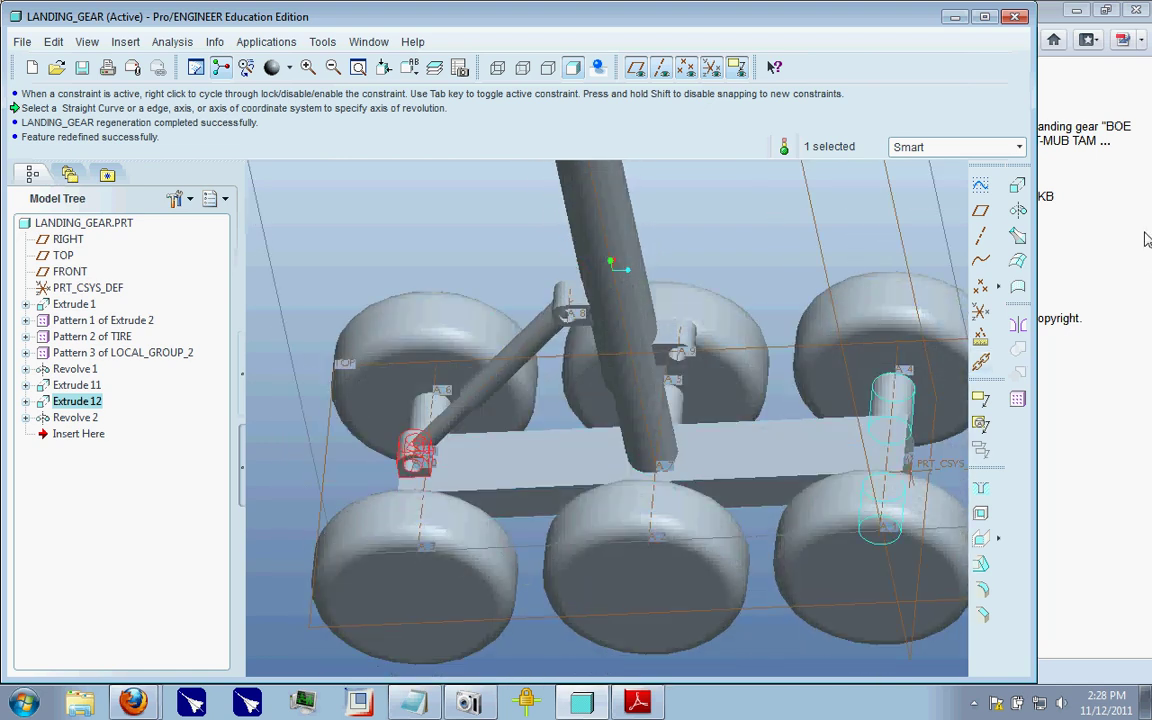
# - Start an extrude sketch on the RIGHT plane, with TOP as the right-facing reference and hidden lines shown
pyautogui.click(1017, 185)
pyautogui.click(77, 146)
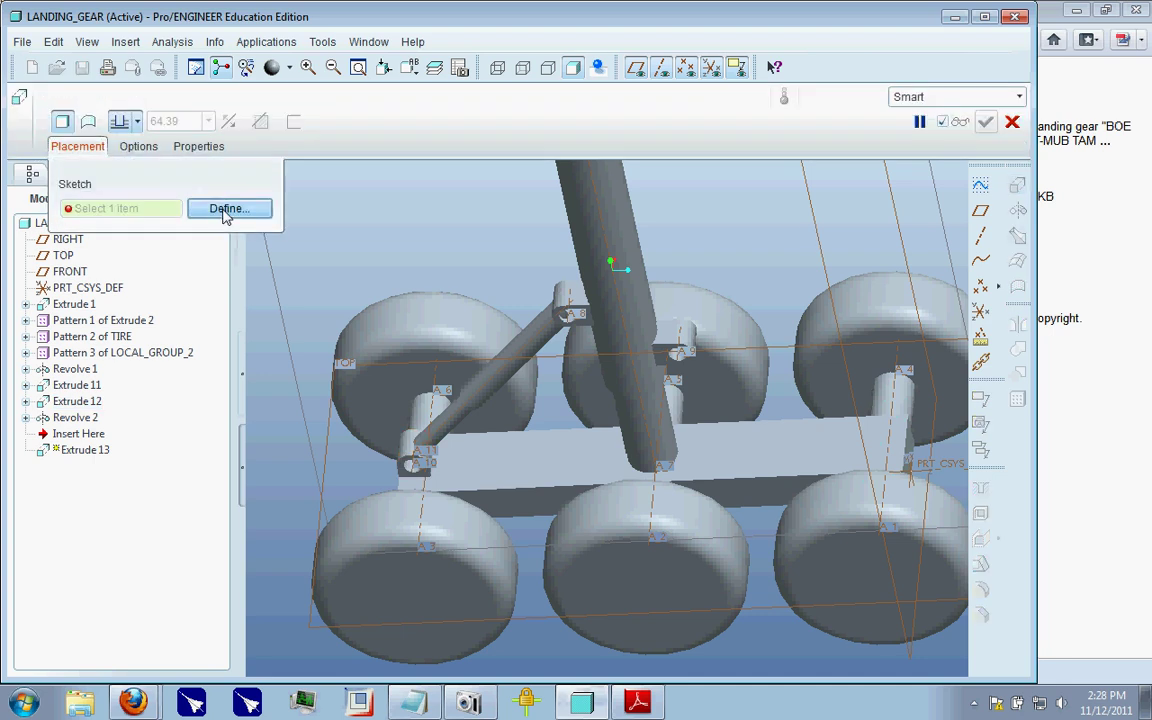
pyautogui.click(228, 208)
pyautogui.moveTo(678, 435); pyautogui.dragTo(758, 406, button='middle')
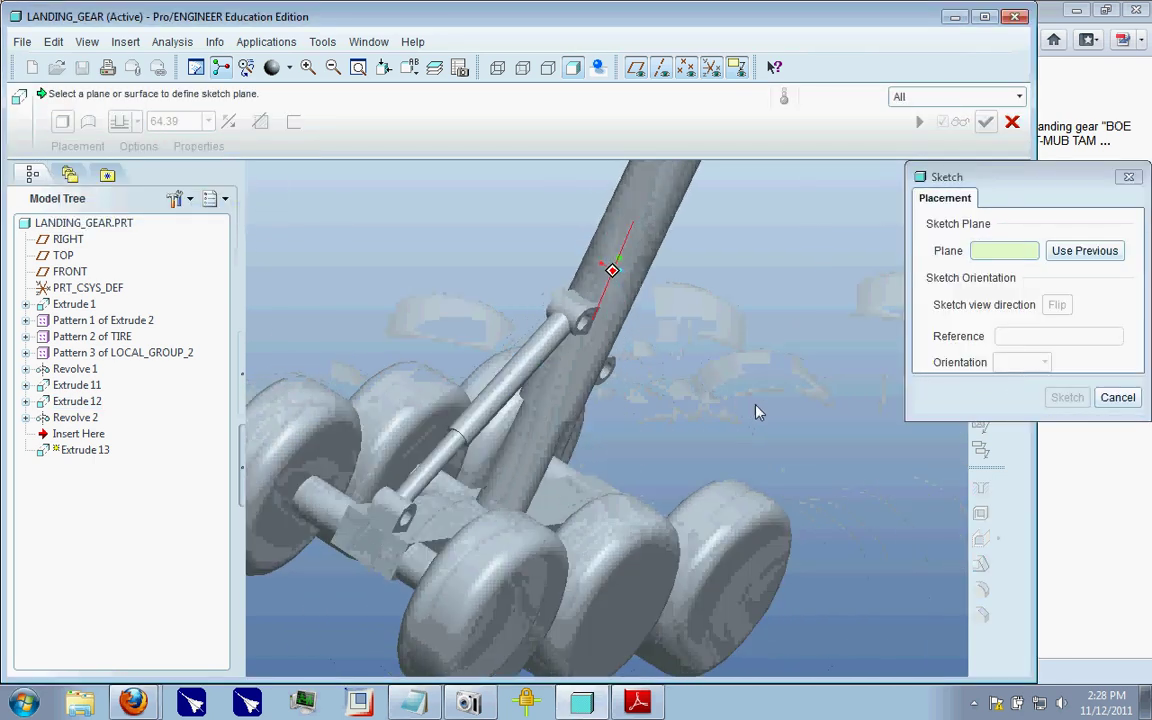
pyautogui.scroll(-5, 668, 337)
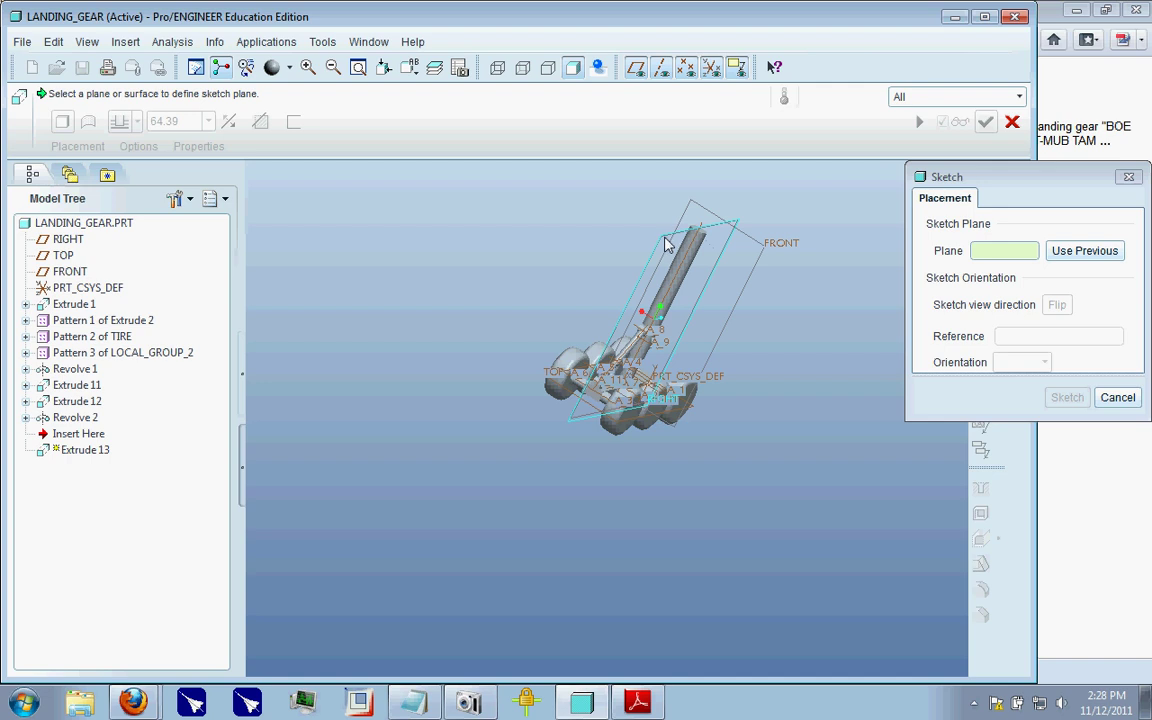
pyautogui.click(718, 255)
pyautogui.click(1067, 397)
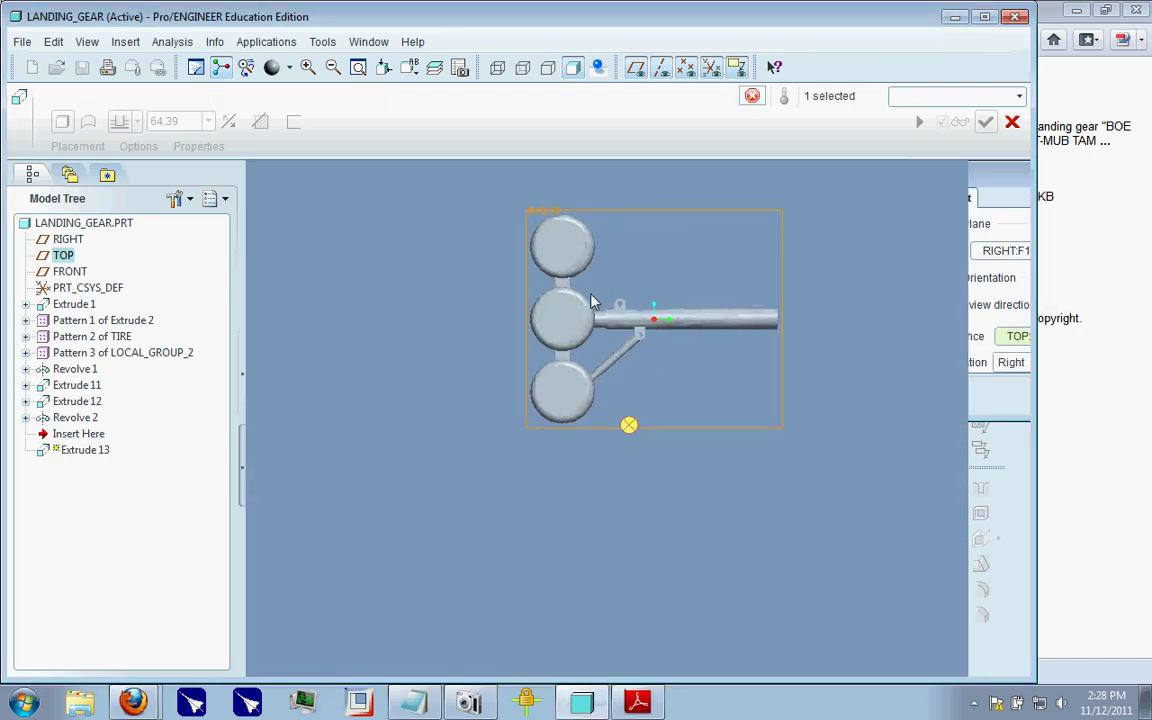
pyautogui.click(522, 67)
pyautogui.scroll(4, 450, 361)
# - Project the beam's edge beside the main strut into the sketch and draw a horizontal line from it with a length of 4
pyautogui.click(969, 235)
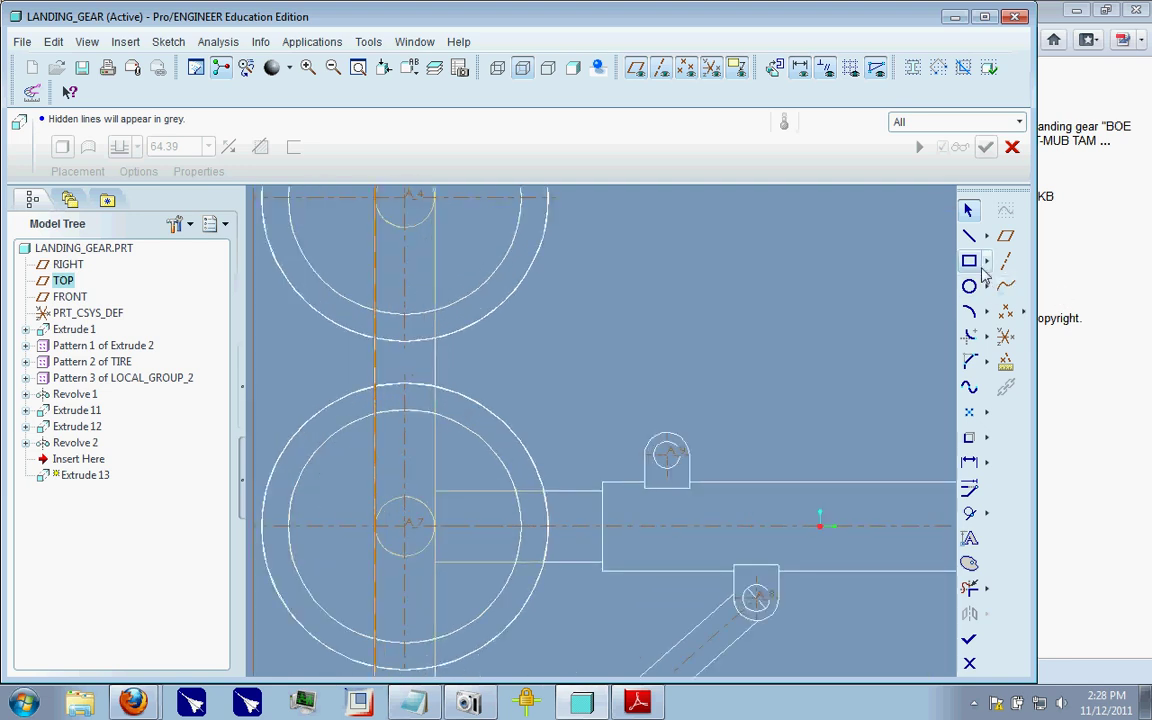
pyautogui.click(969, 437)
pyautogui.click(435, 442)
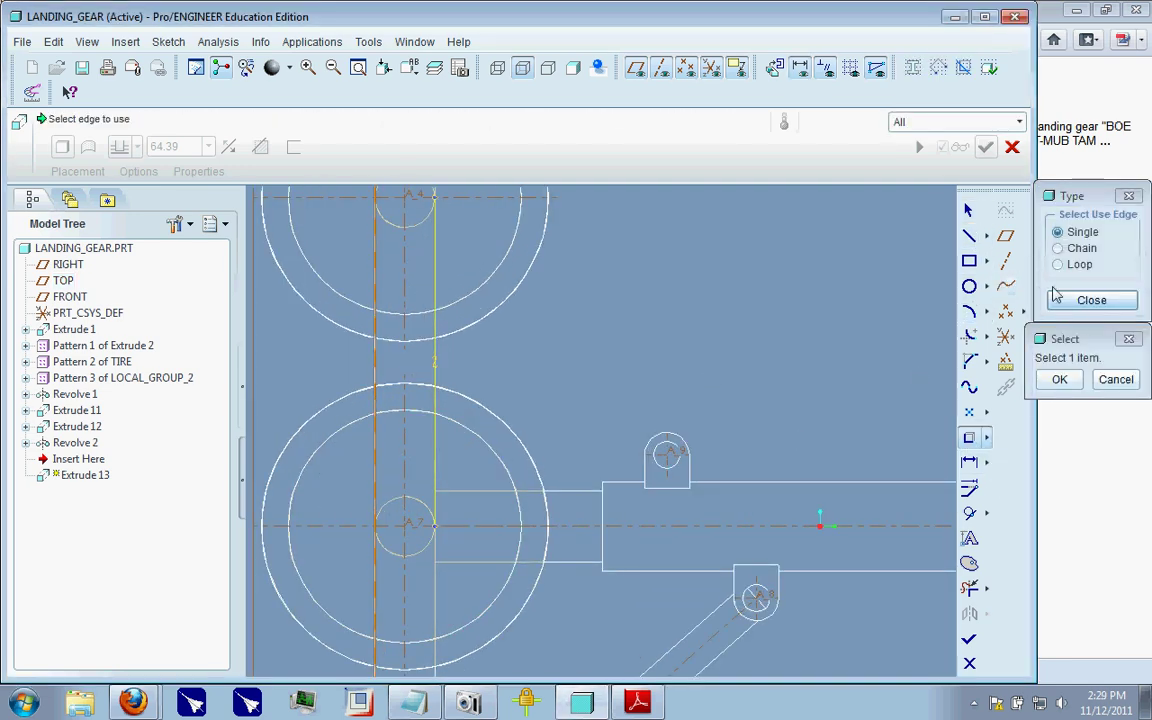
pyautogui.click(969, 235)
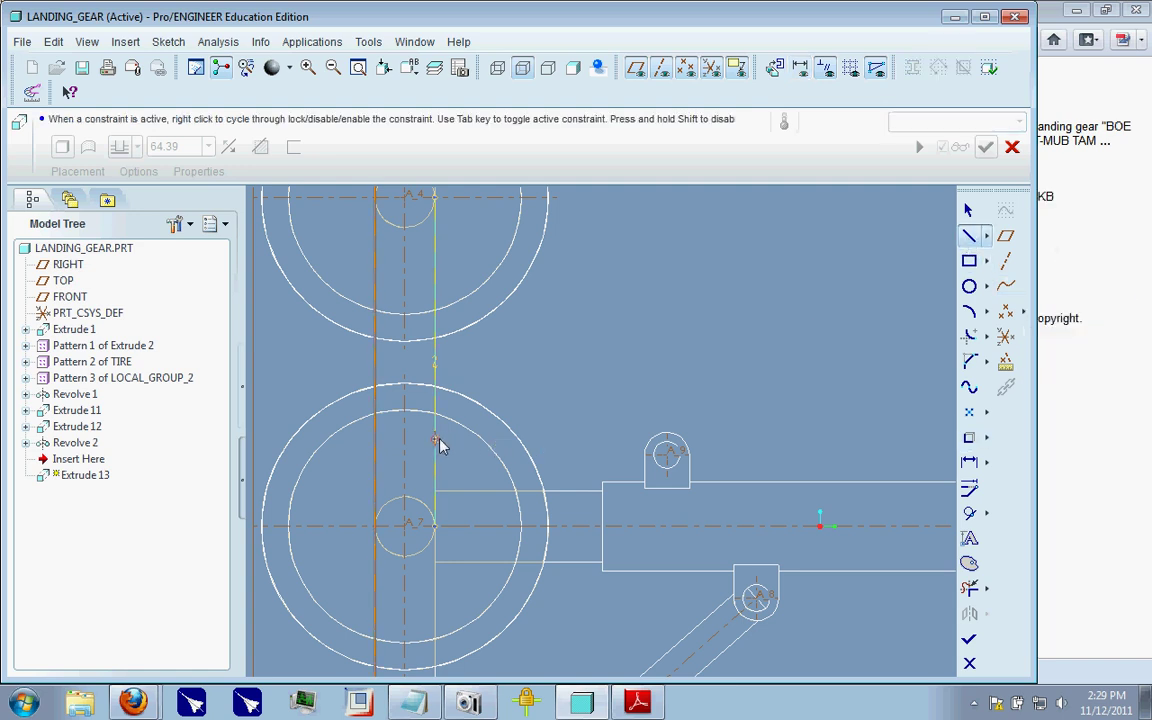
pyautogui.middleClick(652, 198)
pyautogui.scroll(3, 568, 274)
pyautogui.scroll(-5, 605, 448)
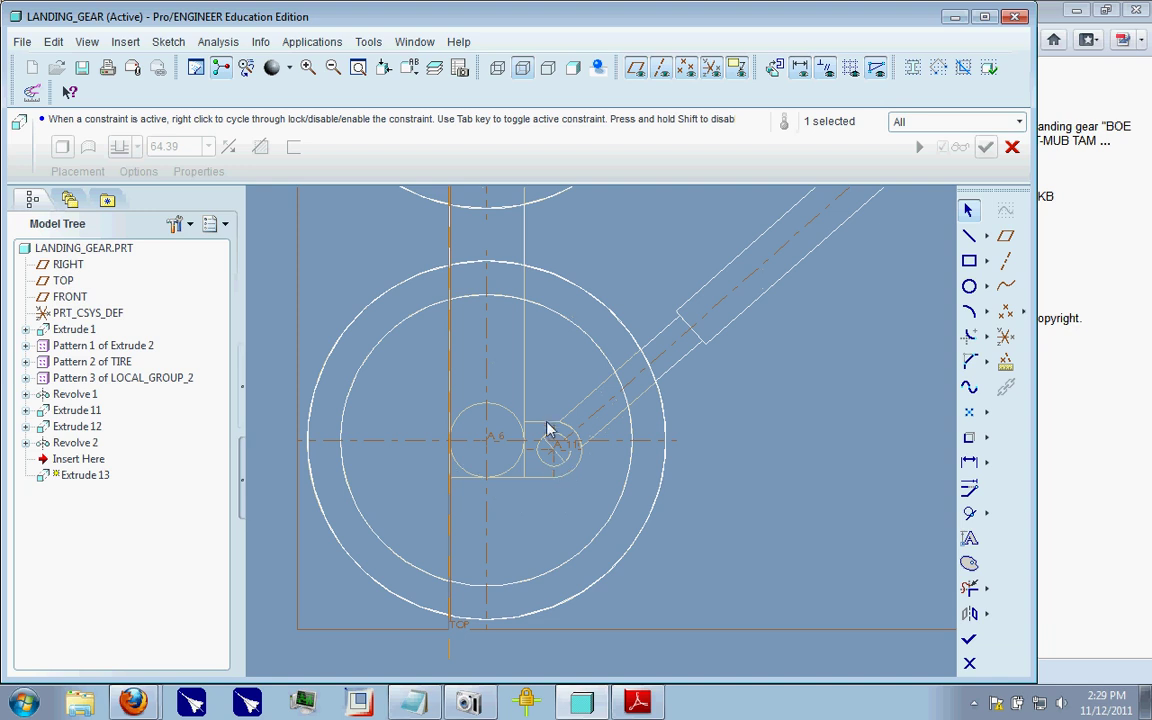
pyautogui.scroll(3, 560, 445)
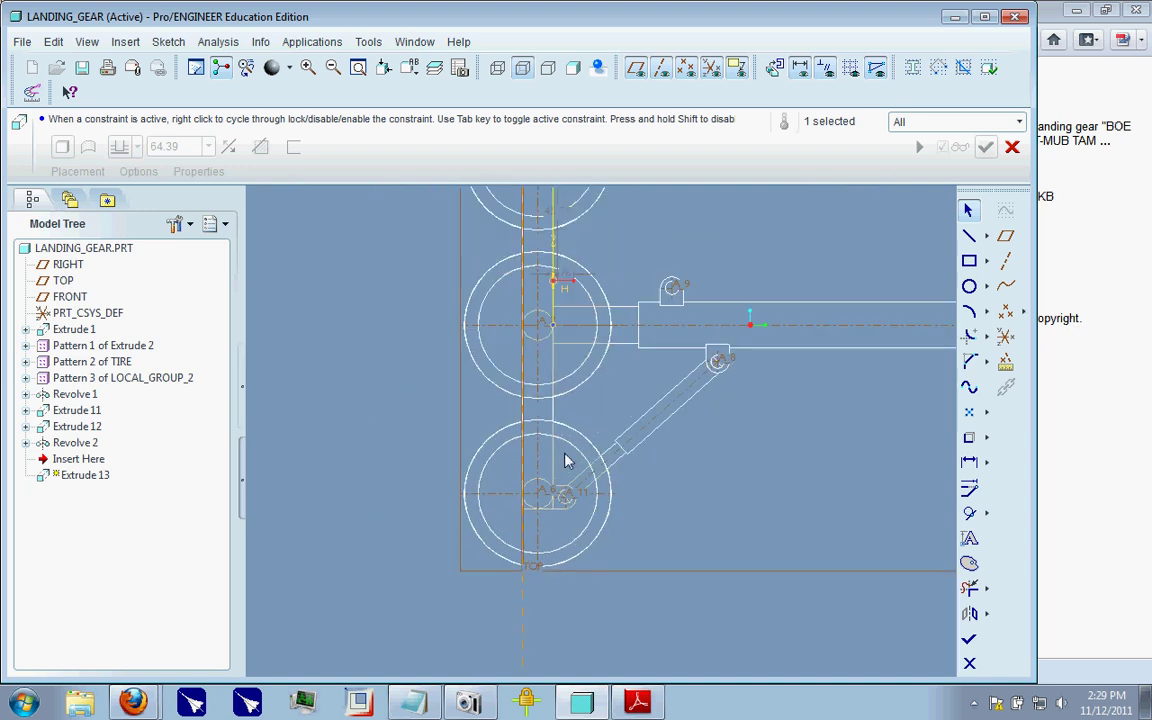
pyautogui.doubleClick(560, 278)
pyautogui.write('5')
pyautogui.press('Return')
# - Complete the rectangular lug outline with a vertical line and a line back to the beam edge, and set its width to 7.5
pyautogui.scroll(-3, 560, 278)
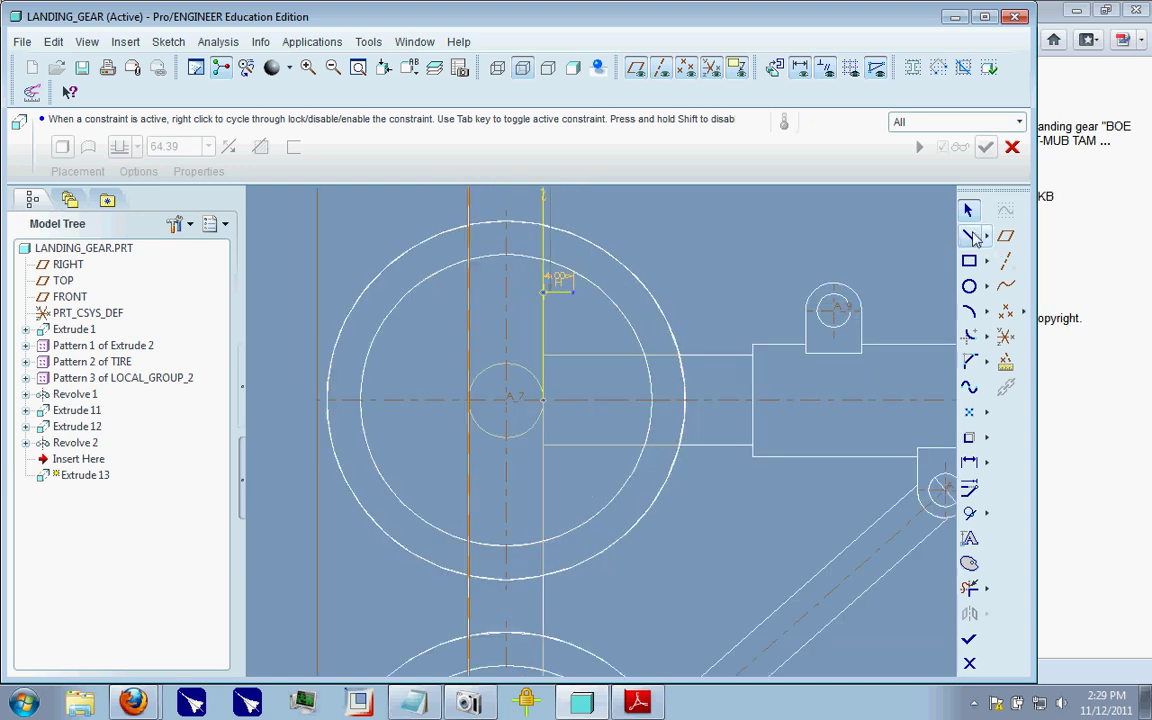
pyautogui.click(572, 292)
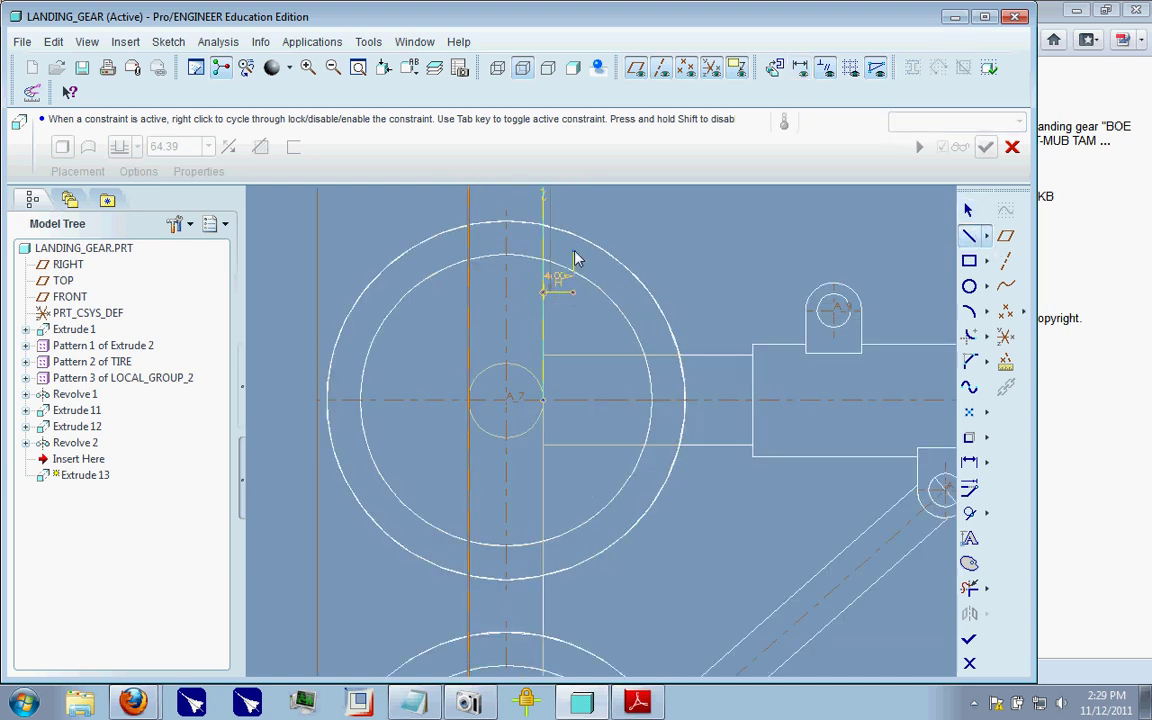
pyautogui.click(572, 250)
pyautogui.click(968, 213)
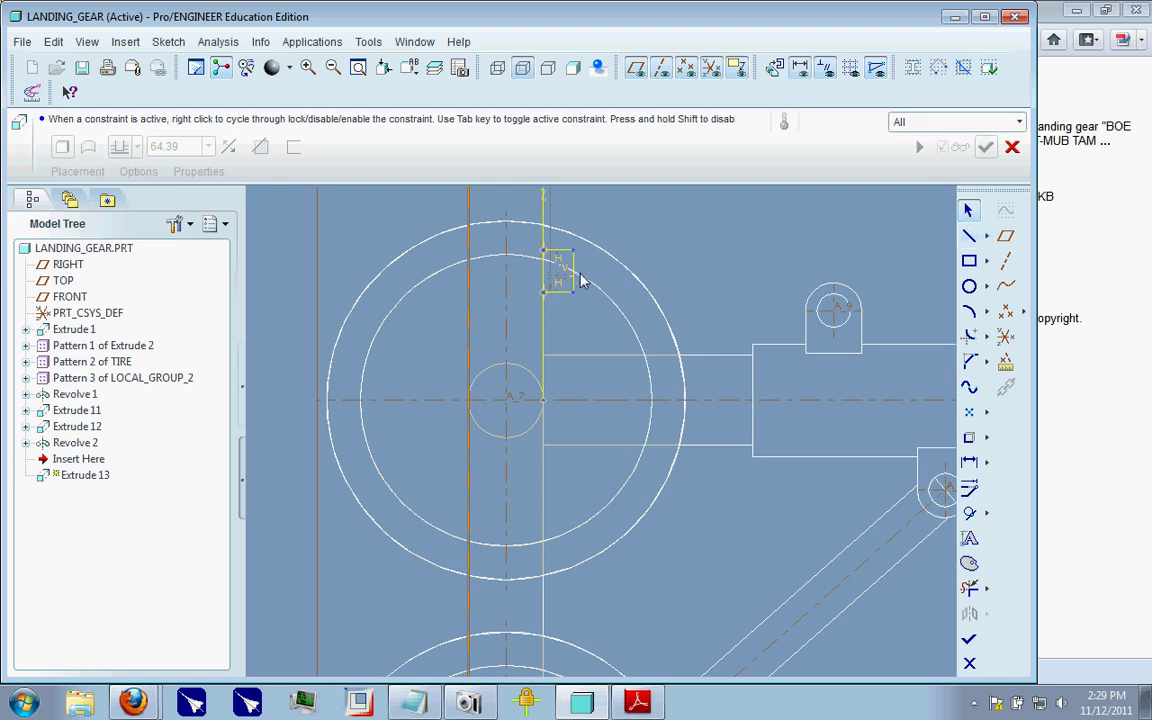
pyautogui.doubleClick(563, 283)
pyautogui.write('7.5')
pyautogui.press('Return')
# - Draw two concentric circles at the midpoint of the outline's outer line, one through its corners and an inner one 4.5 in diameter
pyautogui.scroll(-2, 583, 194)
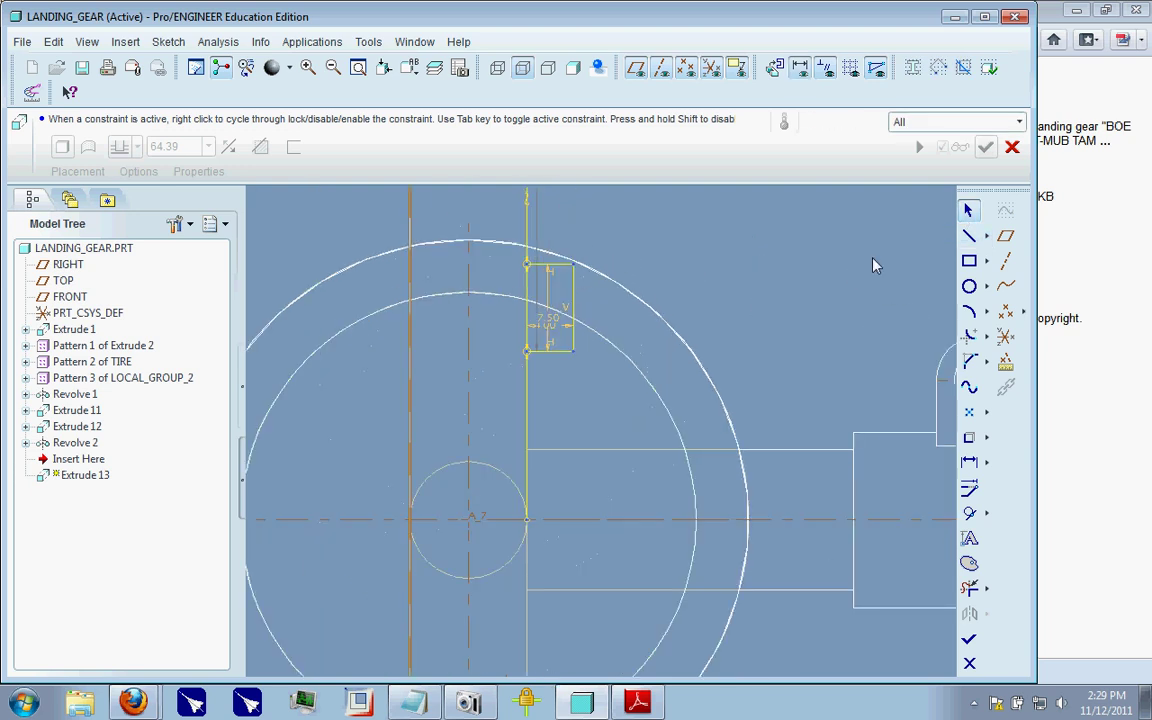
pyautogui.click(970, 287)
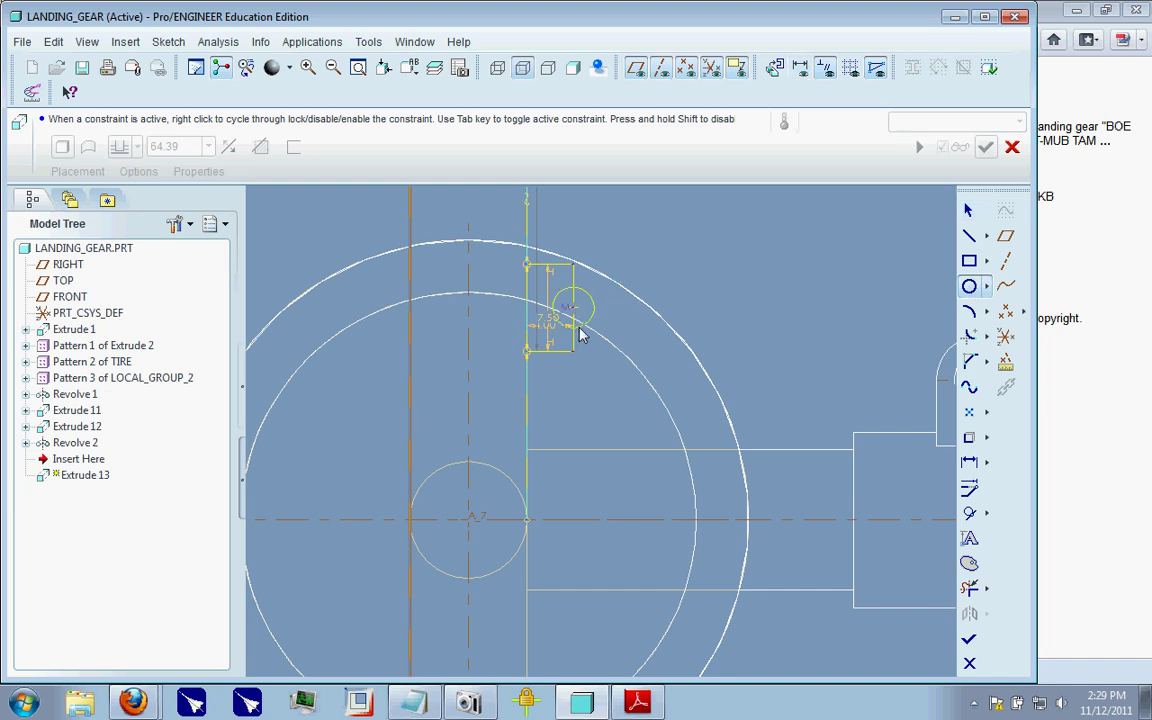
pyautogui.click(585, 358)
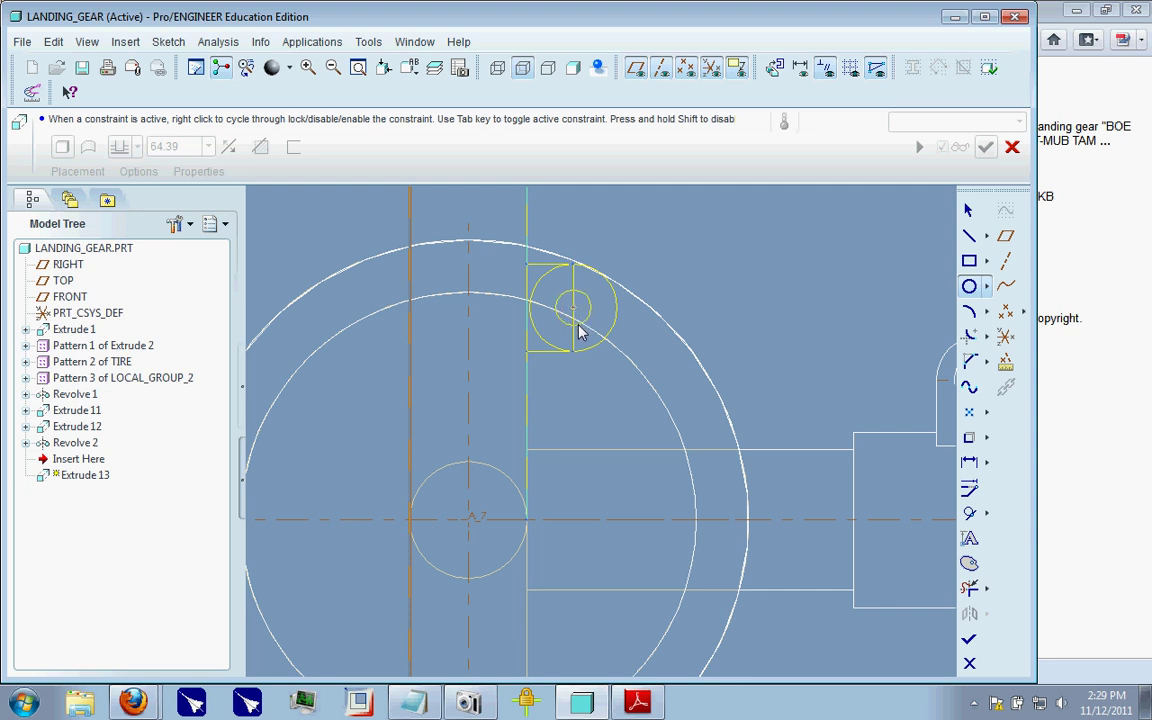
pyautogui.middleClick(865, 257)
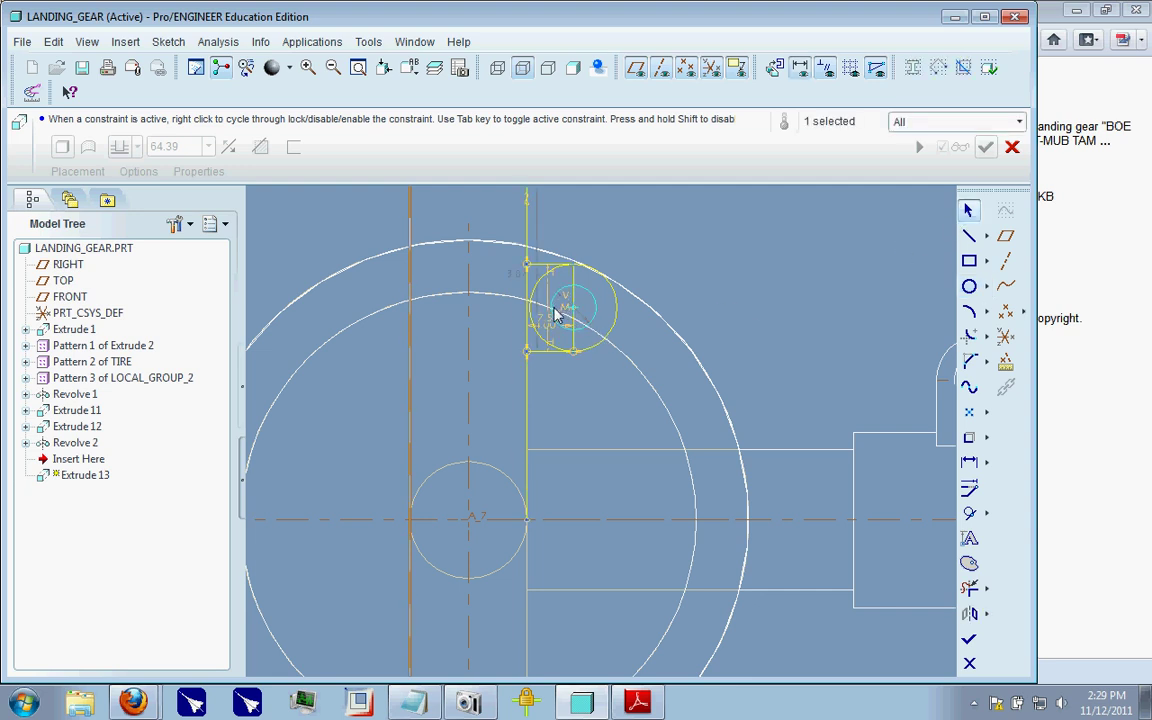
pyautogui.moveTo(522, 285)
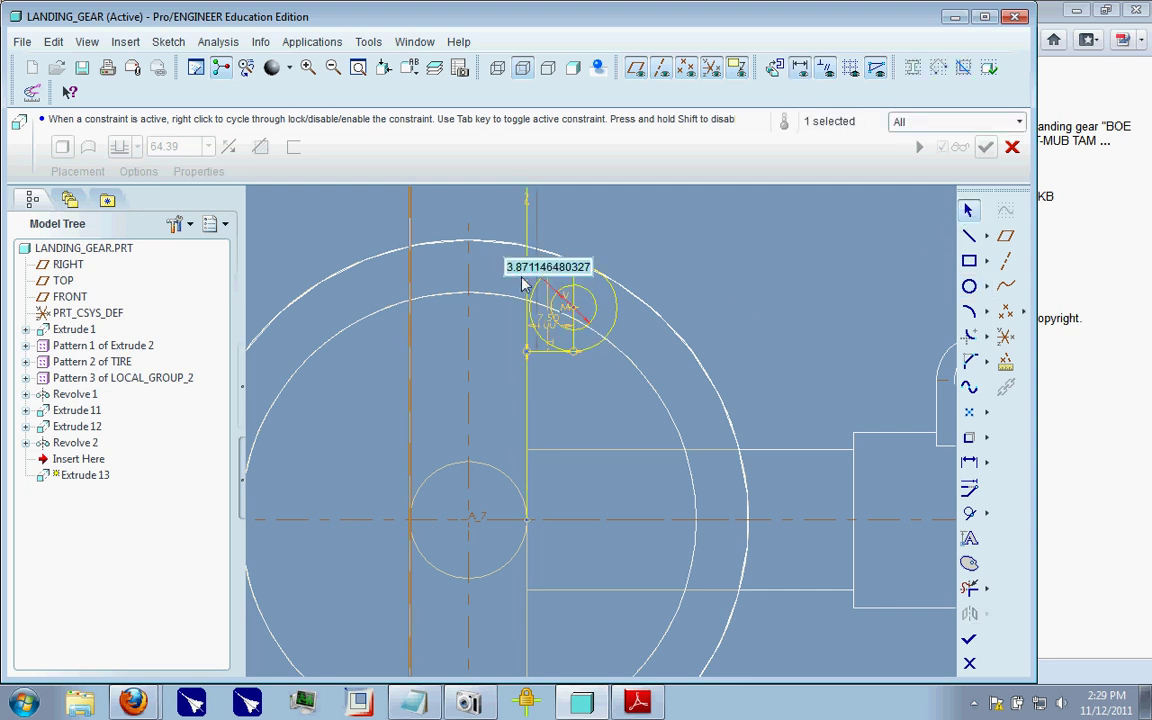
# - Trim the inner half of the outer circle, the line across the hole and the surplus beam edge to leave a rounded lug profile
pyautogui.click(969, 588)
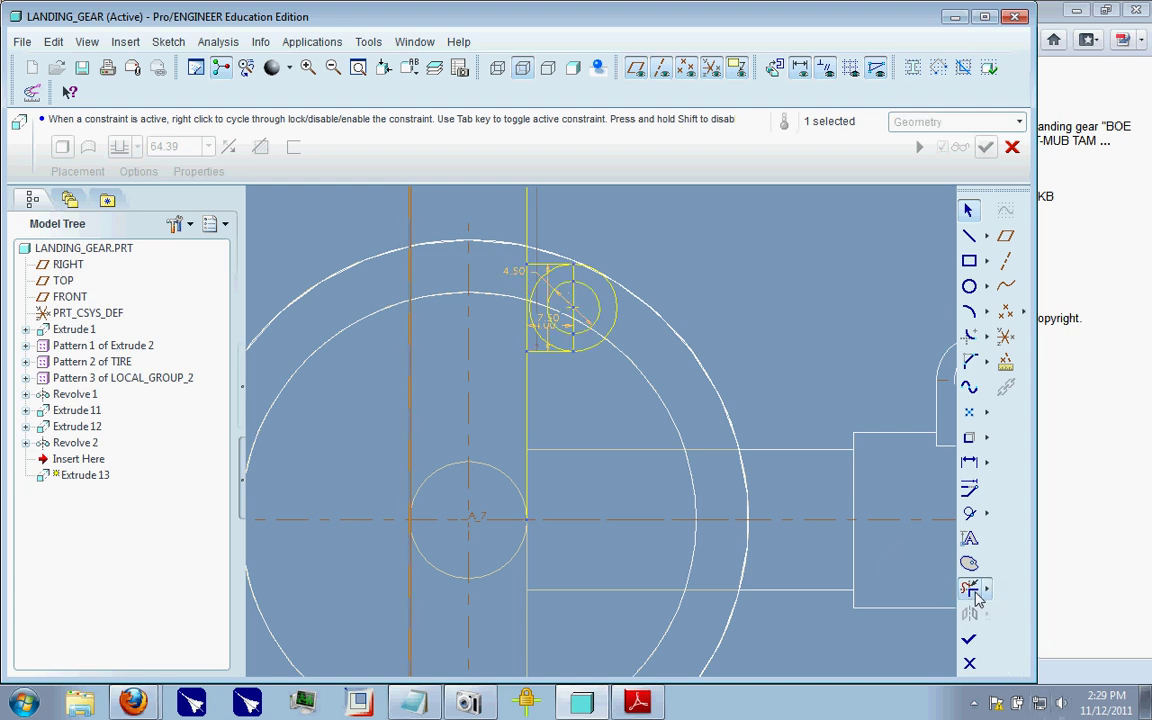
pyautogui.scroll(2, 575, 280)
pyautogui.moveTo(577, 310)
pyautogui.mouseDown()
pyautogui.moveTo(581, 378)
pyautogui.moveTo(540, 388)
pyautogui.mouseUp()
pyautogui.click(497, 460)
pyautogui.click(516, 232)
pyautogui.scroll(2, 705, 465)
pyautogui.scroll(4, 684, 278)
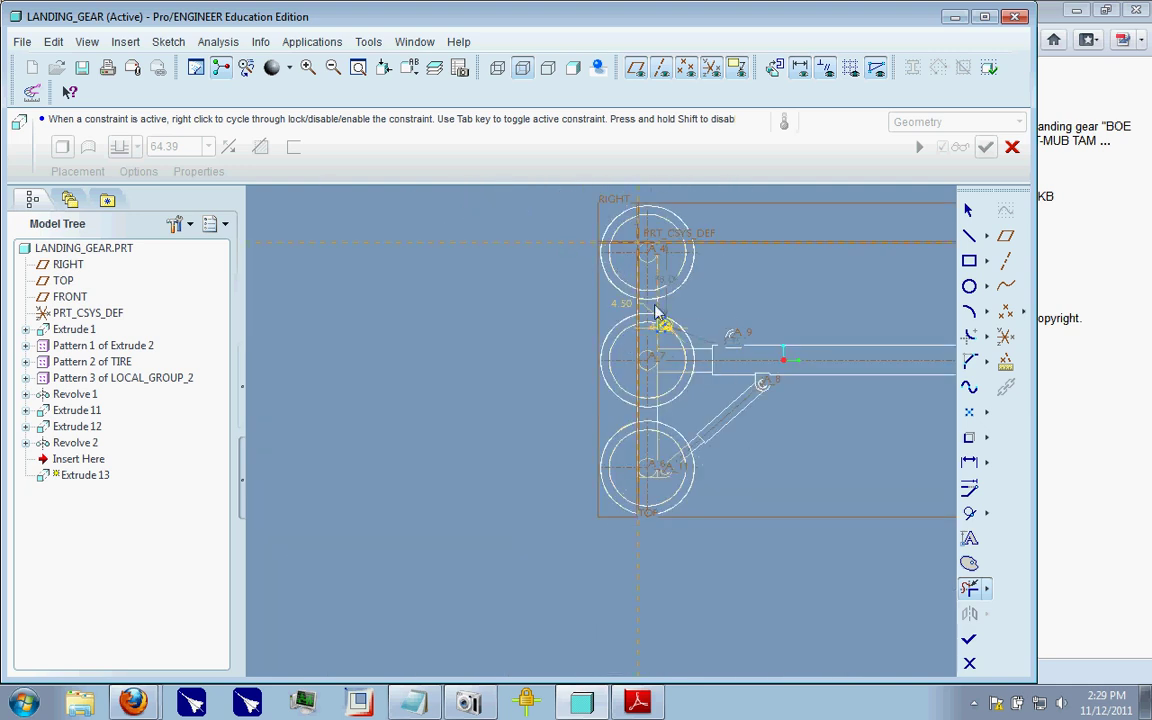
pyautogui.scroll(-2, 655, 312)
pyautogui.scroll(-2, 690, 312)
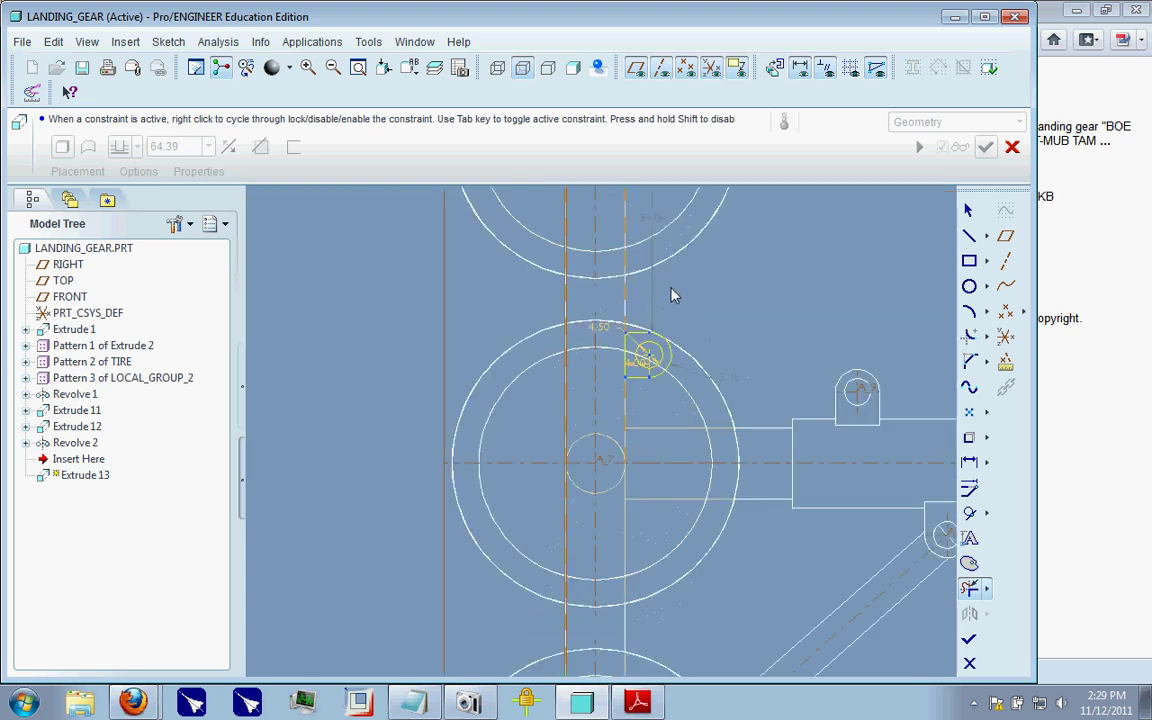
# - Finish the lug sketch and extrude it 8 symmetrically about the sketch plane
pyautogui.click(972, 640)
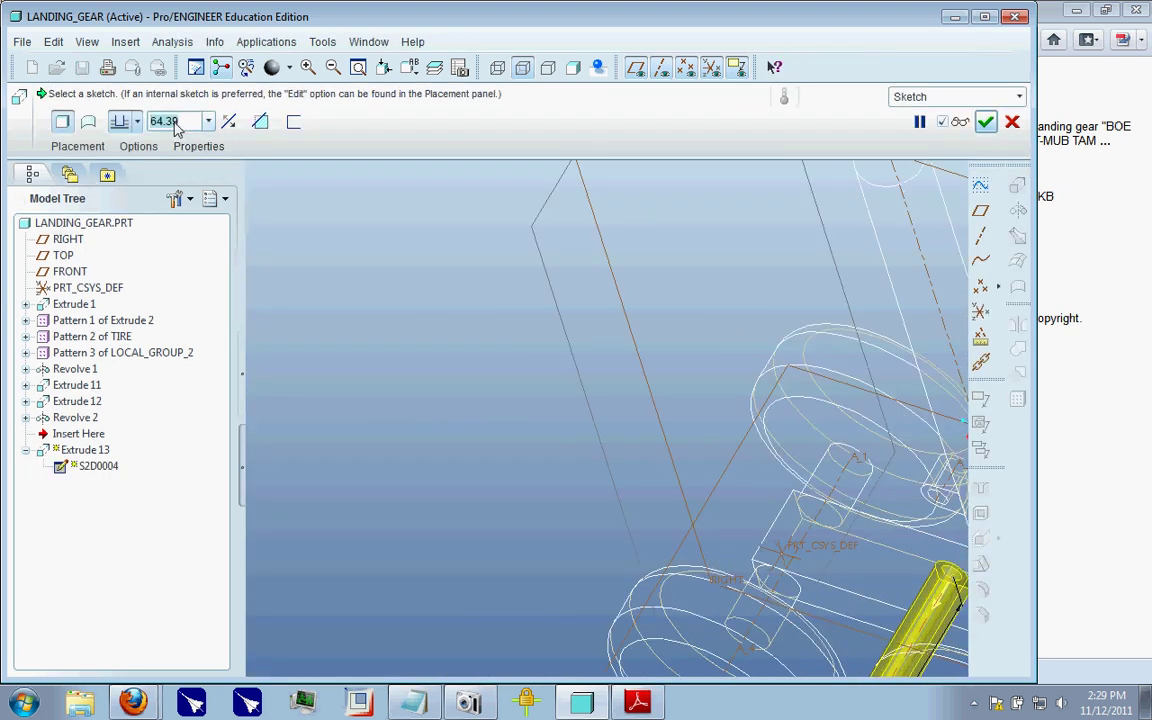
pyautogui.write('8')
pyautogui.press('Return')
pyautogui.click(137, 121)
pyautogui.click(112, 162)
pyautogui.click(985, 121)
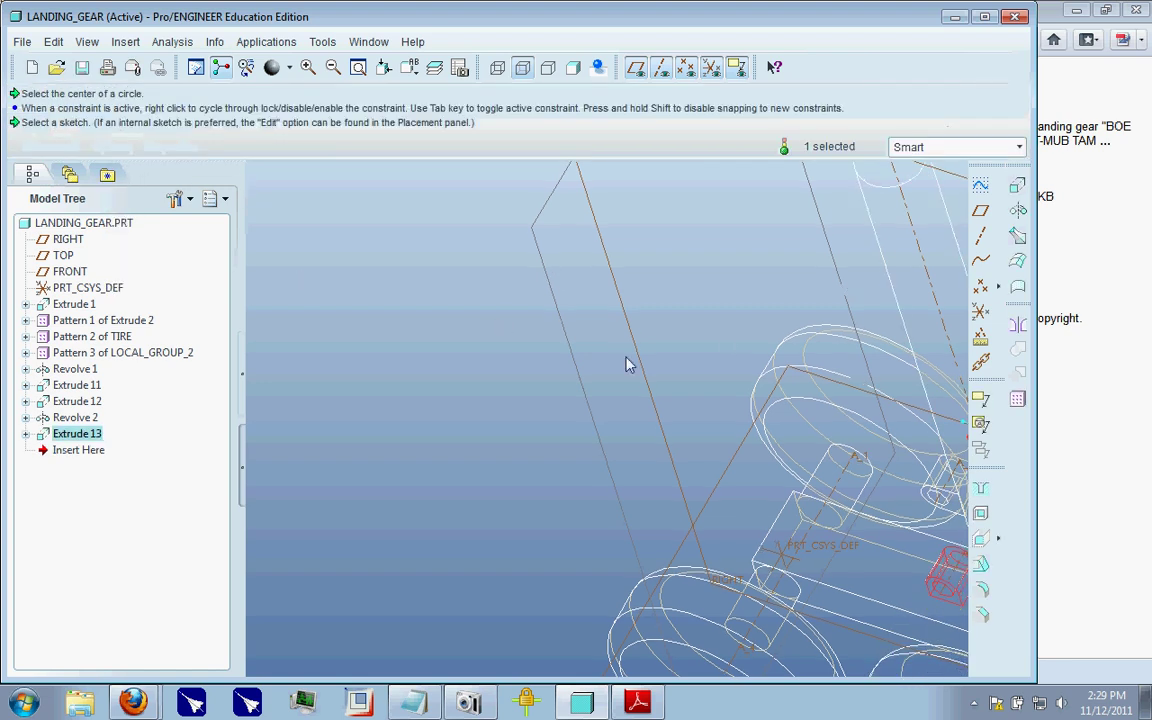
# - Examine the new beam lug in shaded display from several angles and compare it with the landing gear photo in Firefox
pyautogui.click(573, 67)
pyautogui.moveTo(473, 268); pyautogui.dragTo(513, 280, button='middle')
pyautogui.scroll(-3, 805, 448)
pyautogui.moveTo(756, 540)
pyautogui.mouseDown(button='middle')
pyautogui.moveTo(650, 458)
pyautogui.moveTo(730, 515)
pyautogui.moveTo(600, 465)
pyautogui.moveTo(573, 419)
pyautogui.moveTo(625, 437)
pyautogui.moveTo(635, 463)
pyautogui.moveTo(657, 438)
pyautogui.moveTo(589, 410)
pyautogui.mouseUp(button='middle')
pyautogui.scroll(-3, 587, 461)
pyautogui.scroll(3, 625, 437)
pyautogui.scroll(-3, 589, 410)
pyautogui.click(1087, 278)
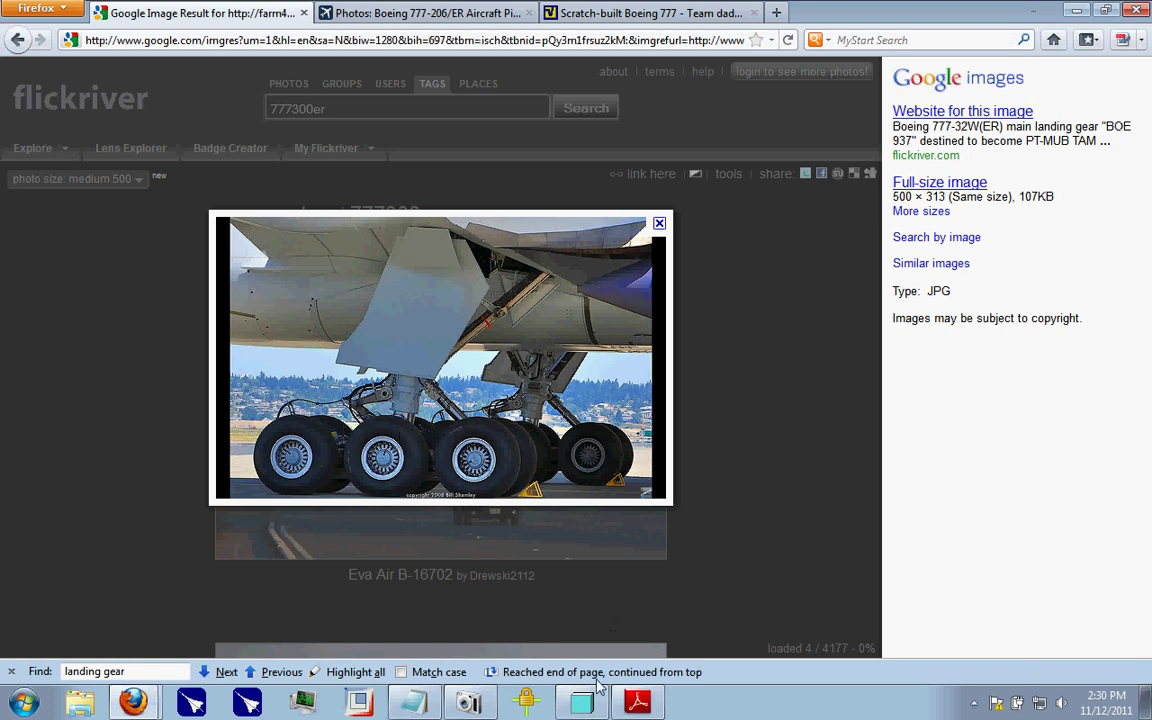
pyautogui.click(593, 711)
pyautogui.scroll(1, 590, 438)
pyautogui.moveTo(598, 425)
pyautogui.mouseDown(button='middle')
pyautogui.moveTo(639, 363)
pyautogui.moveTo(668, 380)
pyautogui.moveTo(641, 445)
pyautogui.mouseUp(button='middle')
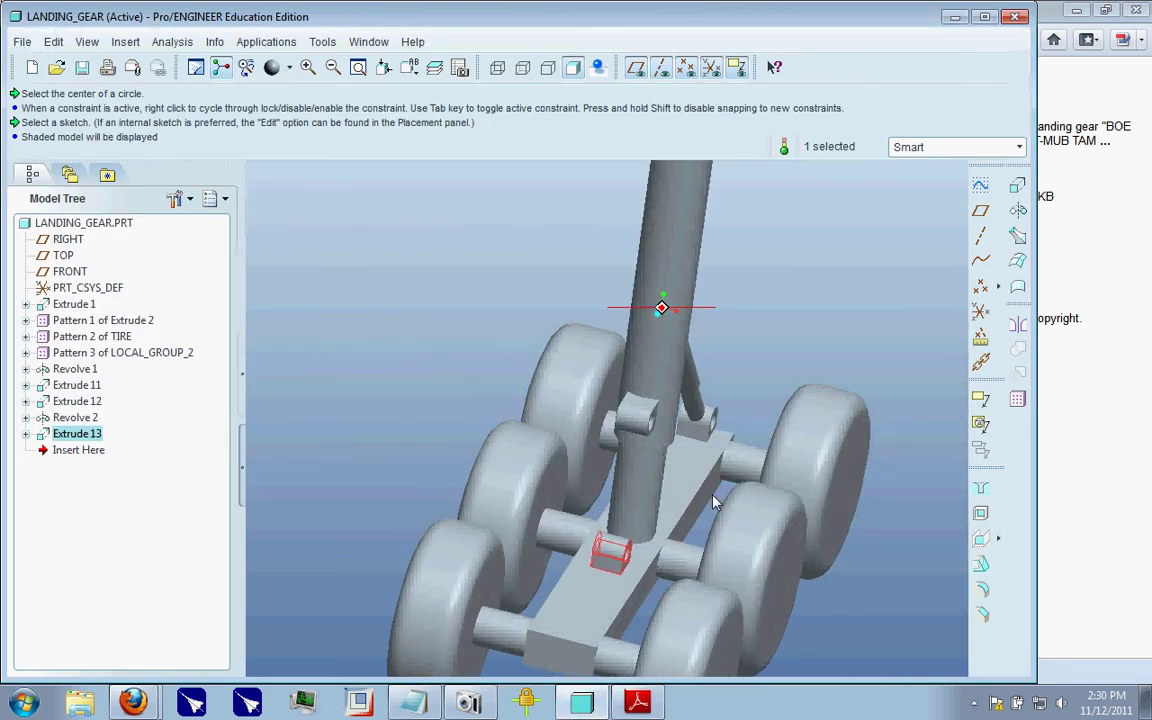
pyautogui.moveTo(398, 321); pyautogui.dragTo(586, 495, button='middle')
pyautogui.scroll(3, 590, 500)
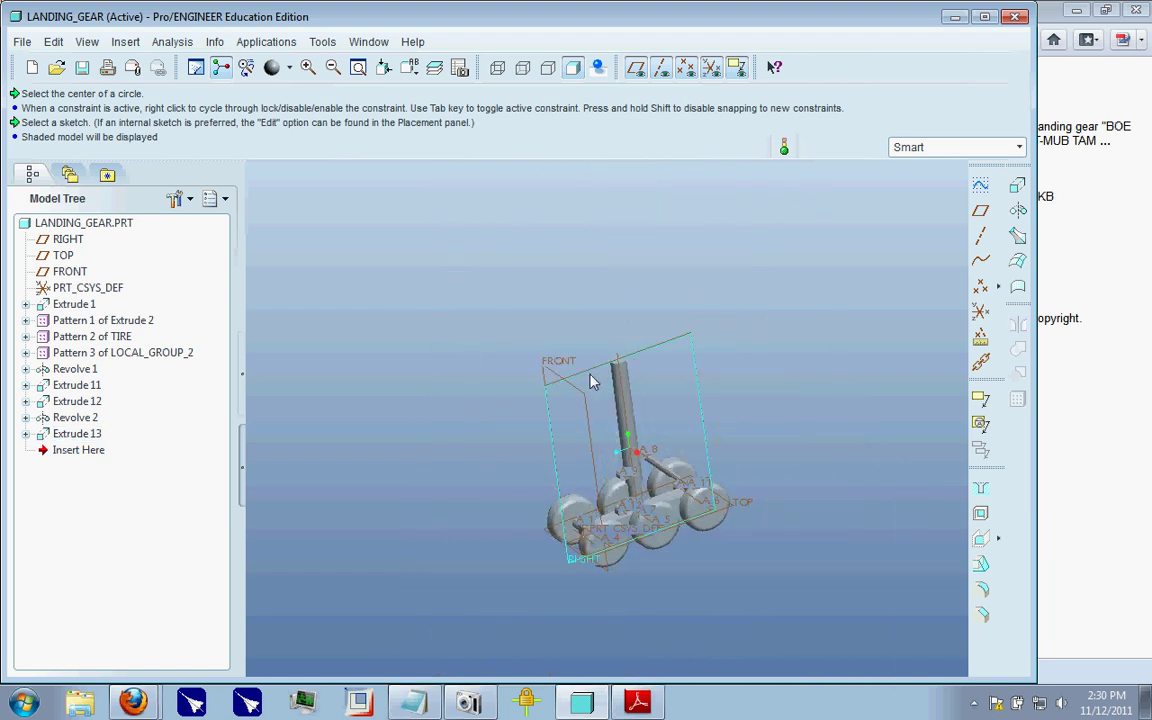
# - Start another extrude sketch on the RIGHT plane, with TOP as the top-facing reference and hidden lines shown
pyautogui.click(590, 370)
pyautogui.click(1016, 187)
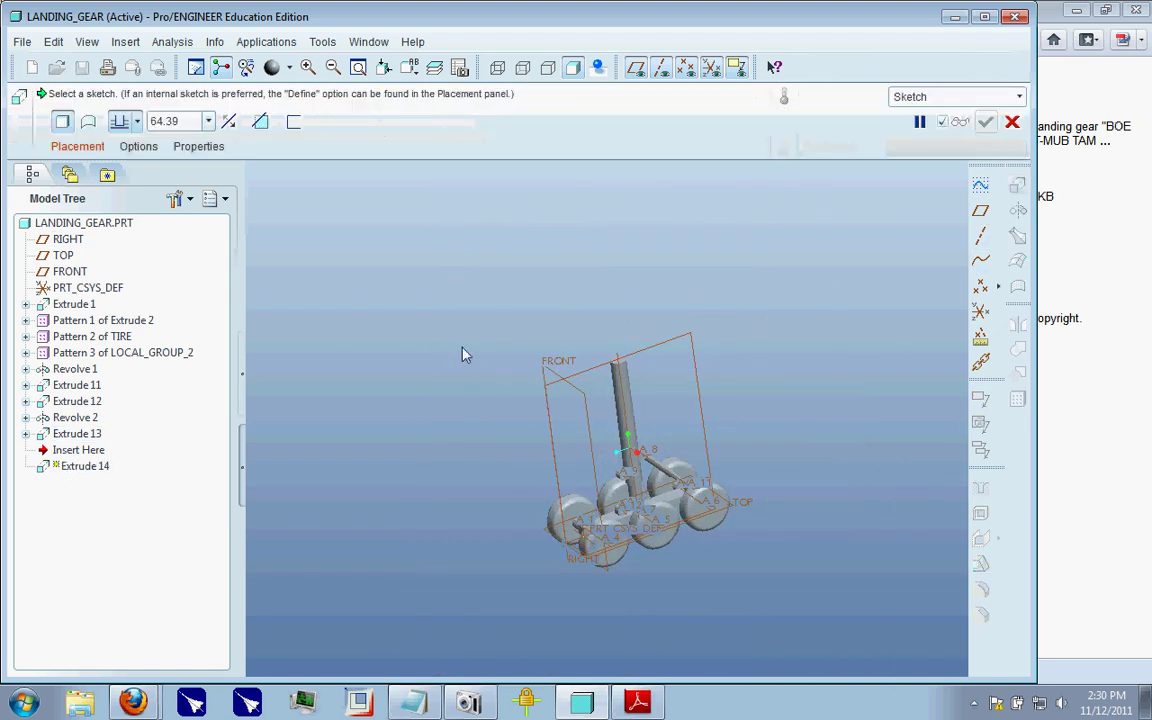
pyautogui.click(77, 146)
pyautogui.click(226, 209)
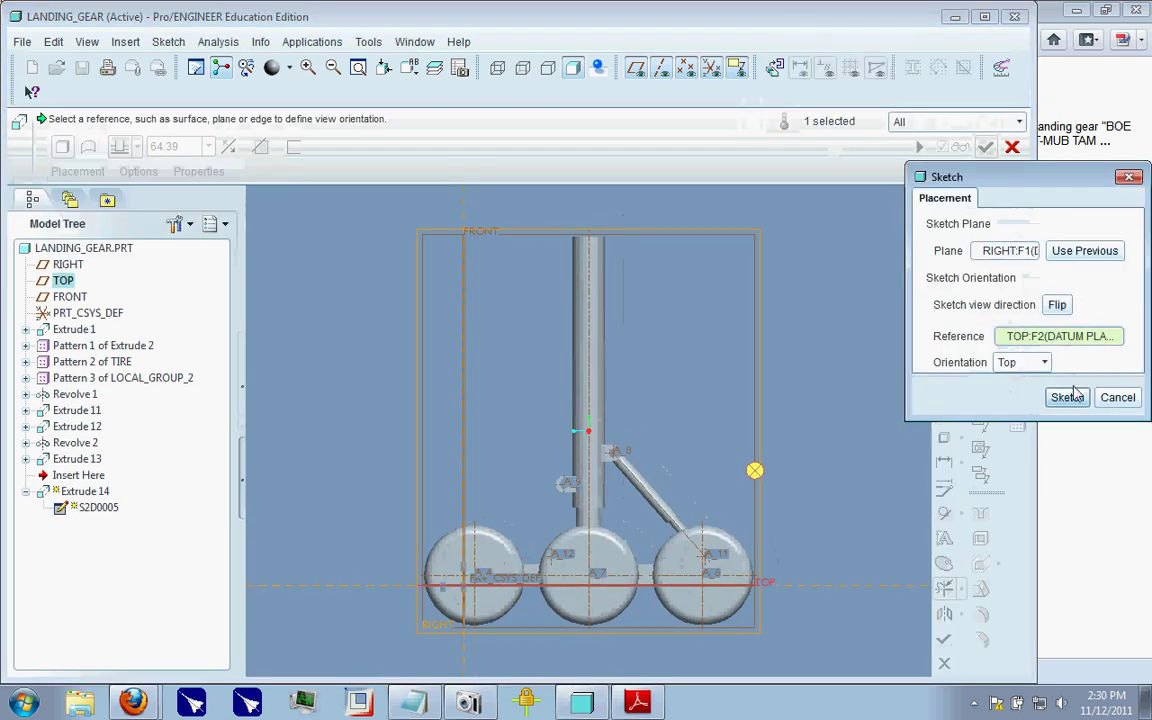
pyautogui.click(1067, 397)
pyautogui.click(547, 69)
pyautogui.click(522, 68)
pyautogui.scroll(5, 548, 545)
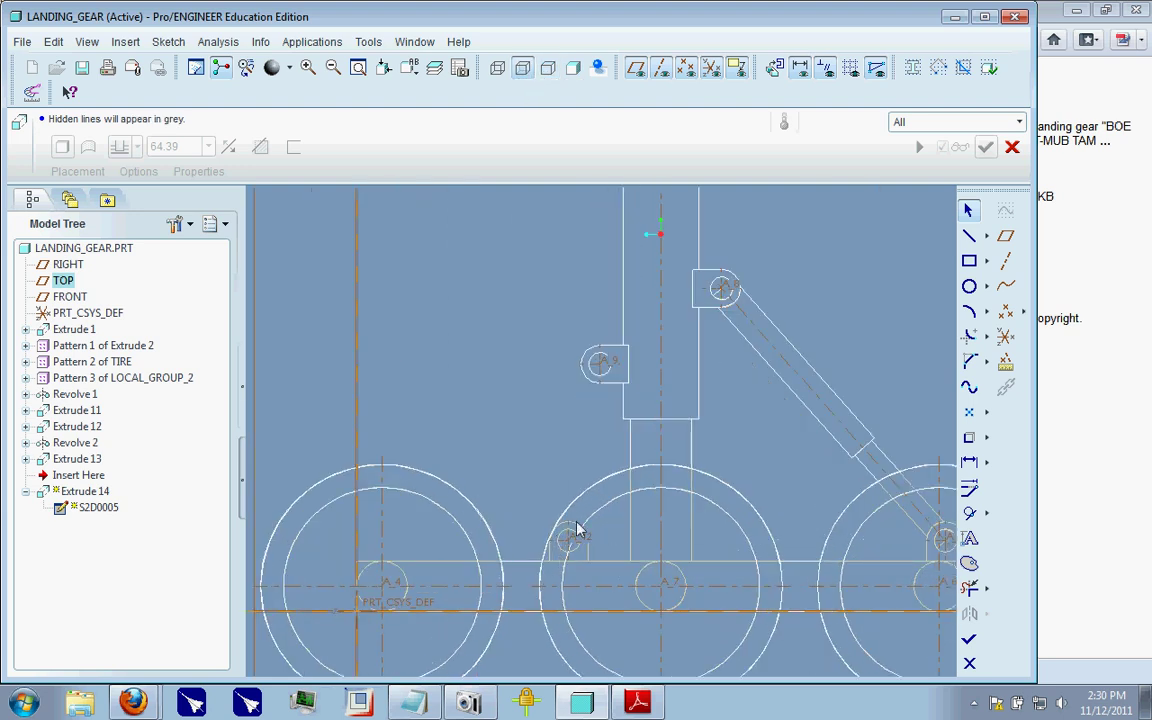
pyautogui.click(969, 437)
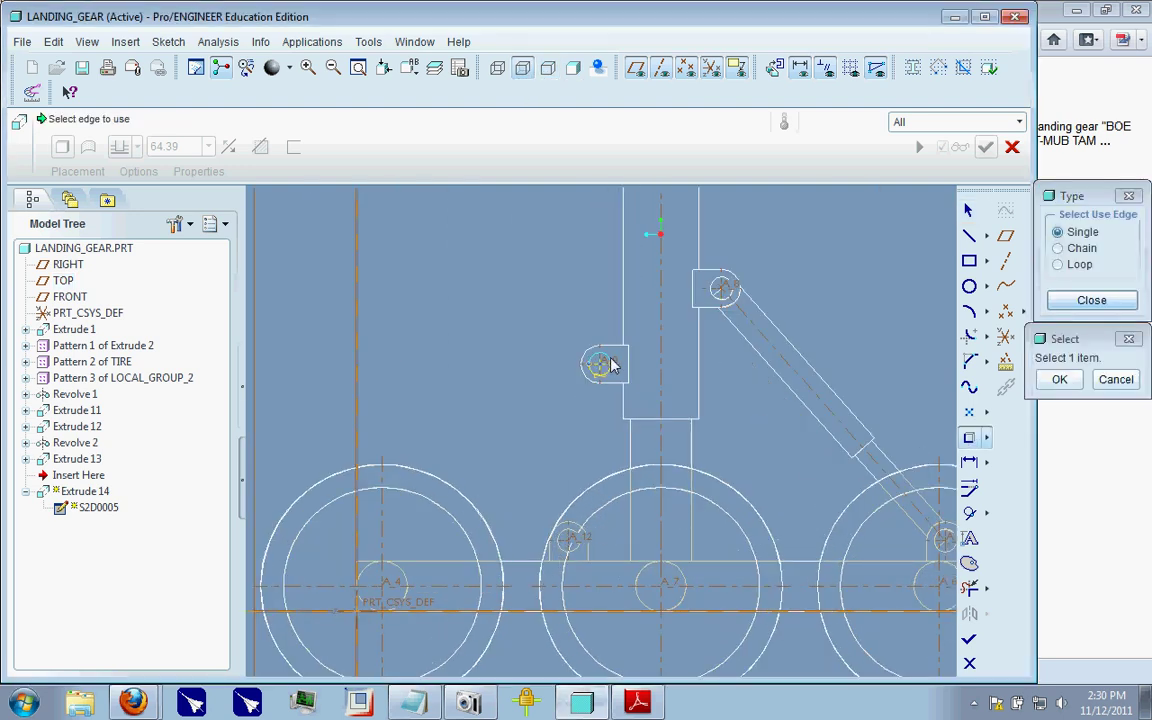
pyautogui.click(576, 548)
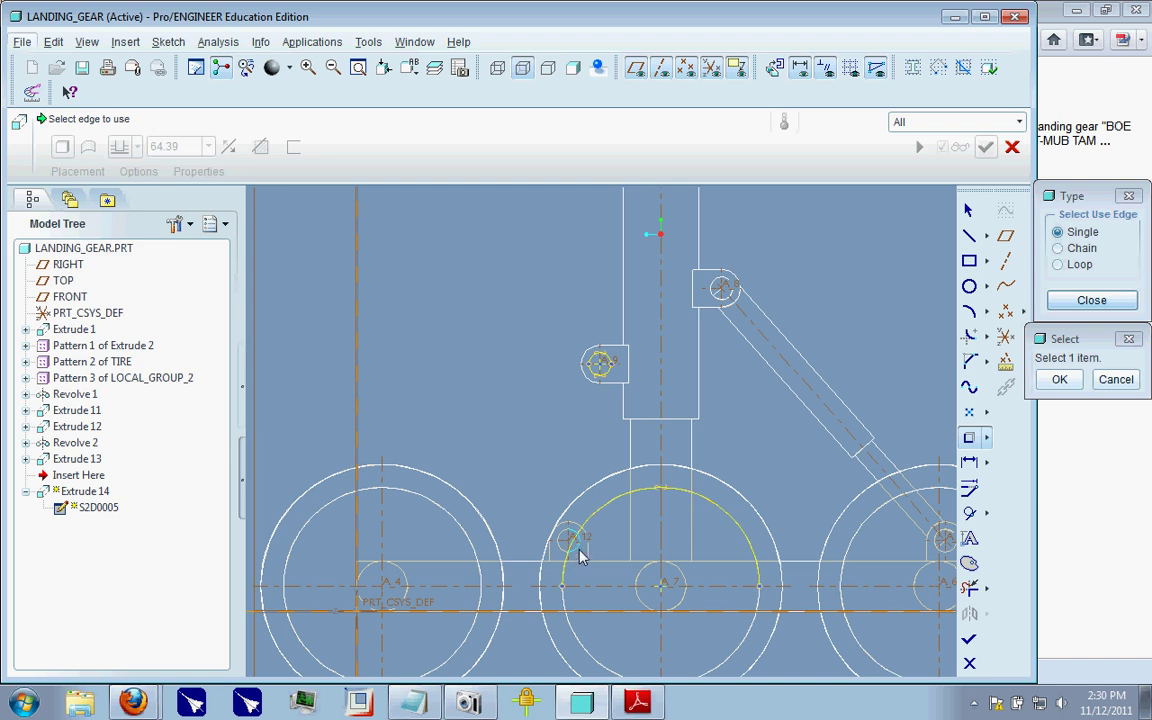
pyautogui.click(1092, 300)
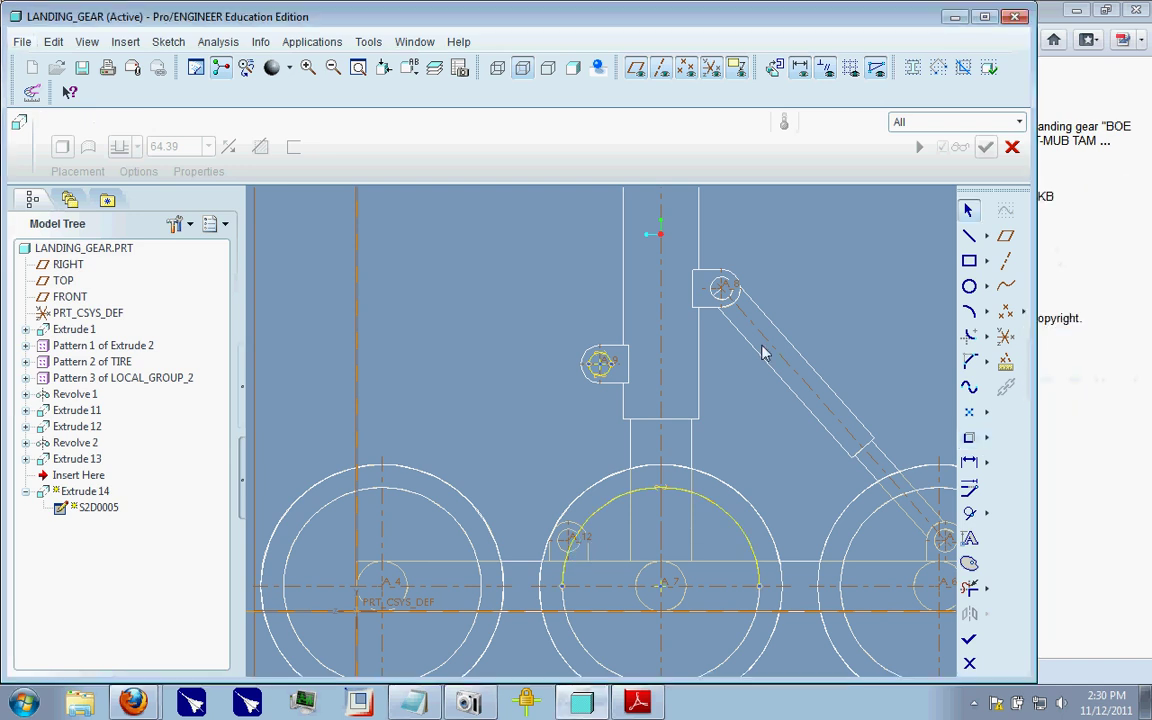
pyautogui.click(969, 437)
pyautogui.click(580, 549)
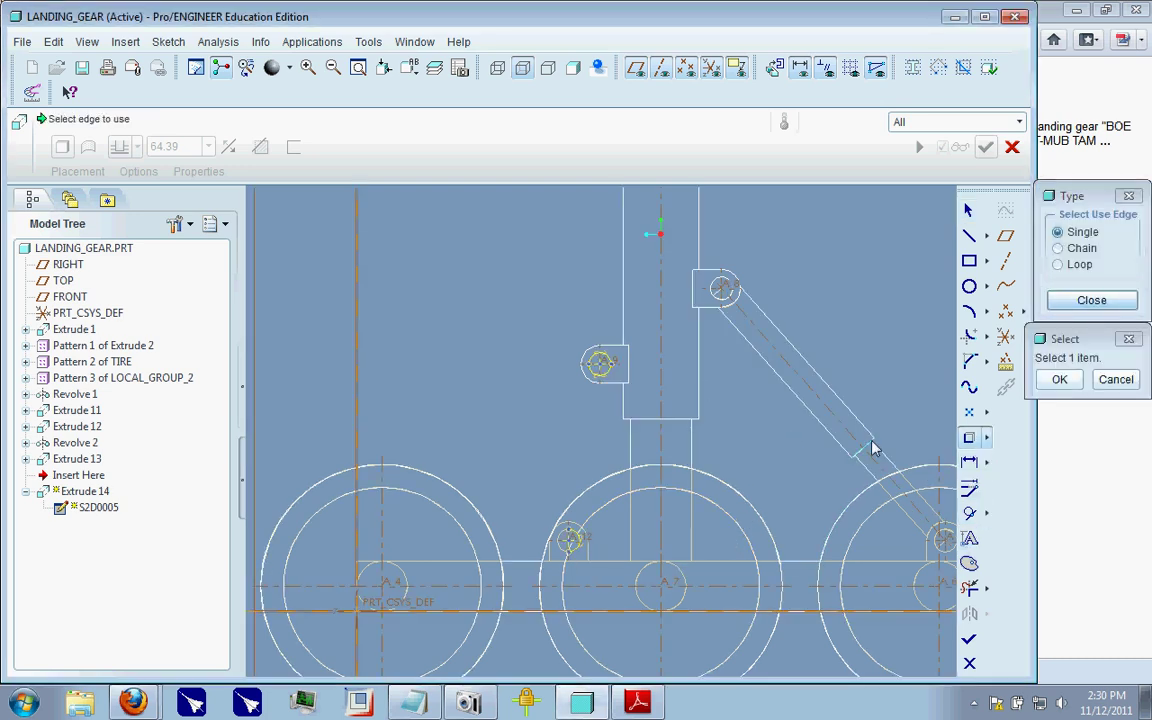
pyautogui.click(1062, 301)
pyautogui.click(605, 366)
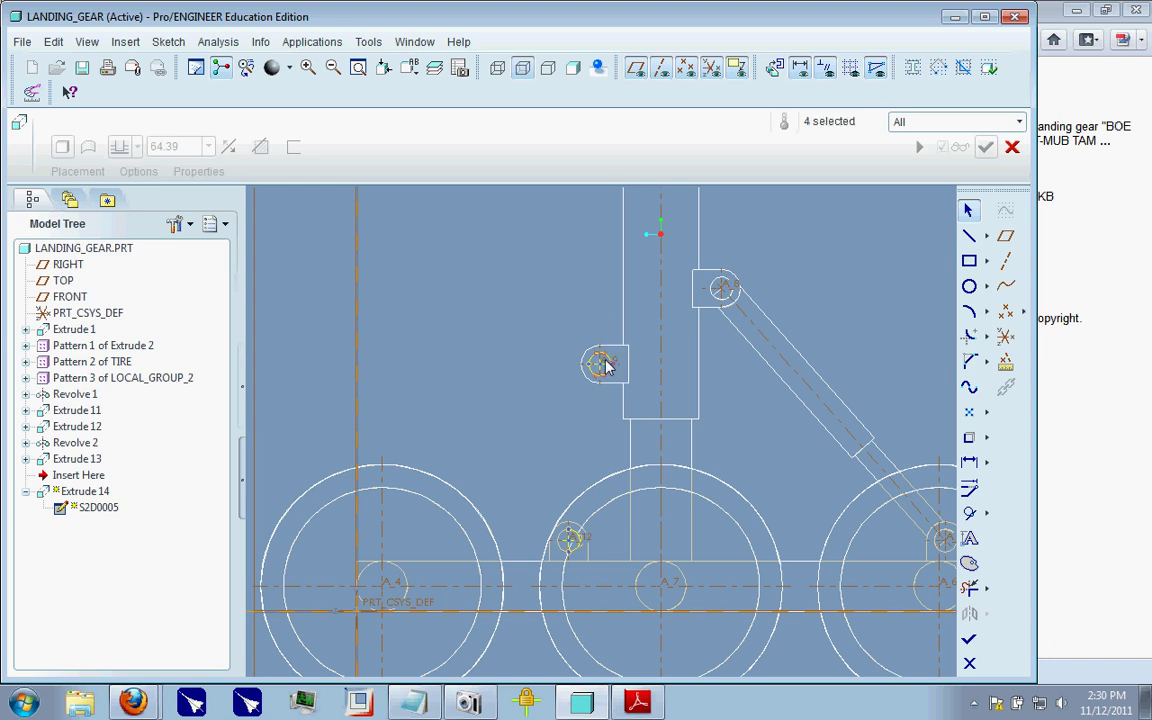
pyautogui.click(969, 588)
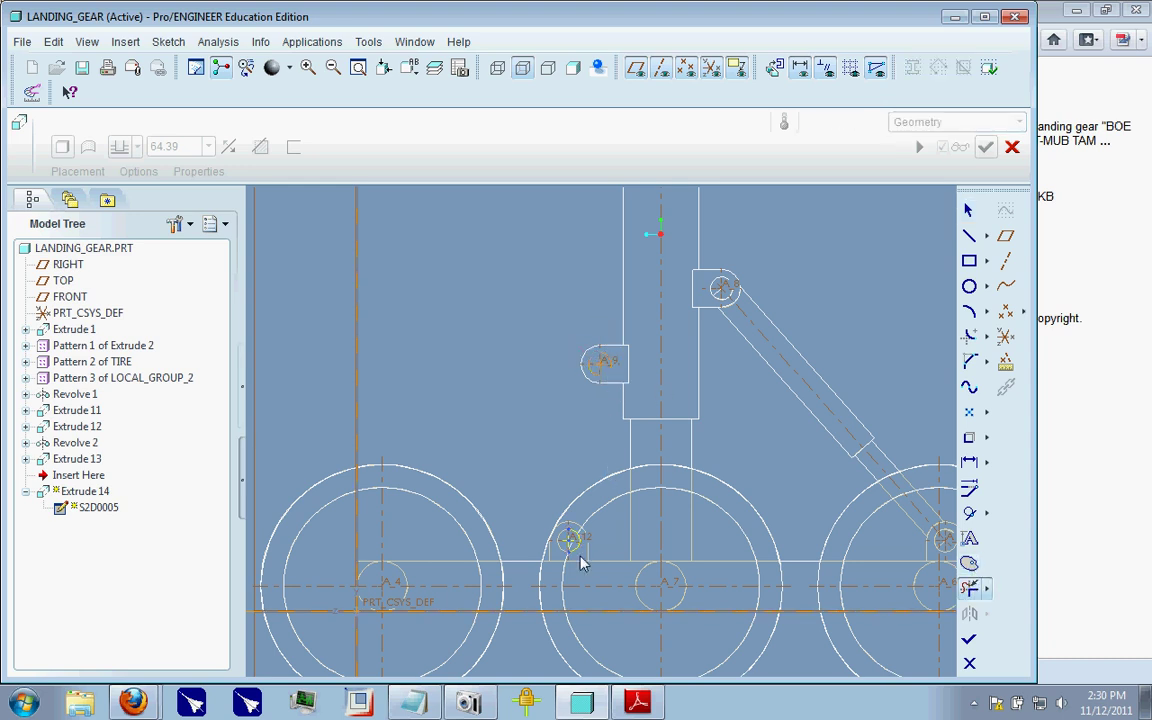
pyautogui.scroll(-2, 567, 562)
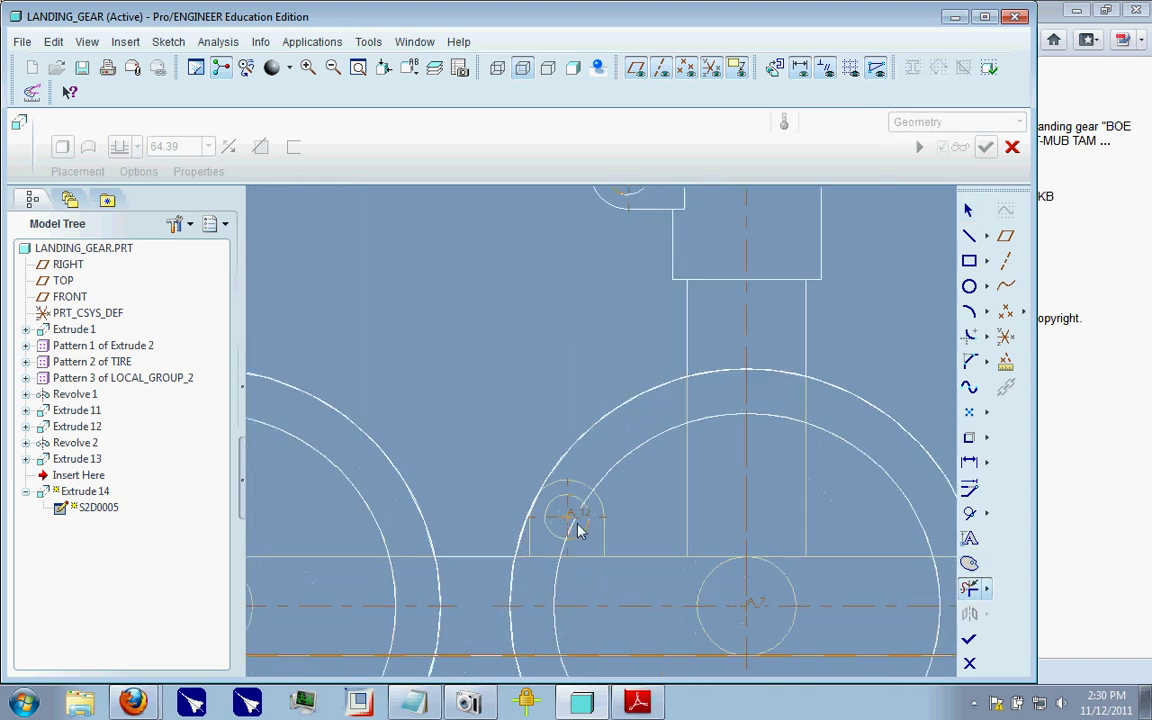
pyautogui.scroll(2, 622, 549)
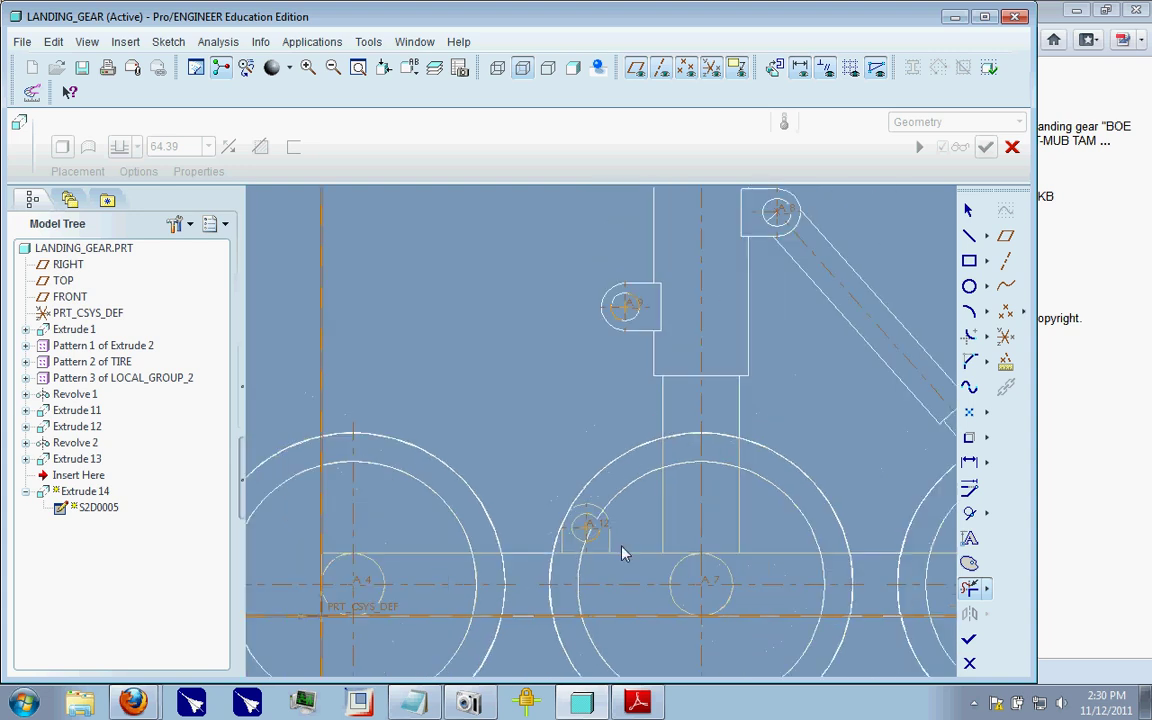
# - Sketch a two-segment bent centre path from the strut lug's hole centre to the beam lug's hole centre and move its corner outward
pyautogui.click(967, 241)
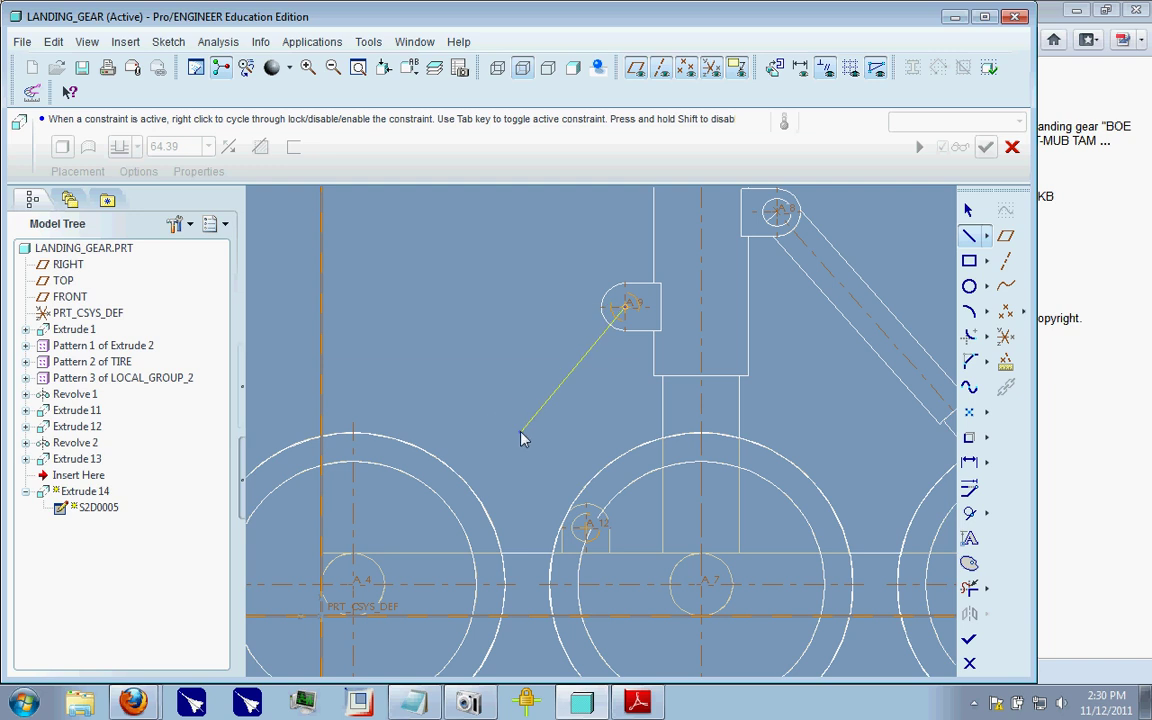
pyautogui.rightClick(467, 447)
pyautogui.click(498, 425)
pyautogui.click(586, 525)
pyautogui.click(968, 210)
pyautogui.moveTo(500, 429)
pyautogui.mouseDown()
pyautogui.moveTo(451, 362)
pyautogui.moveTo(466, 388)
pyautogui.mouseUp()
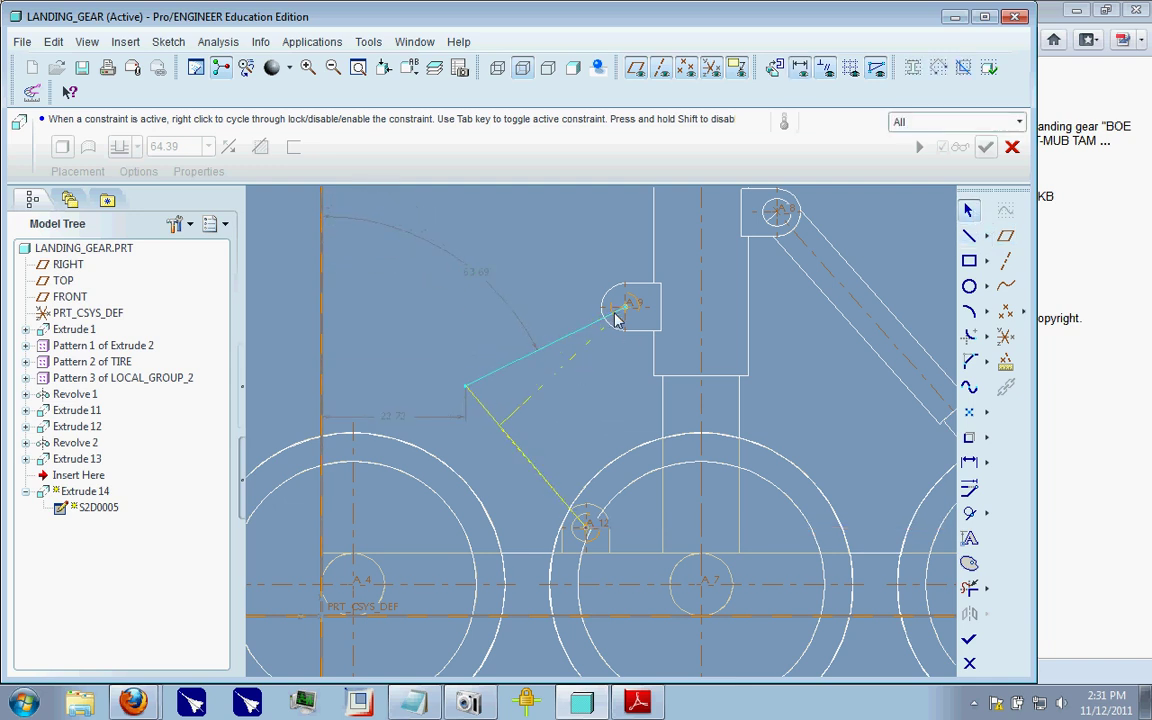
pyautogui.scroll(3, 532, 404)
pyautogui.scroll(-2, 533, 372)
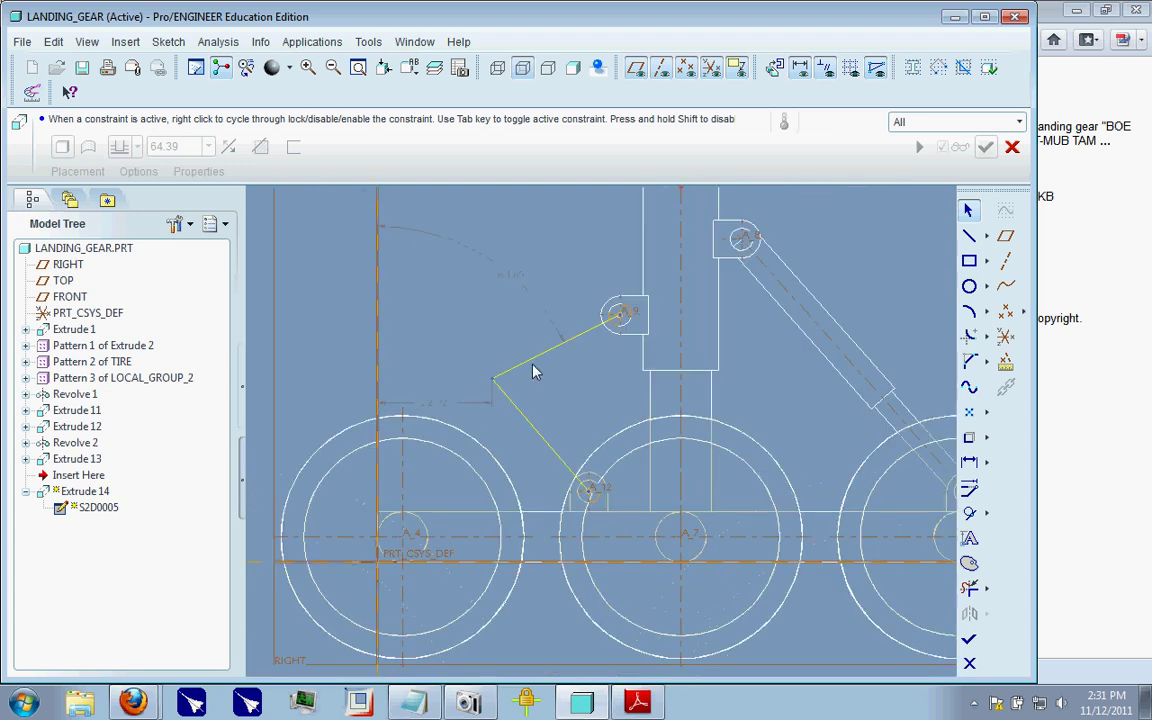
# - Sketch a parallel line on each side of the path's upper segment, starting each with a short perpendicular from the strut lug's hole centre
pyautogui.click(971, 240)
pyautogui.scroll(-5, 630, 314)
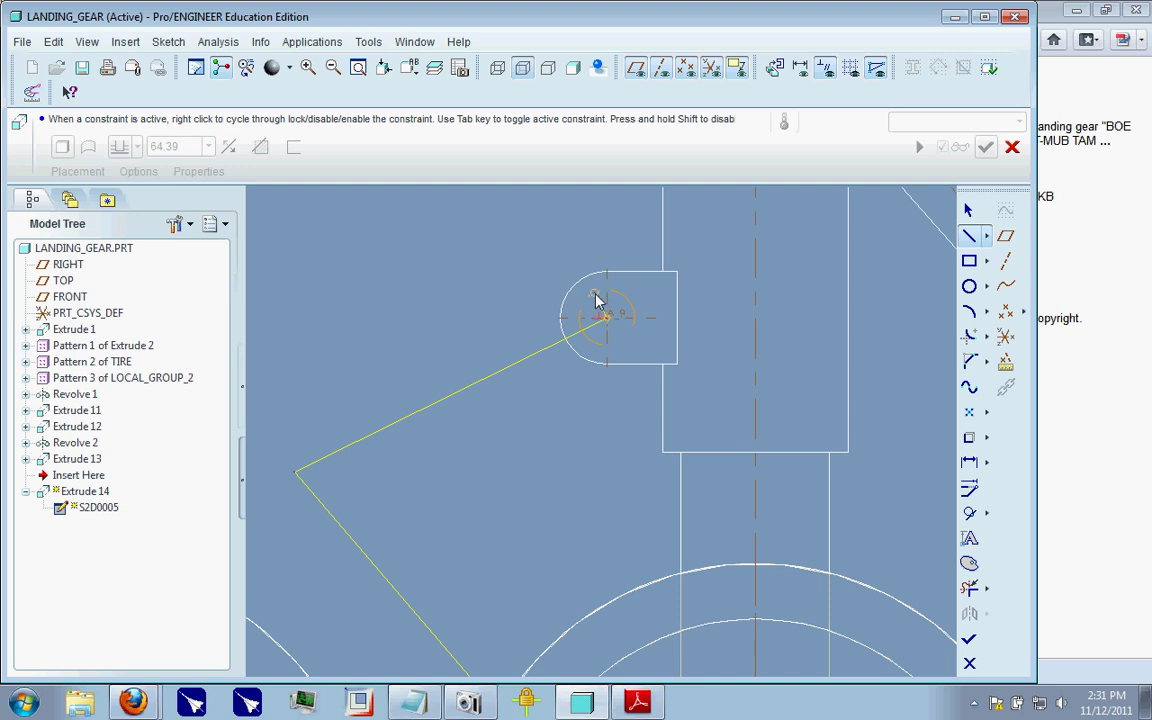
pyautogui.scroll(3, 600, 297)
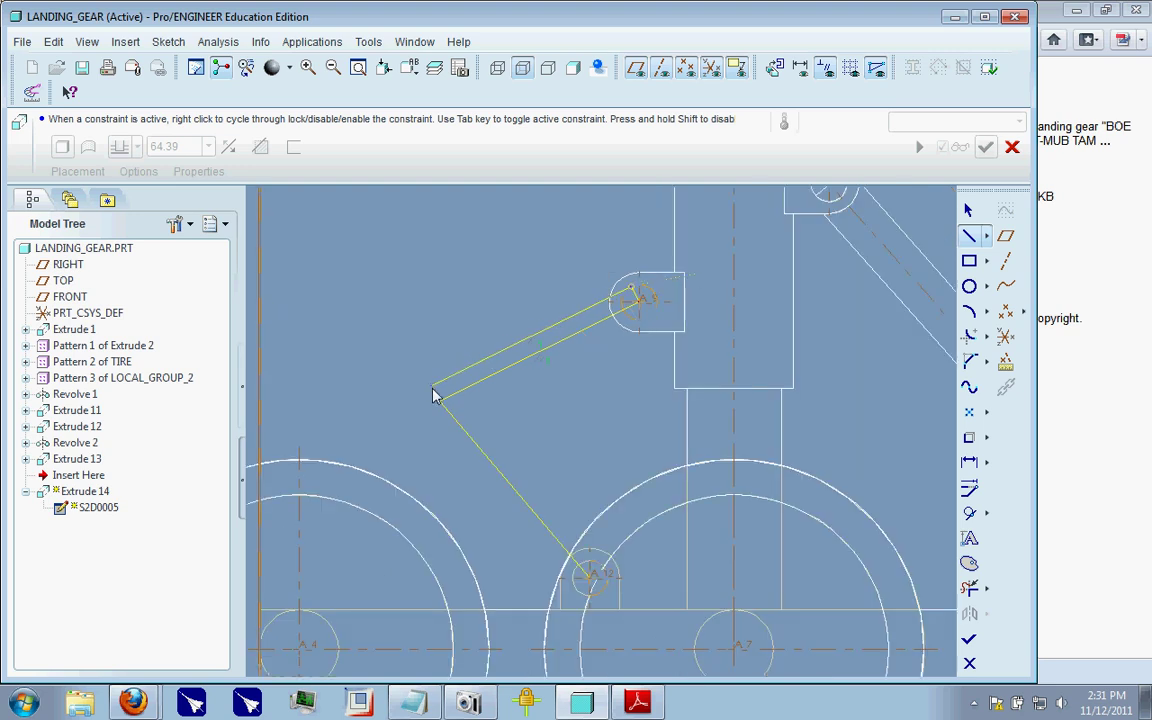
pyautogui.click(409, 398)
pyautogui.click(624, 310)
pyautogui.scroll(-4, 641, 313)
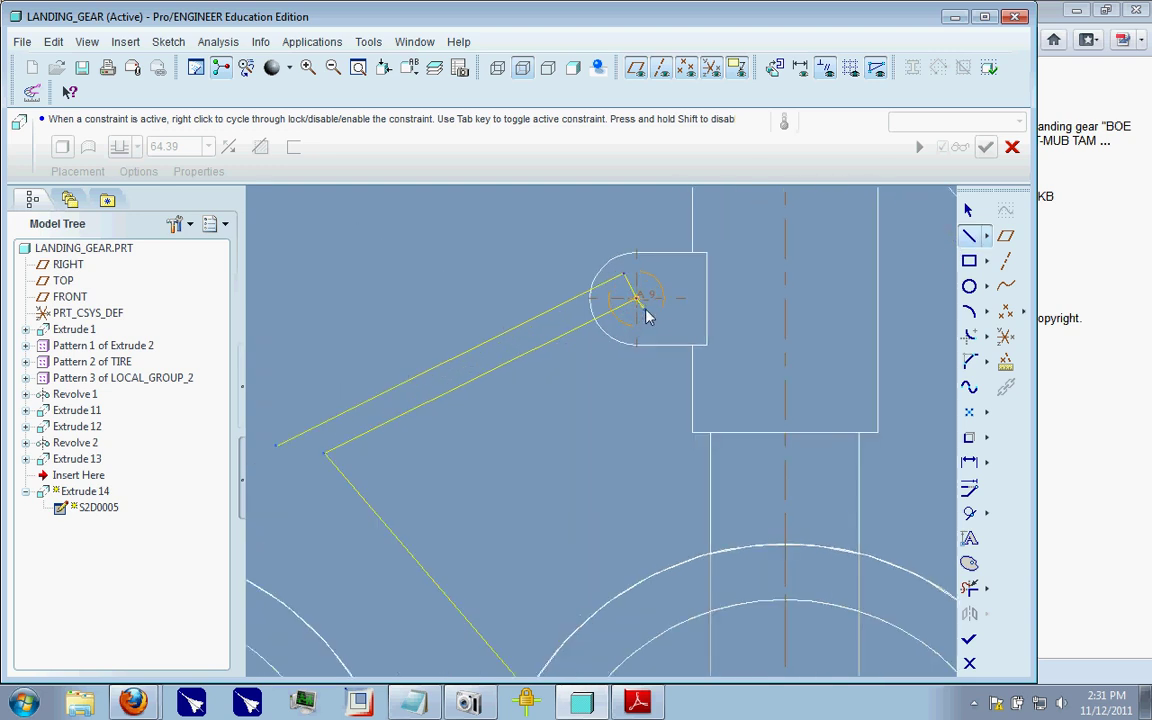
pyautogui.scroll(3, 787, 314)
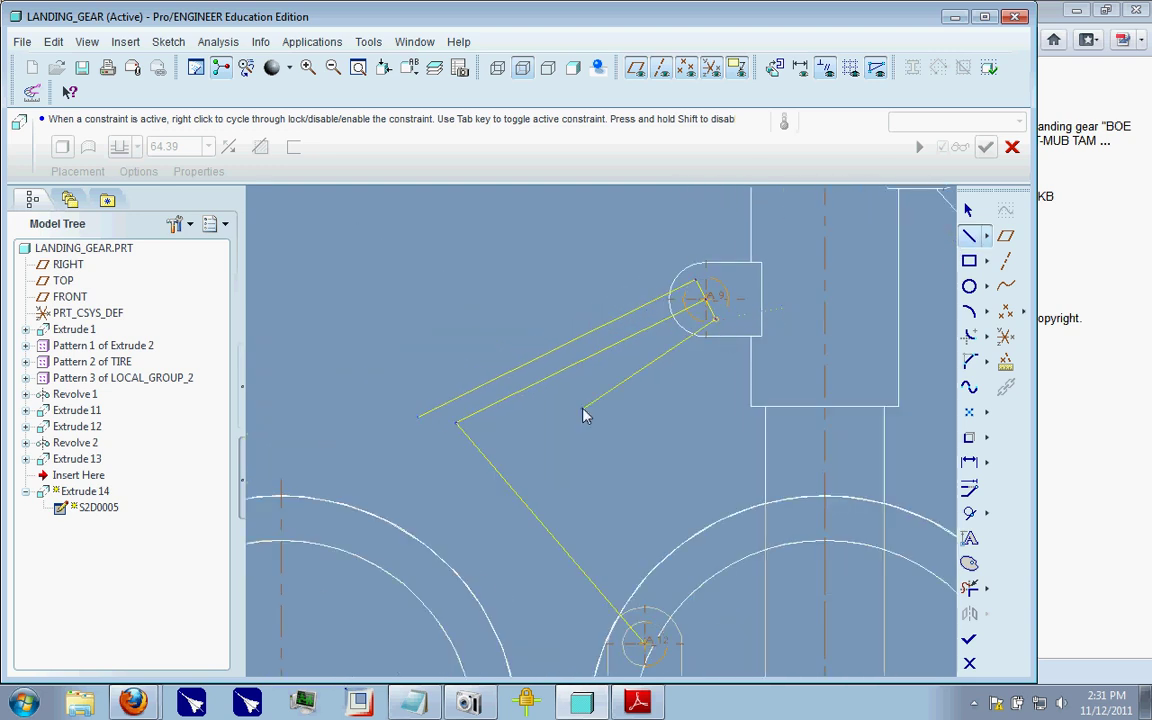
pyautogui.click(430, 461)
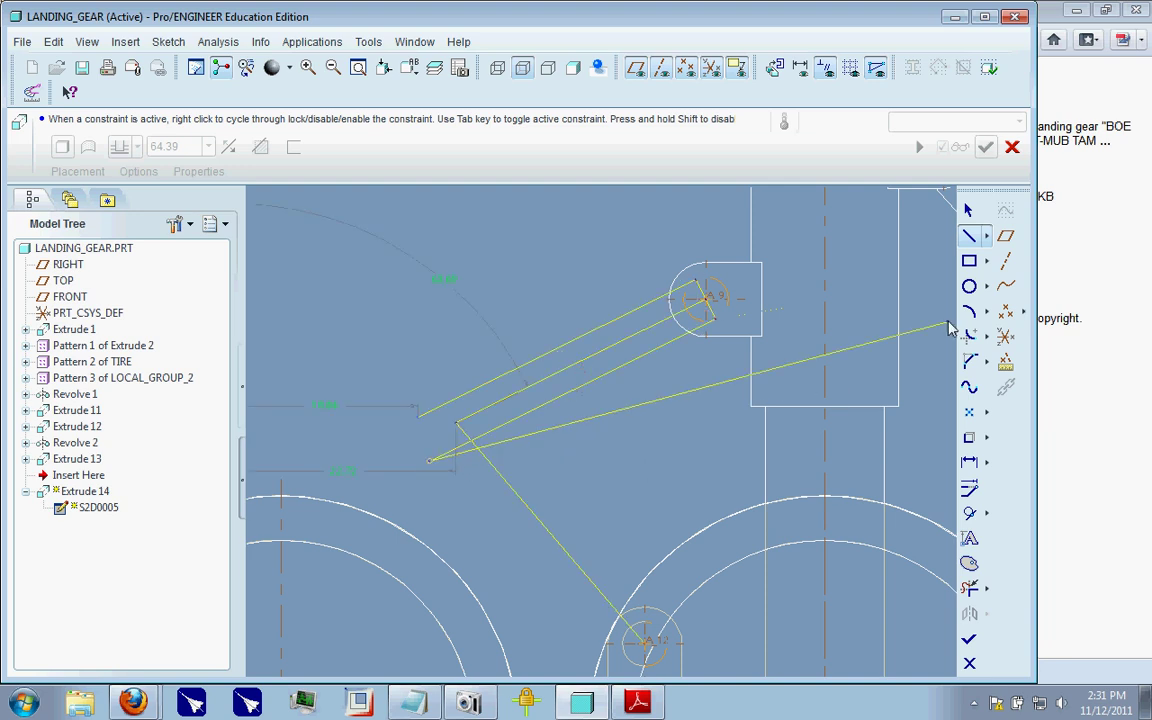
# - Sketch a parallel line on each side of the path's lower segment, starting each with a short perpendicular from the beam lug's hole centre
pyautogui.click(971, 238)
pyautogui.scroll(4, 748, 234)
pyautogui.scroll(-5, 691, 408)
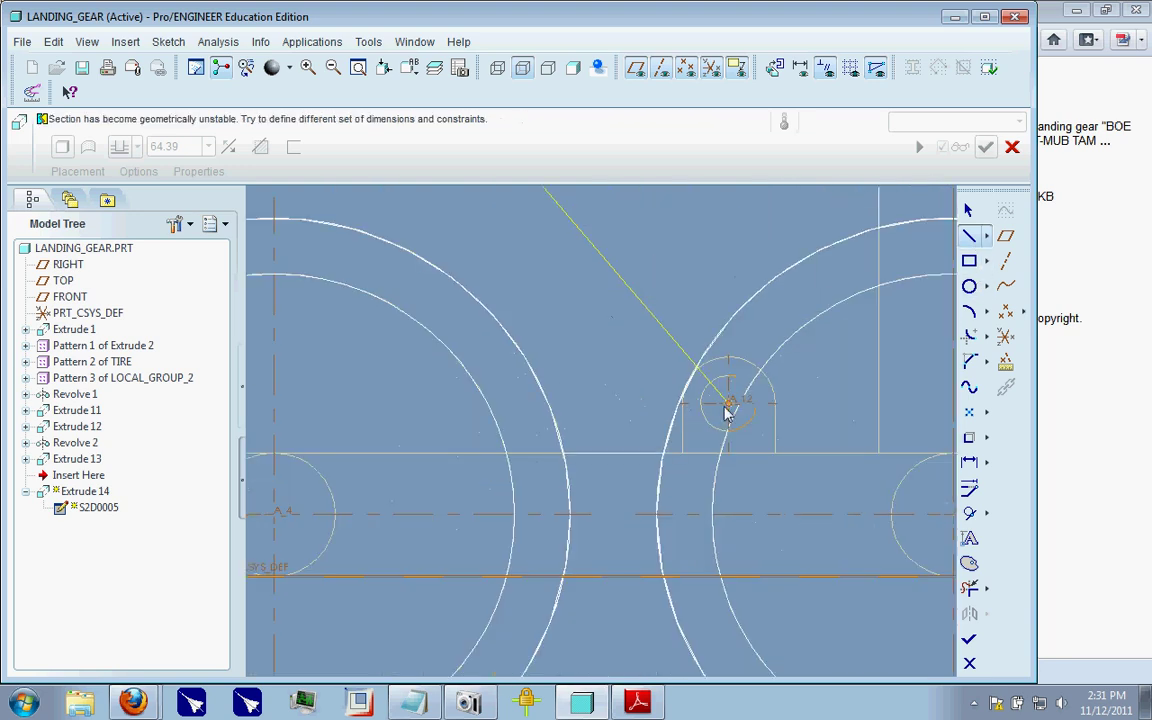
pyautogui.click(728, 406)
pyautogui.scroll(4, 805, 412)
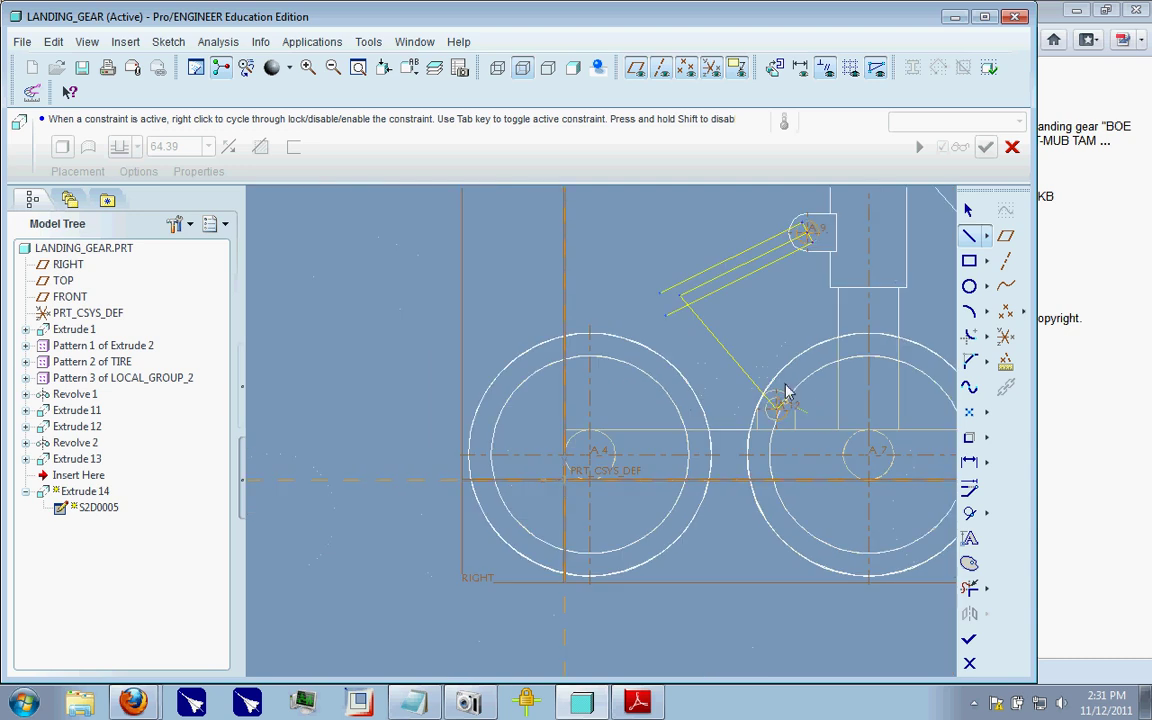
pyautogui.scroll(-5, 700, 290)
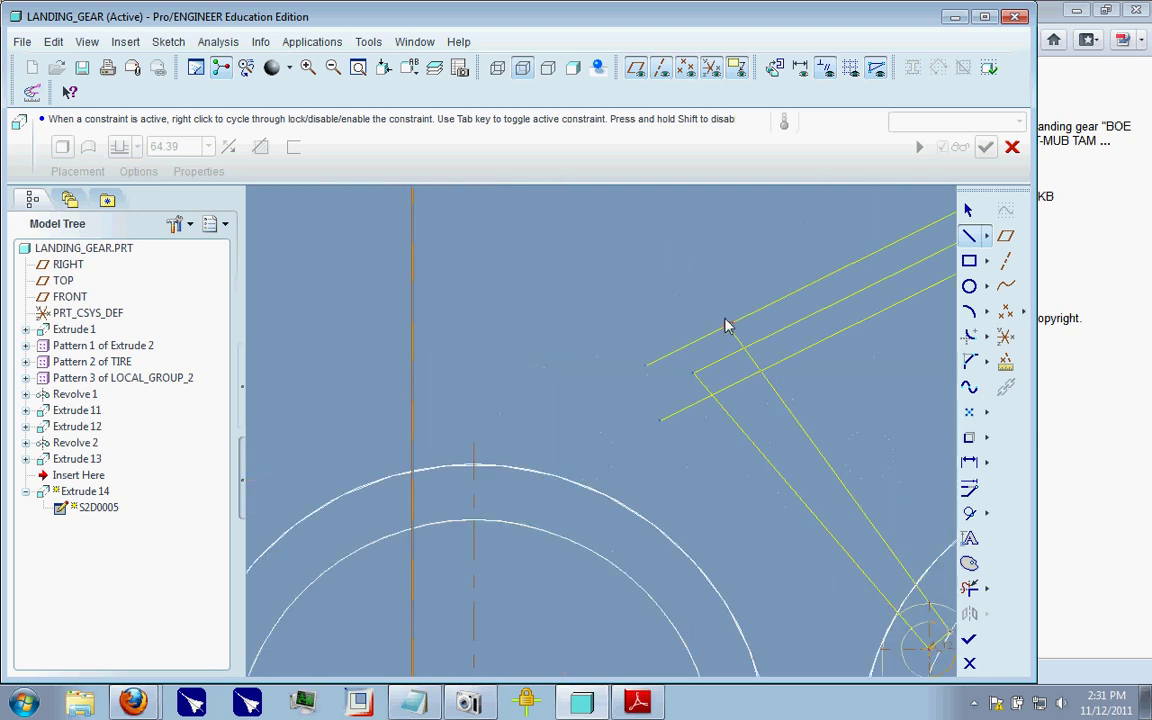
pyautogui.click(660, 291)
pyautogui.scroll(4, 650, 240)
pyautogui.scroll(-4, 722, 339)
pyautogui.scroll(-2, 760, 393)
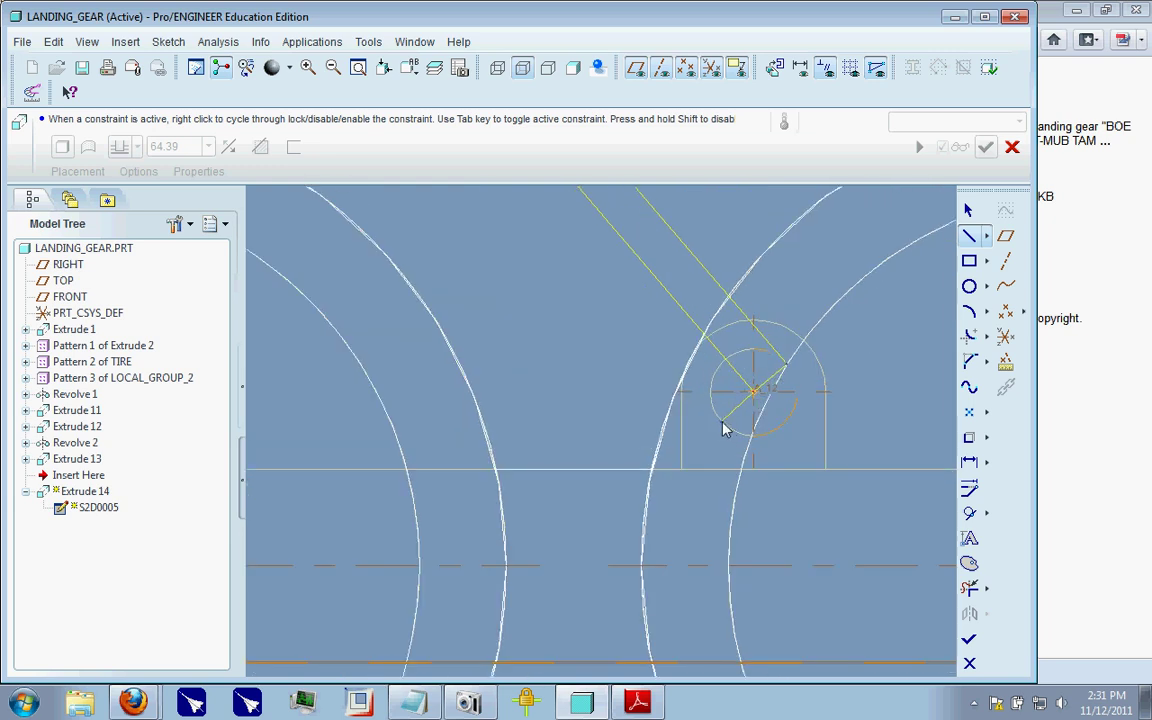
pyautogui.scroll(2, 722, 427)
pyautogui.scroll(2, 694, 391)
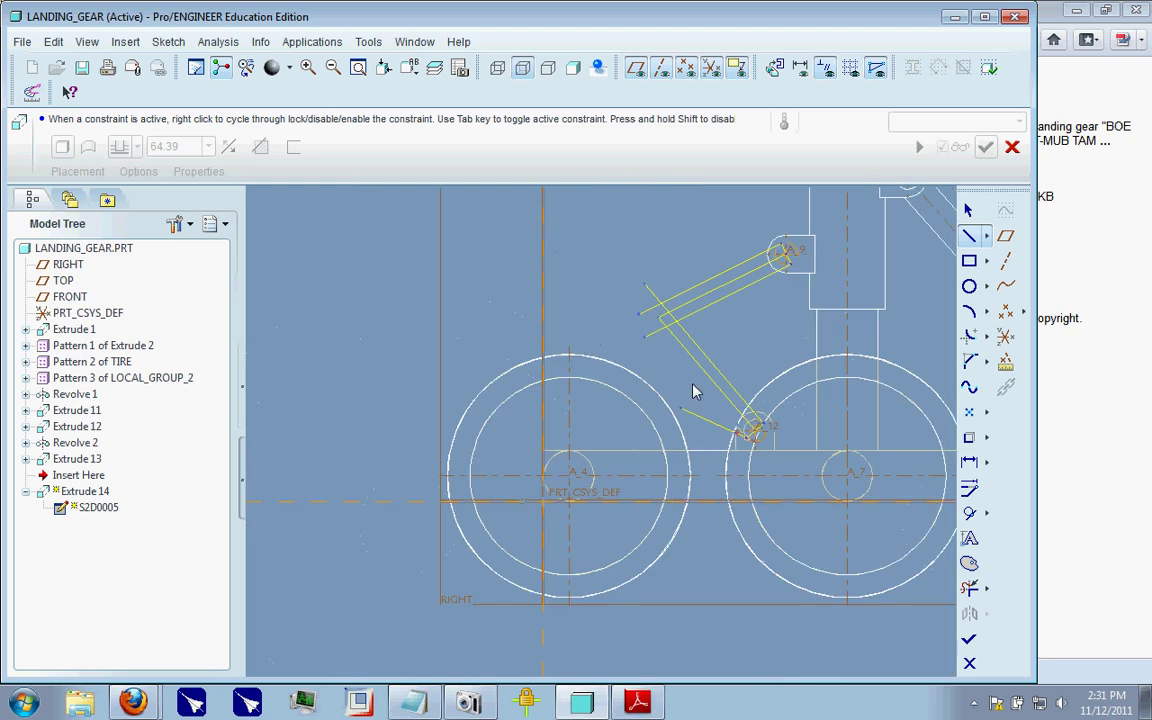
pyautogui.click(614, 284)
# - Trim the centre path and the overlapping line ends at the elbow to leave a clean V-shaped link outline
pyautogui.click(967, 212)
pyautogui.scroll(-4, 873, 386)
pyautogui.click(970, 588)
pyautogui.moveTo(760, 283); pyautogui.dragTo(752, 386)
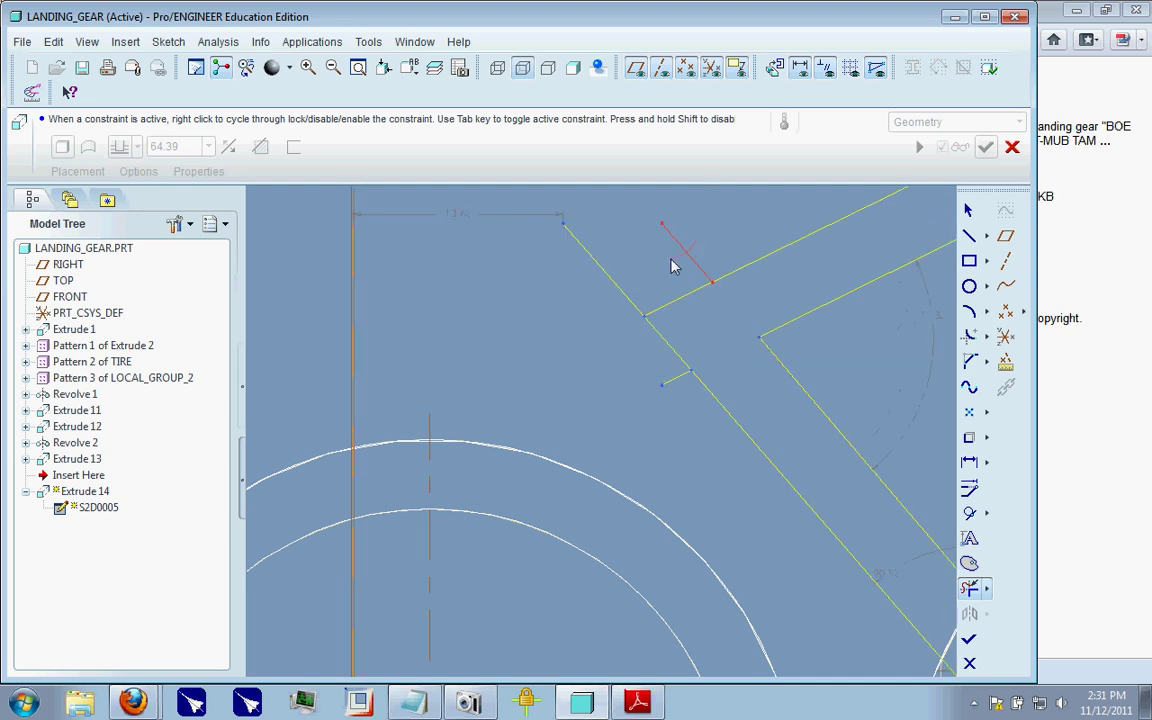
pyautogui.scroll(-5, 591, 401)
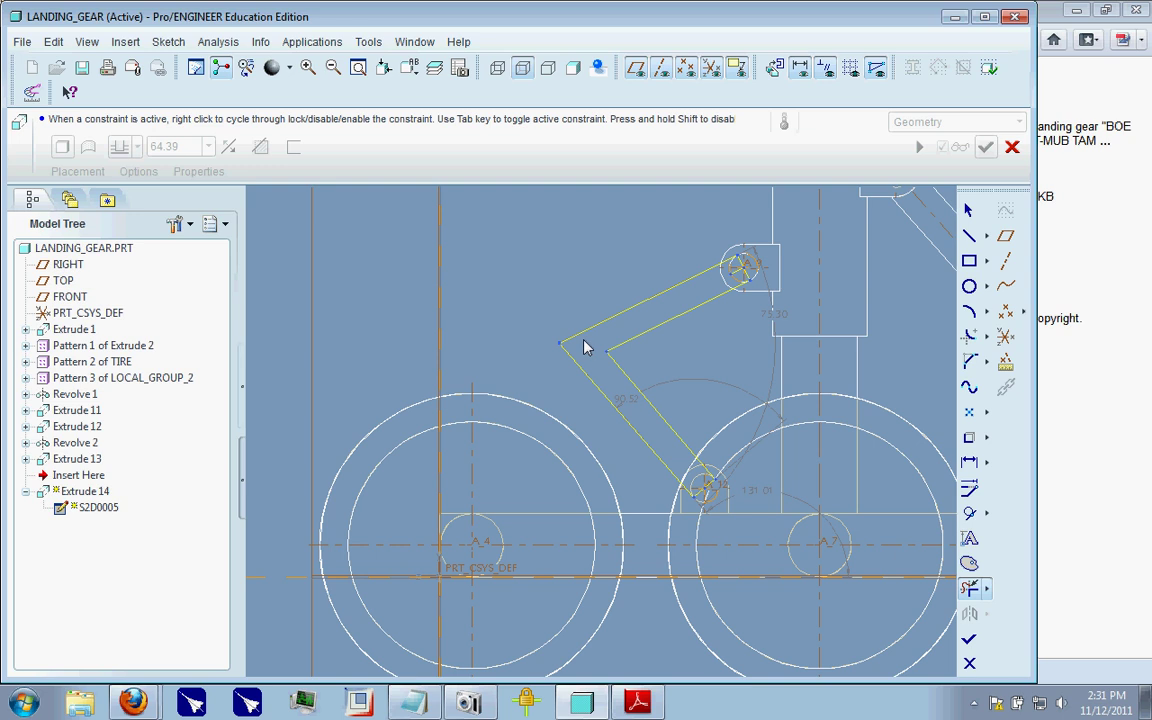
# - Project the strut lug's hole edges into the sketch and trim the surplus to round the link's upper end
pyautogui.scroll(5, 748, 272)
pyautogui.scroll(-3, 733, 300)
pyautogui.scroll(5, 746, 447)
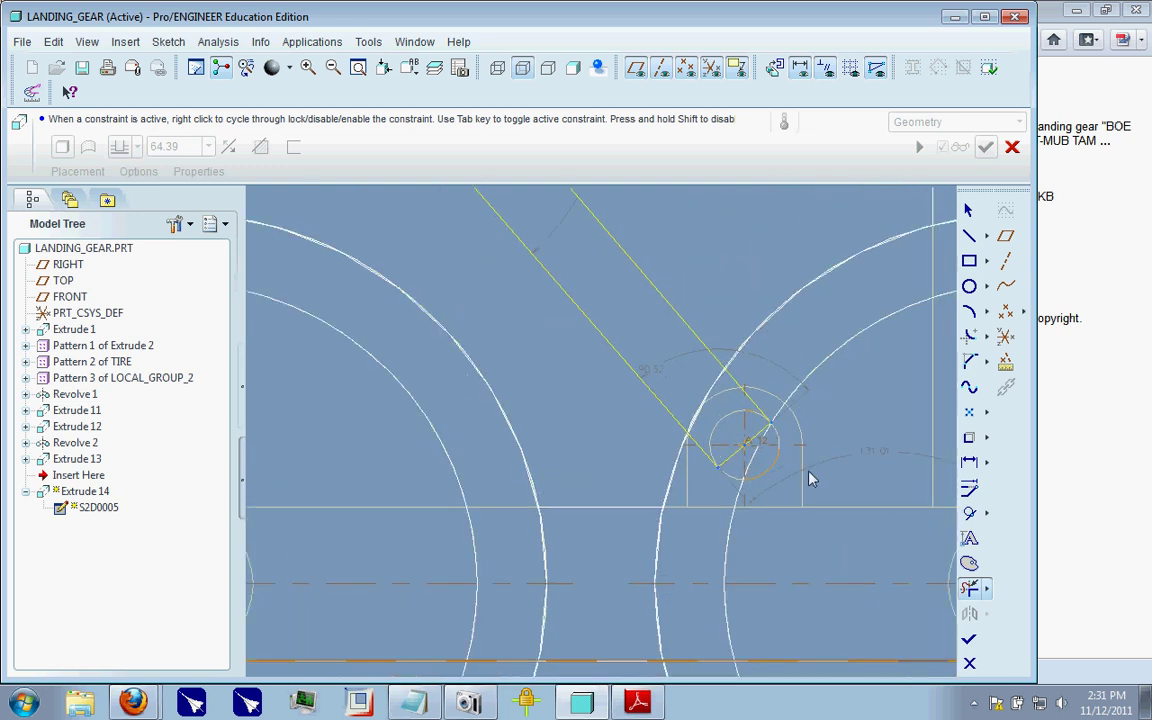
pyautogui.scroll(-5, 760, 430)
pyautogui.scroll(5, 785, 303)
pyautogui.scroll(-3, 815, 296)
pyautogui.scroll(-1, 826, 291)
pyautogui.press('u')
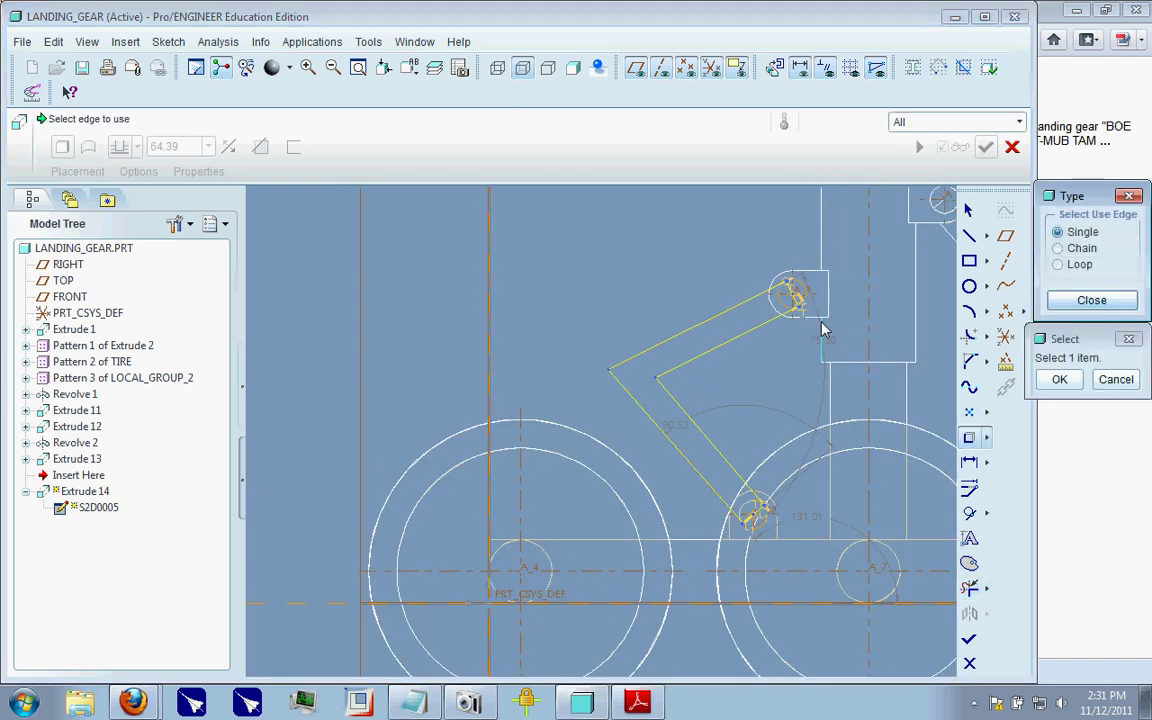
pyautogui.scroll(5, 805, 270)
pyautogui.click(815, 270)
pyautogui.click(811, 295)
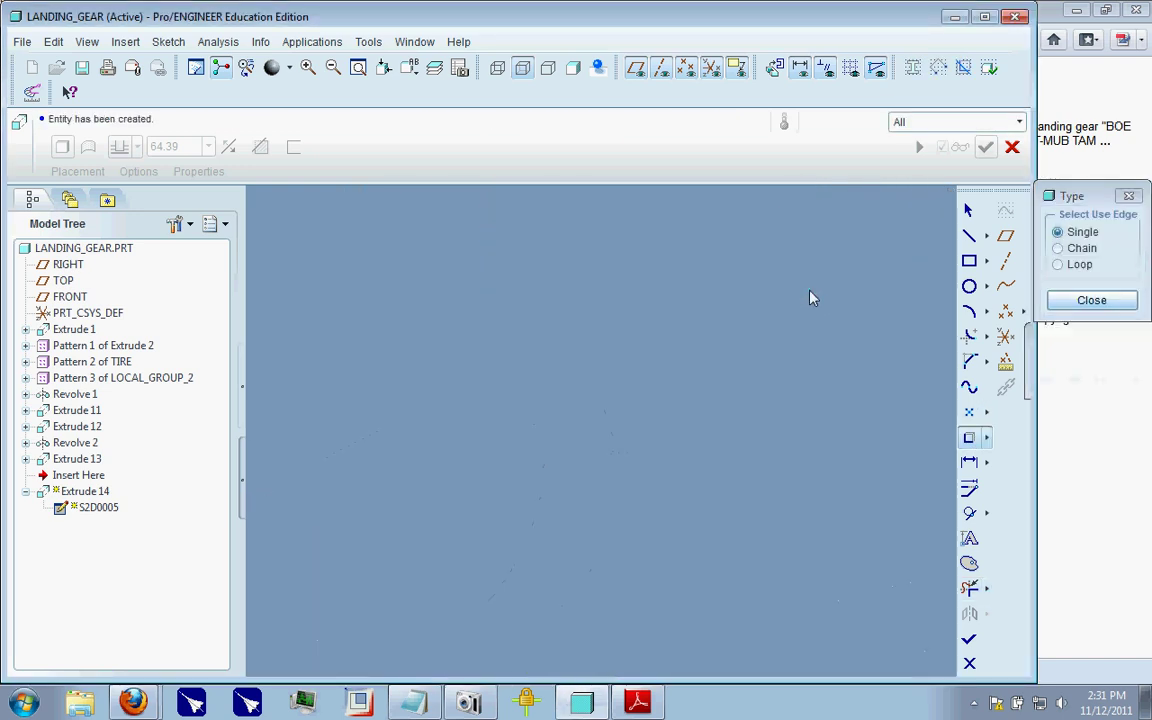
pyautogui.click(1088, 300)
pyautogui.click(969, 588)
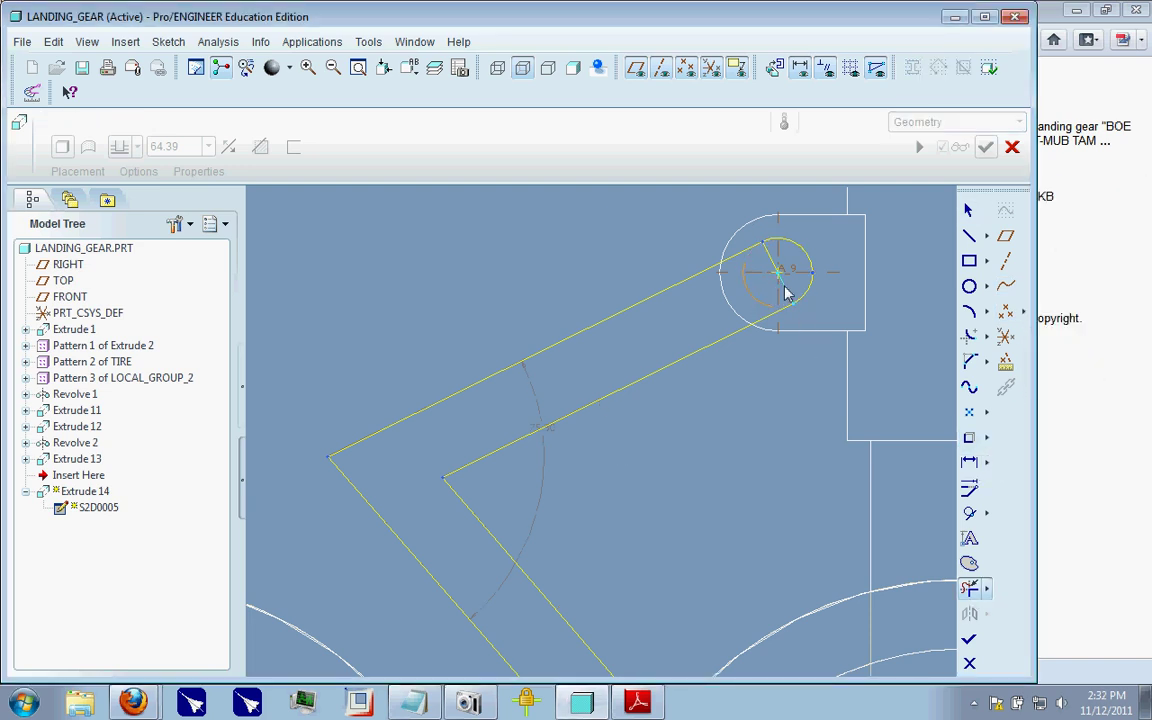
# - Delete the straight closing line across the beam lug's hole at the link's lower end
pyautogui.scroll(-4, 889, 246)
pyautogui.scroll(4, 790, 322)
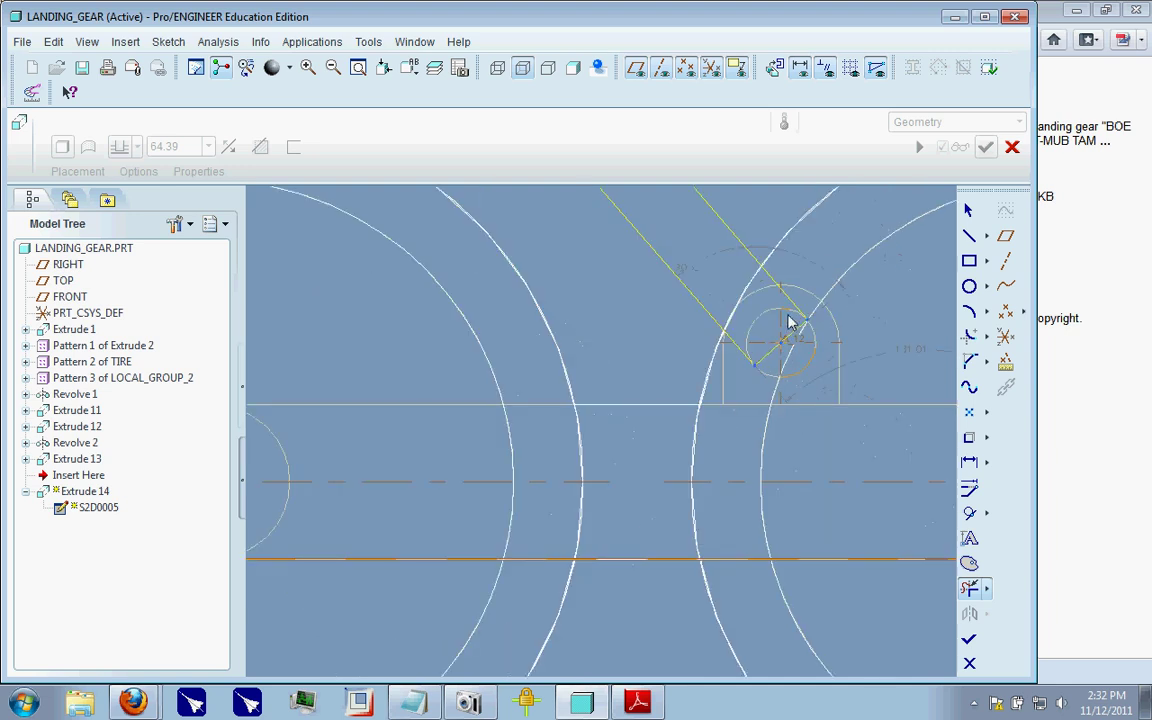
pyautogui.click(800, 338)
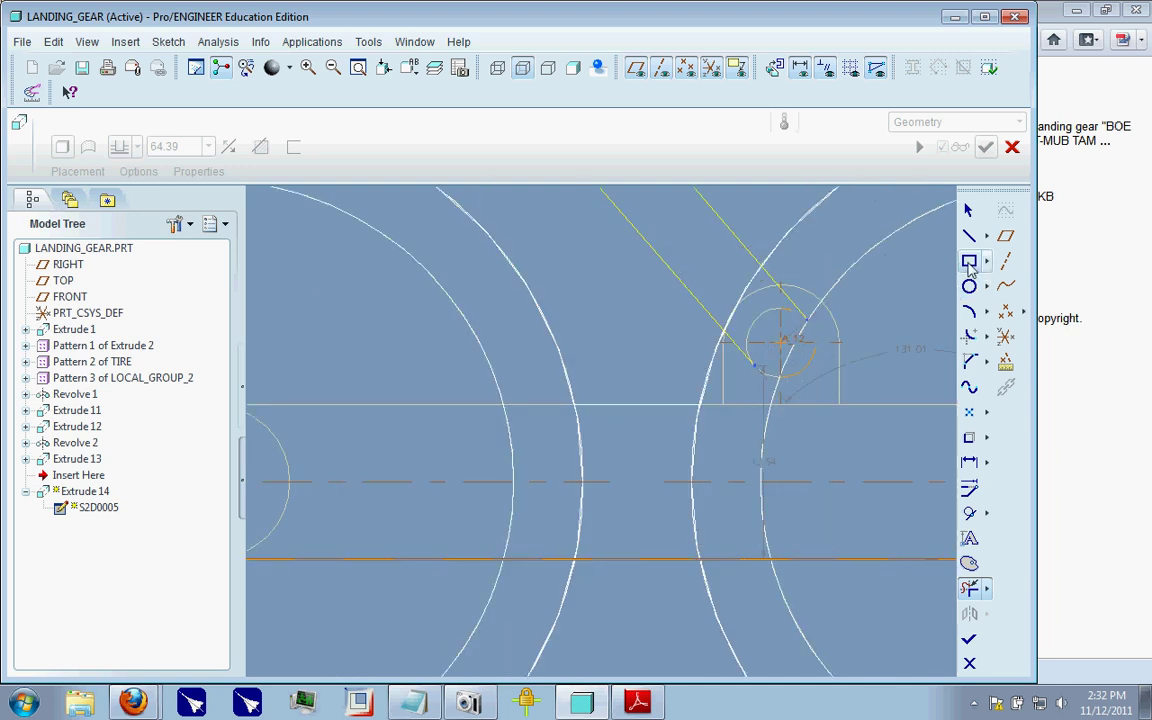
pyautogui.click(969, 286)
pyautogui.click(782, 315)
pyautogui.click(972, 590)
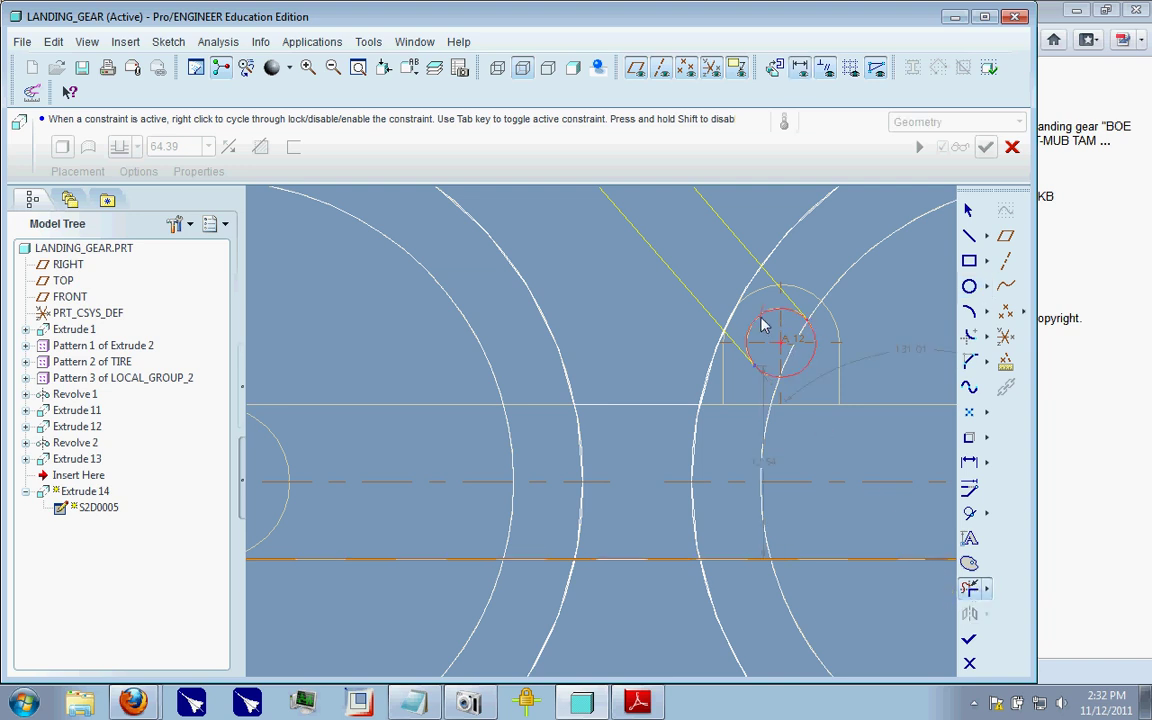
pyautogui.click(969, 286)
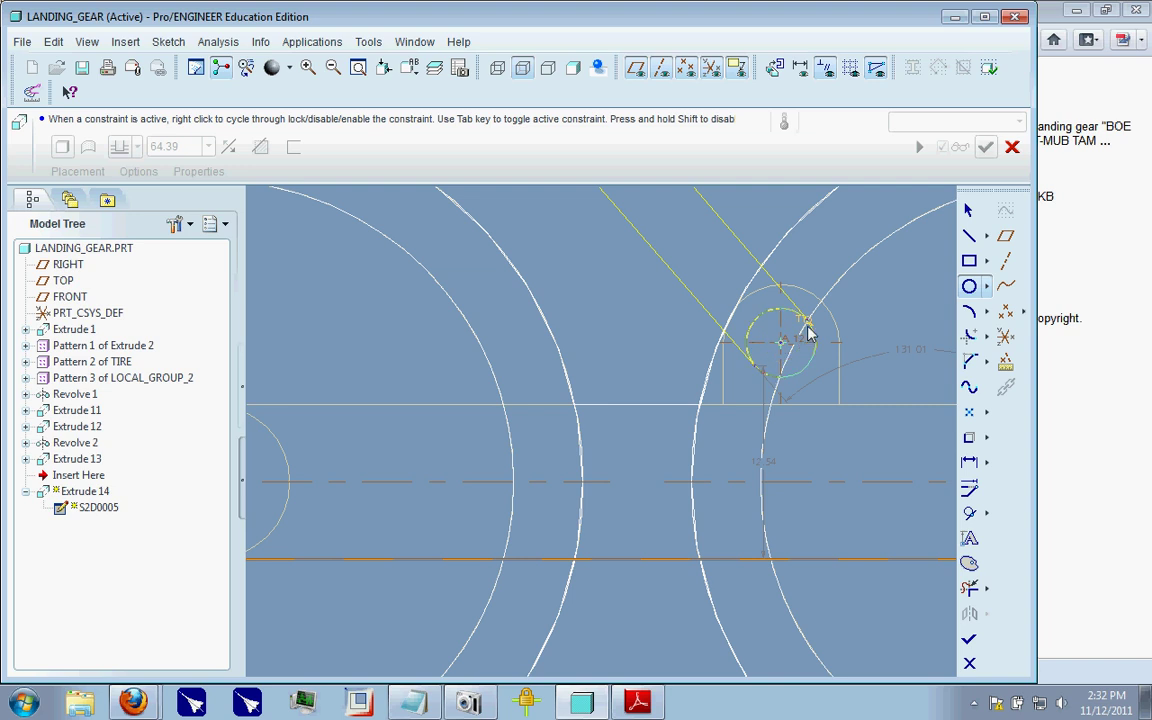
pyautogui.click(969, 588)
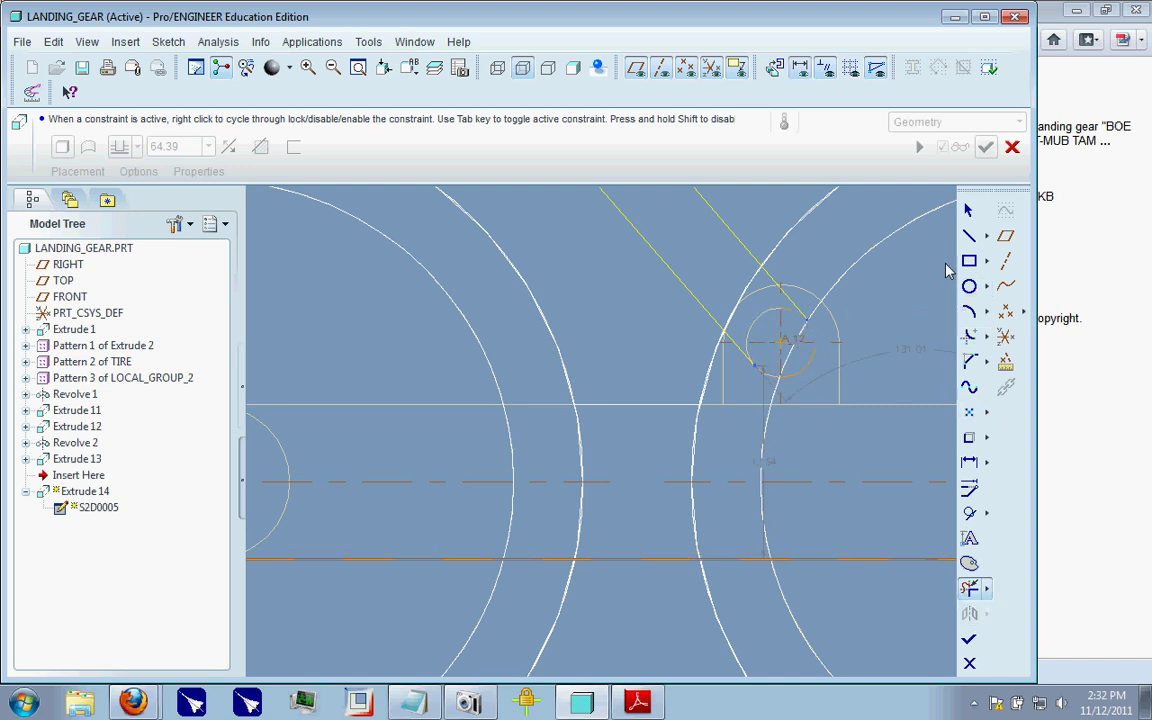
# - Project the beam lug's hole edges into the sketch, trim the surplus to round the link's lower end, and finish the sketch
pyautogui.click(969, 437)
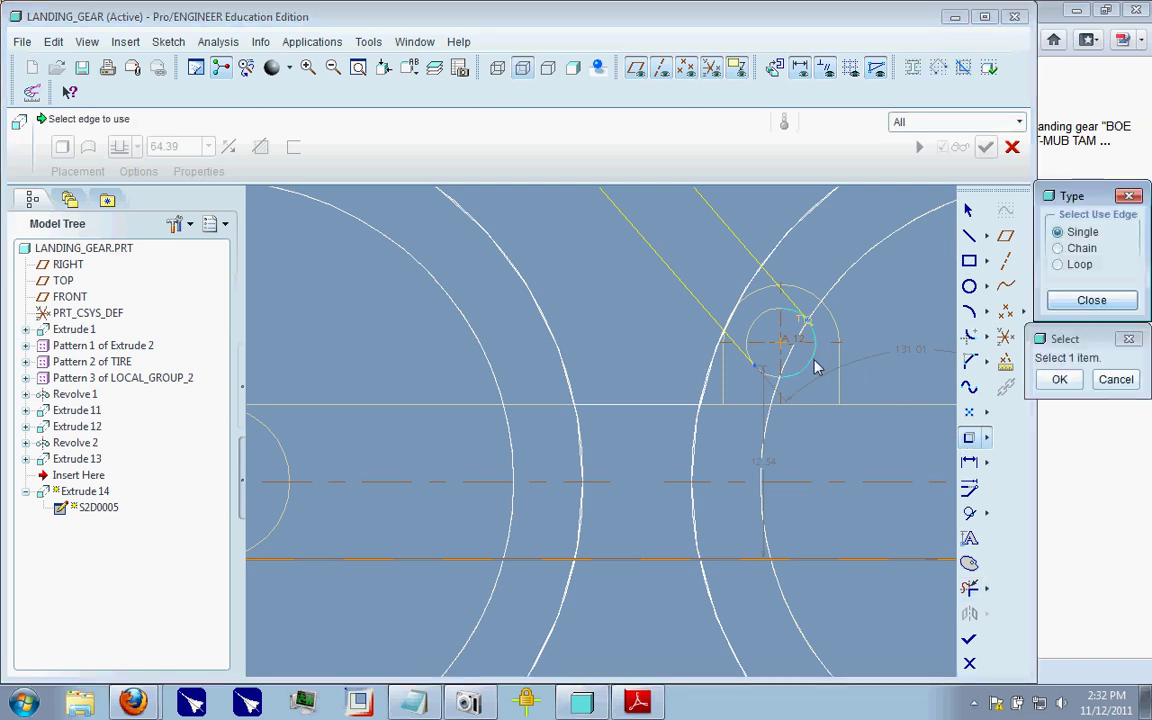
pyautogui.click(810, 362)
pyautogui.click(1088, 301)
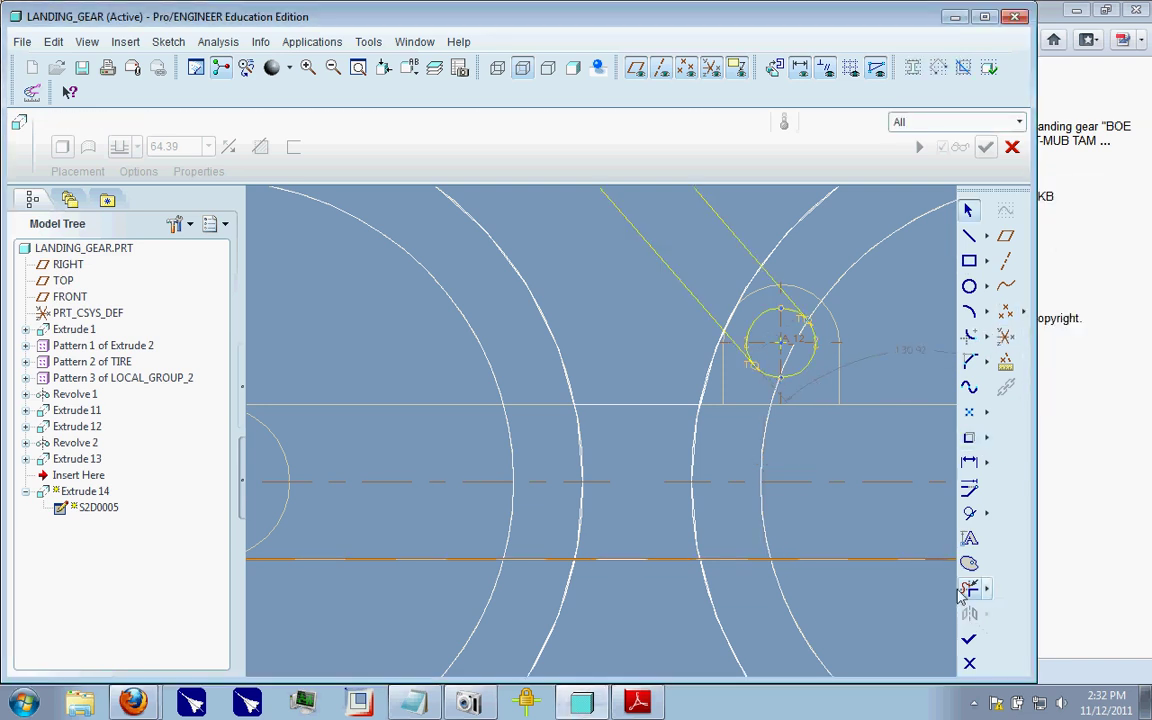
pyautogui.click(968, 590)
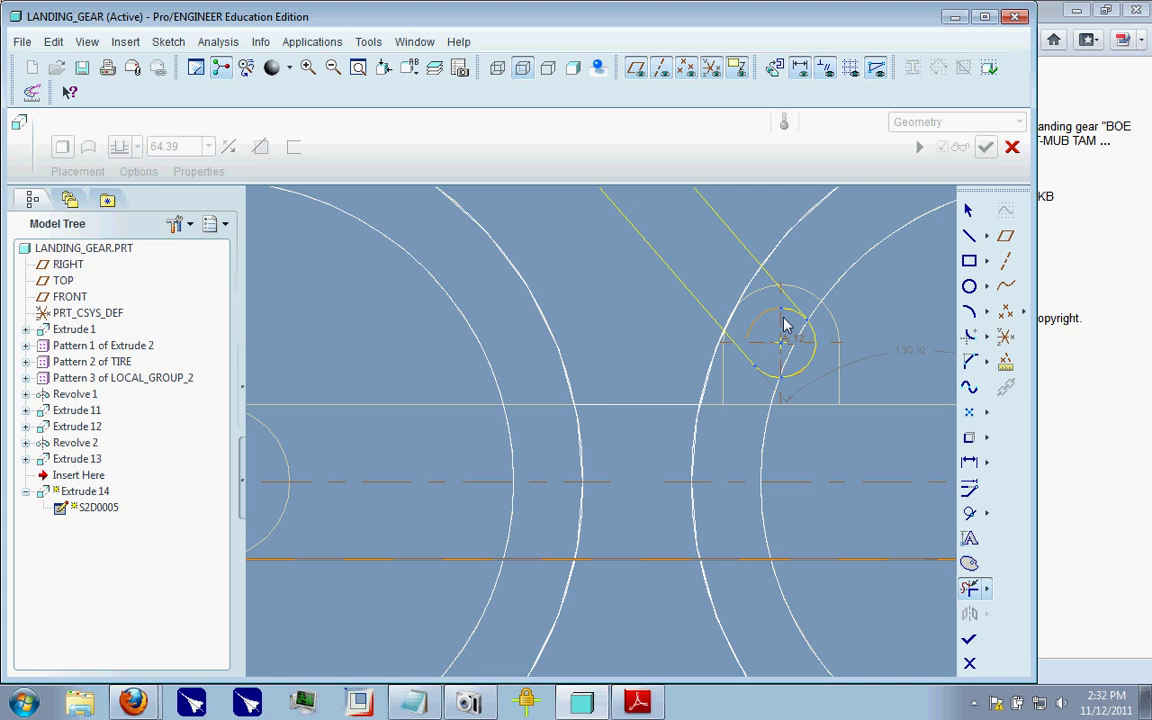
pyautogui.click(795, 320)
pyautogui.click(970, 639)
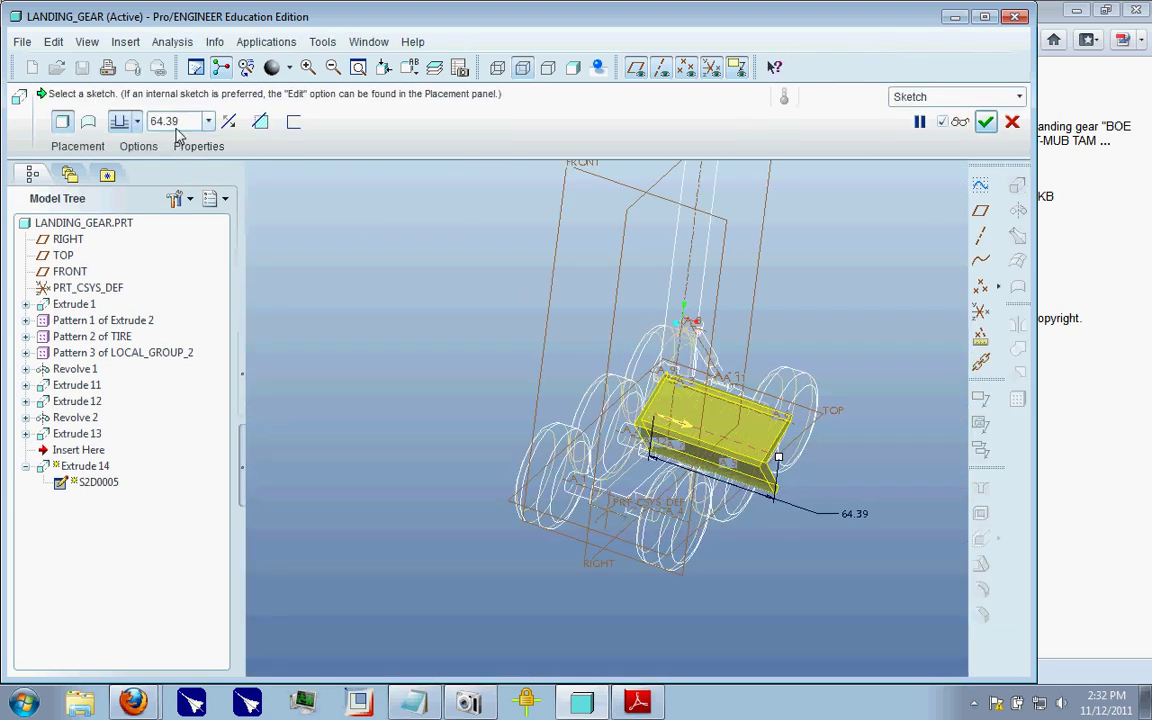
# - Extrude the V-shaped link symmetrically about its sketch plane to a total depth of 6 and display the model shaded
pyautogui.click(138, 121)
pyautogui.click(119, 172)
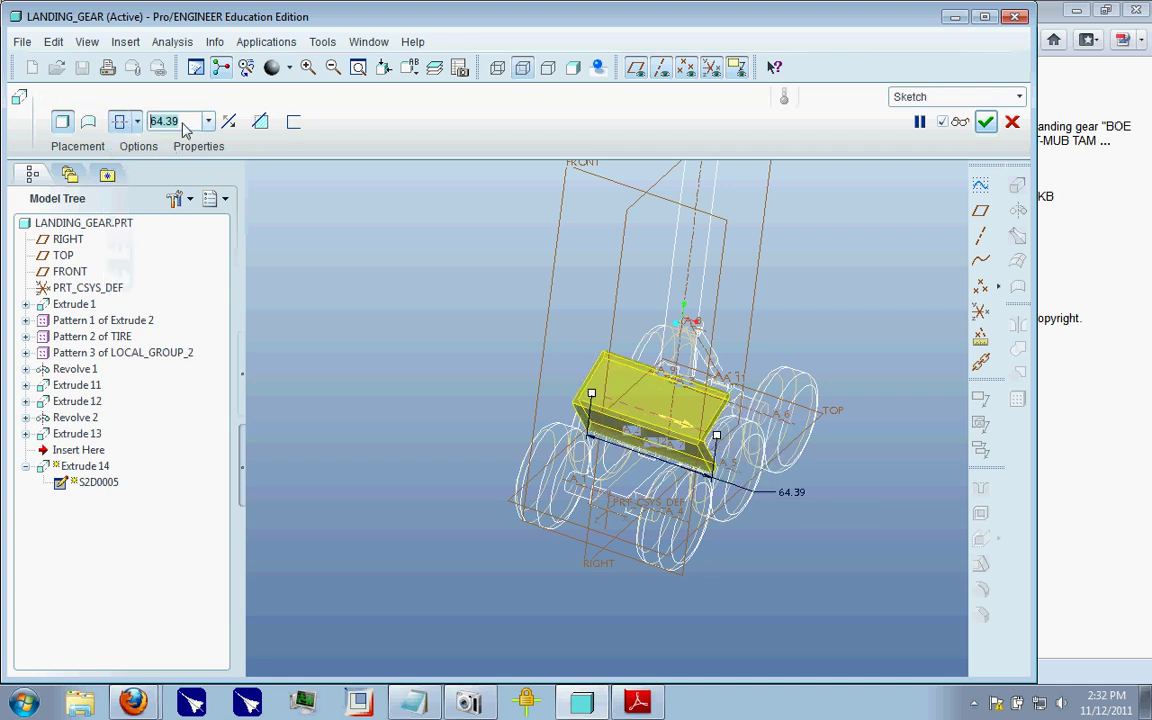
pyautogui.write('6')
pyautogui.press('Return')
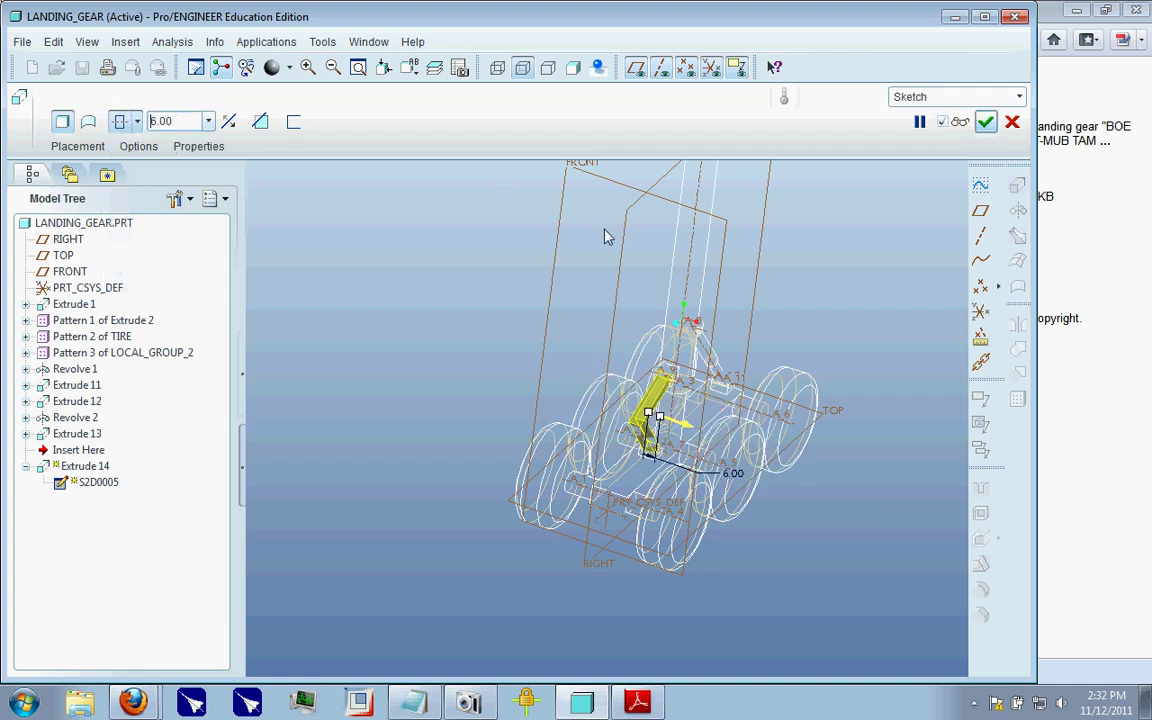
pyautogui.scroll(3, 665, 390)
pyautogui.click(986, 122)
pyautogui.scroll(3, 761, 390)
pyautogui.scroll(-2, 700, 350)
pyautogui.click(572, 67)
pyautogui.scroll(-3, 576, 237)
pyautogui.moveTo(535, 237); pyautogui.dragTo(553, 249, button='middle')
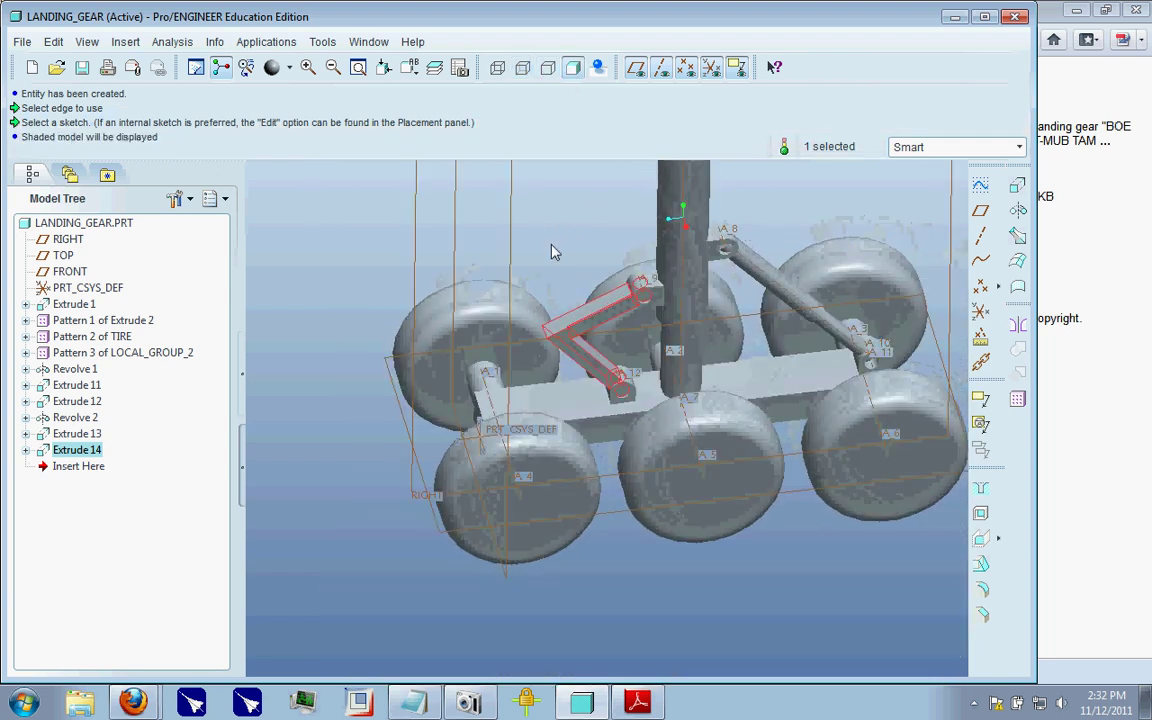
# - Round the outer and inner elbow edges of the V-shaped link with a 4.50 radius
pyautogui.scroll(3, 532, 329)
pyautogui.click(981, 589)
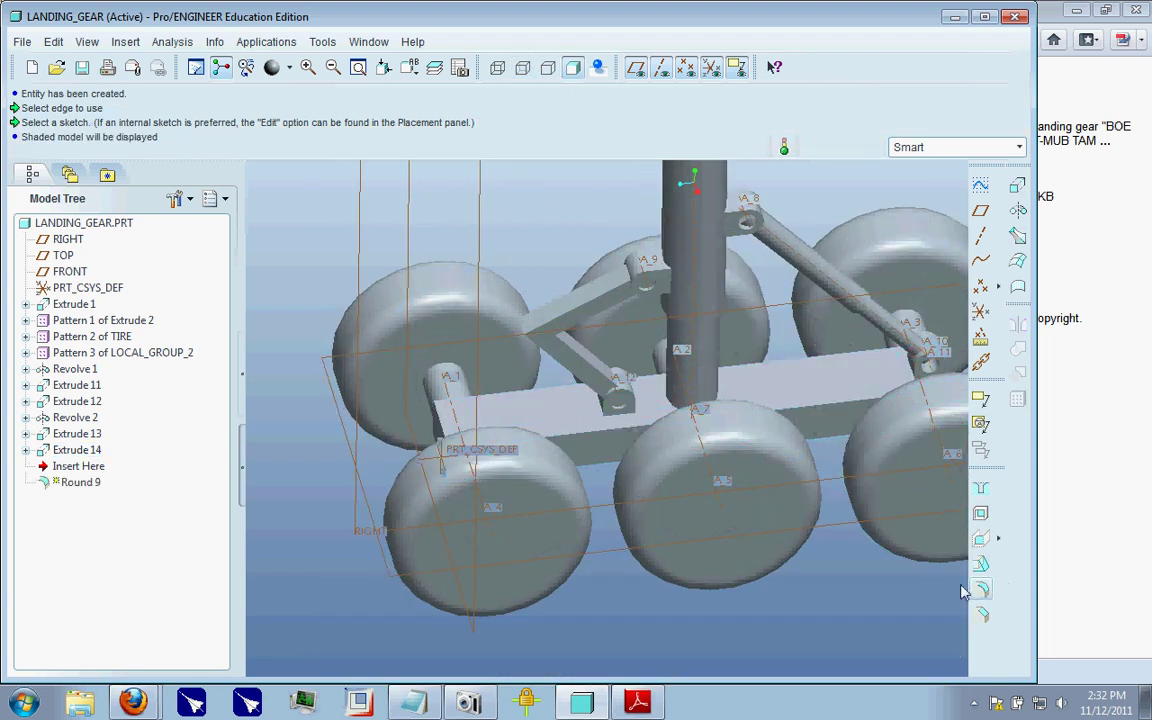
pyautogui.click(527, 334)
pyautogui.scroll(3, 522, 357)
pyautogui.scroll(1, 522, 357)
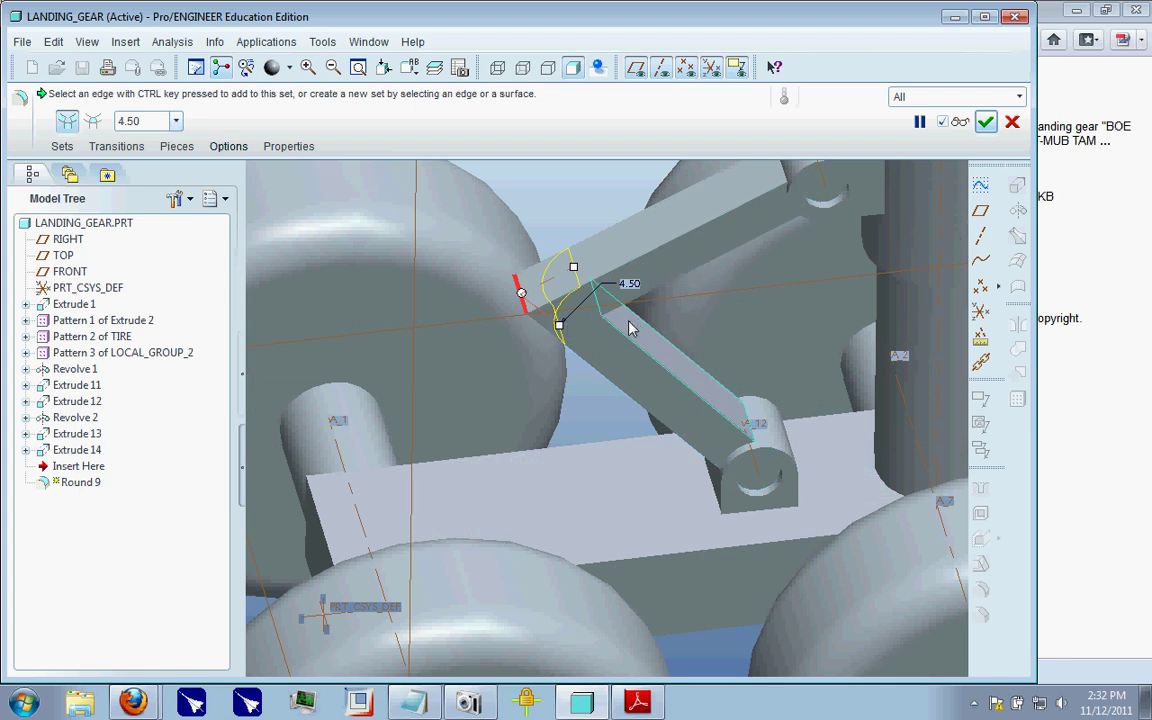
pyautogui.scroll(3, 614, 342)
pyautogui.keyDown('ctrl'); pyautogui.click(813, 366); pyautogui.keyUp('ctrl')
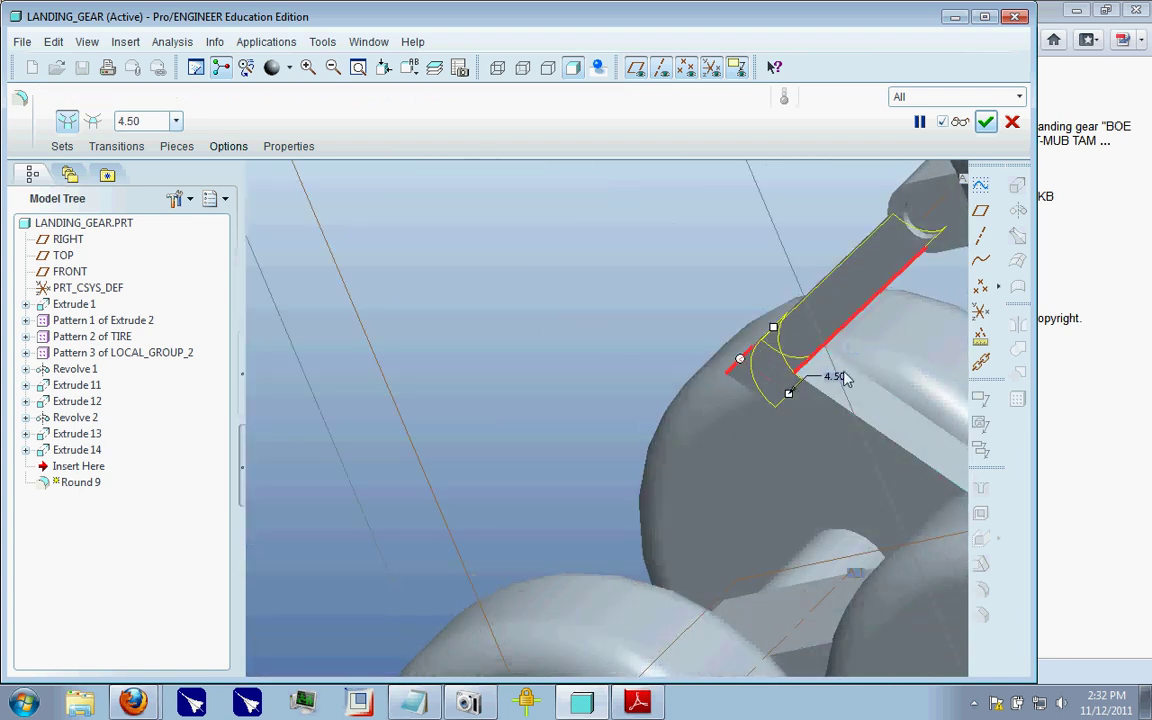
pyautogui.moveTo(848, 378); pyautogui.dragTo(868, 400, button='middle')
pyautogui.moveTo(930, 348); pyautogui.dragTo(897, 155, button='middle')
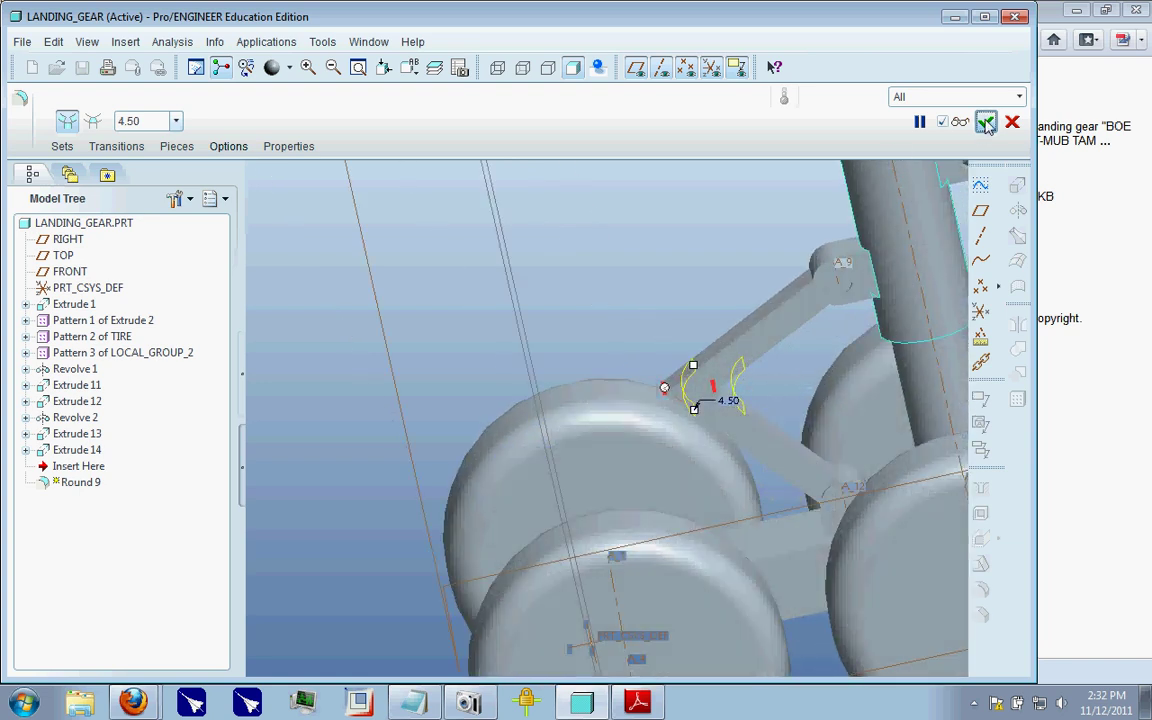
pyautogui.click(985, 122)
# - Start an extrusion with a new sketch on the RIGHT plane and display the model with hidden lines
pyautogui.moveTo(549, 302); pyautogui.dragTo(673, 281, button='middle')
pyautogui.scroll(-3, 902, 308)
pyautogui.scroll(-3, 697, 299)
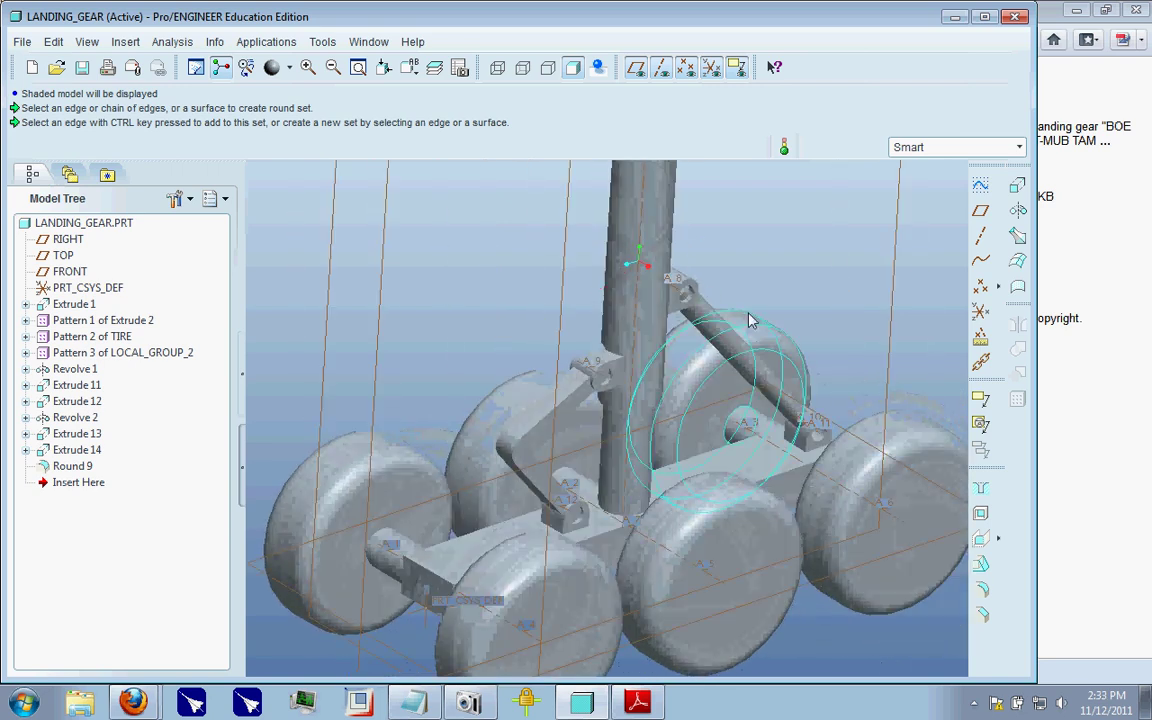
pyautogui.click(1017, 187)
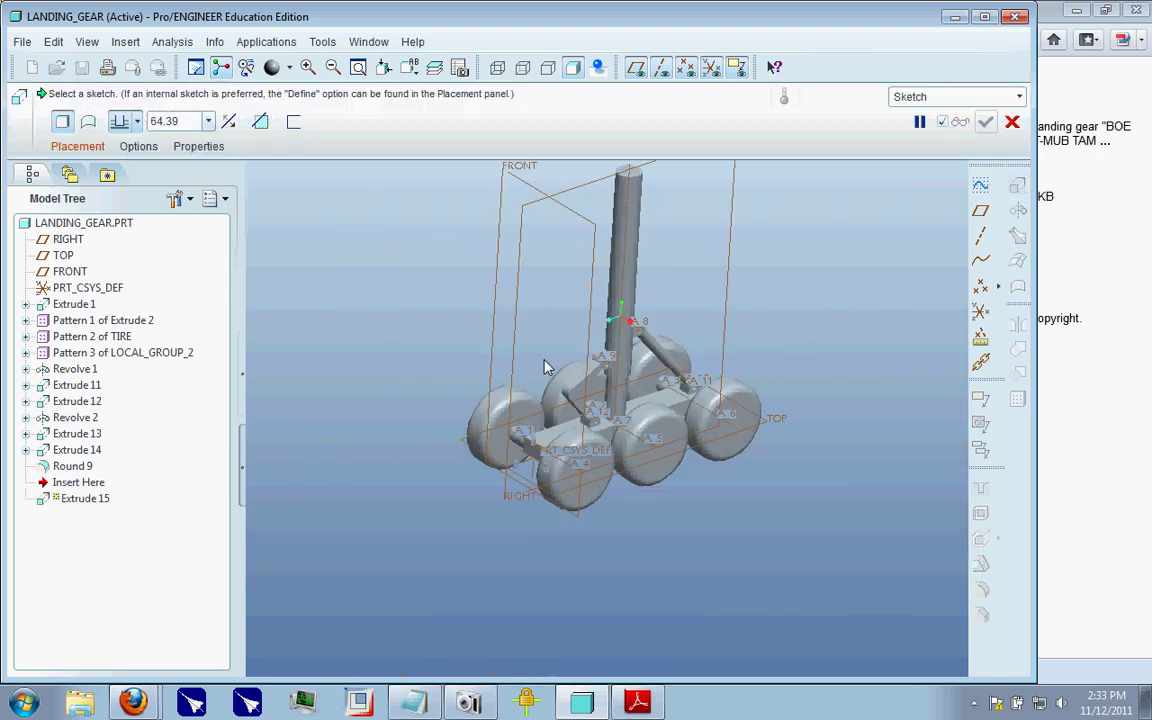
pyautogui.click(76, 146)
pyautogui.click(226, 206)
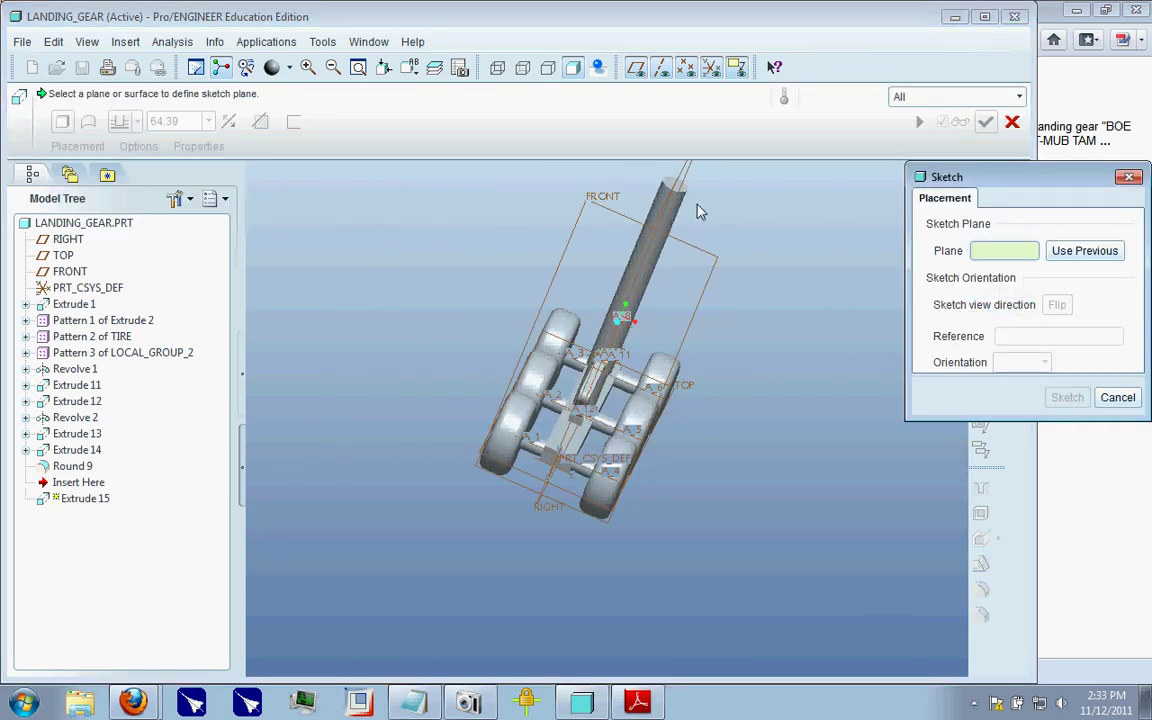
pyautogui.click(665, 215)
pyautogui.click(1050, 399)
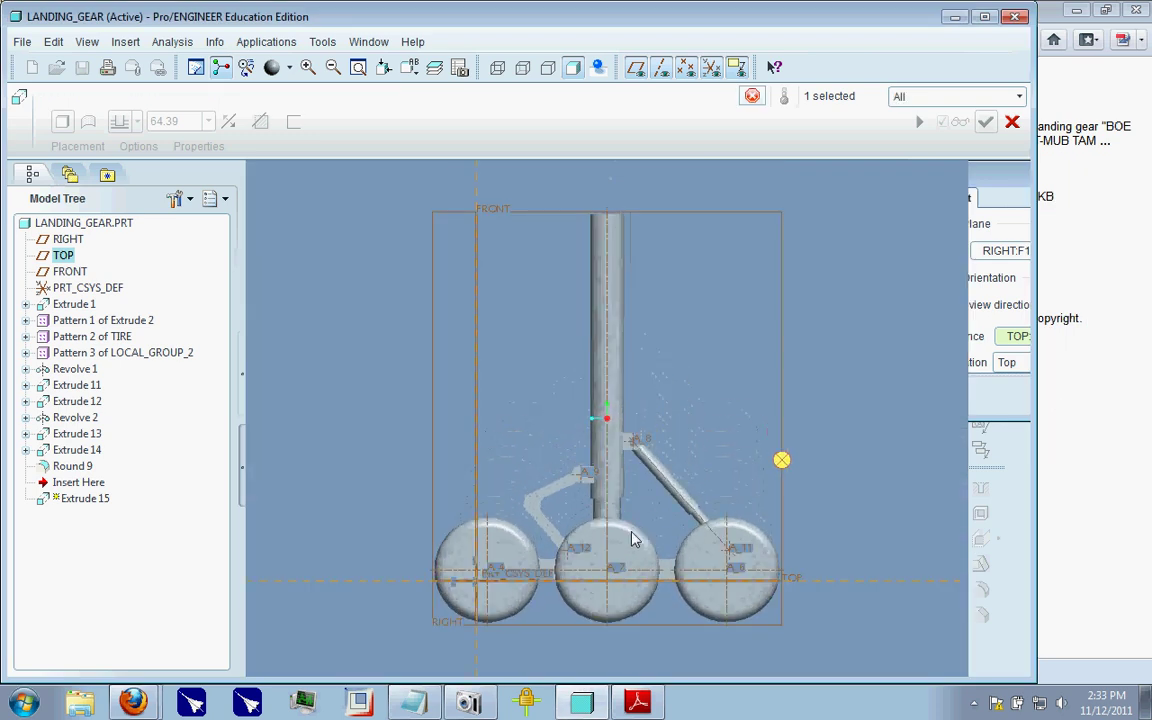
pyautogui.click(524, 67)
pyautogui.scroll(3, 630, 515)
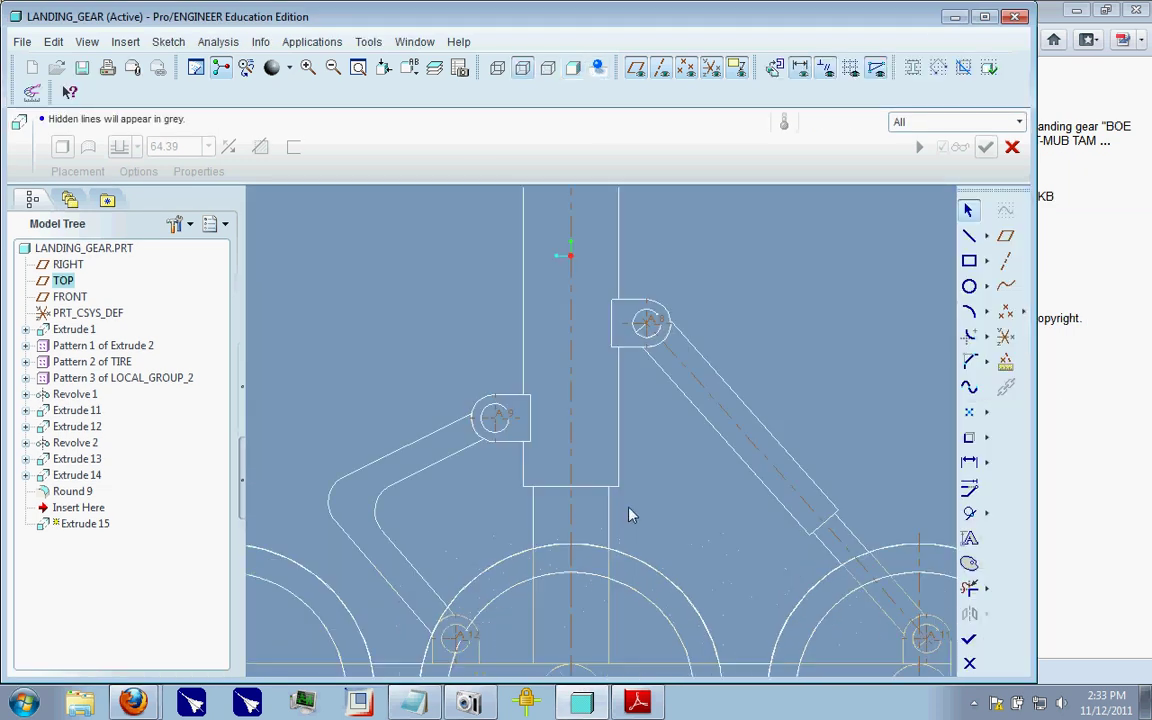
# - Project the hole edges of all four strut and beam lugs as pin circles and finish the sketch
pyautogui.click(969, 437)
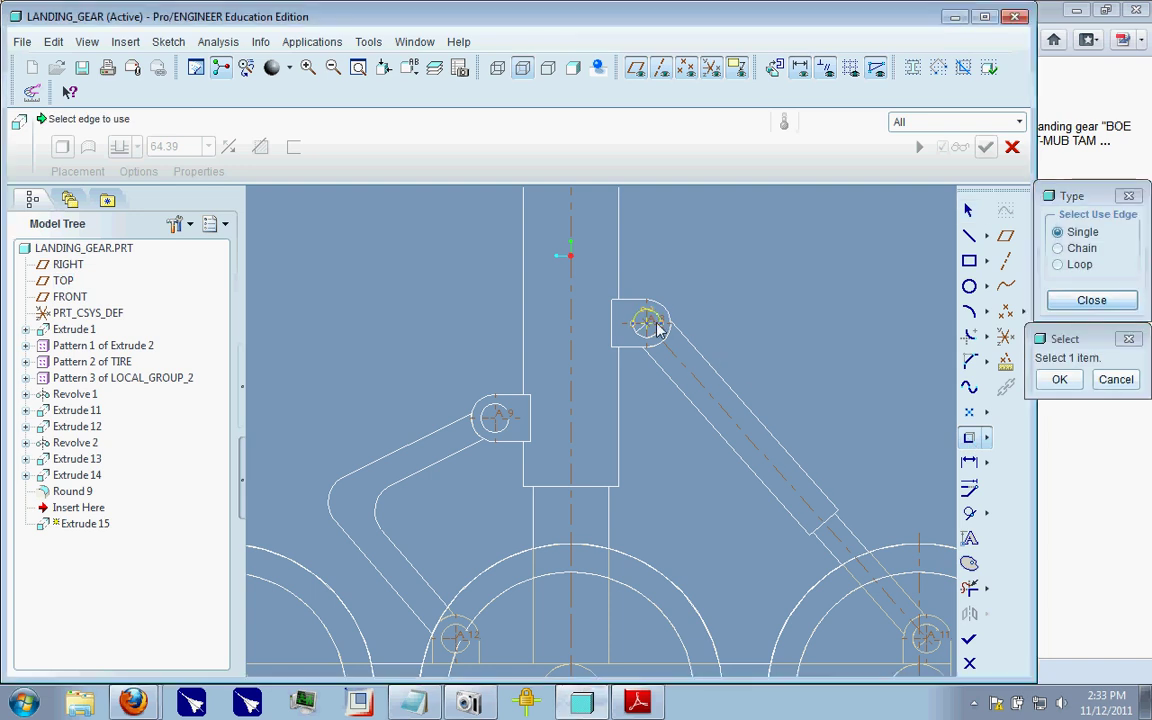
pyautogui.scroll(-3, 600, 280)
pyautogui.scroll(6, 681, 386)
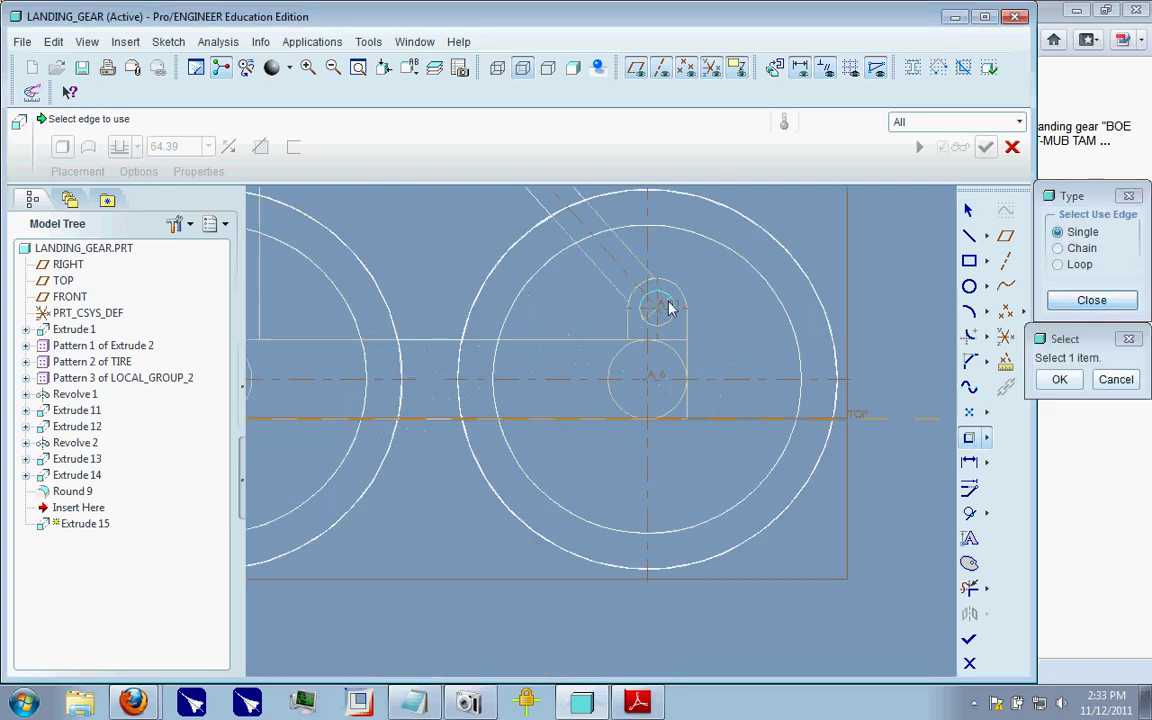
pyautogui.scroll(-3, 800, 370)
pyautogui.scroll(4, 545, 252)
pyautogui.click(541, 279)
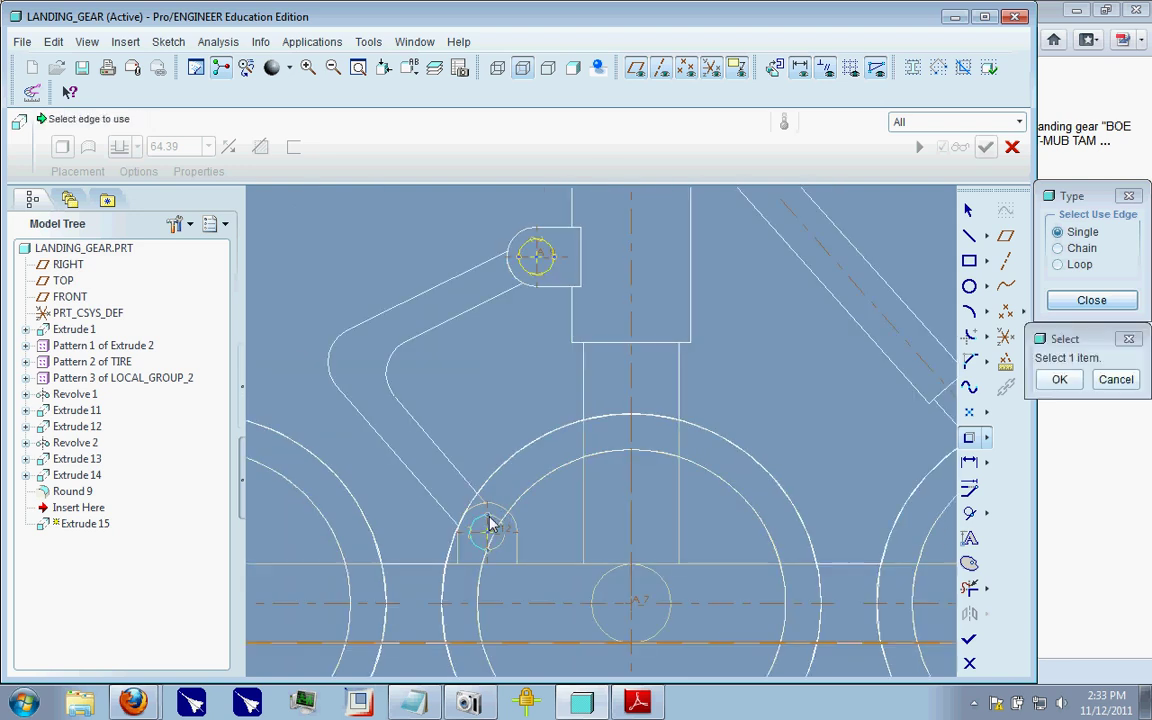
pyautogui.click(1092, 300)
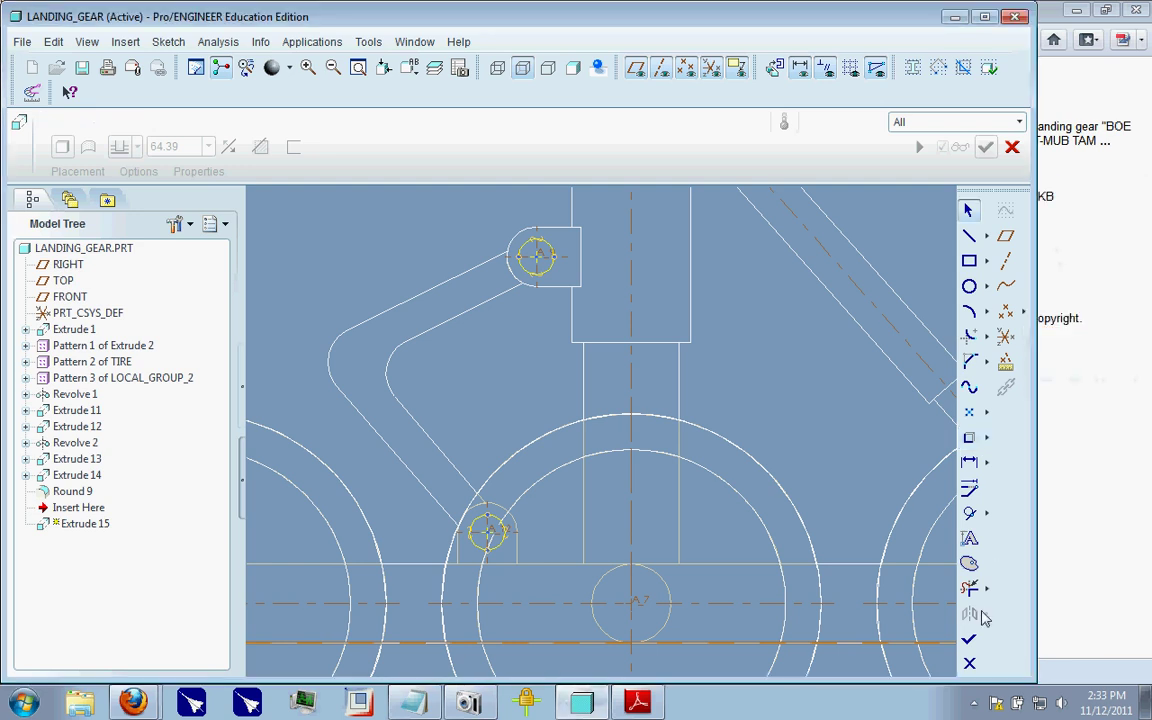
pyautogui.click(969, 639)
# - Extrude the four lug pins symmetrically about the sketch plane to a total depth of 10
pyautogui.moveTo(620, 357); pyautogui.dragTo(557, 314, button='middle')
pyautogui.doubleClick(180, 122)
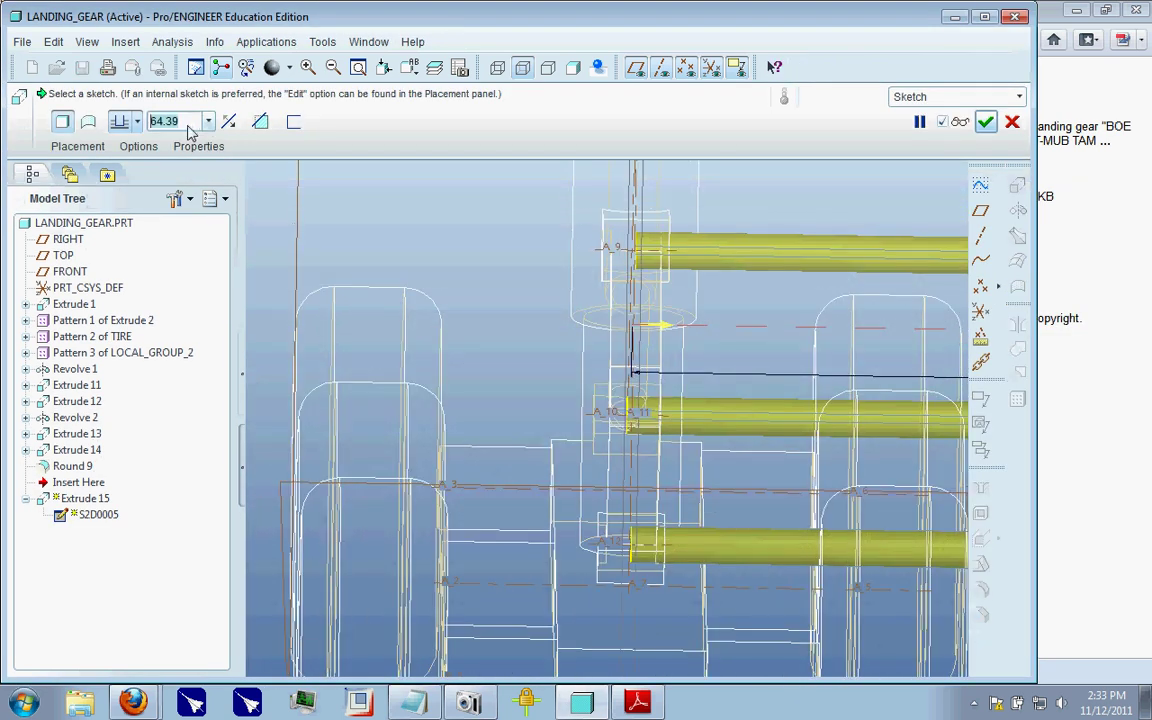
pyautogui.write('10')
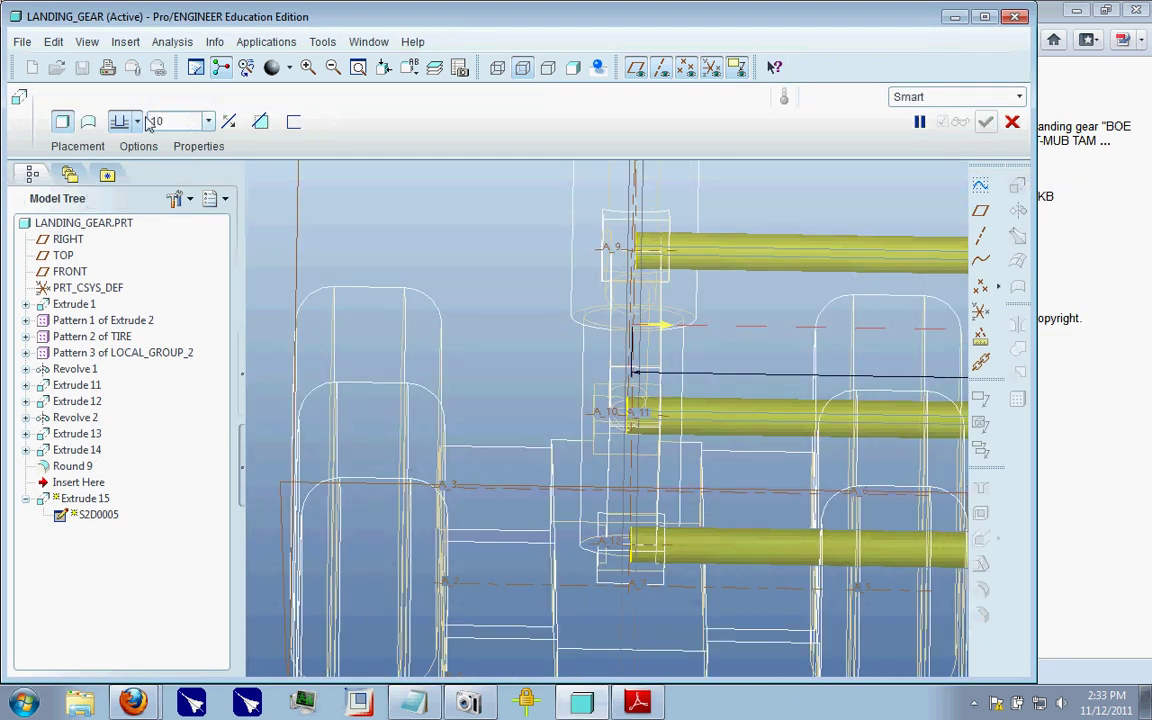
pyautogui.click(138, 121)
pyautogui.click(122, 175)
pyautogui.scroll(3, 595, 275)
pyautogui.moveTo(597, 274)
pyautogui.mouseDown(button='middle')
pyautogui.moveTo(534, 263)
pyautogui.moveTo(600, 270)
pyautogui.mouseUp(button='middle')
pyautogui.doubleClick(165, 121)
pyautogui.click(207, 121)
pyautogui.write('10')
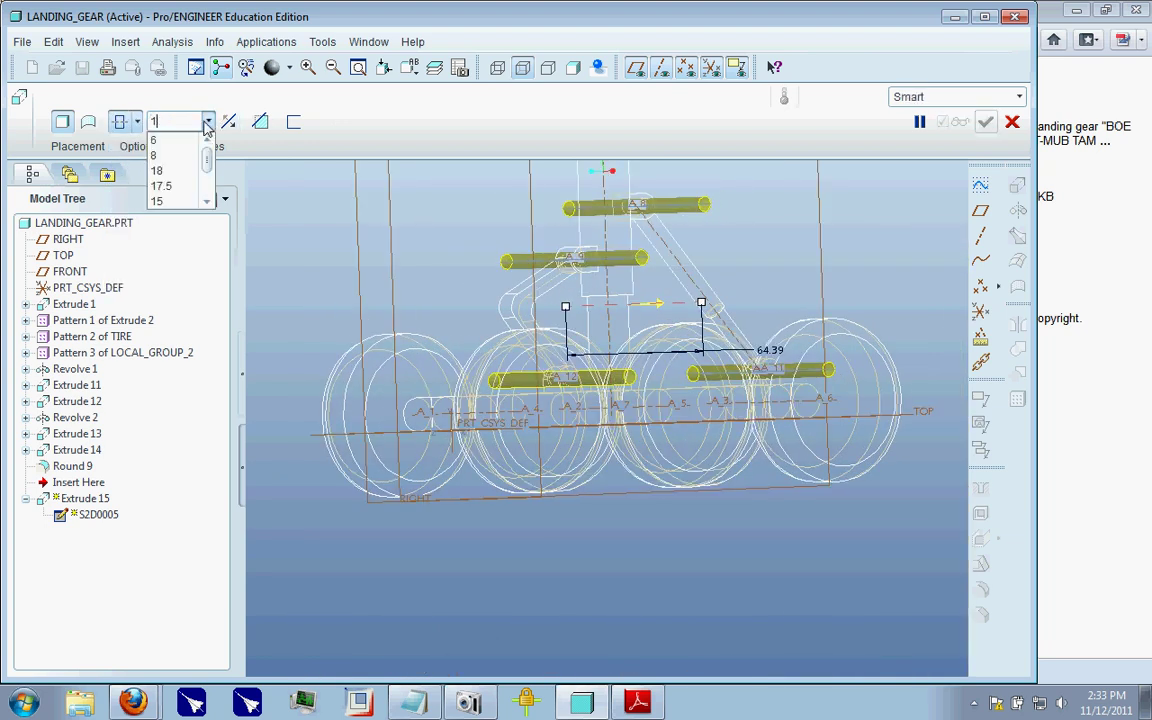
pyautogui.press('Return')
pyautogui.moveTo(800, 240); pyautogui.dragTo(694, 267, button='middle')
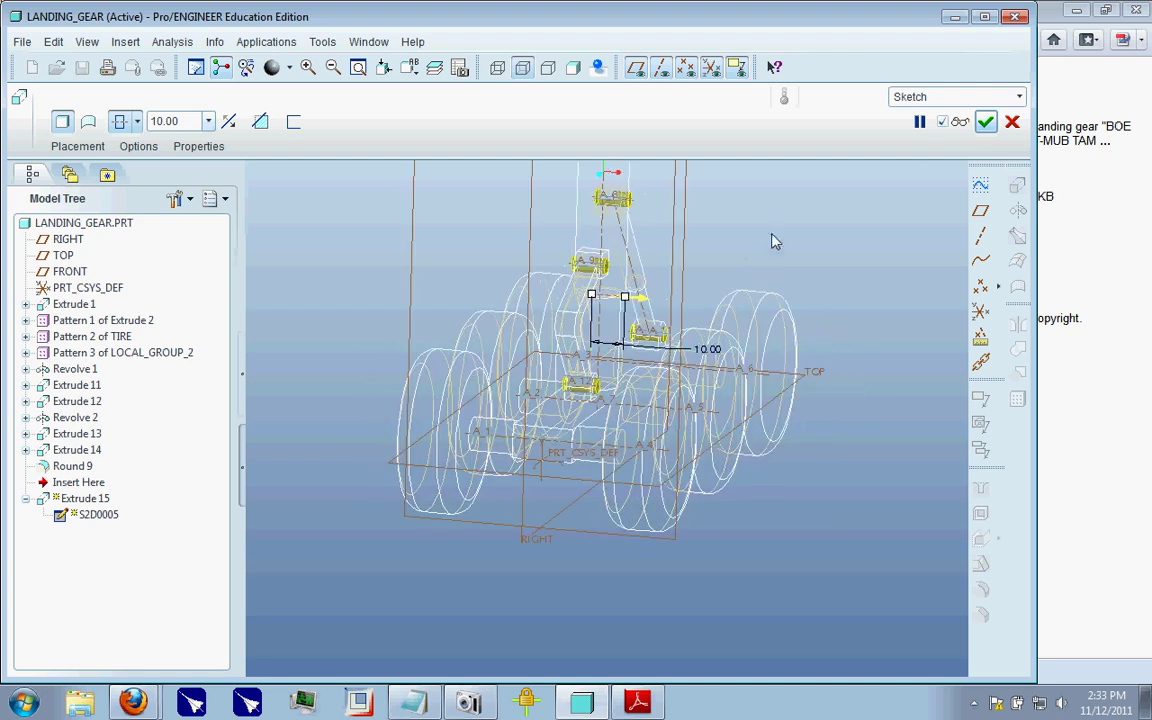
pyautogui.click(985, 121)
# - Switch to shaded display and examine the pinned links, strut and wheels of the landing gear from several angles
pyautogui.click(575, 70)
pyautogui.scroll(-4, 636, 182)
pyautogui.moveTo(646, 226)
pyautogui.mouseDown(button='middle')
pyautogui.moveTo(660, 235)
pyautogui.moveTo(702, 209)
pyautogui.mouseUp(button='middle')
pyautogui.scroll(3, 702, 215)
pyautogui.moveTo(483, 352); pyautogui.dragTo(518, 512, button='middle')
pyautogui.scroll(-2, 598, 325)
pyautogui.scroll(3, 586, 450)
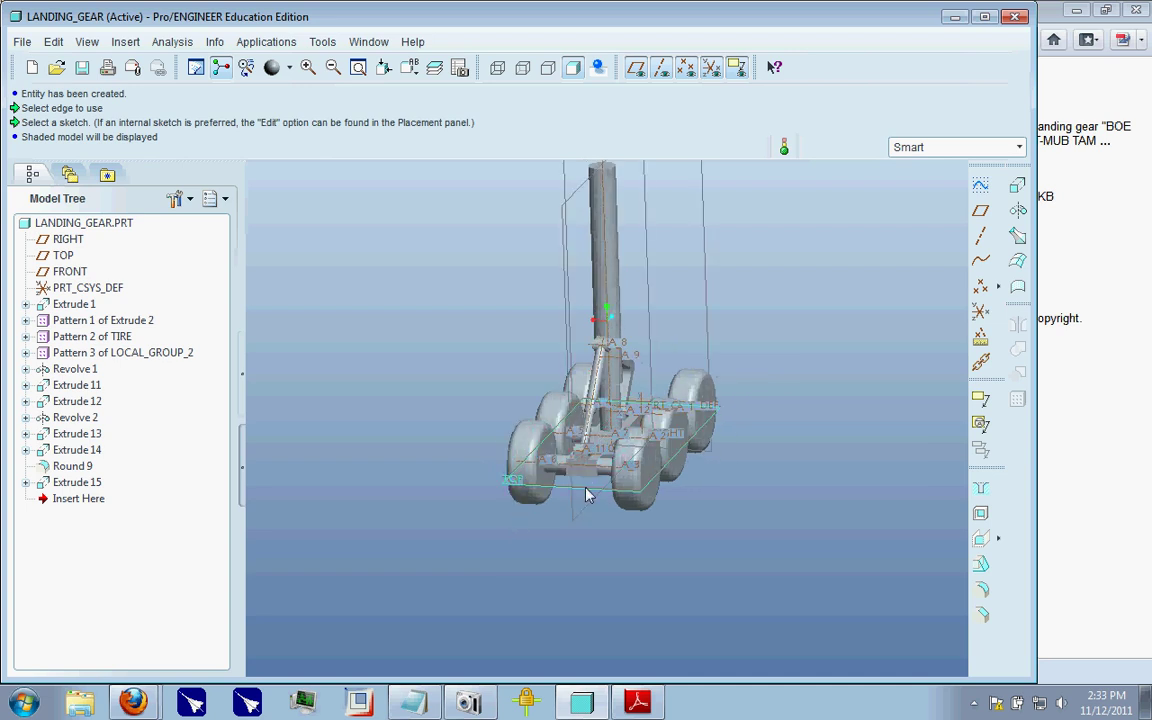
pyautogui.moveTo(686, 432); pyautogui.dragTo(659, 422, button='middle')
pyautogui.scroll(-2, 812, 507)
pyautogui.scroll(2, 652, 384)
pyautogui.moveTo(640, 335); pyautogui.dragTo(786, 287, button='middle')
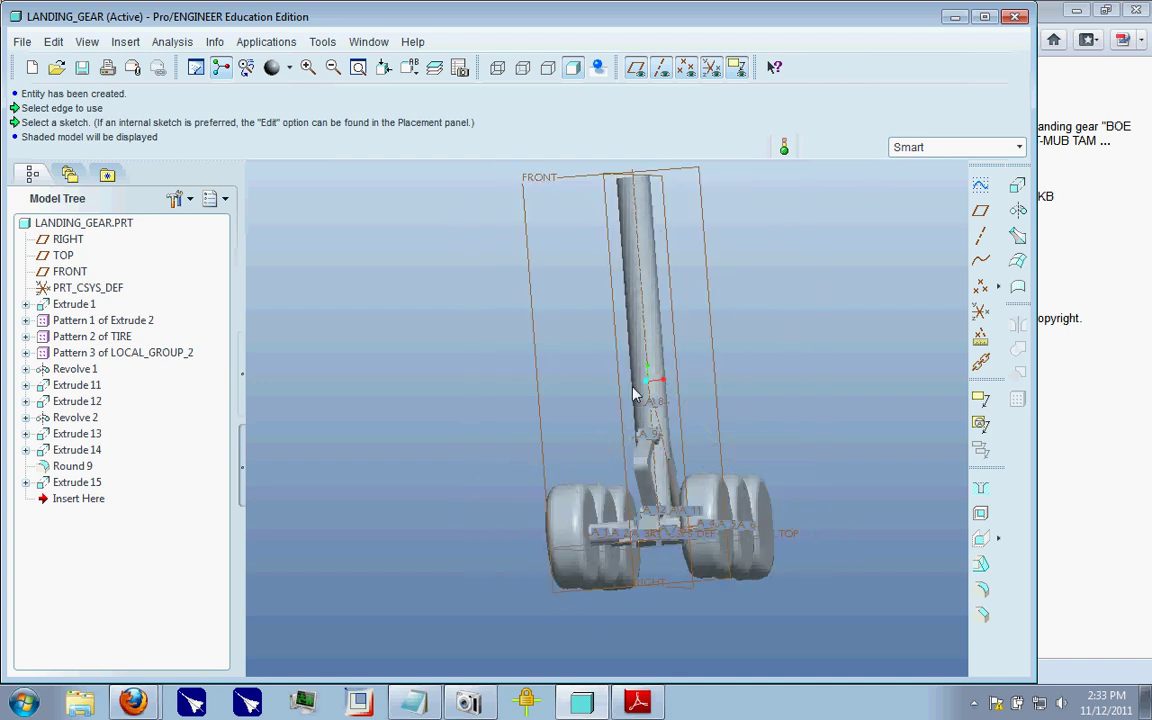
pyautogui.moveTo(690, 326); pyautogui.dragTo(560, 400, button='middle')
pyautogui.moveTo(620, 321); pyautogui.dragTo(788, 239, button='middle')
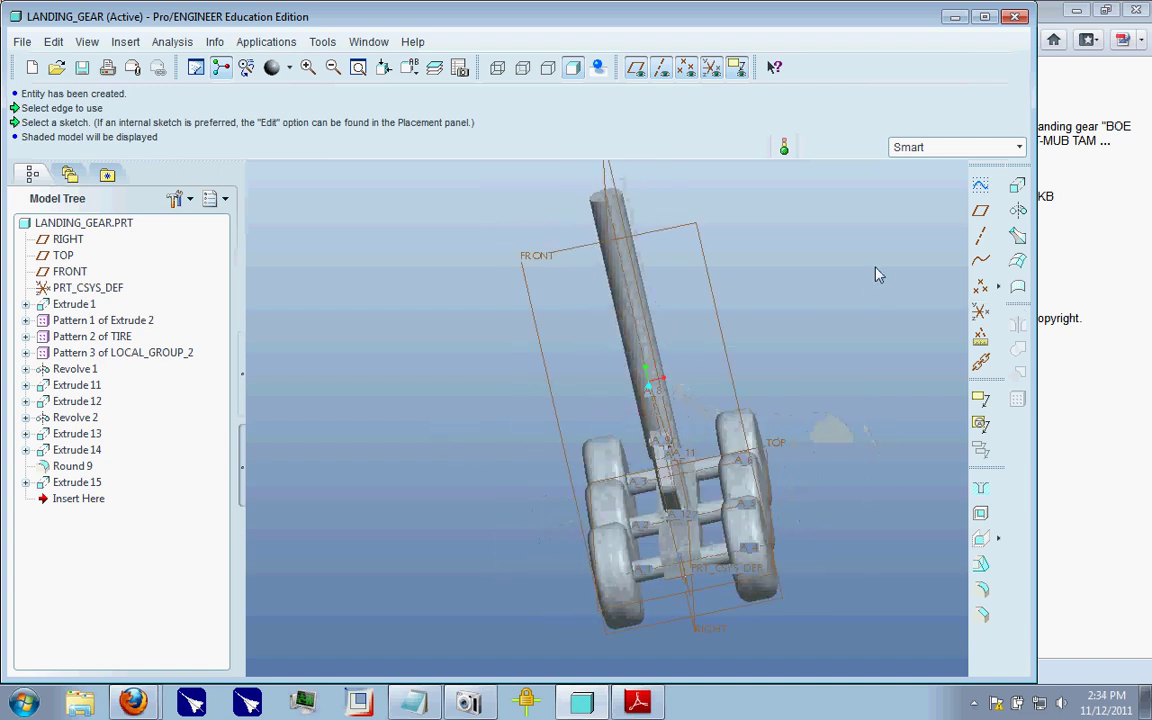
# - Switch to Firefox and compare the Boeing 777 nose gear photo on airliners.net with the landing gear model
pyautogui.click(1088, 203)
pyautogui.click(418, 13)
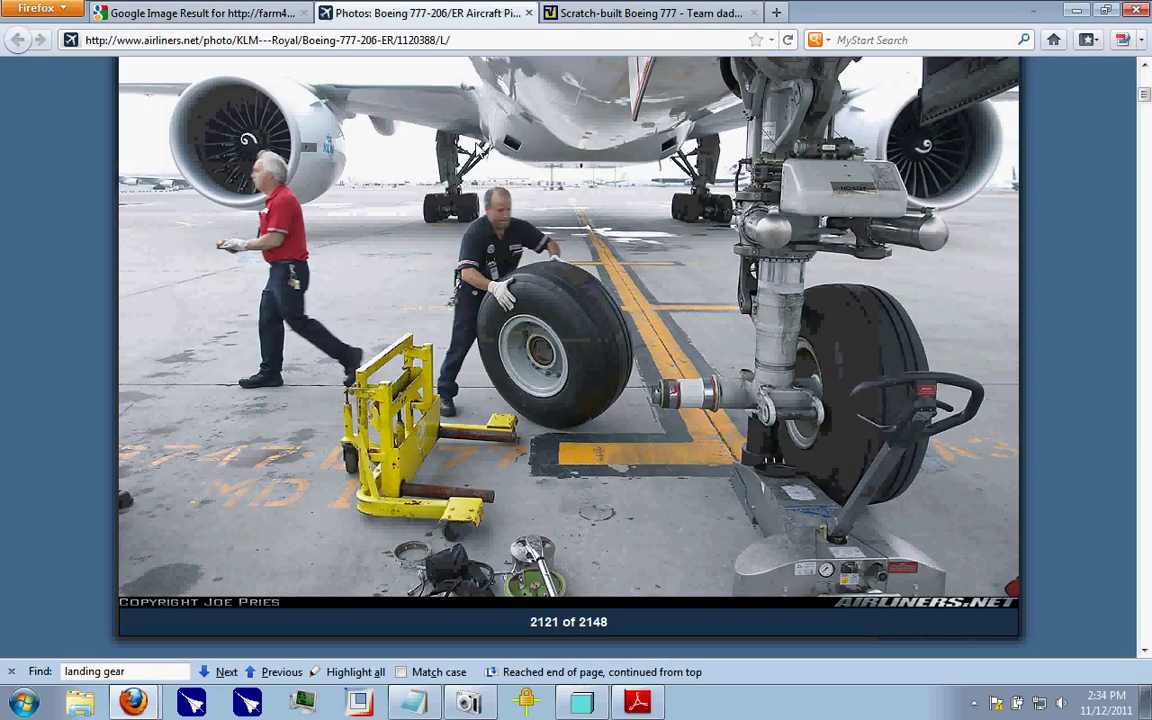
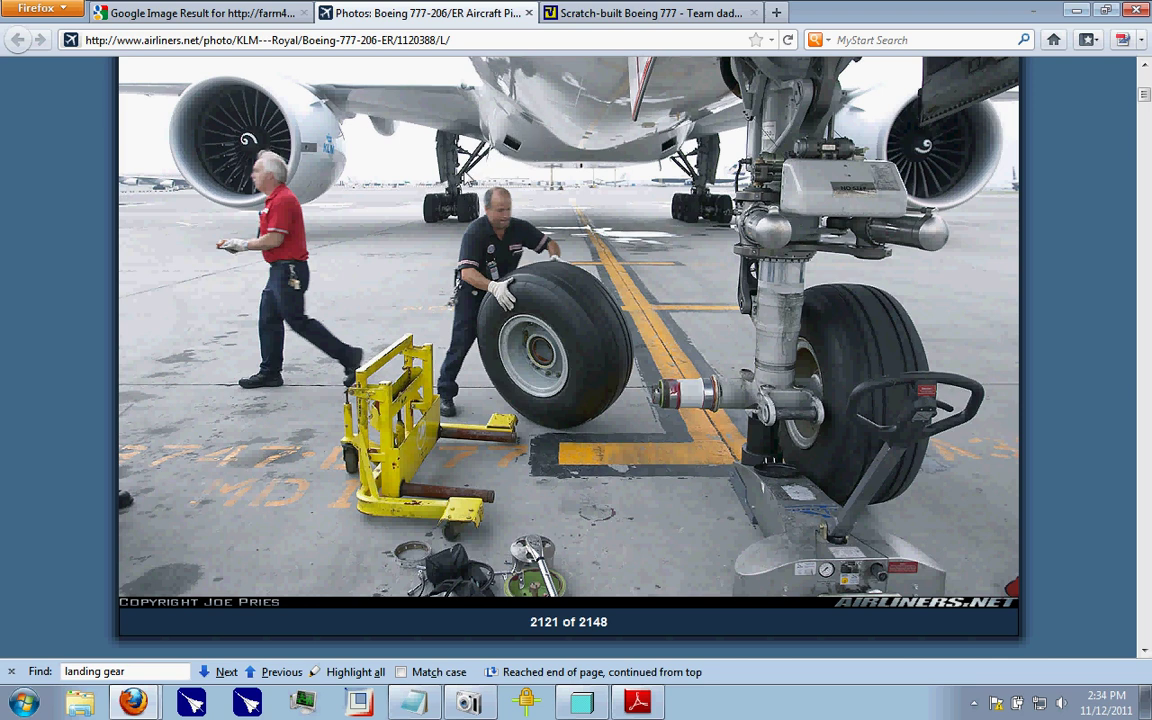
pyautogui.click(583, 705)
pyautogui.moveTo(642, 267); pyautogui.dragTo(560, 370, button='middle')
pyautogui.click(1052, 329)
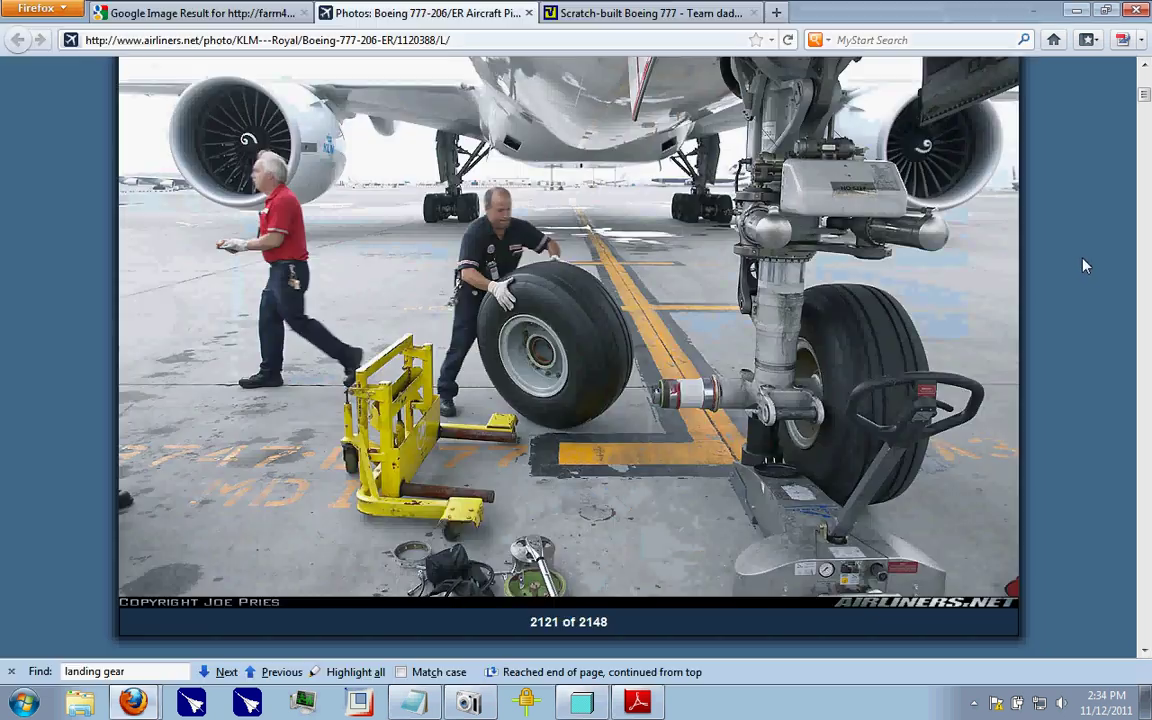
# - Go back to the Google image result showing the main landing gear and close the Scratch-built Boeing 777 page
pyautogui.click(595, 13)
pyautogui.click(183, 13)
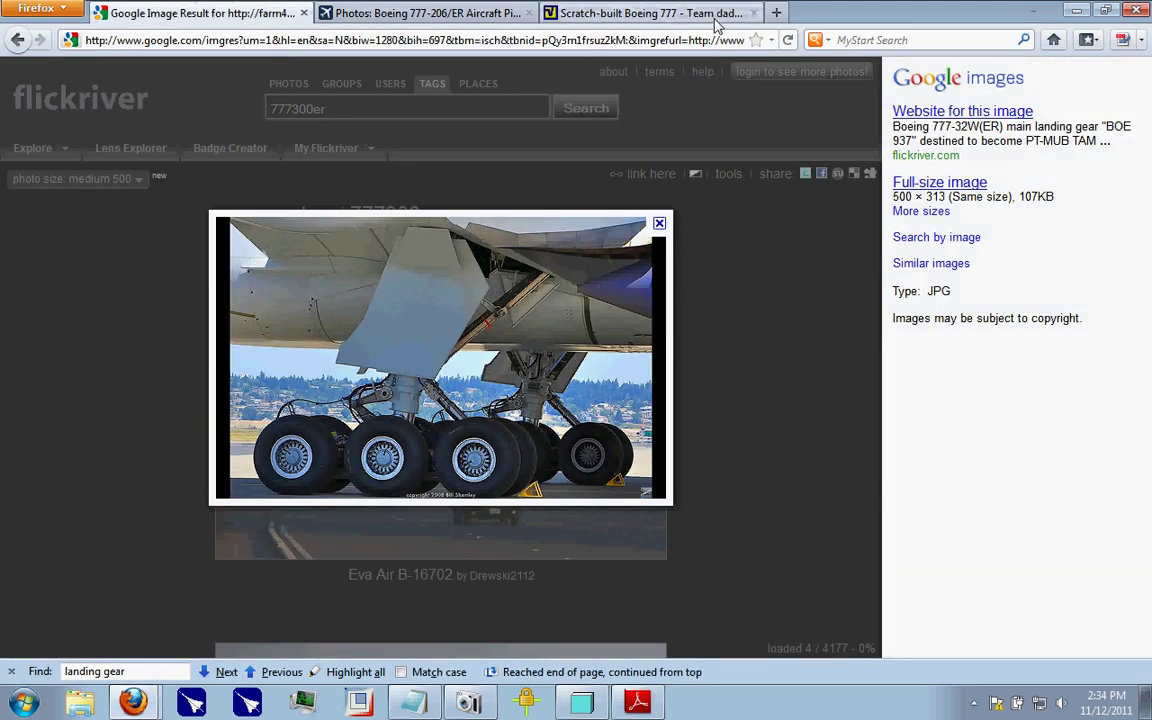
pyautogui.click(753, 13)
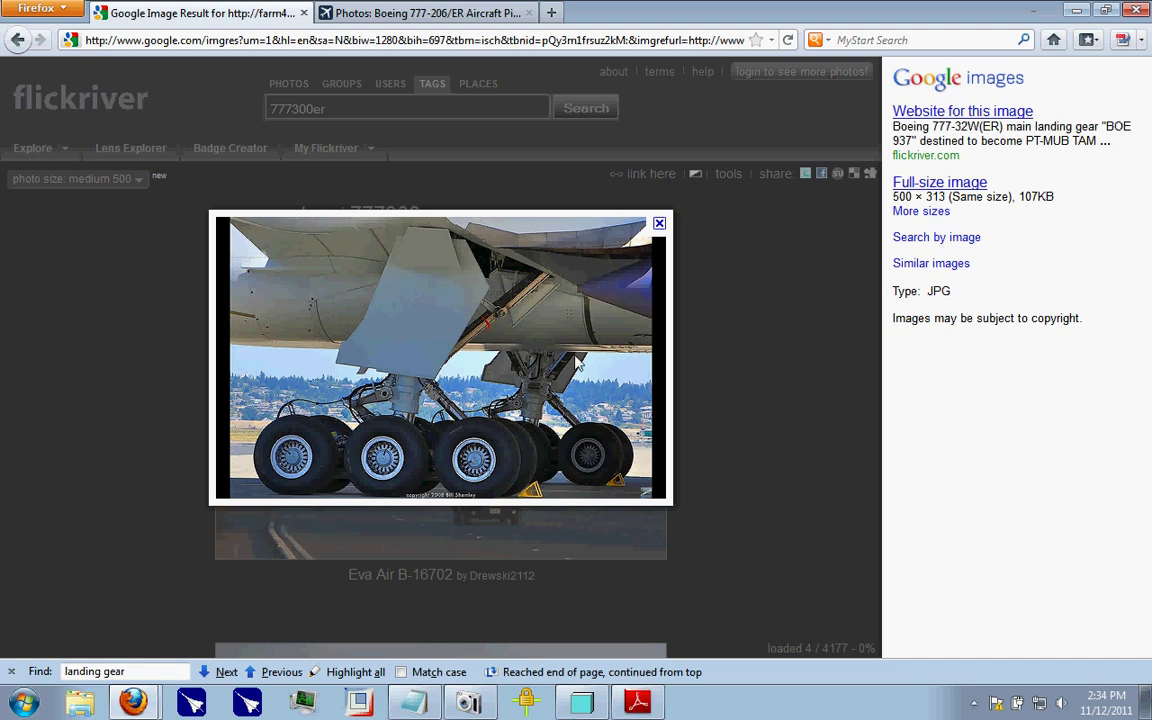
# - Close the image preview to open the Flickriver page for the 777300er tag and browse its photos
pyautogui.click(658, 225)
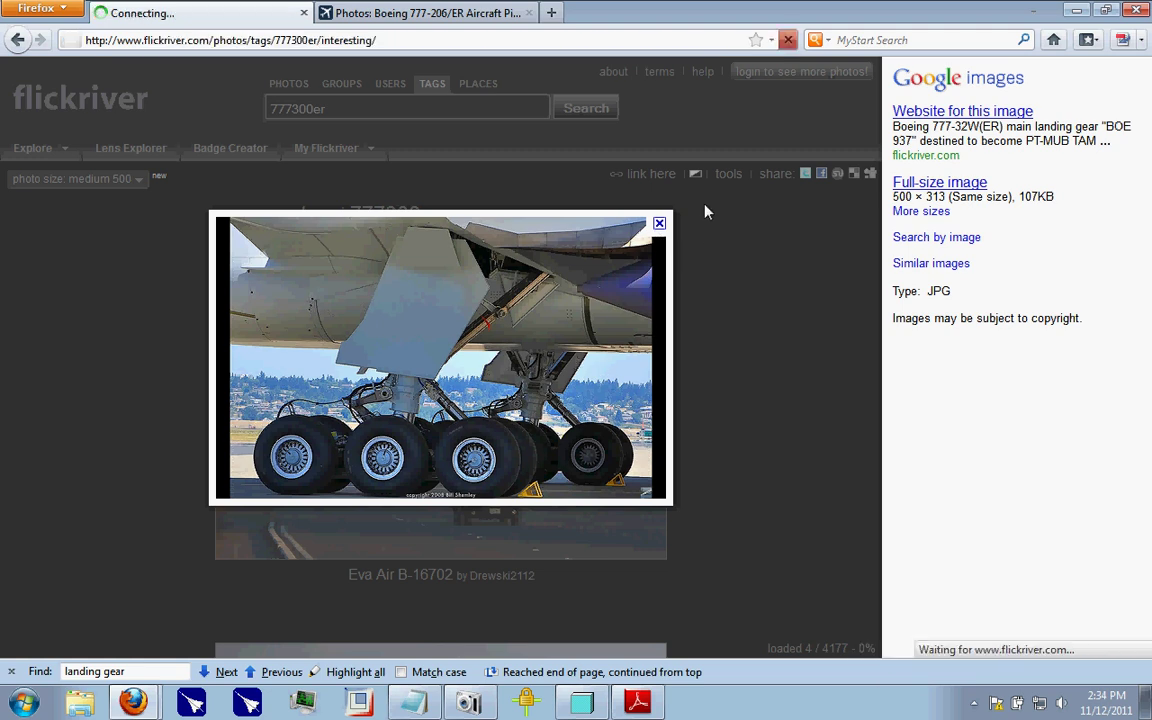
pyautogui.scroll(-5, 575, 430)
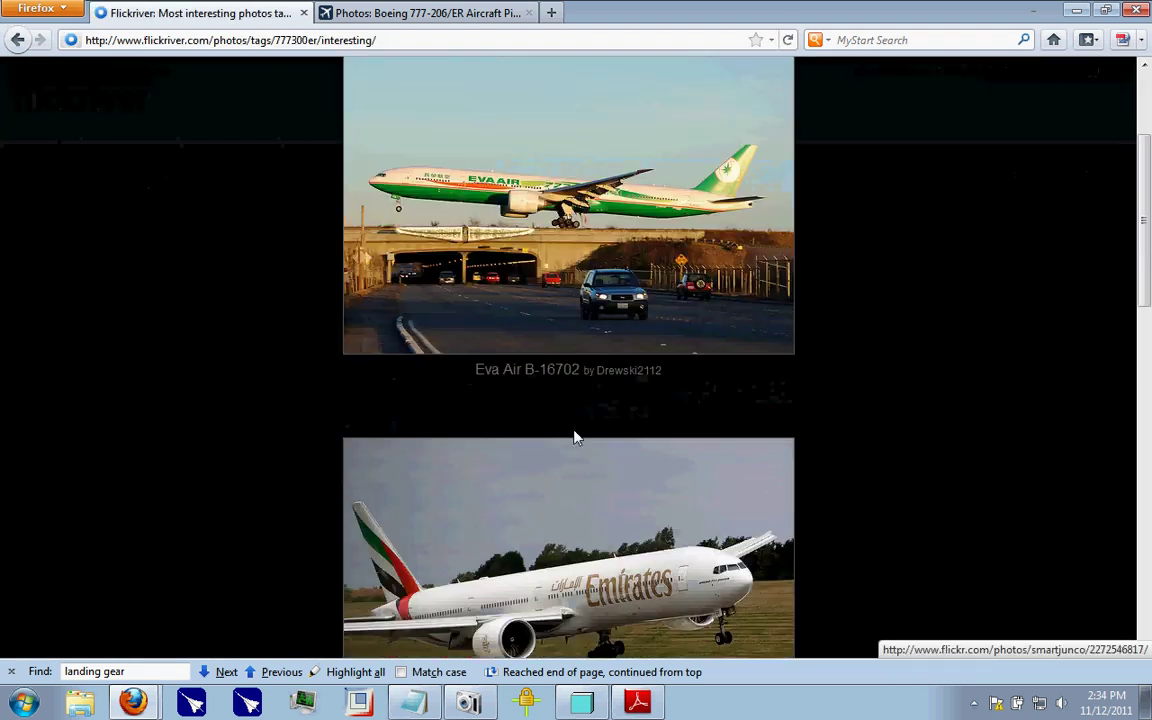
pyautogui.scroll(5, 575, 412)
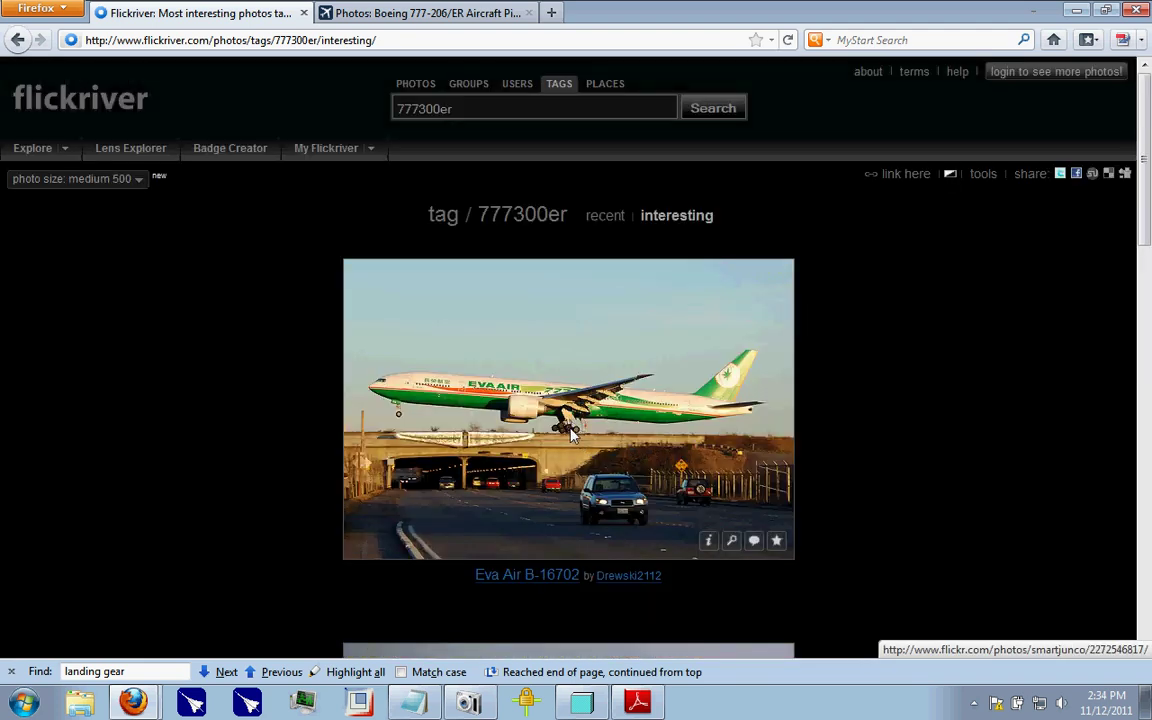
# - Open the Eva Air B-16702 photo on Flickr at enlarged size and return to the Flickriver 777300er page
pyautogui.click(575, 428)
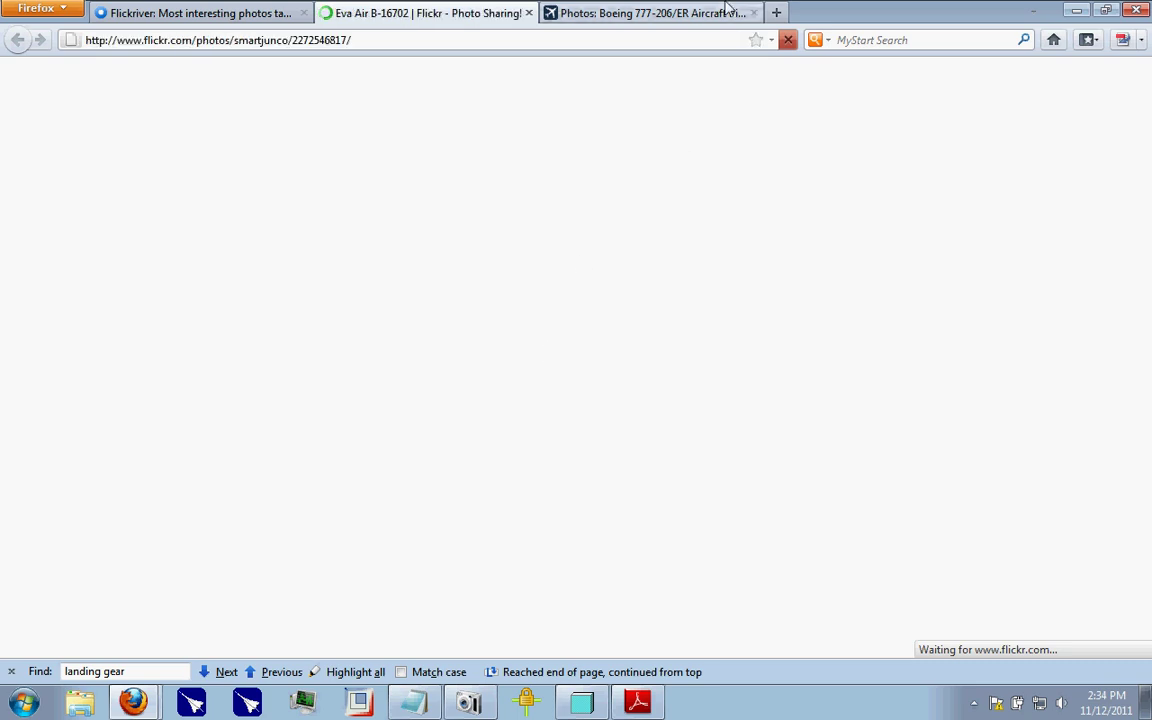
pyautogui.click(440, 320)
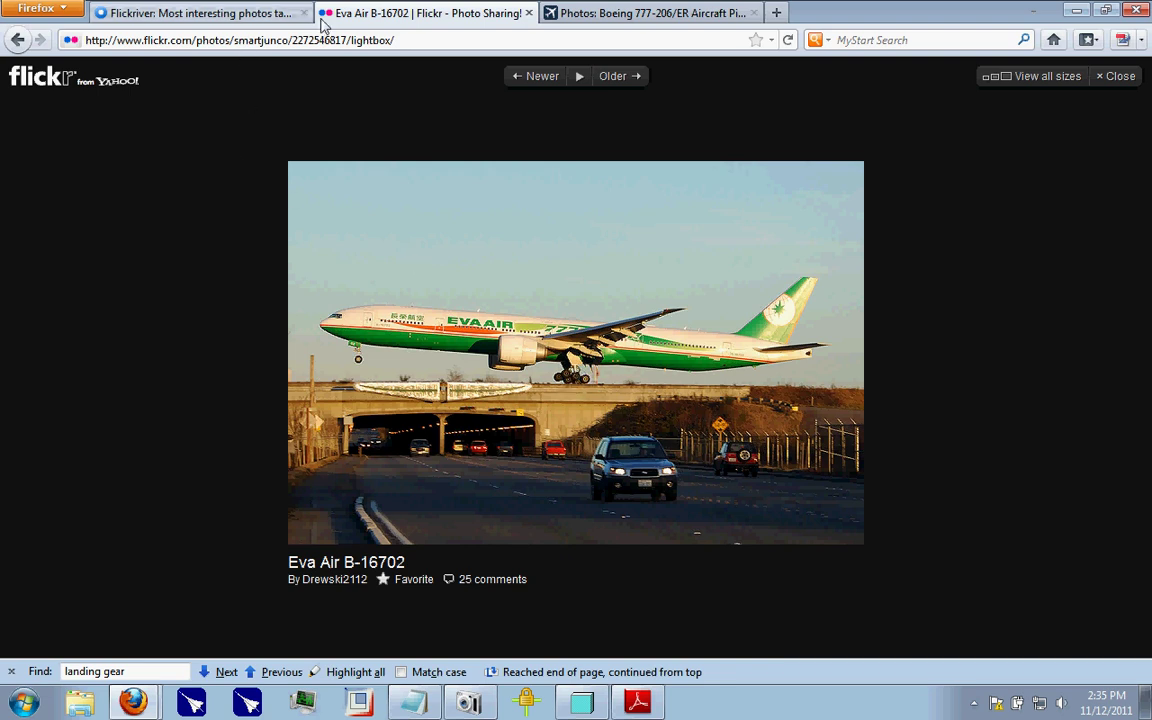
pyautogui.click(132, 14)
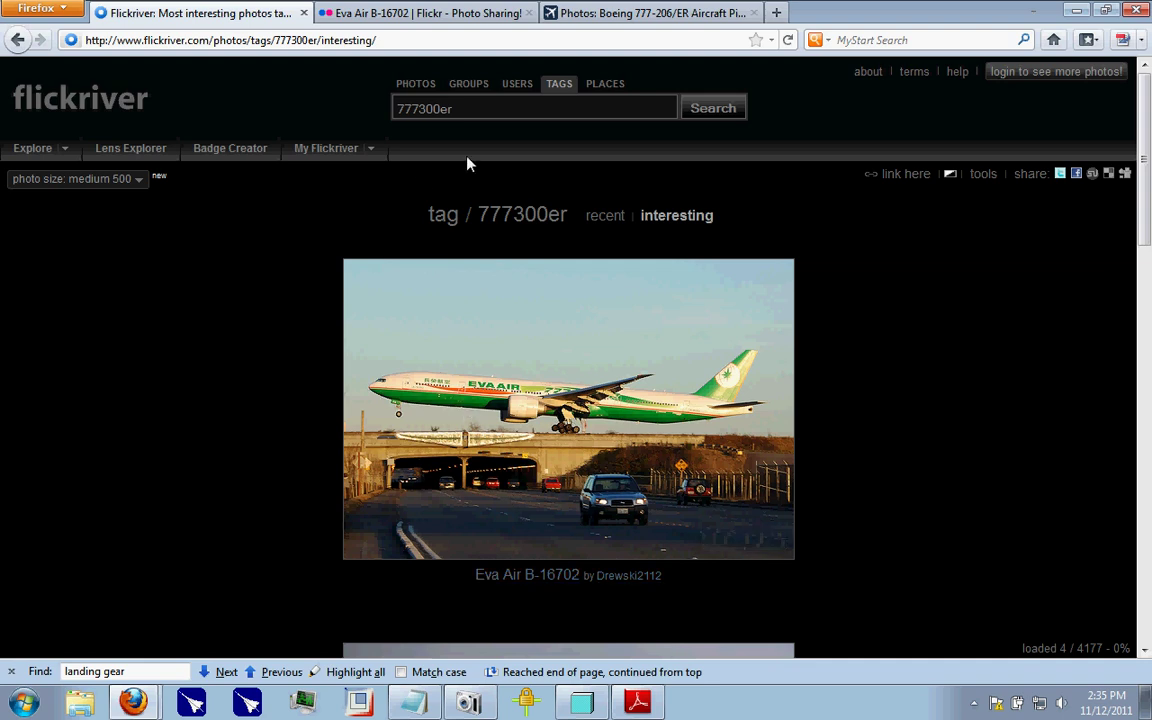
pyautogui.scroll(-5, 945, 240)
pyautogui.scroll(5, 257, 293)
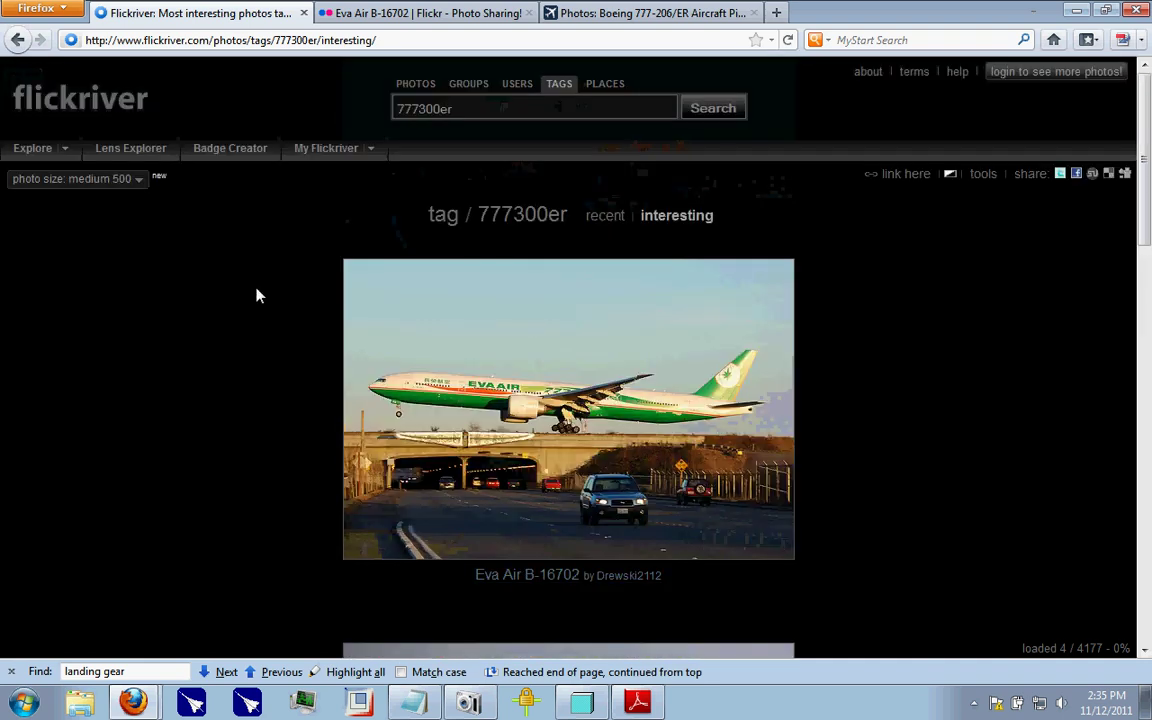
# - Set the Flickriver photo size to show large size and browse the 777-300ER photos for landing gear views
pyautogui.click(138, 179)
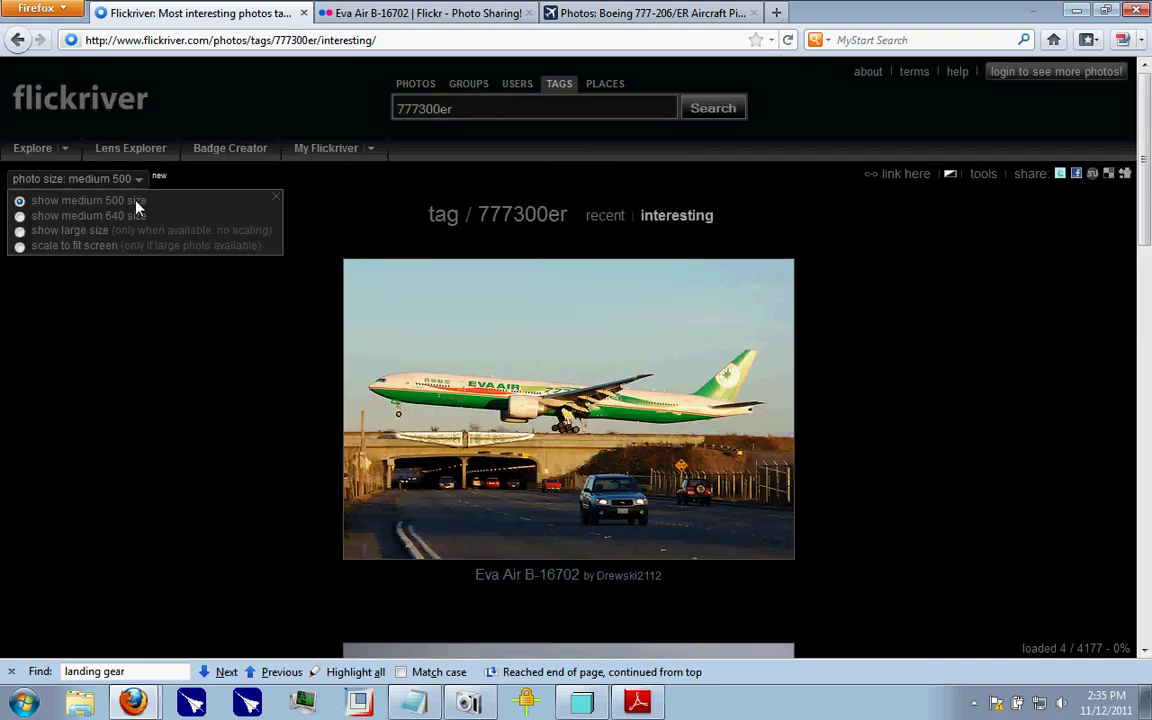
pyautogui.click(88, 232)
pyautogui.scroll(-8, 124, 348)
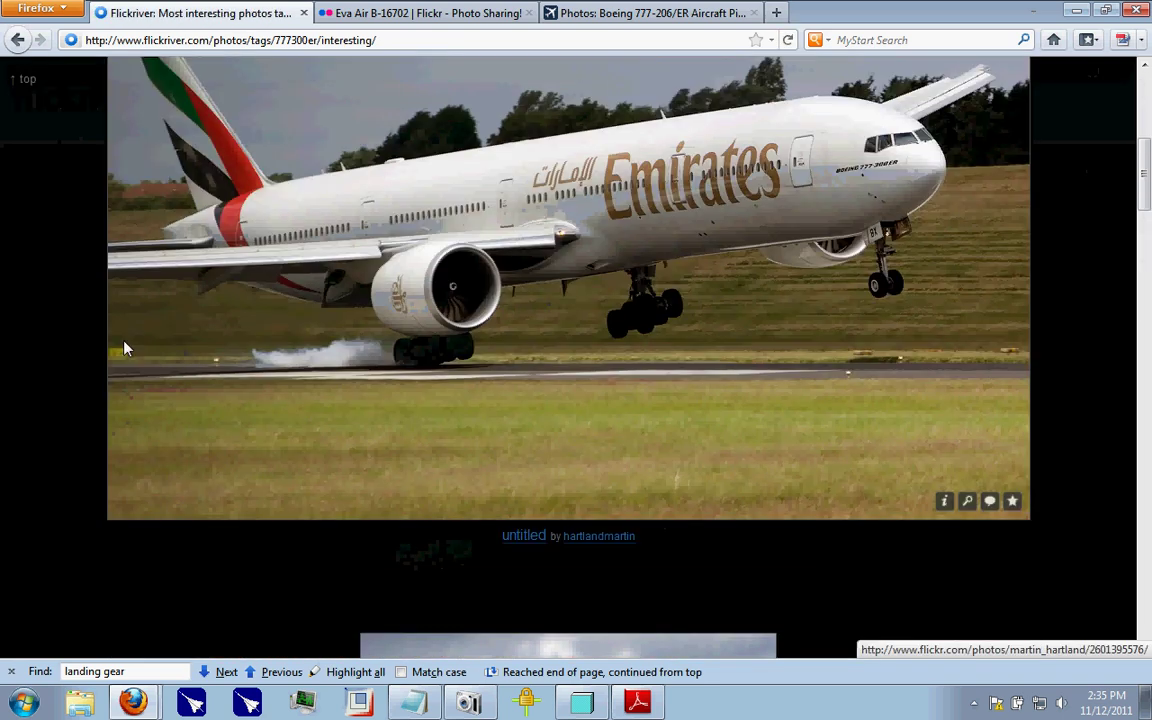
pyautogui.scroll(-9, 553, 381)
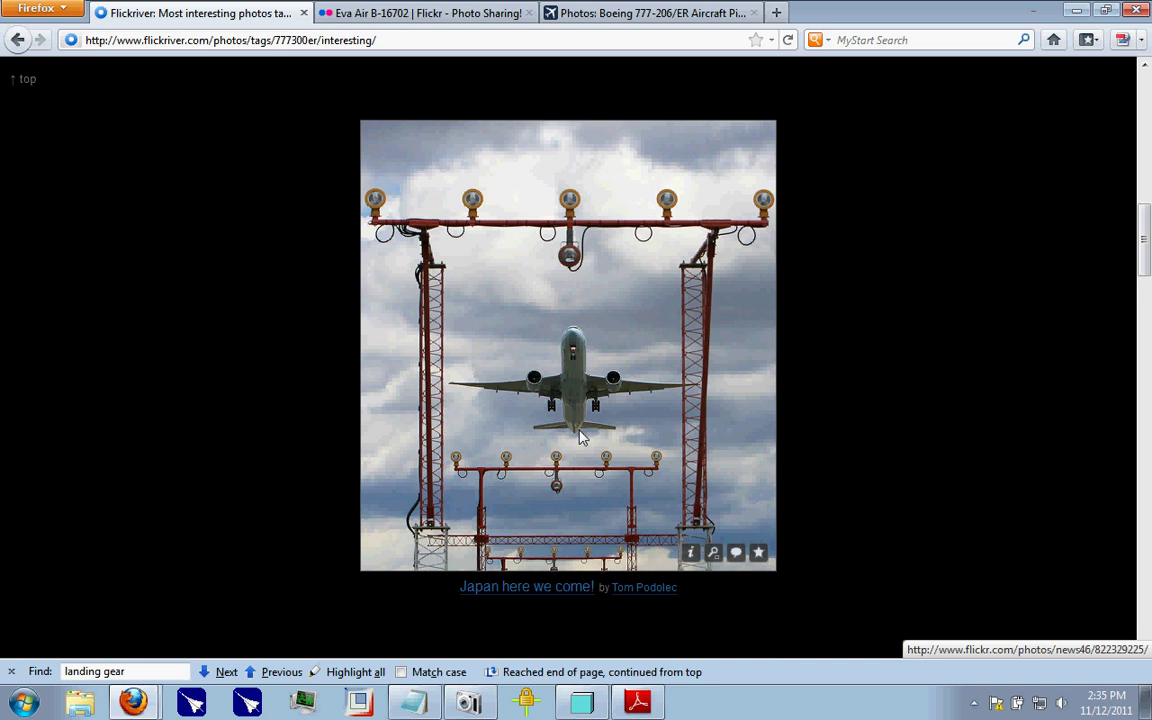
pyautogui.scroll(11, 580, 438)
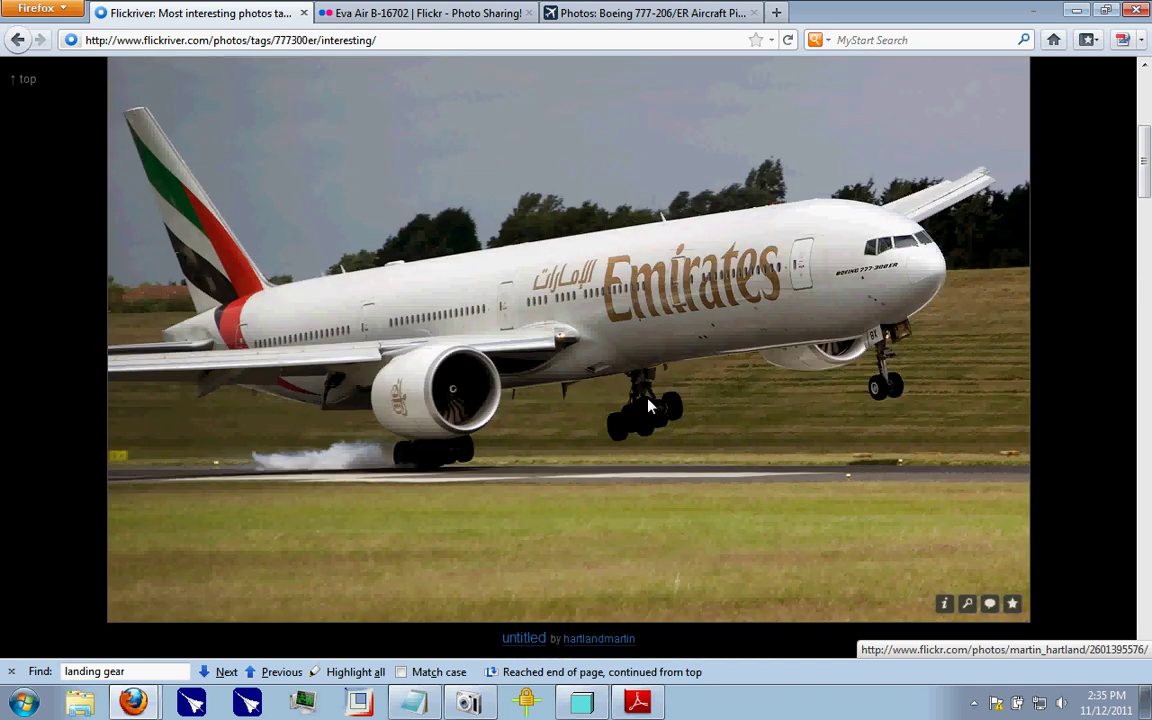
pyautogui.scroll(-15, 657, 398)
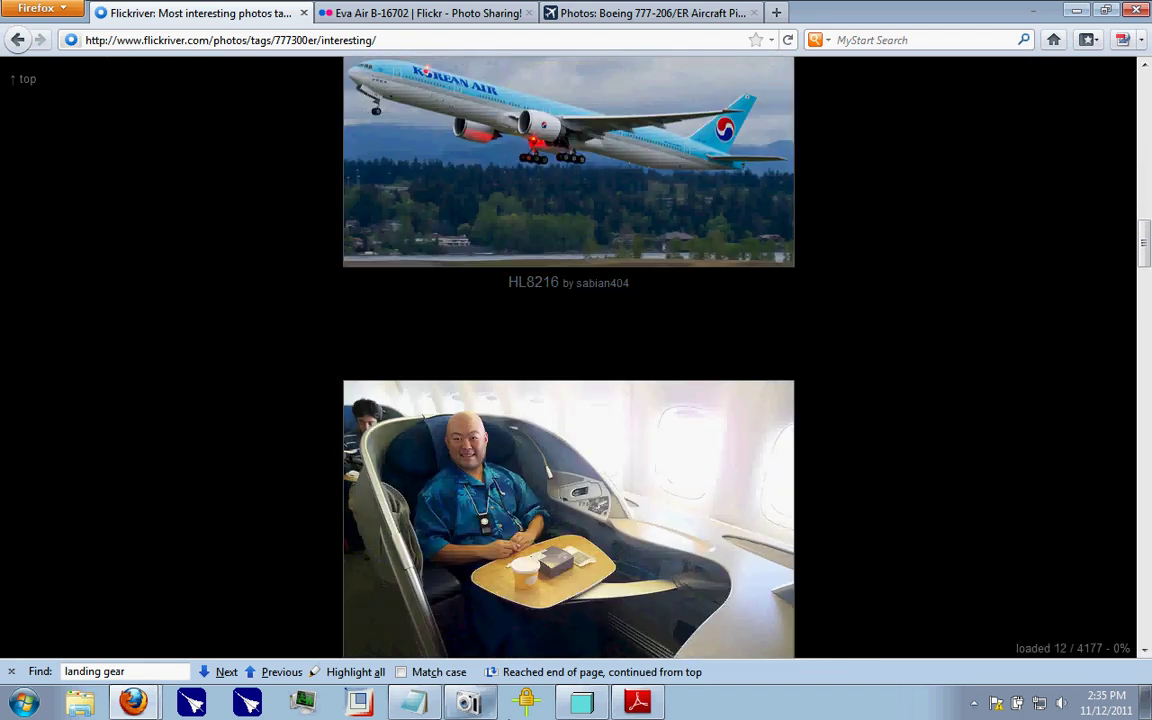
# - Switch to Pro/ENGINEER and examine the landing gear's strut, links and wheels from the side, front and above
pyautogui.hotkey('alt', 'Tab')
pyautogui.moveTo(408, 323); pyautogui.dragTo(440, 337, button='middle')
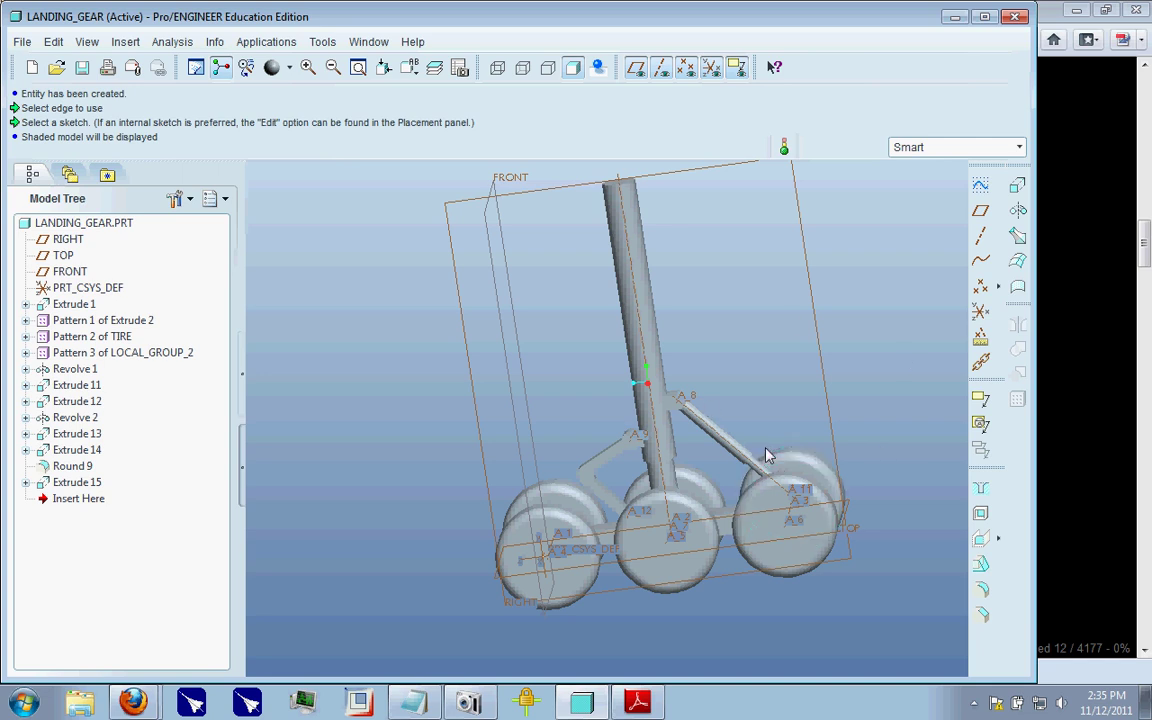
pyautogui.moveTo(727, 430); pyautogui.dragTo(652, 435, button='middle')
pyautogui.moveTo(392, 214); pyautogui.dragTo(650, 345, button='middle')
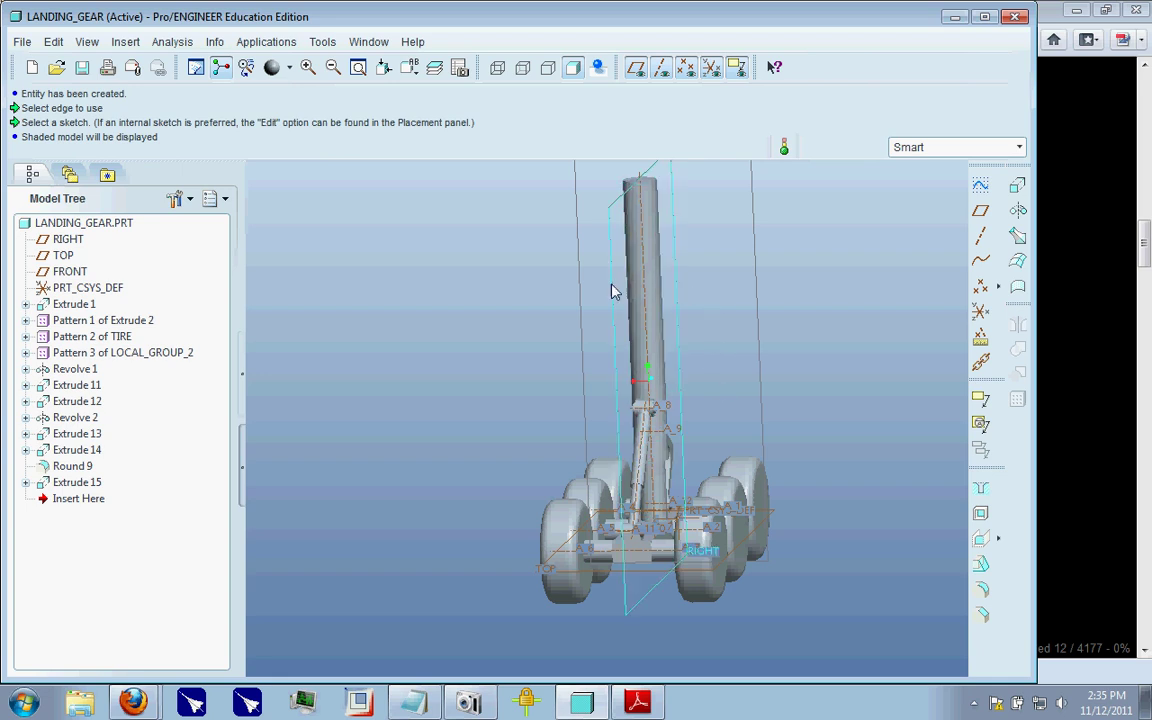
pyautogui.moveTo(638, 319); pyautogui.dragTo(490, 356, button='middle')
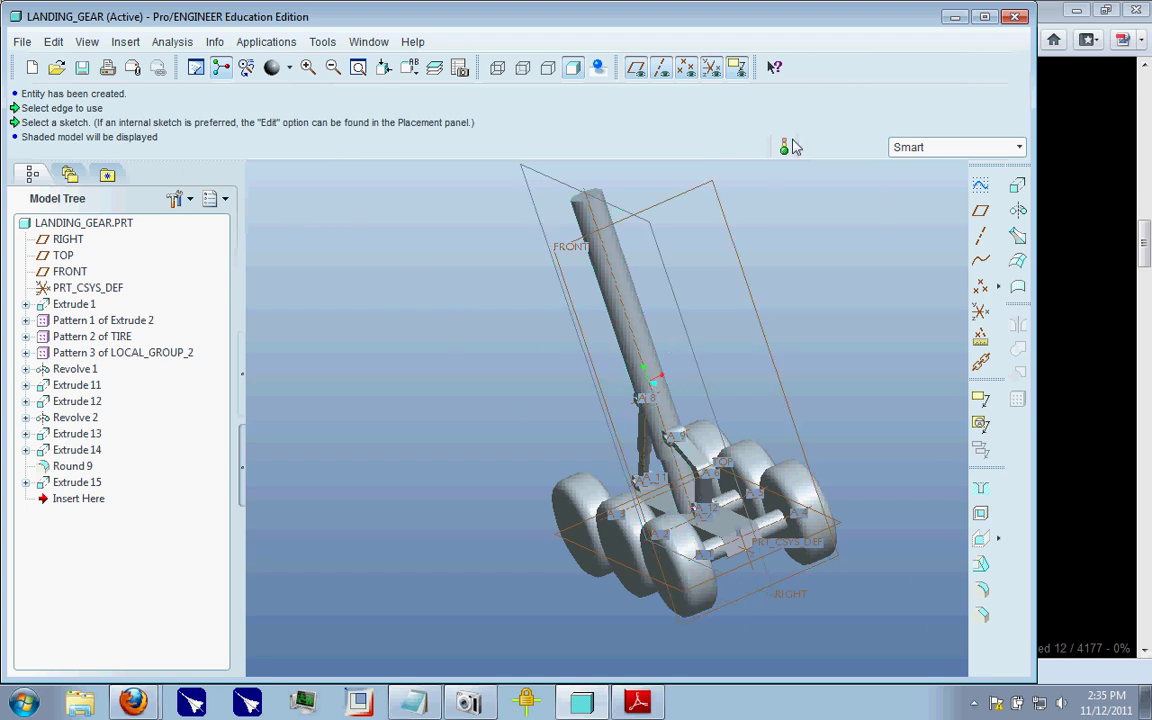
pyautogui.moveTo(609, 491); pyautogui.dragTo(708, 508, button='middle')
pyautogui.moveTo(530, 338); pyautogui.dragTo(767, 327, button='middle')
pyautogui.moveTo(590, 235); pyautogui.dragTo(712, 314, button='middle')
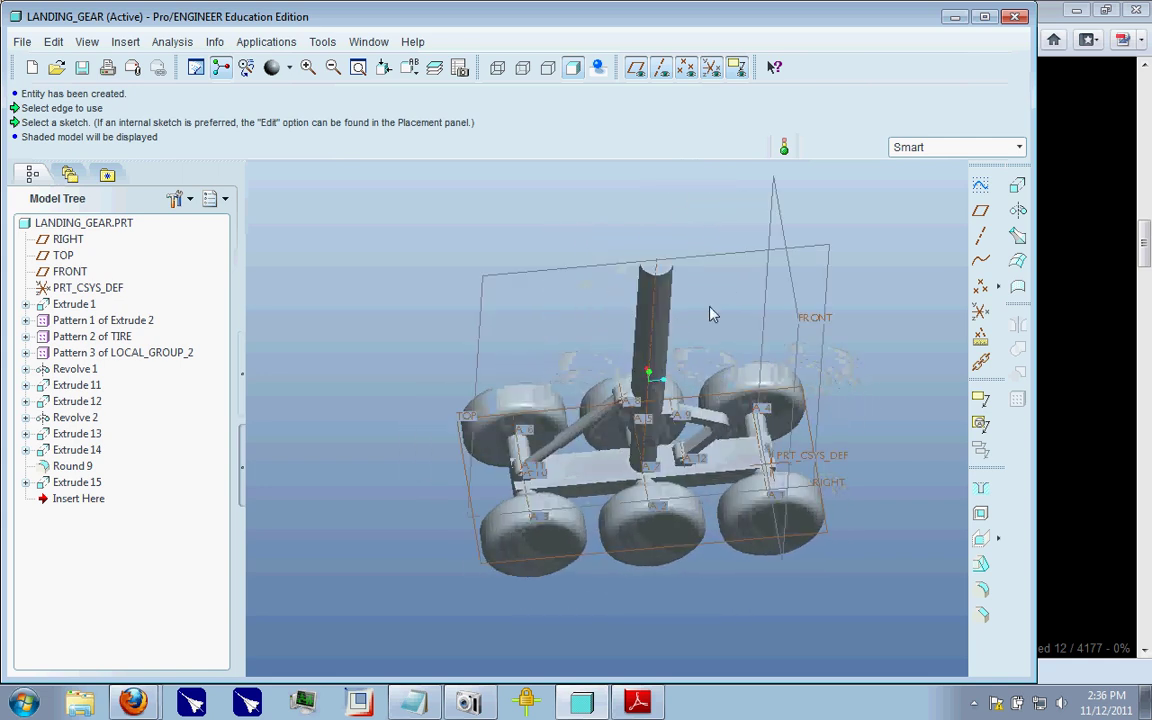
# - Create a datum plane through the strut's axis A_7, offset from the FRONT plane with 0 rotation
pyautogui.click(792, 290)
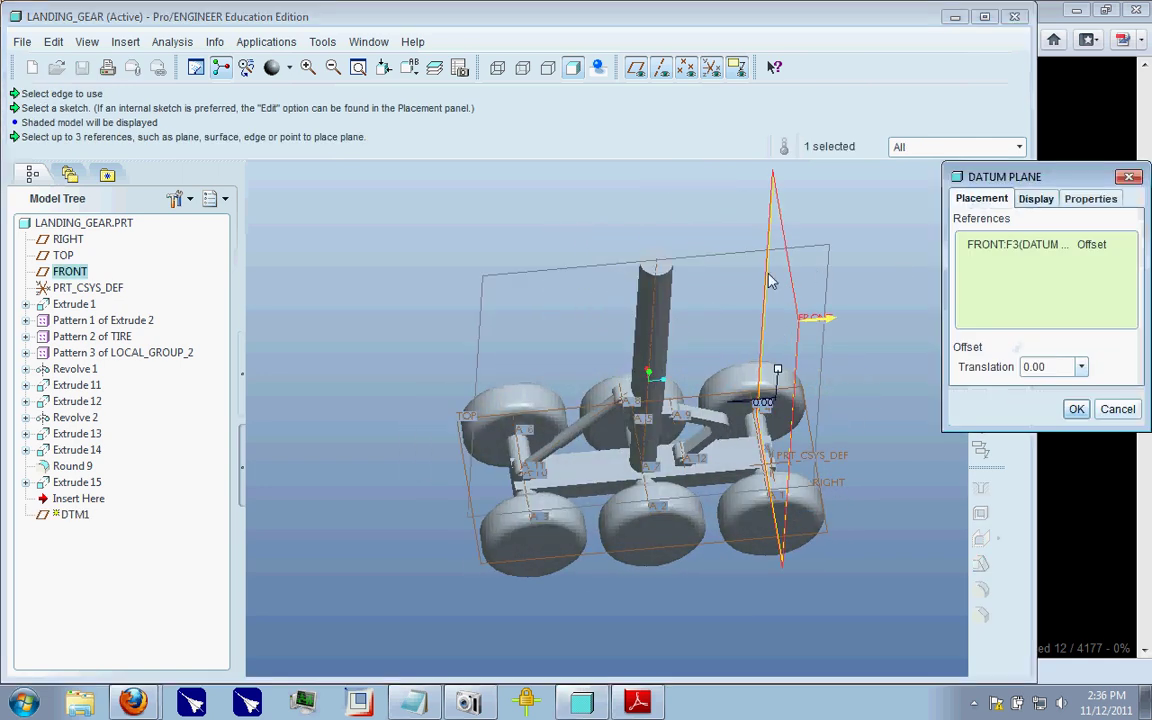
pyautogui.keyDown('ctrl'); pyautogui.click(652, 316); pyautogui.keyUp('ctrl')
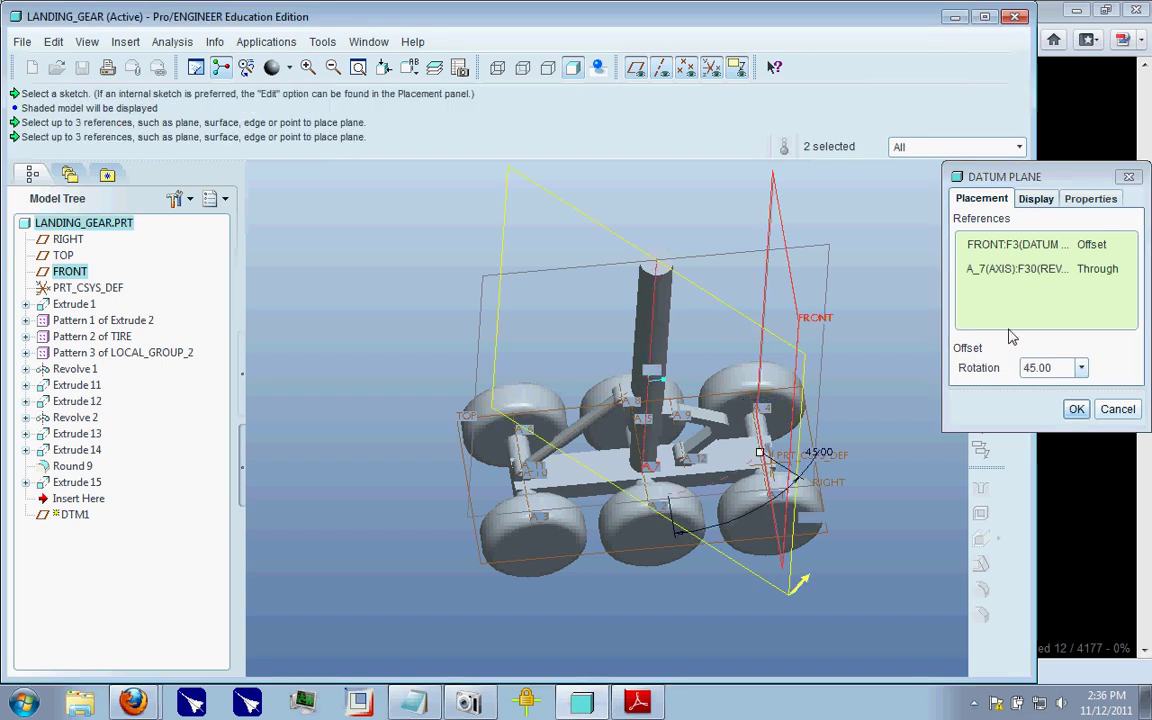
pyautogui.click(1048, 369)
pyautogui.write('0')
pyautogui.press('Return')
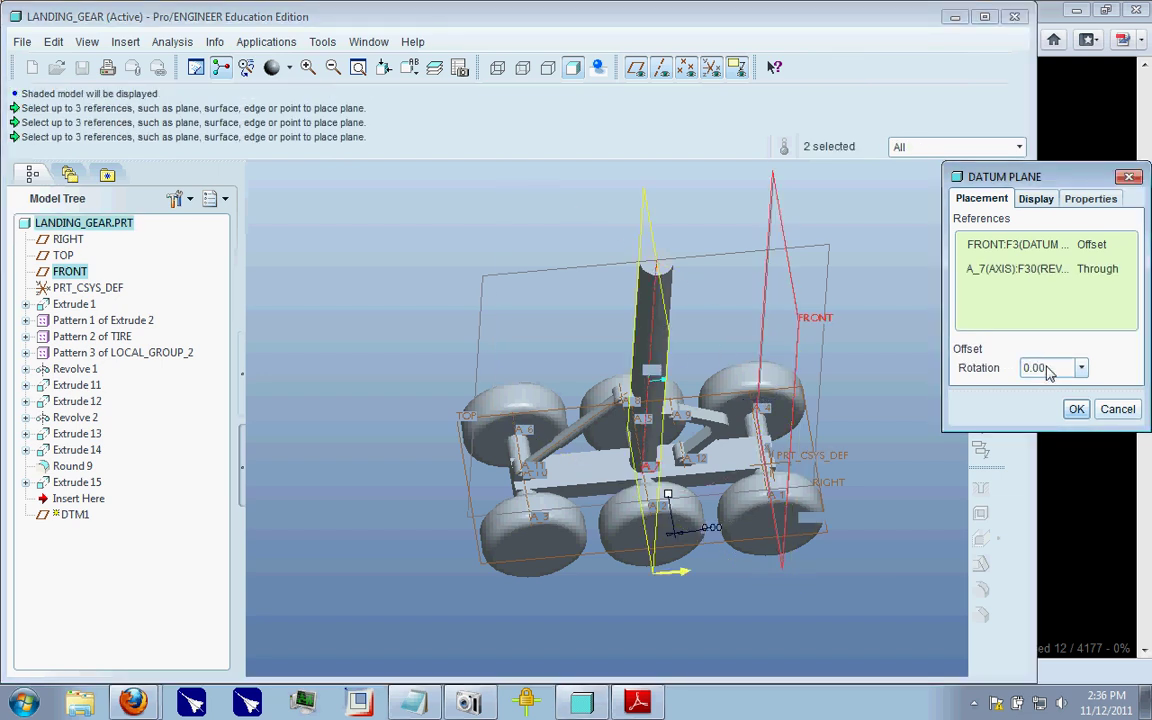
pyautogui.click(1078, 411)
# - Start an extrude sketch on the new datum plane through the strut, using the RIGHT plane as the Top orientation reference
pyautogui.moveTo(900, 462); pyautogui.dragTo(882, 428, button='middle')
pyautogui.moveTo(647, 368); pyautogui.dragTo(591, 344, button='middle')
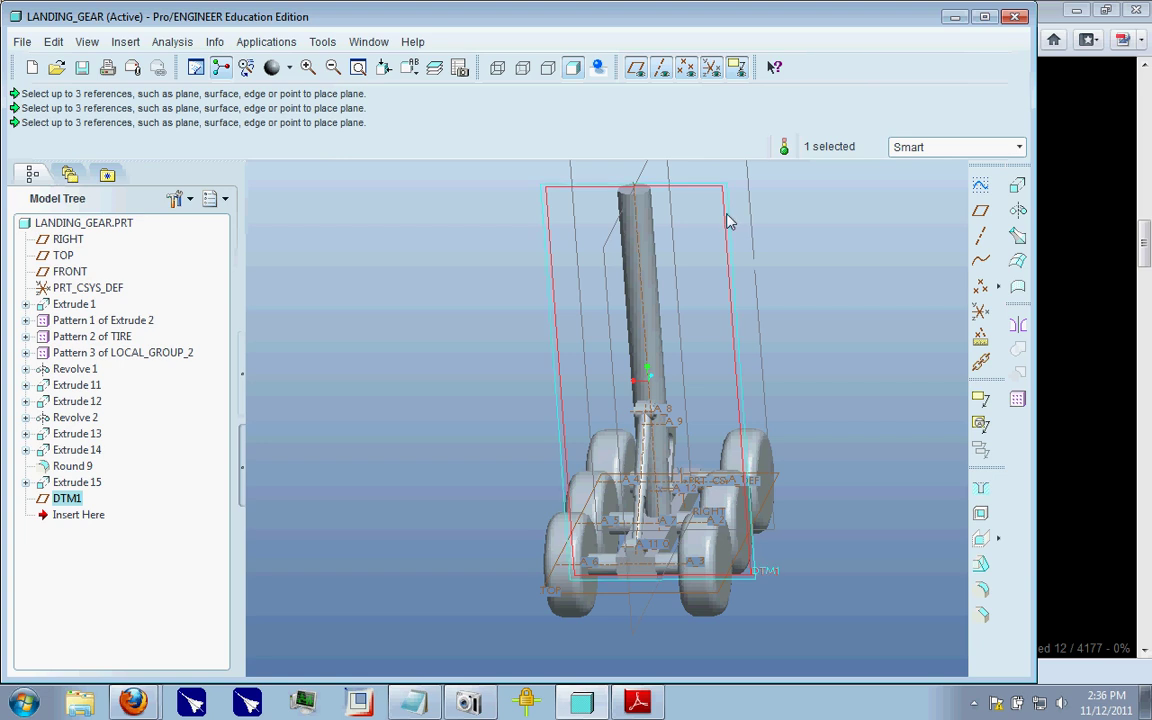
pyautogui.click(1019, 189)
pyautogui.click(77, 146)
pyautogui.moveTo(600, 360); pyautogui.dragTo(676, 388, button='middle')
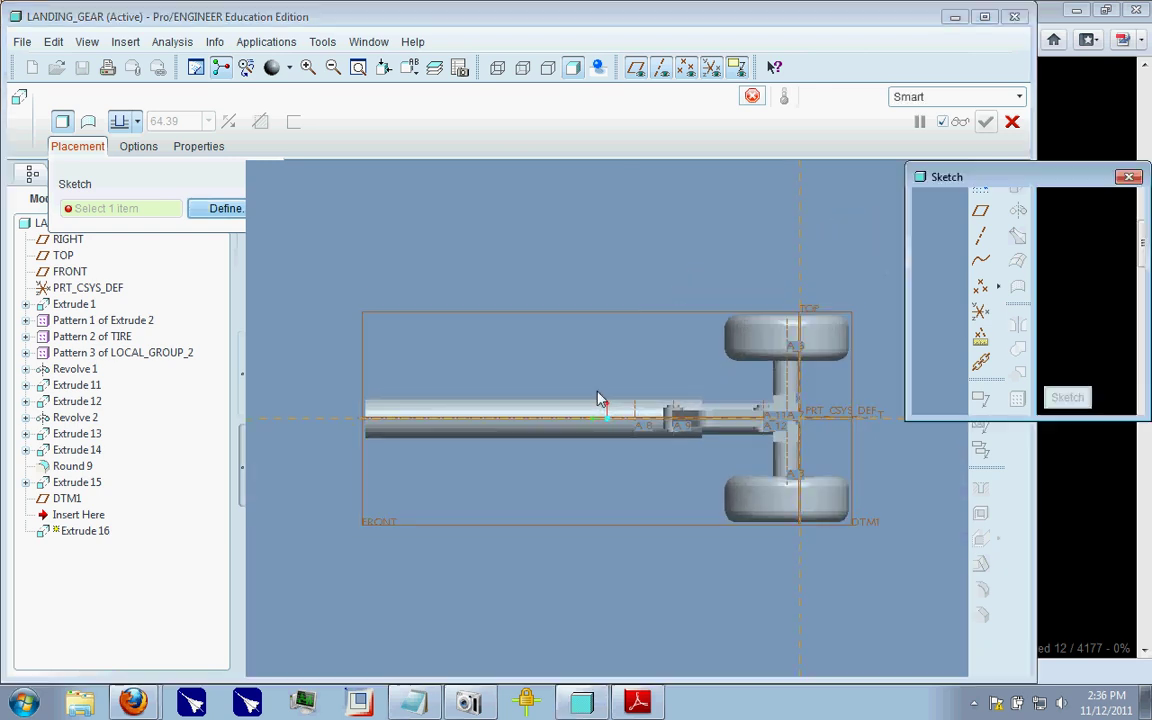
pyautogui.moveTo(636, 448)
pyautogui.mouseDown(button='middle')
pyautogui.moveTo(668, 428)
pyautogui.moveTo(733, 452)
pyautogui.moveTo(755, 410)
pyautogui.moveTo(808, 388)
pyautogui.mouseUp(button='middle')
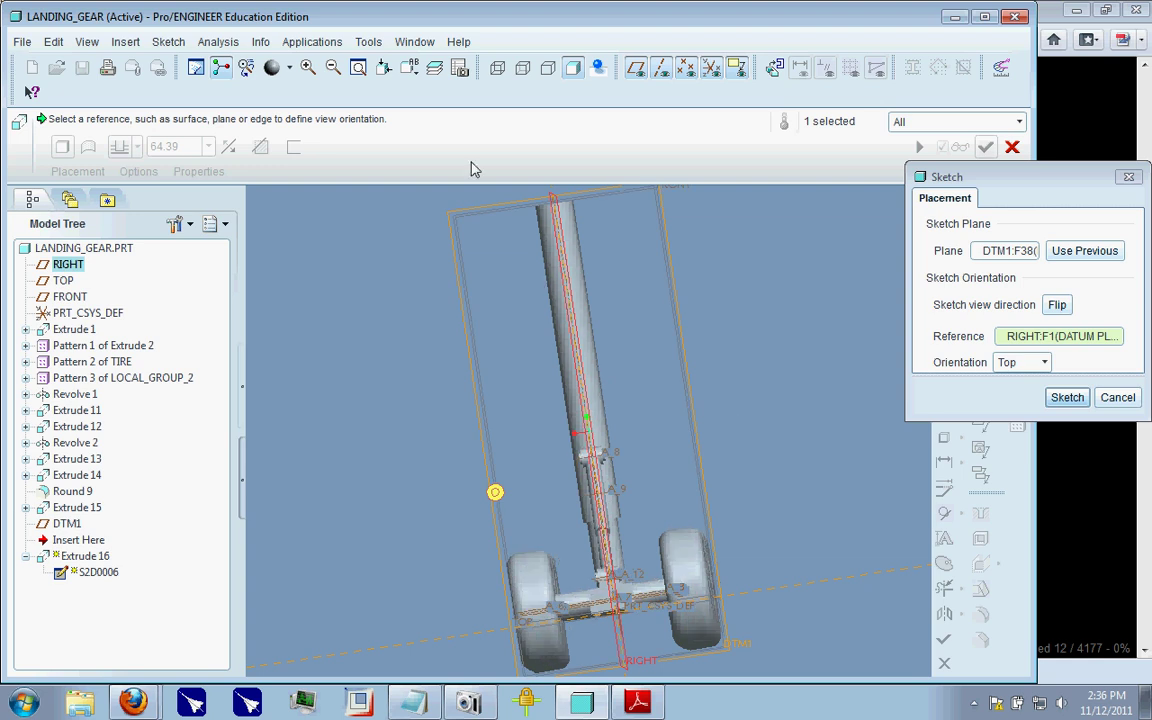
pyautogui.click(1066, 397)
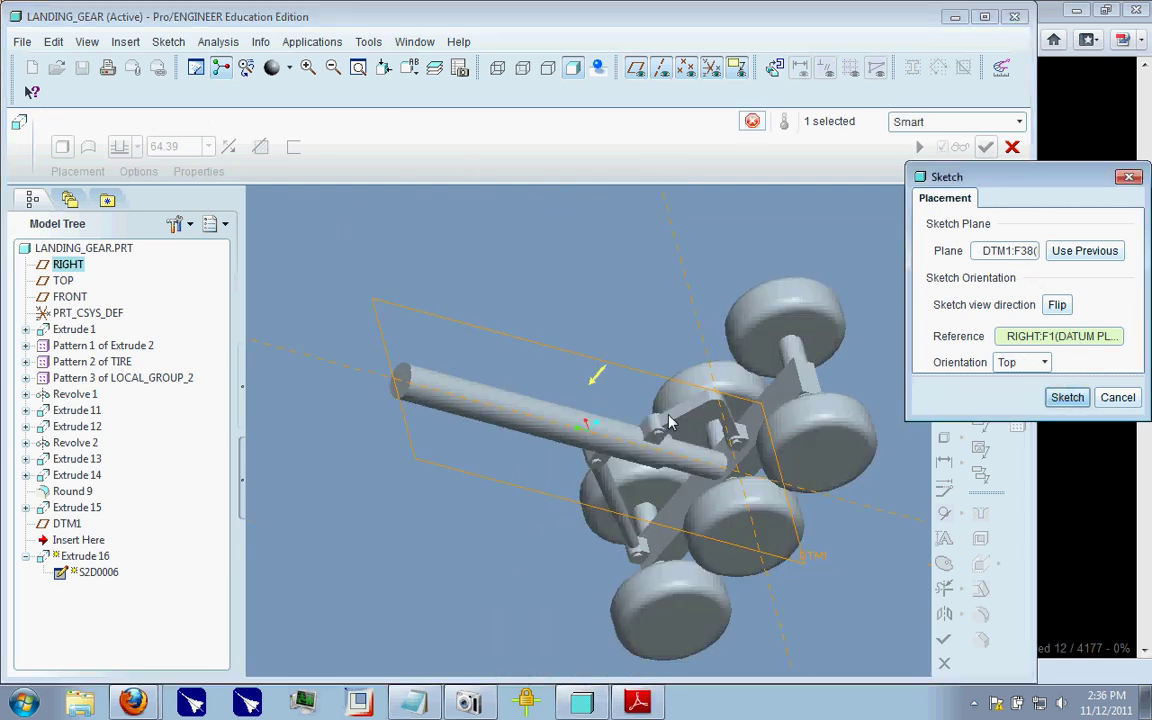
pyautogui.scroll(3, 645, 455)
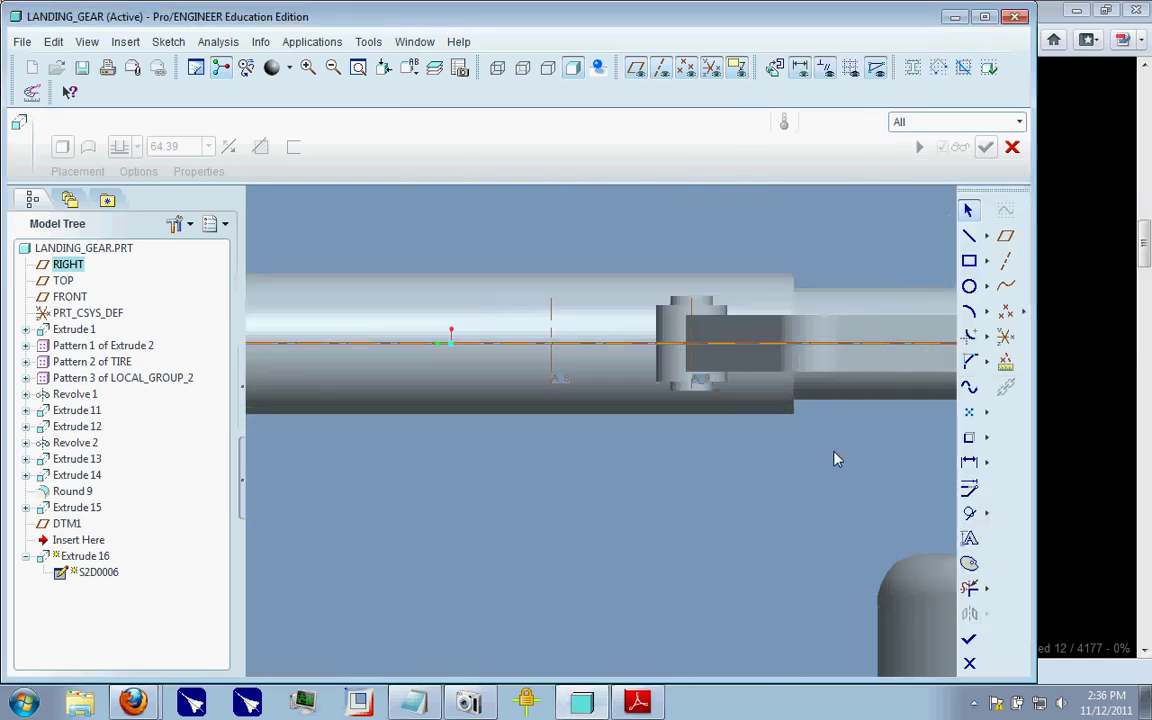
pyautogui.scroll(-3, 836, 458)
# - Switch to Firefox and check the Flickriver, Eva Air and airliners.net photos for details of the Boeing 777 landing gear
pyautogui.click(1100, 378)
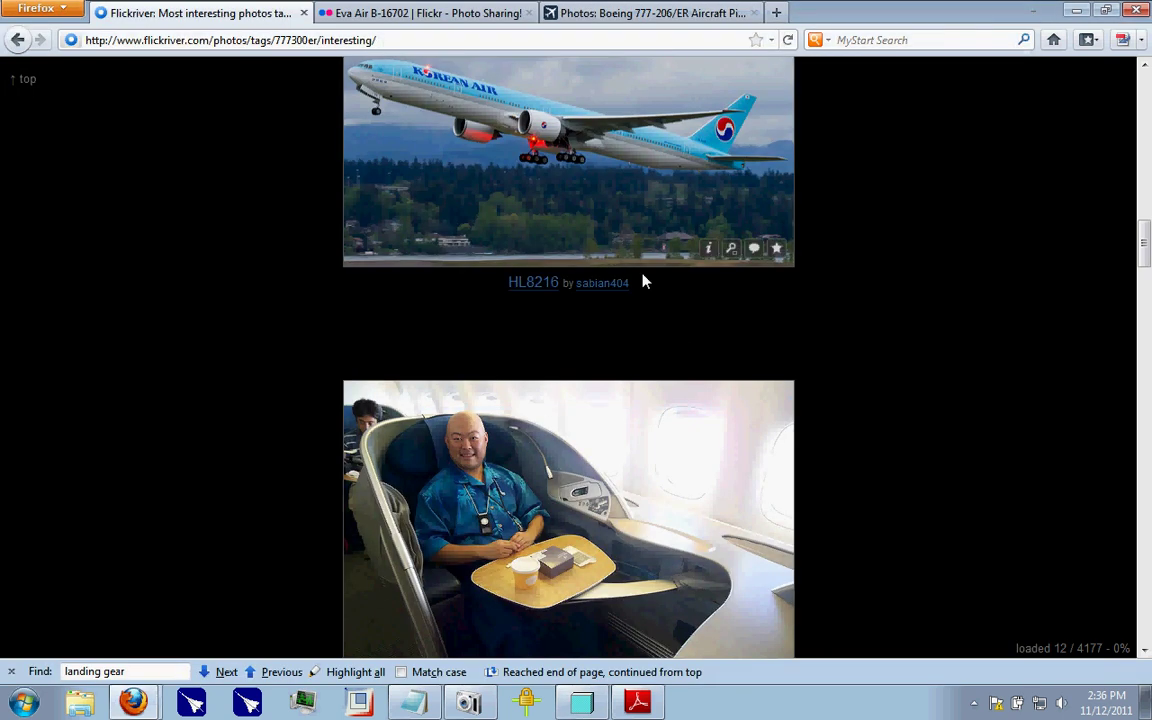
pyautogui.scroll(8, 658, 463)
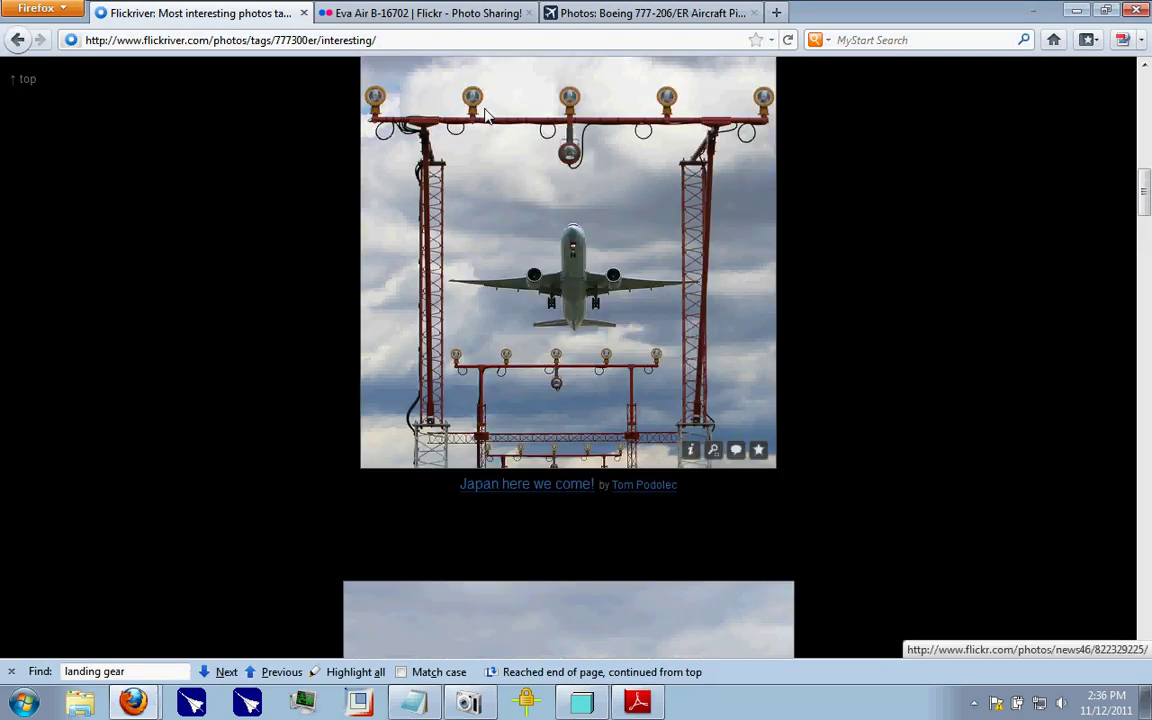
pyautogui.click(430, 13)
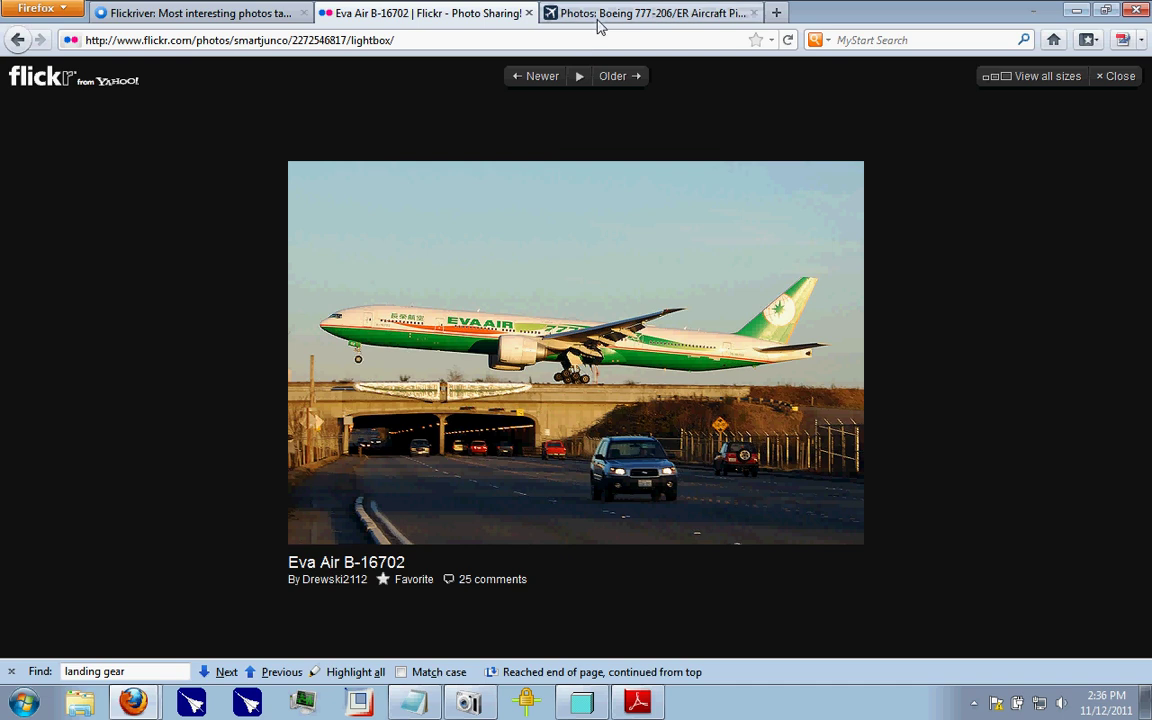
pyautogui.click(640, 13)
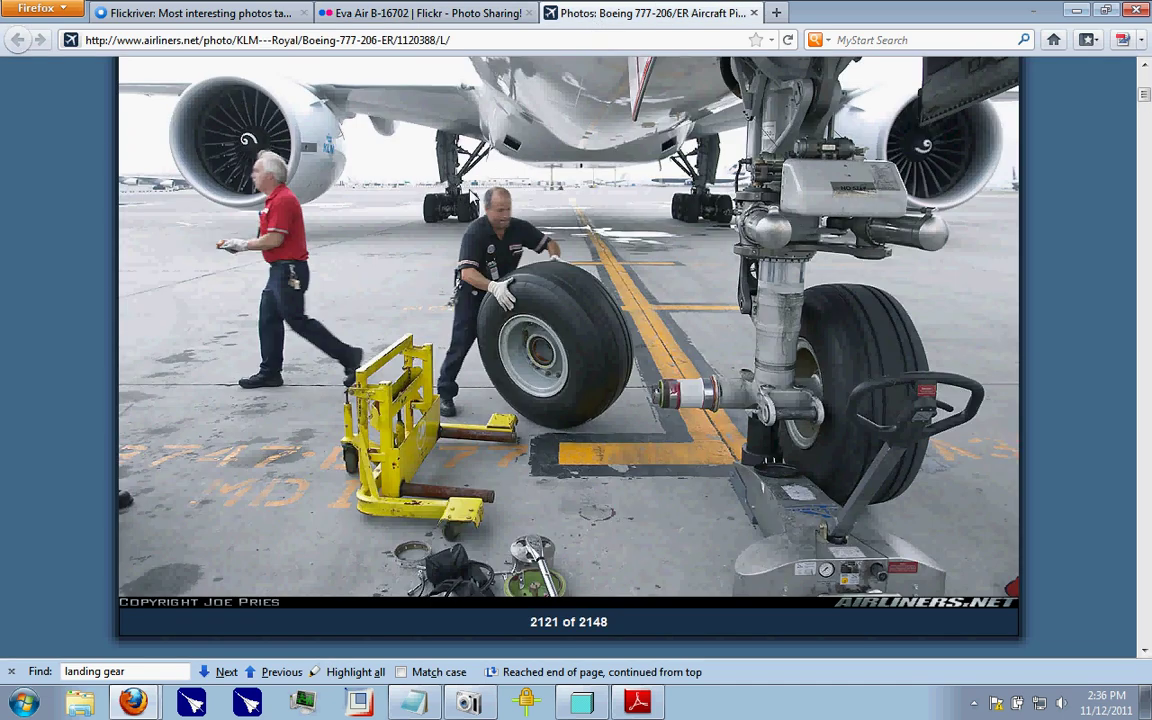
# - Switch to Pro/ENGINEER and sketch a closed line rectangle about 14 wide from the strut's centreline out past its side
pyautogui.click(594, 697)
pyautogui.scroll(3, 815, 425)
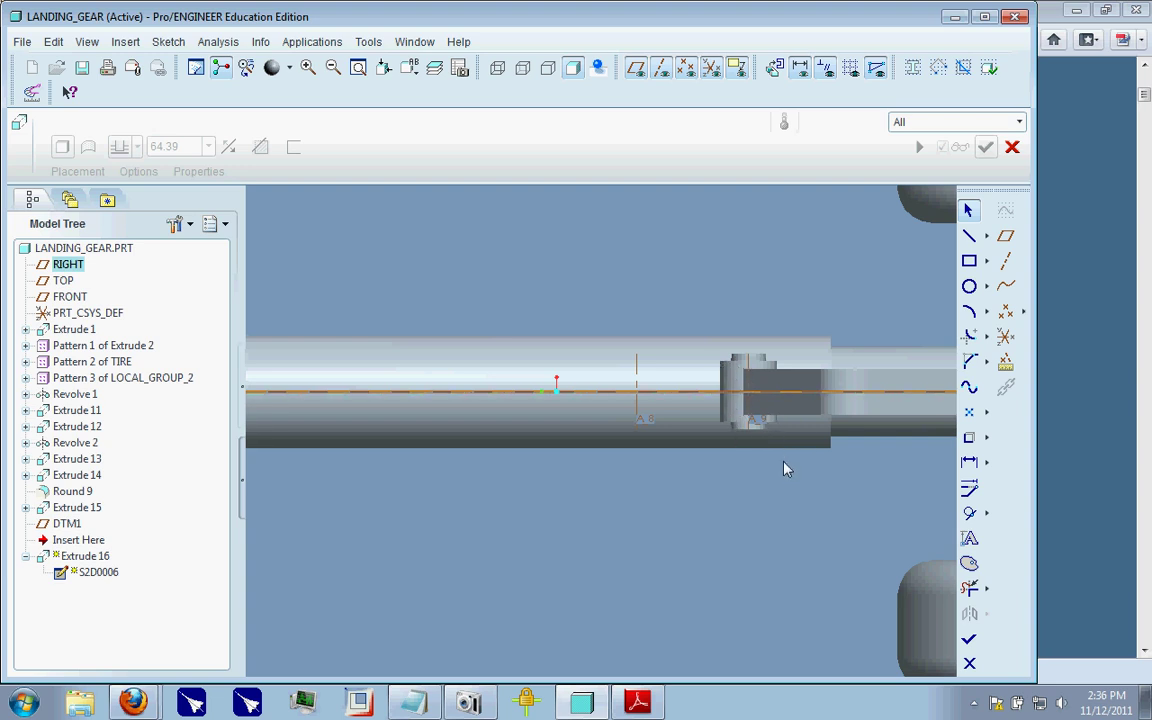
pyautogui.click(969, 235)
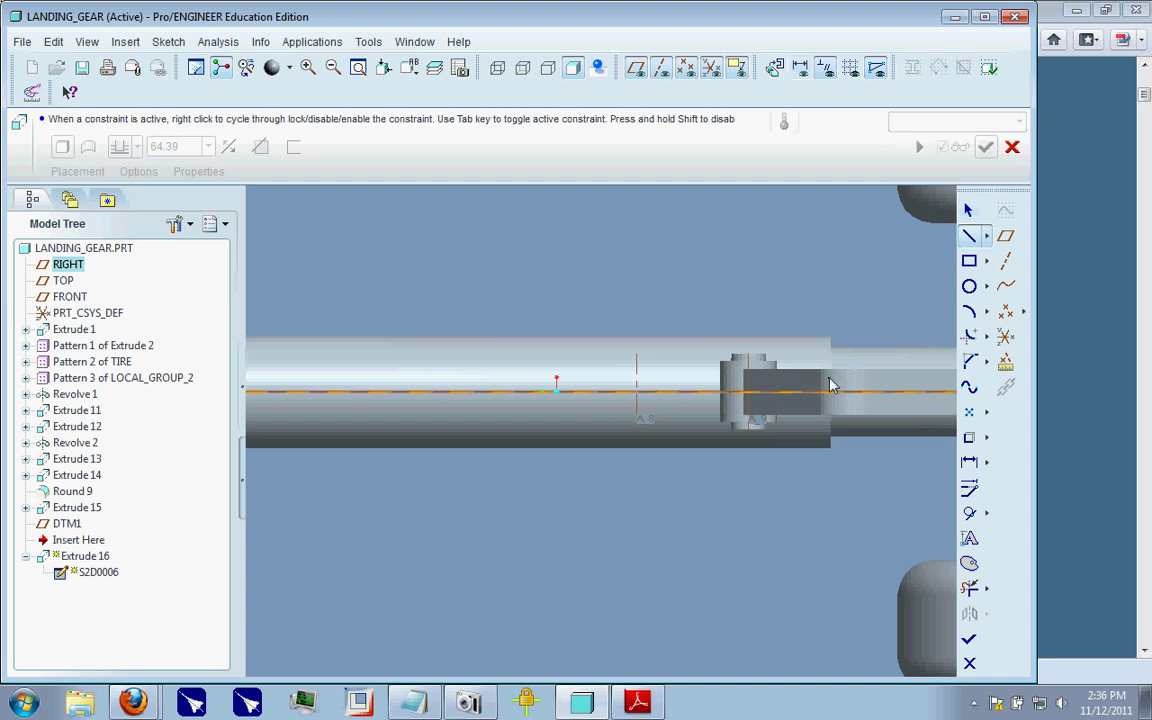
pyautogui.click(801, 488)
pyautogui.click(694, 487)
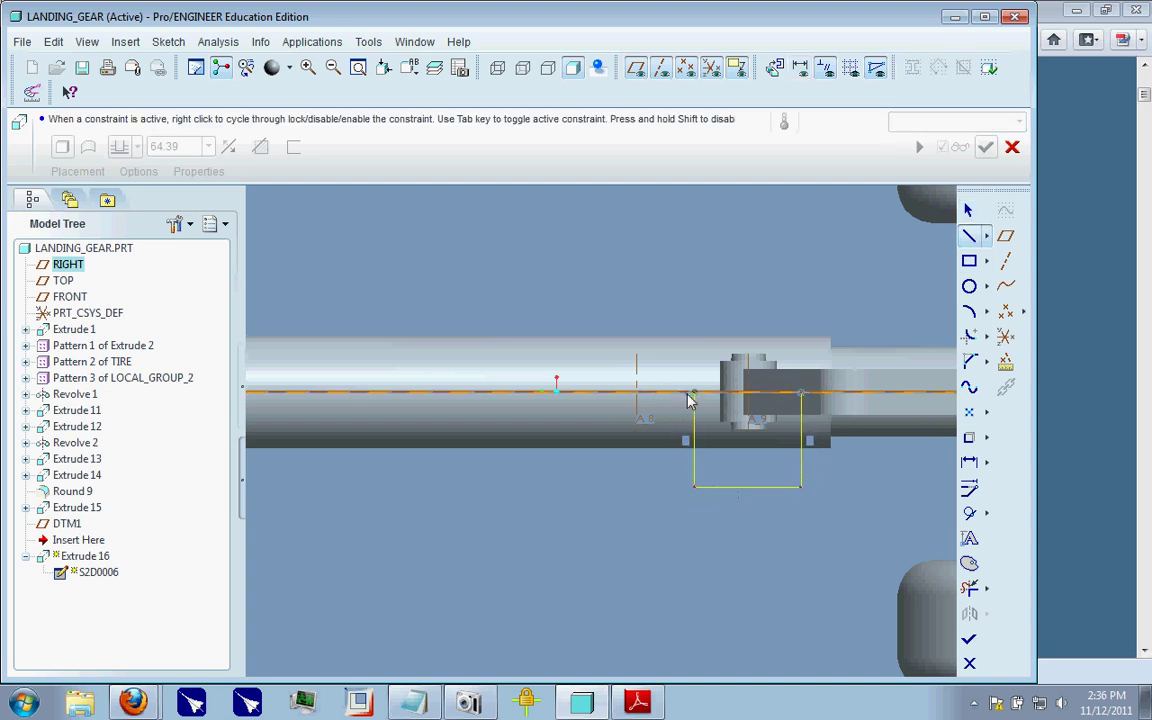
pyautogui.click(801, 391)
pyautogui.middleClick(773, 436)
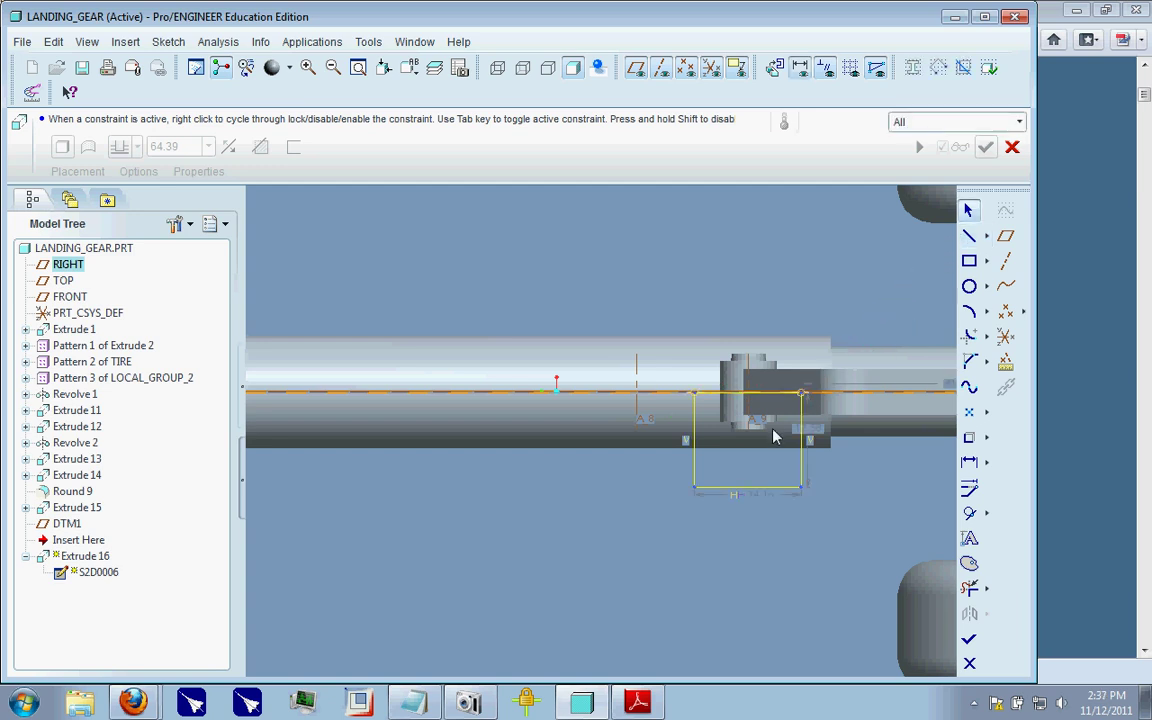
# - Set the sketched rectangle's width along the strut and its height from the centreline both to 12
pyautogui.doubleClick(757, 497)
pyautogui.write('12')
pyautogui.press('Return')
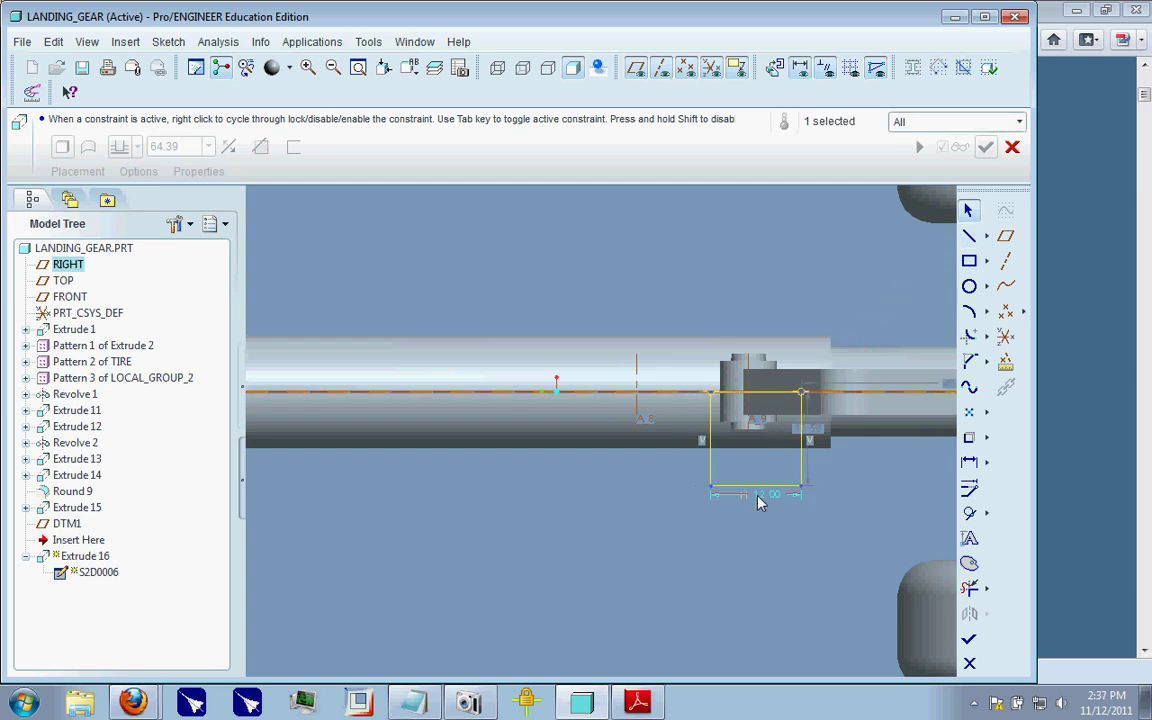
pyautogui.doubleClick(806, 428)
pyautogui.write('12')
pyautogui.press('Return')
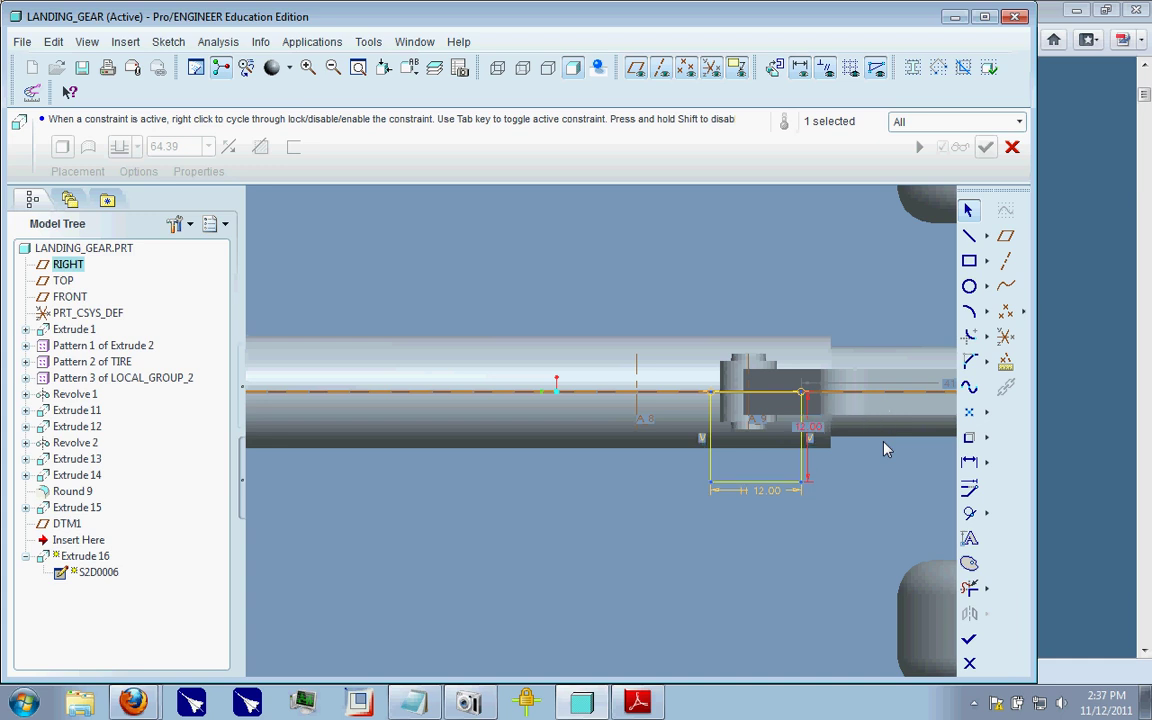
# - Draw two concentric circles at the rectangle's outer edge midpoint, the larger reaching its corners and the smaller with diameter 6
pyautogui.click(969, 287)
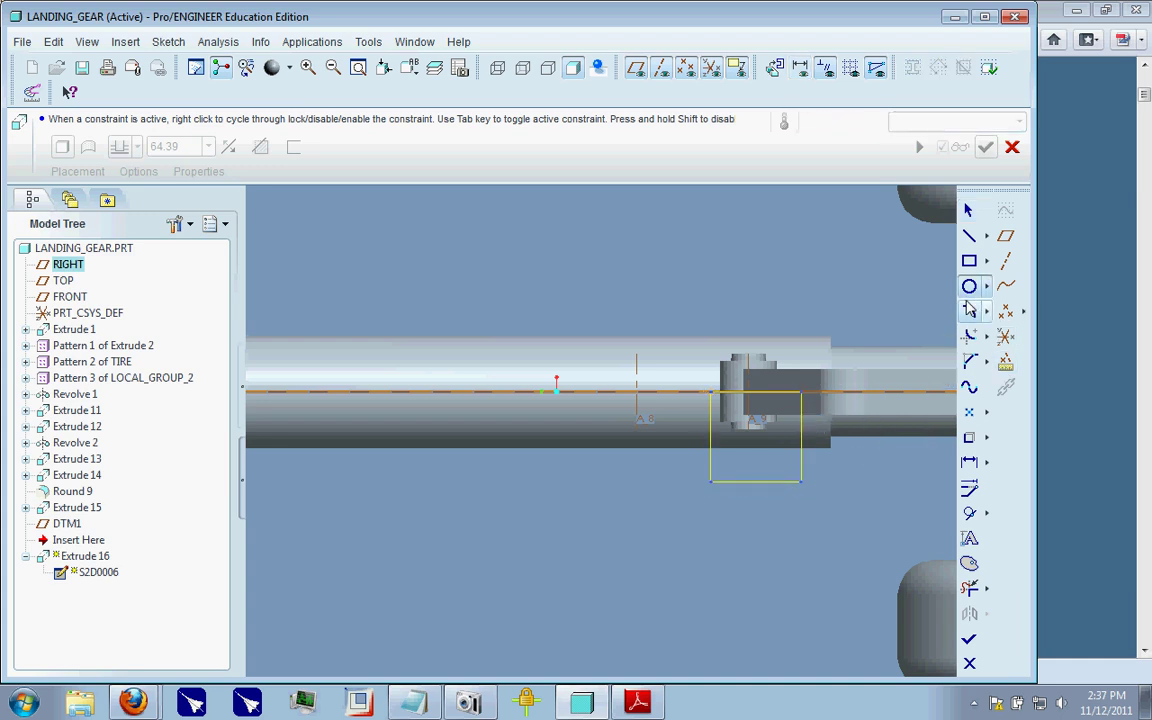
pyautogui.click(756, 484)
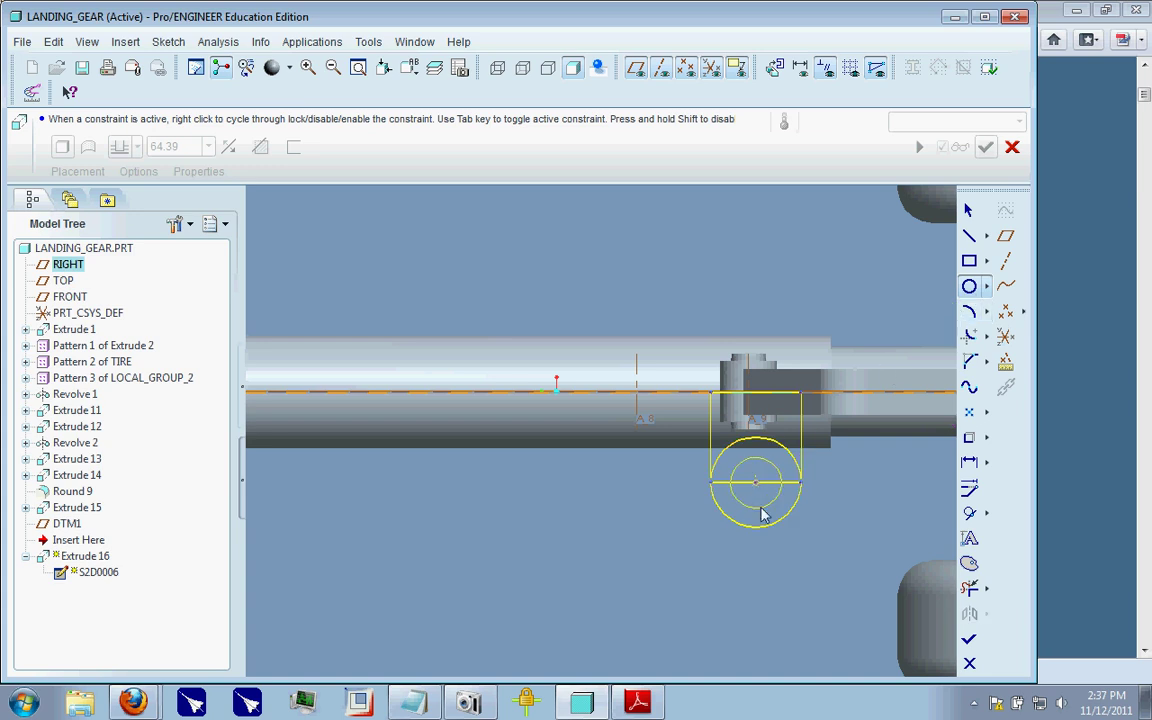
pyautogui.click(969, 211)
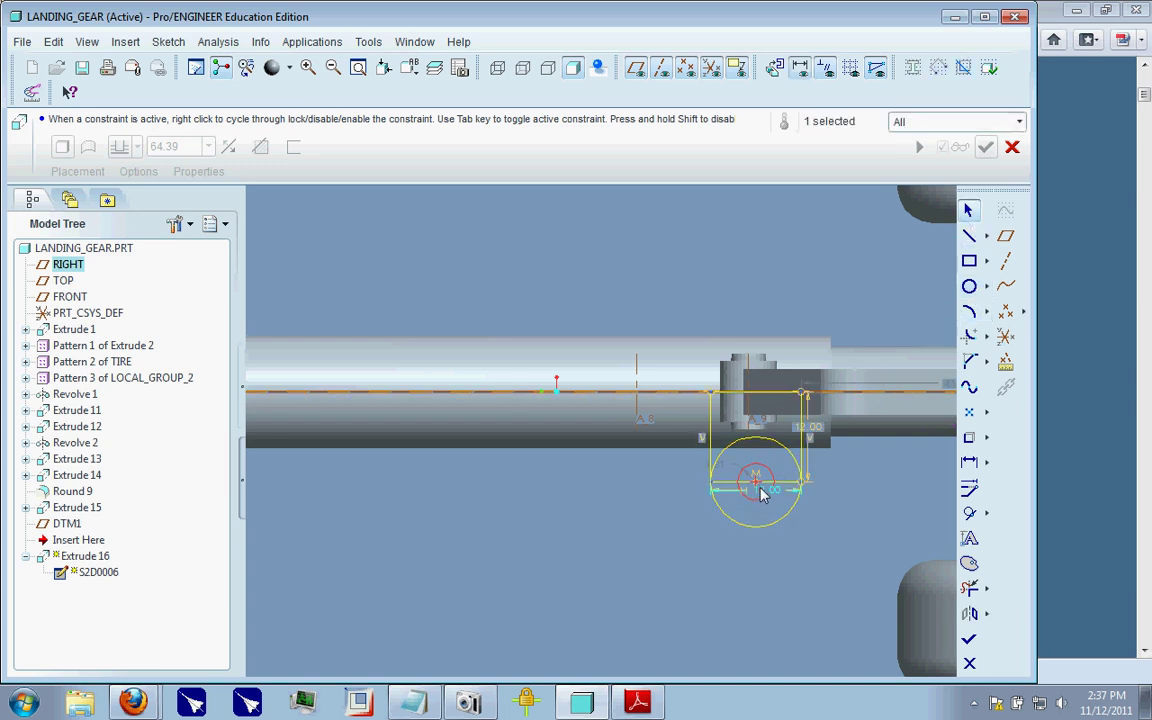
pyautogui.click(722, 469)
pyautogui.doubleClick(716, 467)
pyautogui.write('6')
pyautogui.press('Return')
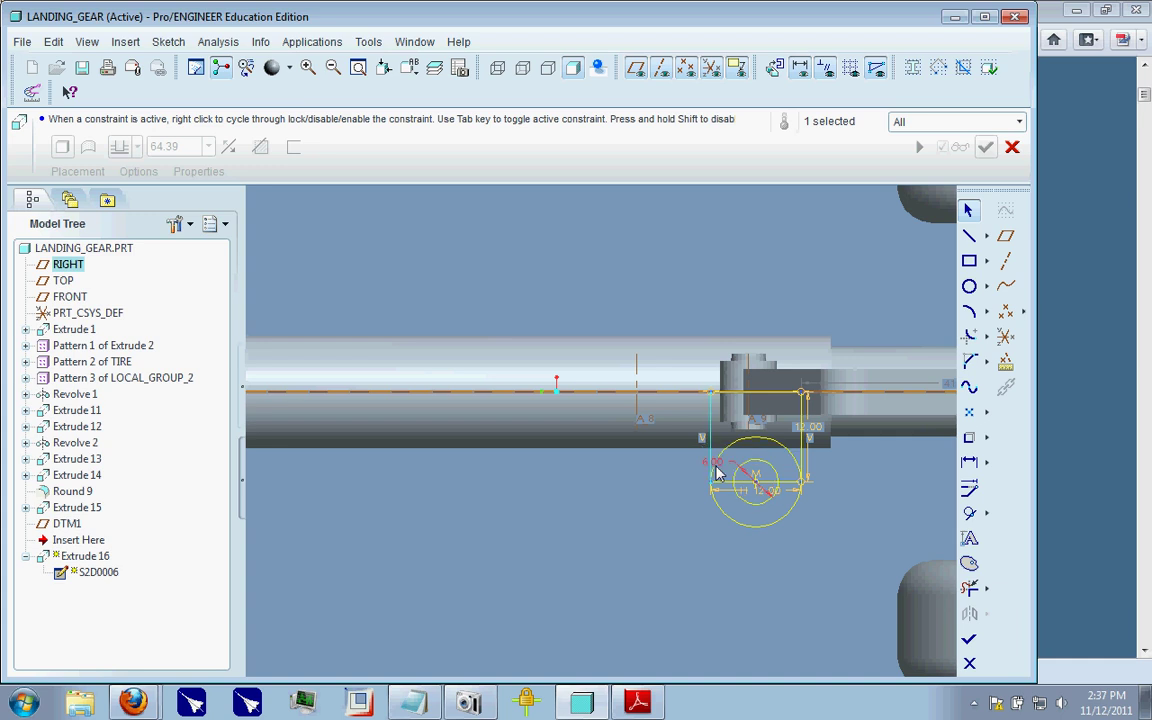
# - Trim the larger circle's inner half and the rectangle's outer edge to leave a rounded lug outline around the hole, and finish the sketch
pyautogui.scroll(-3, 768, 482)
pyautogui.click(969, 590)
pyautogui.moveTo(814, 488)
pyautogui.mouseDown()
pyautogui.moveTo(804, 420)
pyautogui.moveTo(800, 431)
pyautogui.mouseUp()
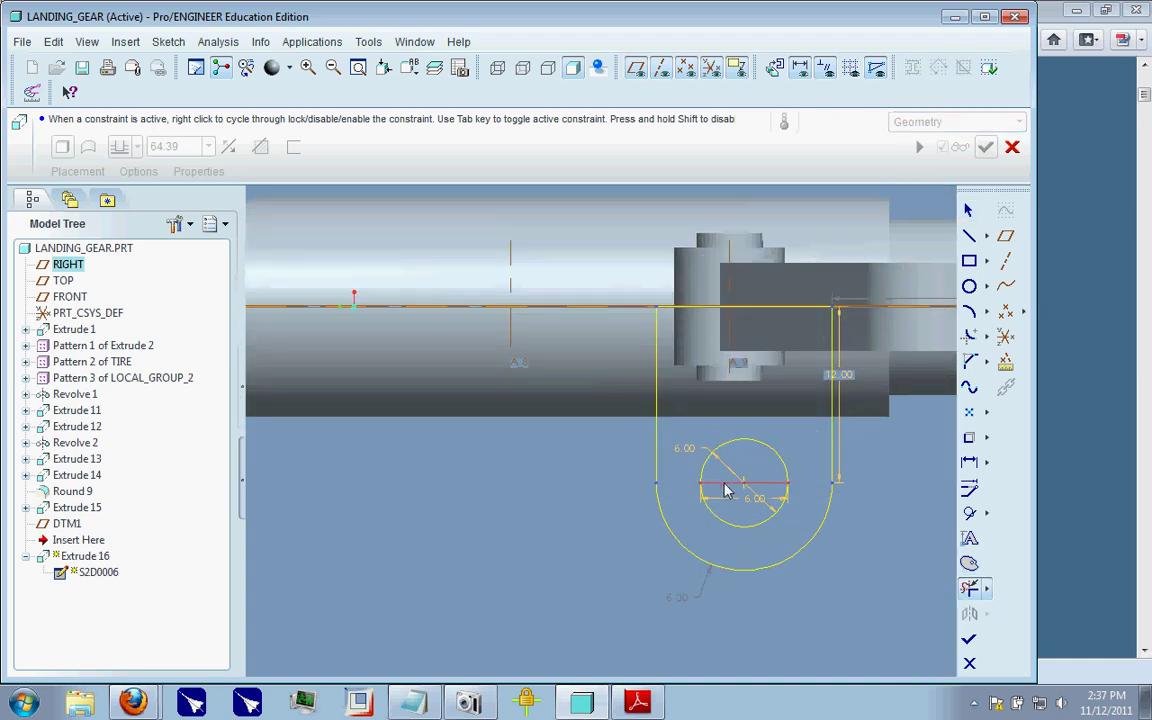
pyautogui.scroll(5, 674, 447)
pyautogui.moveTo(674, 447)
pyautogui.mouseDown(button='middle')
pyautogui.moveTo(491, 455)
pyautogui.moveTo(548, 509)
pyautogui.moveTo(756, 463)
pyautogui.moveTo(787, 507)
pyautogui.moveTo(802, 458)
pyautogui.moveTo(830, 430)
pyautogui.mouseUp(button='middle')
pyautogui.scroll(-5, 622, 492)
pyautogui.scroll(3, 785, 455)
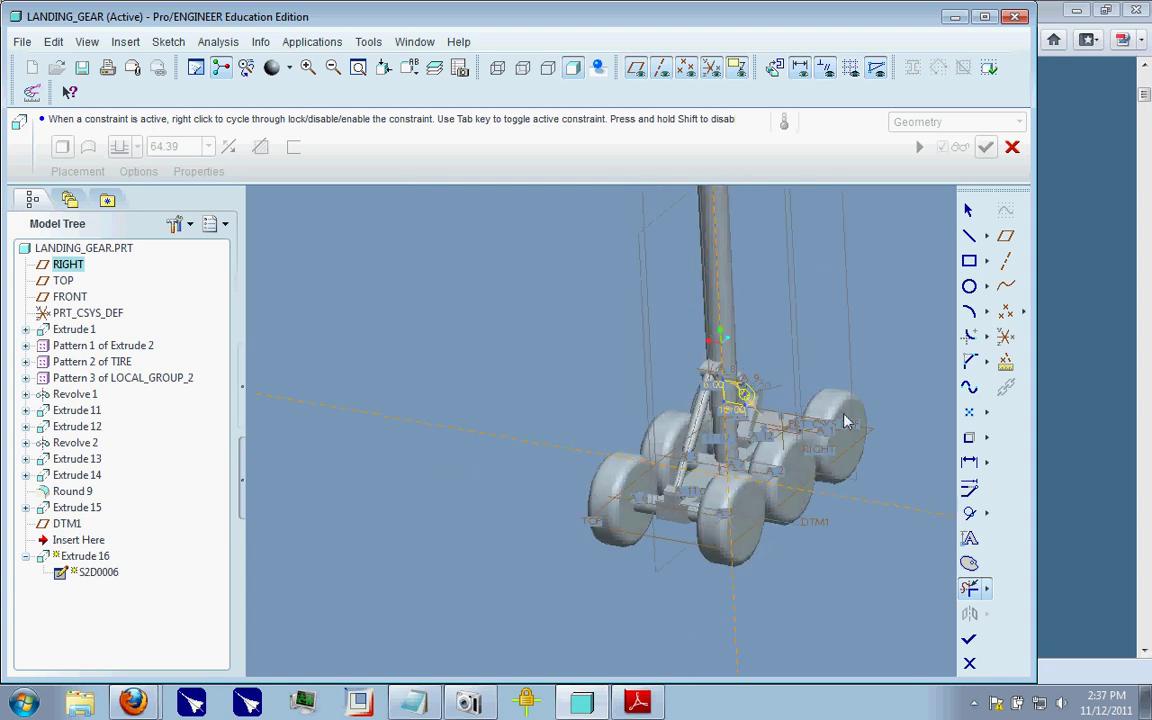
pyautogui.moveTo(752, 518); pyautogui.dragTo(741, 304, button='middle')
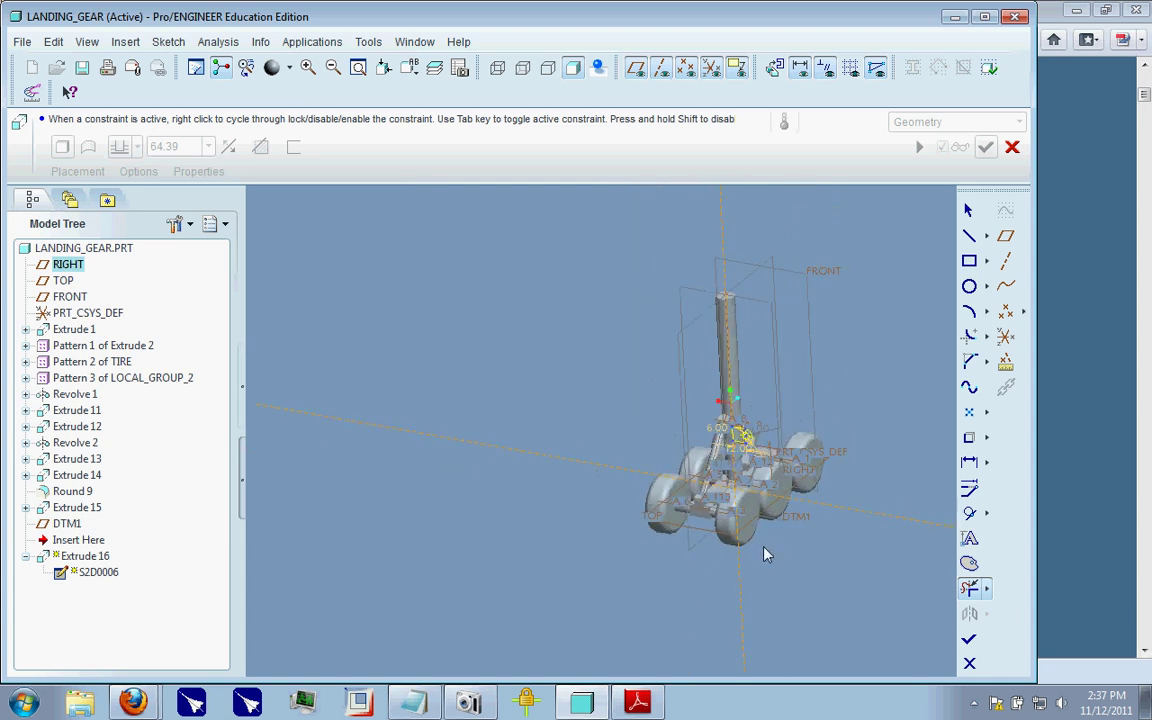
pyautogui.moveTo(759, 548)
pyautogui.mouseDown(button='middle')
pyautogui.moveTo(676, 542)
pyautogui.moveTo(687, 553)
pyautogui.moveTo(752, 551)
pyautogui.mouseUp(button='middle')
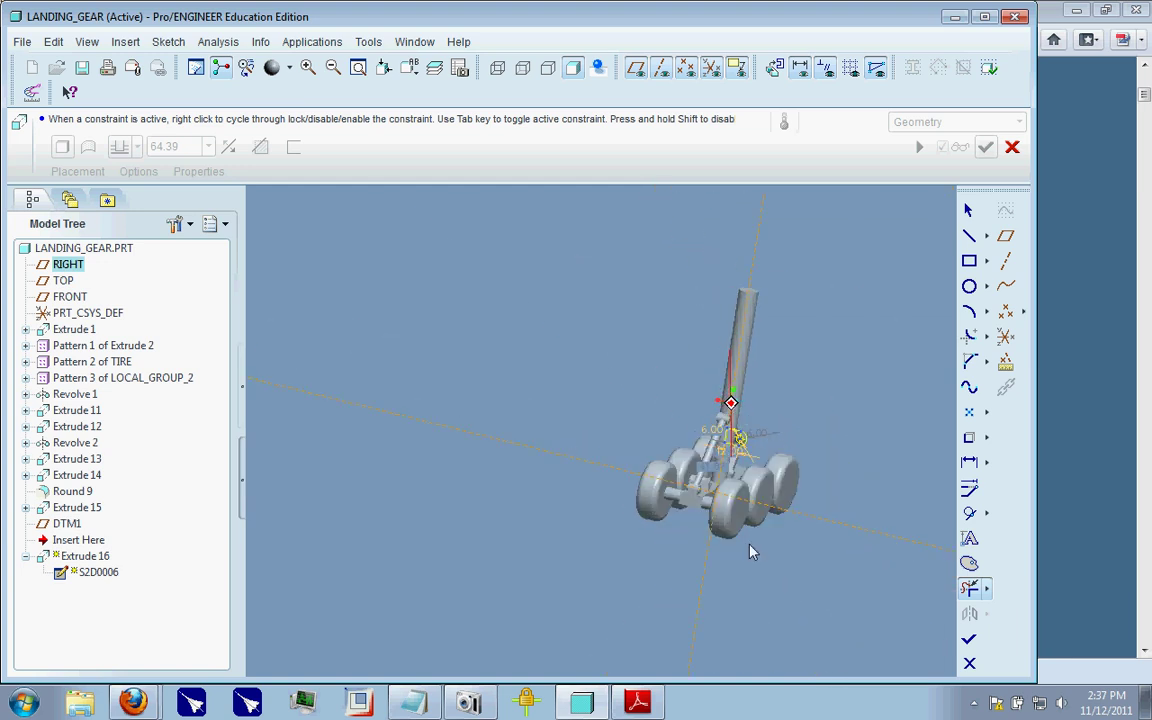
pyautogui.scroll(-4, 741, 455)
pyautogui.click(969, 639)
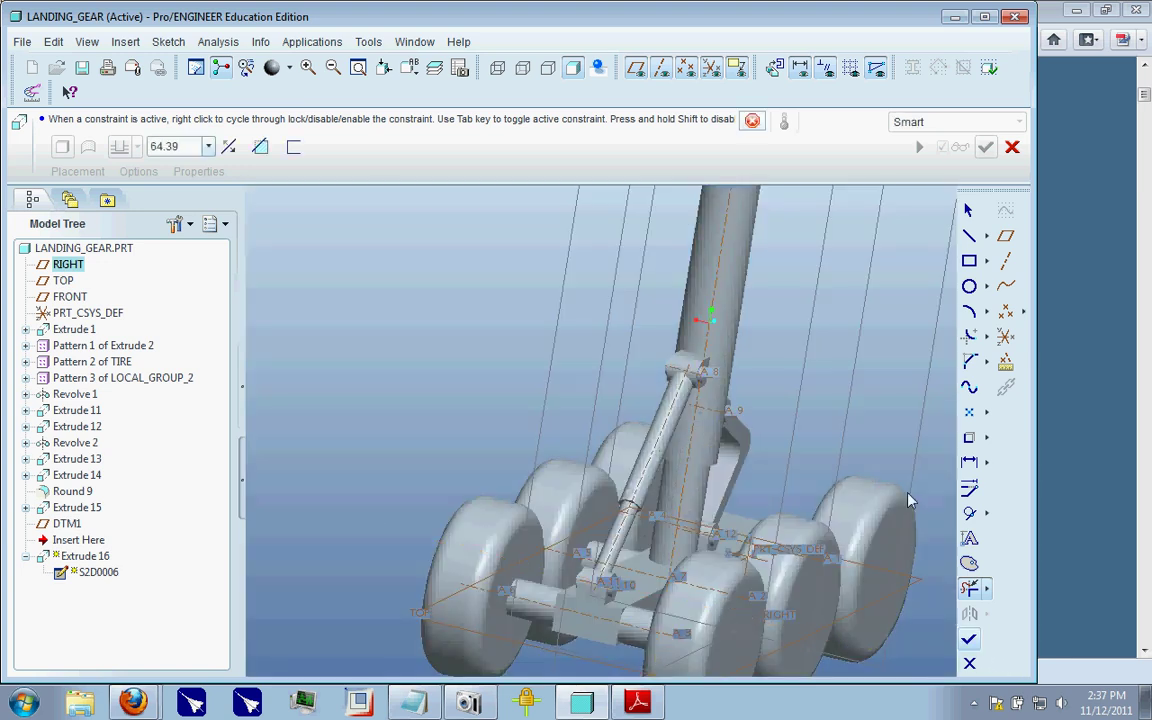
# - Extrude the lug symmetrically about its sketch plane to a total depth of 10 and accept the feature
pyautogui.click(136, 123)
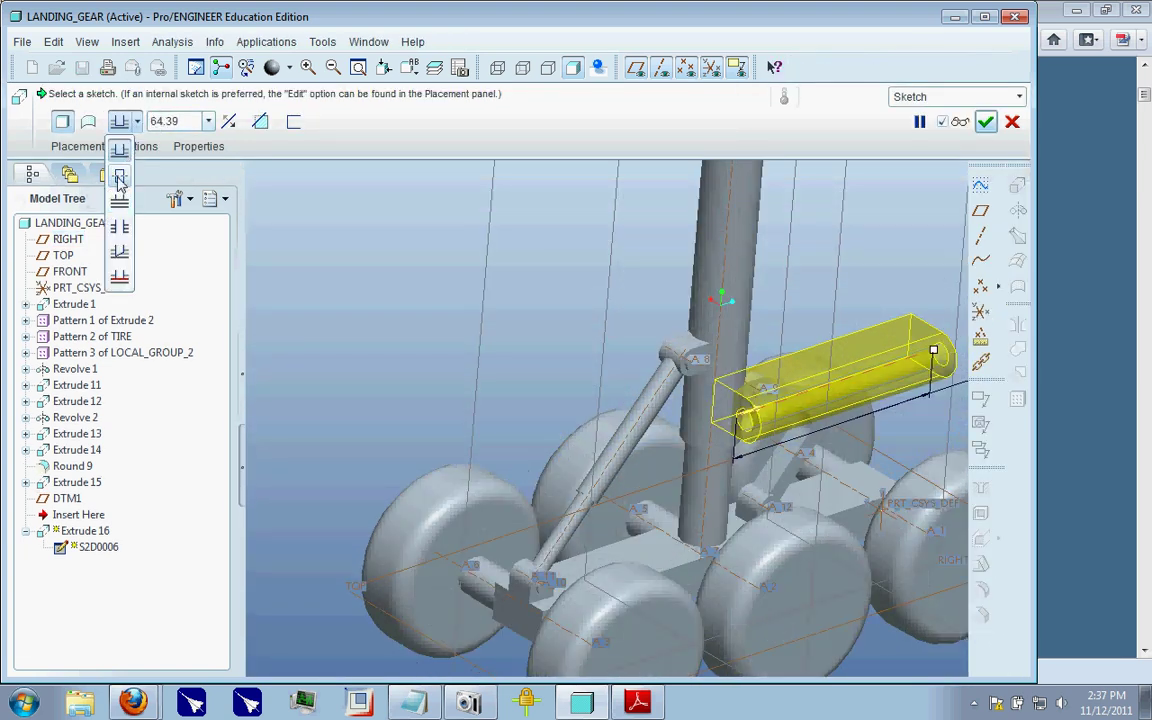
pyautogui.click(118, 176)
pyautogui.write('10')
pyautogui.press('Return')
pyautogui.moveTo(621, 341); pyautogui.dragTo(590, 362, button='middle')
pyautogui.click(985, 122)
pyautogui.moveTo(570, 480); pyautogui.dragTo(820, 500, button='middle')
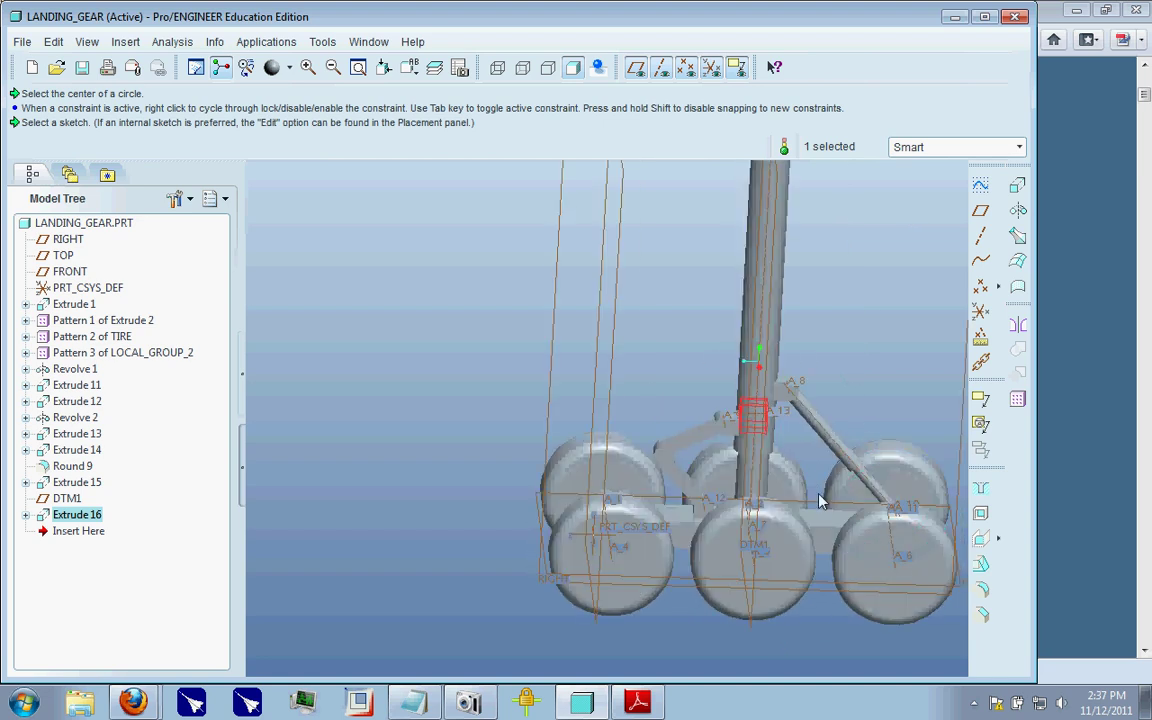
# - Start a Revolve sketch on datum plane DTM1 with RIGHT as the orientation reference, and project the edge of the lug's hole
pyautogui.click(763, 460)
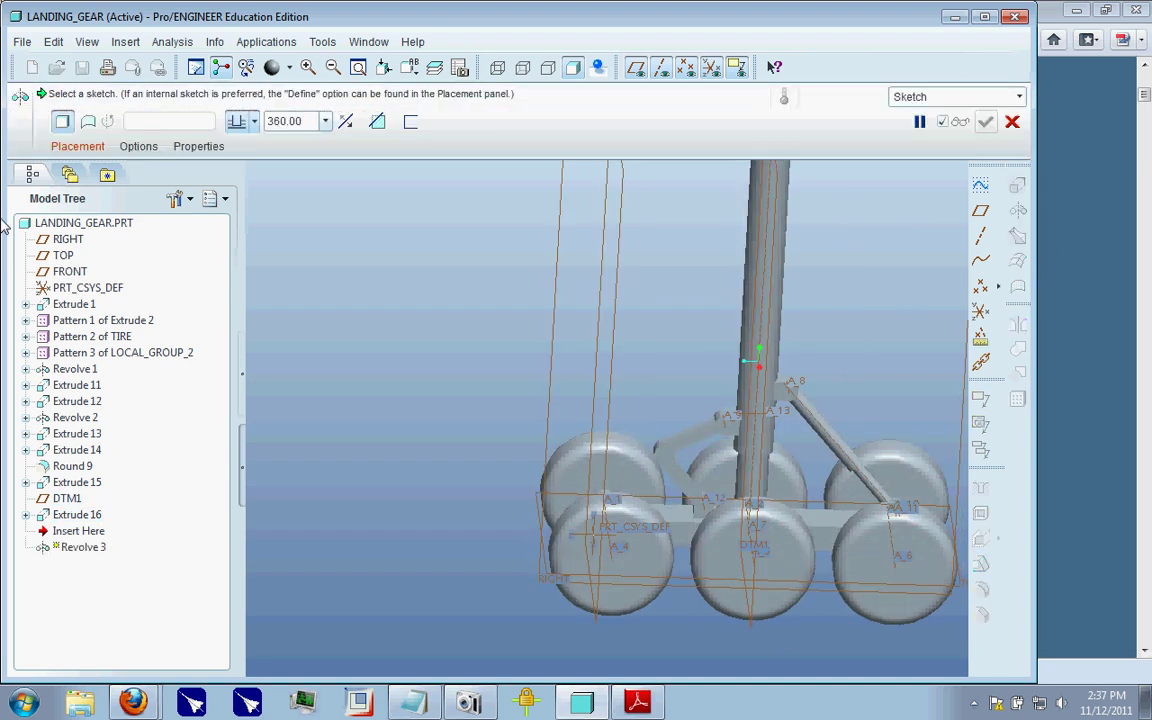
pyautogui.click(77, 146)
pyautogui.moveTo(300, 226); pyautogui.dragTo(782, 300, button='middle')
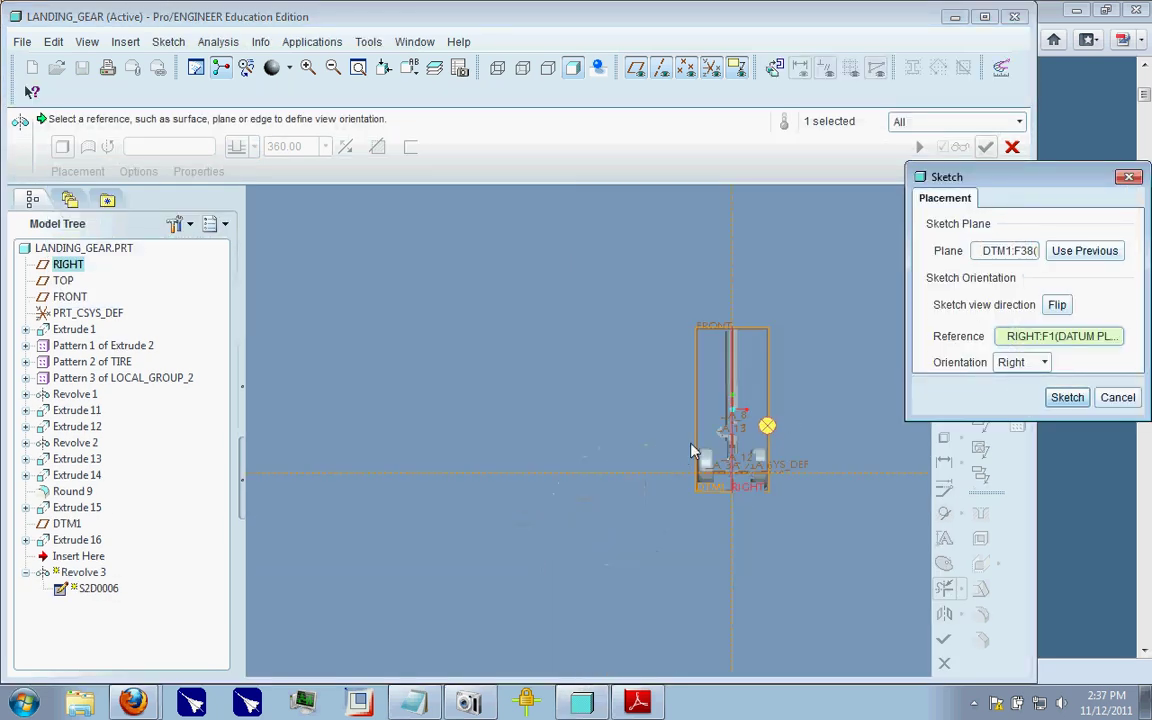
pyautogui.click(1066, 397)
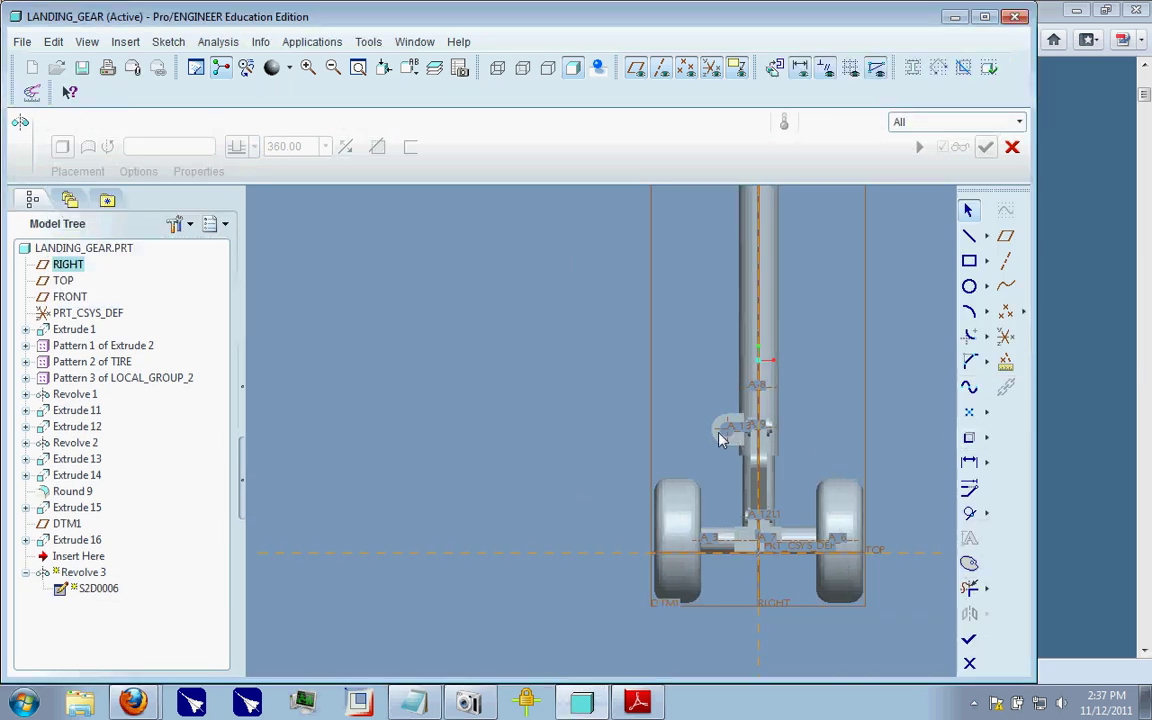
pyautogui.scroll(3, 752, 450)
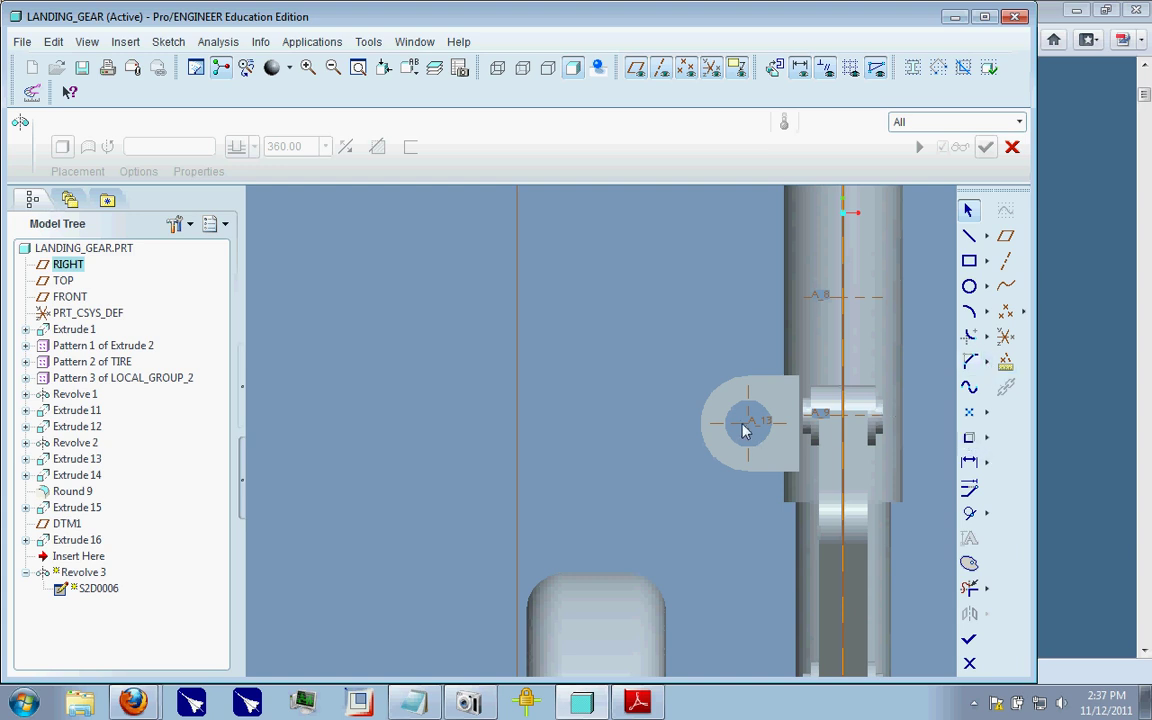
pyautogui.click(969, 438)
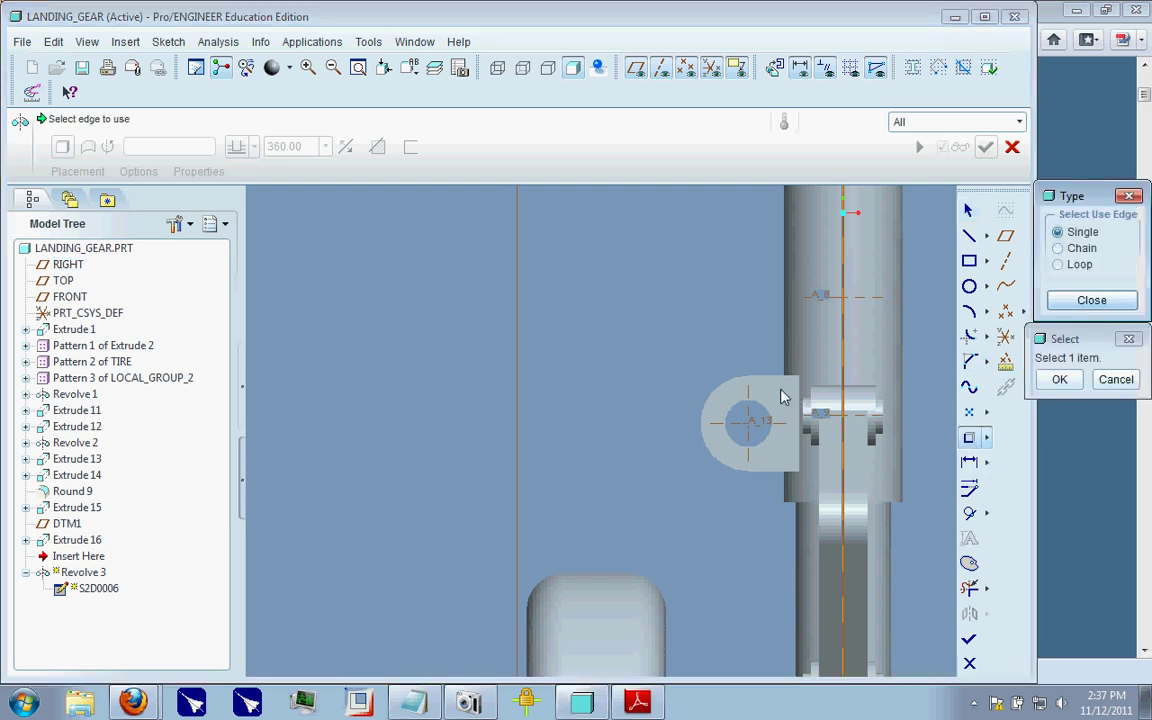
pyautogui.click(969, 235)
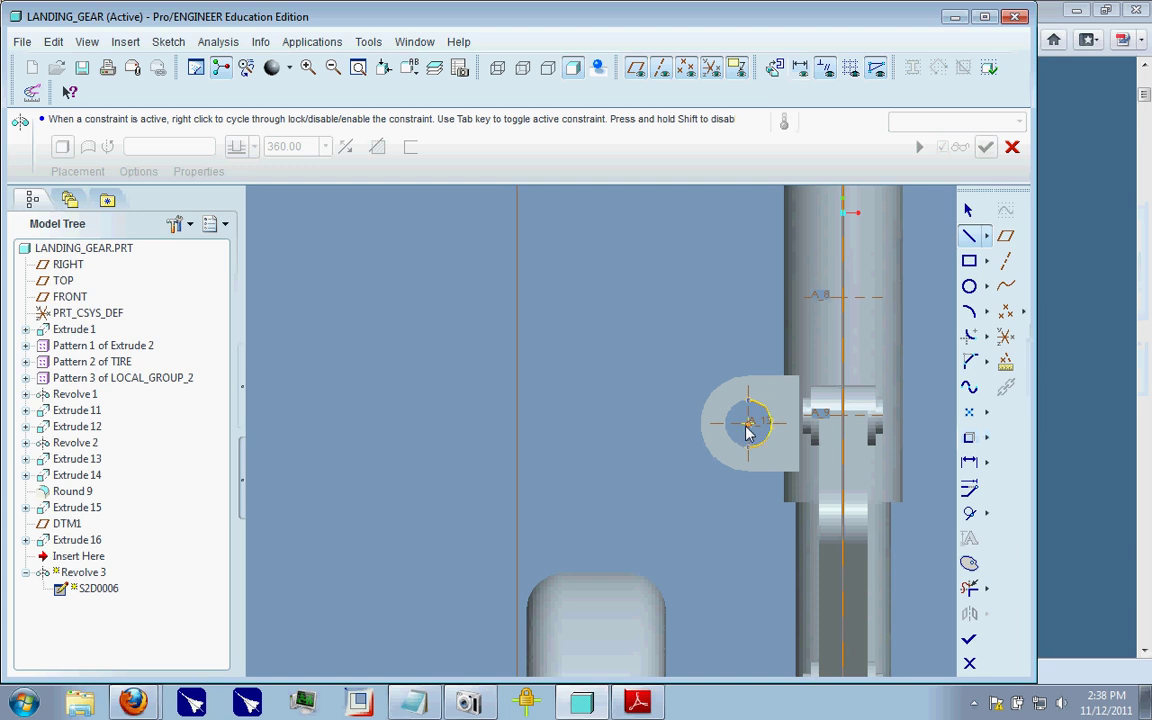
pyautogui.click(749, 424)
pyautogui.scroll(-1, 810, 555)
pyautogui.scroll(-3, 810, 555)
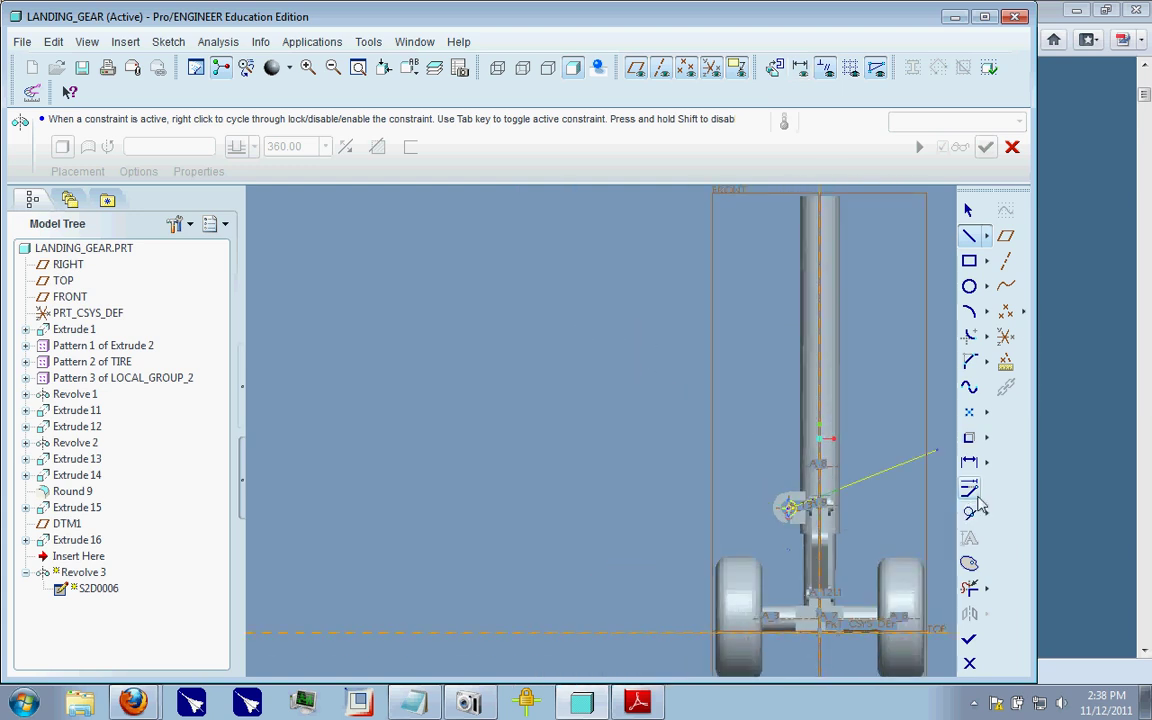
pyautogui.click(969, 588)
pyautogui.scroll(3, 800, 505)
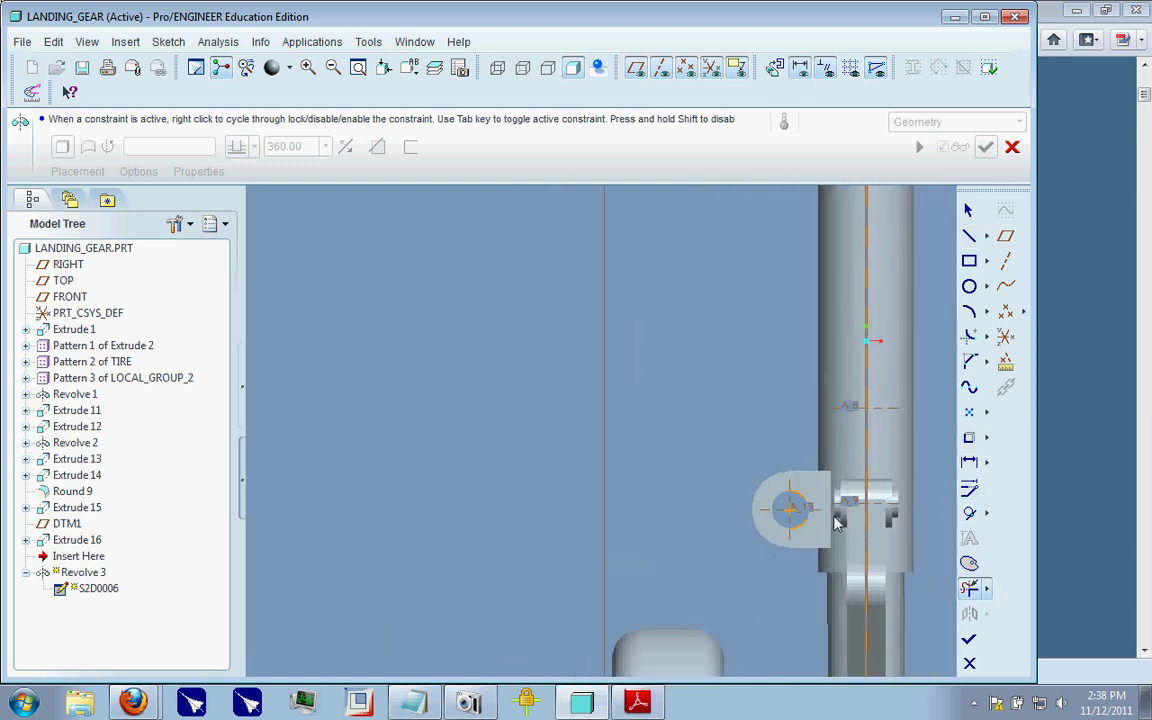
# - Draw a line from the lug hole's centre and move its free end diagonally up and outward, about 112 from the strut's centreline
pyautogui.click(966, 240)
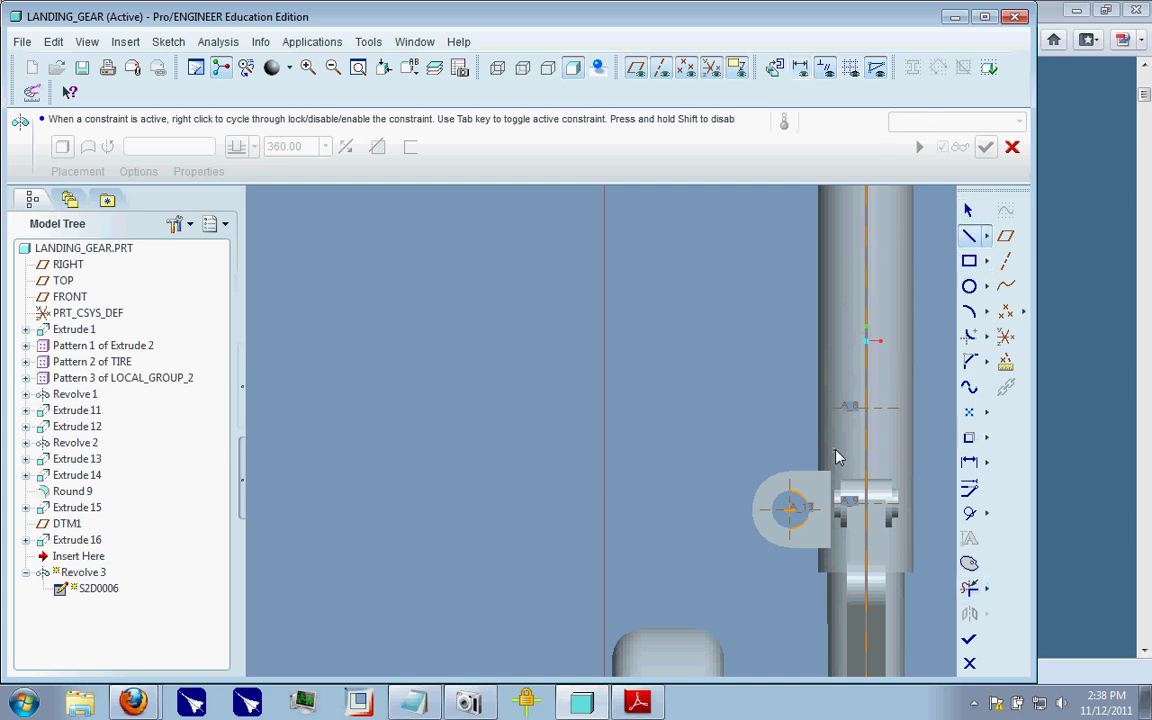
pyautogui.click(787, 512)
pyautogui.scroll(-3, 640, 435)
pyautogui.scroll(-2, 640, 435)
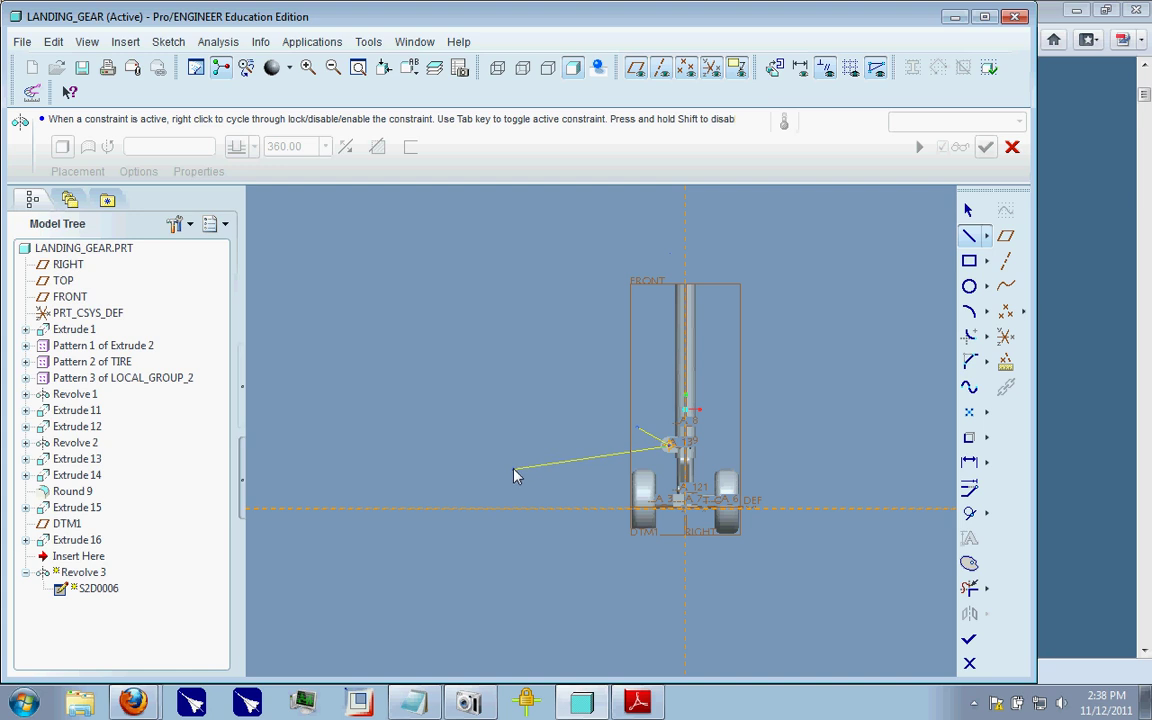
pyautogui.scroll(4, 470, 300)
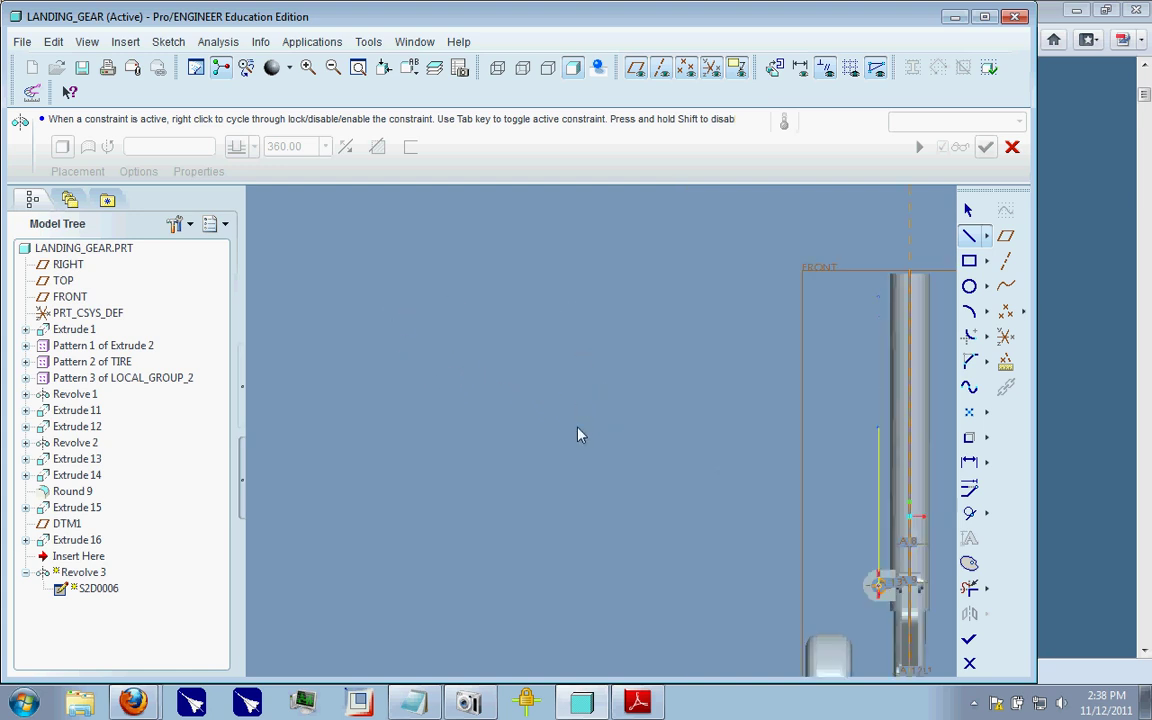
pyautogui.click(784, 558)
pyautogui.click(968, 209)
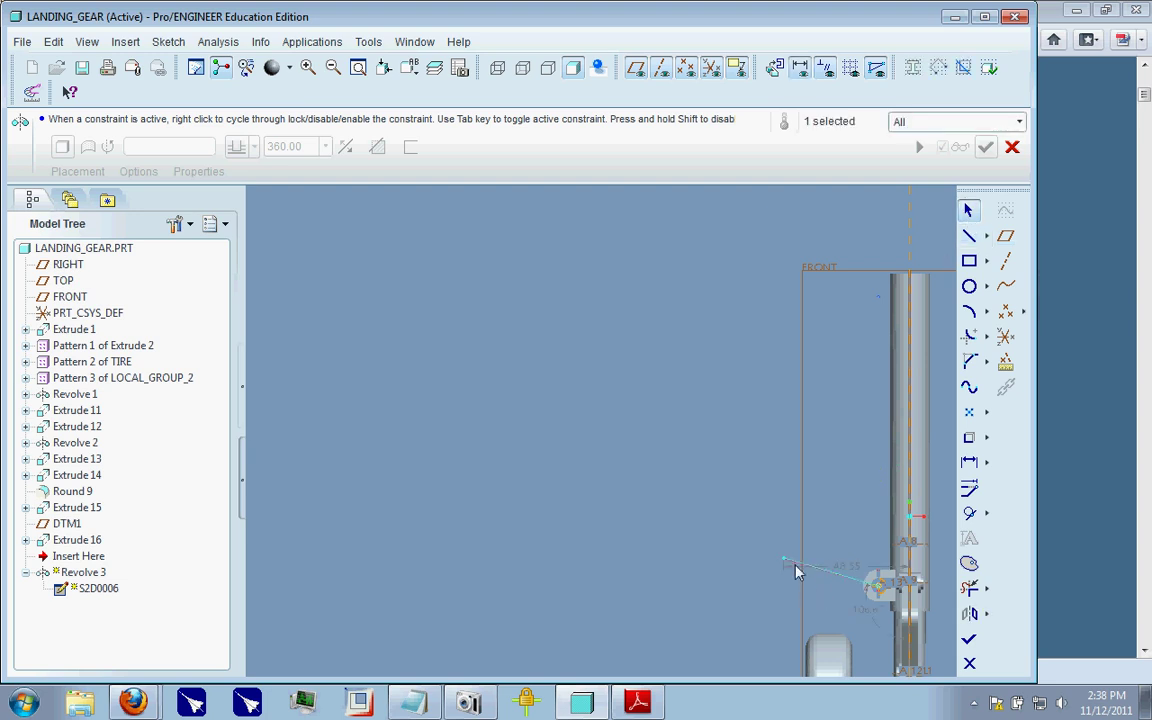
pyautogui.moveTo(783, 560); pyautogui.dragTo(619, 300)
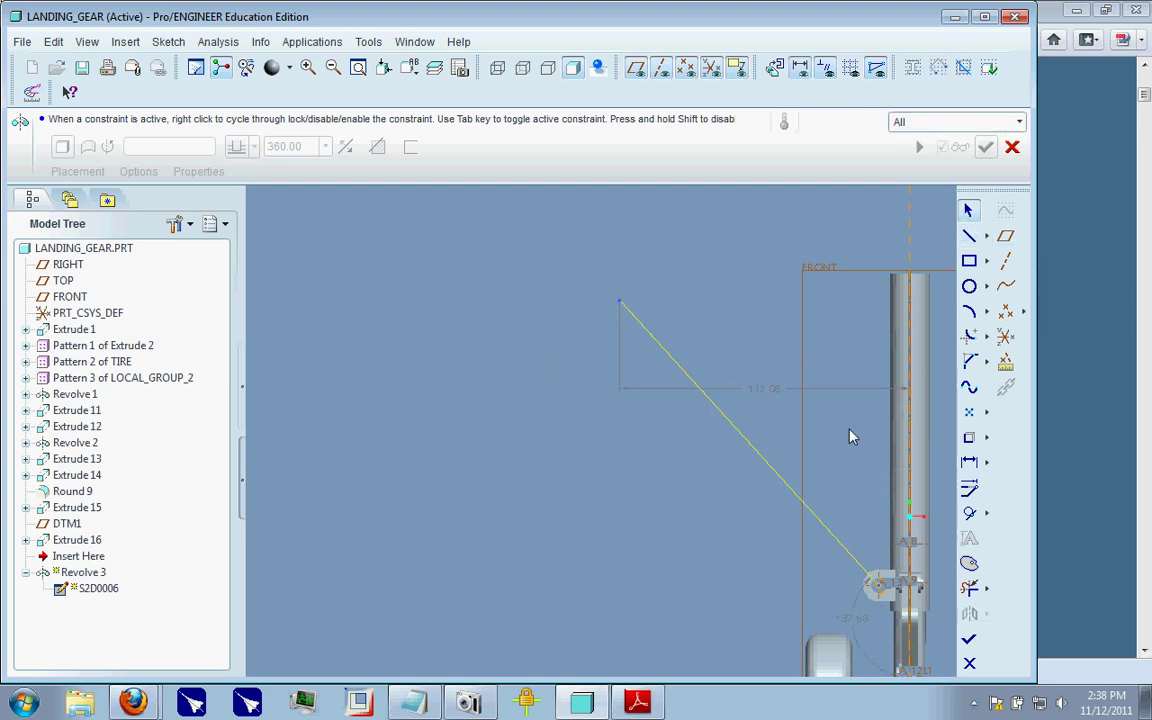
# - Open the line's angle dimension, switch to Firefox to compare with the airliners.net Boeing 777 photo, and return to Pro/ENGINEER
pyautogui.scroll(-3, 872, 530)
pyautogui.scroll(4, 765, 415)
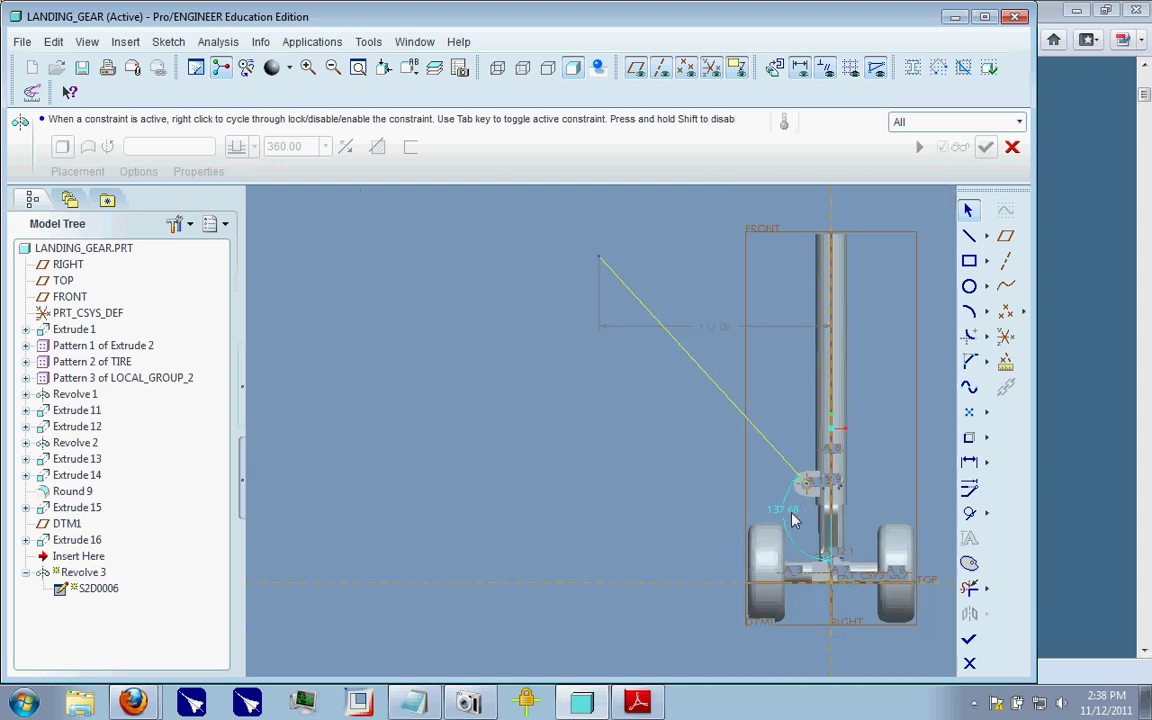
pyautogui.doubleClick(788, 518)
pyautogui.click(1085, 446)
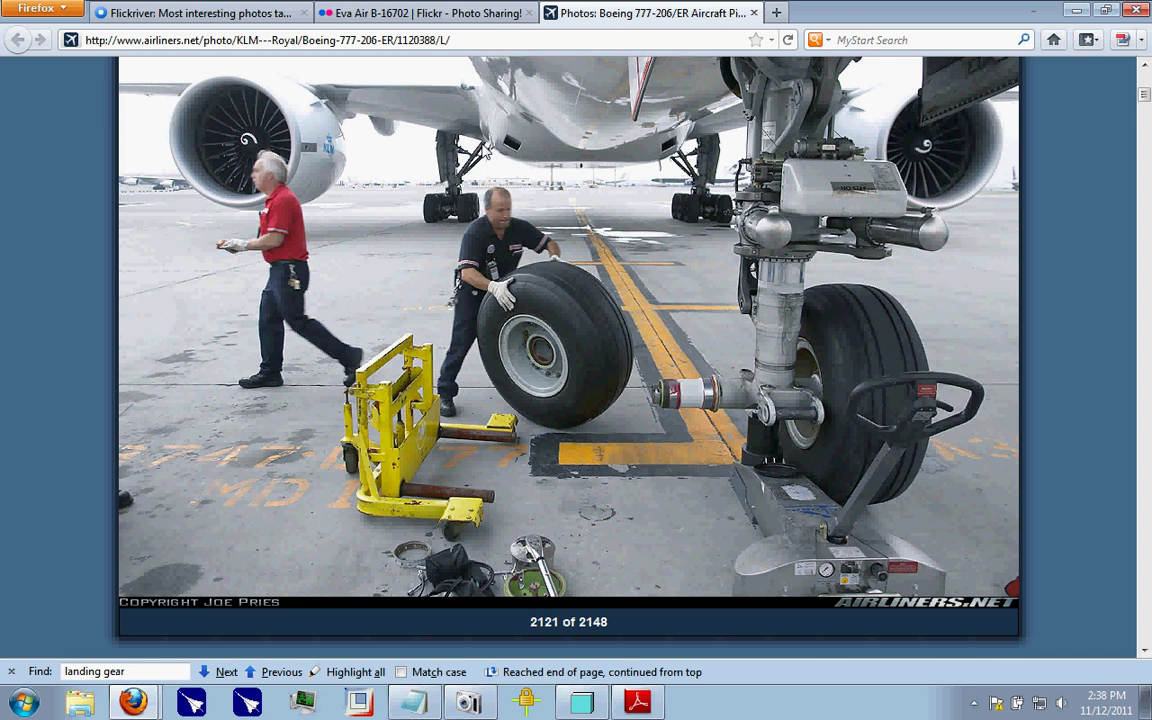
pyautogui.click(583, 705)
# - Set the angle between the diagonal line and the strut's centreline to 130 degrees
pyautogui.doubleClick(751, 507)
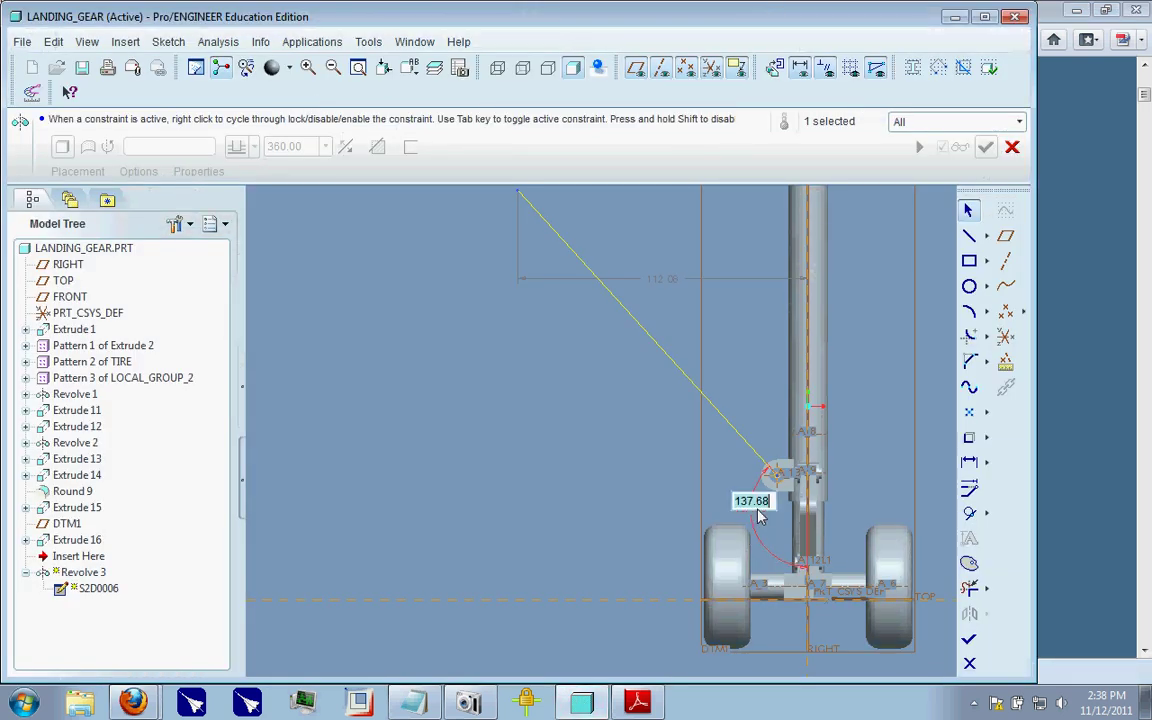
pyautogui.write('130')
pyautogui.press('Return')
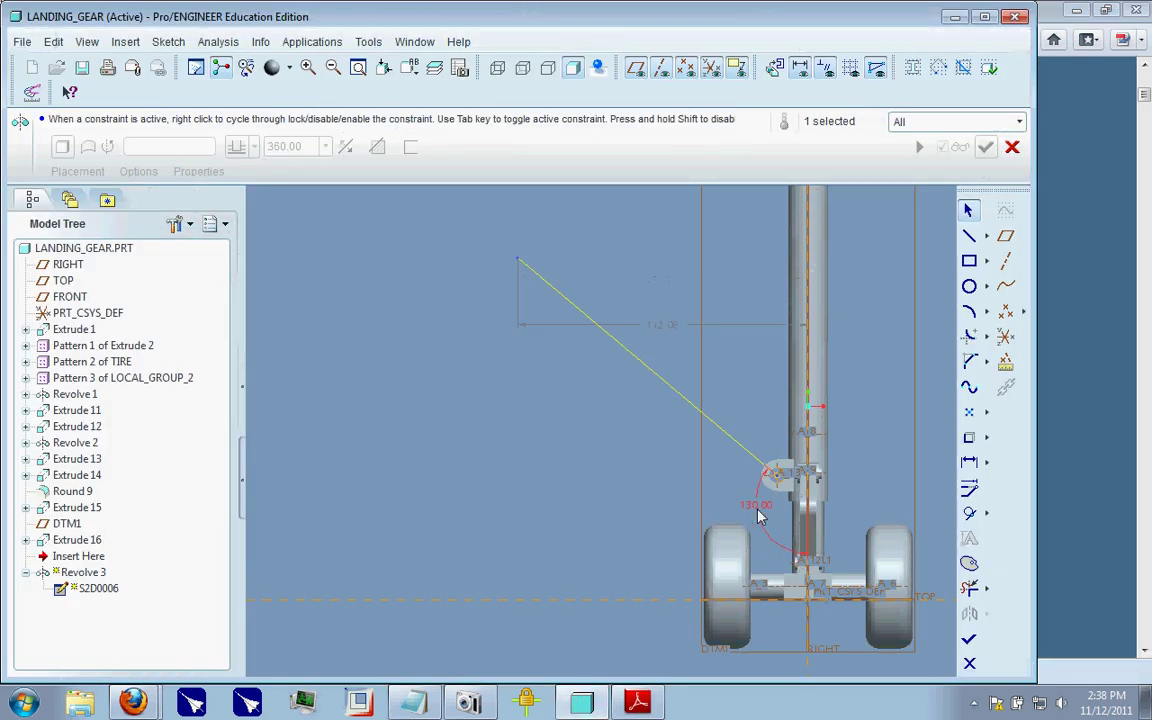
# - Set the diagonal line's angle to the strut's centreline to 140 degrees
pyautogui.scroll(5, 757, 509)
pyautogui.scroll(-4, 765, 480)
pyautogui.doubleClick(748, 548)
pyautogui.write('140')
pyautogui.press('Return')
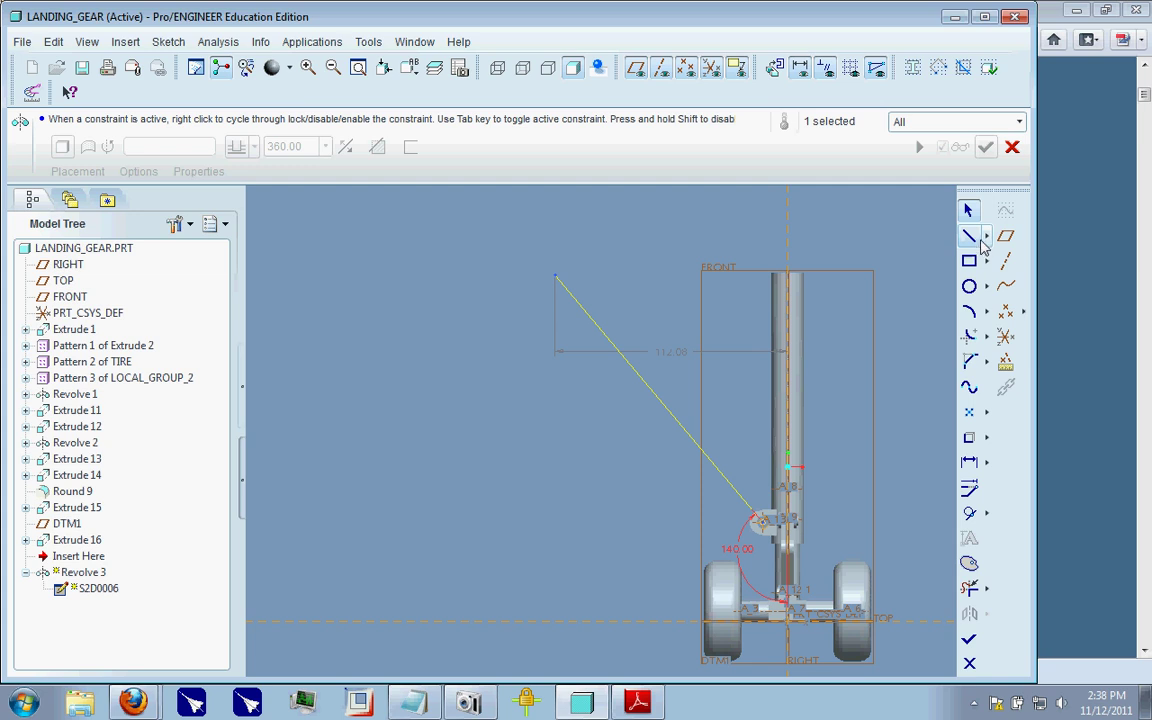
# - Add a centreline along the diagonal line through the lug hole's centre as the axis of revolution
pyautogui.click(985, 240)
pyautogui.click(1085, 234)
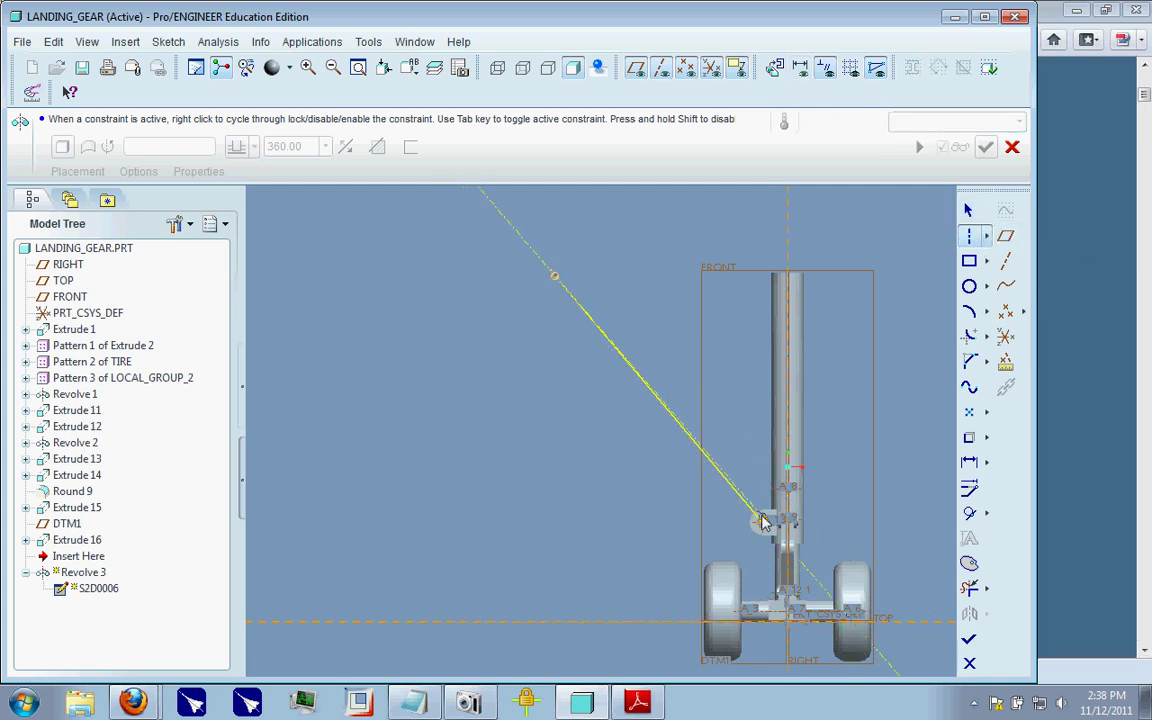
pyautogui.click(762, 530)
# - Draw a closed stepped half profile parallel to the diagonal centreline, its upper section about 91 long and its narrower section ending at the lug hole's centre
pyautogui.click(985, 235)
pyautogui.click(1013, 234)
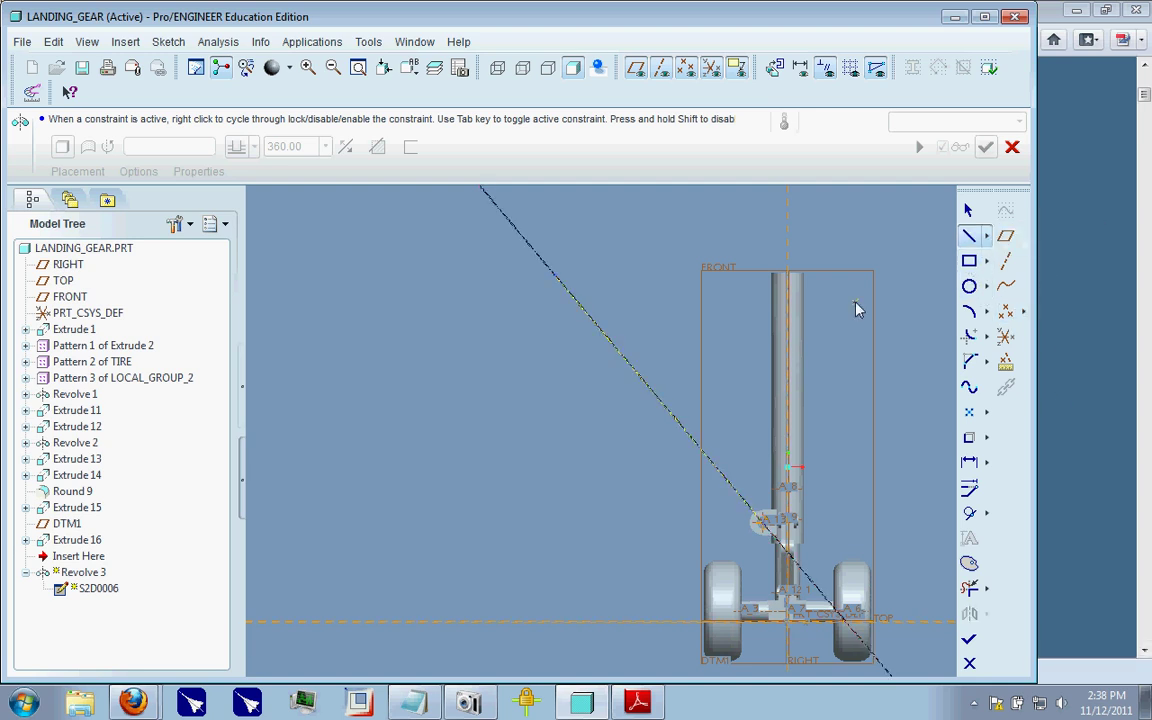
pyautogui.click(566, 268)
pyautogui.scroll(3, 750, 485)
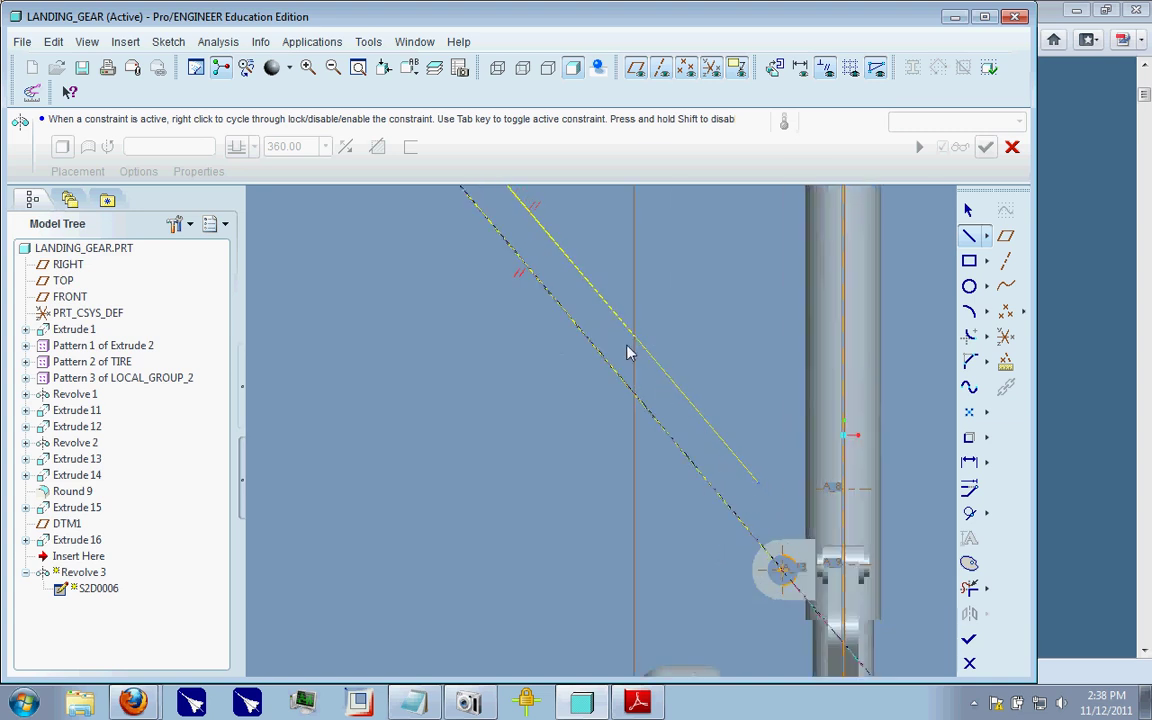
pyautogui.scroll(3, 601, 317)
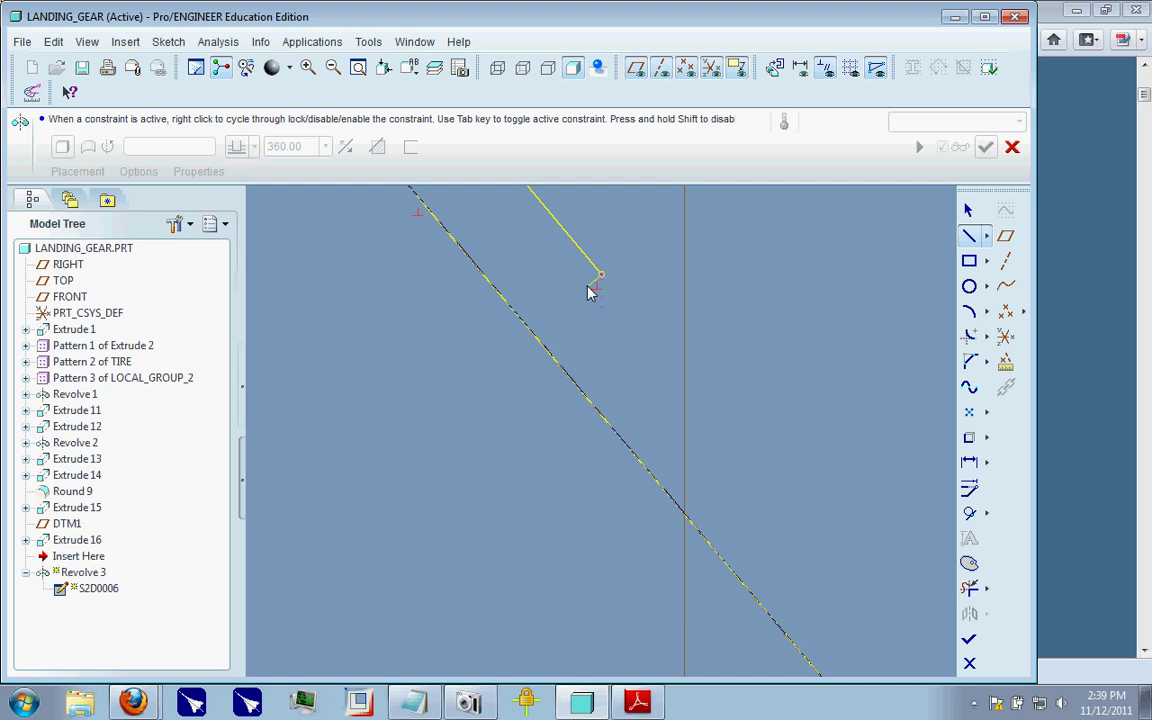
pyautogui.scroll(3, 635, 419)
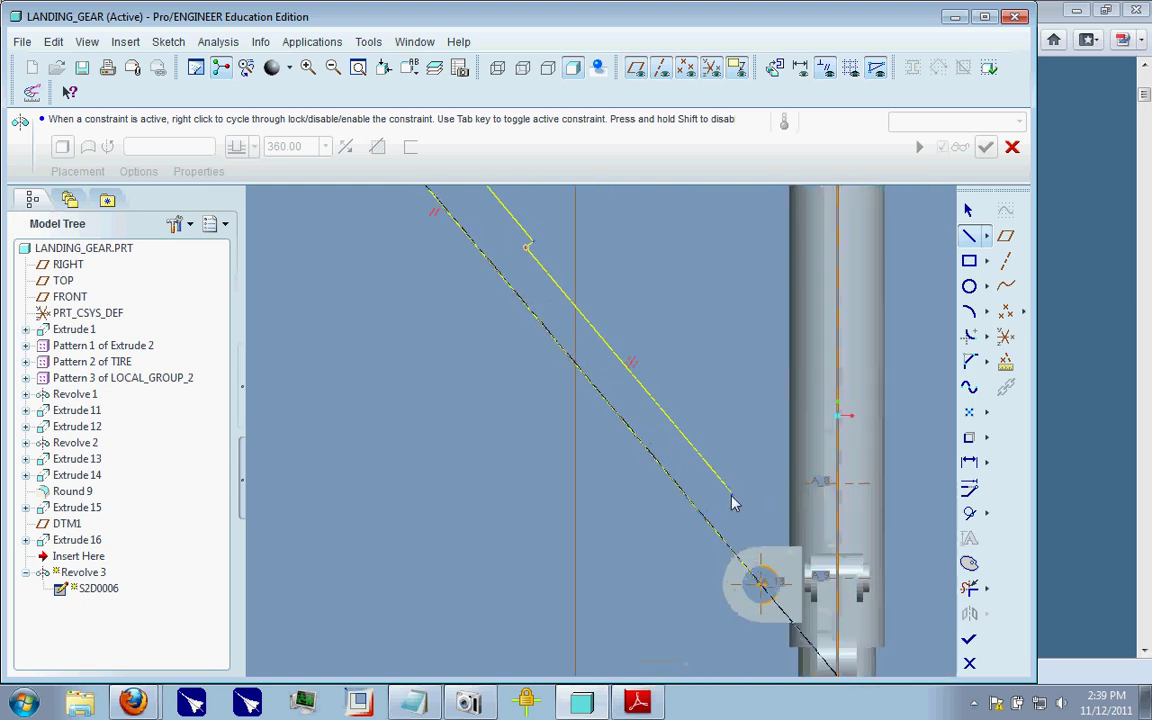
pyautogui.scroll(-1, 800, 590)
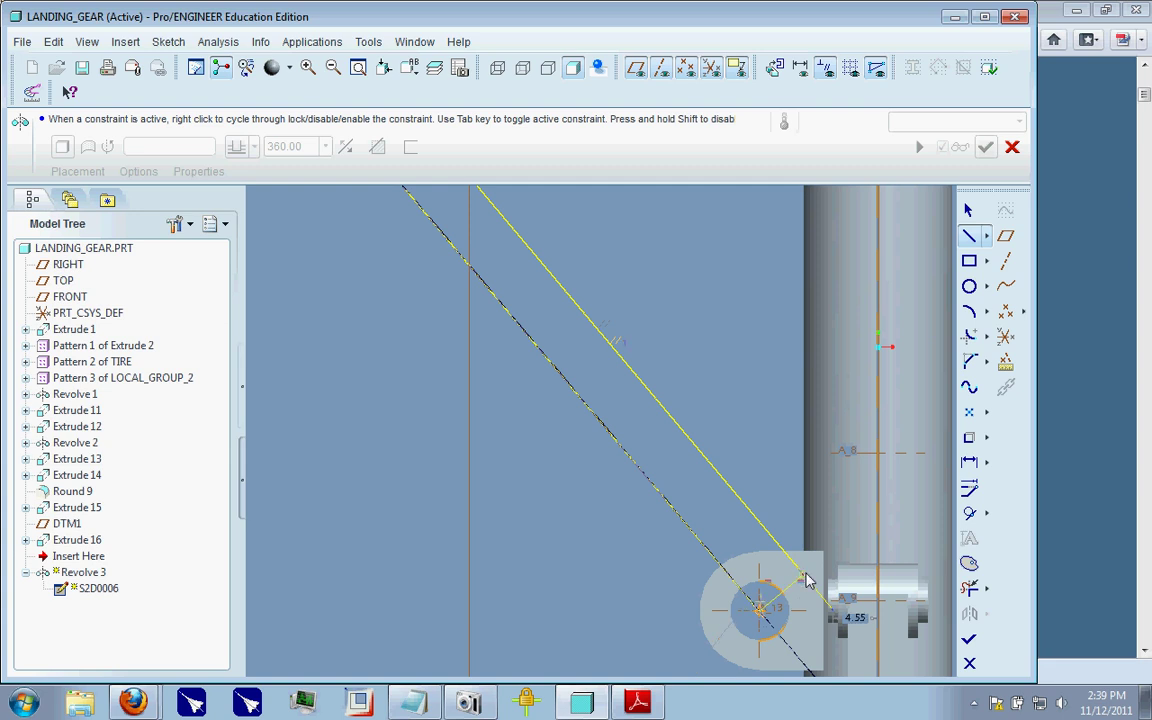
pyautogui.click(810, 582)
pyautogui.middleClick(818, 592)
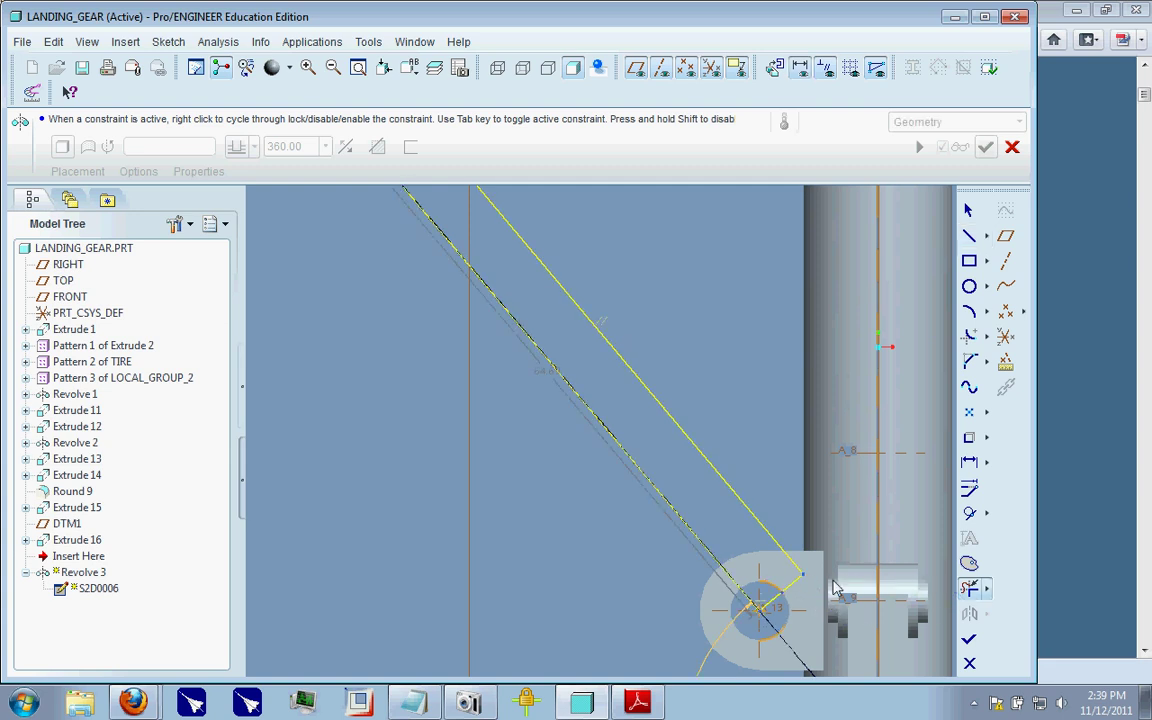
pyautogui.scroll(-5, 814, 617)
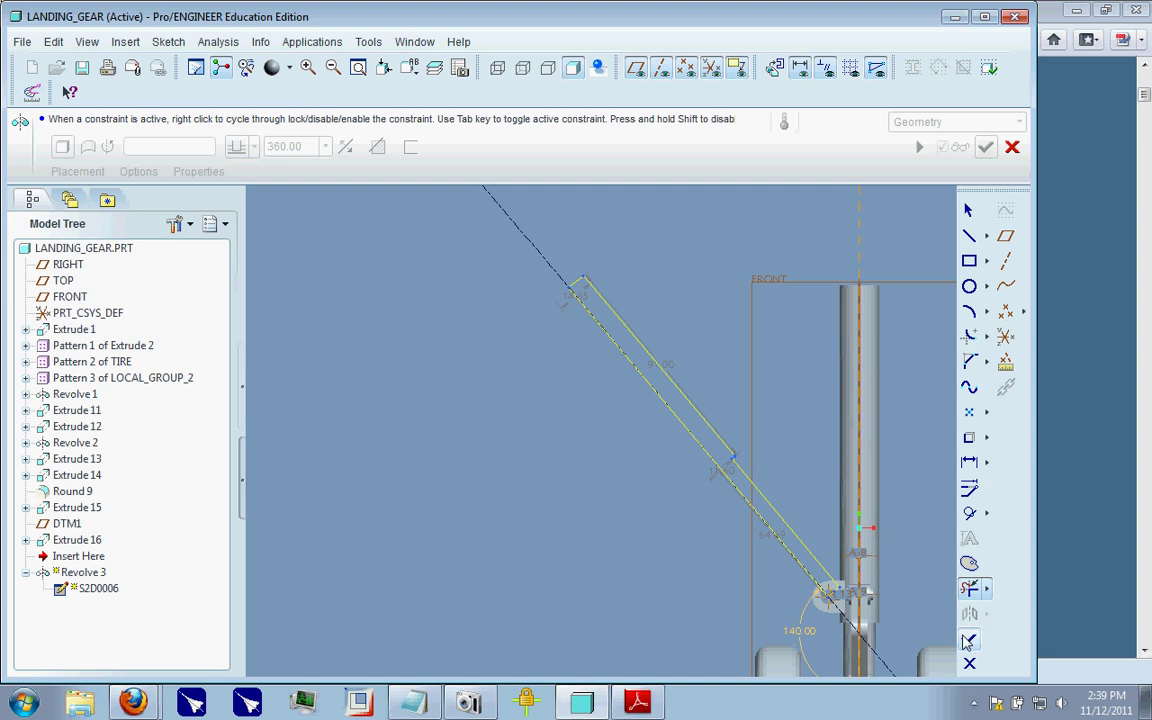
# - Finish the profile sketch, inspect the 360-degree revolved brace preview beside the strut, and reopen the sketch for editing
pyautogui.click(969, 639)
pyautogui.moveTo(474, 395); pyautogui.dragTo(843, 528, button='middle')
pyautogui.scroll(5, 842, 506)
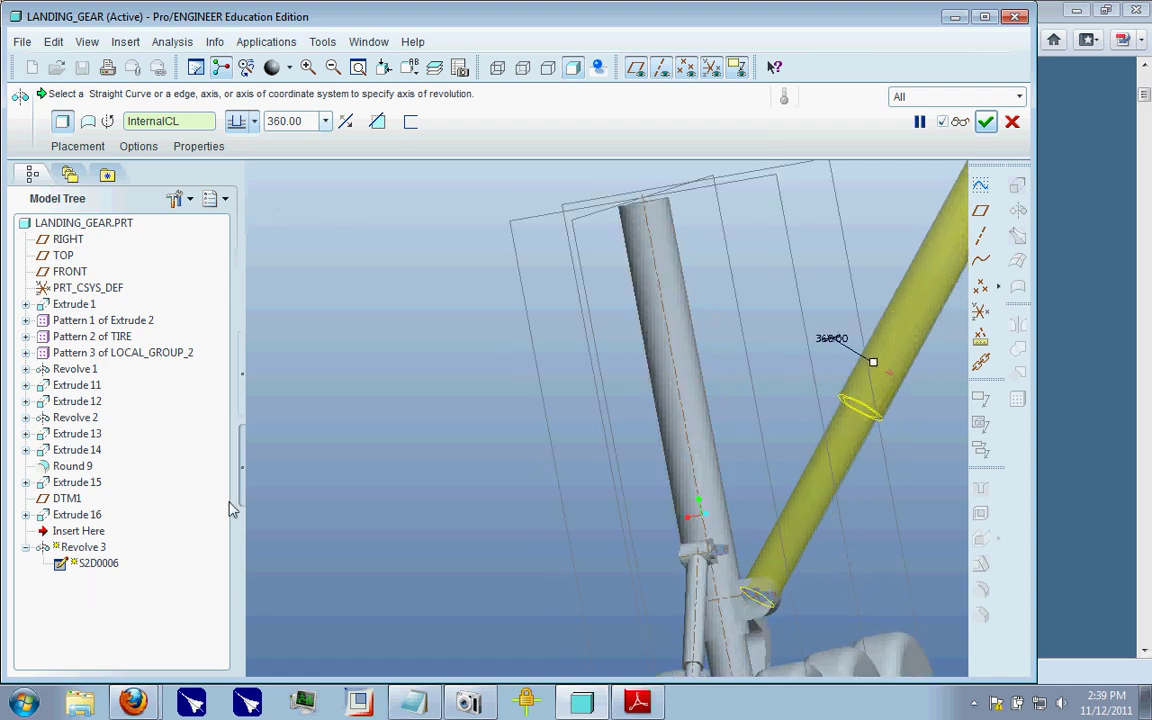
pyautogui.click(77, 146)
pyautogui.click(183, 208)
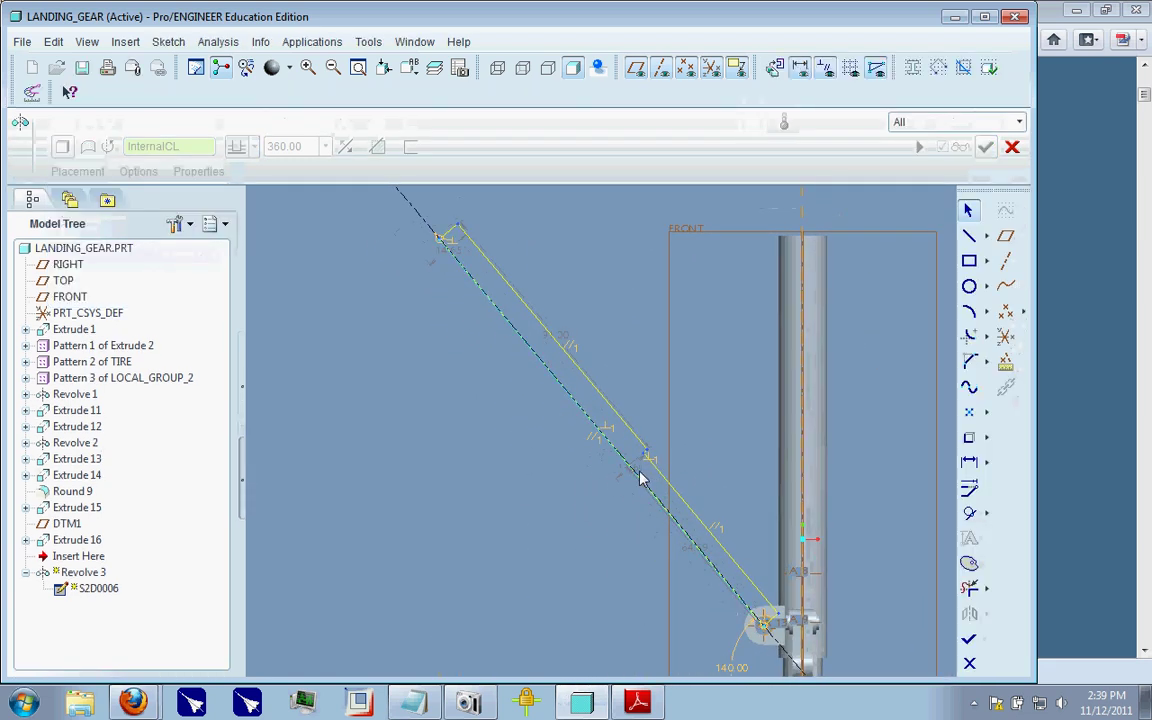
# - Set the brace profile's lower section diameter to 8 and its upper section diameter to 12, and finish the sketch
pyautogui.doubleClick(632, 471)
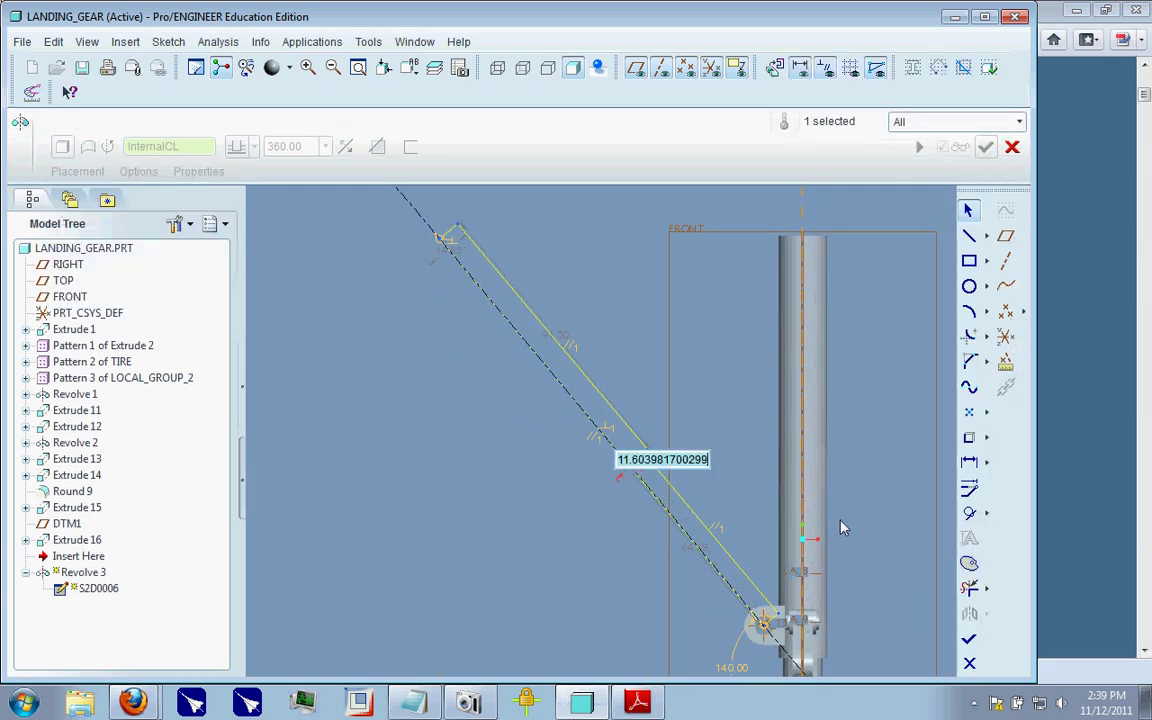
pyautogui.write('8')
pyautogui.press('Return')
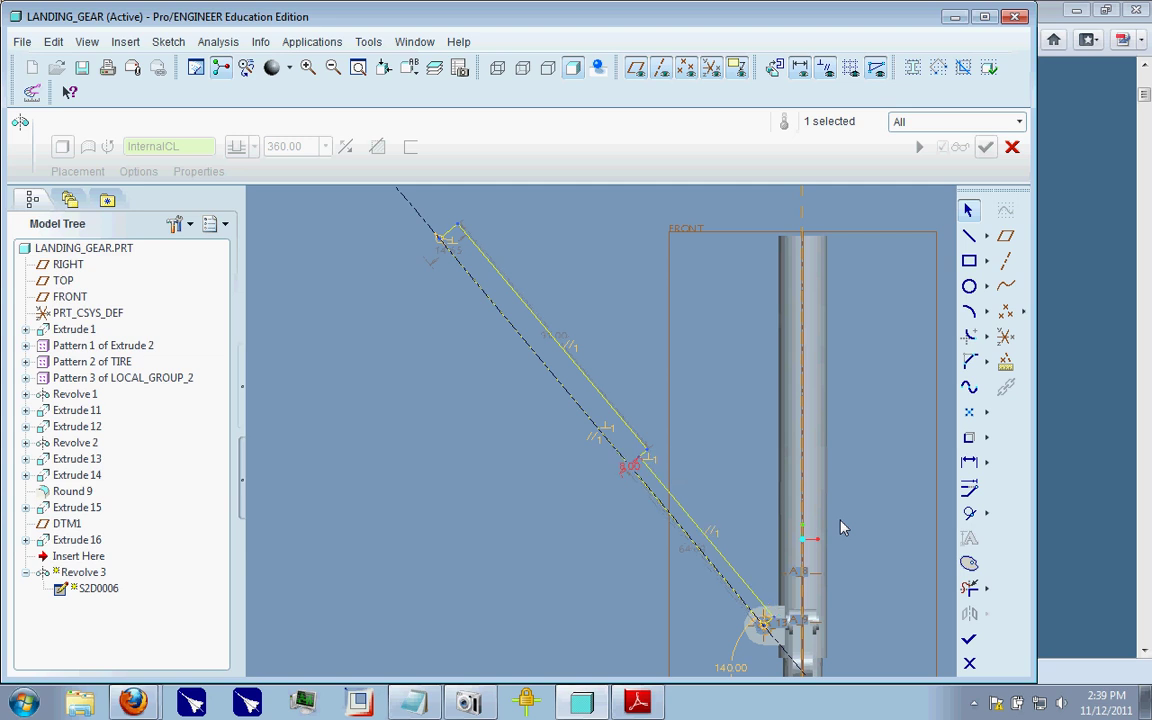
pyautogui.doubleClick(448, 238)
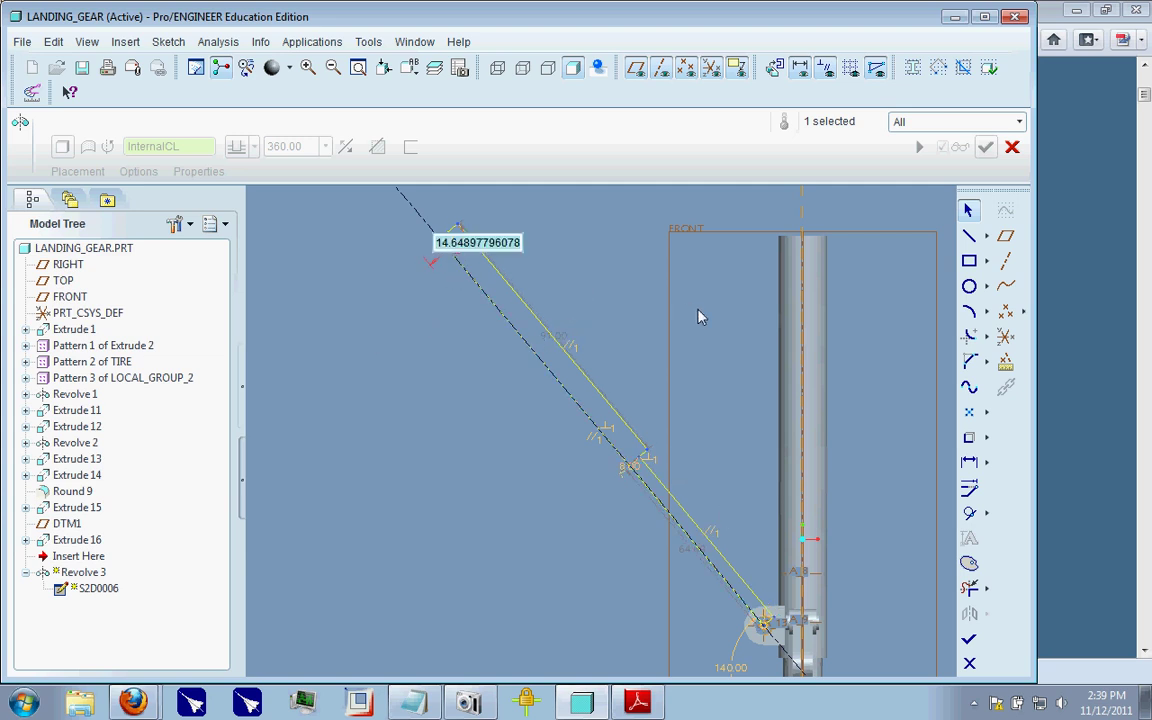
pyautogui.write('12')
pyautogui.press('Return')
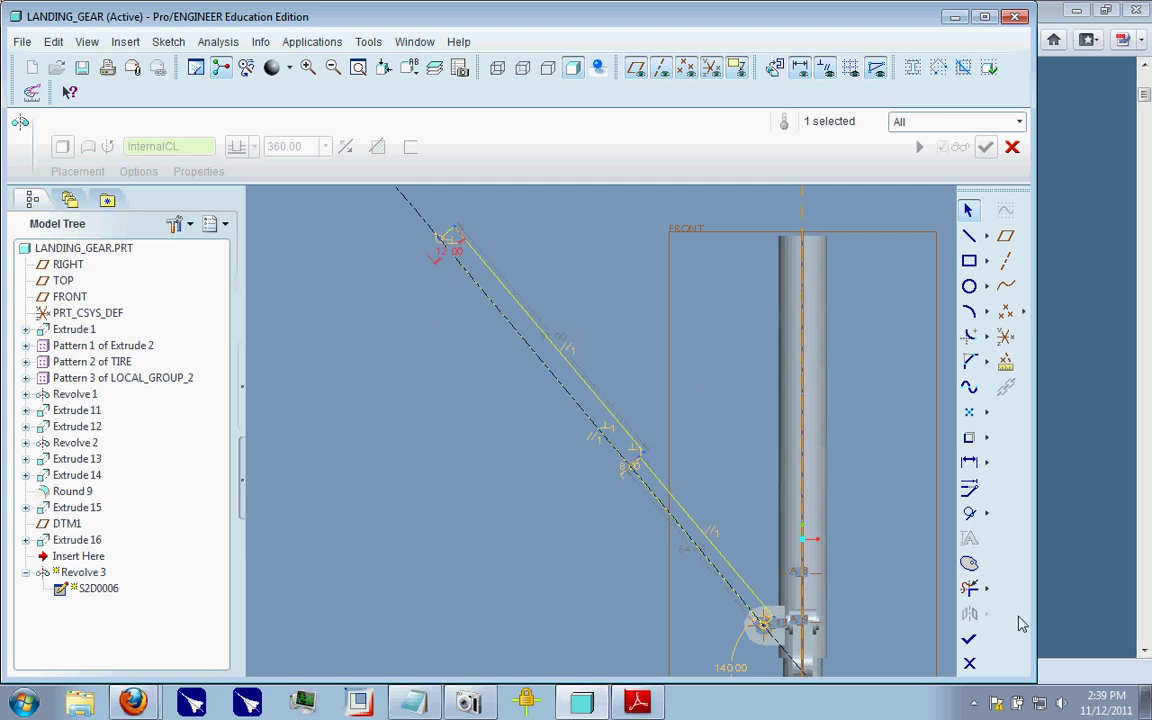
pyautogui.click(969, 638)
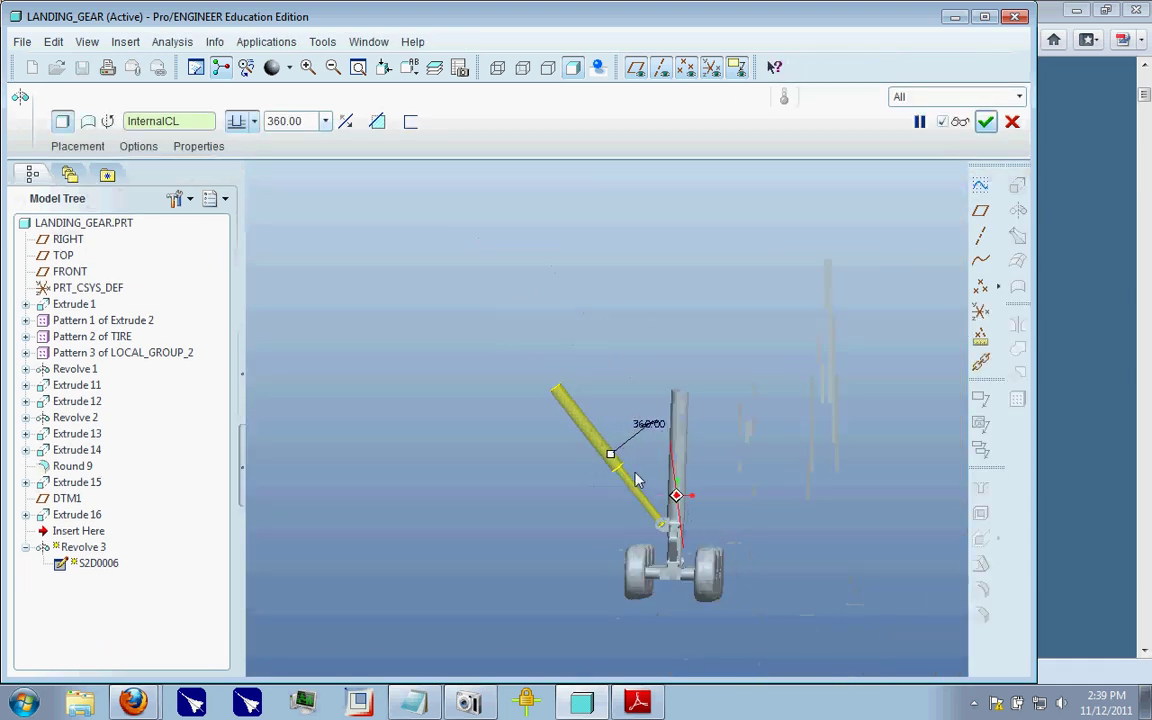
# - Check the brace proportions against the Boeing 777 landing gear photo in Firefox, and return to the Pro/ENGINEER model
pyautogui.click(1089, 359)
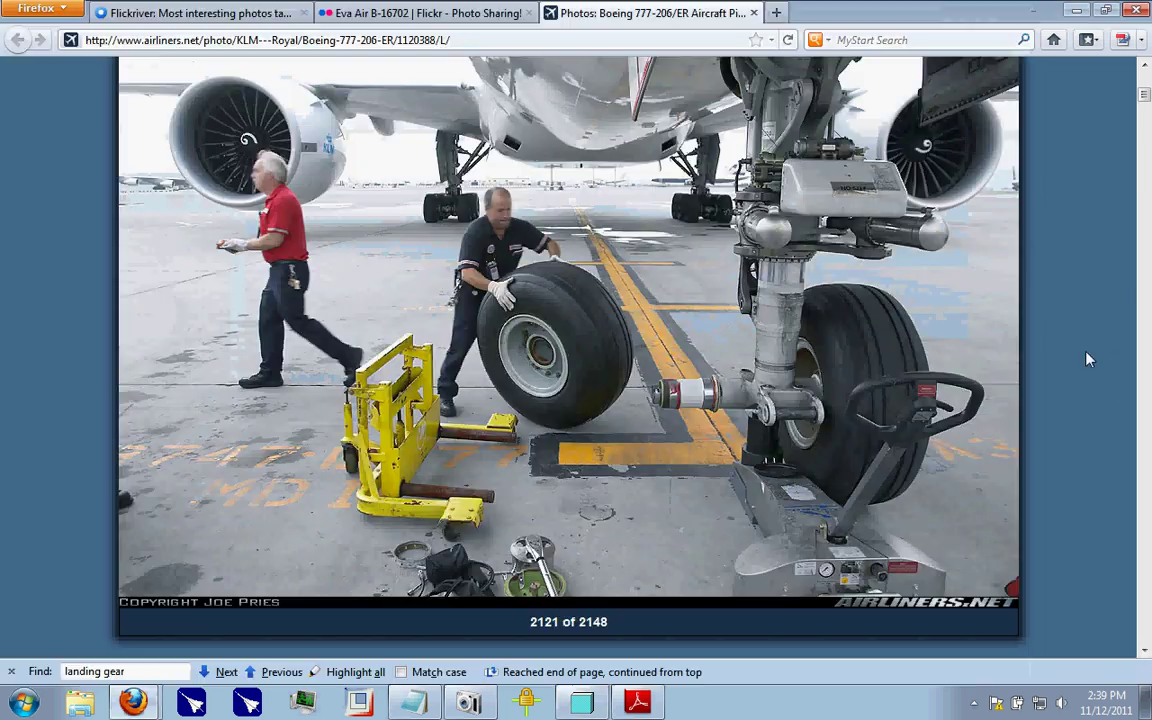
pyautogui.scroll(-3, 470, 176)
pyautogui.scroll(4, 470, 176)
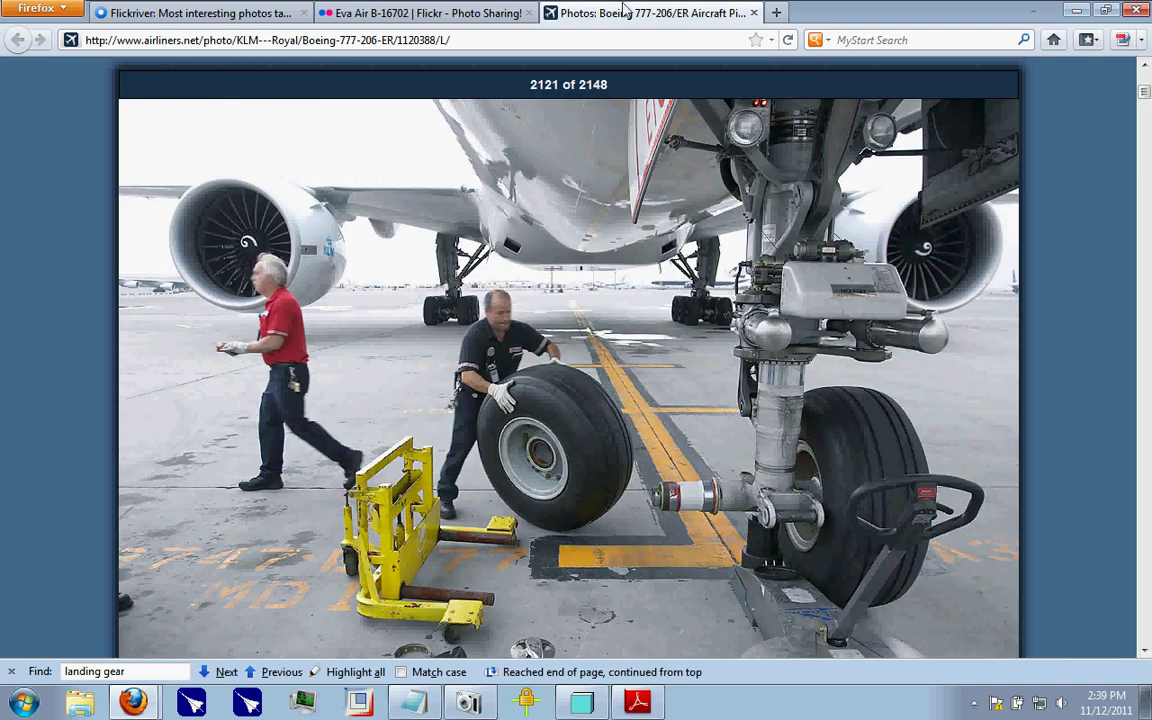
pyautogui.click(566, 699)
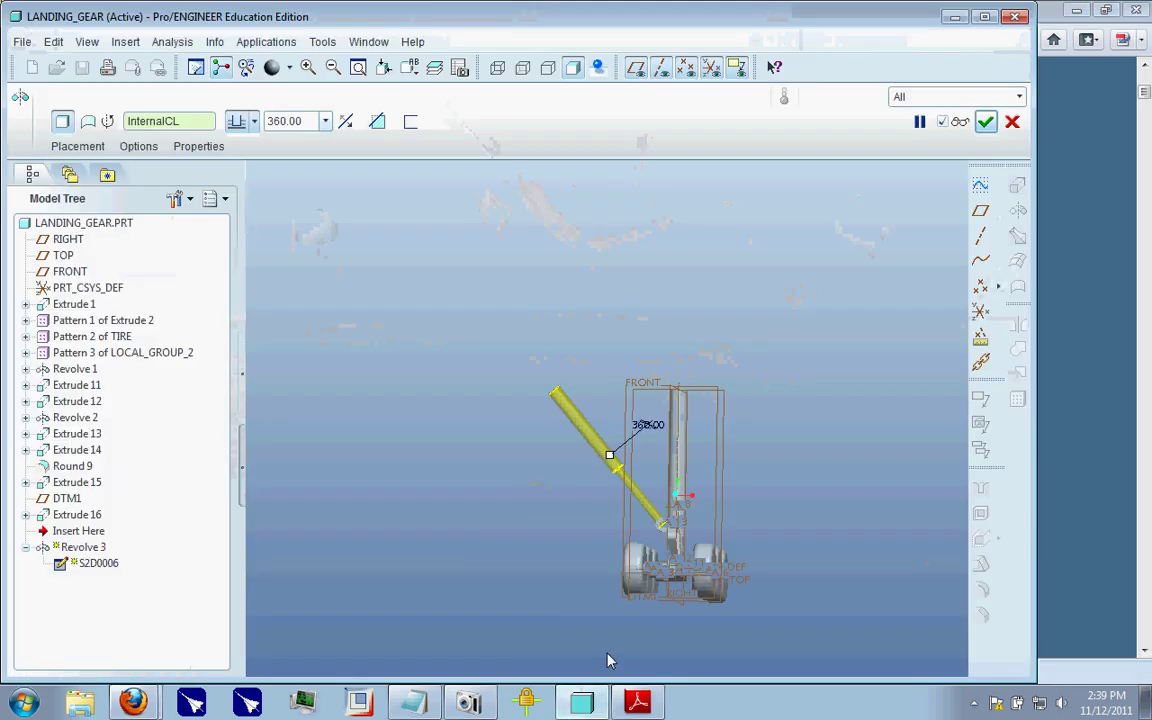
pyautogui.scroll(-4, 616, 482)
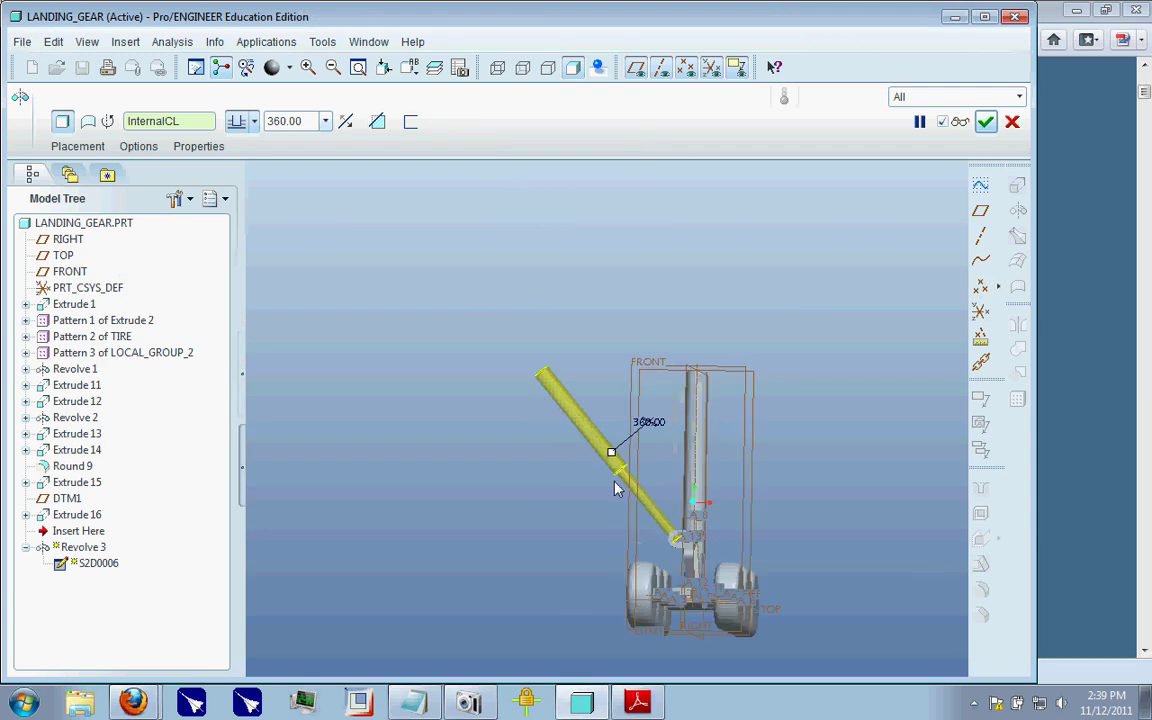
# - Edit the brace's profile sketch, setting the upper section's diameter to 10 and the lower section's to 7
pyautogui.click(82, 148)
pyautogui.click(182, 208)
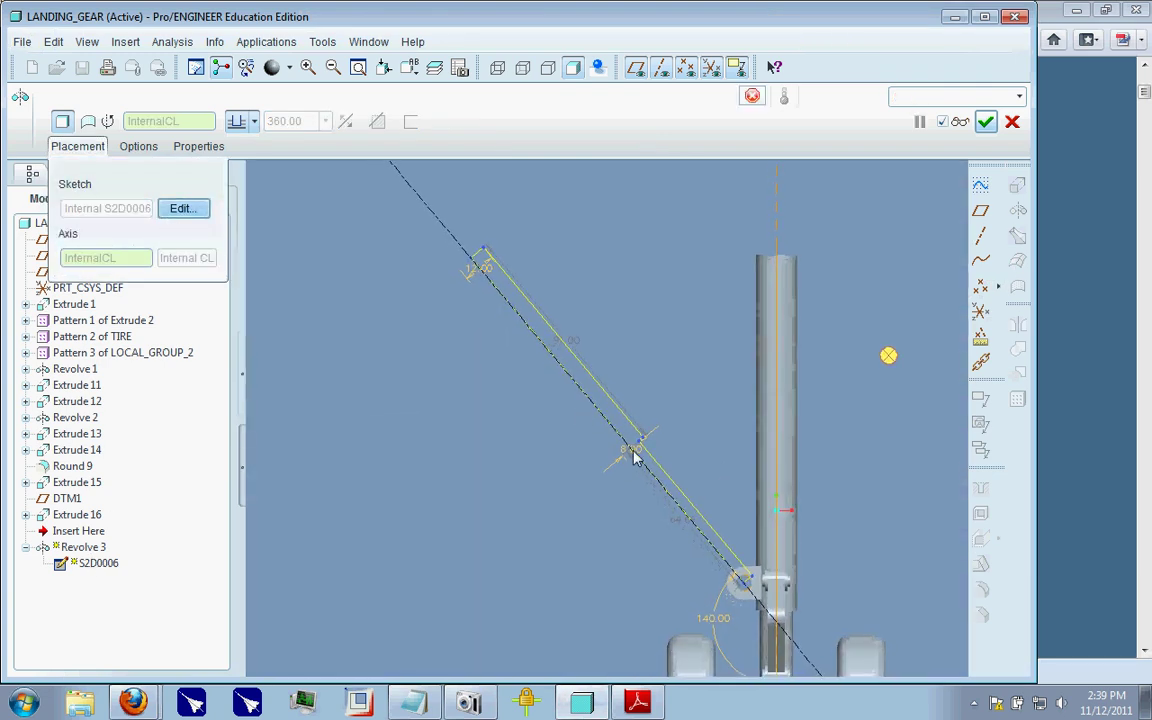
pyautogui.write('10')
pyautogui.press('Return')
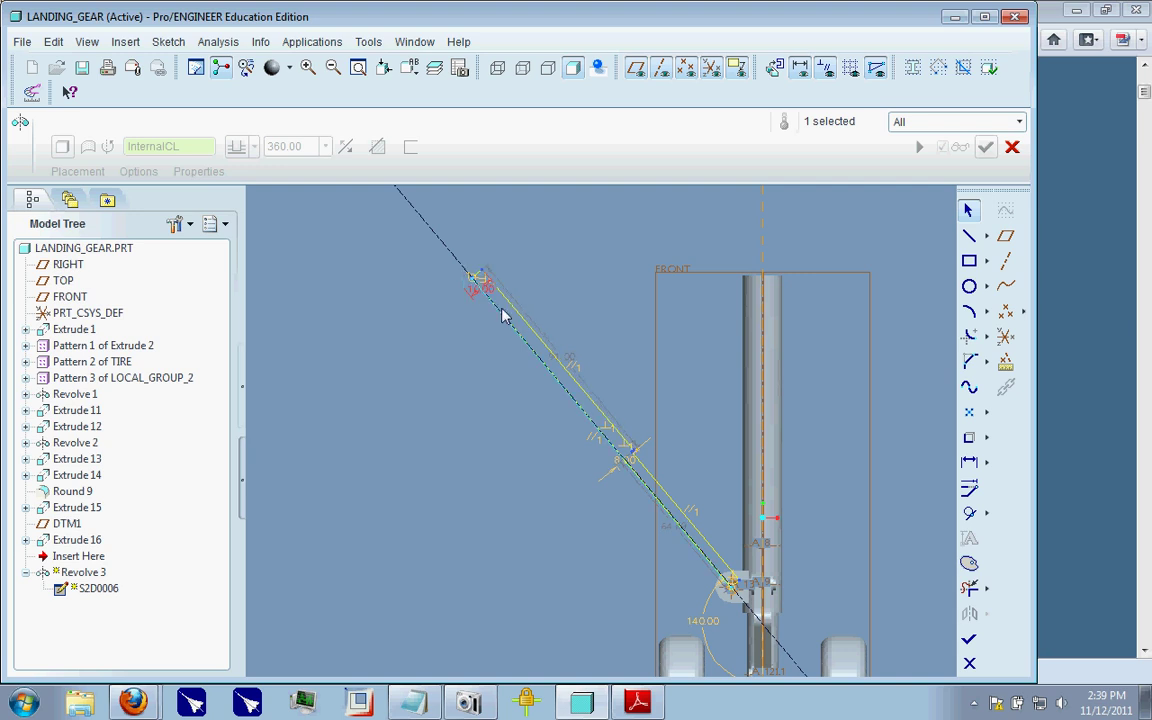
pyautogui.doubleClick(626, 462)
pyautogui.press('Return')
pyautogui.click(968, 638)
# - Inspect the stepped brace preview and accept the 360-degree revolve
pyautogui.scroll(5, 617, 521)
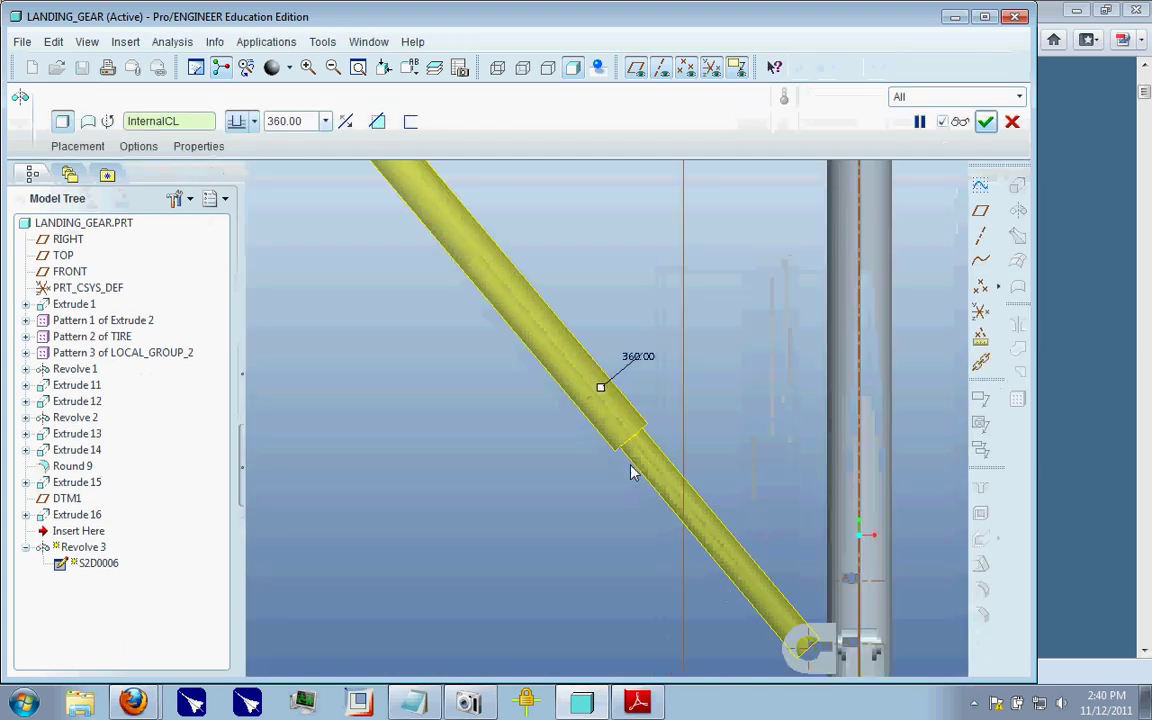
pyautogui.scroll(-5, 617, 521)
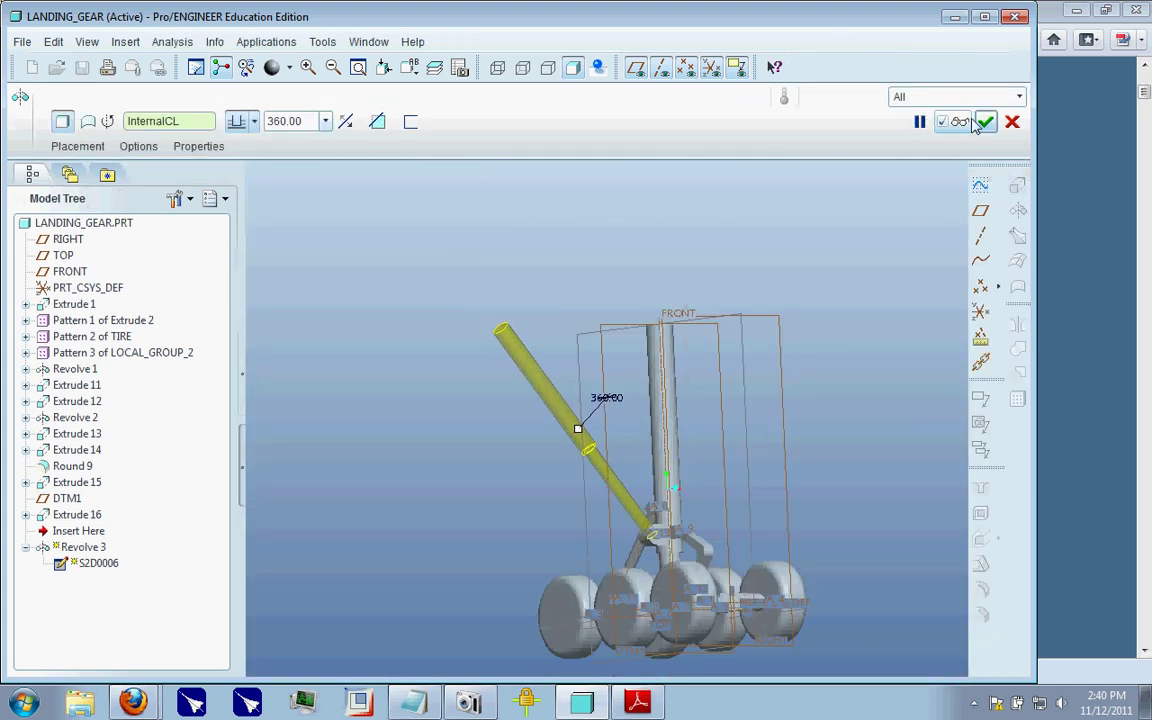
pyautogui.middleClick(866, 285)
pyautogui.moveTo(808, 360); pyautogui.dragTo(785, 387, button='middle')
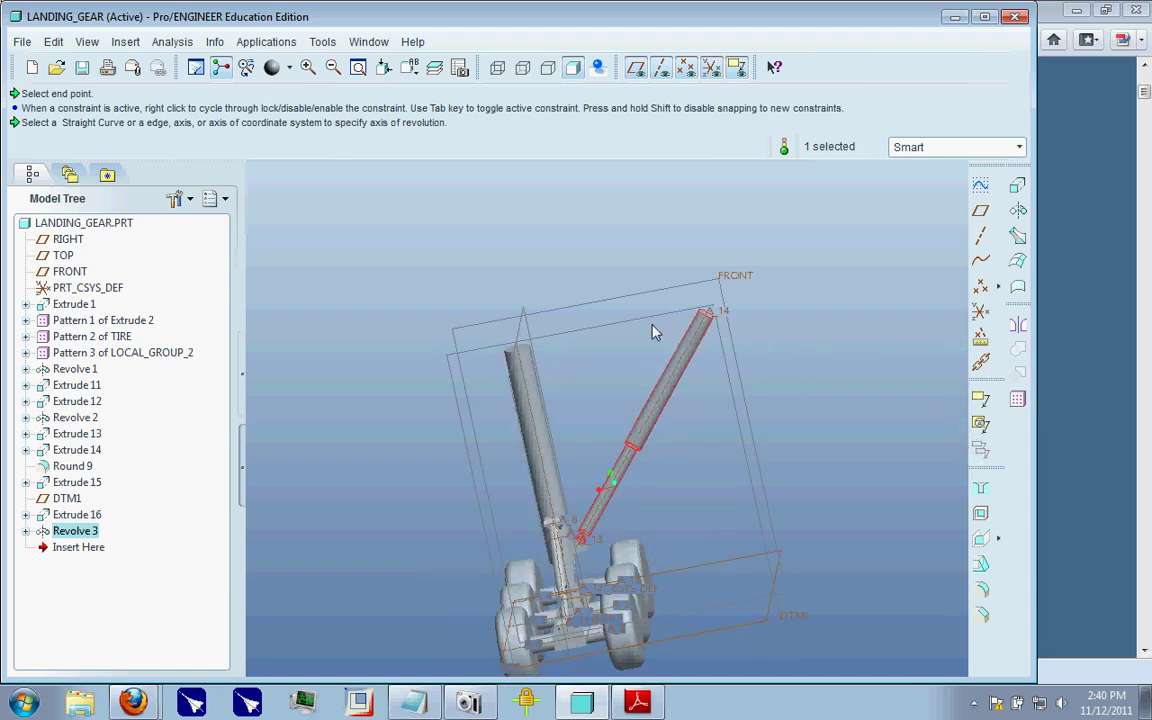
# - Redefine the brace's revolve and try an angle of 135 degrees to the strut's centreline in its sketch
pyautogui.rightClick(93, 537)
pyautogui.click(175, 368)
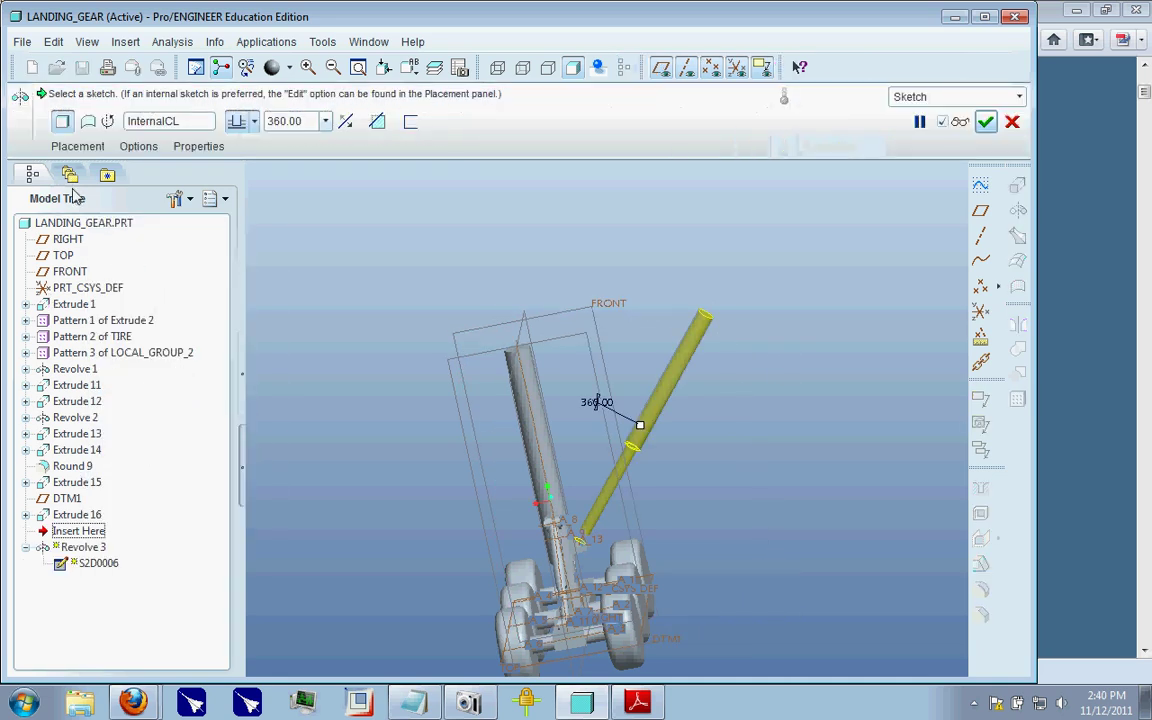
pyautogui.click(77, 146)
pyautogui.click(179, 208)
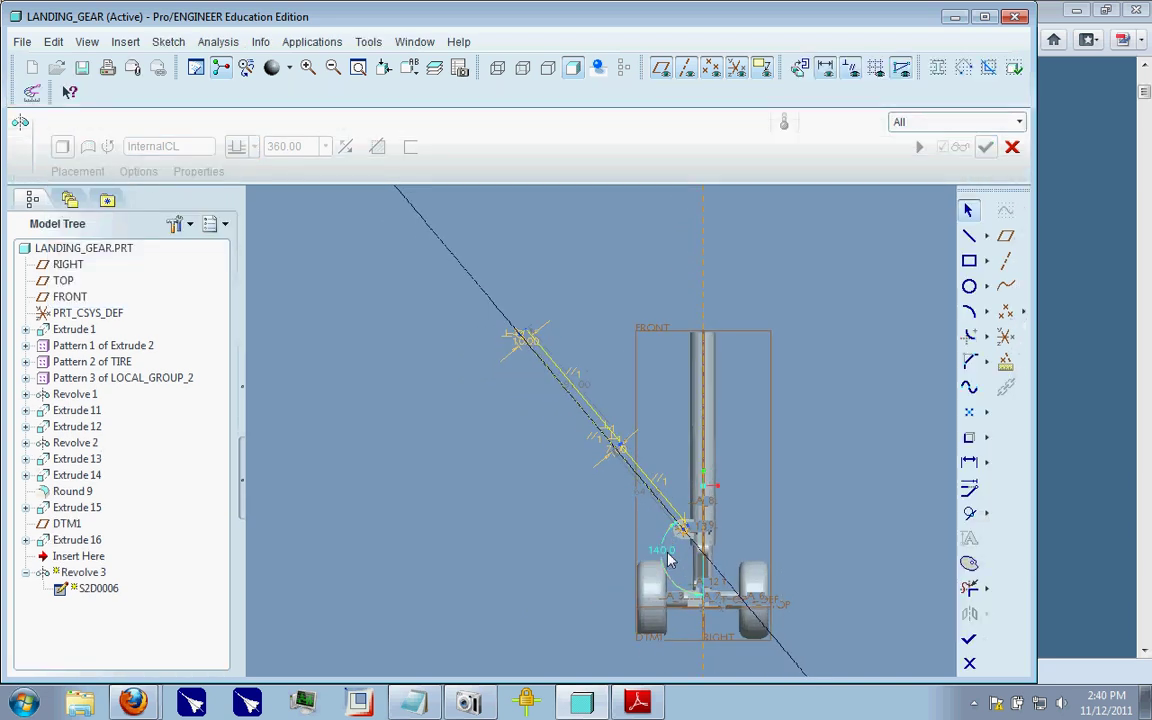
pyautogui.doubleClick(666, 554)
pyautogui.write('135')
pyautogui.press('Return')
pyautogui.scroll(3, 731, 540)
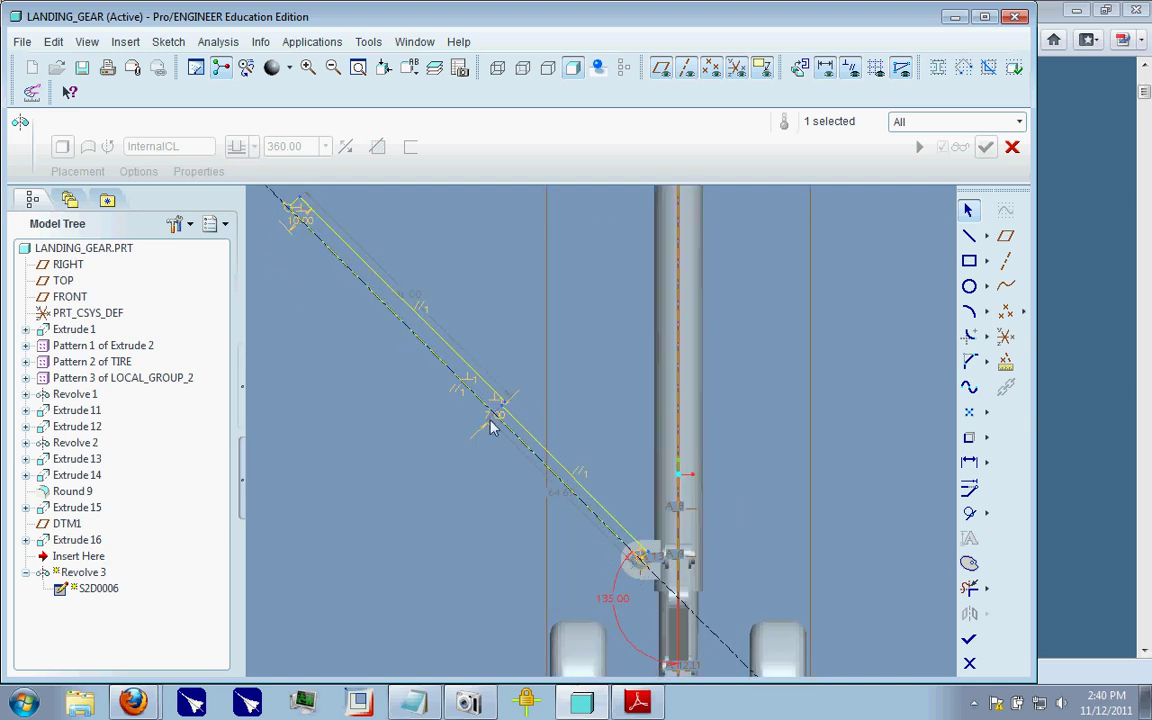
# - Restore the brace's angle to 140 degrees, finish the sketch and accept the redefined revolve
pyautogui.doubleClick(620, 598)
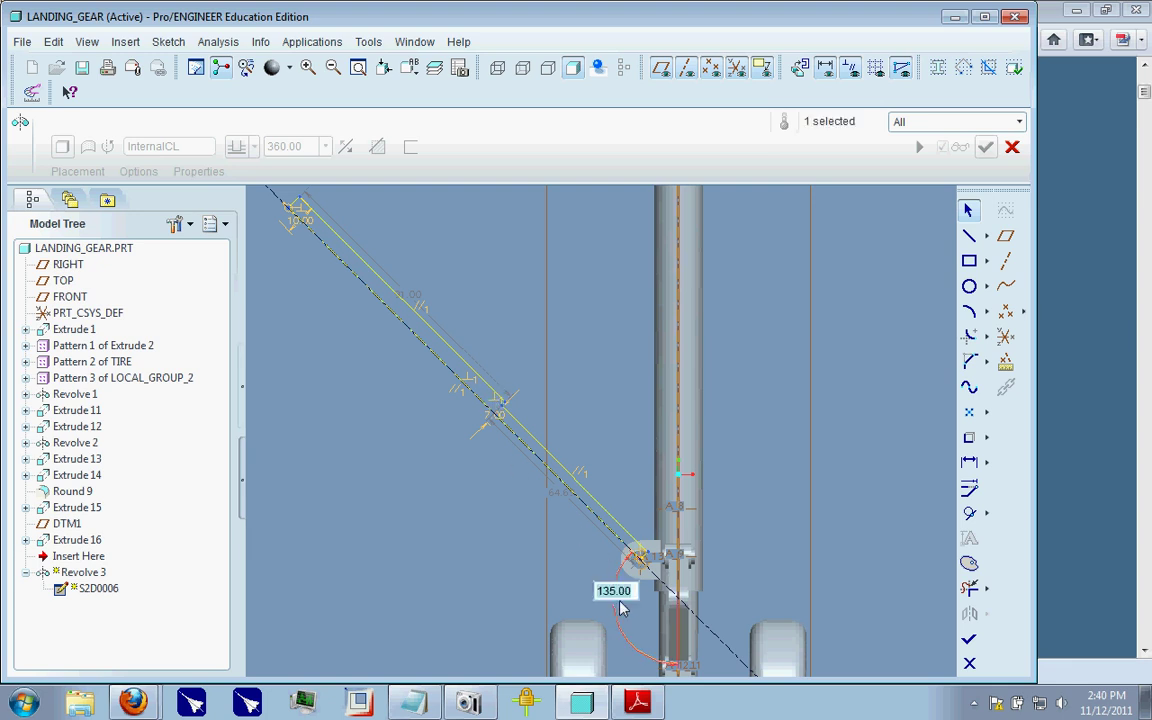
pyautogui.write('140')
pyautogui.press('Return')
pyautogui.scroll(-3, 645, 463)
pyautogui.click(969, 639)
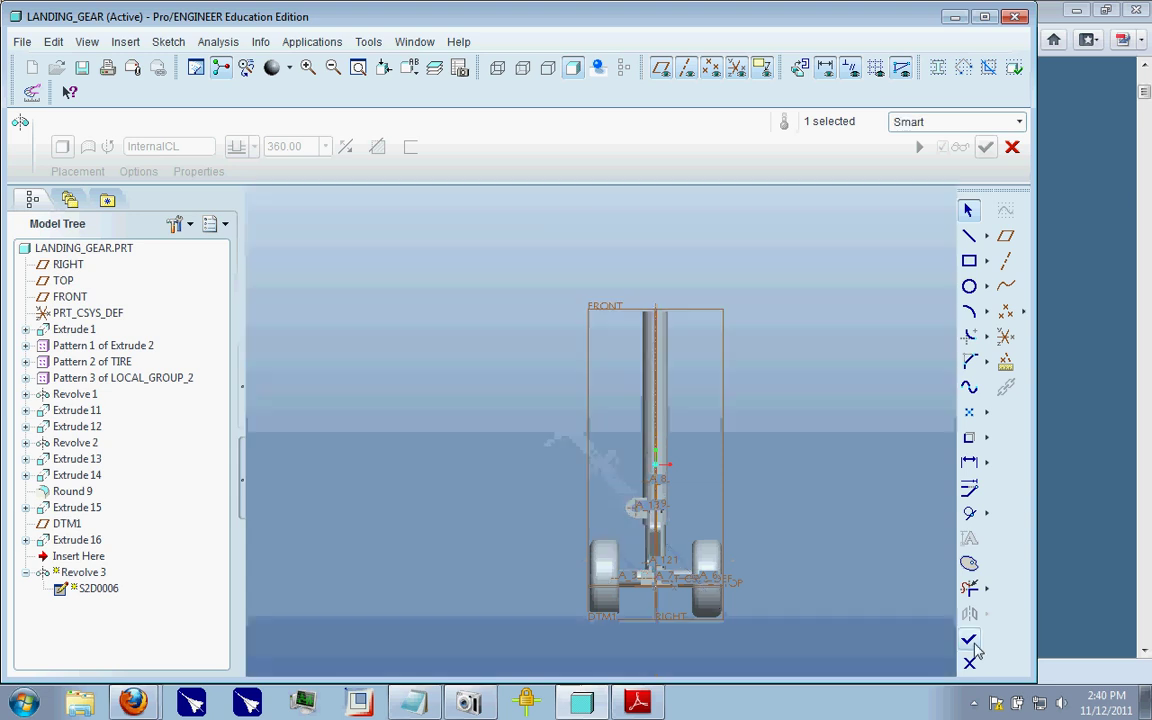
pyautogui.scroll(3, 620, 518)
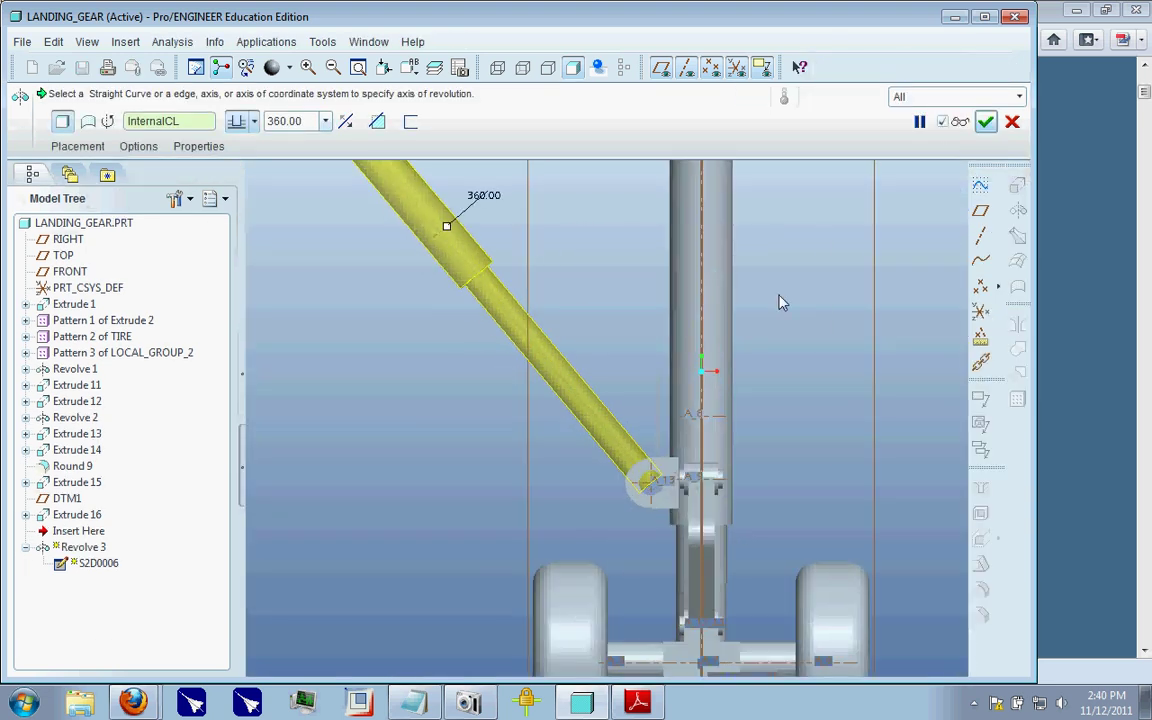
pyautogui.click(985, 121)
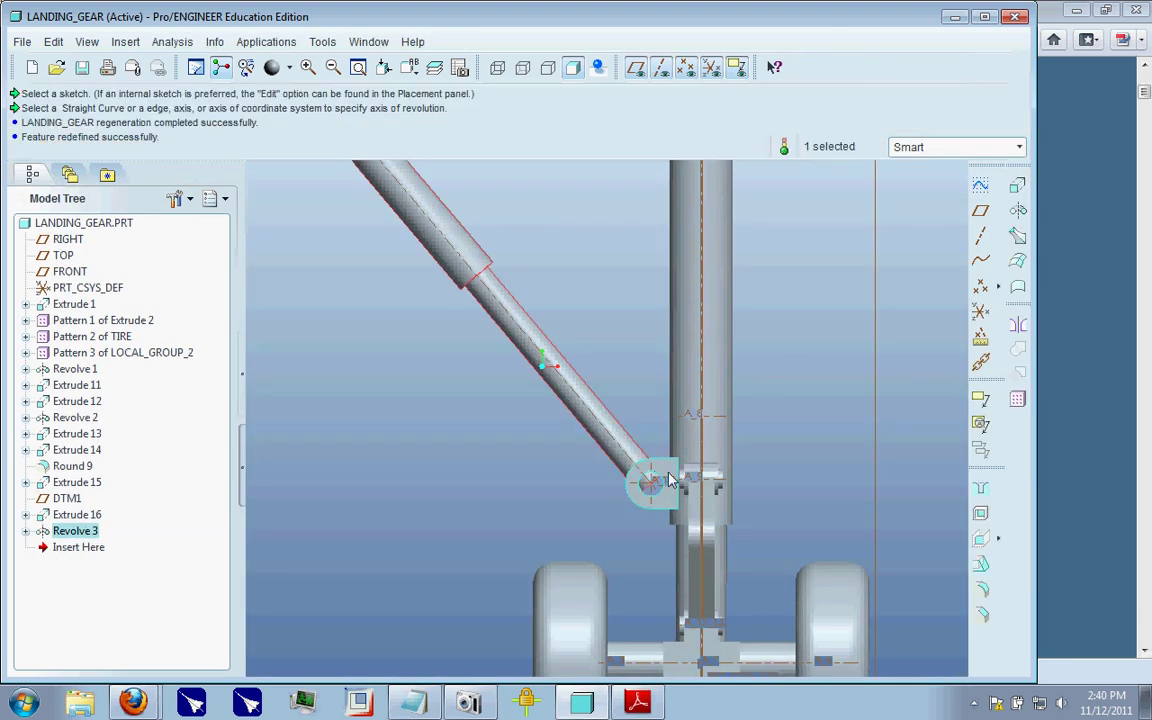
# - Start an extrusion for the lug's pin with its sketch on the RIGHT plane
pyautogui.click(1018, 186)
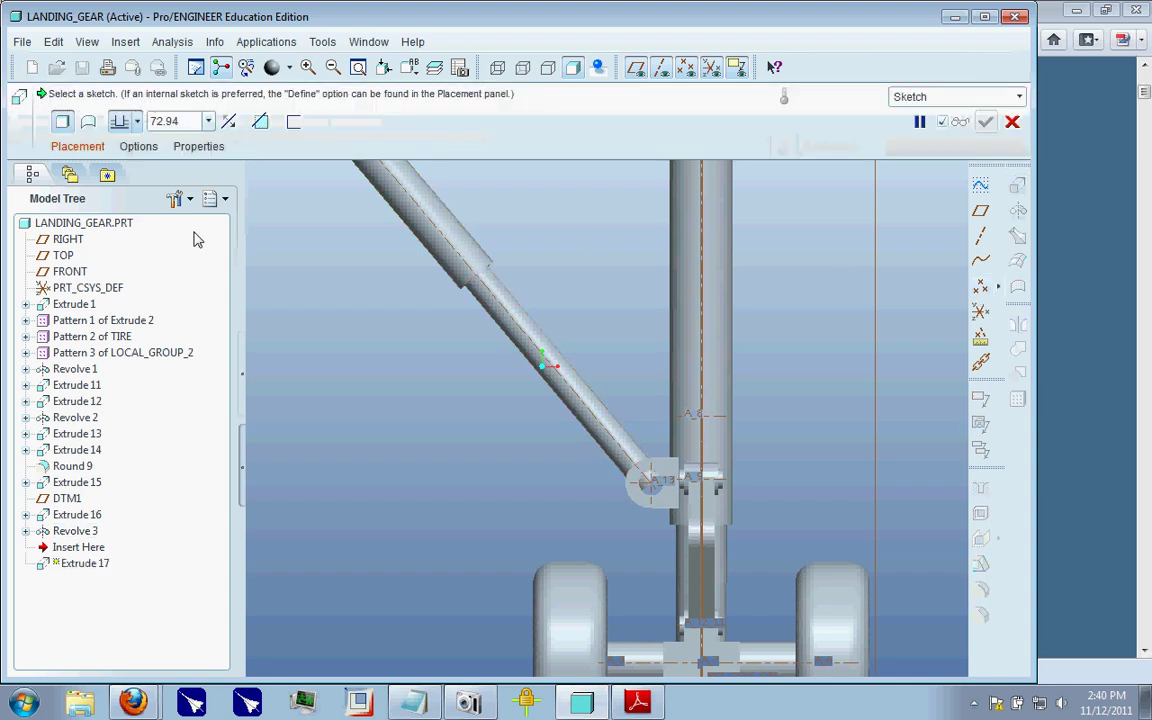
pyautogui.click(78, 147)
pyautogui.click(227, 209)
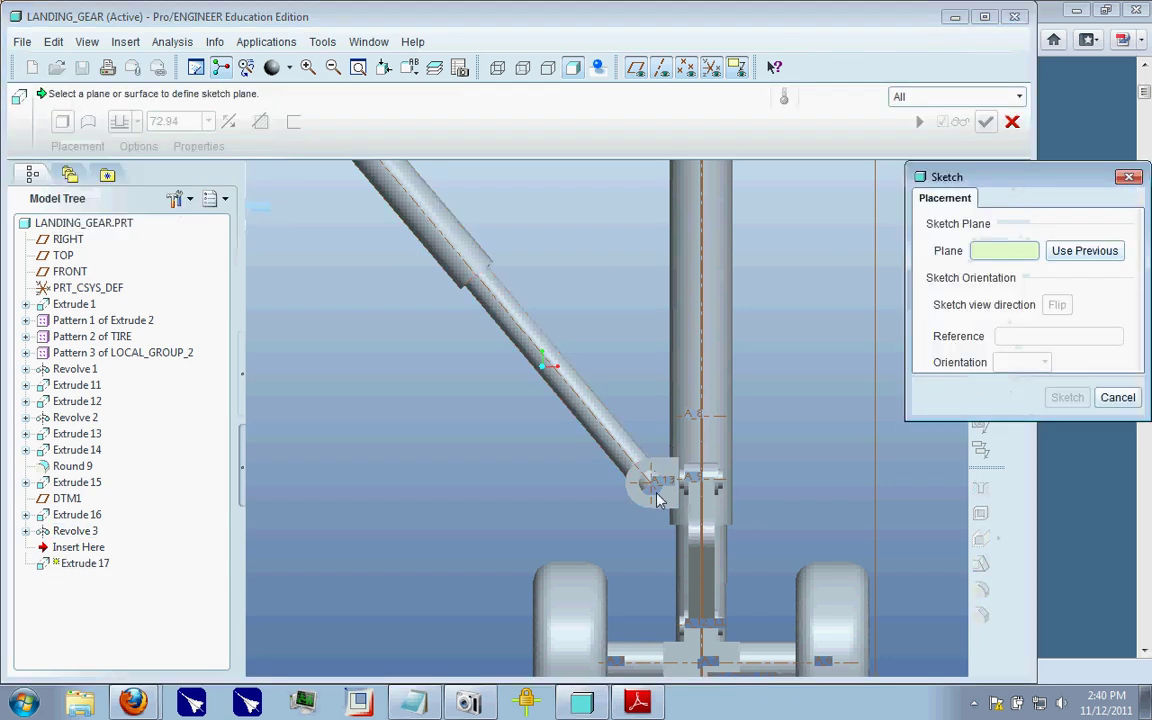
pyautogui.hotkey('ctrl', 'd')
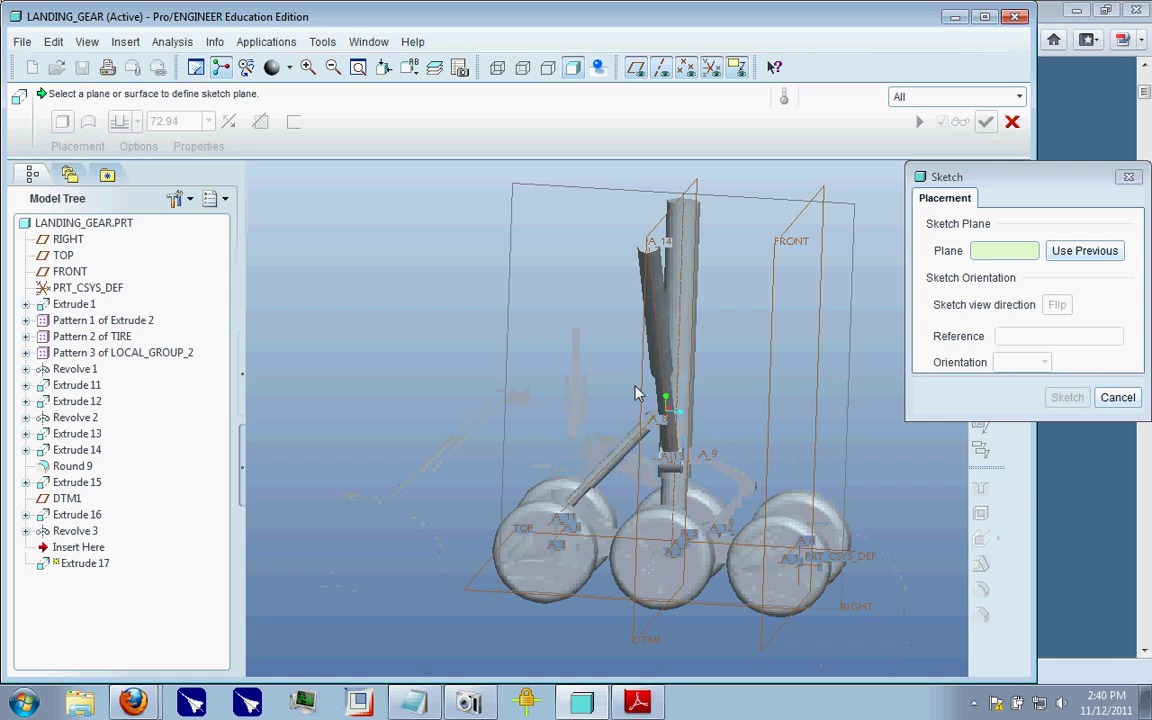
pyautogui.click(640, 400)
pyautogui.click(1067, 397)
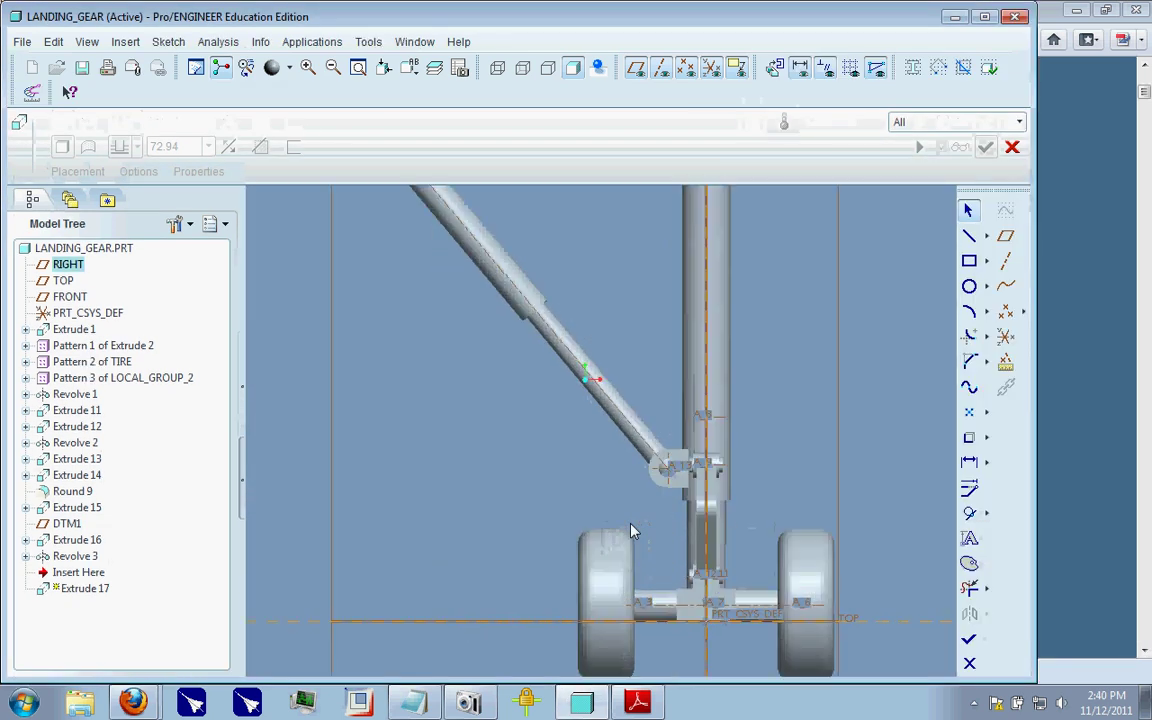
# - Reuse the side lug's circular hole edge as the pin's profile and finish the sketch
pyautogui.scroll(-3, 632, 530)
pyautogui.click(969, 437)
pyautogui.click(708, 383)
pyautogui.click(1092, 300)
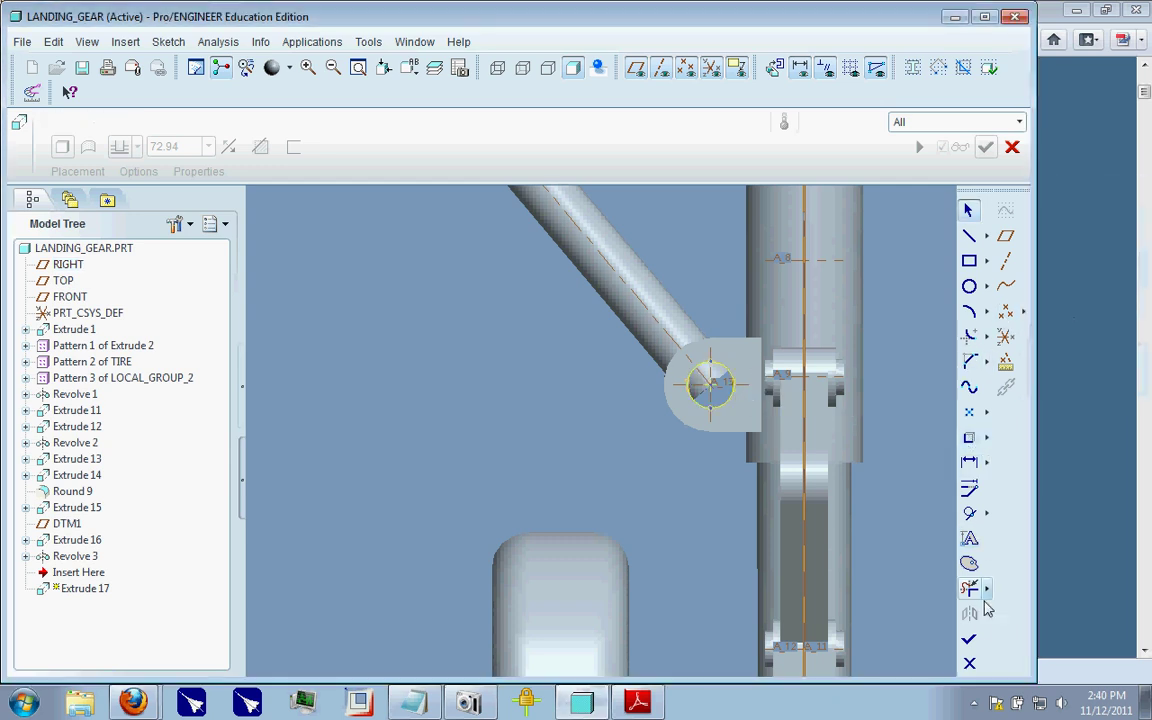
pyautogui.click(969, 638)
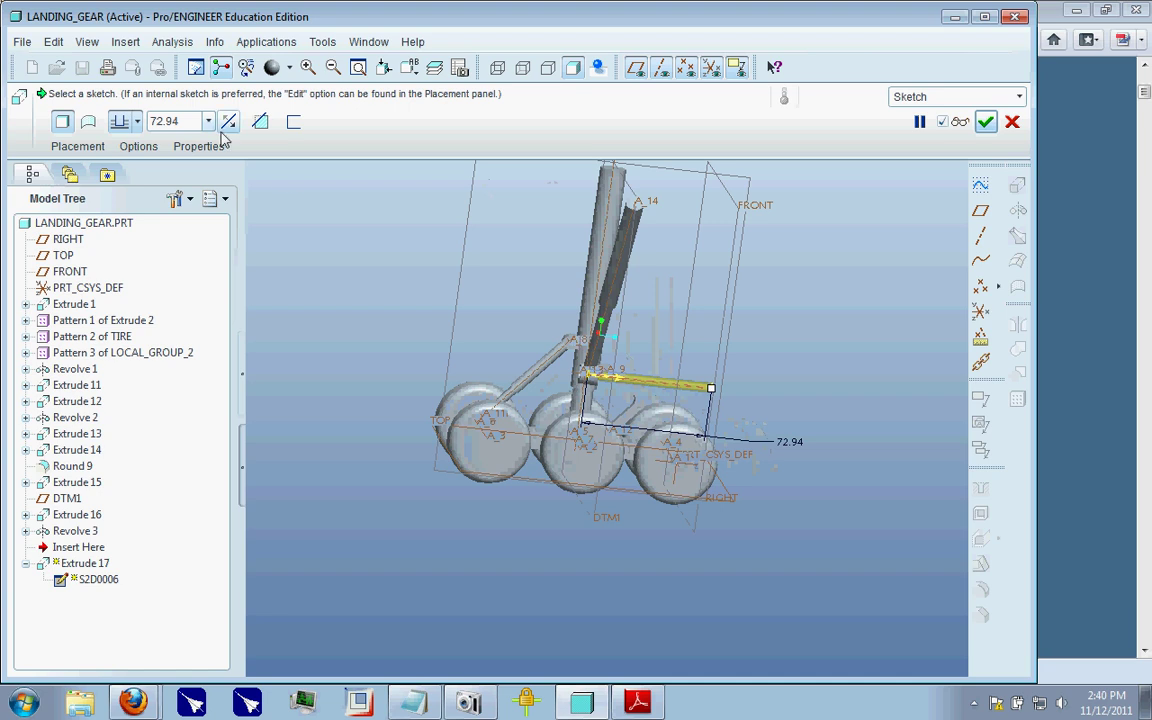
# - Extrude the pin 12 deep, symmetrically about the sketch plane, through the side lug's hole
pyautogui.click(192, 122)
pyautogui.write('1')
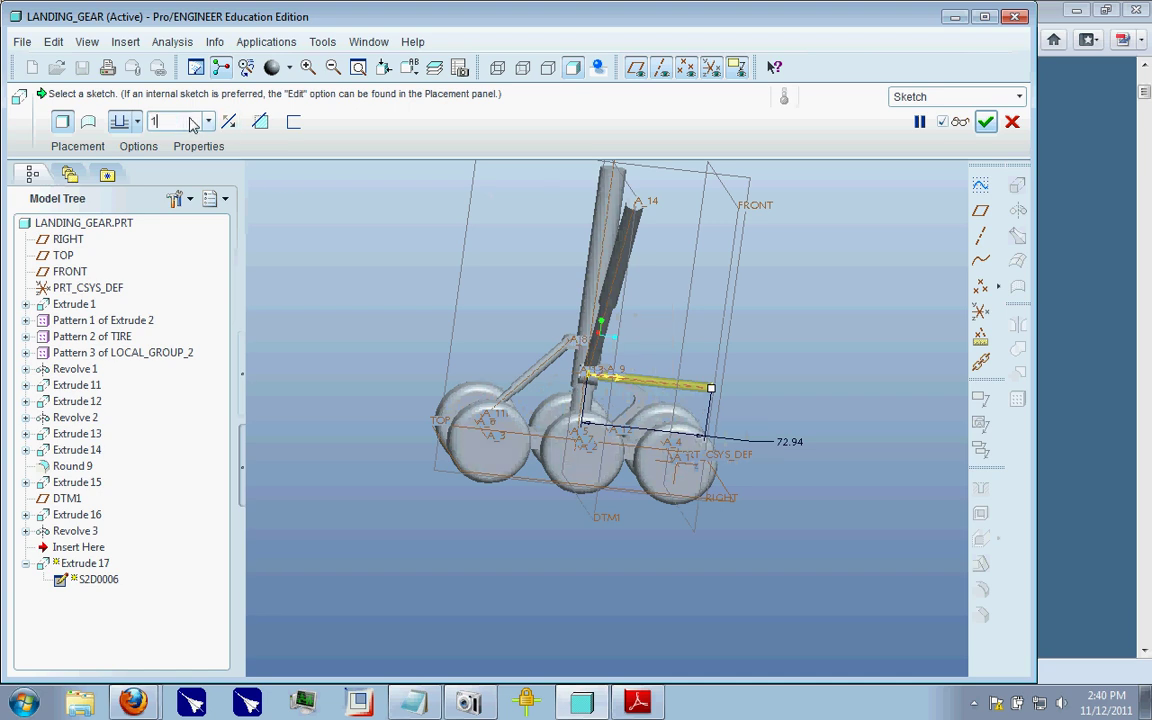
pyautogui.write('2')
pyautogui.press('Return')
pyautogui.click(137, 121)
pyautogui.click(119, 163)
pyautogui.scroll(4, 566, 342)
pyautogui.moveTo(643, 377); pyautogui.dragTo(622, 375, button='middle')
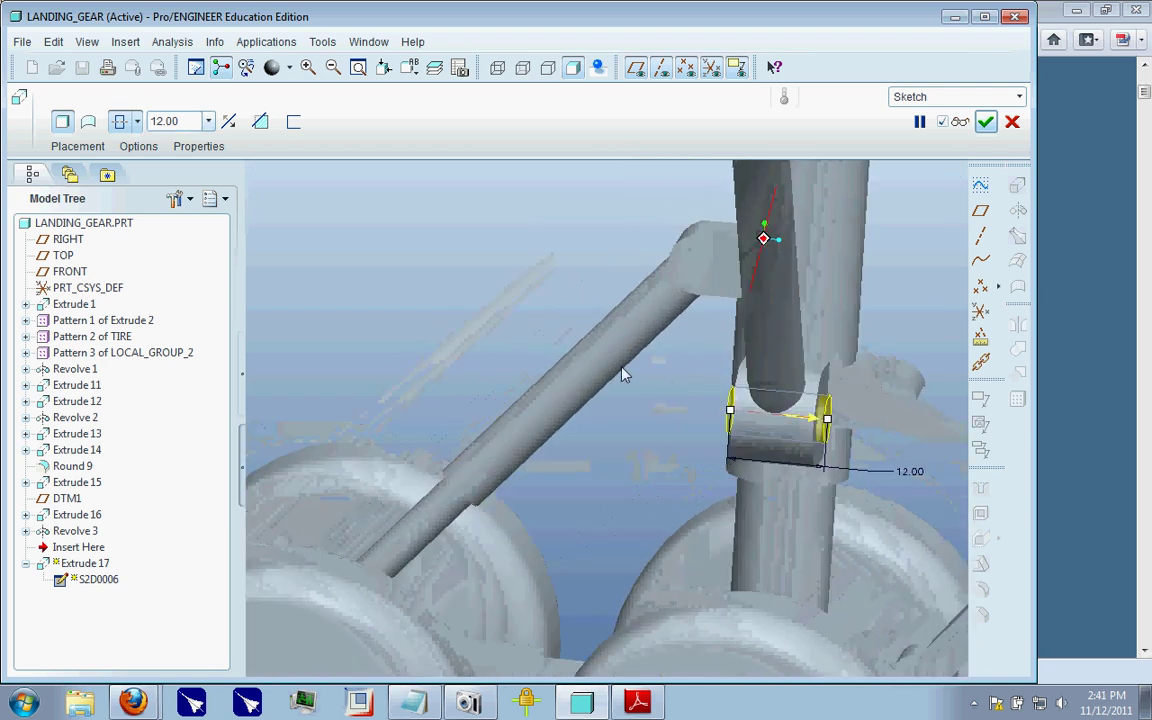
pyautogui.click(985, 124)
# - Turn off the display of datum planes, axes, coordinate systems and datum points
pyautogui.scroll(-4, 624, 346)
pyautogui.click(883, 325)
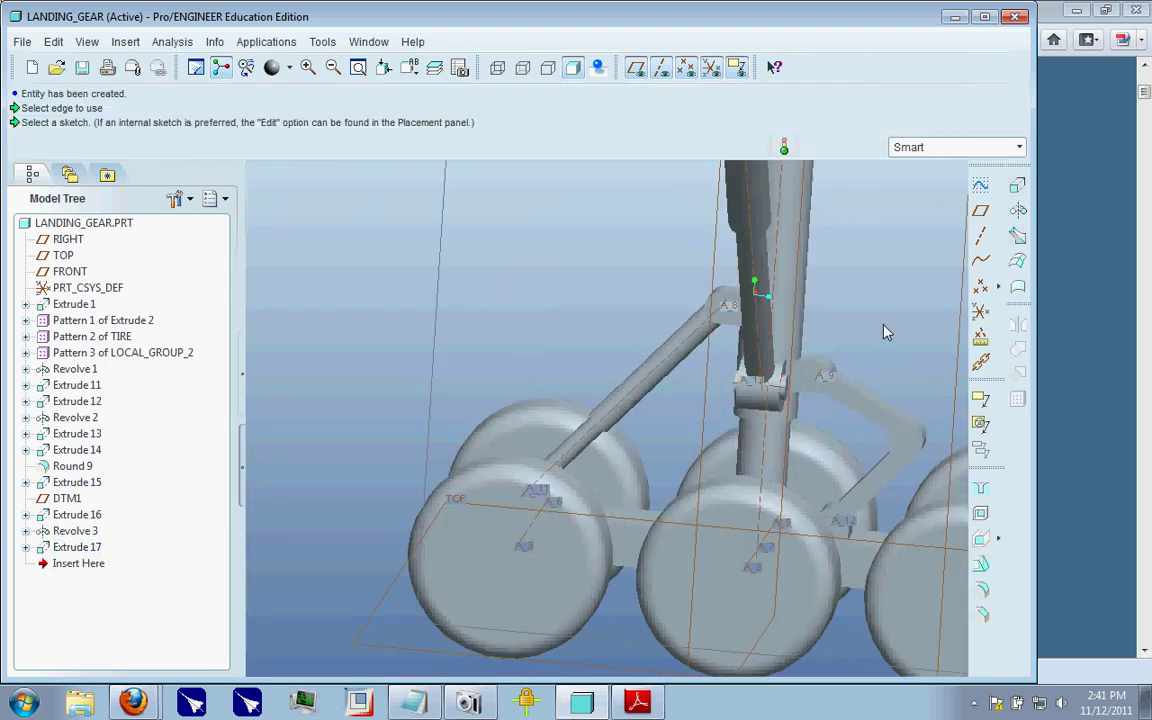
pyautogui.moveTo(883, 325); pyautogui.dragTo(860, 322, button='middle')
pyautogui.scroll(-3, 438, 298)
pyautogui.click(638, 72)
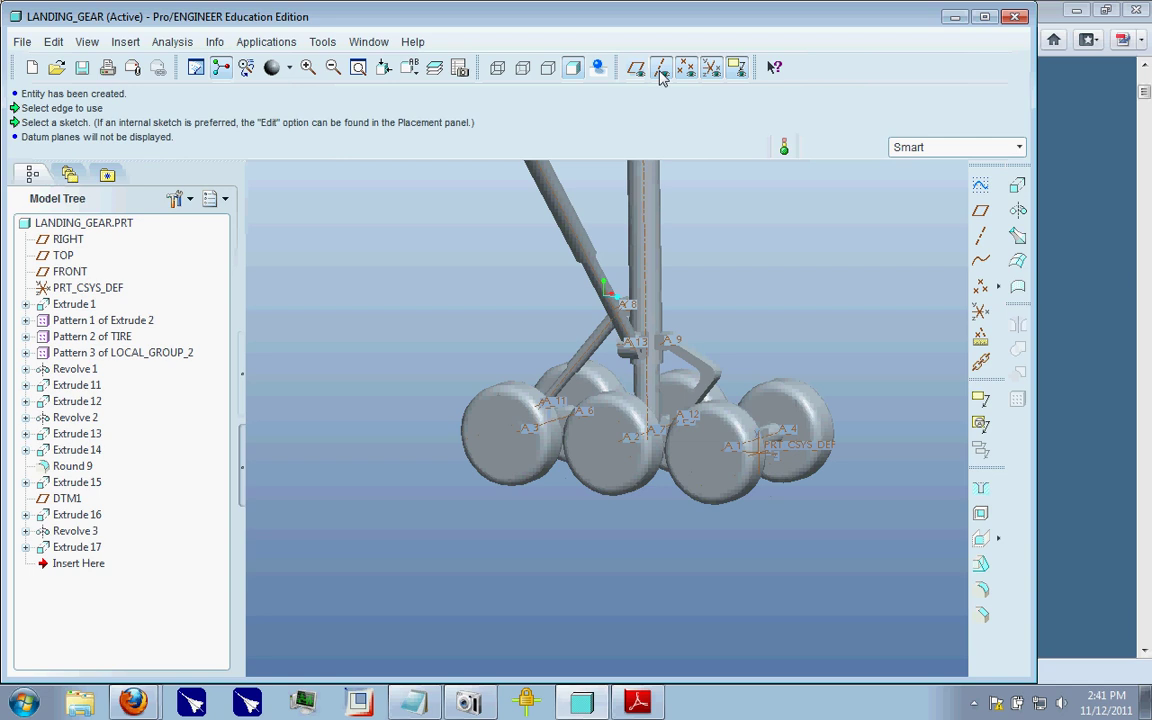
pyautogui.click(661, 73)
pyautogui.click(709, 73)
pyautogui.click(687, 75)
# - Inspect the landing gear around the side brace and wheels, and save the part
pyautogui.moveTo(535, 262); pyautogui.dragTo(825, 454, button='middle')
pyautogui.scroll(-4, 797, 393)
pyautogui.scroll(-5, 697, 372)
pyautogui.moveTo(836, 425); pyautogui.dragTo(630, 326, button='middle')
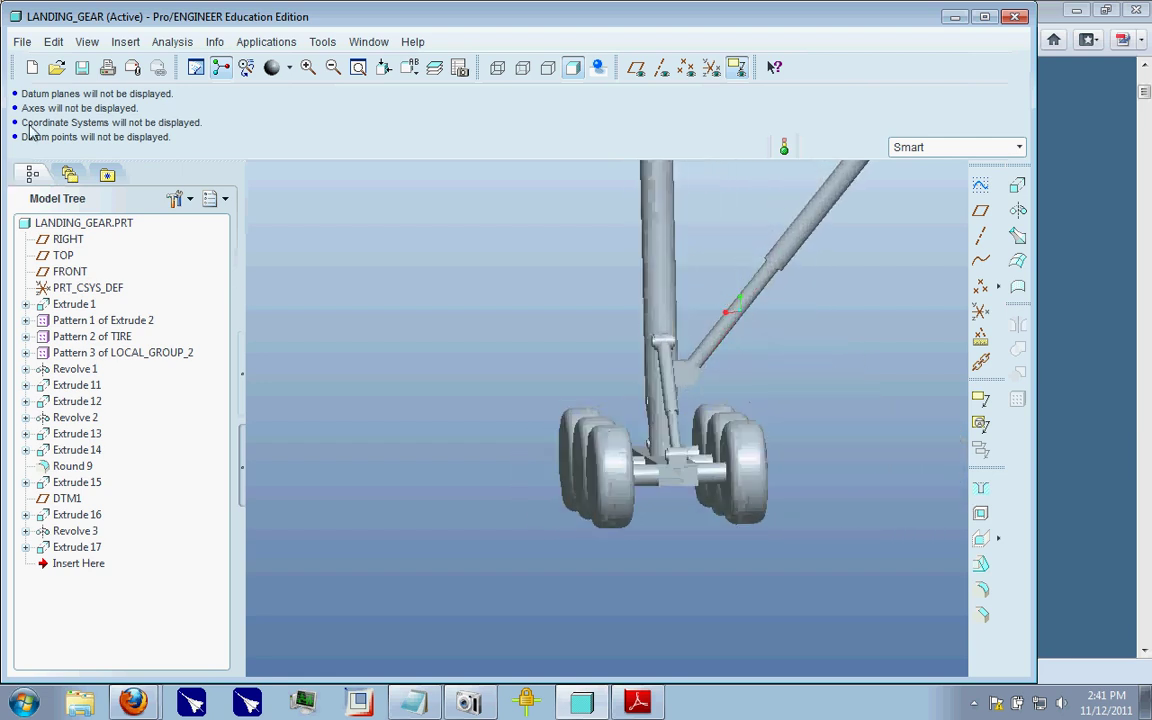
pyautogui.click(82, 67)
pyautogui.click(440, 596)
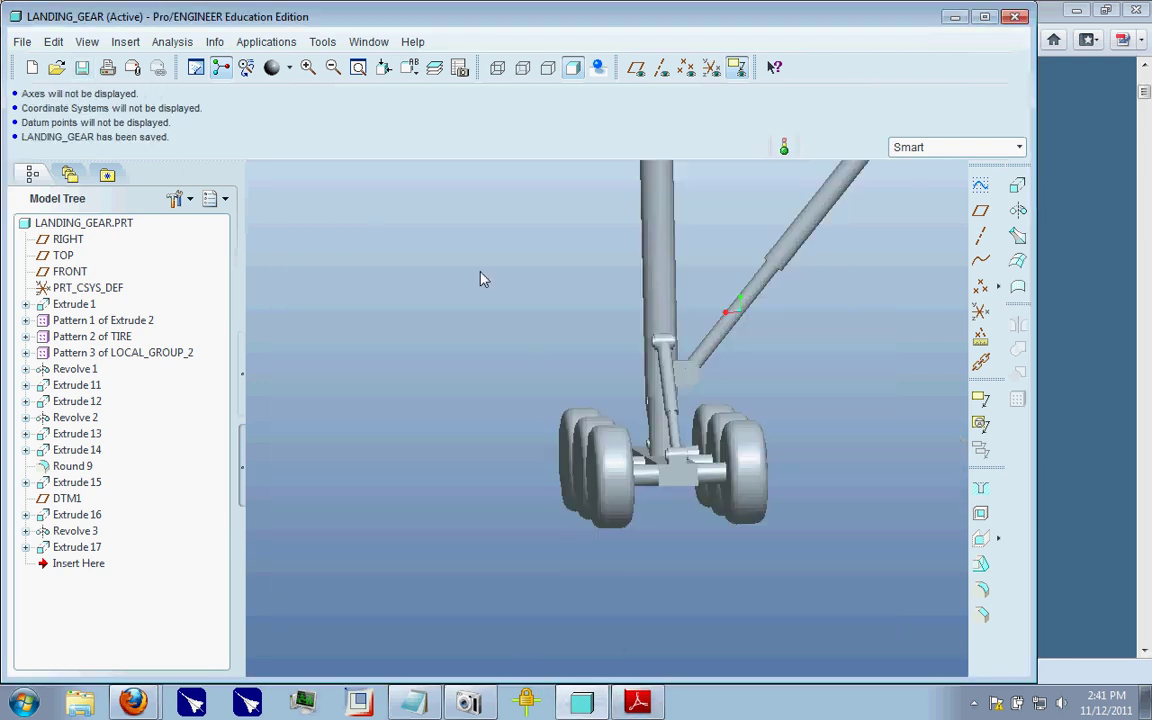
# - Create a geometry-only, geometry-dependent mirrored copy of the landing gear part named Langing_Gear_Left
pyautogui.click(52, 42)
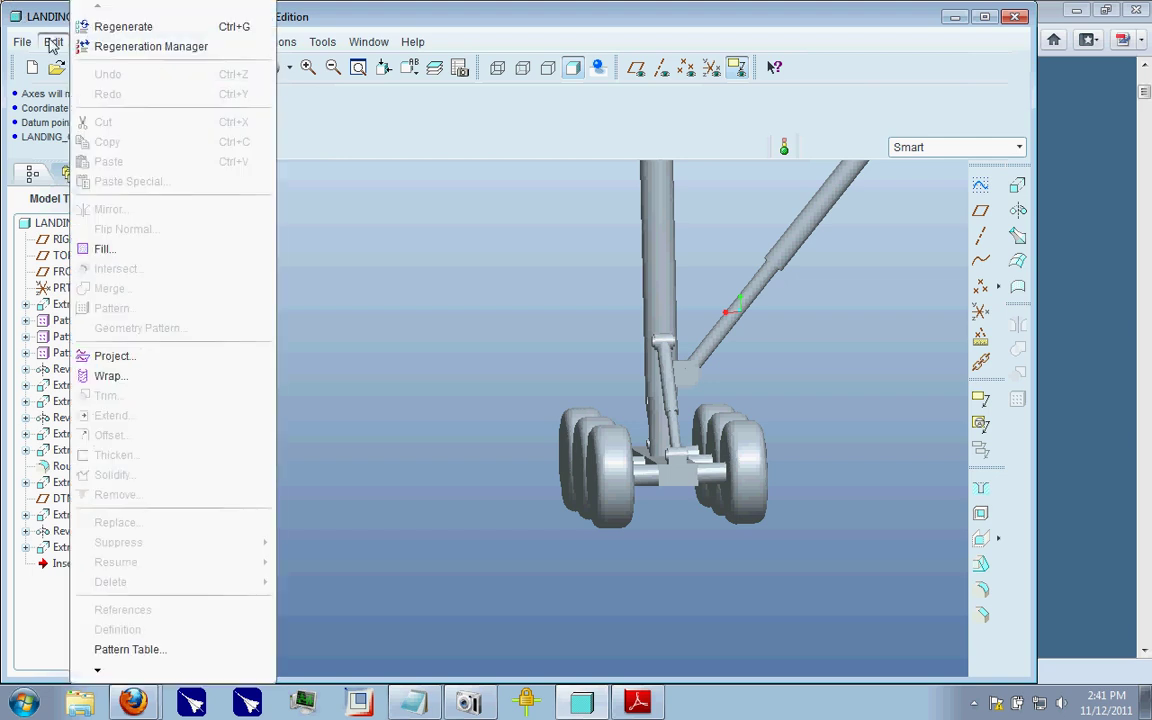
pyautogui.scroll(-5, 152, 480)
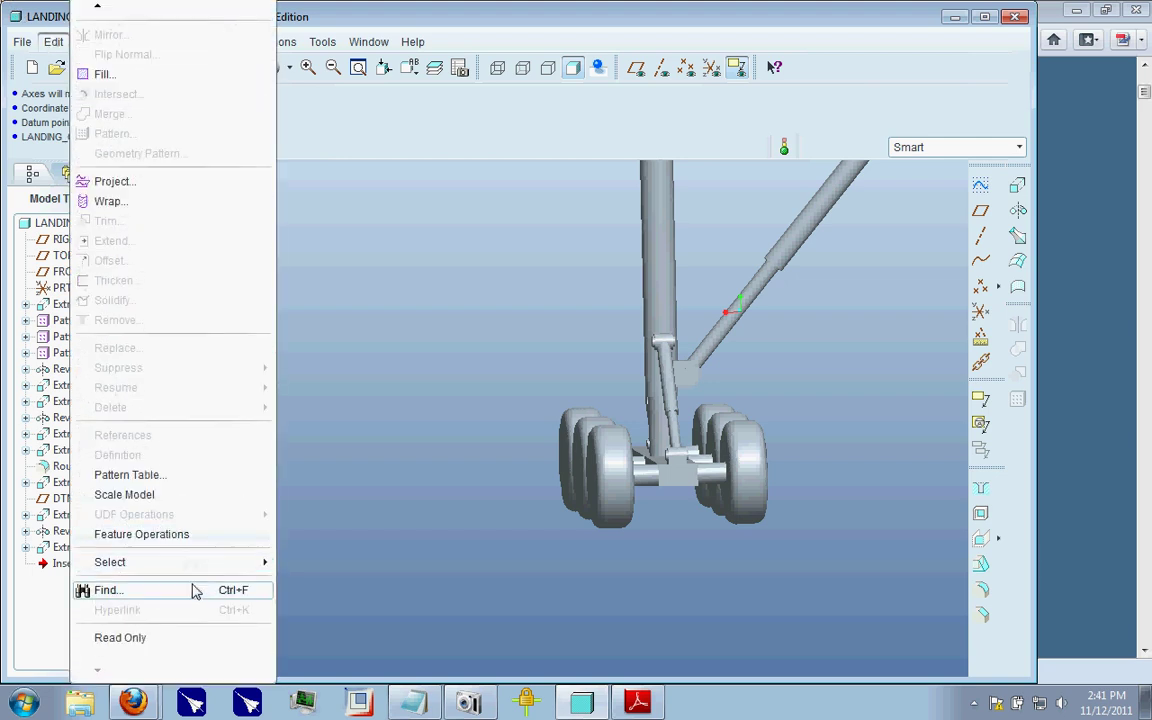
pyautogui.scroll(3, 175, 657)
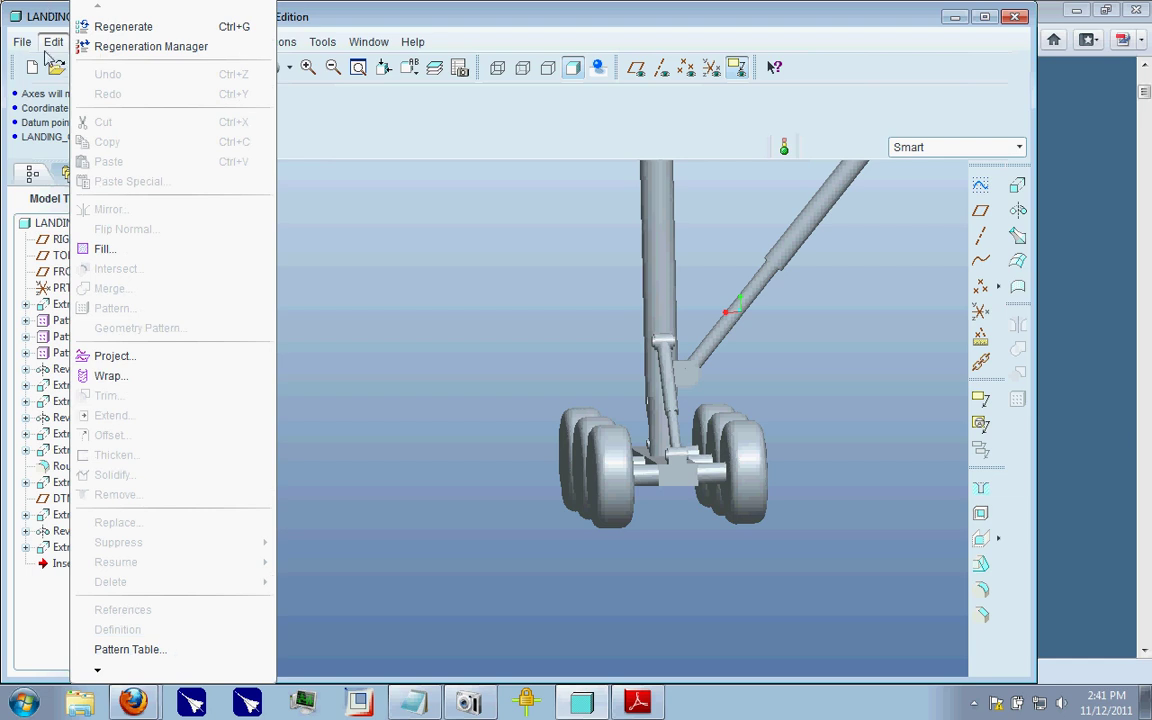
pyautogui.moveTo(23, 44)
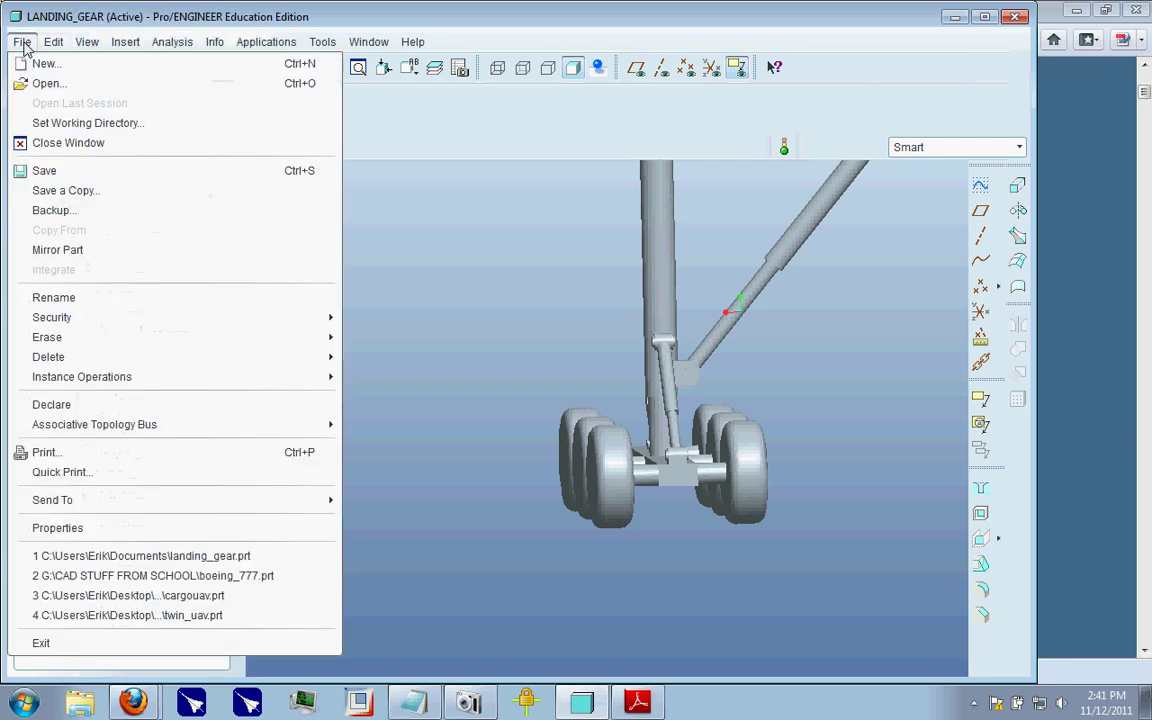
pyautogui.click(75, 252)
pyautogui.moveTo(1037, 361); pyautogui.dragTo(925, 307)
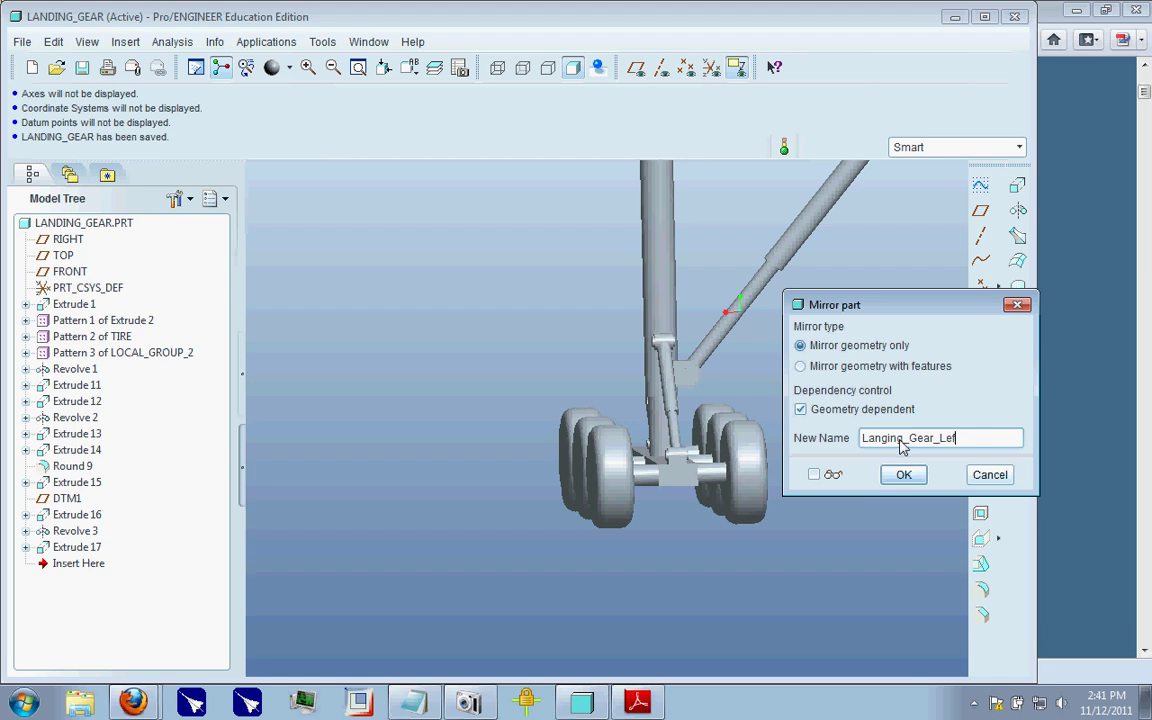
pyautogui.click(901, 476)
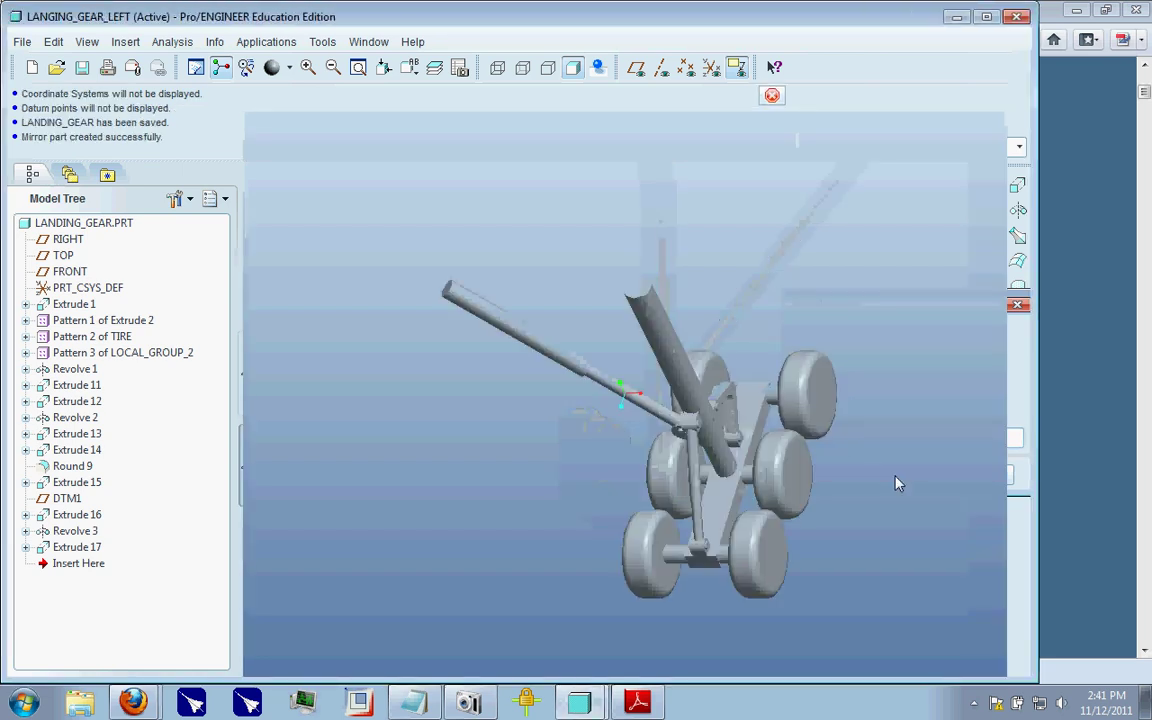
# - Maximize the mirrored part's window and keep it in front of the browser
pyautogui.moveTo(553, 308); pyautogui.dragTo(401, 378, button='middle')
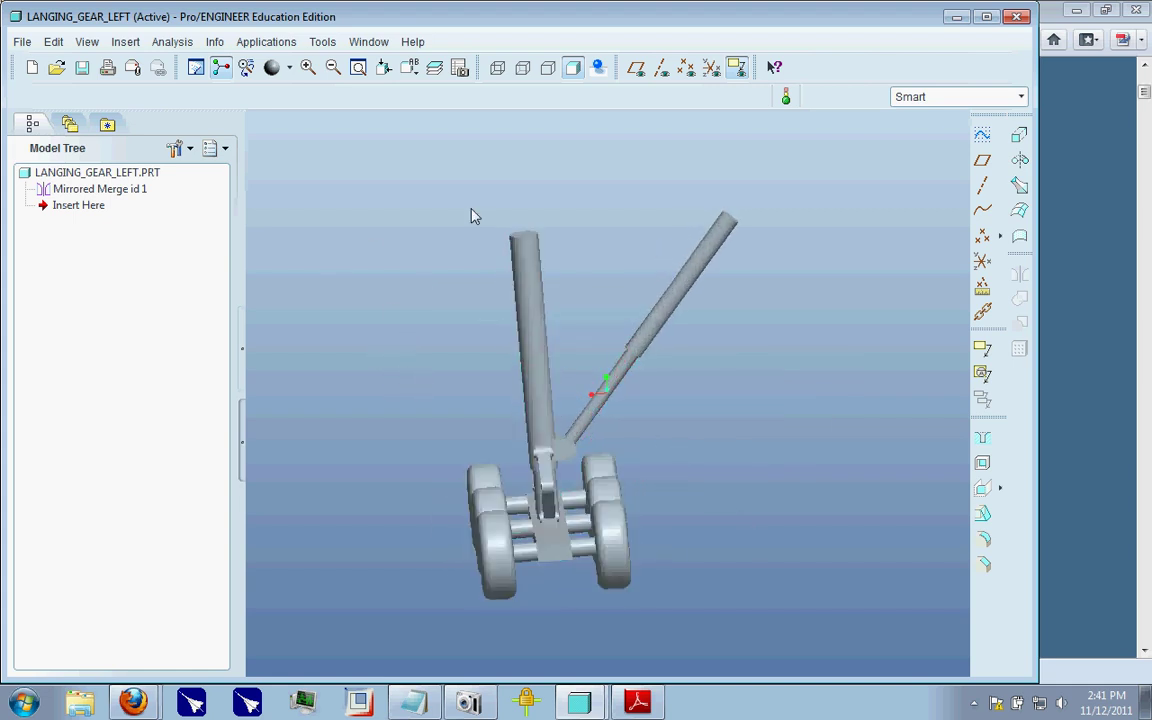
pyautogui.moveTo(437, 24); pyautogui.dragTo(585, 20)
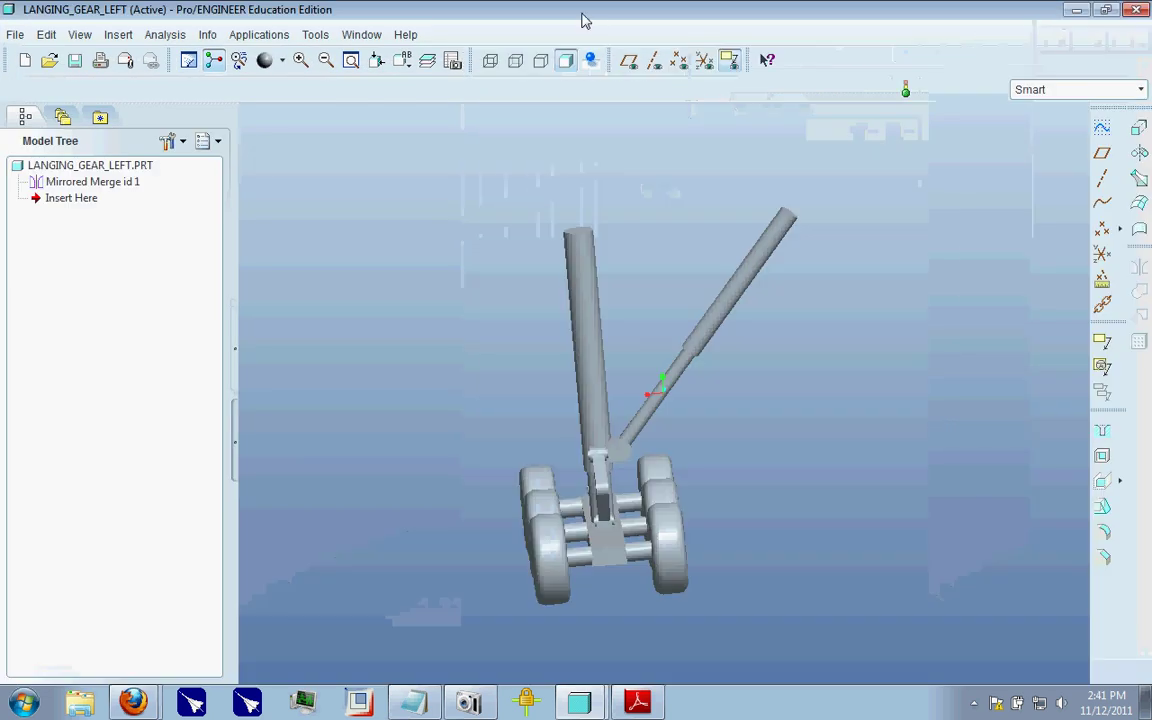
pyautogui.click(1077, 10)
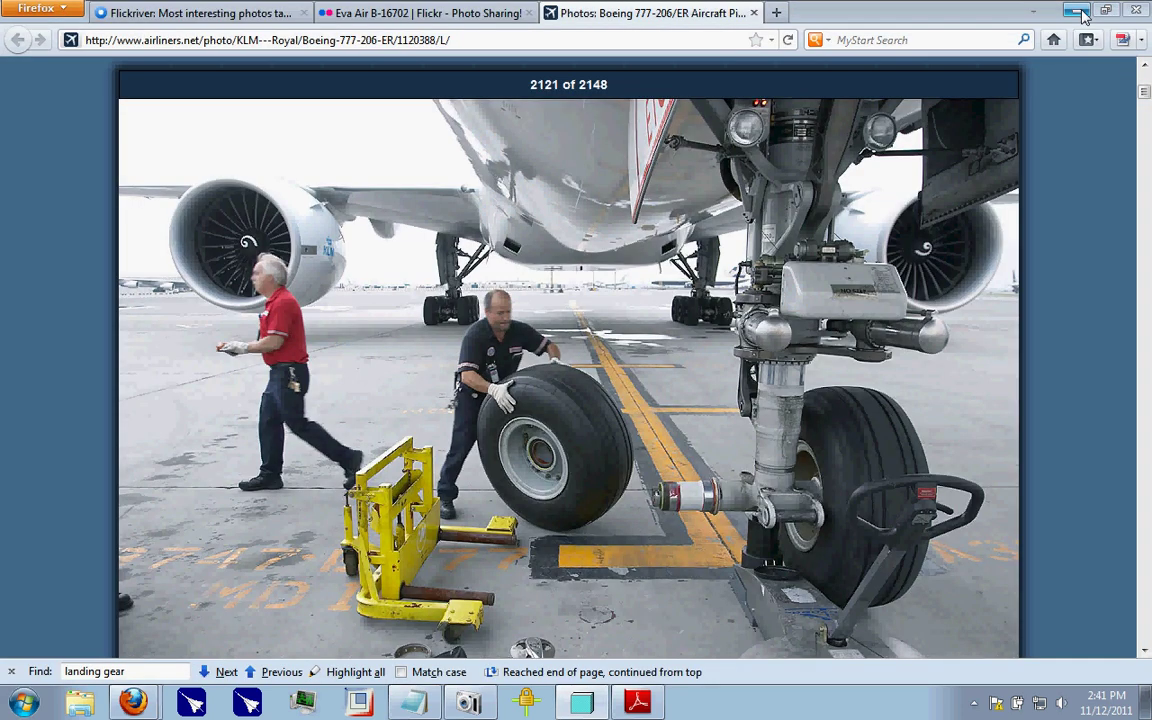
pyautogui.click(580, 705)
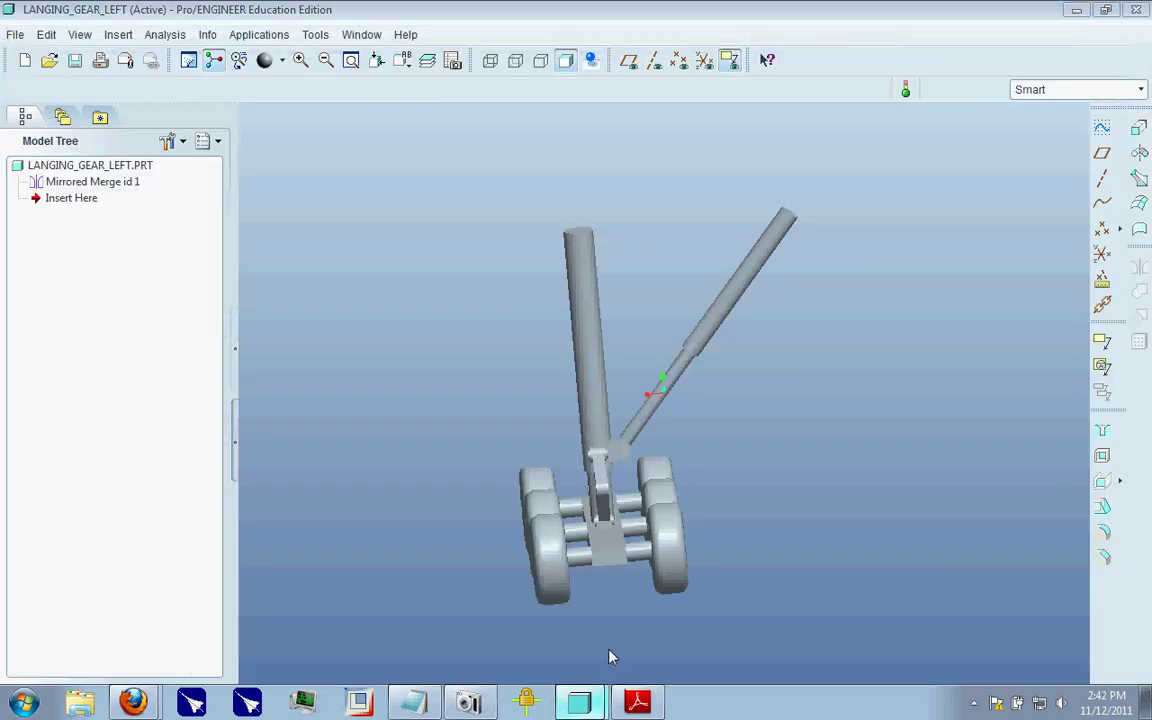
# - Bring up LANDING_GEAR.PRT to examine its links and side lug for comparison, and return to LANGING_GEAR_LEFT.PRT
pyautogui.click(361, 34)
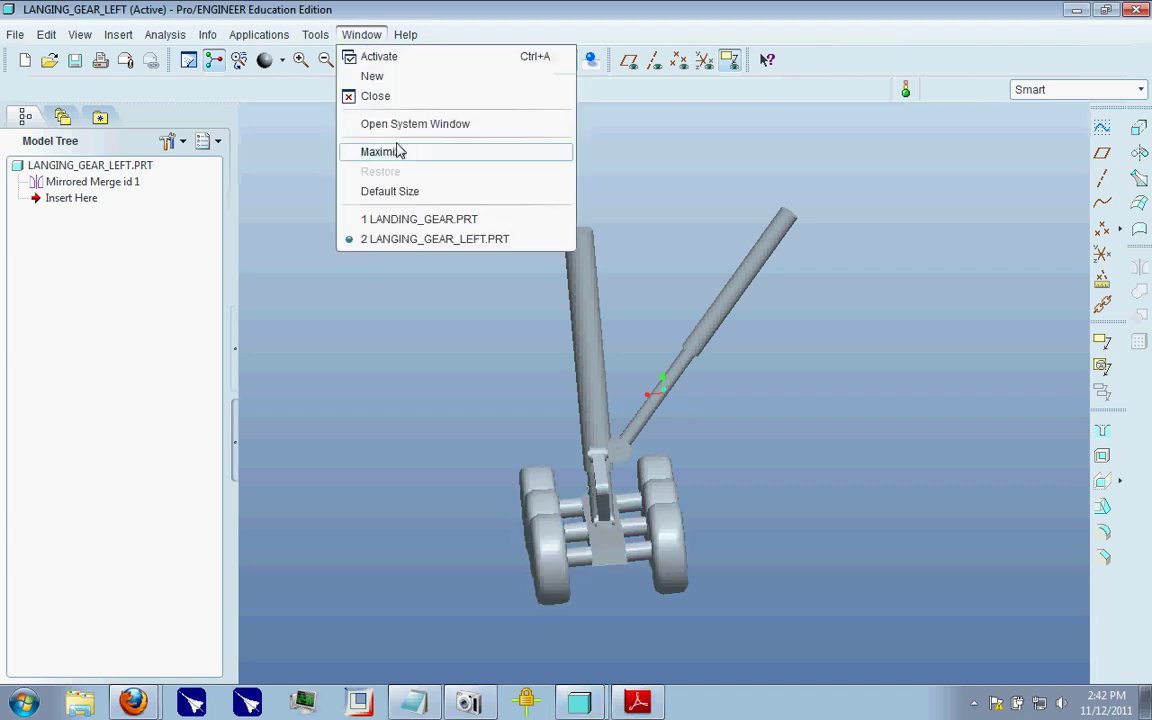
pyautogui.click(418, 222)
pyautogui.moveTo(532, 257); pyautogui.dragTo(420, 378, button='middle')
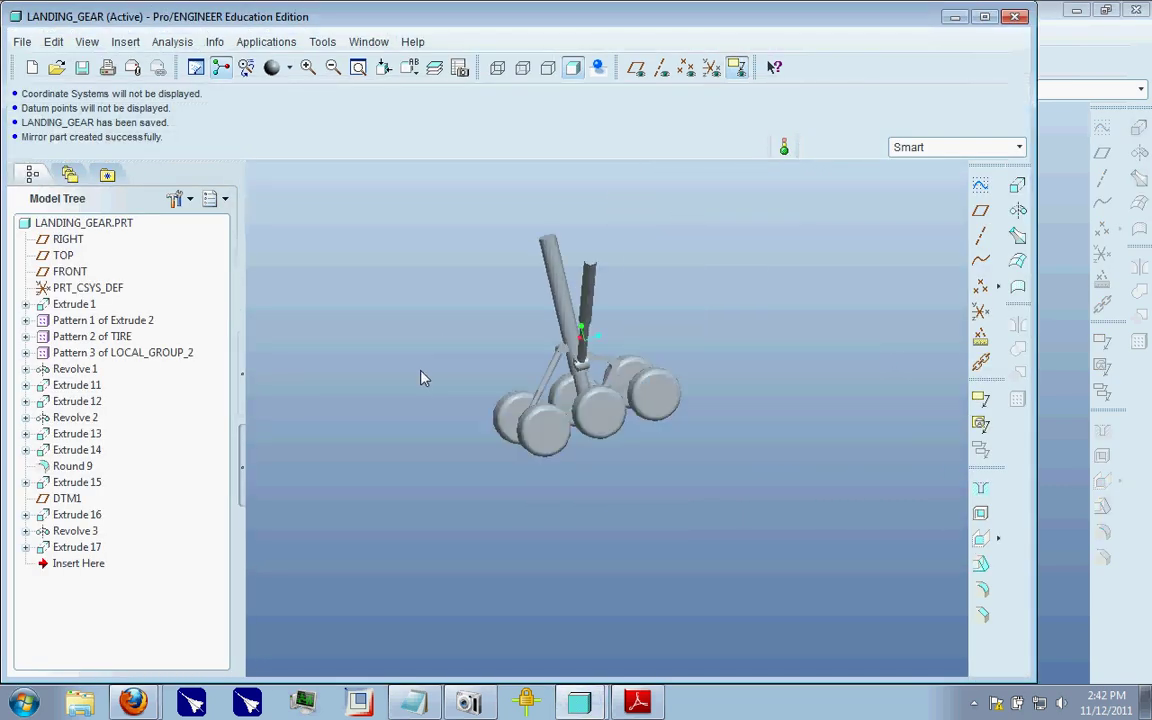
pyautogui.scroll(5, 630, 374)
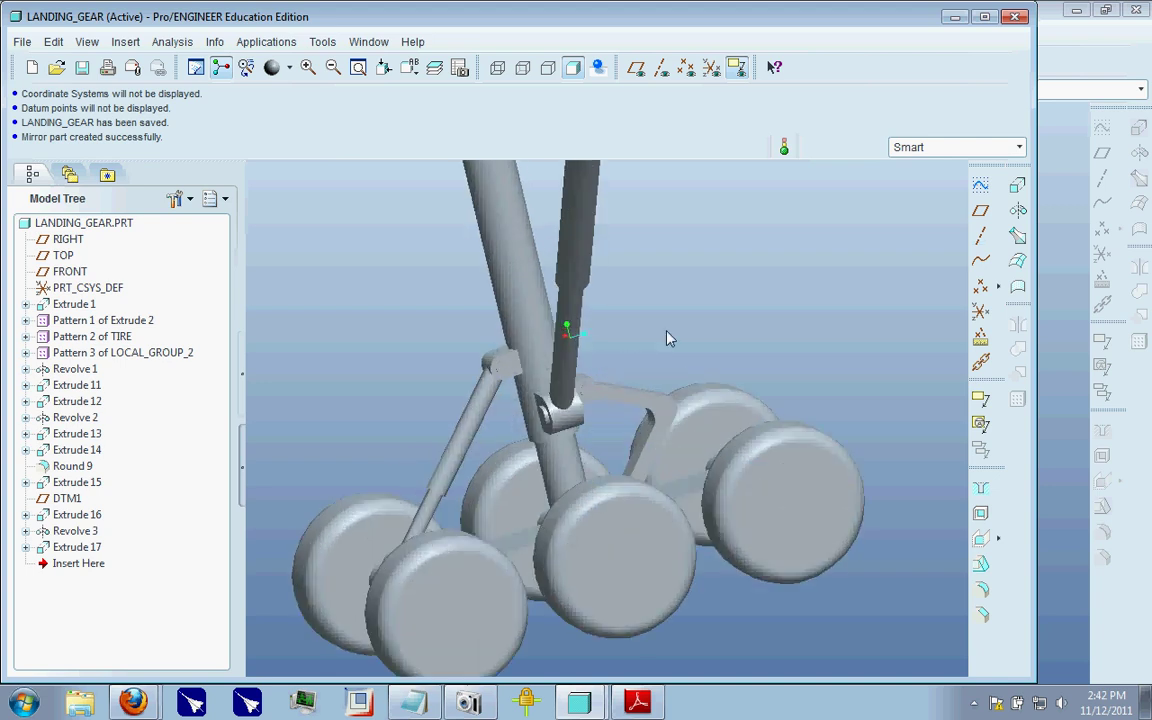
pyautogui.click(369, 41)
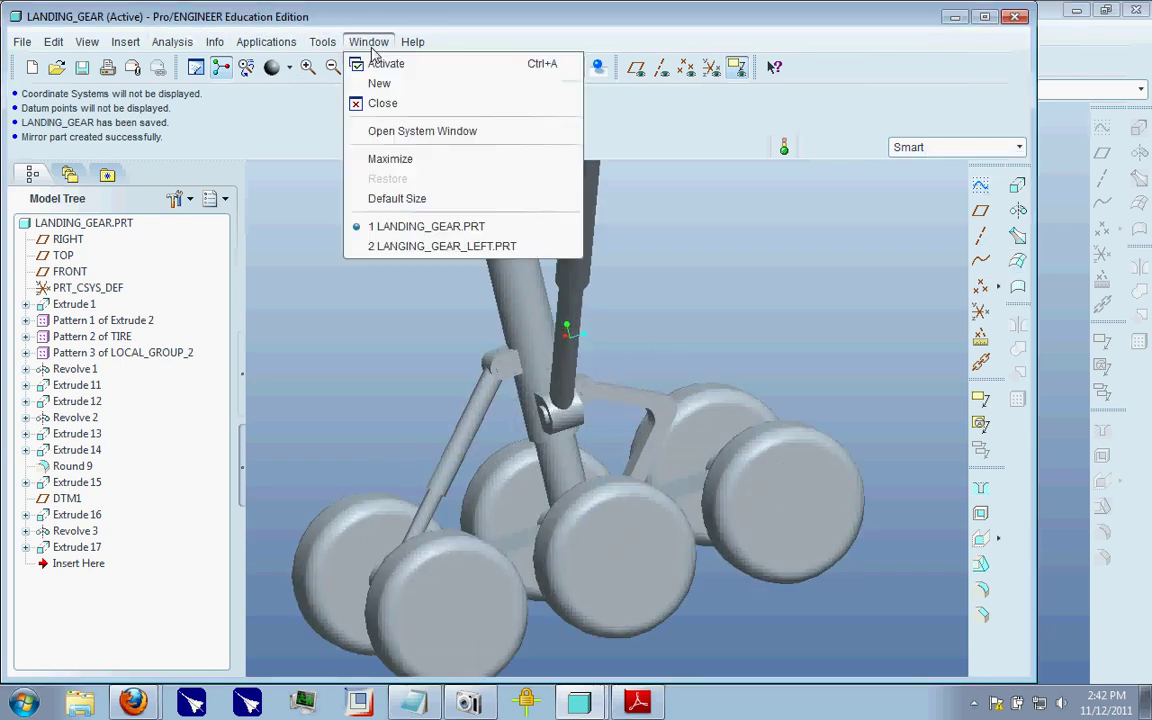
pyautogui.click(420, 245)
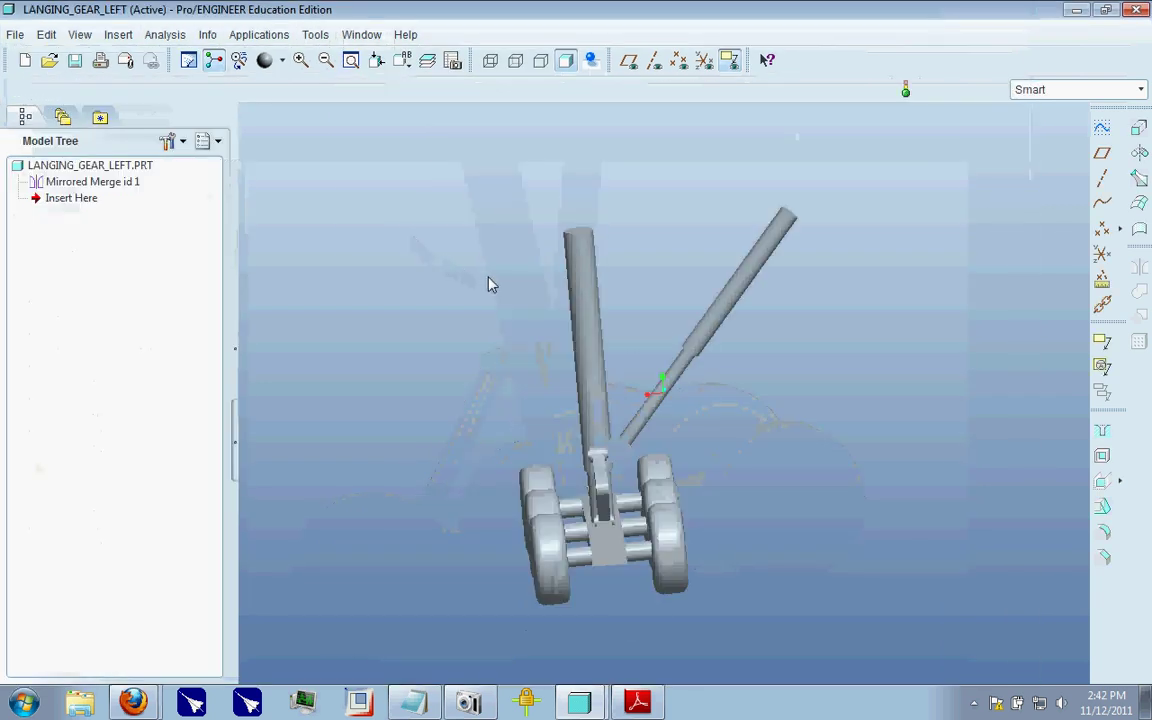
# - Examine the mirrored landing gear's wheels, pinned links, side lug and diagonal brace from several directions
pyautogui.moveTo(480, 265)
pyautogui.mouseDown(button='middle')
pyautogui.moveTo(270, 298)
pyautogui.moveTo(483, 249)
pyautogui.mouseUp(button='middle')
pyautogui.moveTo(543, 301); pyautogui.dragTo(460, 388, button='middle')
pyautogui.scroll(-3, 782, 440)
pyautogui.moveTo(662, 443)
pyautogui.mouseDown(button='middle')
pyautogui.moveTo(590, 435)
pyautogui.moveTo(519, 465)
pyautogui.moveTo(375, 481)
pyautogui.moveTo(478, 450)
pyautogui.moveTo(661, 448)
pyautogui.mouseUp(button='middle')
pyautogui.scroll(-2, 664, 445)
pyautogui.scroll(4, 761, 442)
pyautogui.moveTo(772, 440); pyautogui.dragTo(984, 410, button='middle')
pyautogui.scroll(-6, 579, 553)
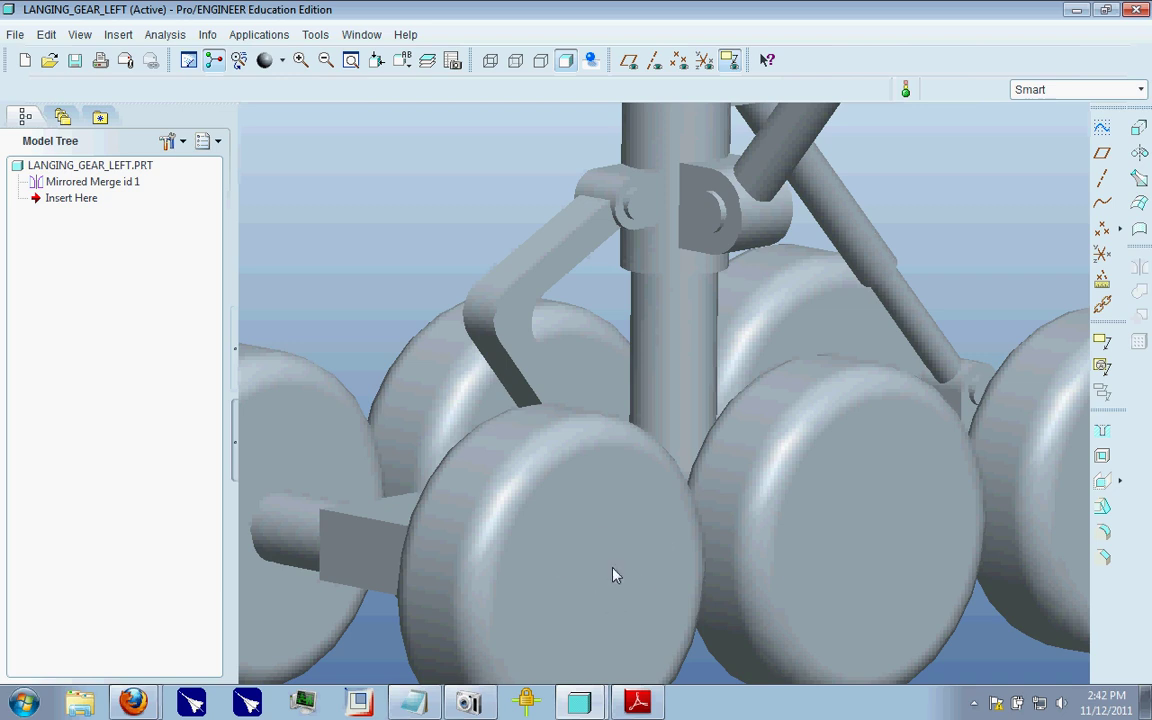
pyautogui.scroll(4, 600, 580)
pyautogui.moveTo(620, 558); pyautogui.dragTo(361, 564, button='middle')
pyautogui.scroll(3, 512, 576)
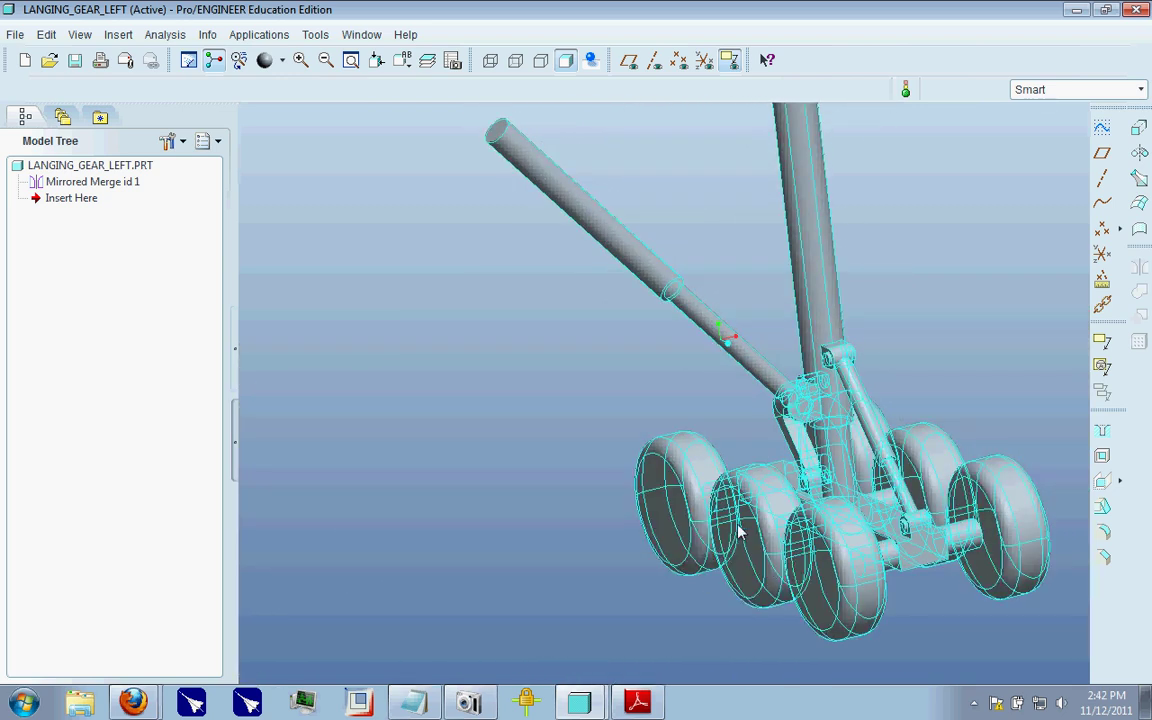
pyautogui.scroll(-4, 571, 489)
pyautogui.moveTo(571, 489); pyautogui.dragTo(698, 556, button='middle')
pyautogui.scroll(2, 716, 502)
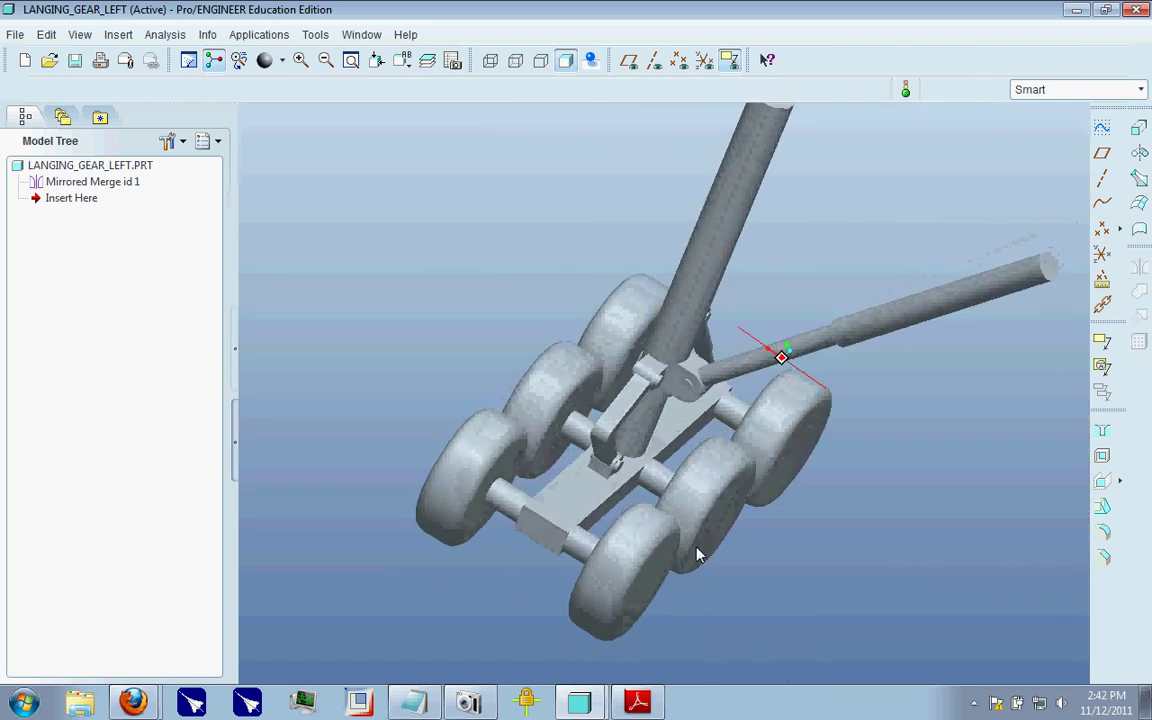
pyautogui.moveTo(620, 516); pyautogui.dragTo(672, 572, button='middle')
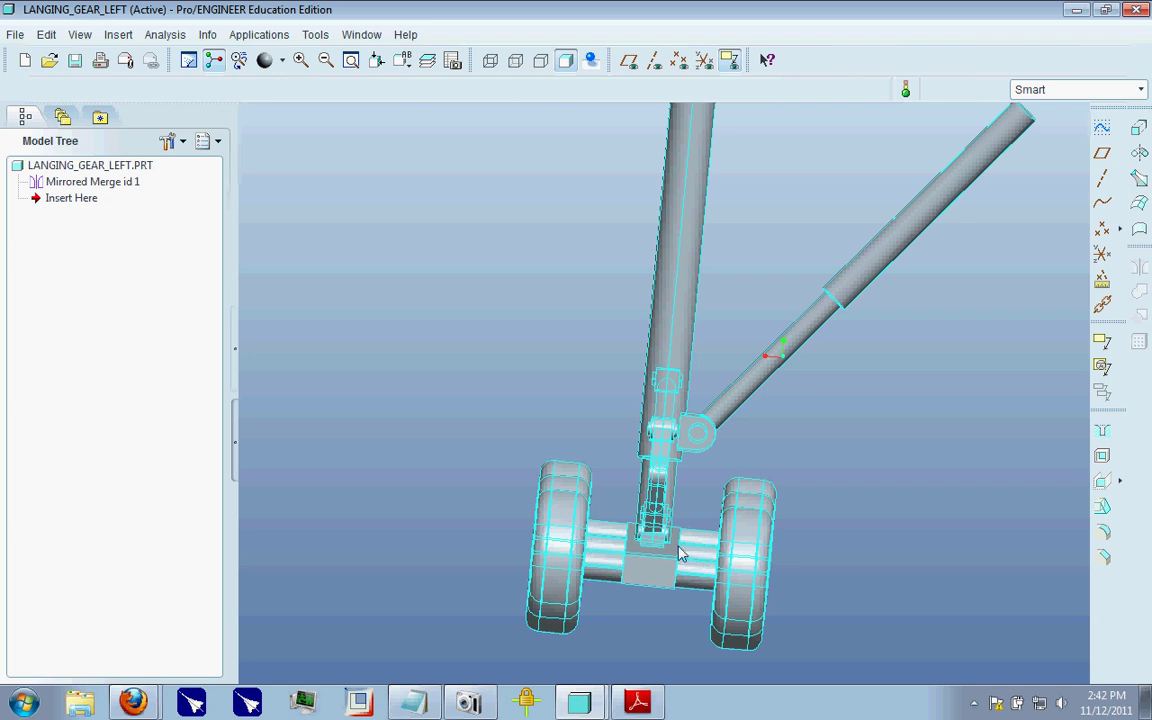
pyautogui.moveTo(757, 535)
pyautogui.mouseDown(button='middle')
pyautogui.moveTo(977, 548)
pyautogui.moveTo(985, 571)
pyautogui.moveTo(648, 525)
pyautogui.moveTo(555, 527)
pyautogui.mouseUp(button='middle')
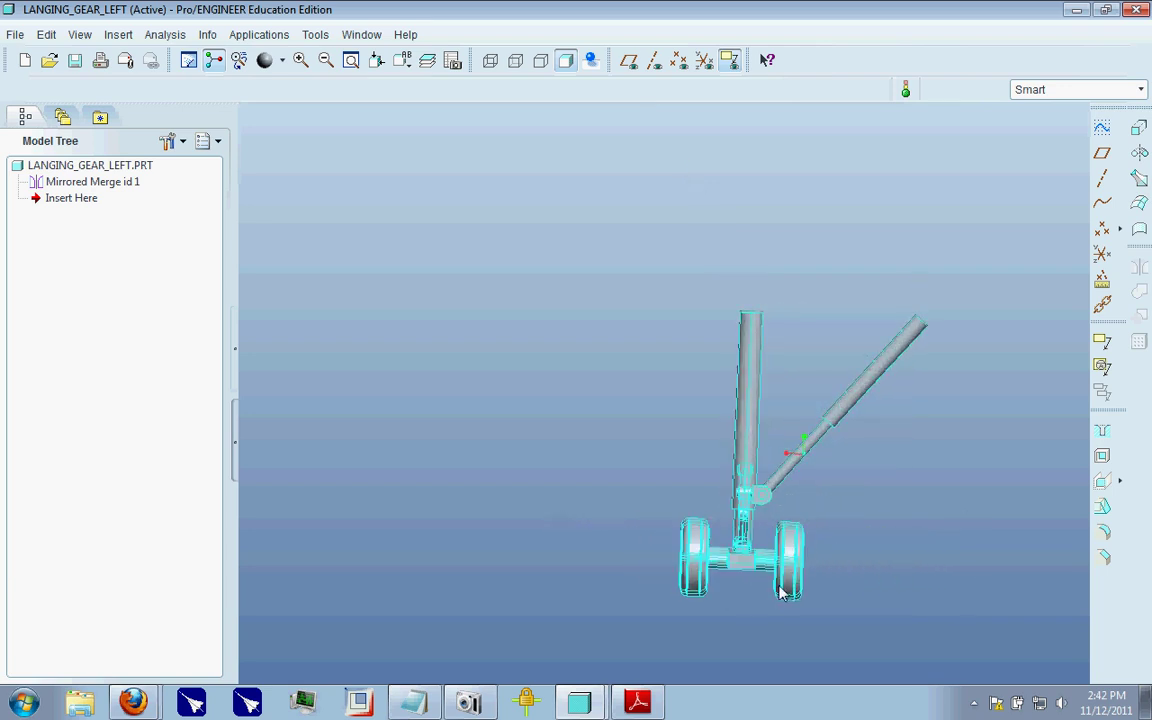
pyautogui.moveTo(849, 543); pyautogui.dragTo(787, 557, button='middle')
pyautogui.click(469, 703)
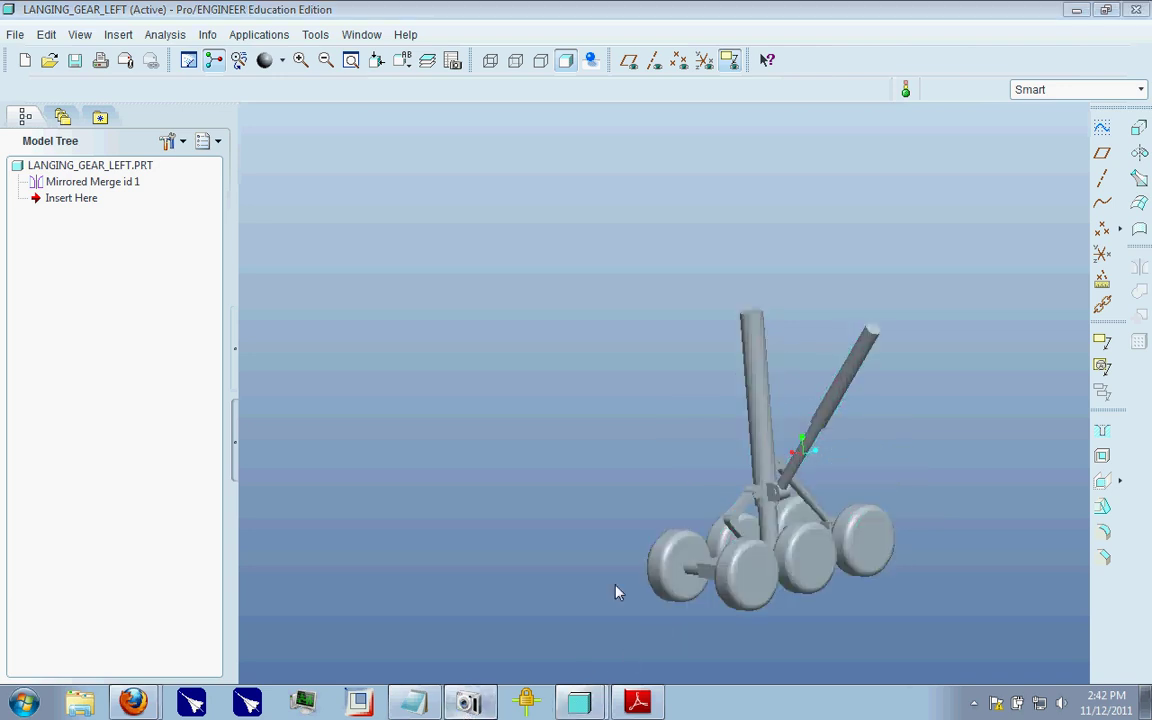